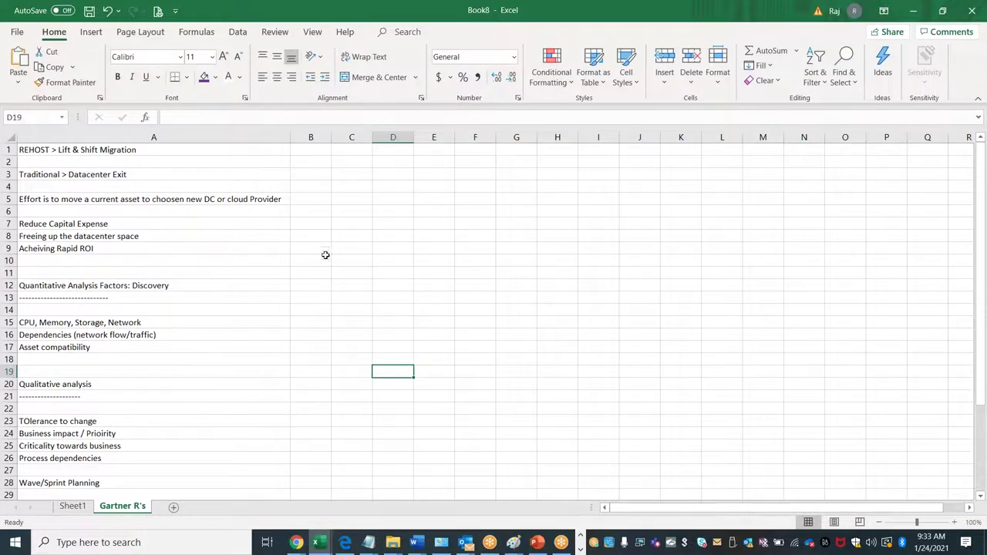
Fill the REHOST heading in A1 purple with white text.
click(33, 147)
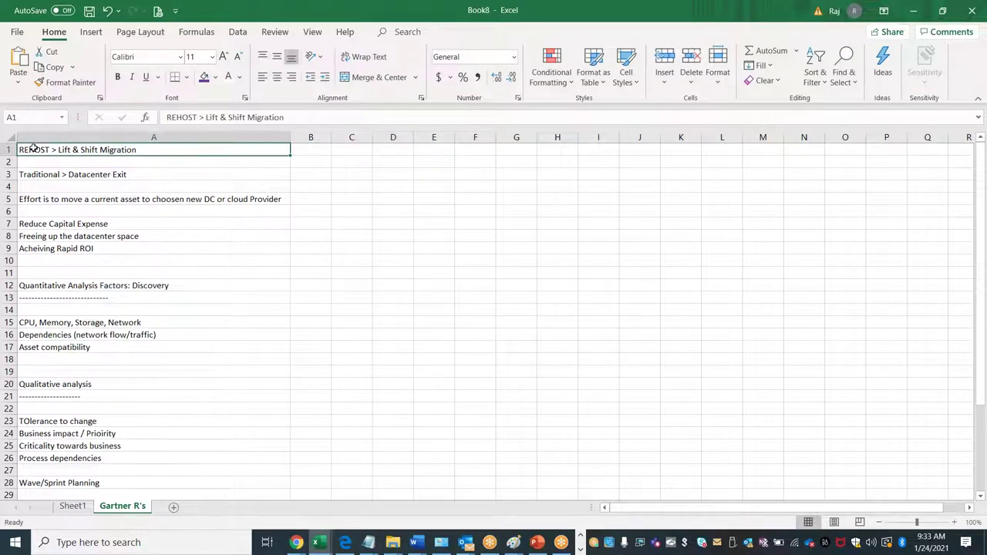
click(203, 77)
click(228, 78)
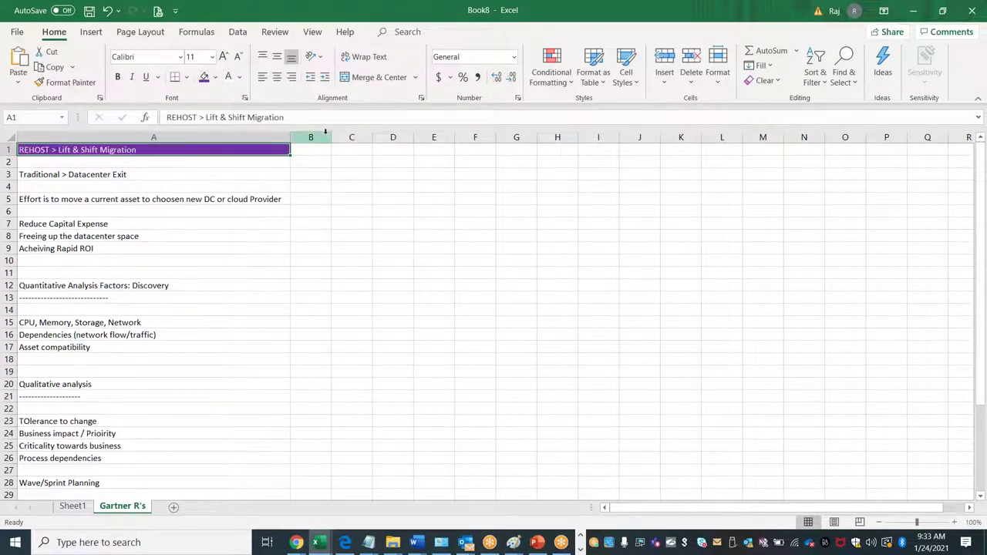
Widen column B, enter REFACTOR in B1 and fill it purple.
click(311, 150)
drag(332, 137, 344, 137)
drag(488, 149, 514, 148)
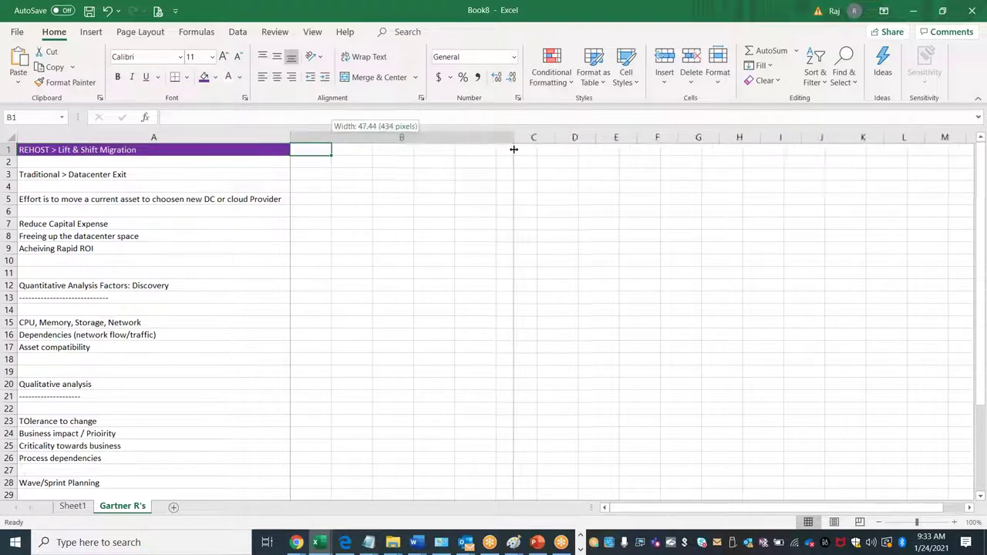
text(REFACTOR)
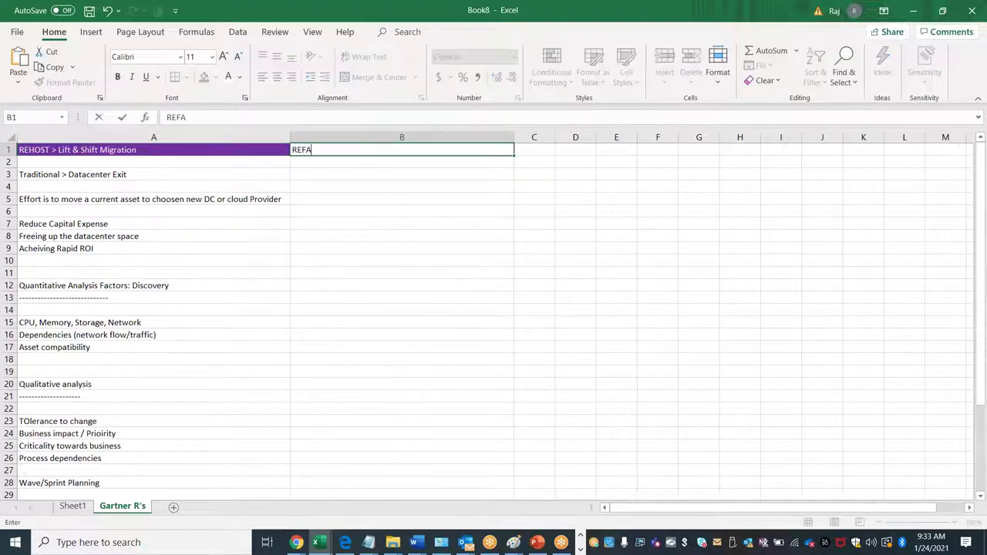
click(396, 187)
click(361, 151)
click(206, 80)
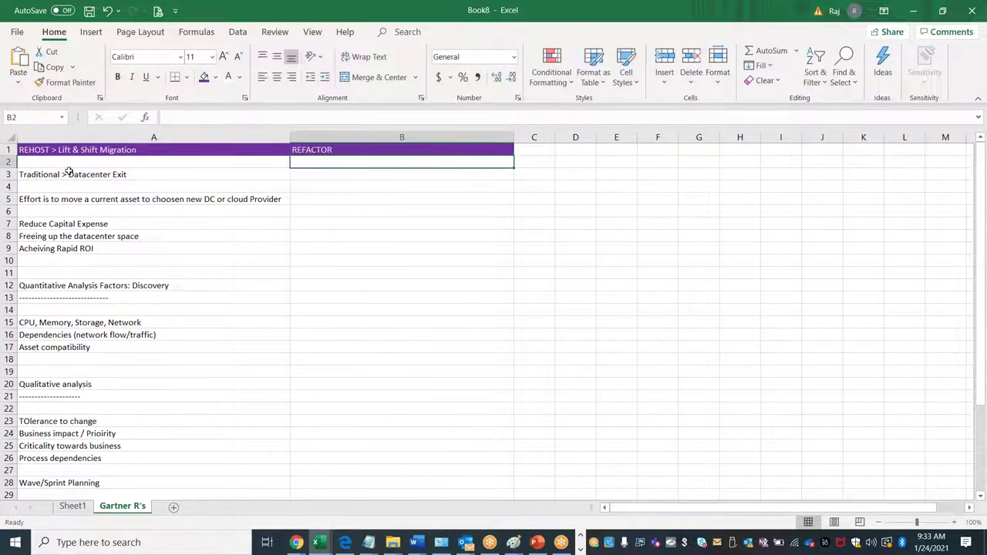
drag(9, 162, 9, 162)
Delete the empty rows 2, 3 and 4.
right_click(9, 162)
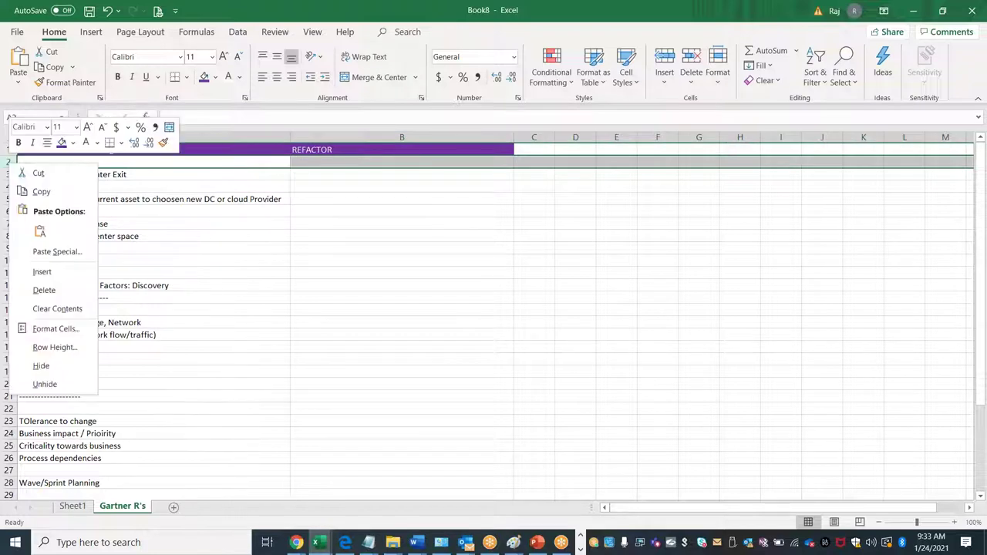
click(39, 288)
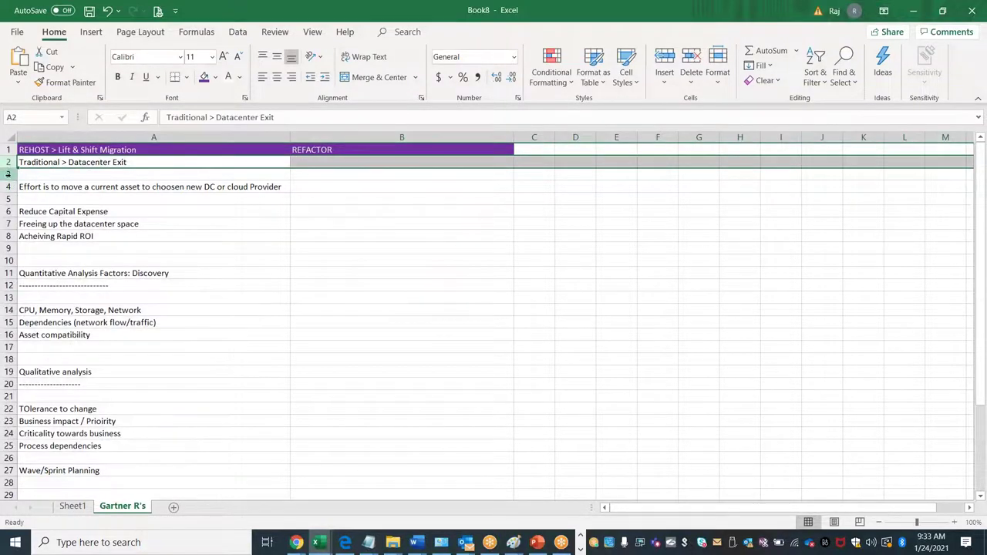
click(9, 174)
right_click(9, 175)
click(44, 304)
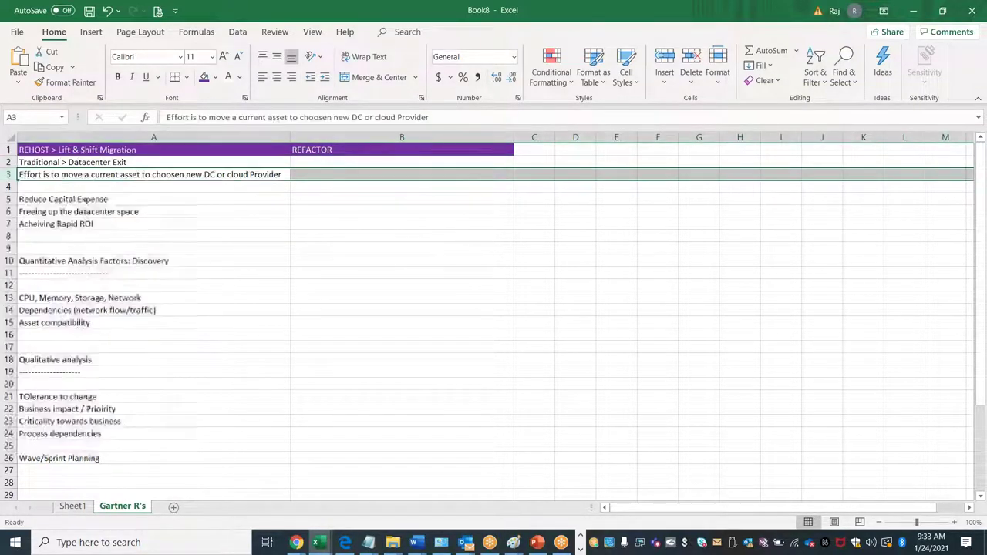
click(9, 186)
right_click(10, 187)
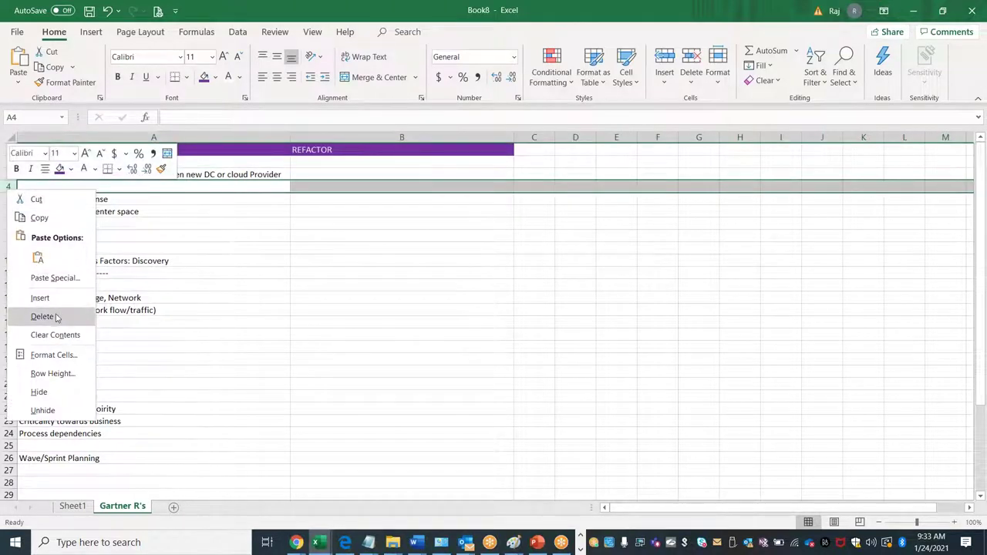
click(43, 317)
Delete the remaining empty row 7 so the notes run together.
click(246, 260)
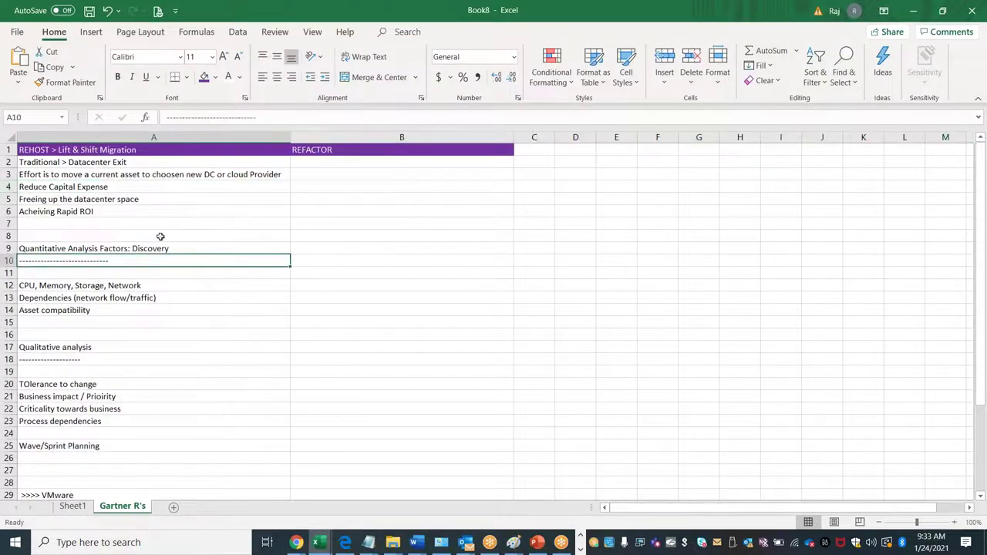
click(9, 223)
right_click(9, 224)
click(56, 350)
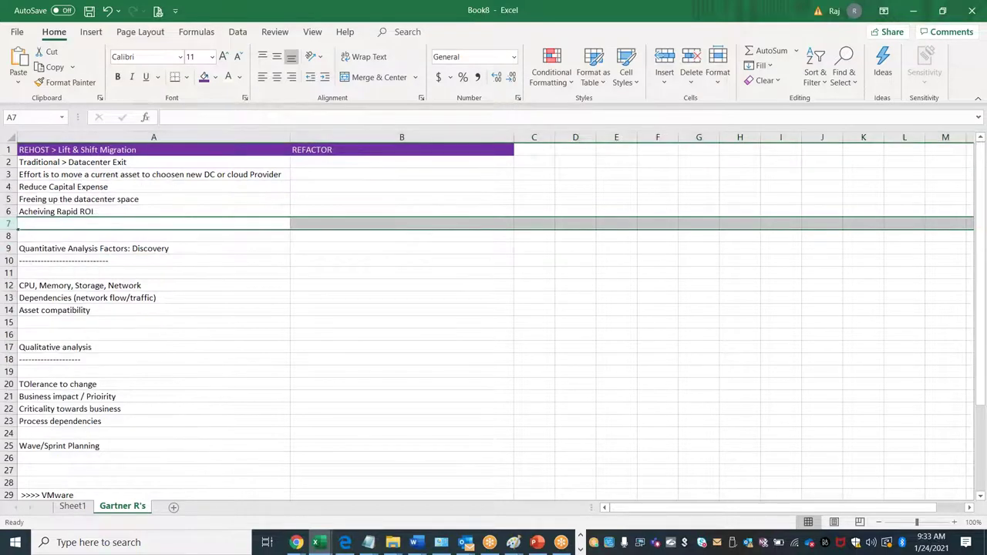
click(381, 308)
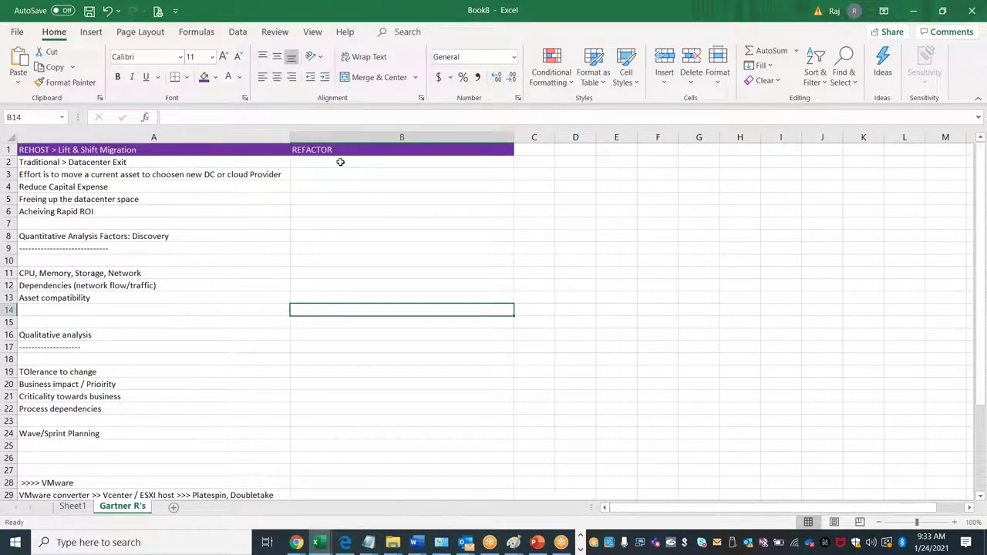
click(341, 162)
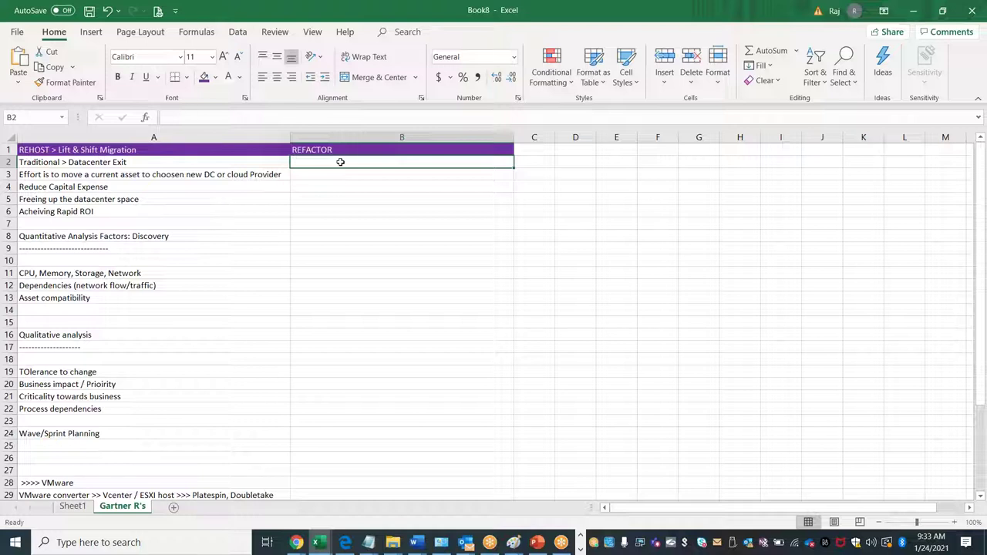
Enter 'Refactoring to PaaS Based Model' in B2.
text(Refactoring)
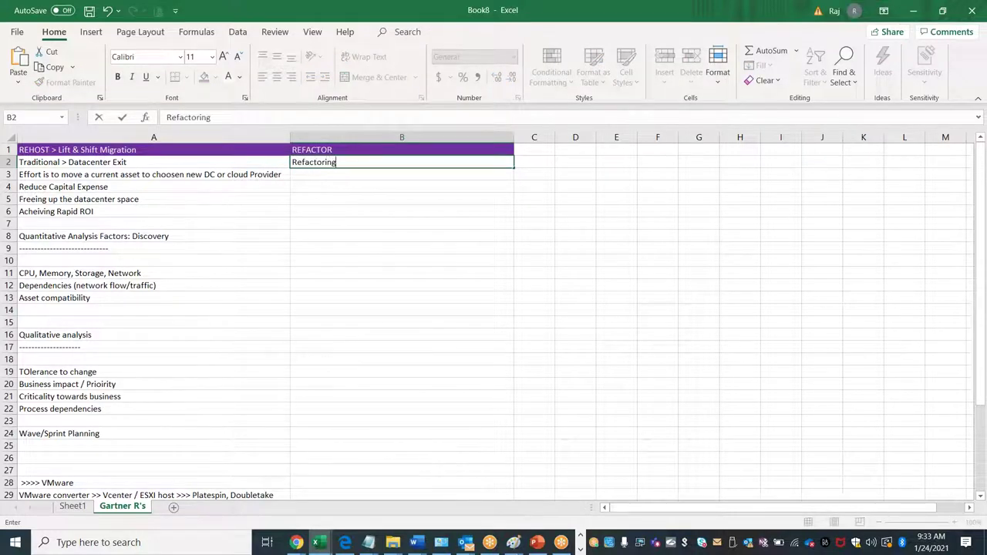
text( to PaaS Based )
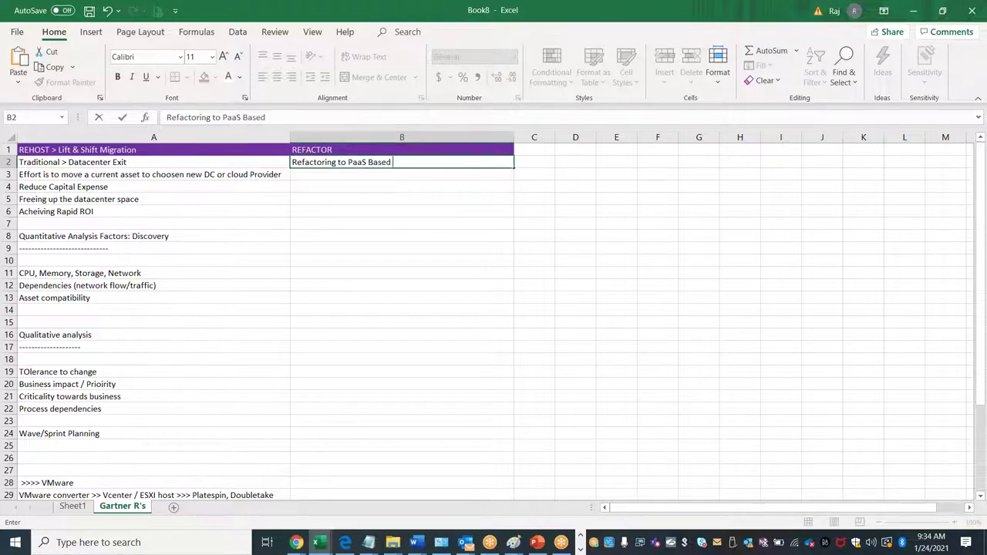
text(Model)
key(shift+Left)
key(shift+Left)
key(shift+Left)
key(shift+Left)
key(shift+Left)
key(shift+Left)
key(shift+Left)
key(shift+Left)
key(shift+Left)
key(shift+Left)
key(shift+Left)
key(shift+Left)
key(shift+Left)
key(shift+Left)
key(shift+Left)
key(shift+Left)
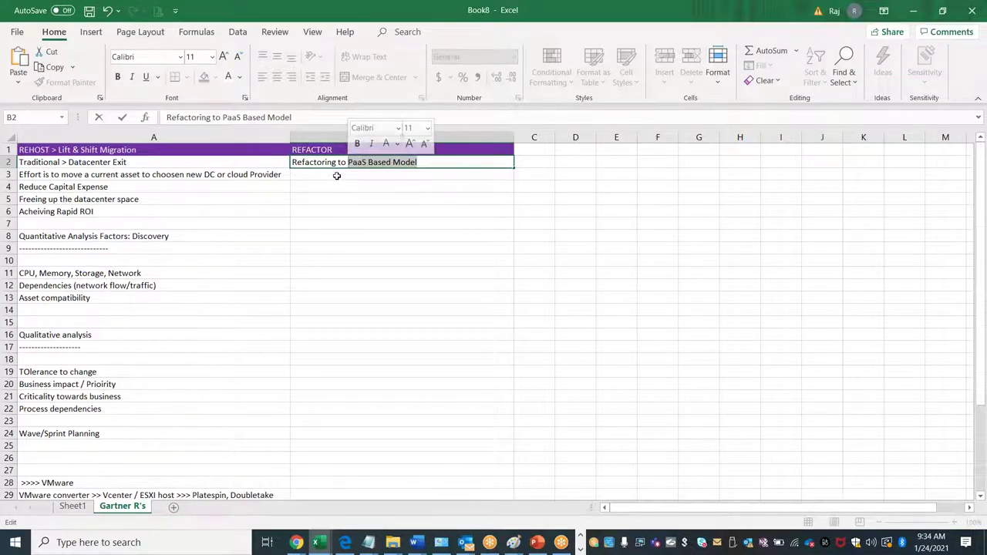
click(336, 175)
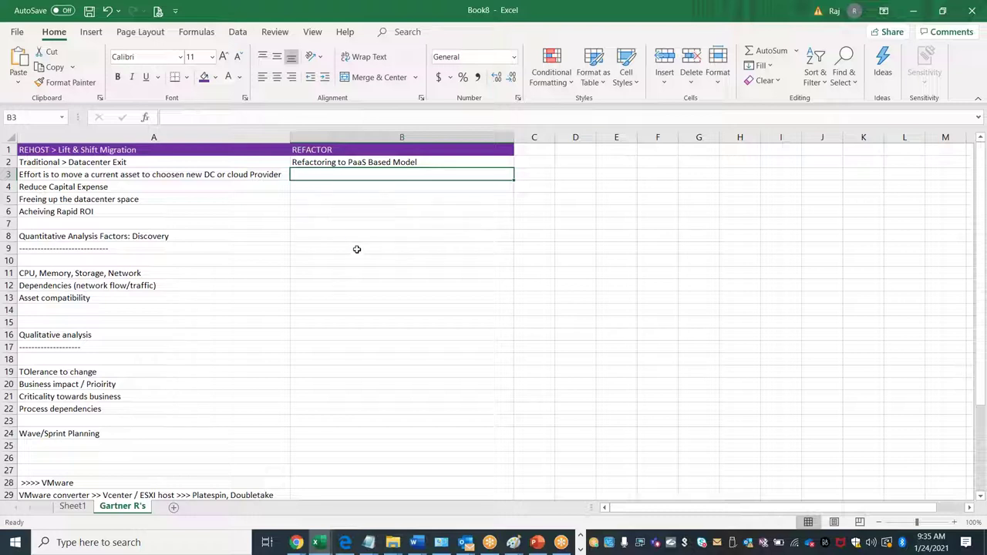
Enter 'Reduce Operational Costs in terms of AMC of OS, VM, Platform..etc' in B3.
text(Re)
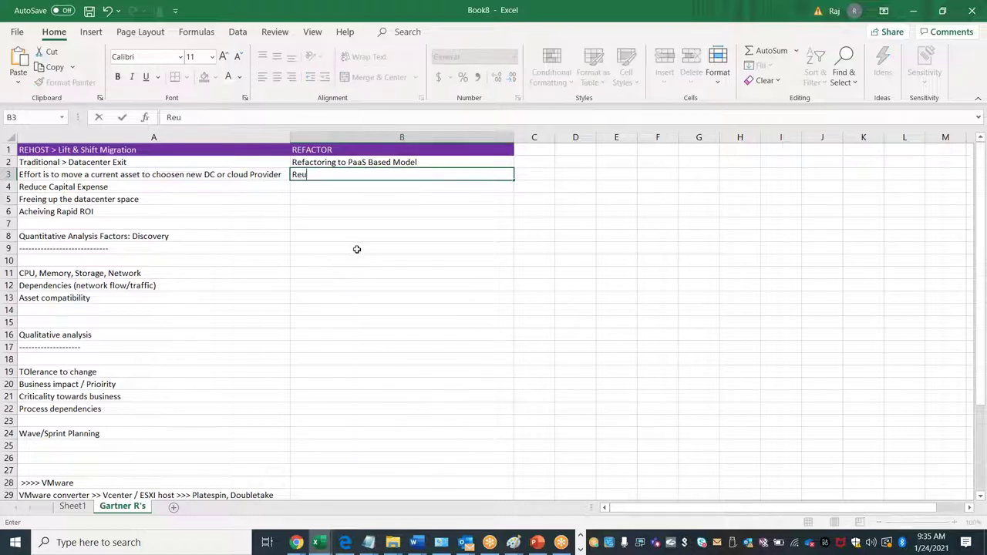
text(duce Operational Costs )
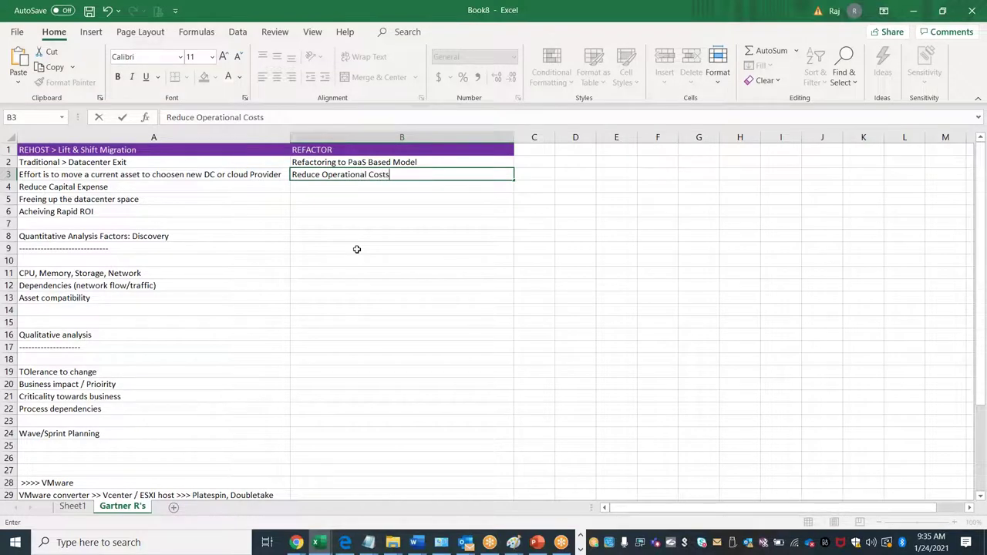
text(in terms of AMC of OS, V)
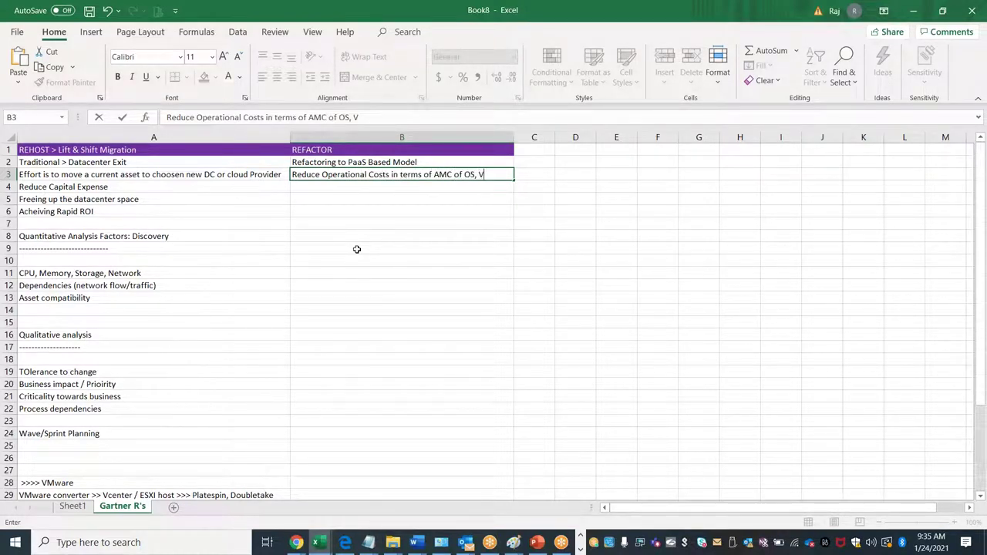
text(M, Platform..etc)
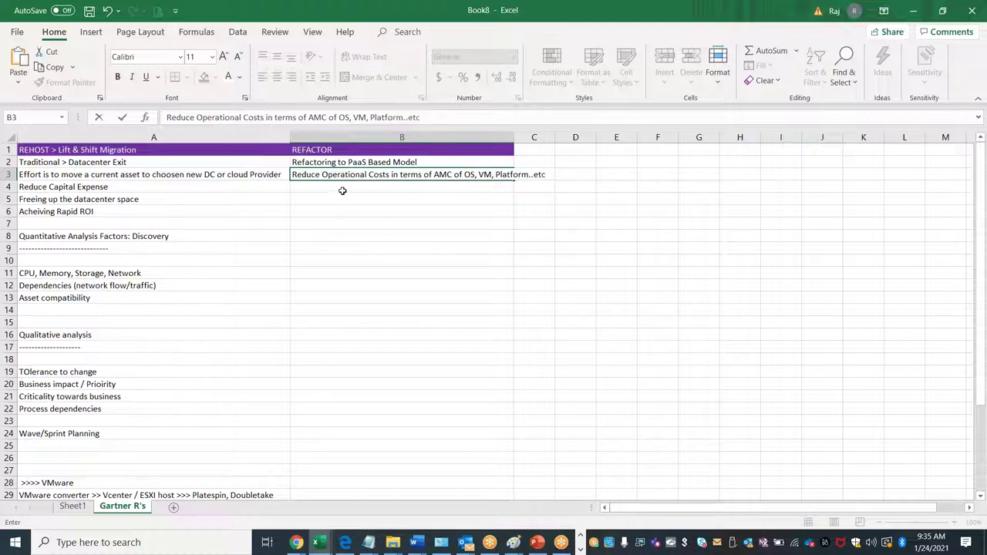
click(342, 185)
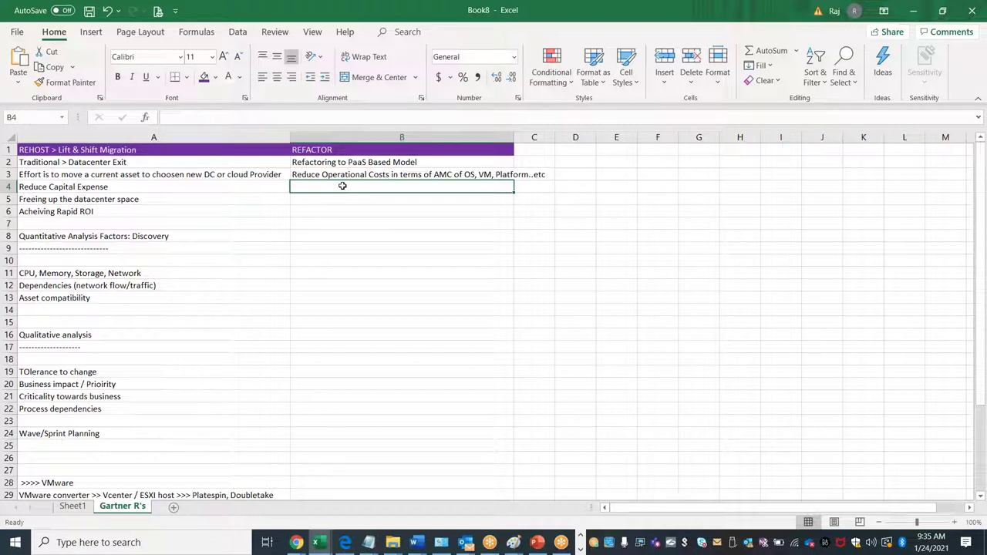
Enter 'Refactoring the application code in order to be suitable with PaaS' in B4.
text(Refactoring th)
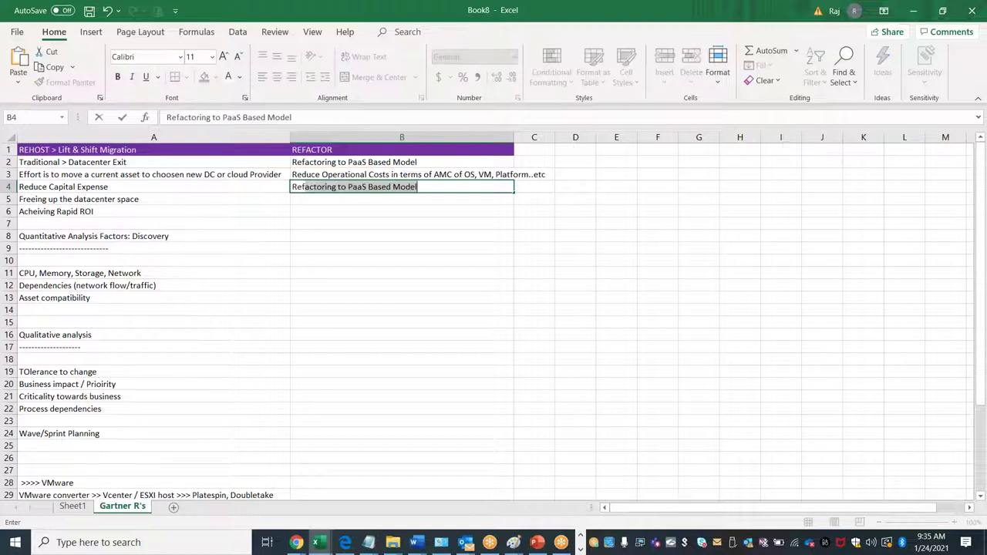
text(e ap)
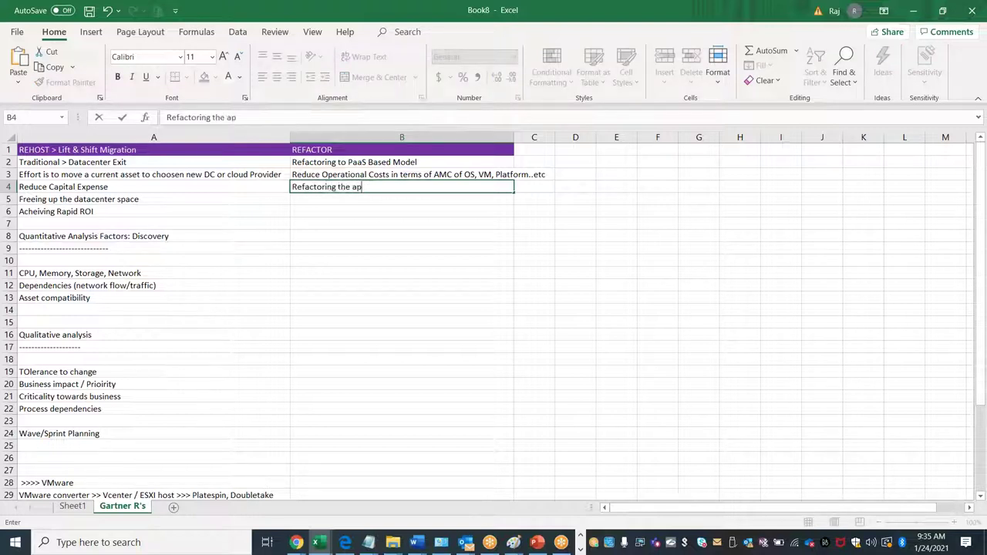
text(plicaition code)
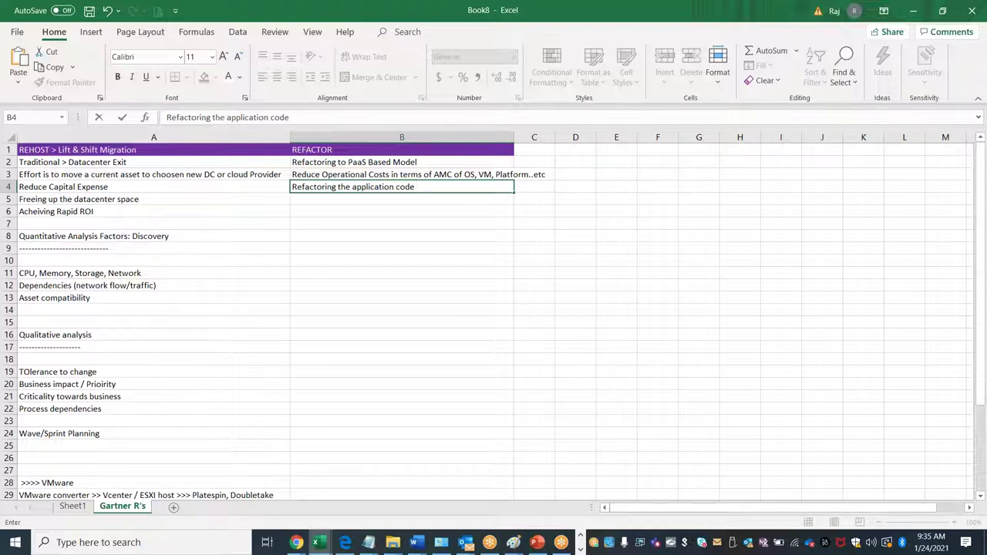
text(in order to be suitable with)
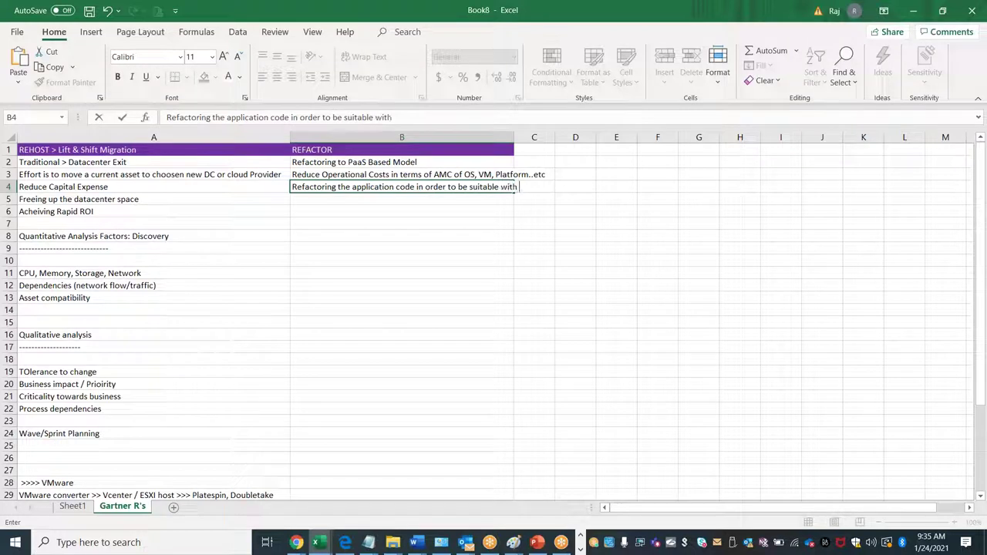
text( PaaS)
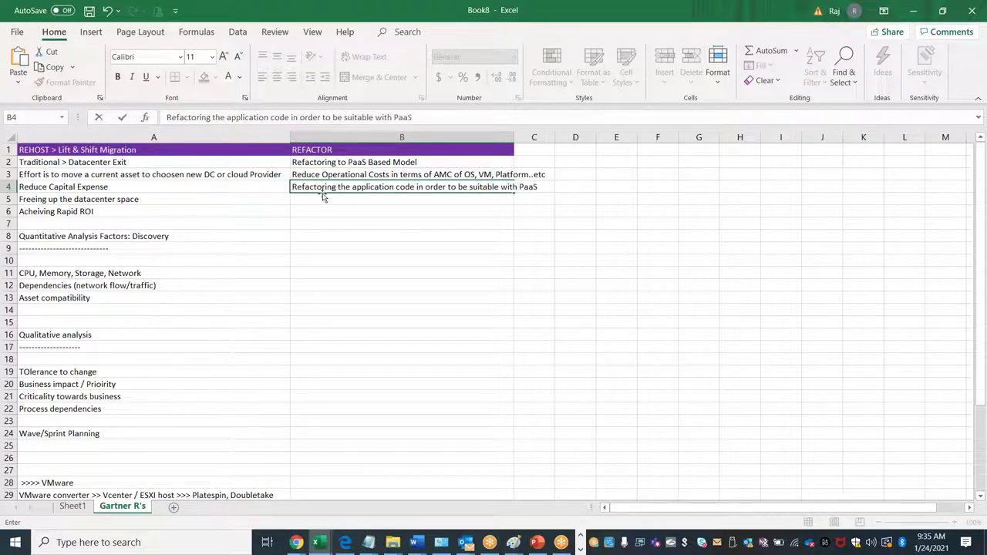
click(313, 210)
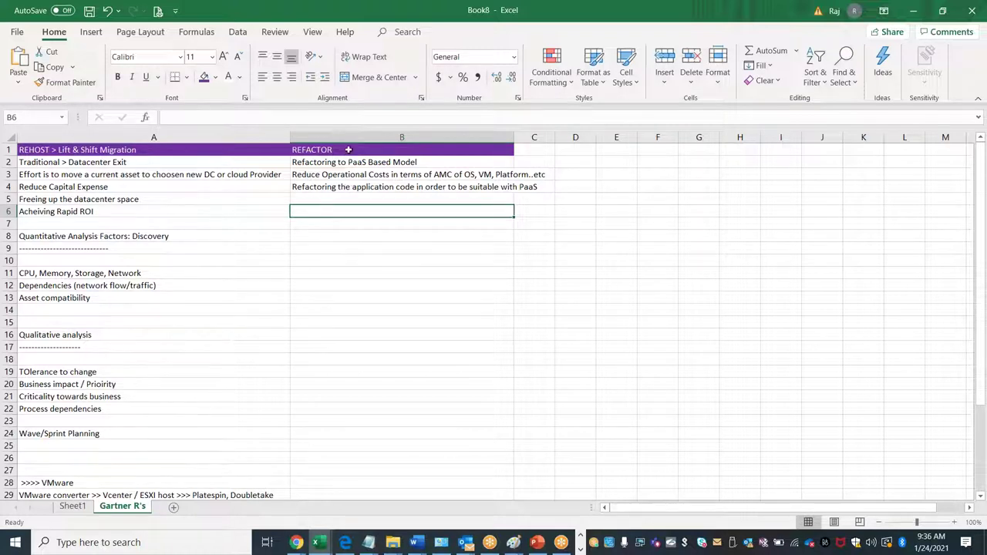
Centre the REHOST and REFACTOR headings in A1:B1.
click(346, 151)
drag(213, 146, 347, 151)
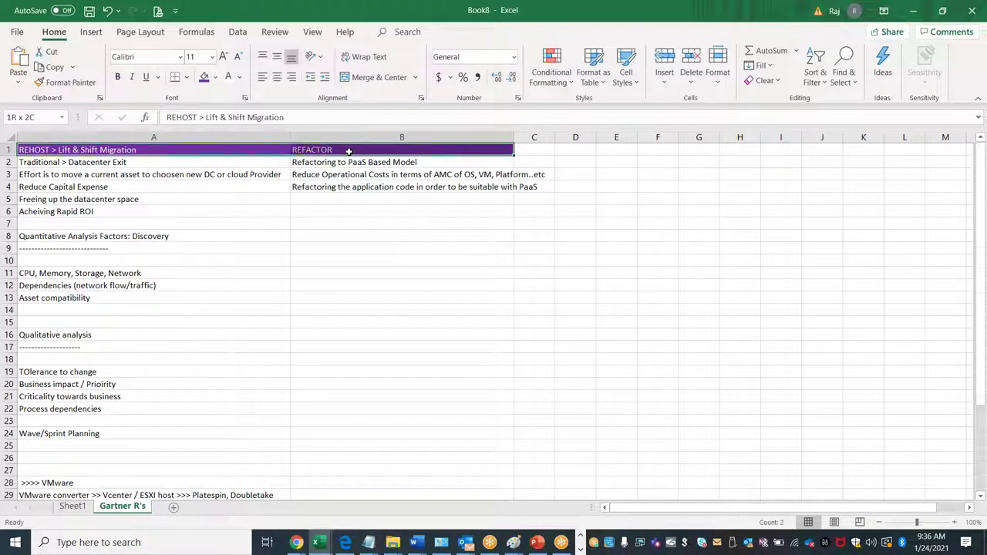
click(276, 77)
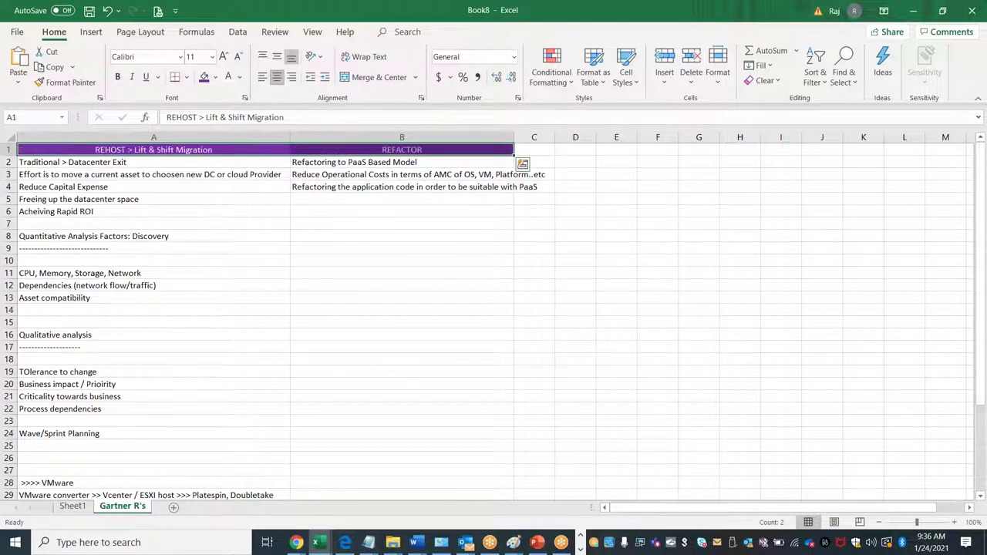
click(355, 271)
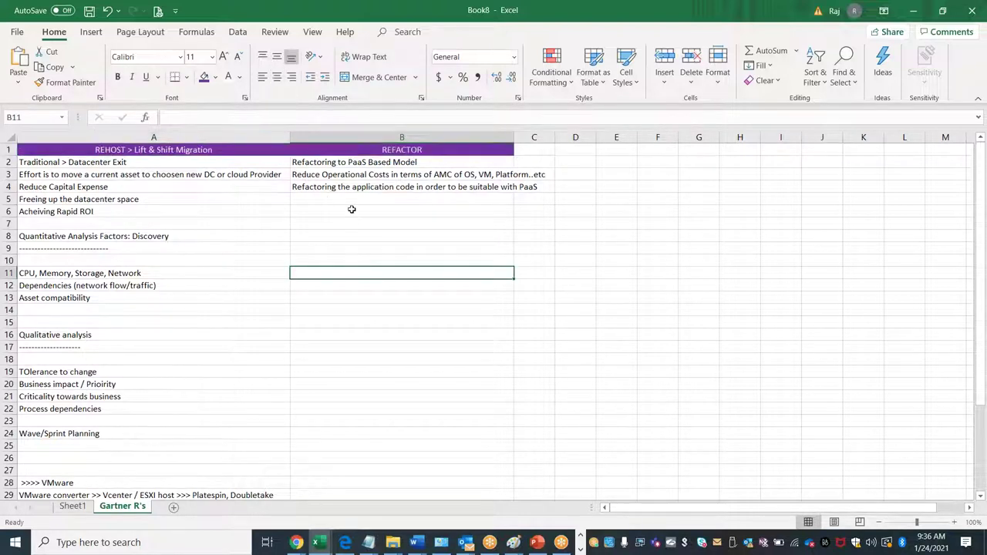
click(346, 209)
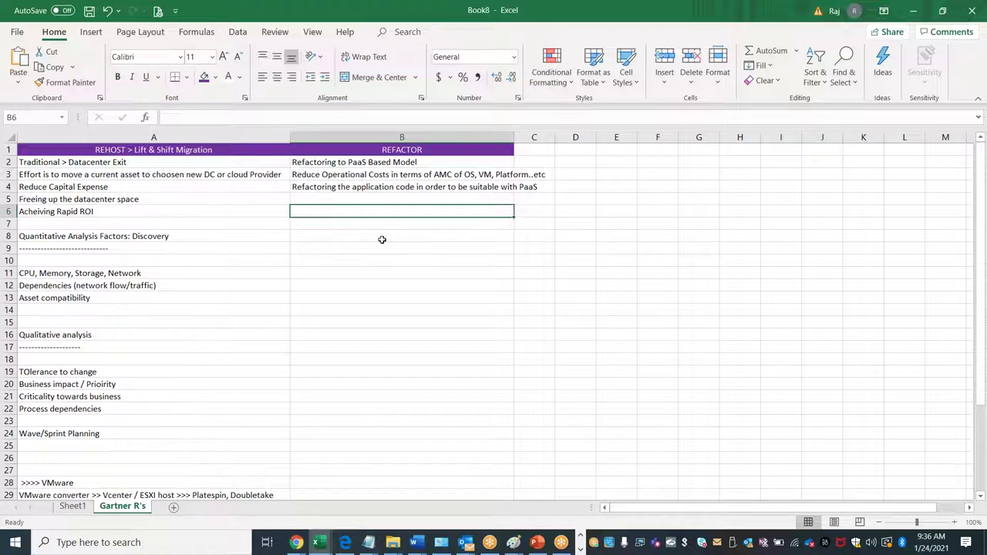
Enter 'DevOps Pipeline > Code update' in B6.
text(DevOps Pi)
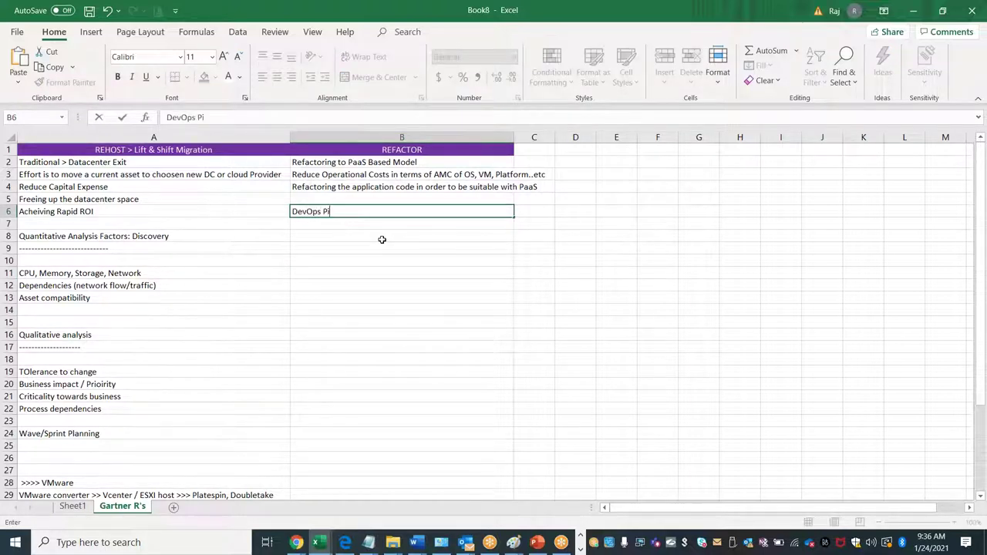
text(peline > COd)
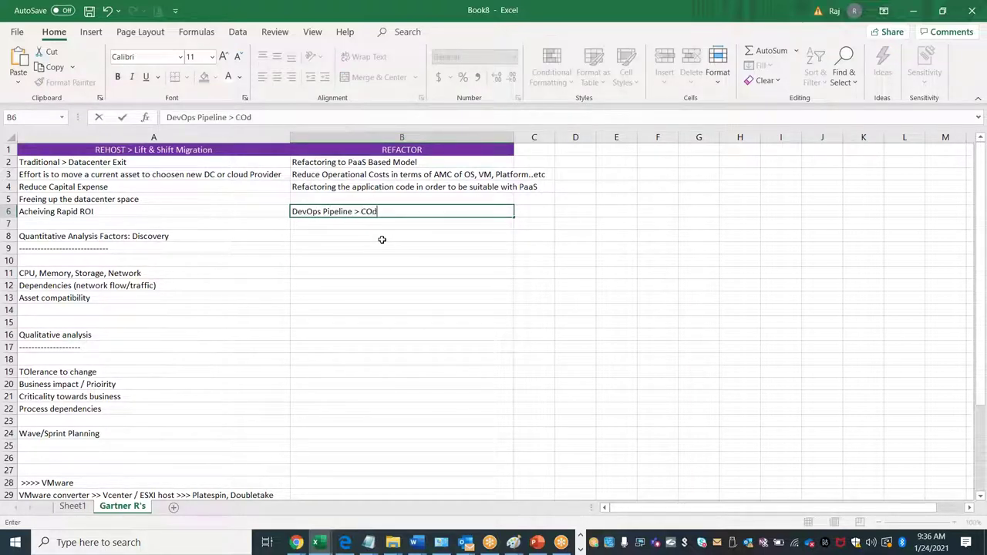
text(e update)
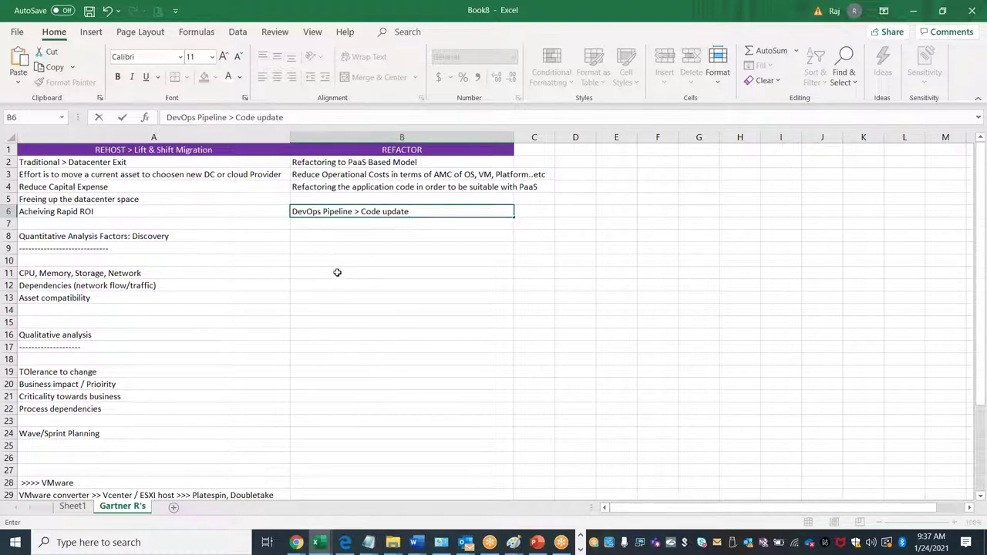
click(337, 272)
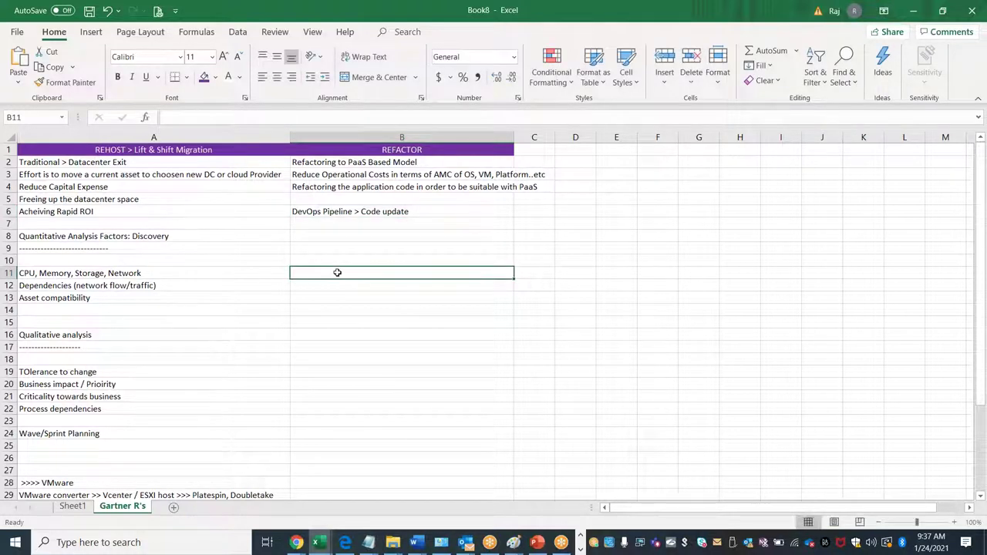
Enter 'Application asset size' in B11 and copy Dependencies from A12 into B12.
text(Application as)
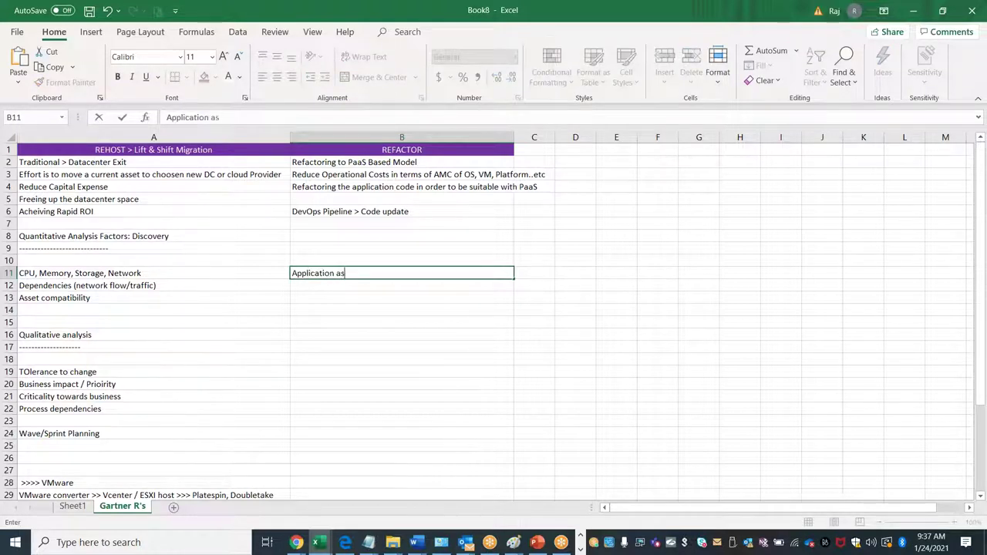
text(set size)
click(157, 284)
key(ctrl+c)
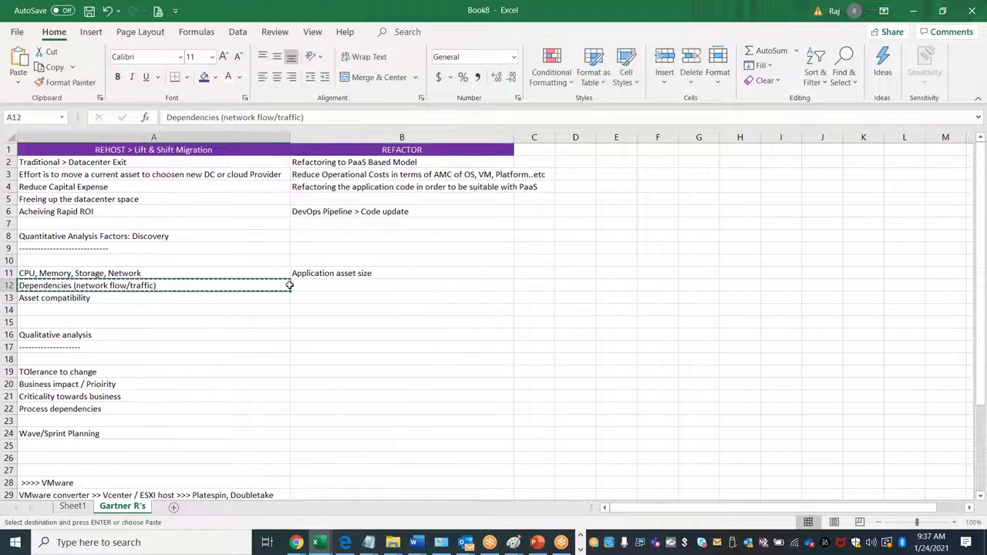
click(310, 284)
key(ctrl+v)
click(309, 296)
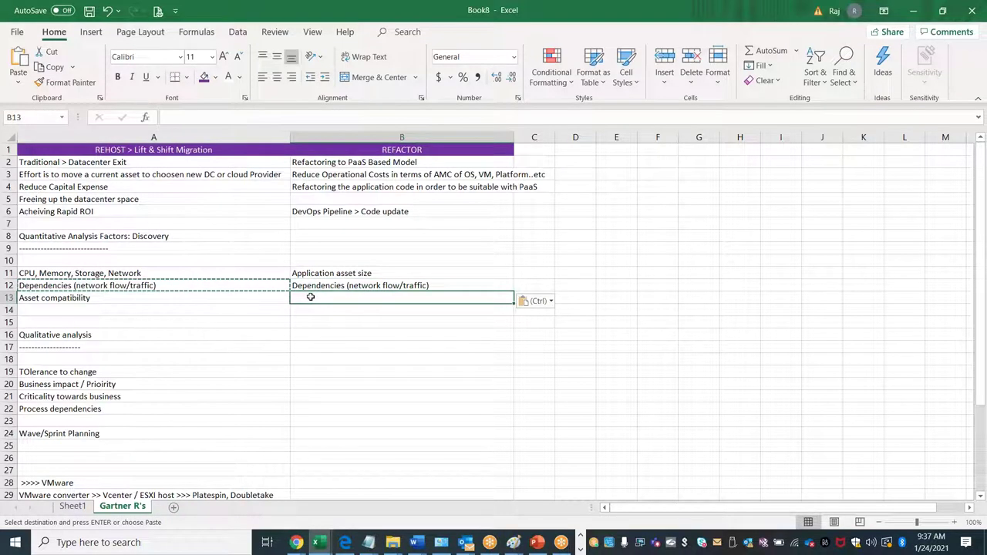
Add user traffic, development platform and 'Database as a service > RDS' entries in B13–B15.
text(User T)
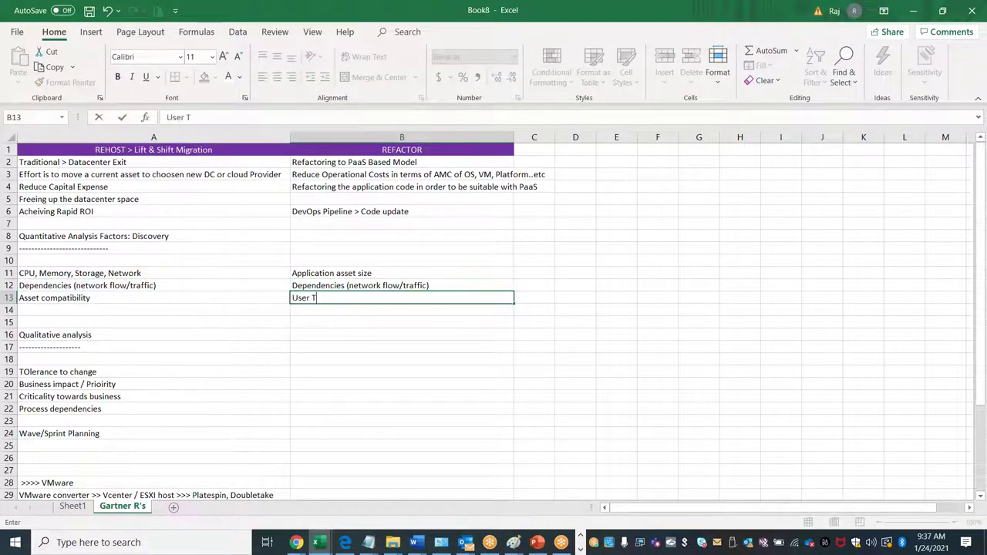
text(raffic - Page view)
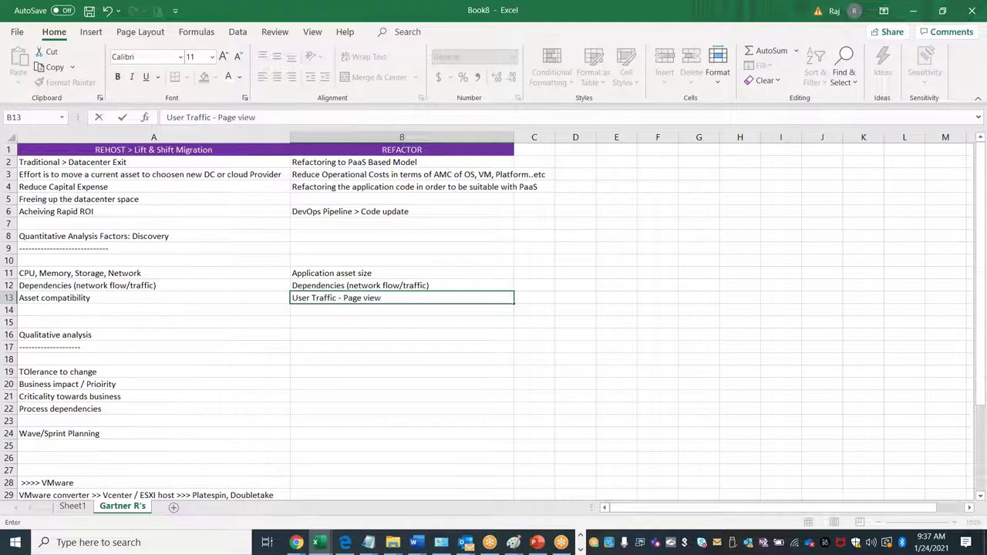
text(, times , load time)
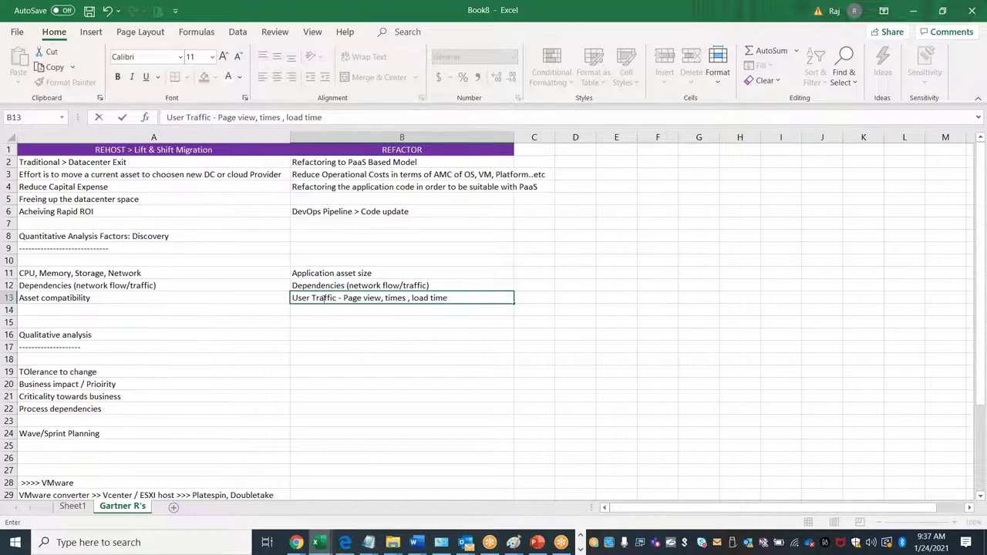
key(Return)
text(Dependencies (network flow/traffic))
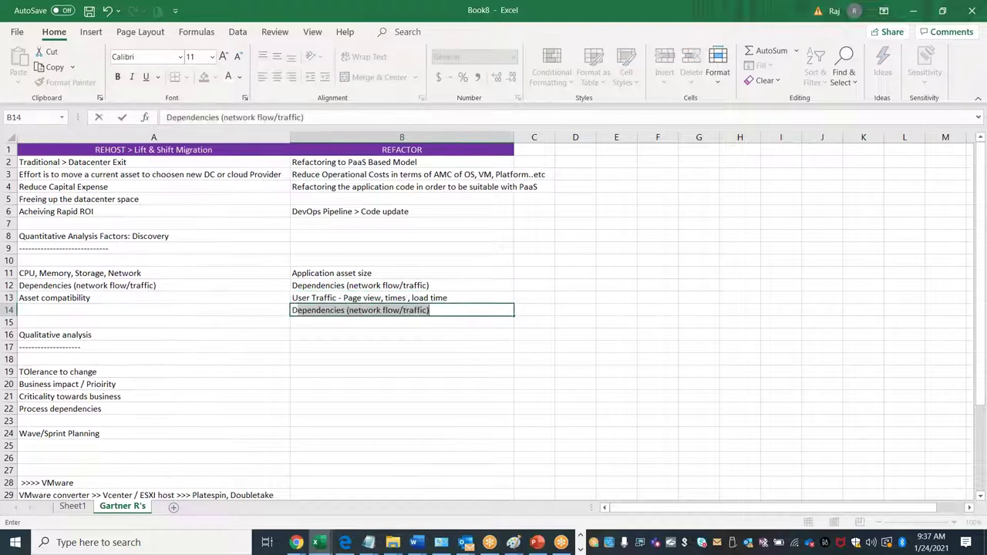
text(velopment p)
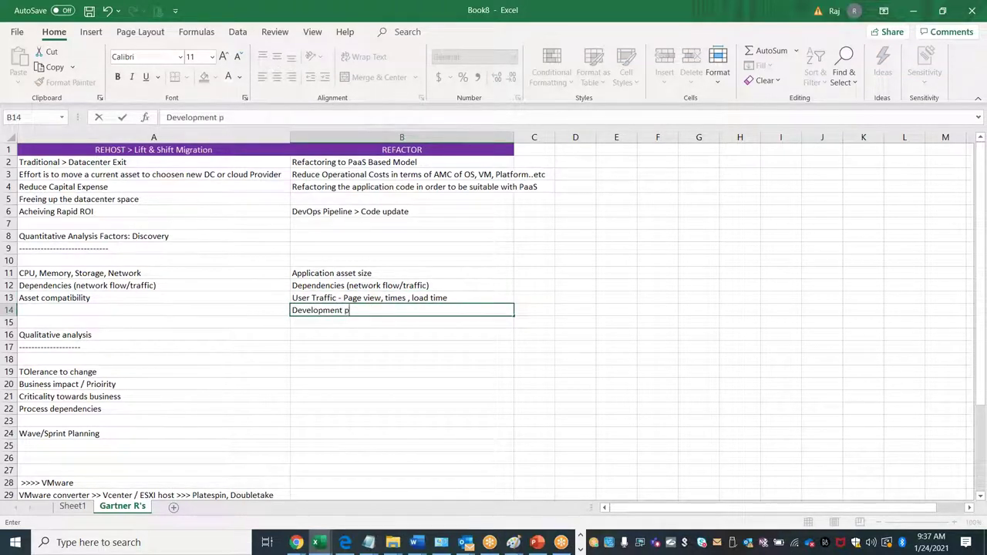
text(latform > REfac)
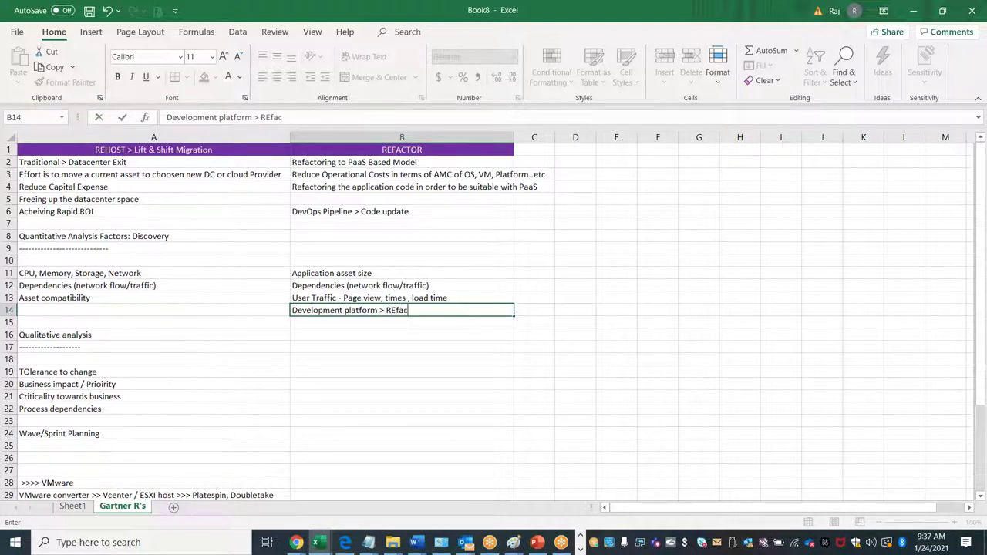
text(tor)
key(Return)
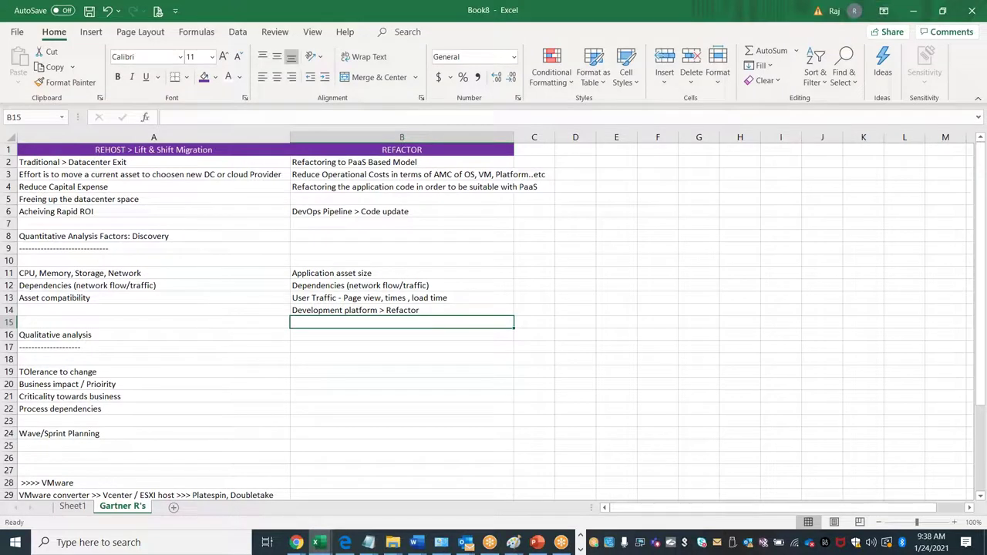
text(Database)
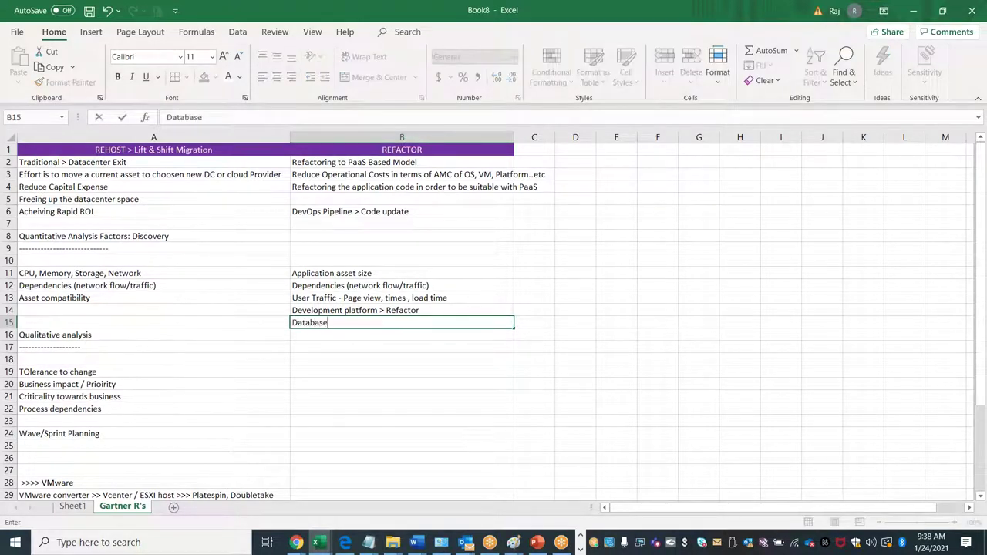
text( as a service > RDS)
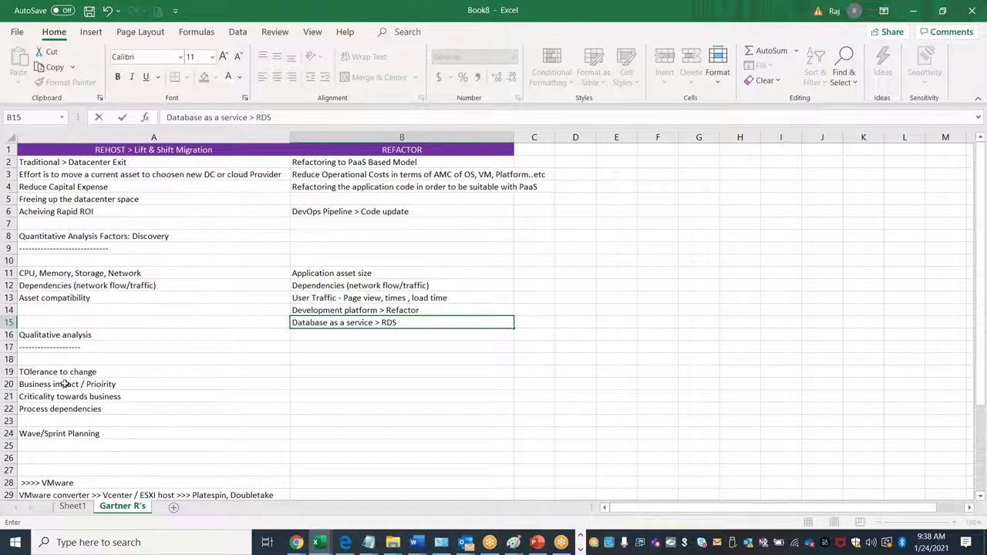
click(55, 338)
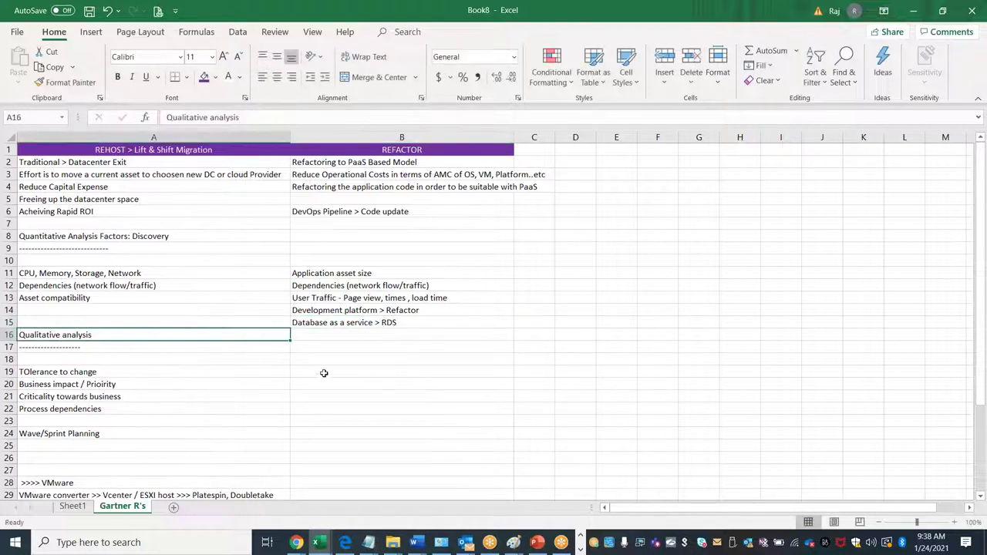
Copy 'Business impact / Prioirity' from A20 into B20.
click(98, 386)
key(ctrl+c)
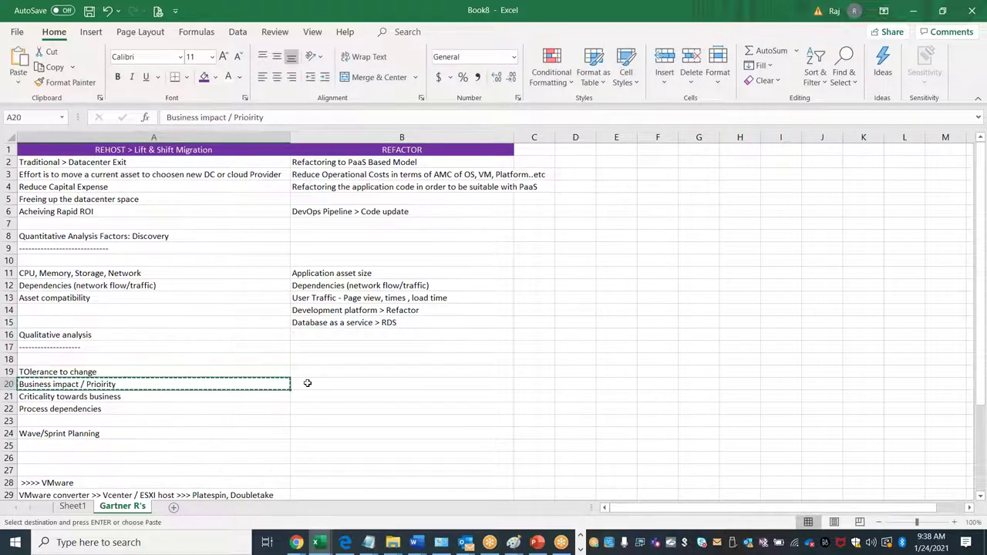
click(306, 381)
key(ctrl+v)
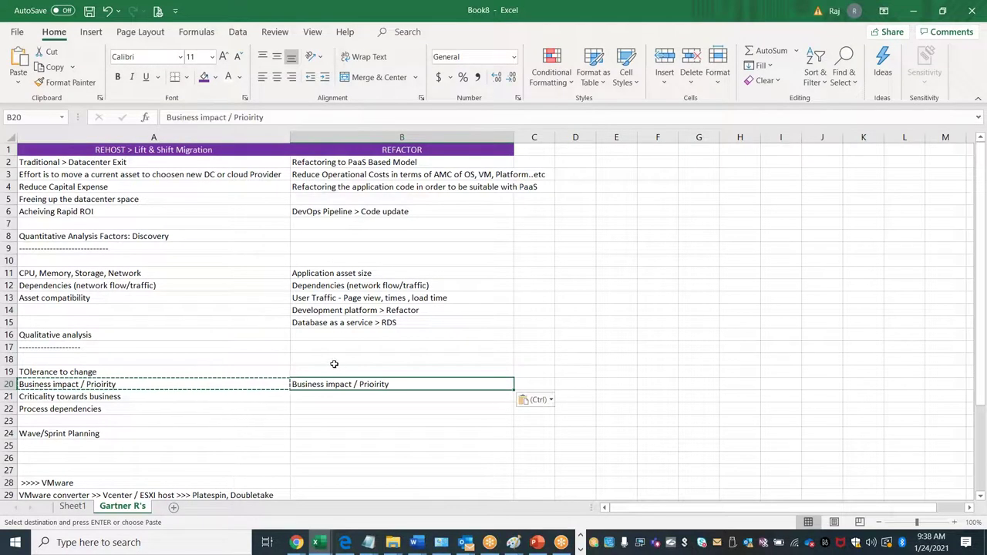
Enter 'Bursting options or timelines' in B21.
click(319, 398)
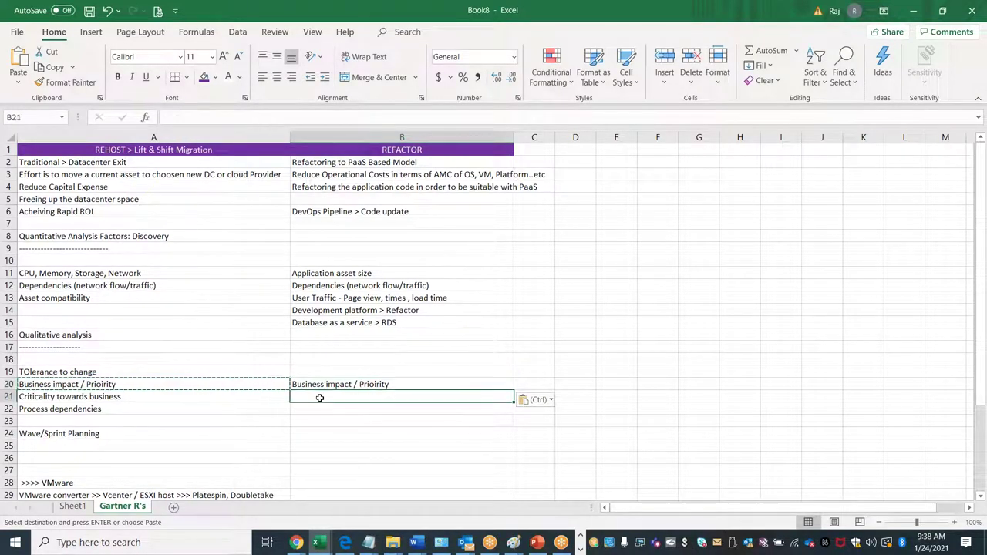
text(Bursting options)
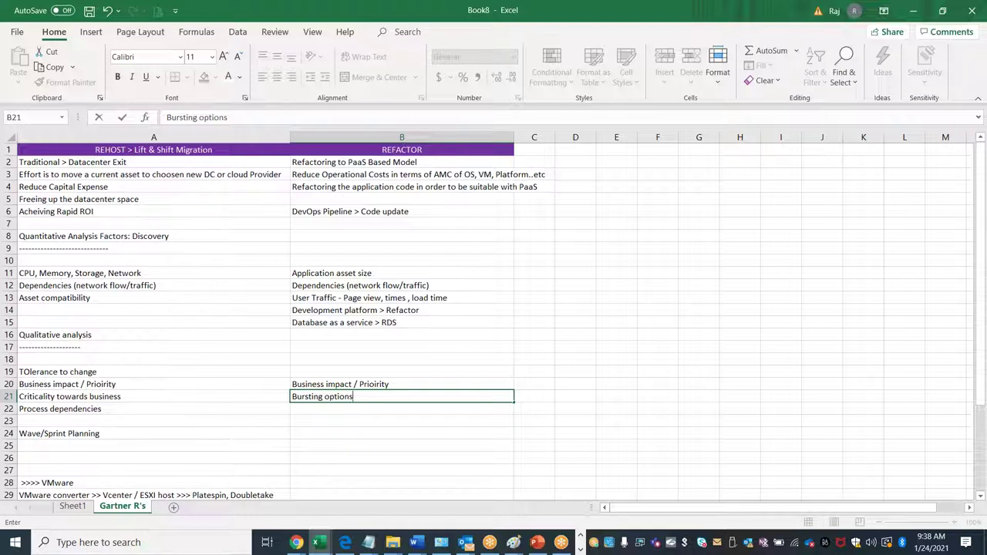
text(or timelines)
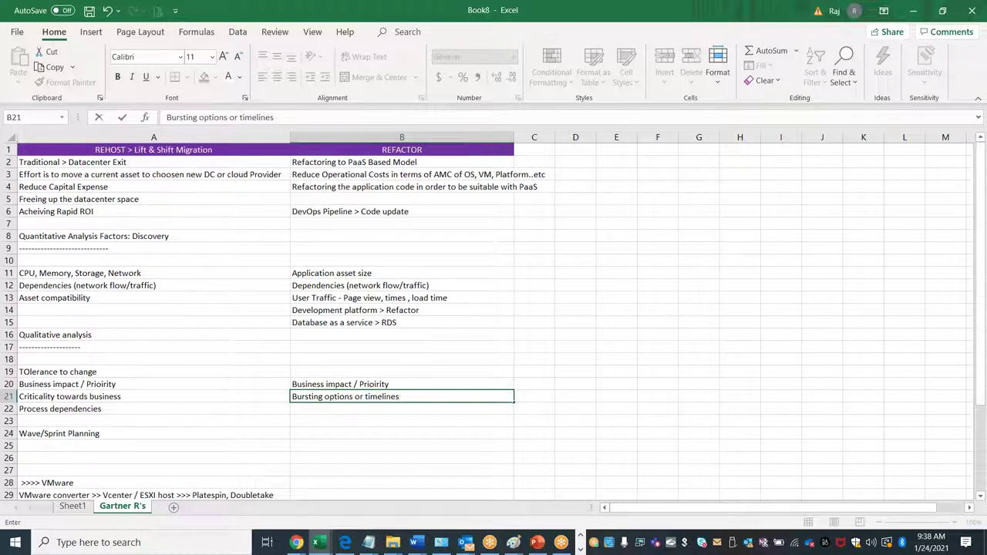
click(392, 139)
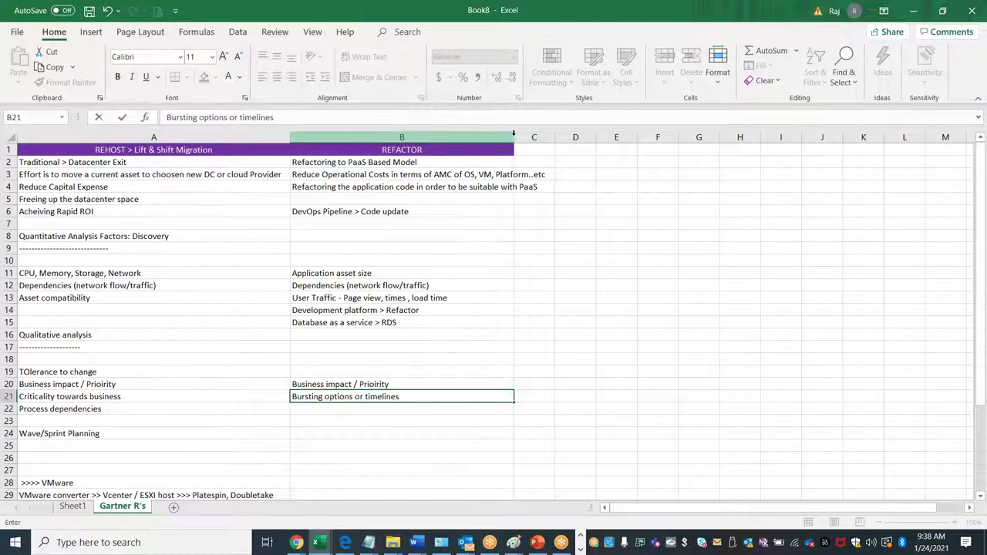
Autofit column B and copy the purple REFACTOR header into C1.
double_click(514, 138)
click(422, 149)
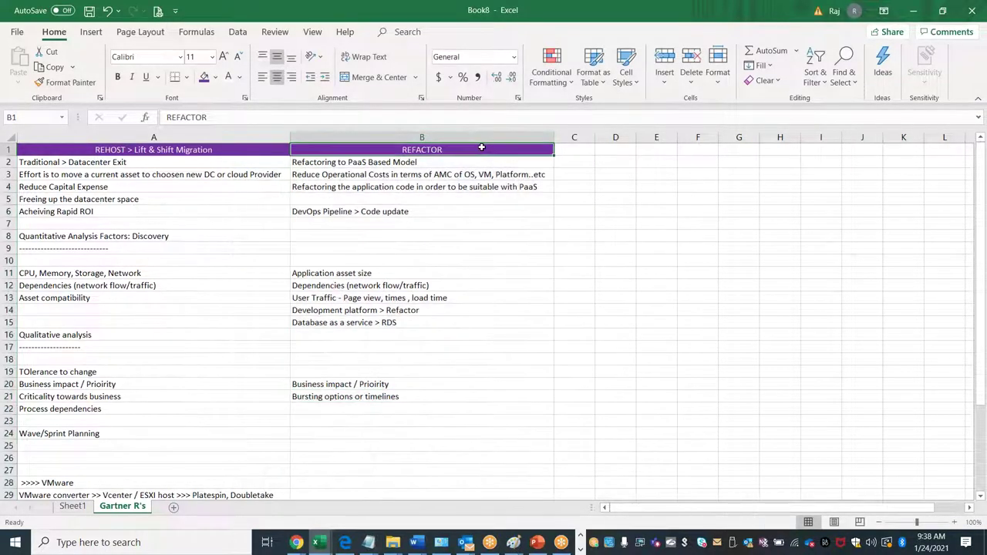
key(ctrl+c)
click(571, 148)
key(ctrl+v)
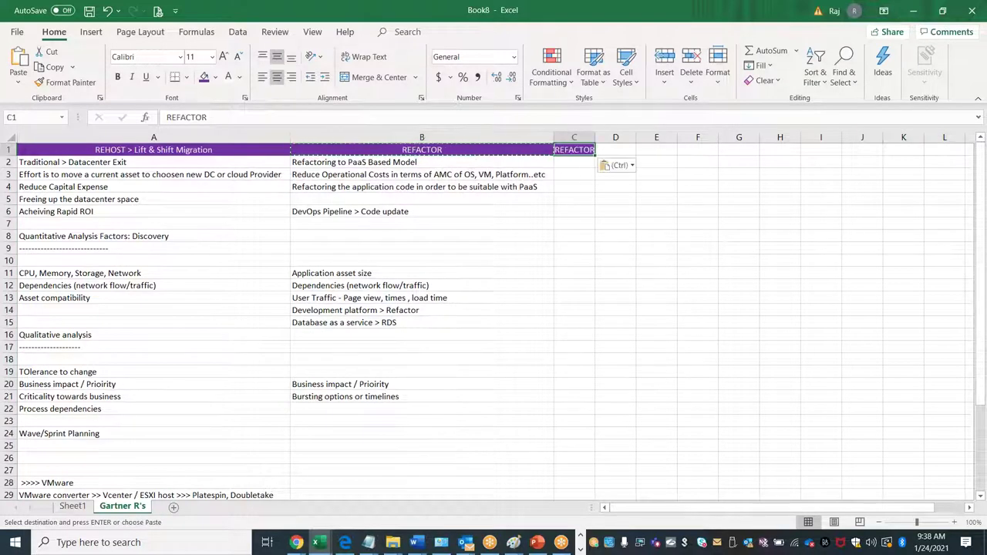
Widen column C and change the C1 heading to REARCHITECT.
drag(596, 133, 749, 132)
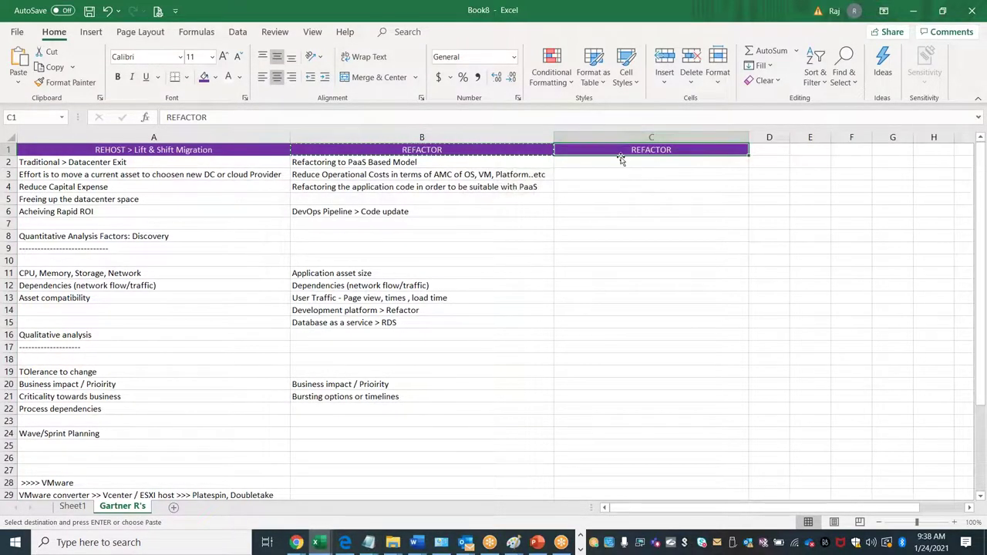
text(REARCHITECT)
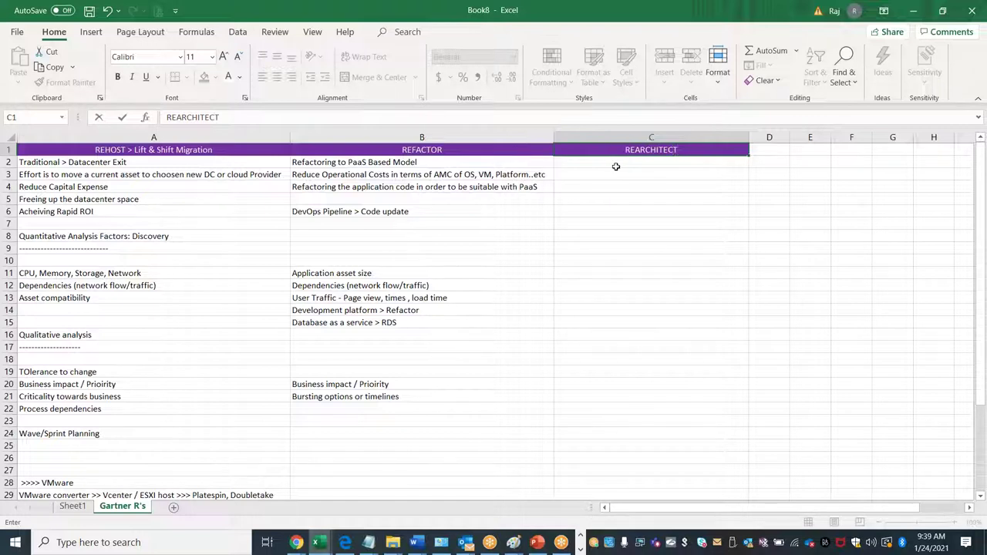
key(Return)
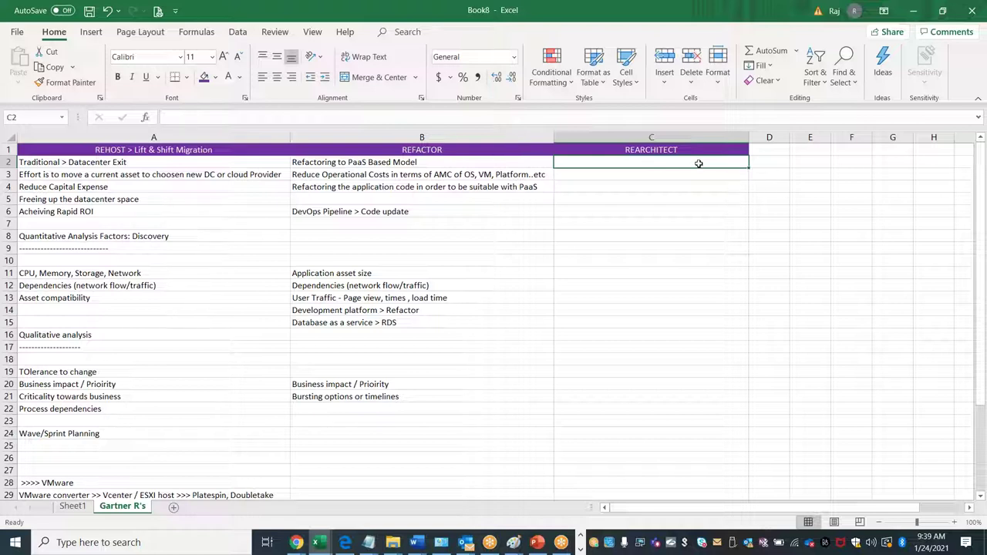
Enter 'Ageing Apps' in C2 and 'Legacy/Traditional Apps > 32 Bit architecture' in C3.
text(Ag)
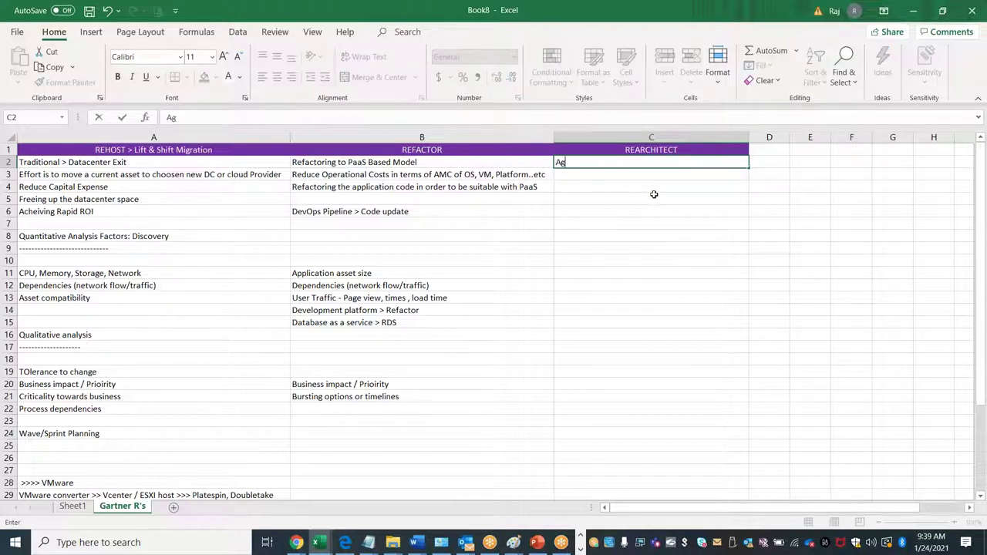
text(eing Apps)
key(Return)
text(Legacy/Traf)
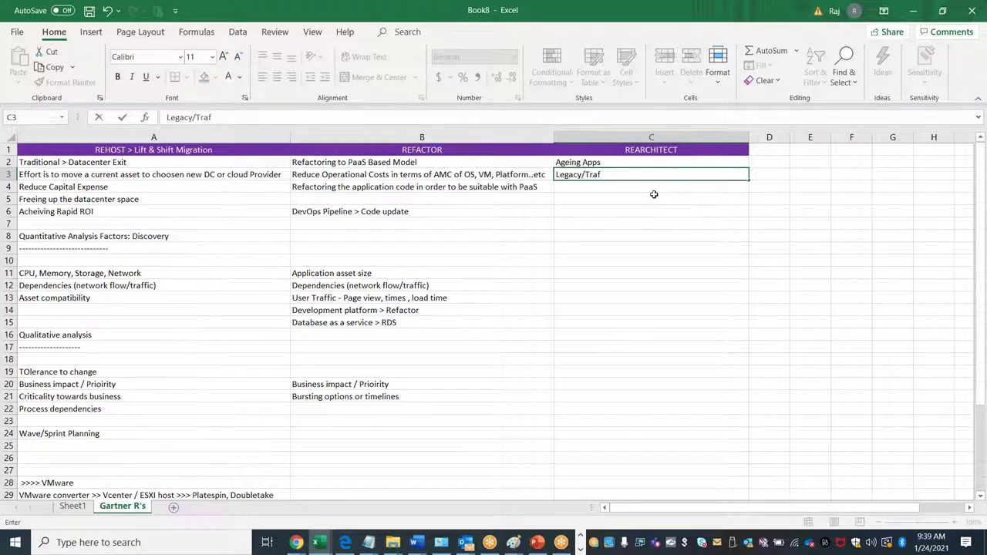
key(BackSpace)
text(ditional App)
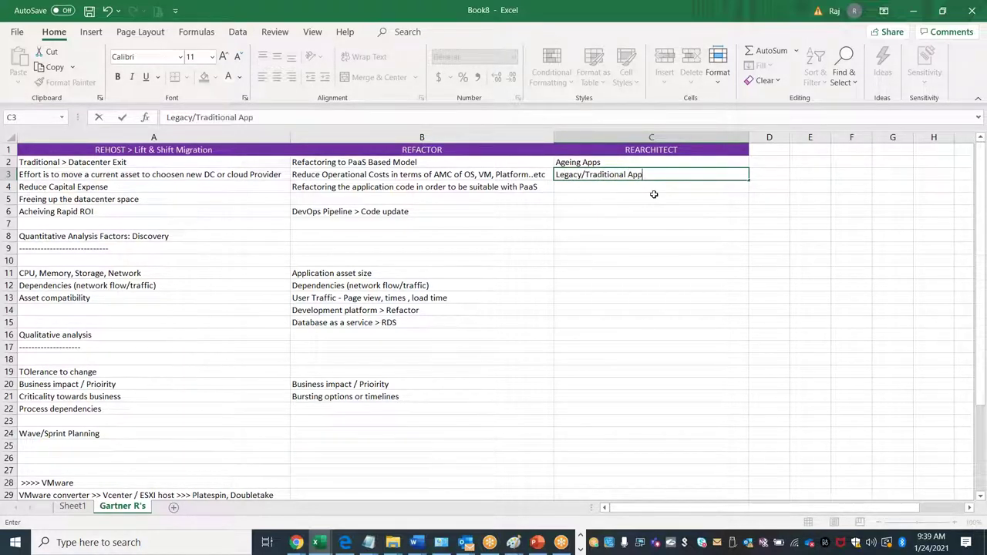
text(s > 32 Bit architecture)
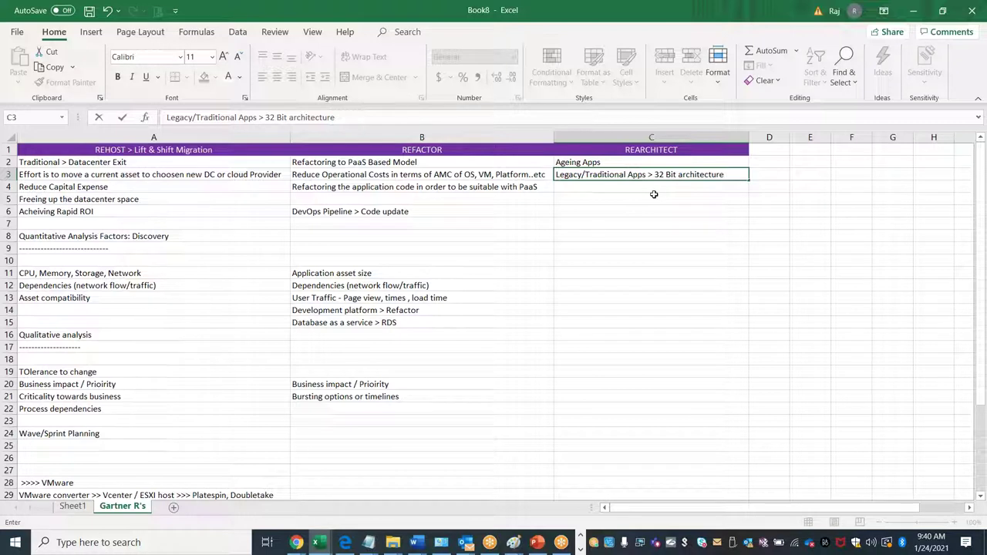
click(591, 188)
Fill C4 with 'Transform the Application to newer arch/platform', keeping B1 as REFACTOR.
text(T)
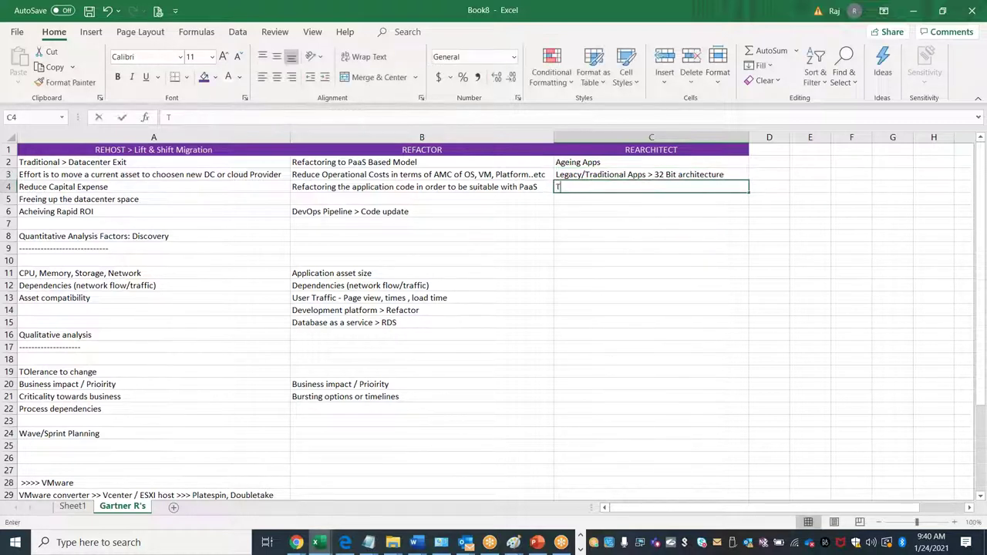
text(ransform the Application)
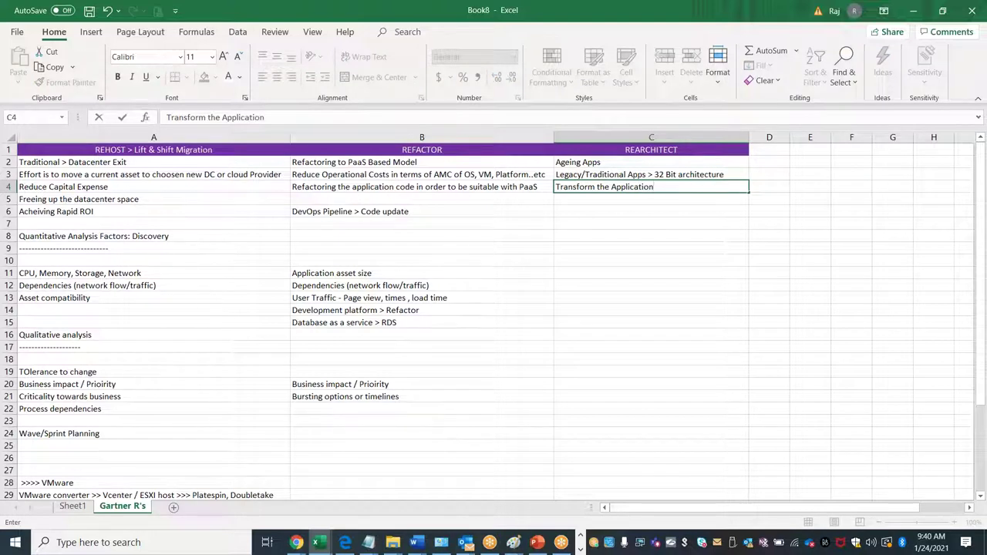
text( to newer arhc)
key(BackSpace)
key(BackSpace)
key(BackSpace)
text(ch/)
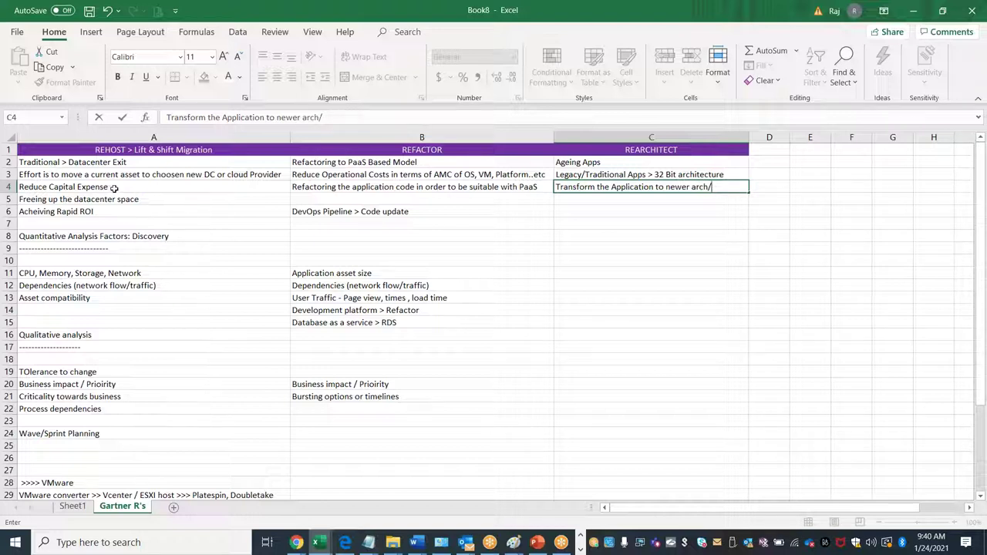
double_click(459, 147)
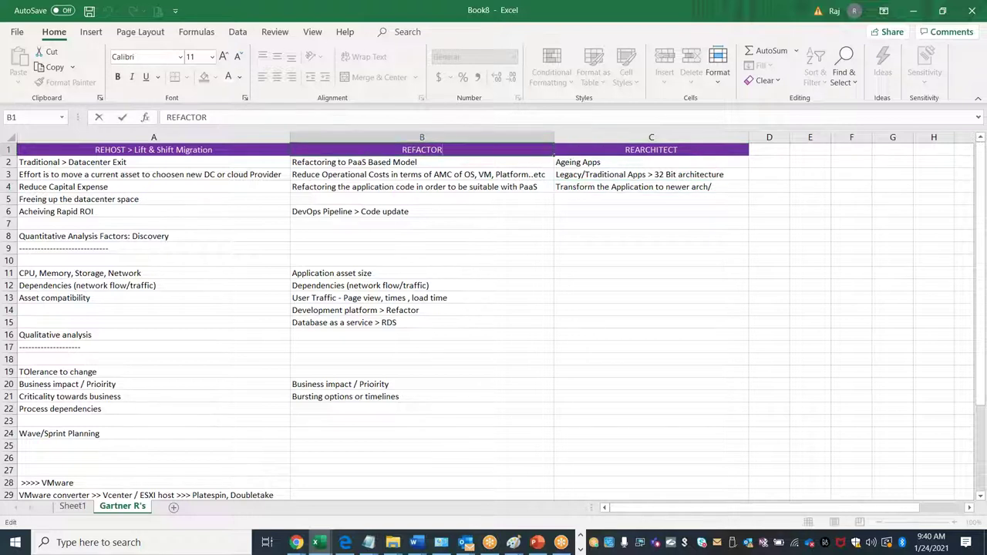
text(> Li)
key(BackSpace)
key(BackSpace)
key(BackSpace)
key(BackSpace)
key(BackSpace)
double_click(717, 187)
text(p)
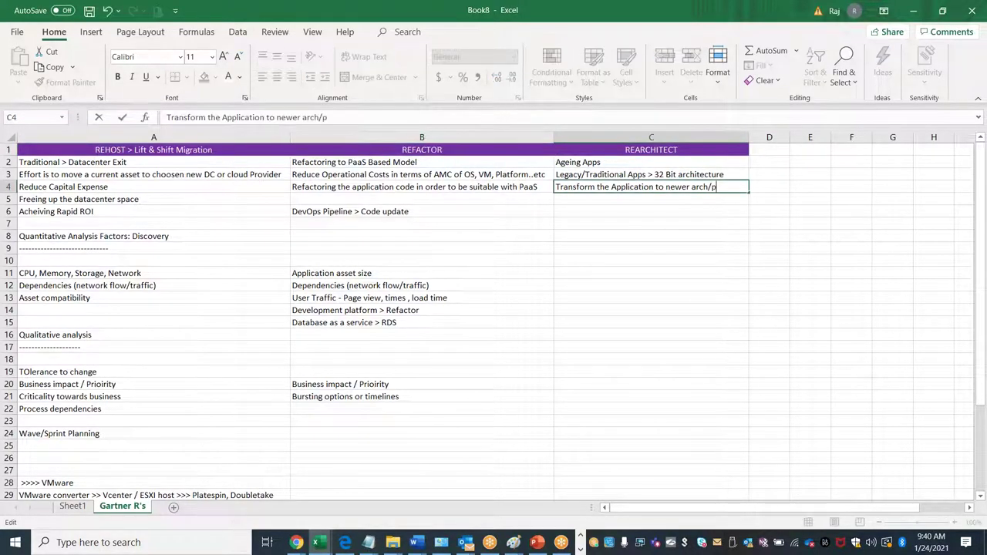
text(latform)
click(638, 202)
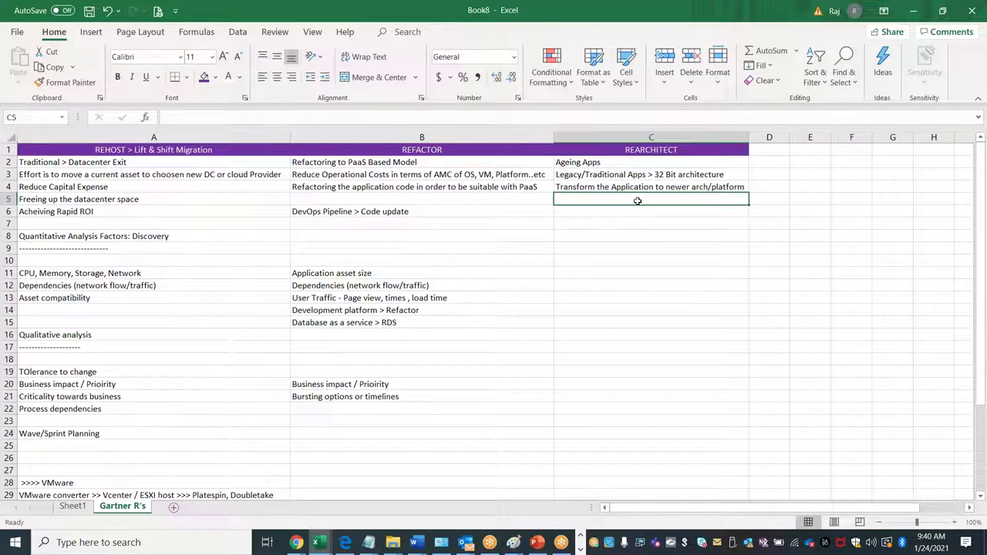
Copy B14 into C14 and trim it to 'Development platform'.
click(342, 312)
key(ctrl+c)
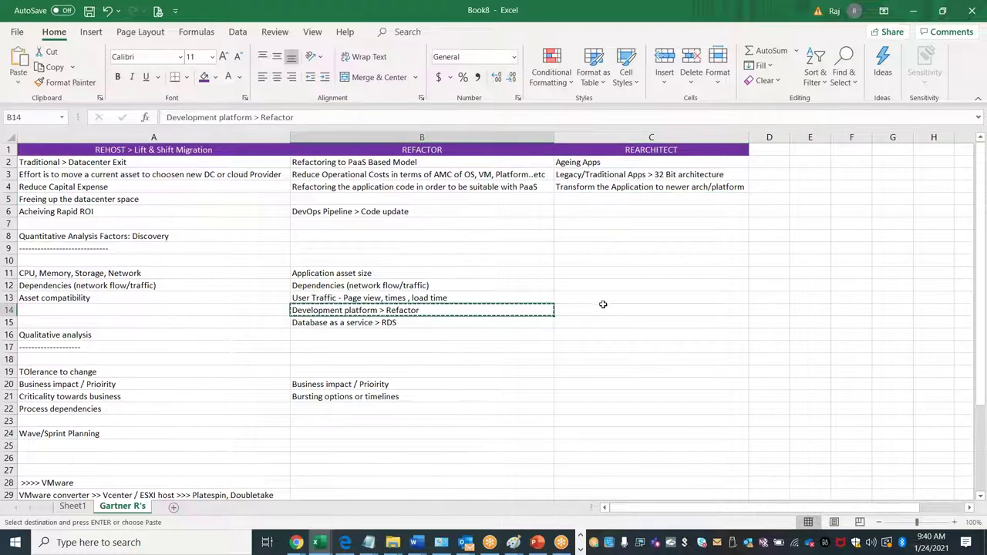
click(603, 308)
key(ctrl+v)
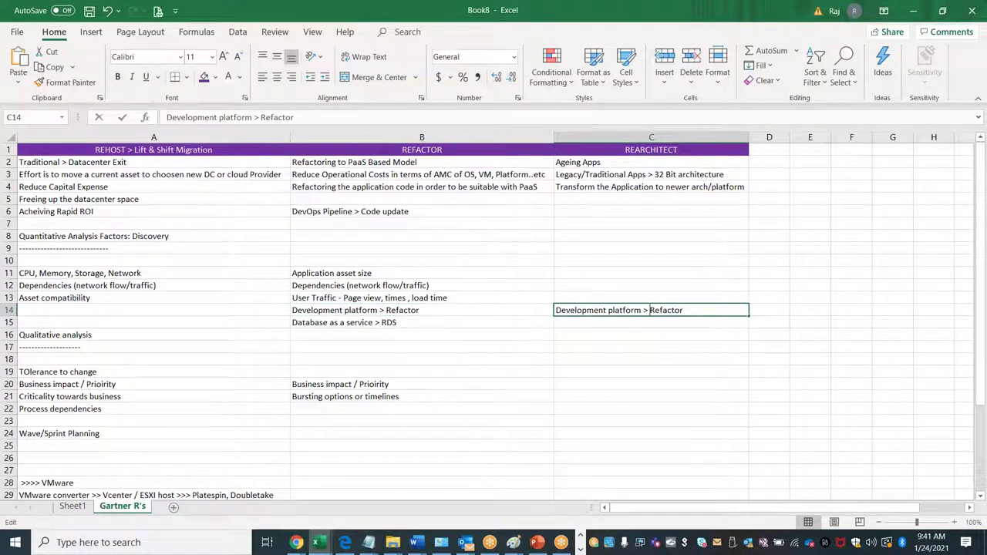
double_click(666, 310)
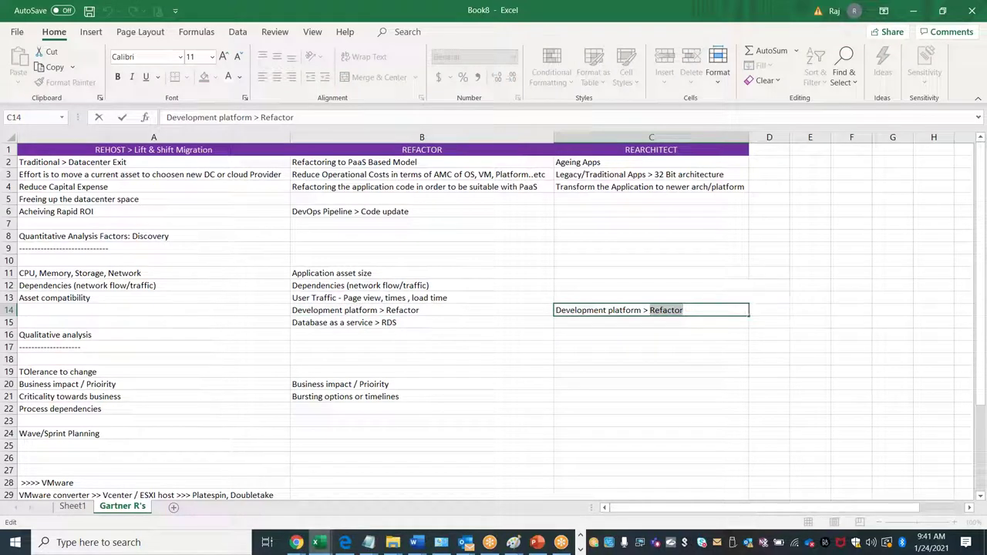
key(BackSpace)
key(BackSpace)
key(BackSpace)
key(BackSpace)
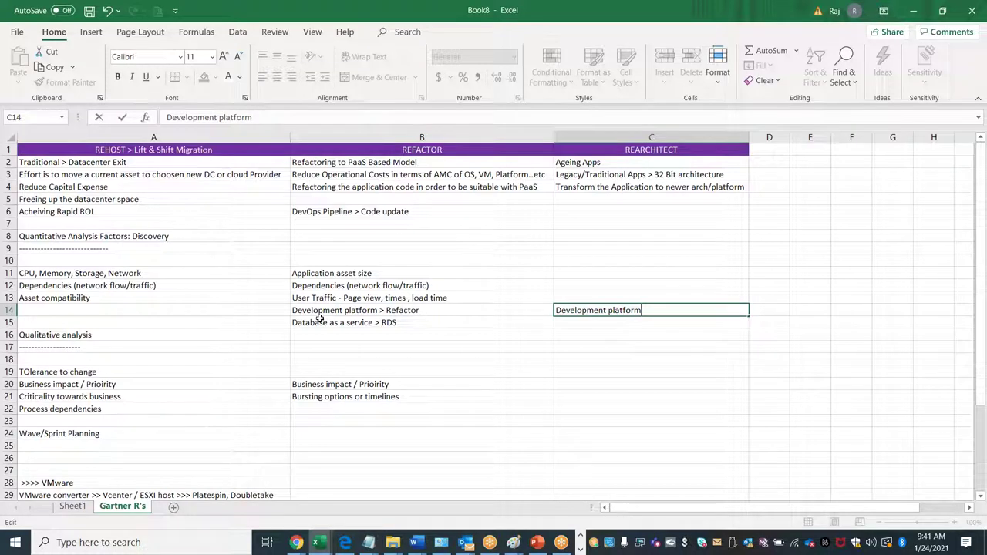
click(600, 383)
Enter 'Operational Costs' in C19 and 'Business investments >' in C20.
key(Up)
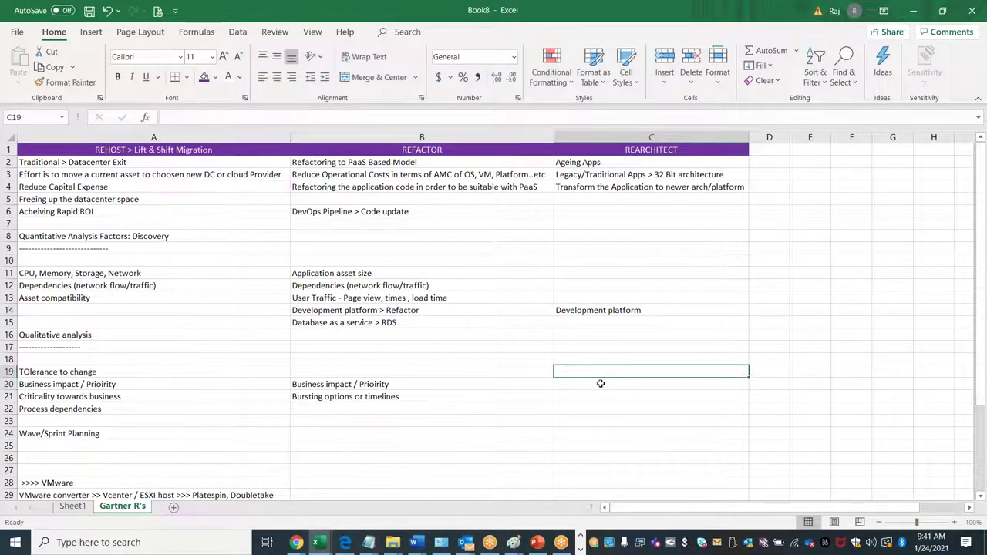
text(Operational Costs)
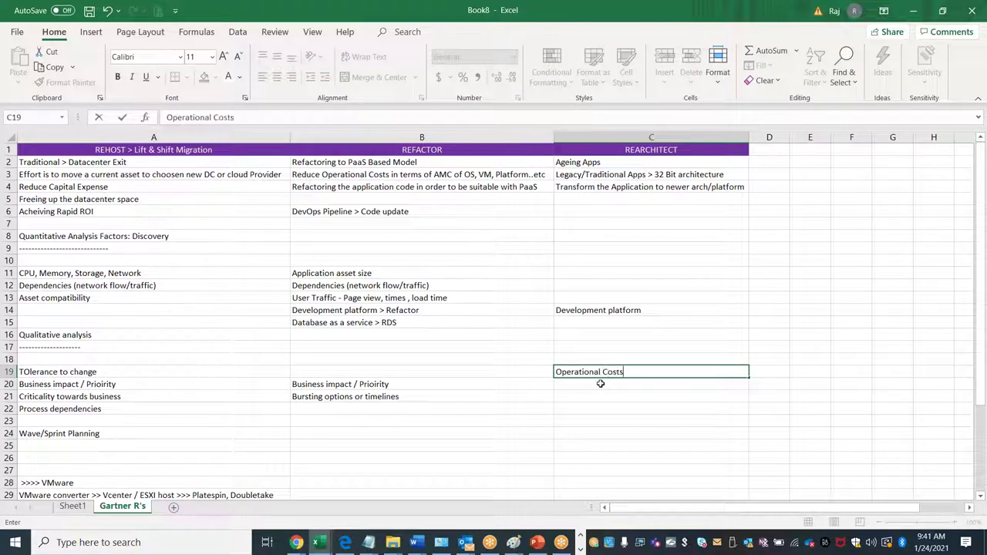
key(Return)
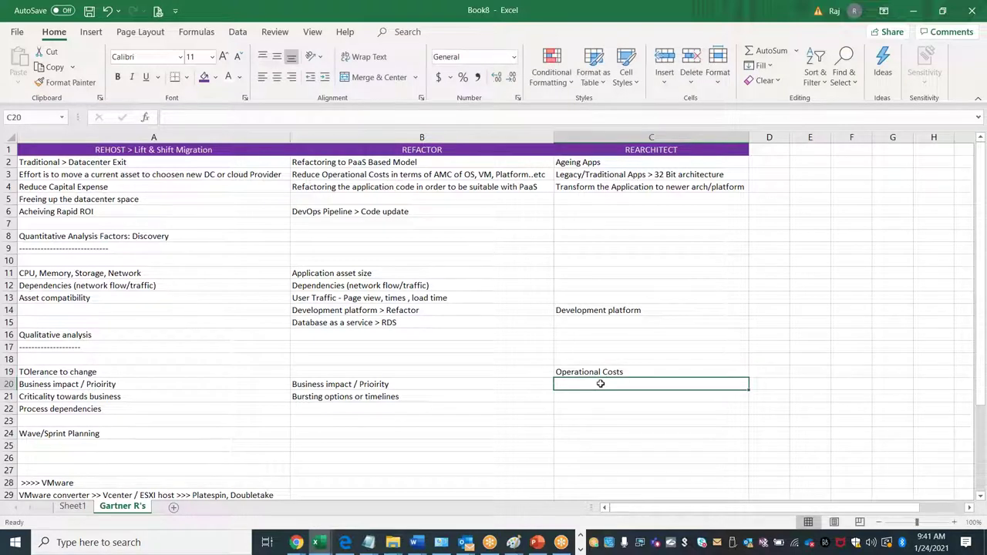
text(Busines)
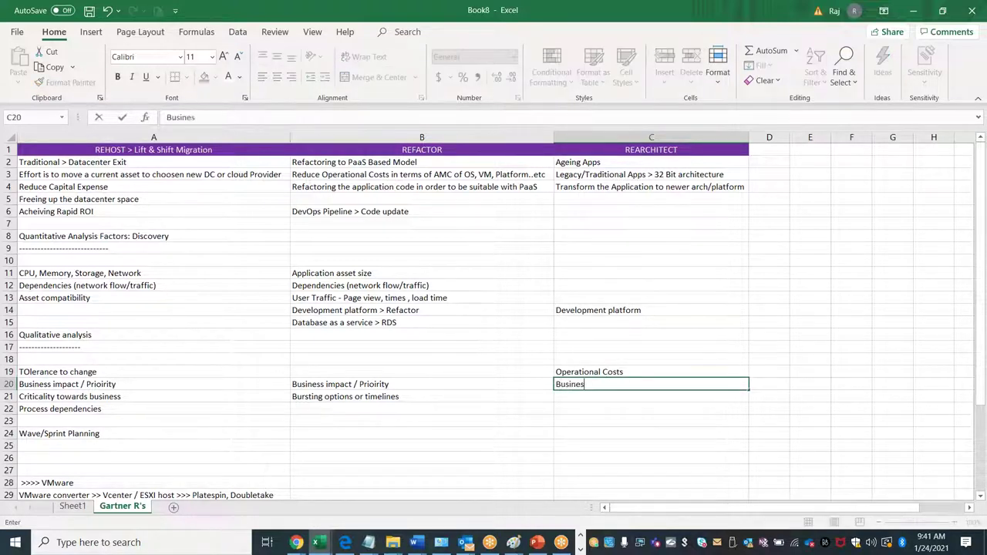
text(s investments >)
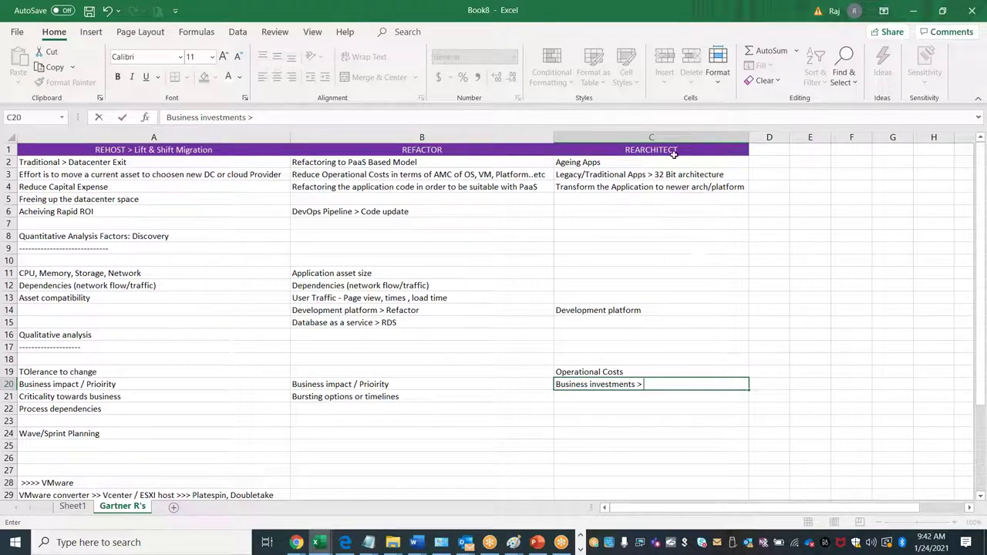
Copy the purple header into D1, widen column D, and rename it REPLACE.
click(674, 151)
key(ctrl+c)
click(760, 150)
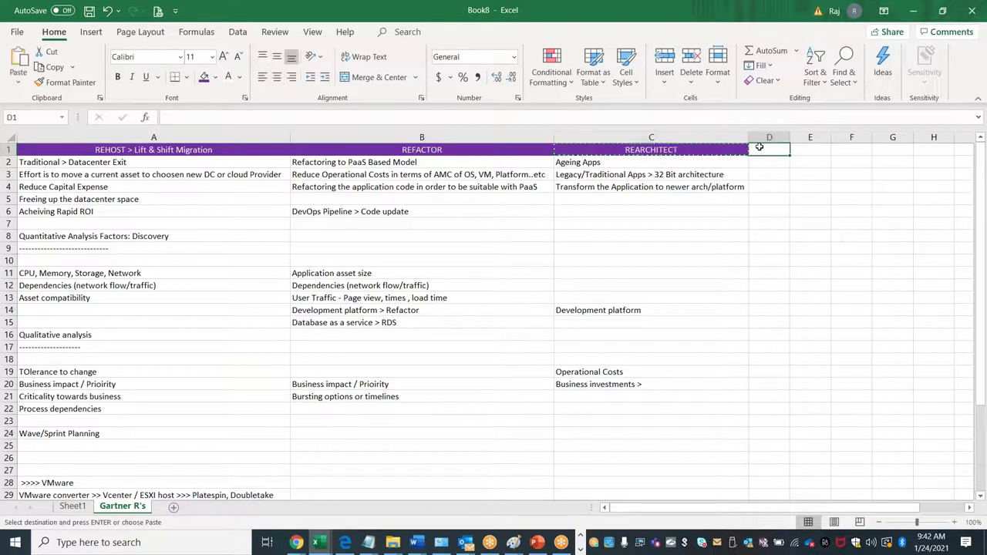
key(ctrl+v)
drag(791, 139, 877, 139)
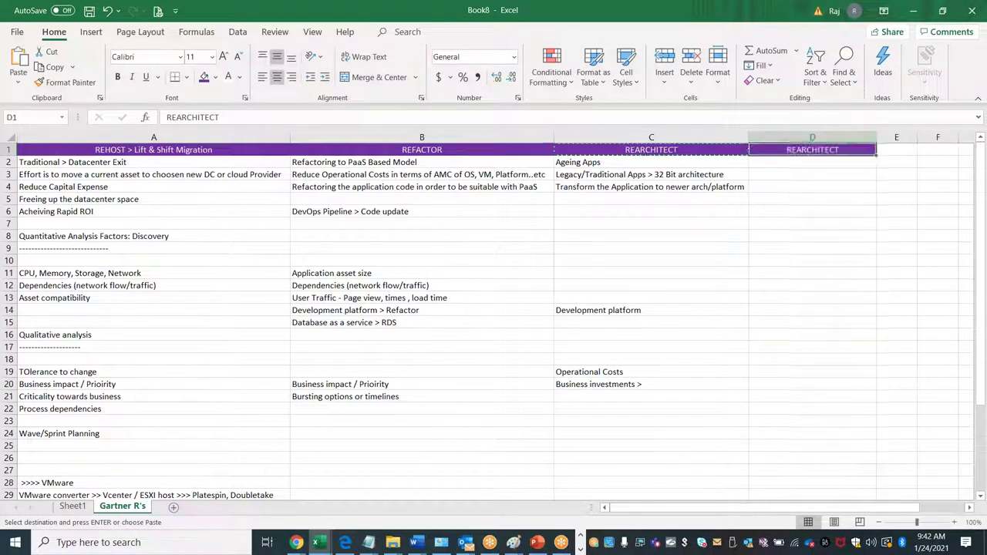
key(Escape)
text(REPLACE)
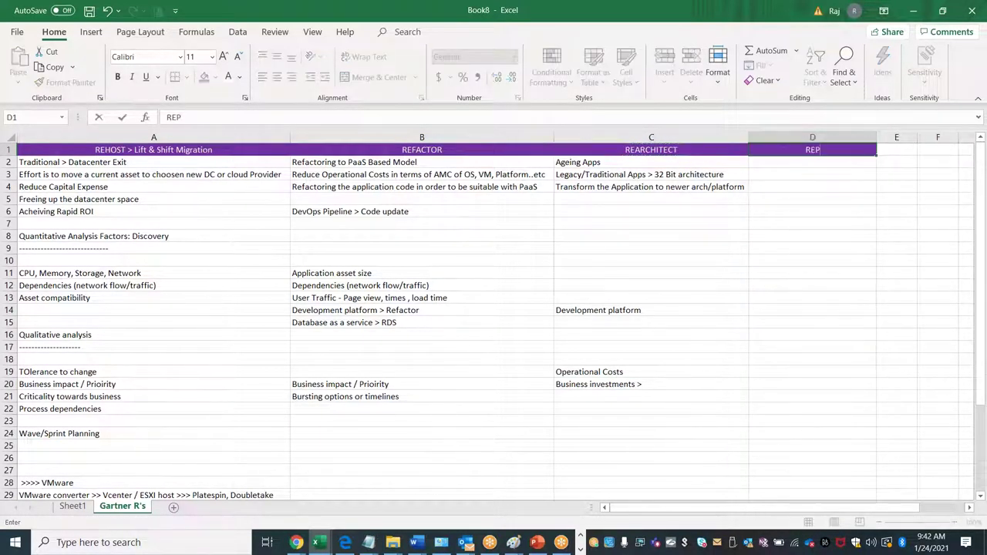
click(811, 222)
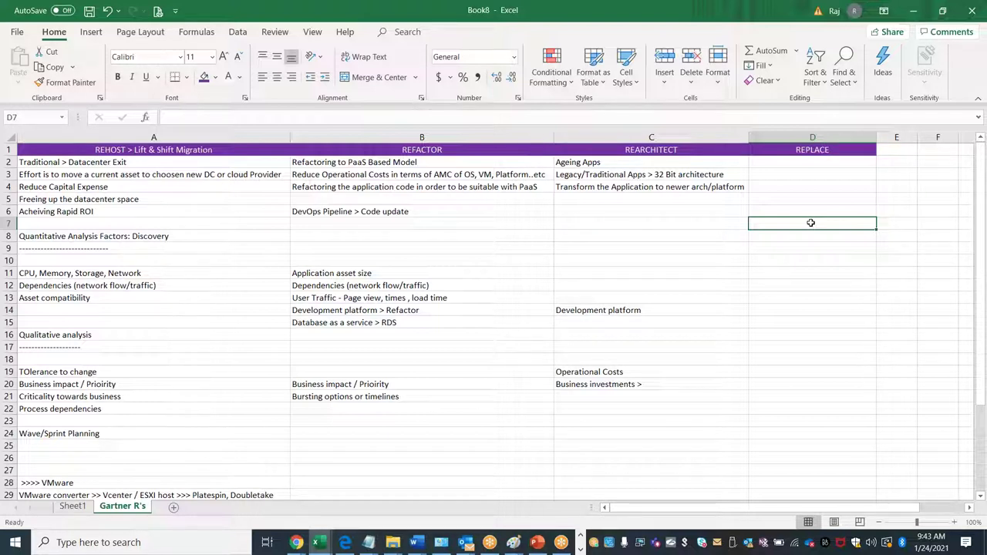
Enter 'Retire > Drop and Shop' in D2 and 'New Gen app > SaaS' in D3.
click(810, 163)
text(Retire)
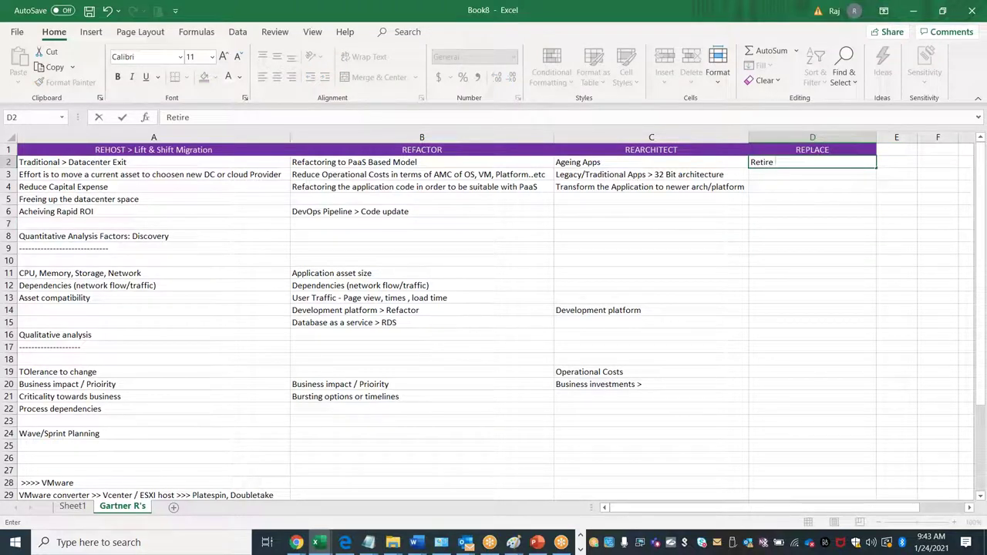
text( > Drop and Shop)
key(Return)
text(Nre)
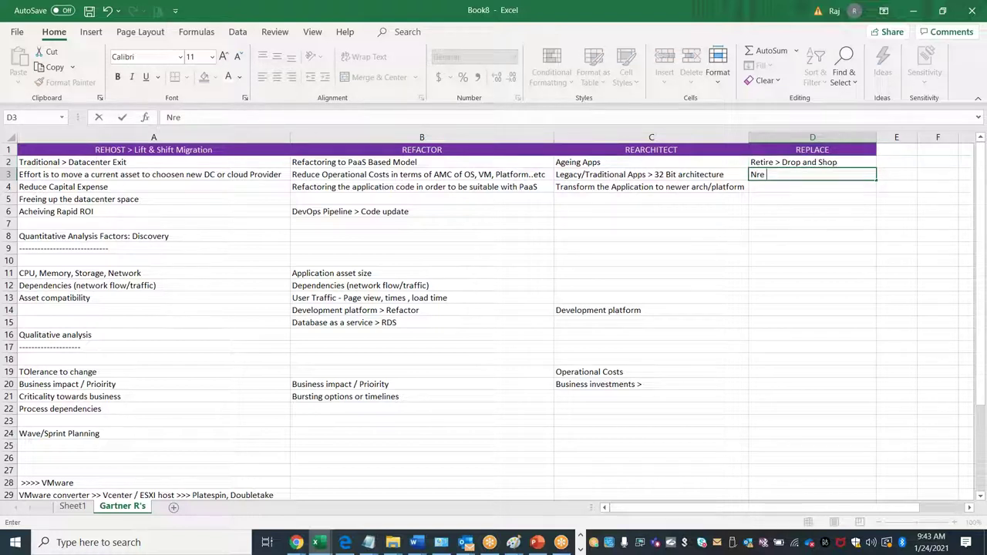
key(BackSpace)
text(ew Gen app > Saa)
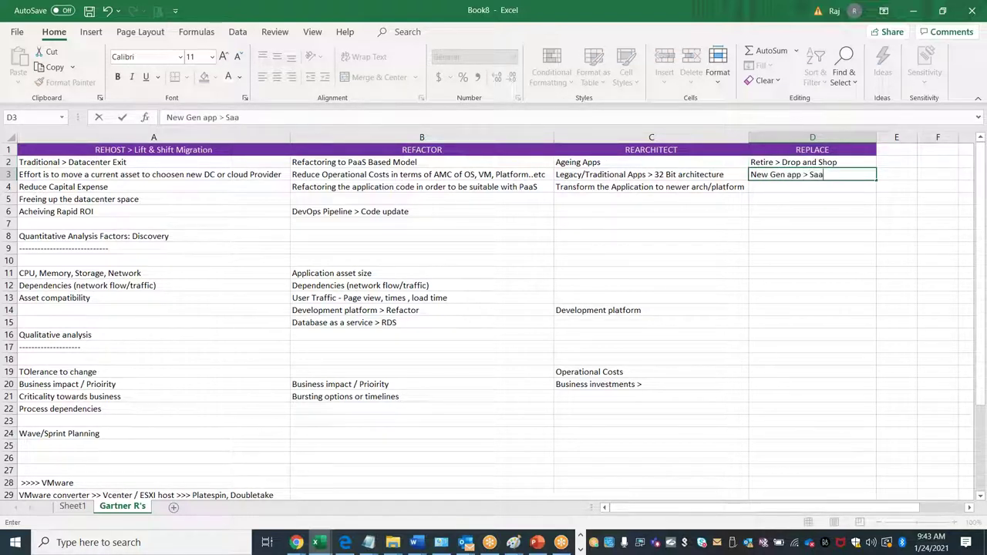
text(S)
key(Return)
Enter 'Standardization' in D11 and 'Industry best practices' in D12.
key(Down)
key(Down)
key(Down)
key(Down)
key(Down)
key(Down)
key(Down)
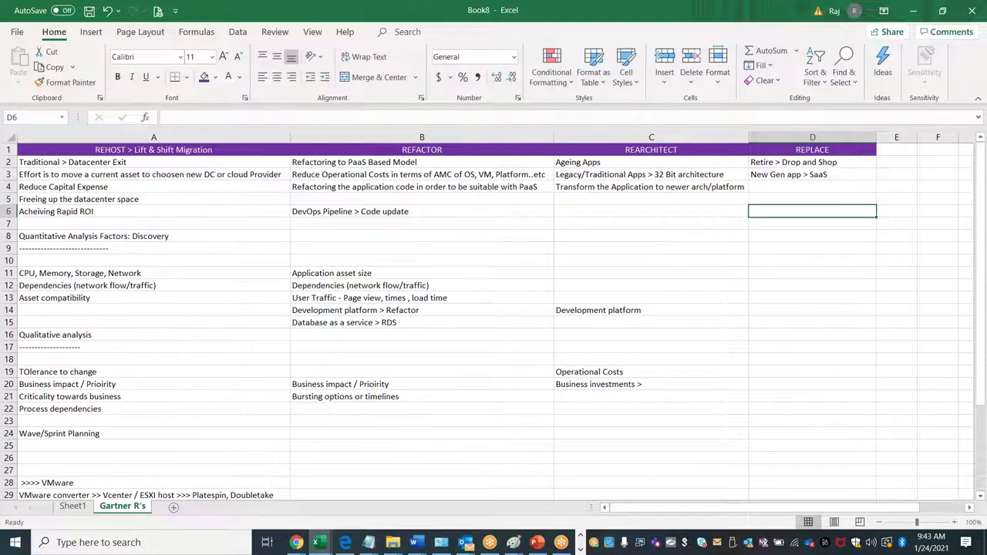
key(Down)
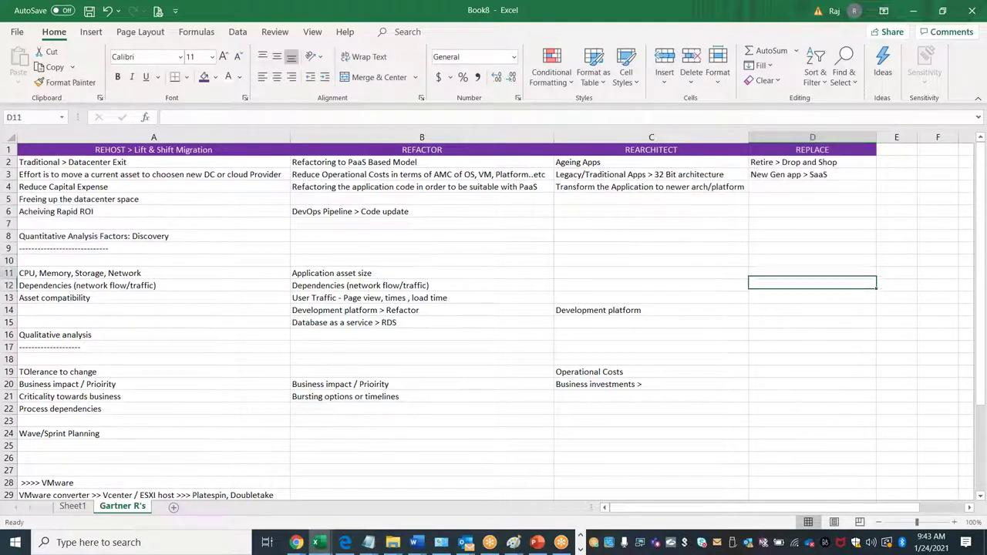
key(Up)
text(Standardization)
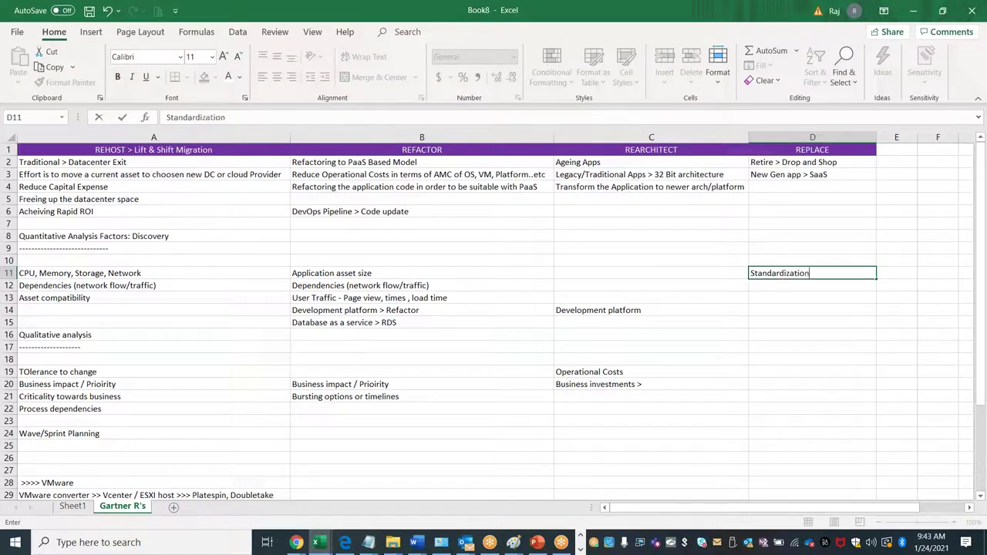
key(Return)
text(Indust)
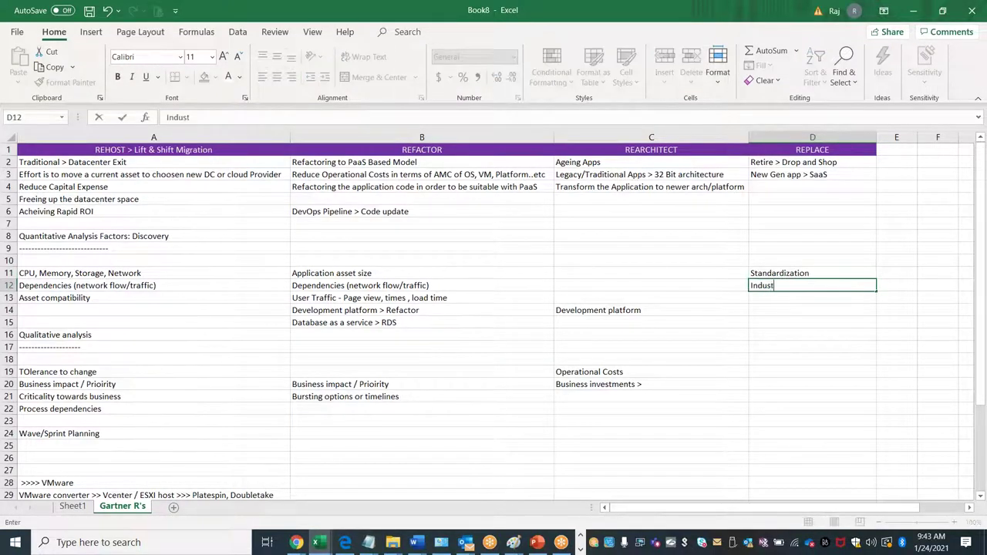
text(ry best practices)
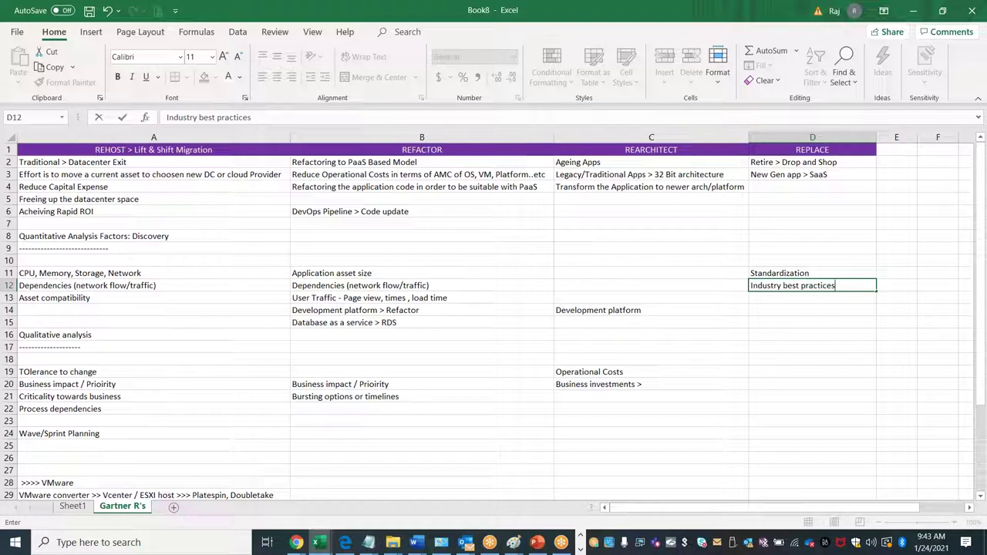
key(Return)
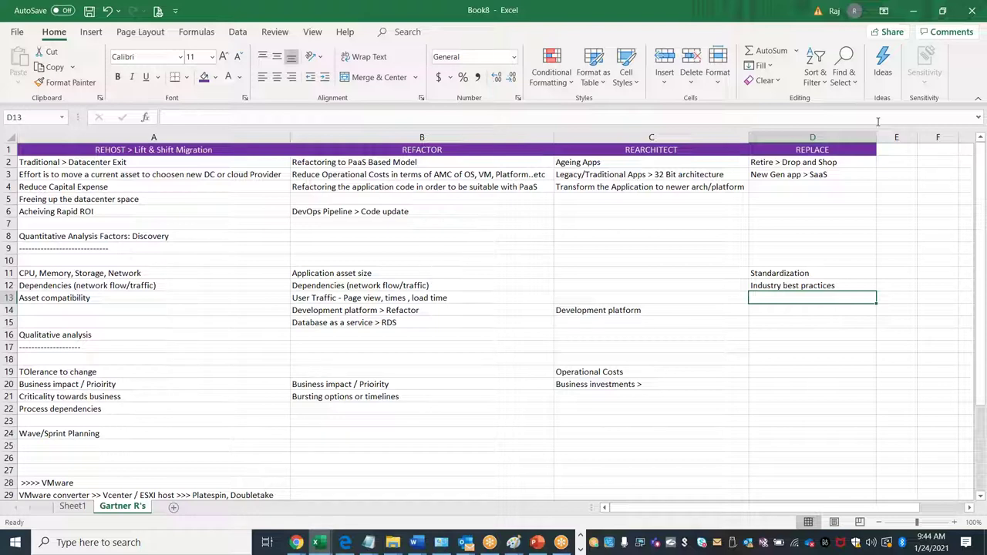
Copy the purple header into E1 and rename it REBUILD.
click(834, 148)
key(ctrl+c)
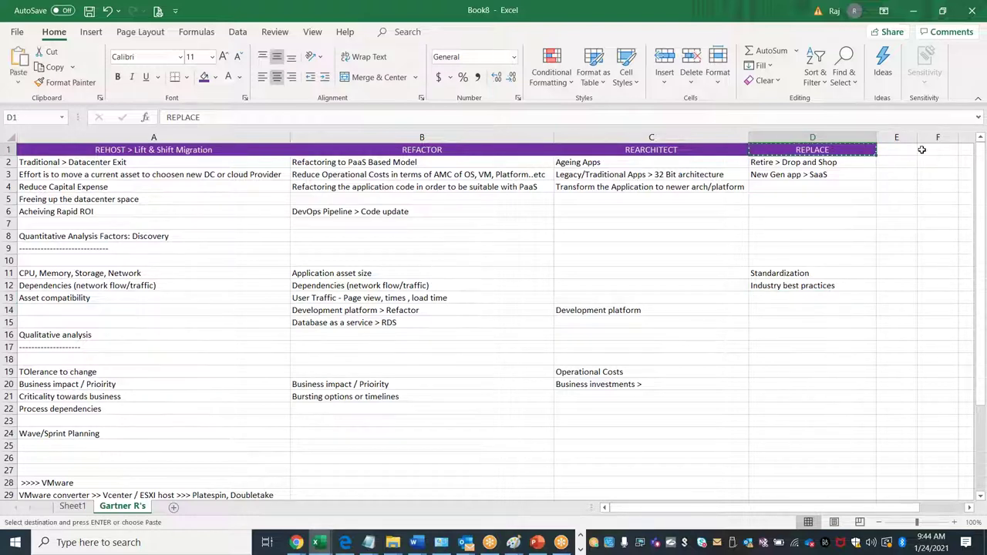
key(Right)
key(ctrl+v)
text(REB)
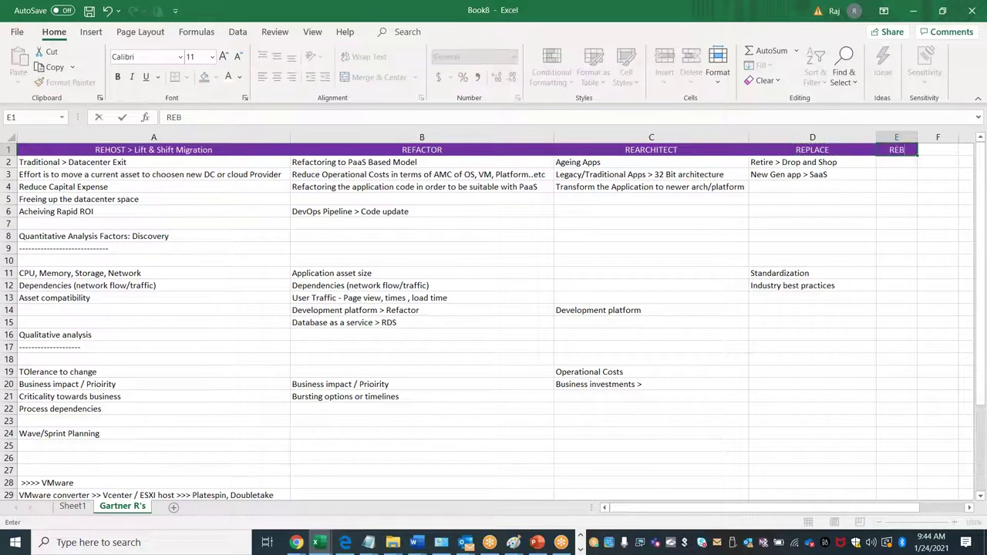
text(UILD)
click(906, 202)
drag(919, 136, 960, 136)
drag(779, 509, 795, 510)
Paste the purple header into F1 as RETIRE and widen column F.
click(644, 151)
key(ctrl+c)
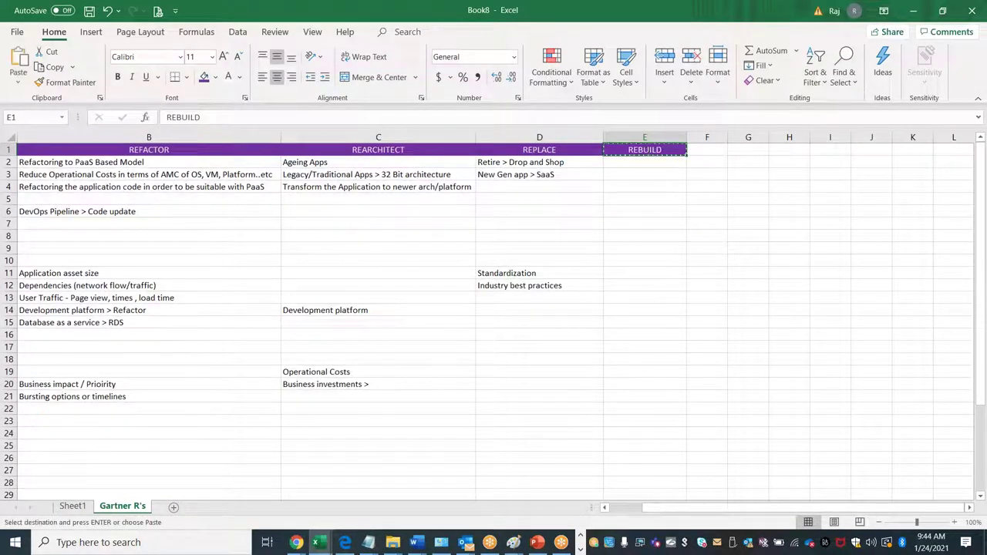
click(719, 149)
key(ctrl+v)
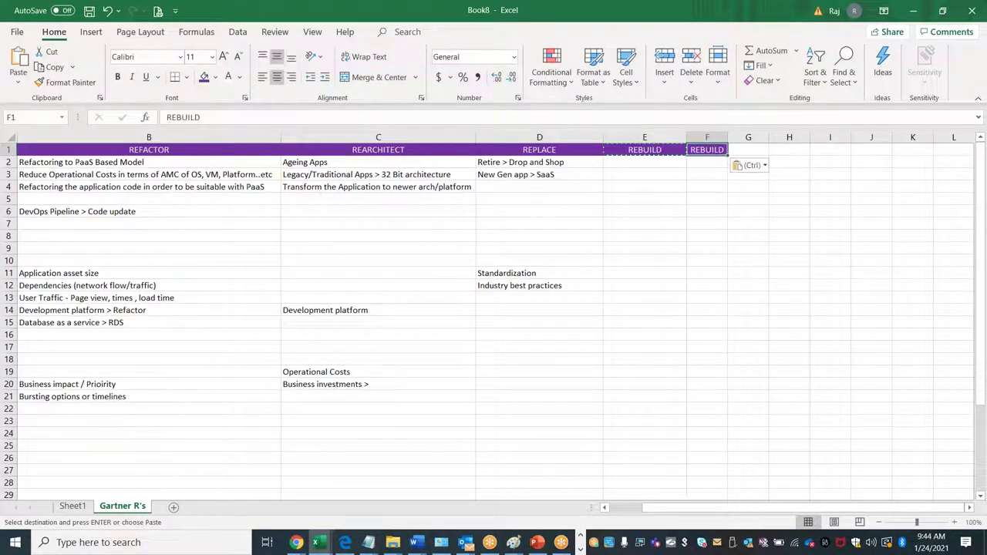
text(RETIRE)
click(692, 222)
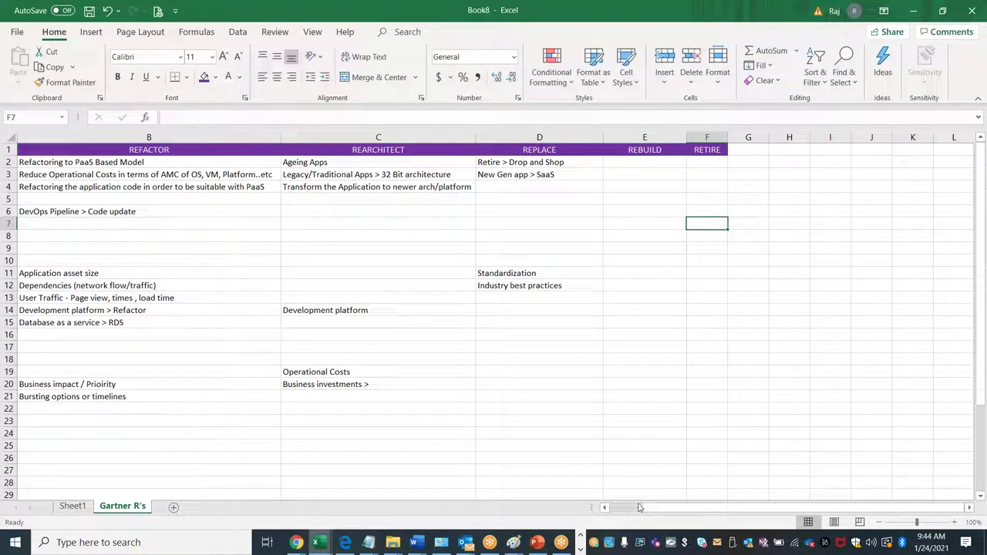
mouse_move(642, 507)
mouse_down()
mouse_move(617, 510)
mouse_move(651, 510)
mouse_up()
key(Up)
key(Up)
key(Up)
key(Up)
key(Up)
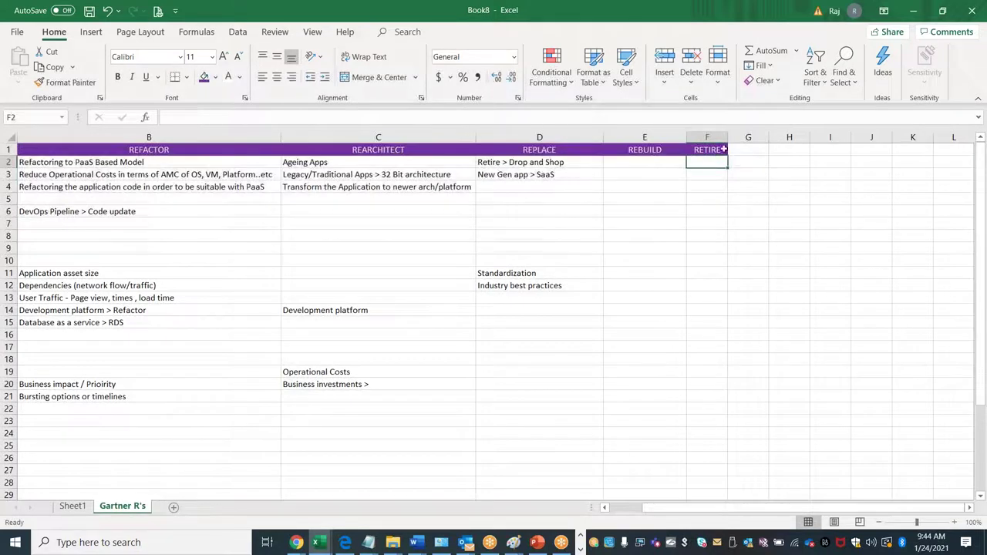
drag(728, 137, 829, 136)
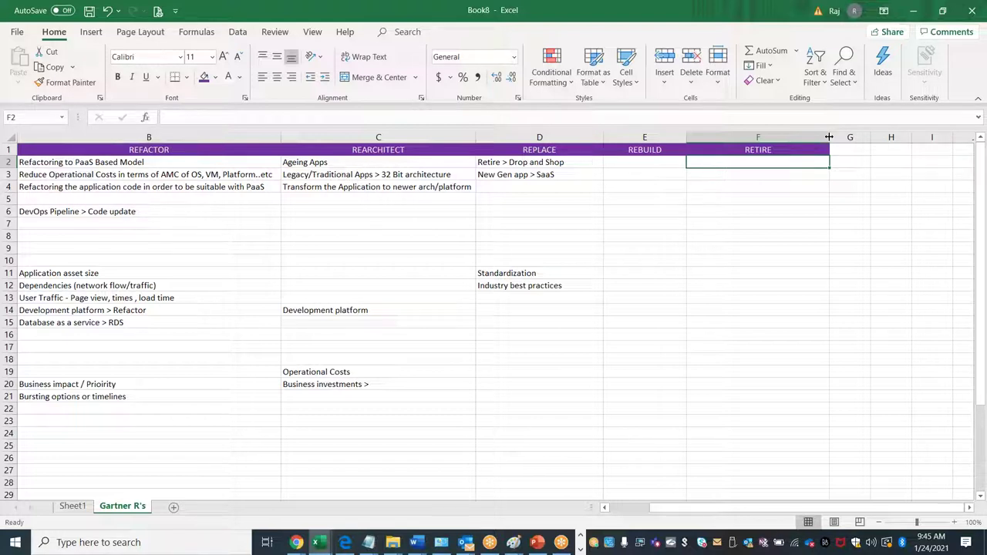
Enter 'Decommission' in F2 and rename the E1 header to REVISIT.
text(Decommission)
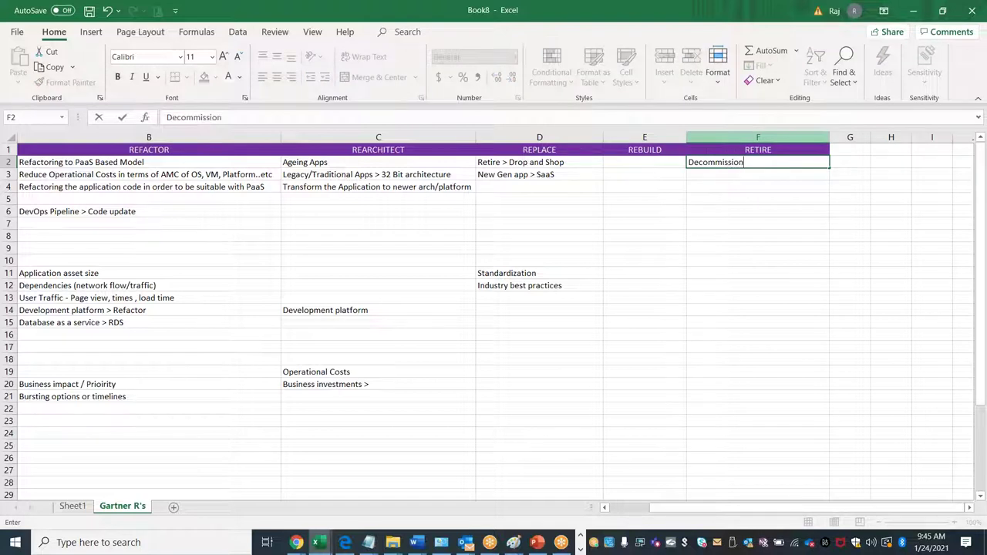
click(639, 165)
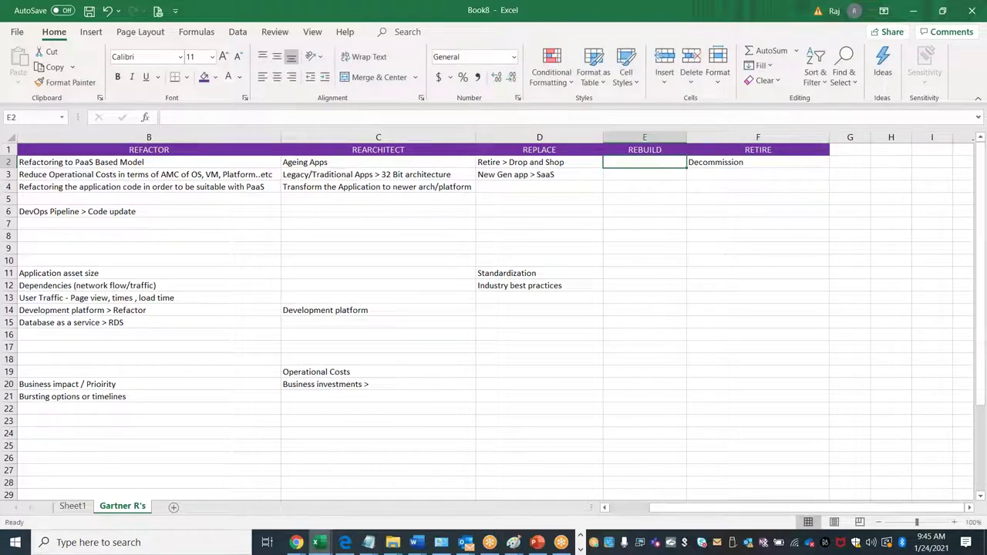
text(REVISI)
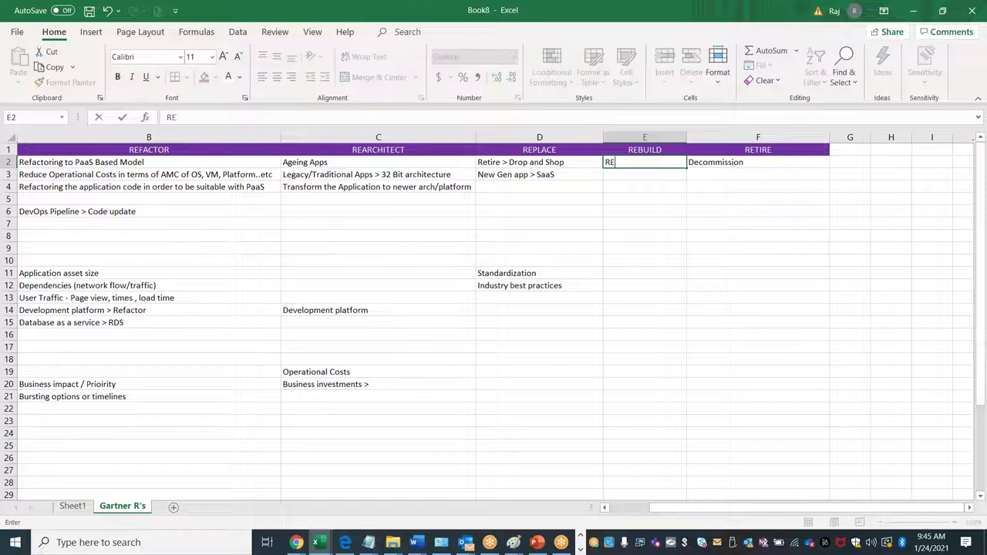
click(653, 149)
text(REVISIT)
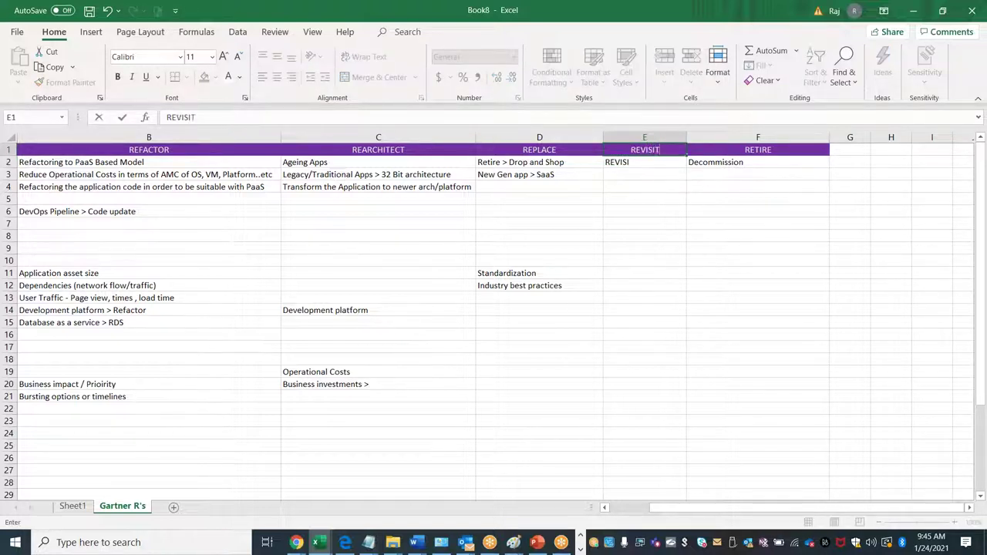
click(635, 162)
Clear the stray 'REVISI' text from E2 and return to the REHOST header in A1.
double_click(635, 162)
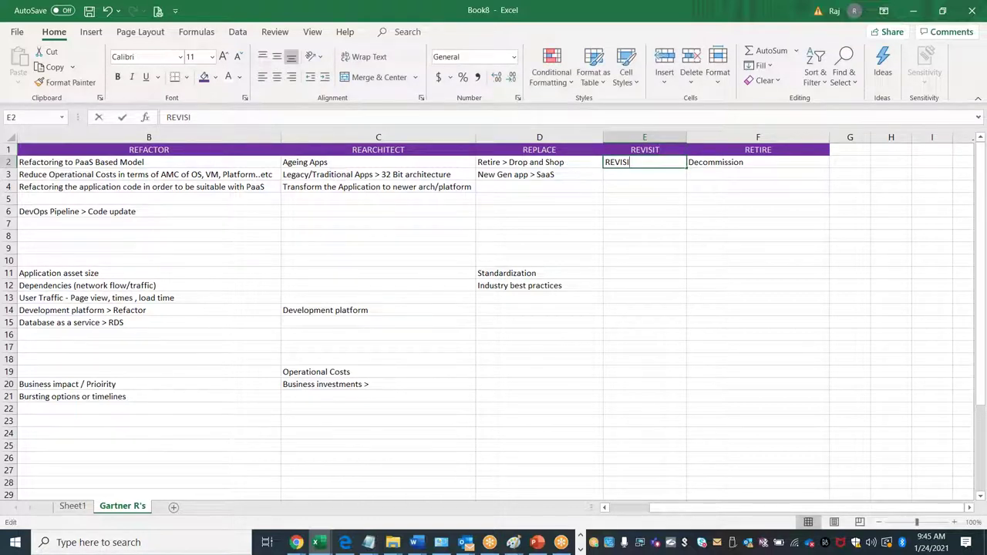
double_click(635, 162)
key(BackSpace)
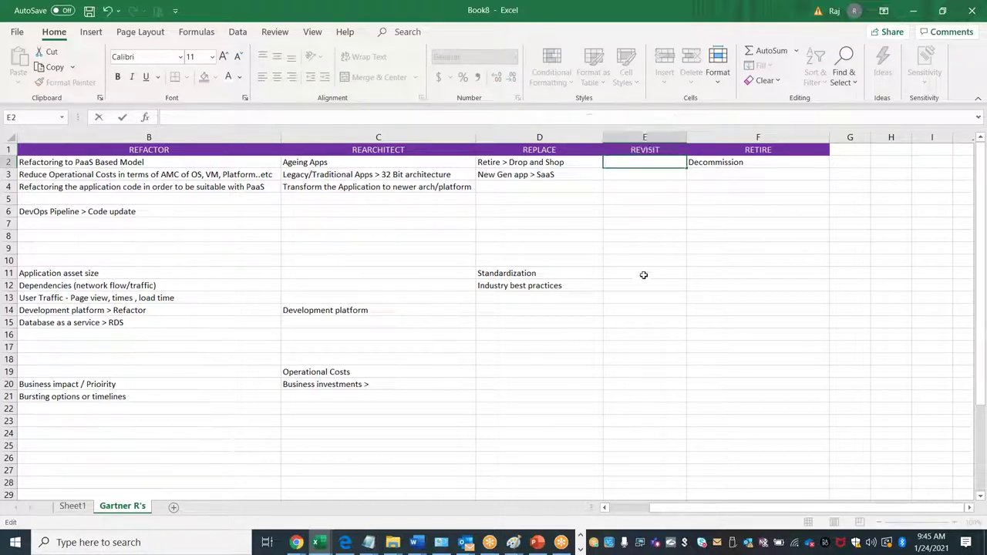
click(620, 190)
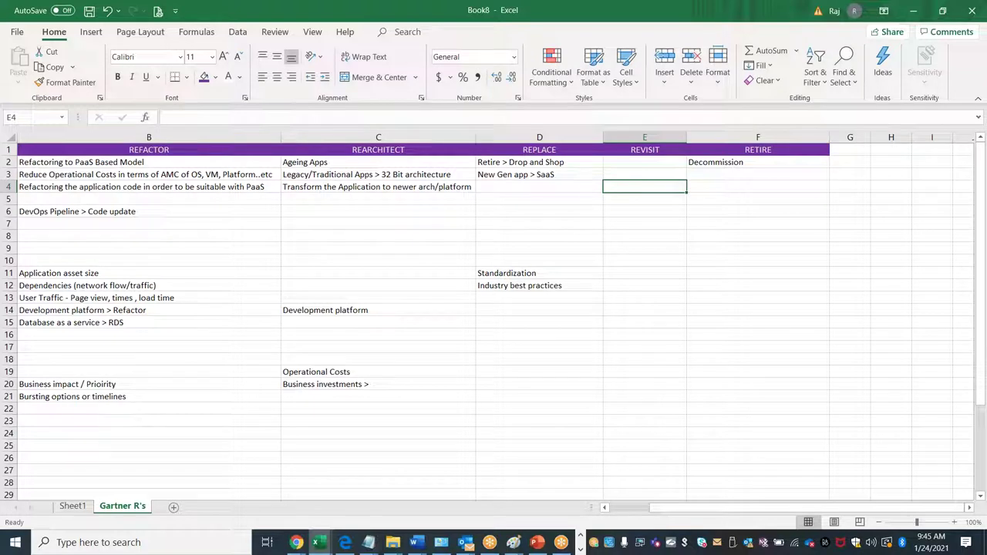
drag(698, 508, 663, 507)
click(119, 151)
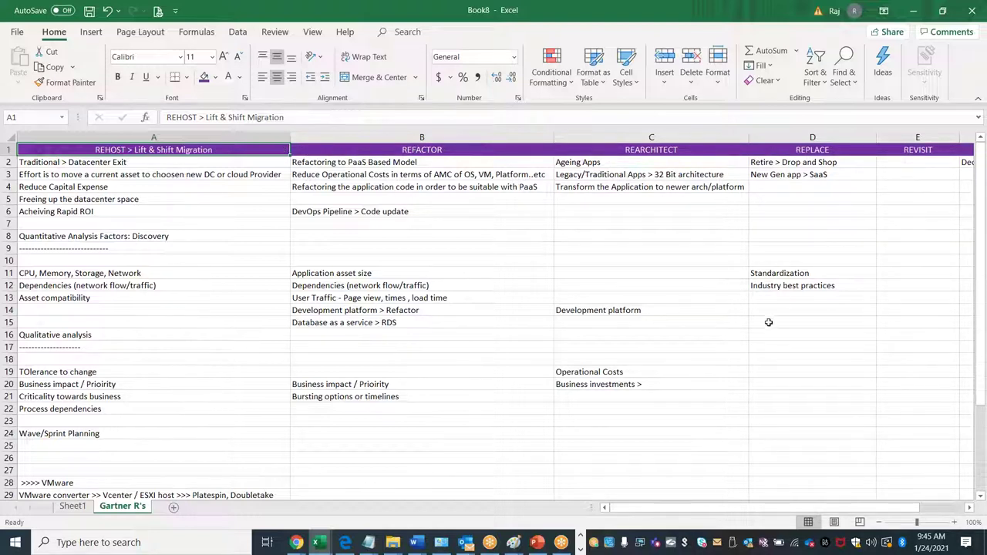
Use Alt+Tab to cycle toward the Remote Desktop session window.
drag(628, 508, 557, 156)
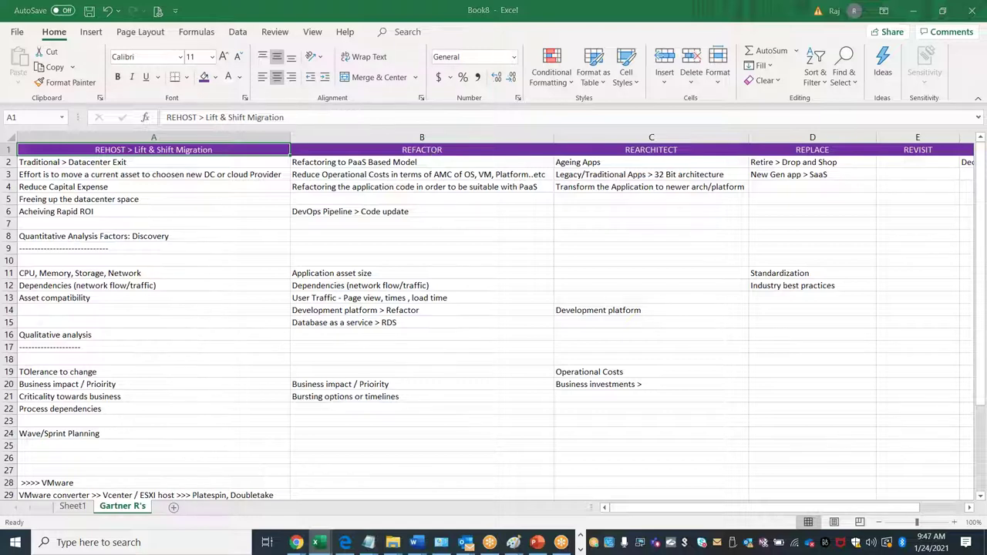
key(alt+Tab)
key(alt+Tab)
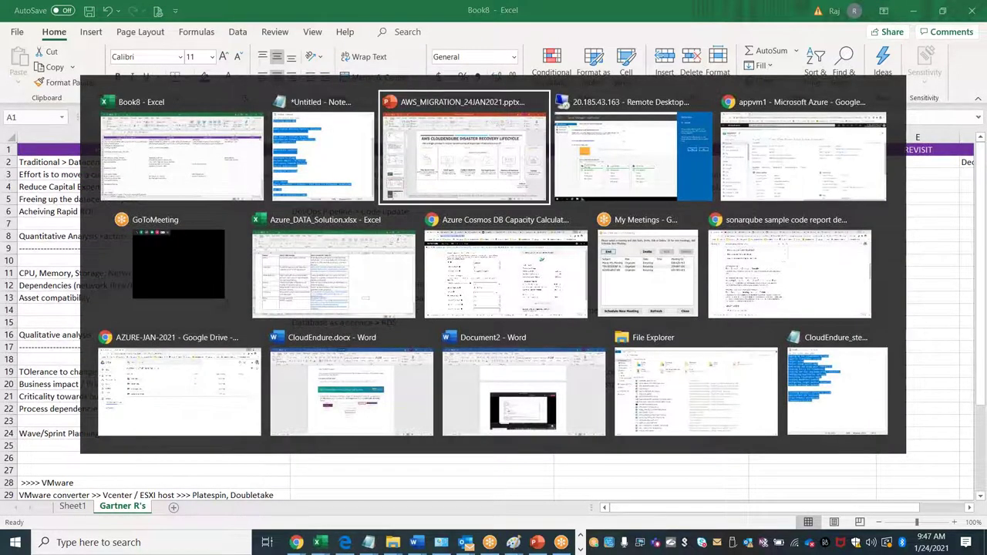
key(alt+Tab)
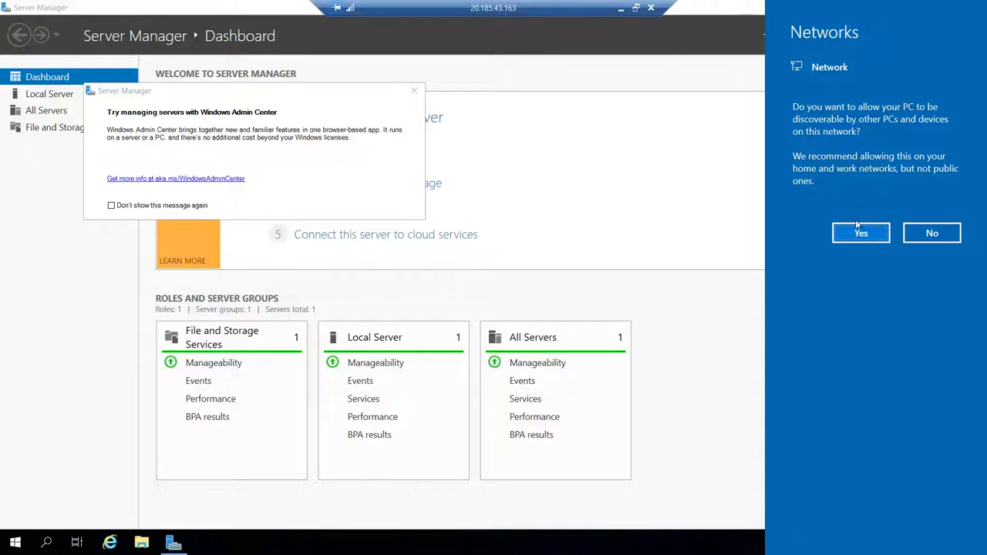
Allow network discovery, dismiss Windows Admin Center, and open Local Server's firewall settings.
click(859, 230)
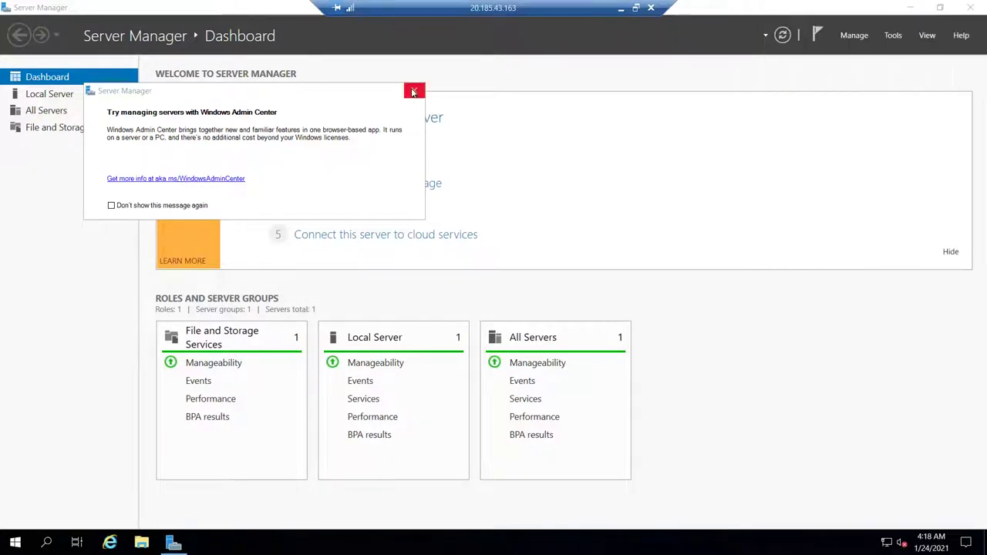
click(413, 93)
click(68, 95)
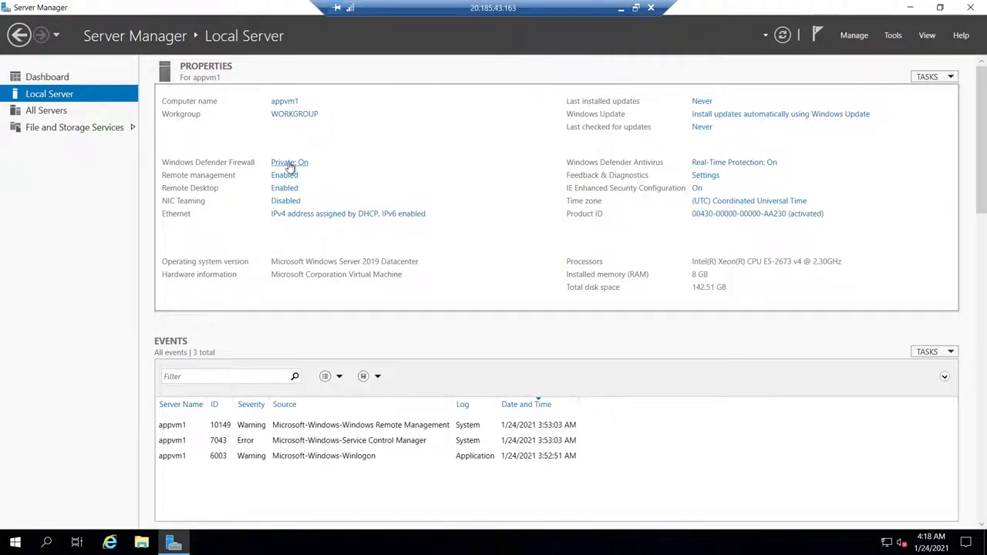
click(289, 165)
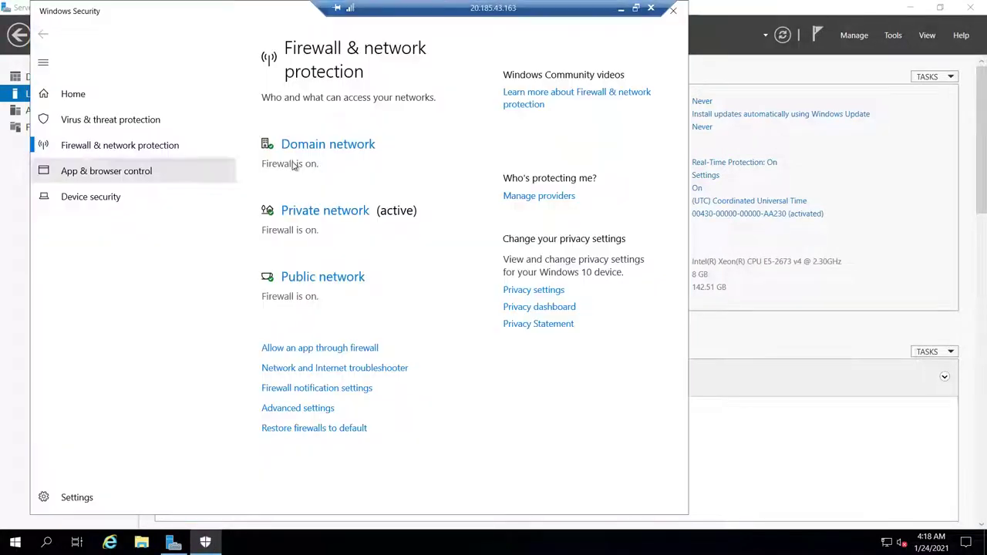
Turn off Windows Defender Firewall for the Domain and Private networks.
click(313, 147)
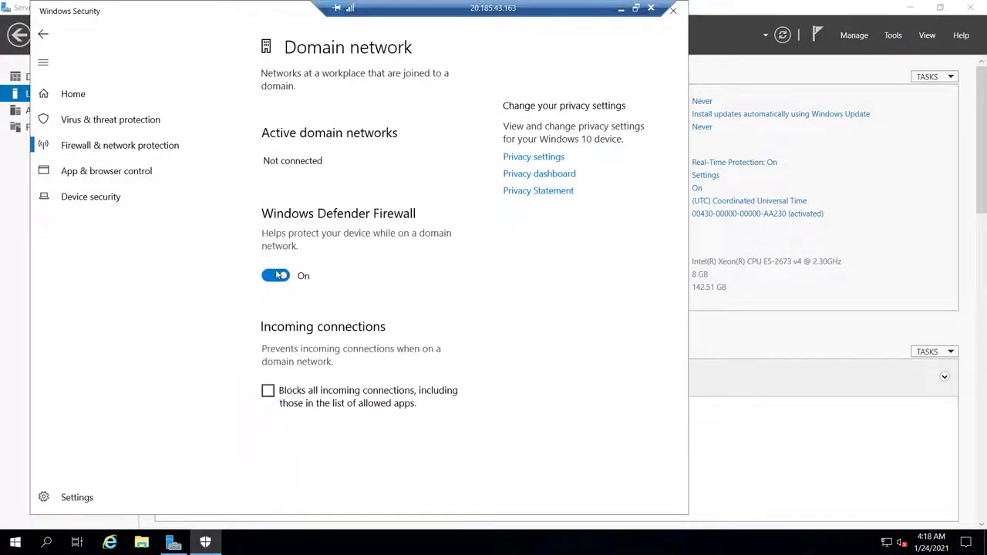
click(262, 275)
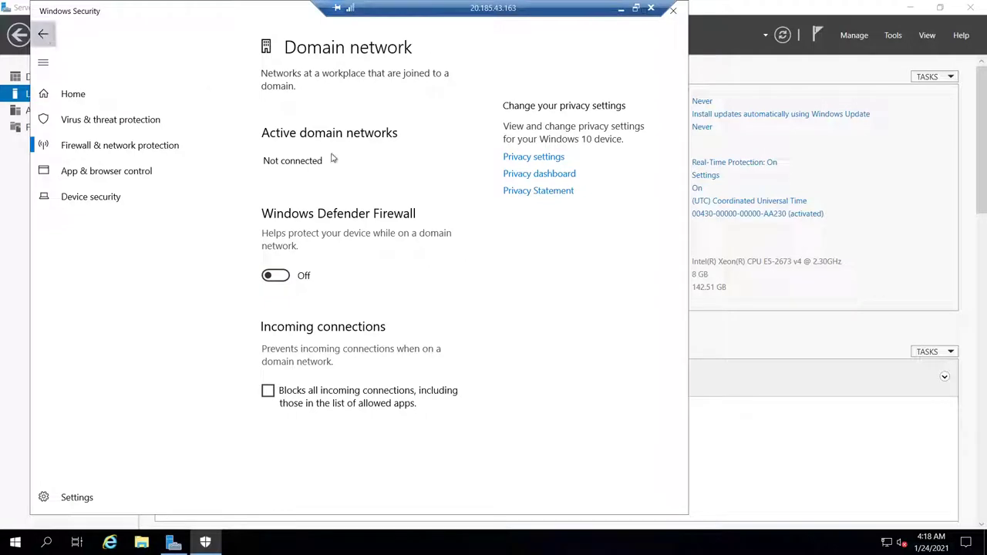
key(alt+Left)
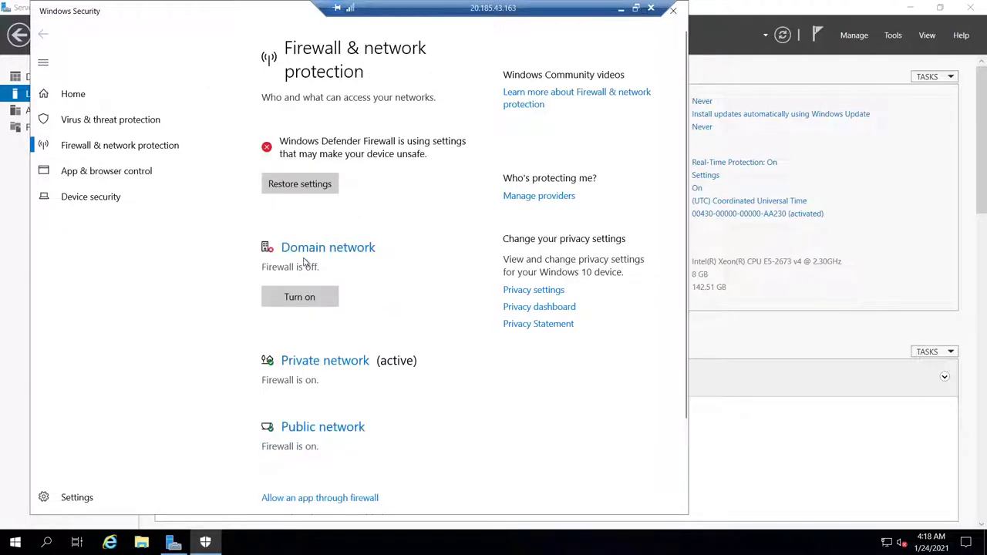
click(307, 362)
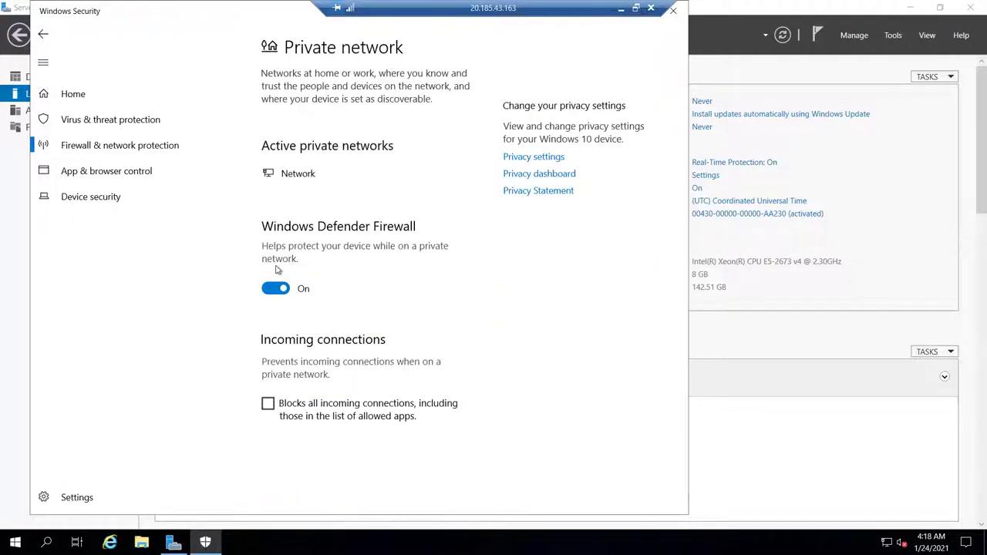
click(271, 290)
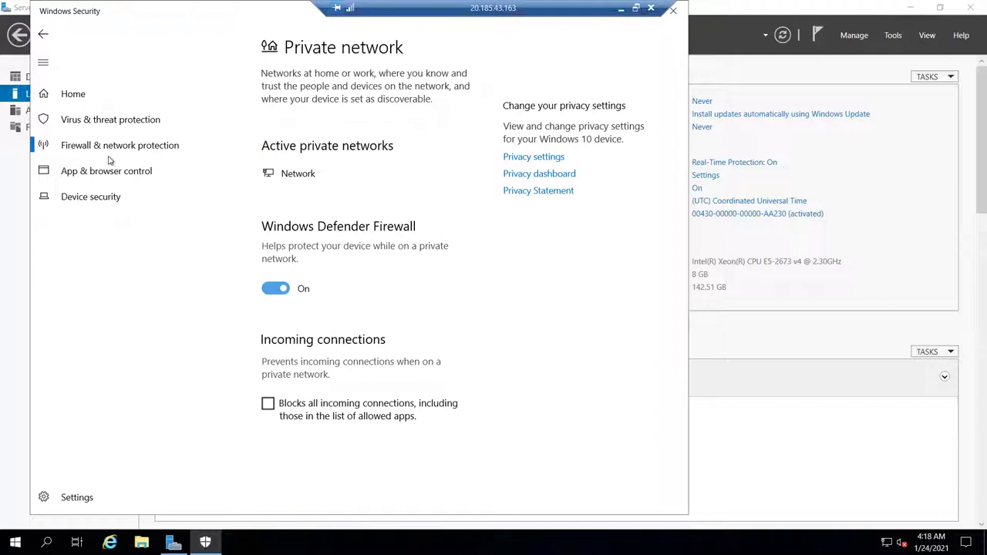
click(43, 36)
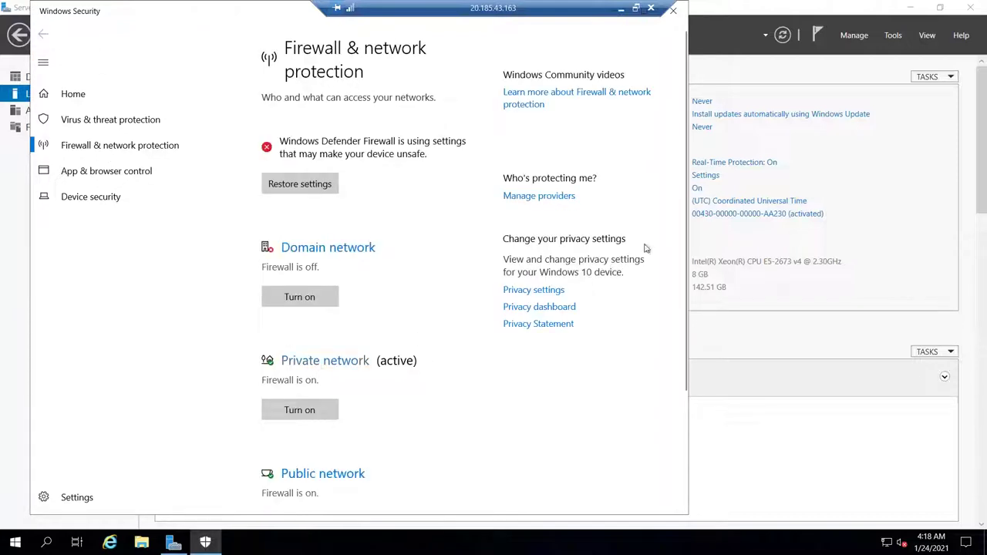
Turn off the Public network firewall and close Windows Security.
scroll(686, 301, down, 3)
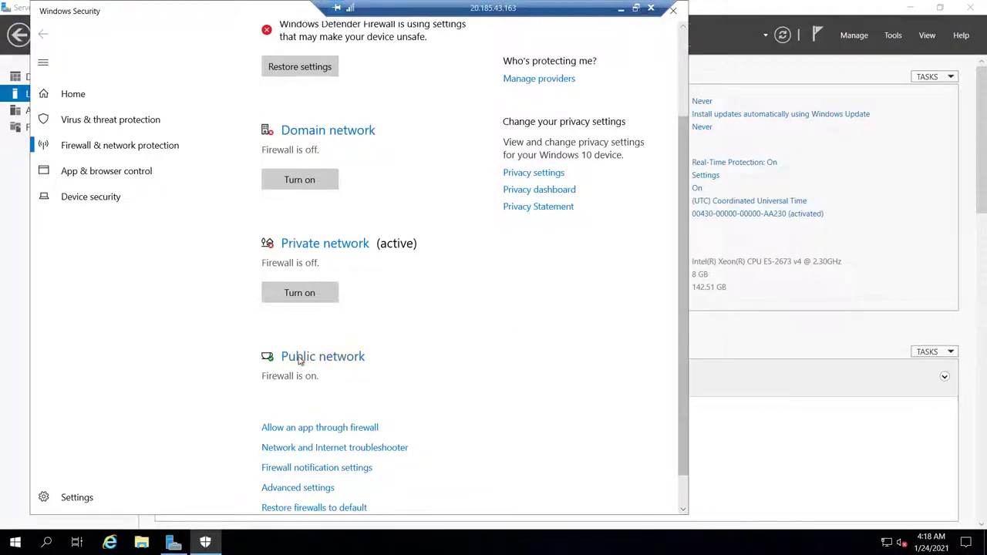
click(301, 358)
click(268, 289)
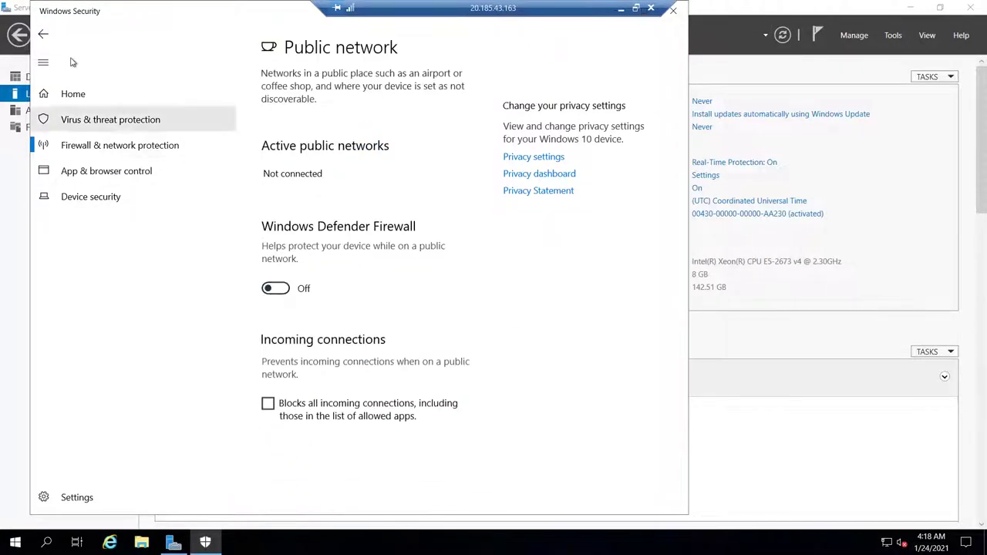
click(42, 36)
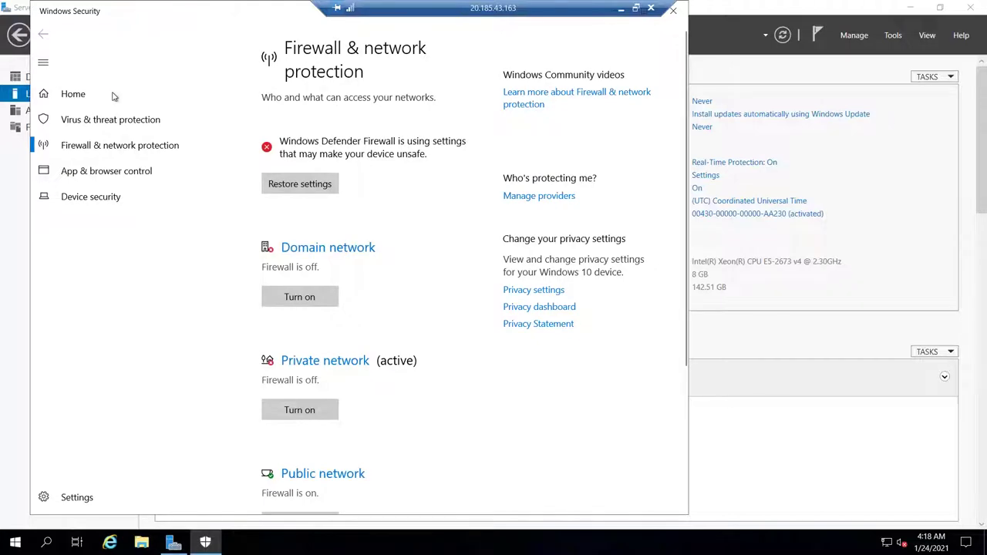
mouse_move(135, 11)
mouse_down()
mouse_move(112, 80)
mouse_move(149, 98)
mouse_move(153, 19)
mouse_up()
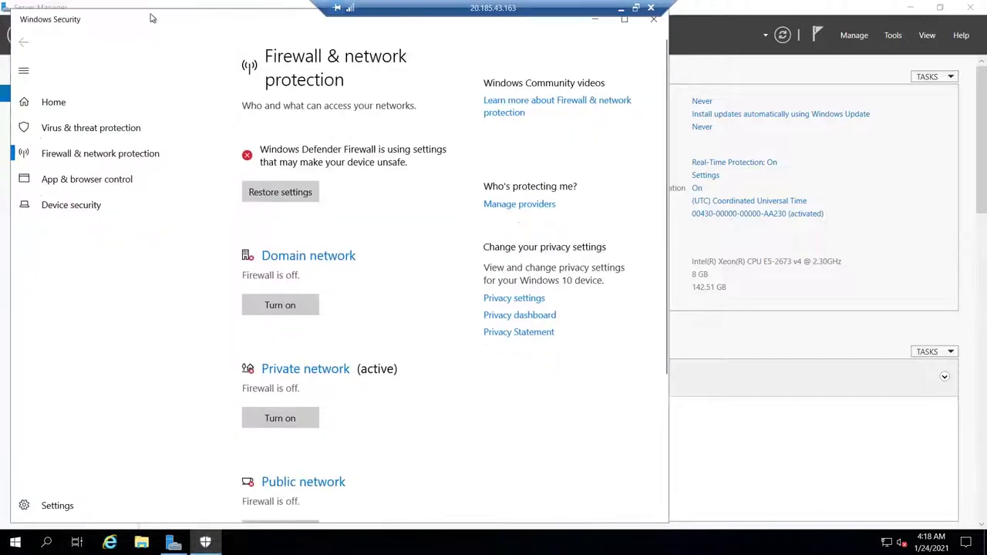
drag(295, 22, 264, 99)
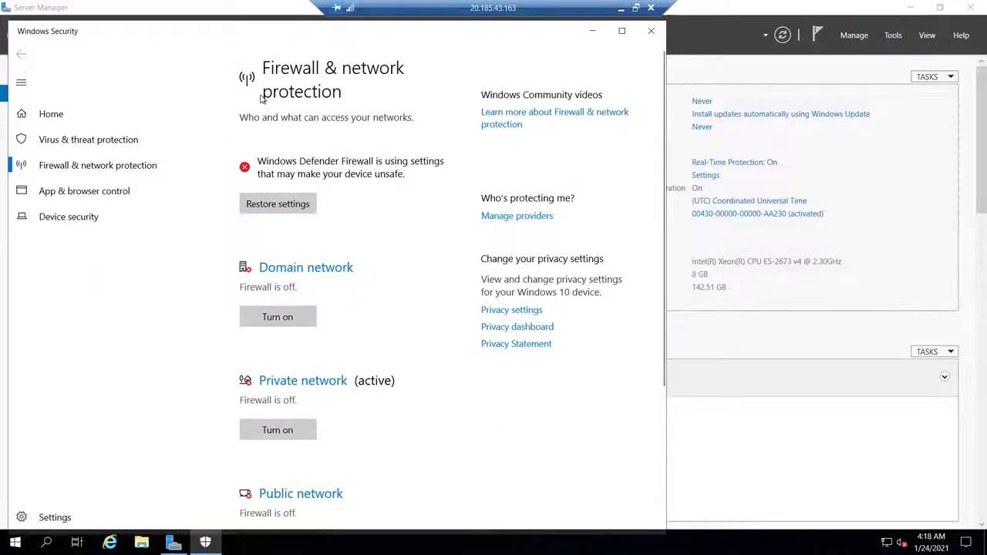
click(623, 97)
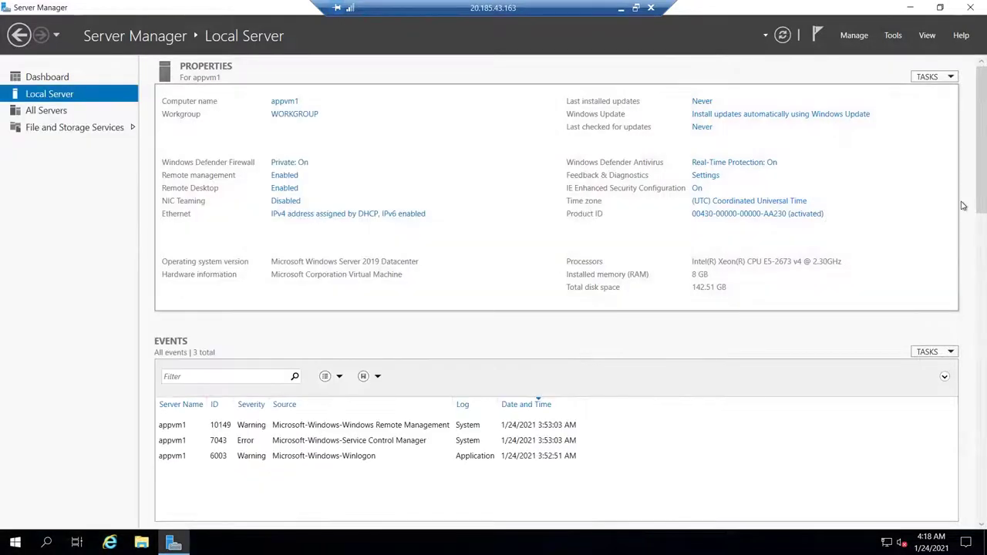
Turn off IE Enhanced Security Configuration for both Administrators and Users.
click(697, 189)
click(411, 253)
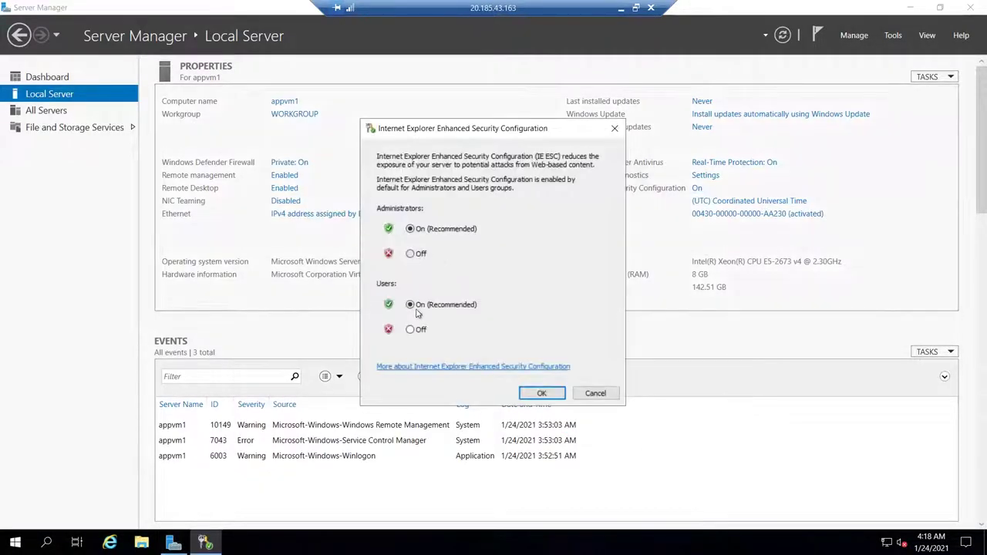
click(410, 329)
click(541, 394)
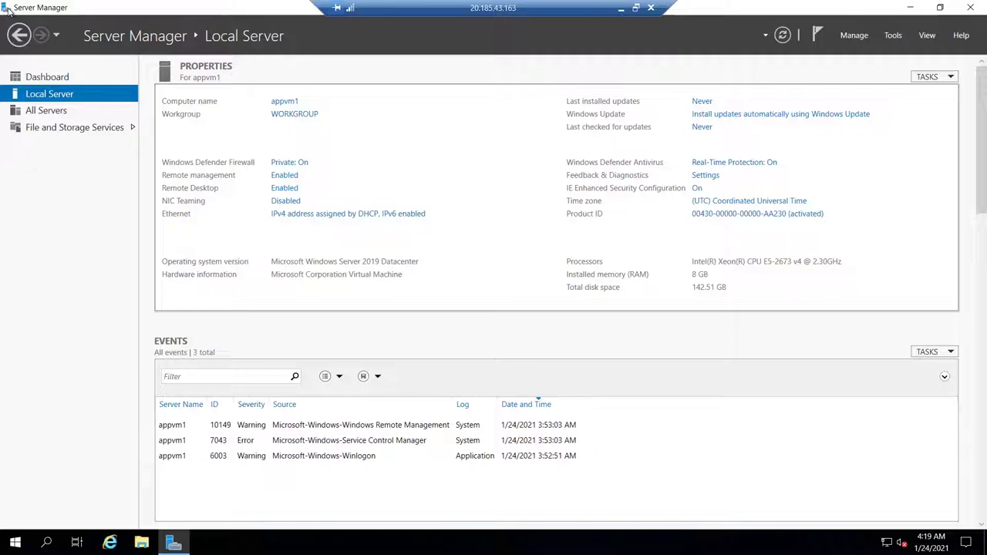
Close Server Manager, minimize the remote session, and show the local workbook's Sheet1.
double_click(8, 11)
right_click(20, 543)
click(425, 327)
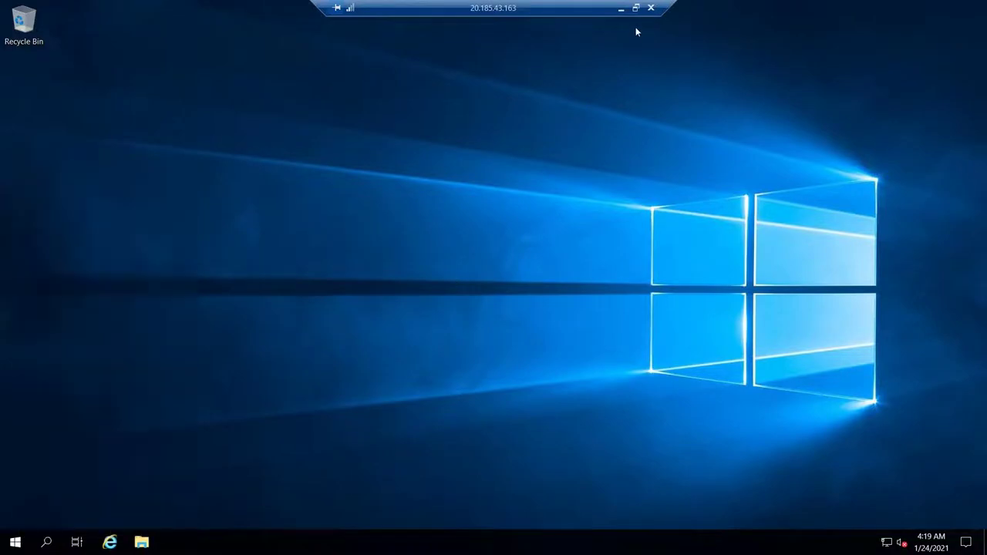
click(620, 14)
click(73, 506)
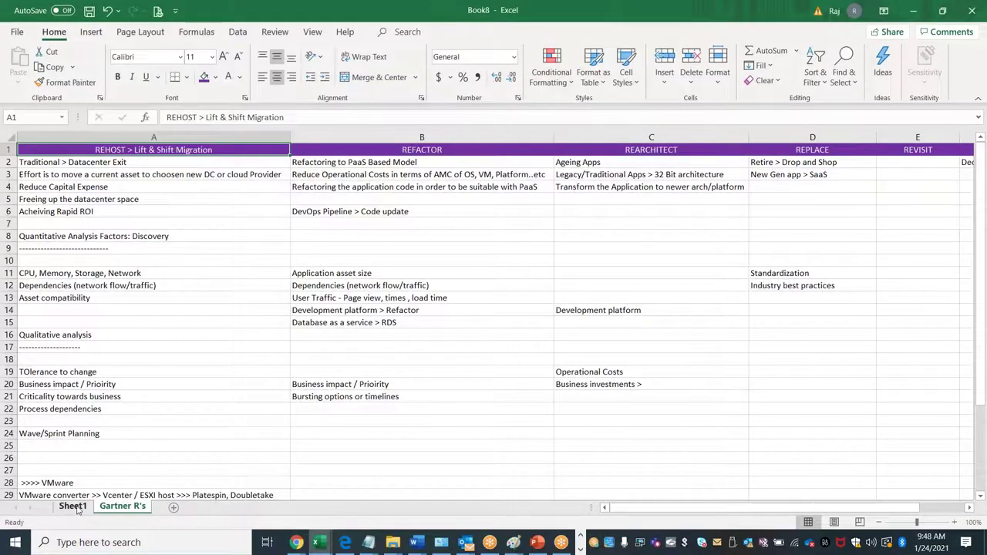
Enter 'Native' and 'Image Based' in E4:E5 and widen column E.
drag(199, 188, 193, 194)
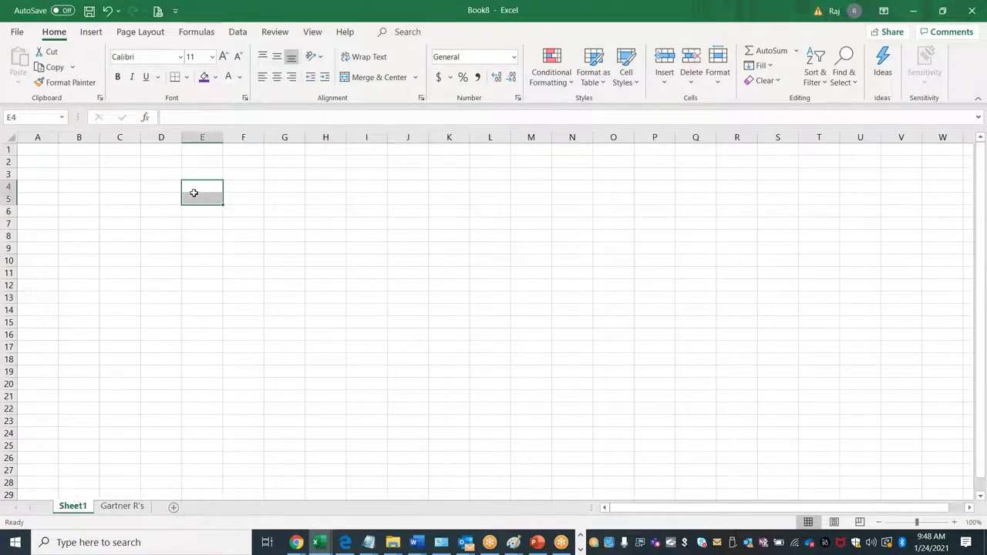
click(194, 193)
text(Native)
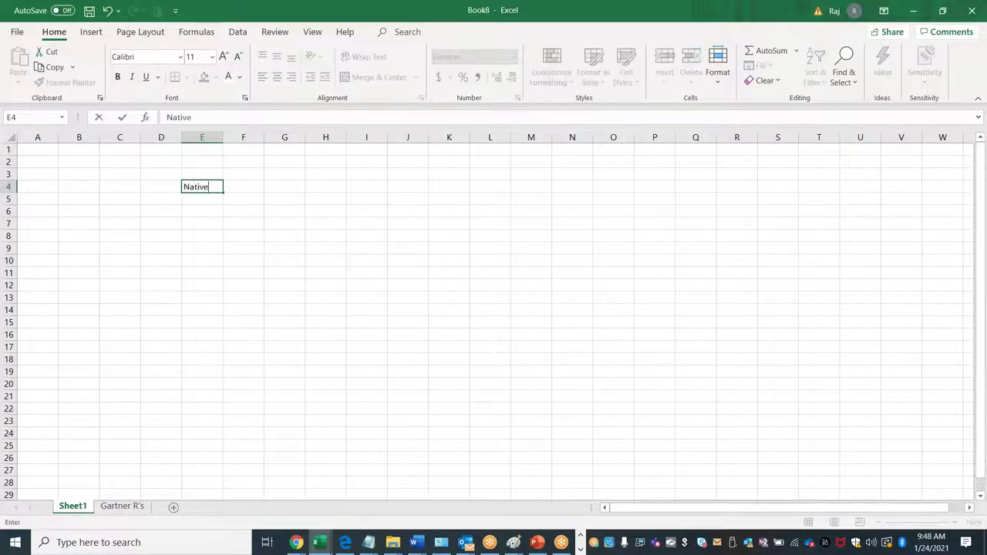
key(Return)
text(Image Based)
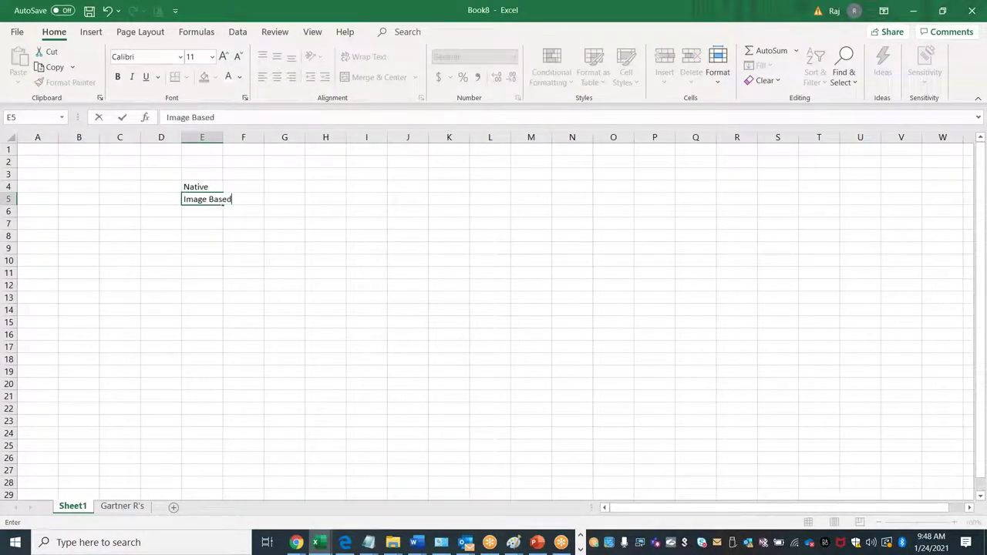
key(Return)
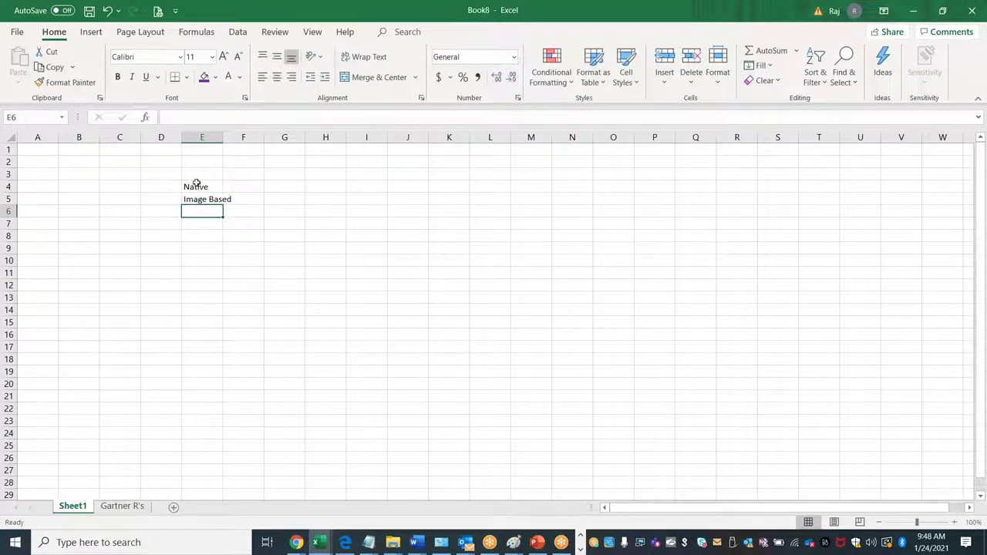
drag(223, 136, 365, 131)
Add the E1 note 'Migration to VM from Physical is recommended before moving to Cloud' and '3rd Party Tools' in E10.
click(227, 147)
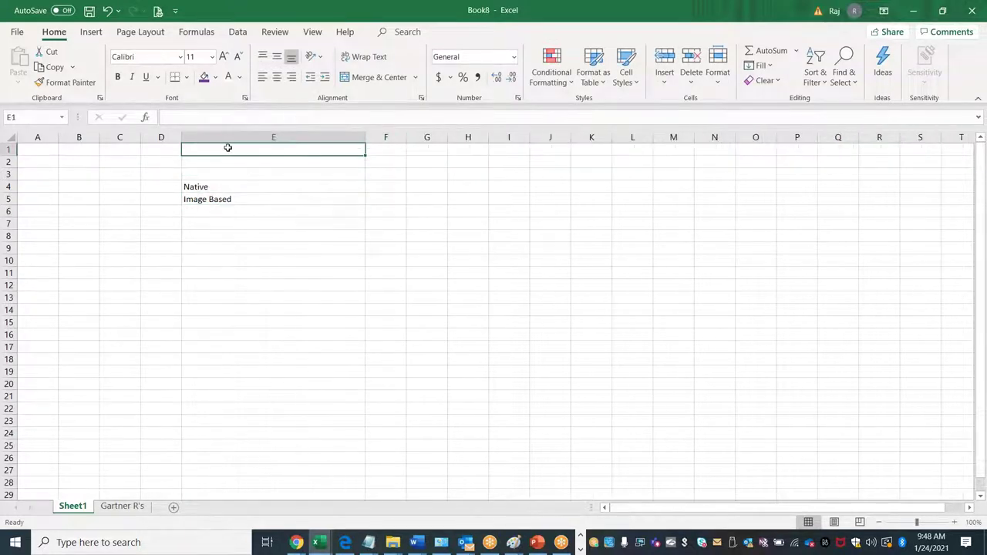
text(Migration to)
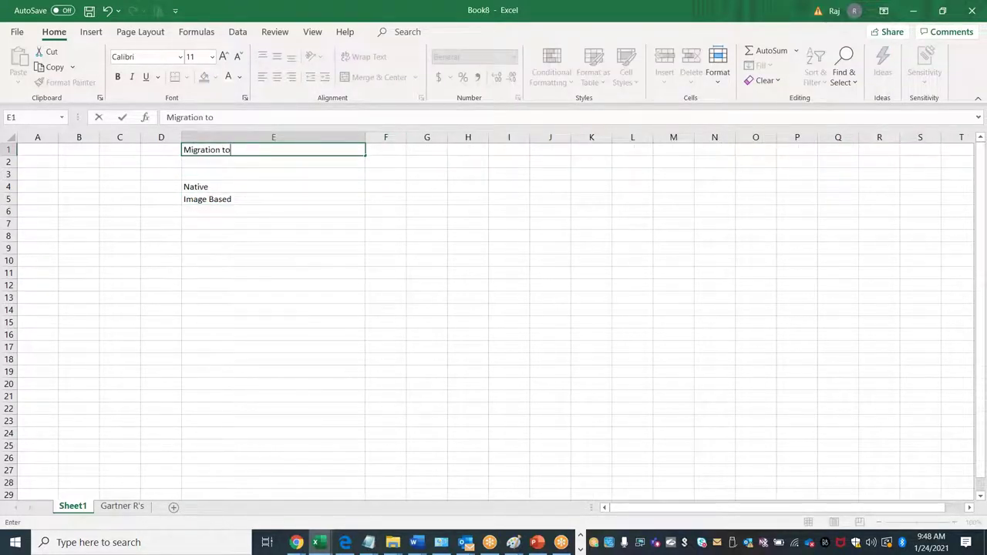
text( VM from Physical is recommend)
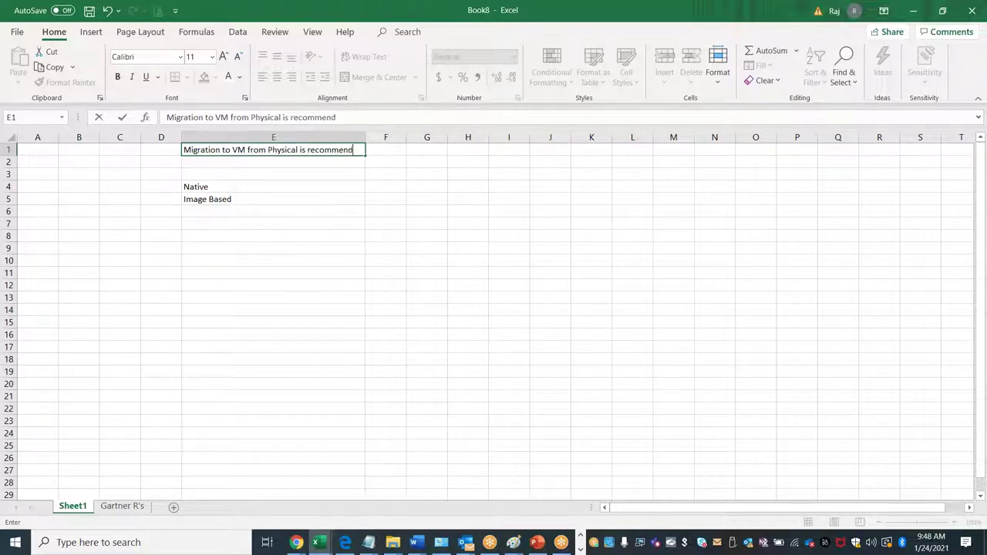
text(ed before moving )
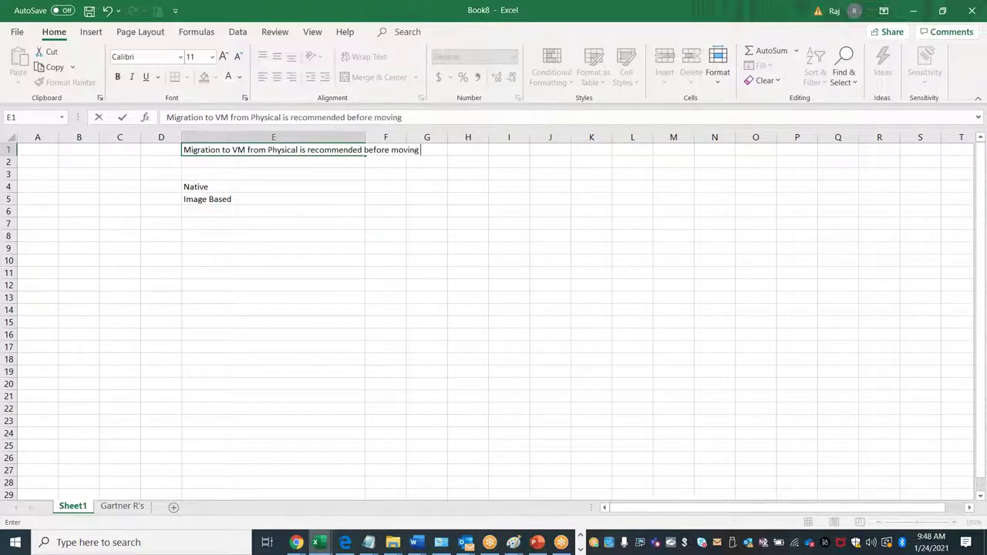
text(to Cloud)
click(194, 262)
double_click(364, 137)
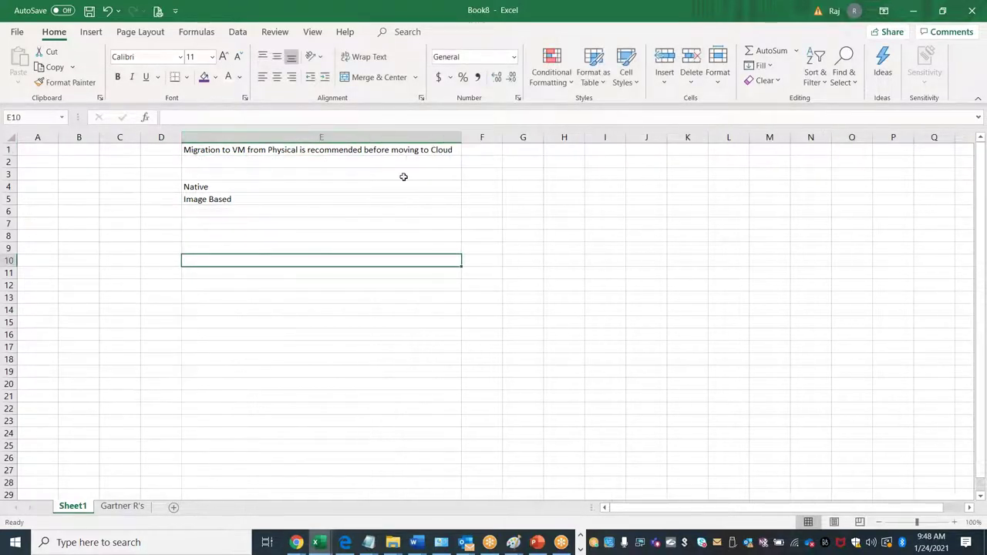
text(3r)
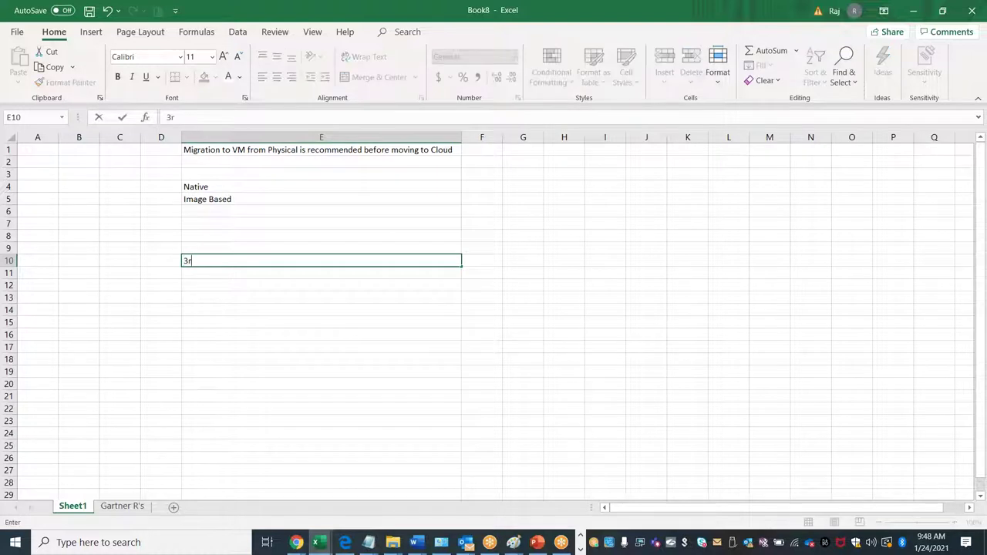
text(d Party Tools)
click(291, 338)
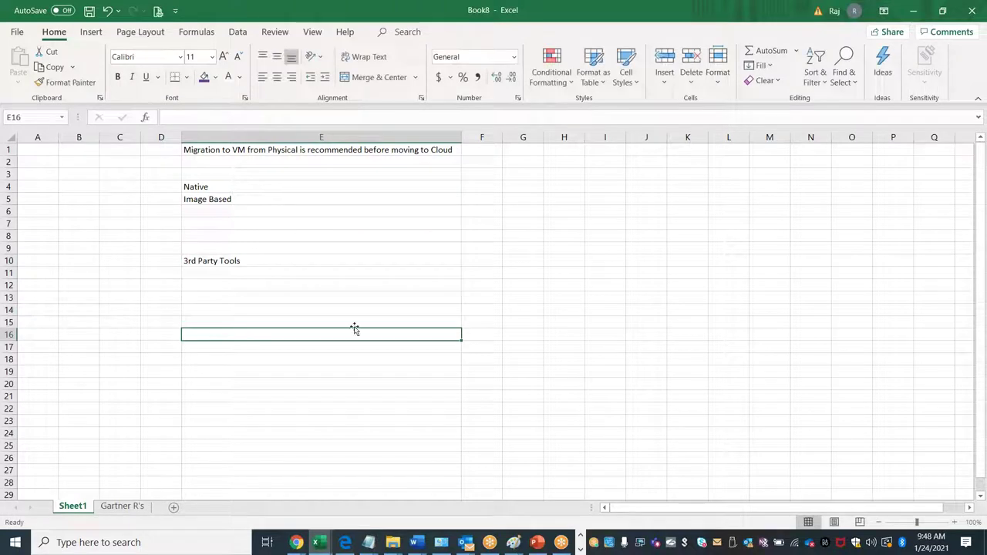
Rename the Sheet1 tab to 'Migration'.
double_click(73, 507)
text(Migartion)
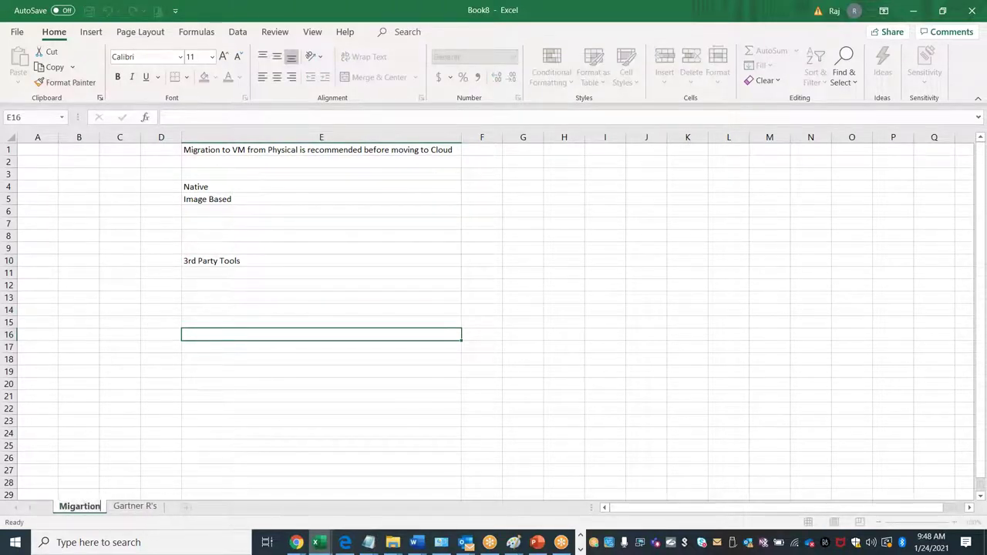
key(BackSpace)
key(BackSpace)
key(BackSpace)
key(BackSpace)
key(BackSpace)
key(BackSpace)
text(ration)
Enter Agent Based in E6 and DoubleTake in F6, then widen column F.
click(322, 209)
text(Agent )
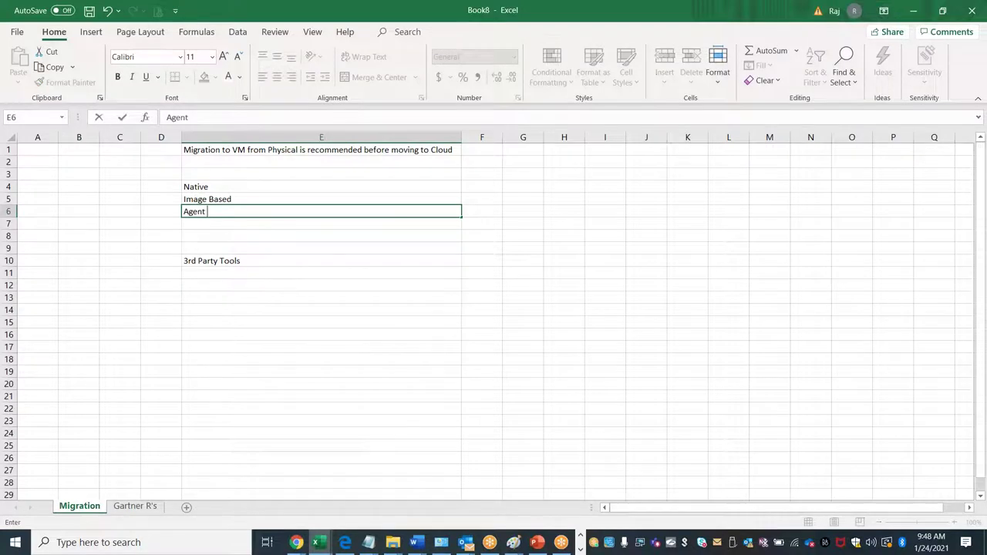
text(Based)
key(Tab)
text(Doub)
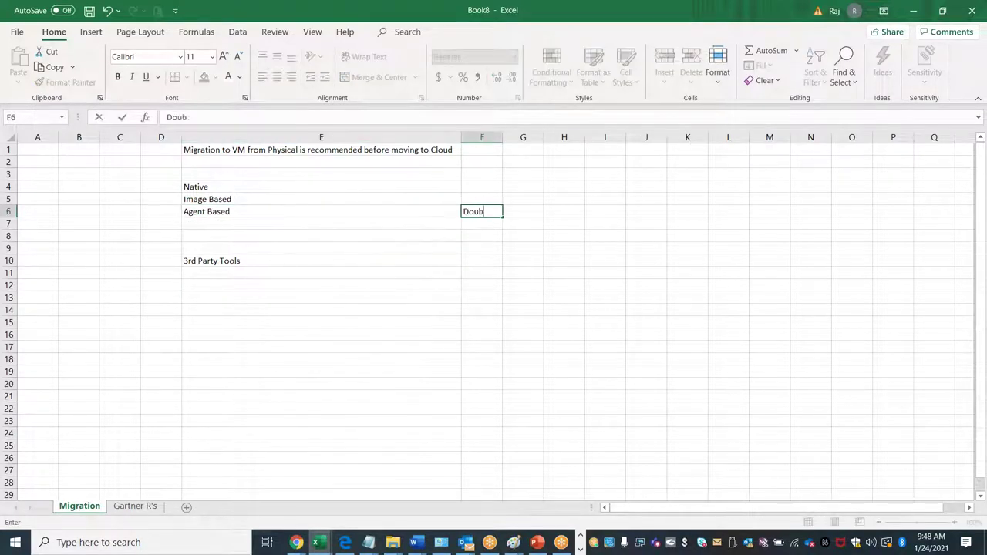
text(t)
key(BackSpace)
text(leTake)
click(465, 227)
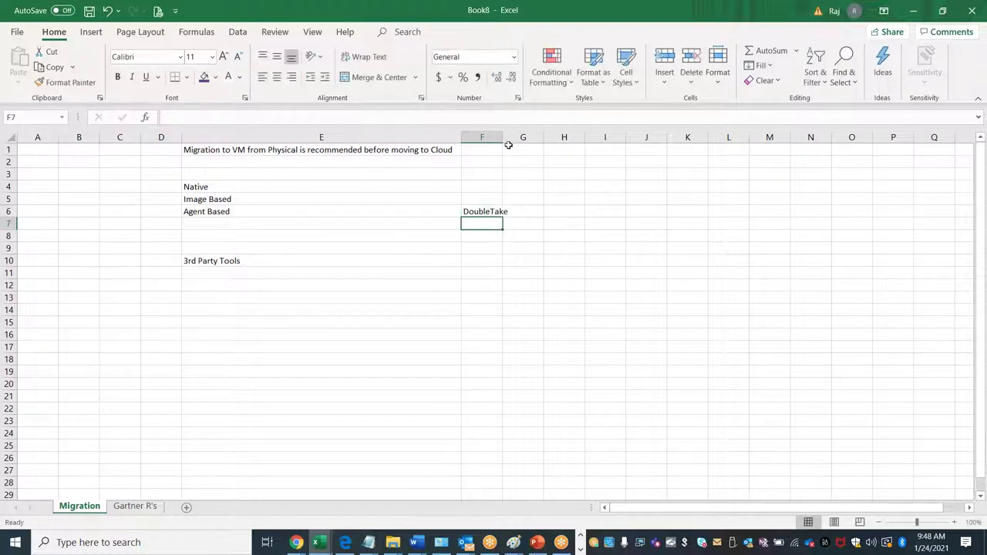
drag(504, 138, 562, 139)
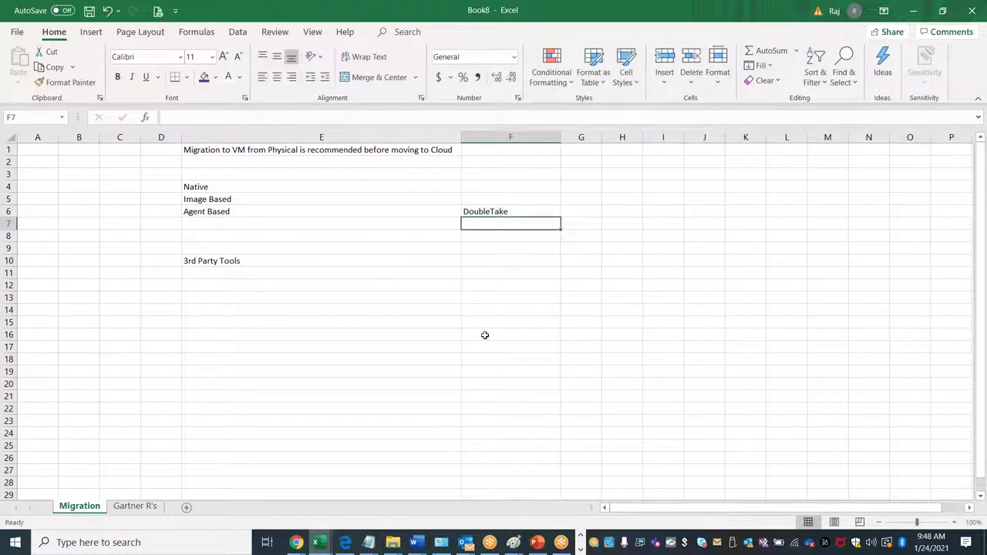
Put Vmware Converter in F4 and 'P2V then V2C' in F1, then return to the Gartner R's sheet.
click(479, 187)
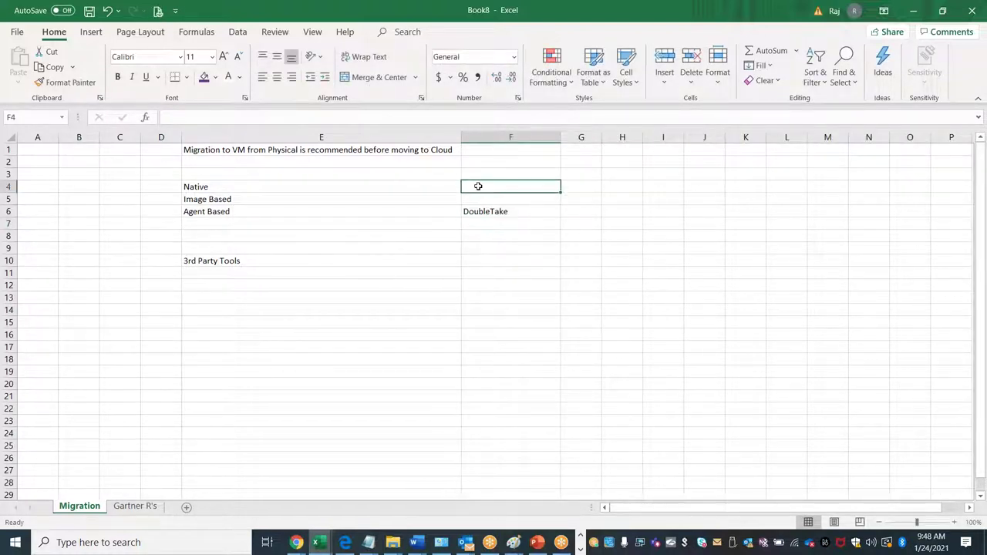
text(Vmware C Onve)
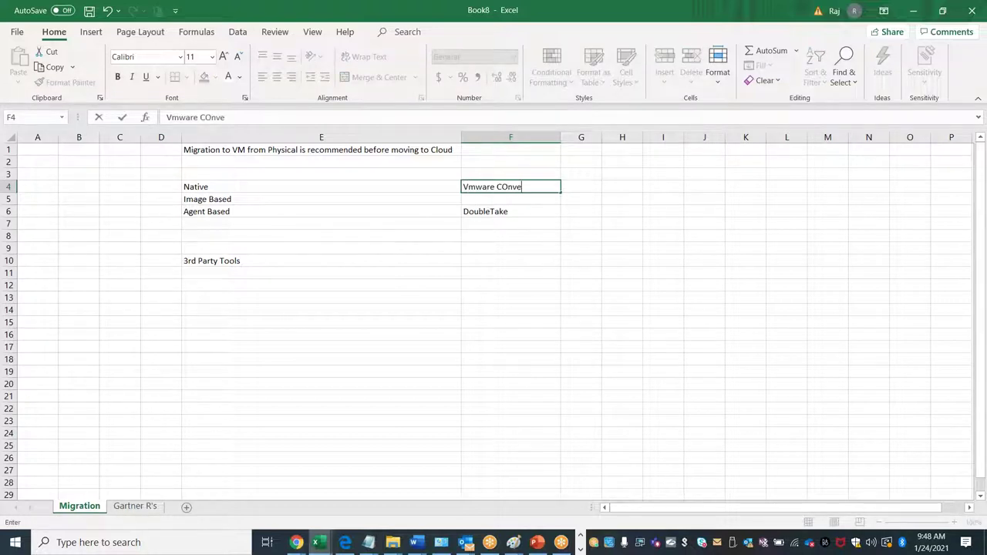
text(rter)
click(524, 147)
text(P2)
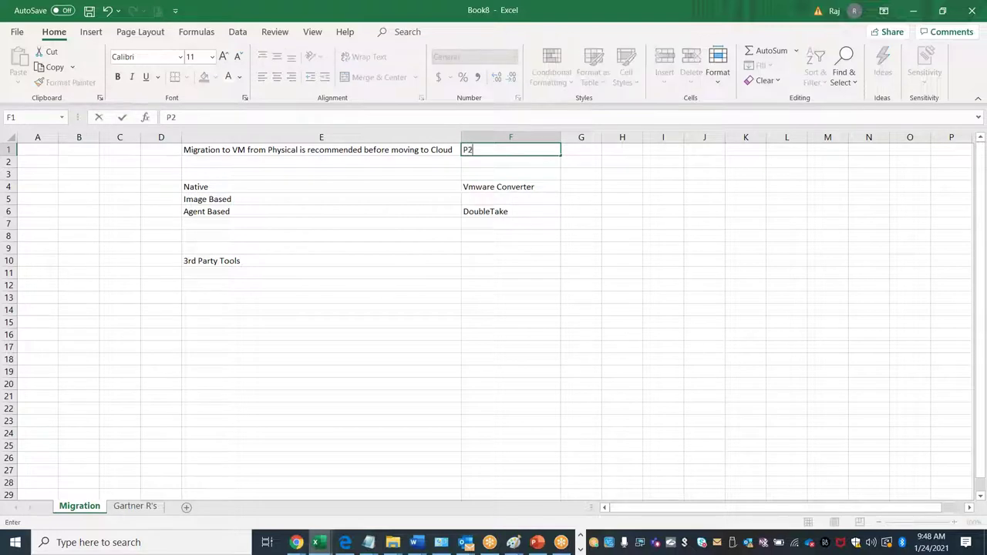
text(V then V2C)
click(417, 315)
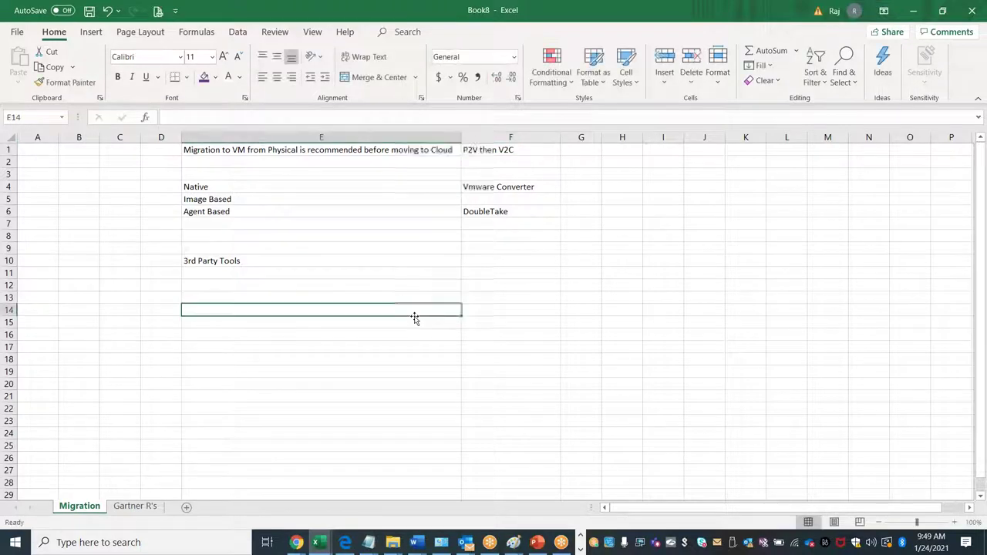
click(131, 508)
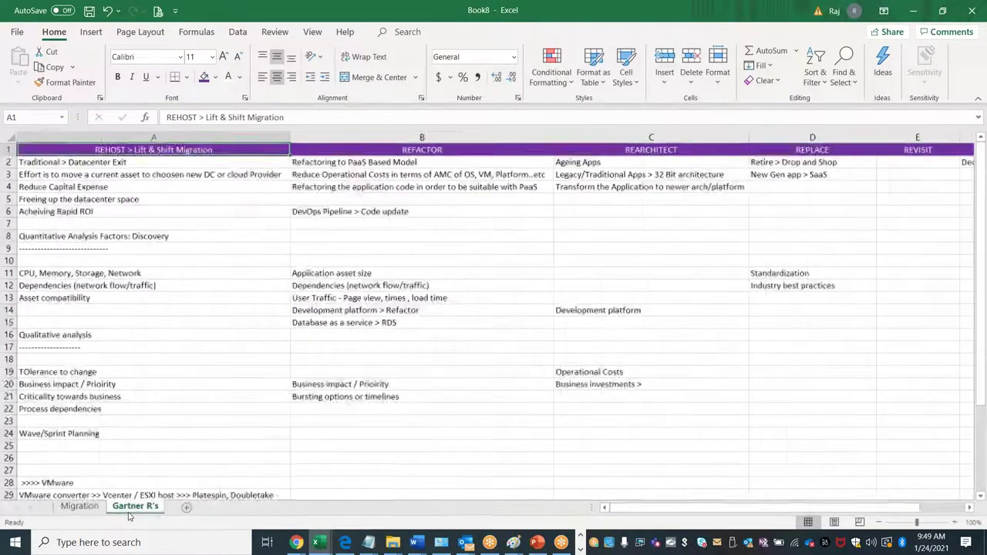
Enter 'Monolithic to Microservices conversion' in C6 under REARCHITECT.
click(606, 262)
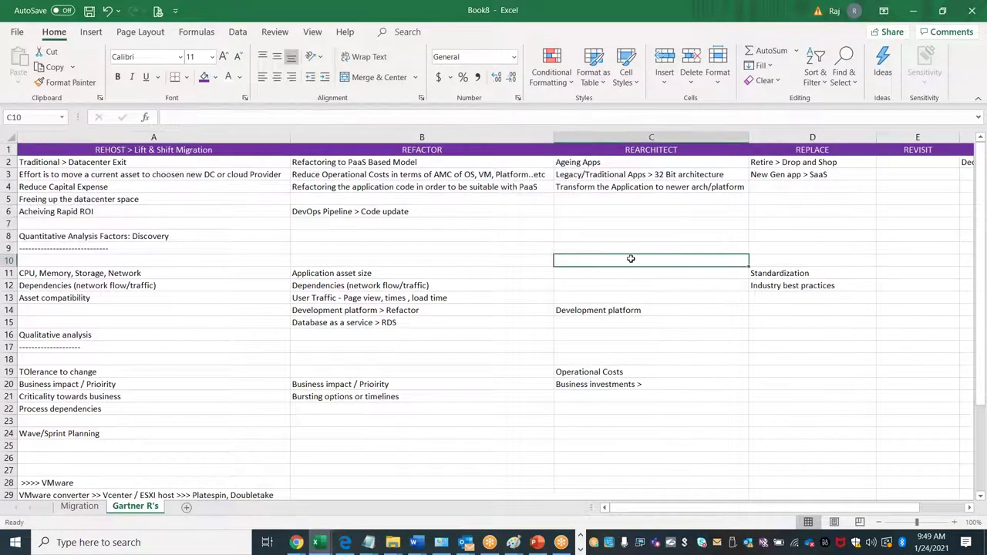
click(611, 211)
text(M)
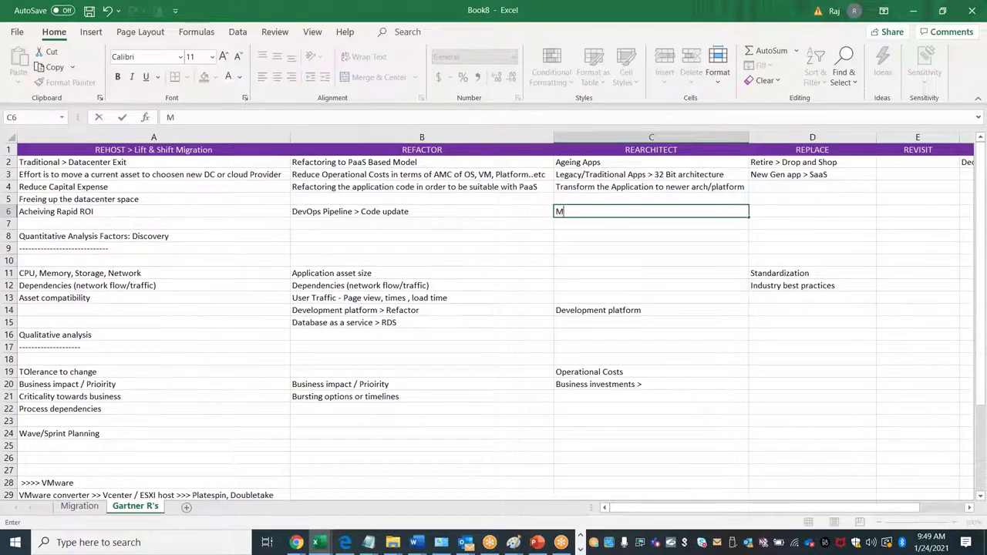
text(onolithic to Micros)
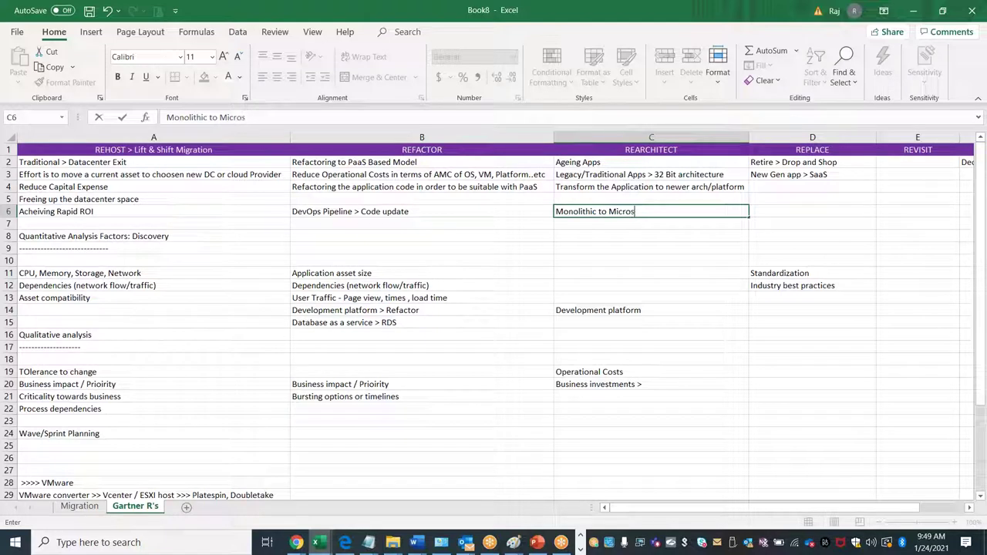
text(ervices conversion)
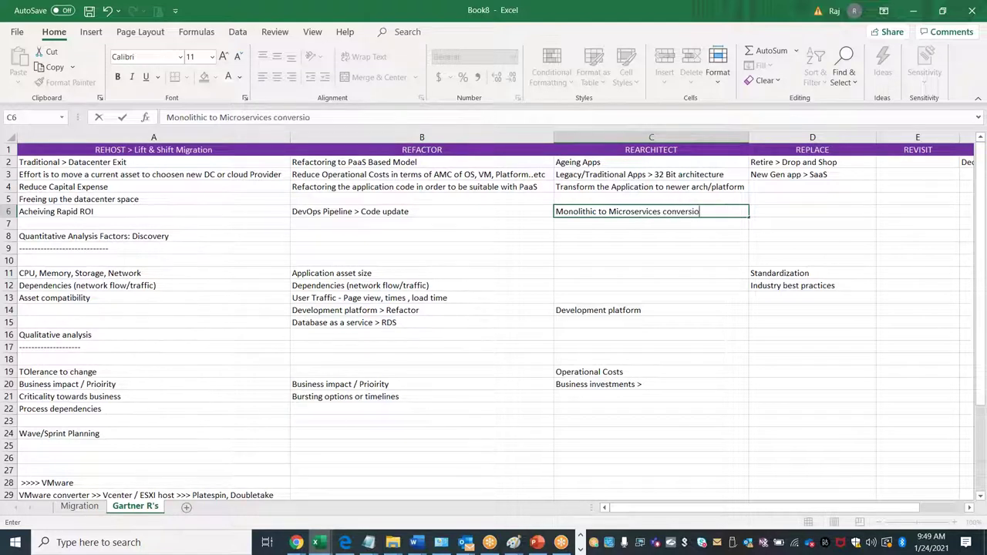
click(633, 264)
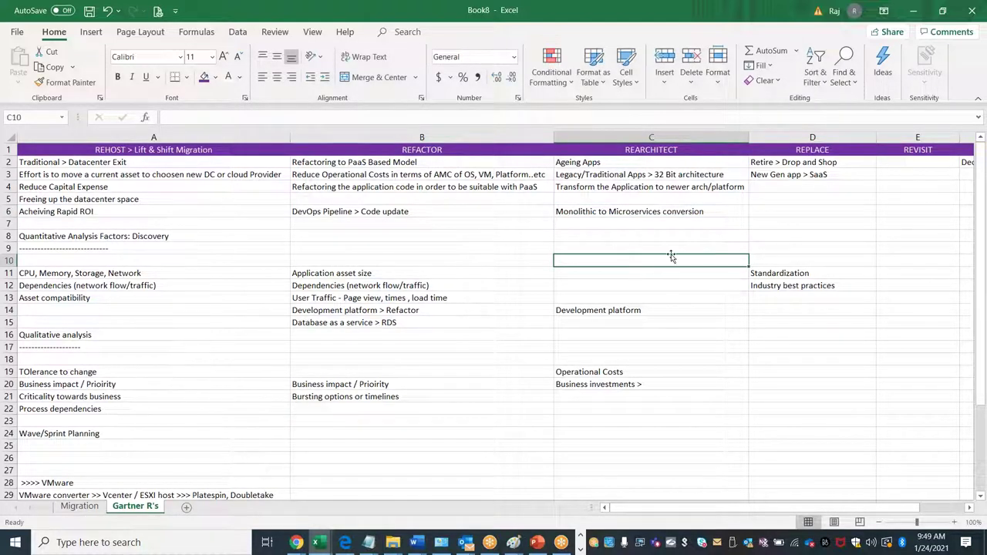
Add the Monolithic and Microservices definitions in C7 and C8, then go to the Migration sheet.
click(606, 221)
text(Mon)
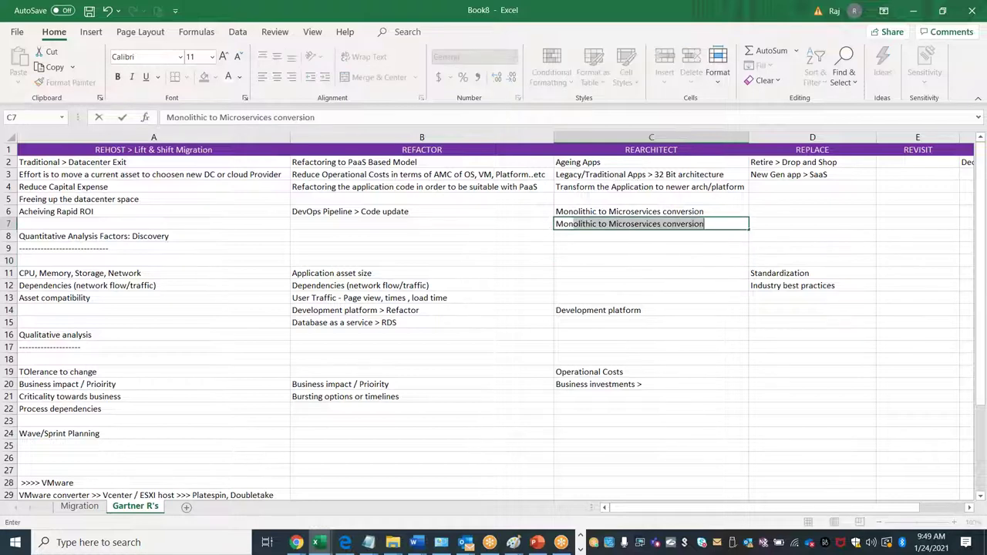
text(olithic)
key(BackSpace)
text(- )
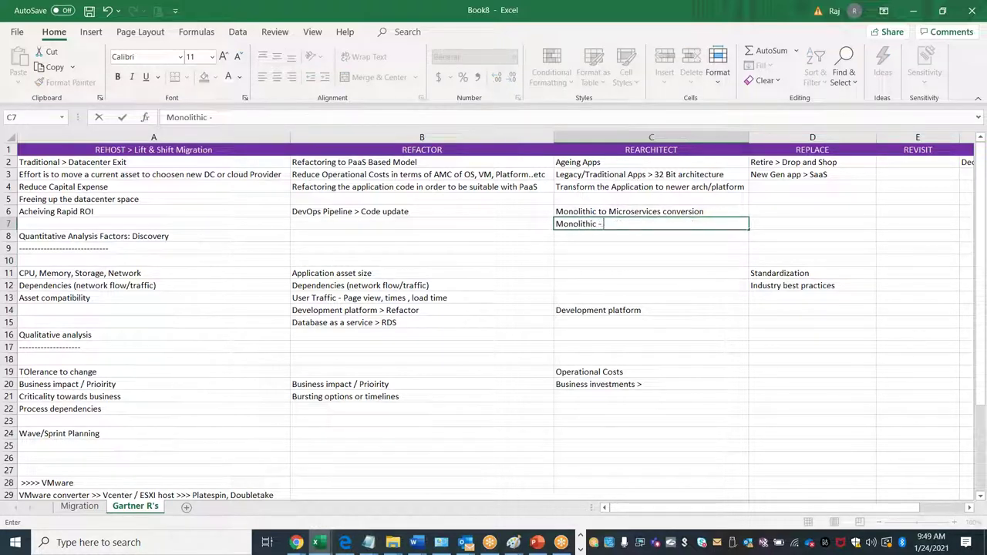
text(One Single big application)
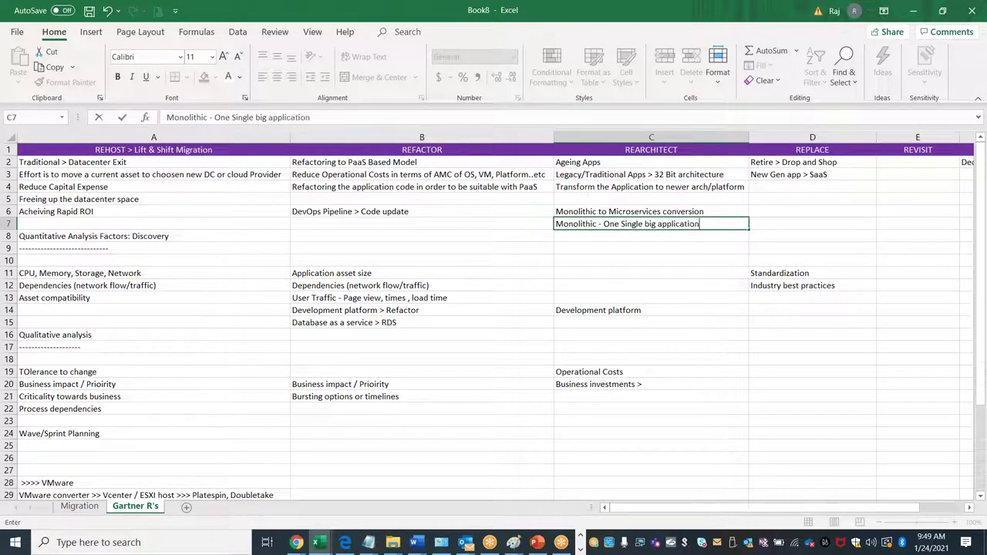
key(Return)
text(Mic)
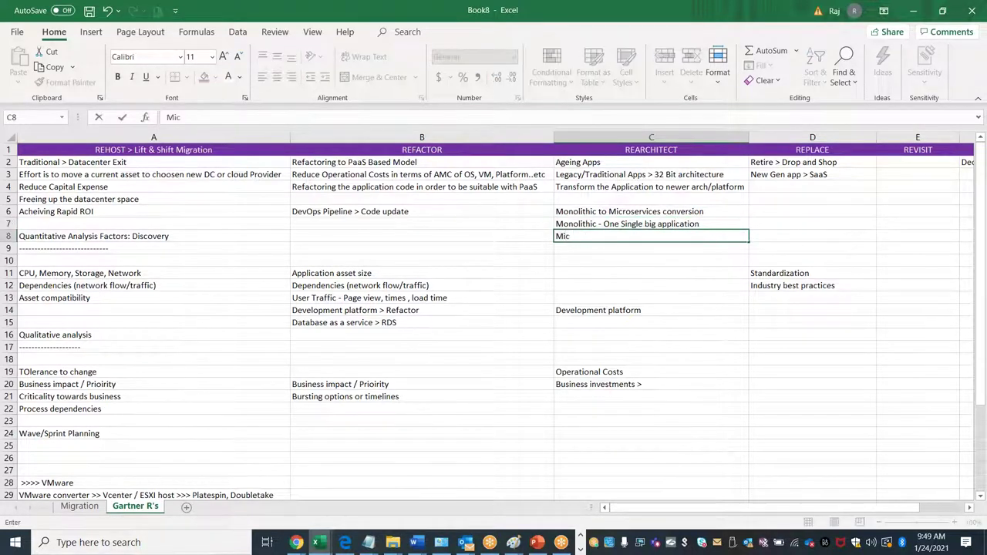
text(roservices - Split apps)
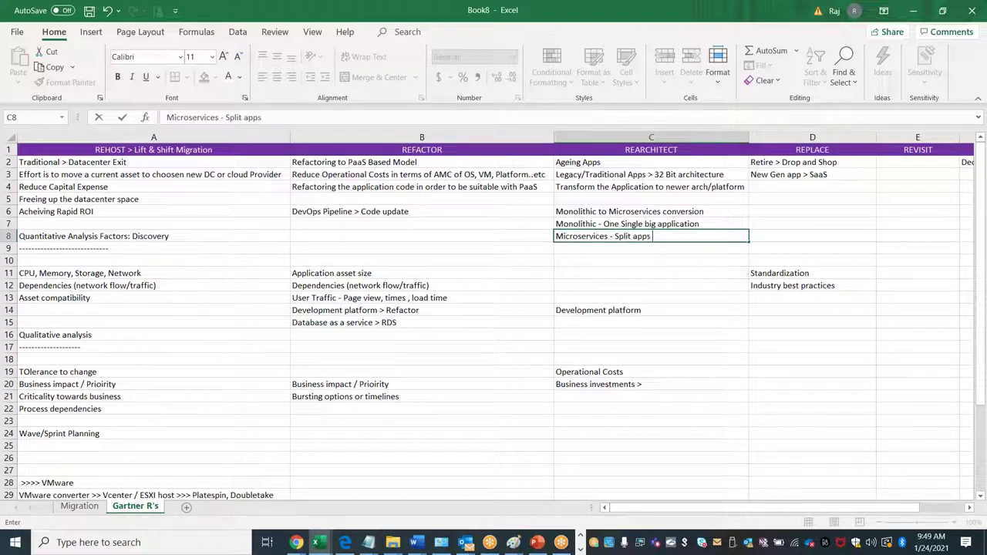
text( into modules )
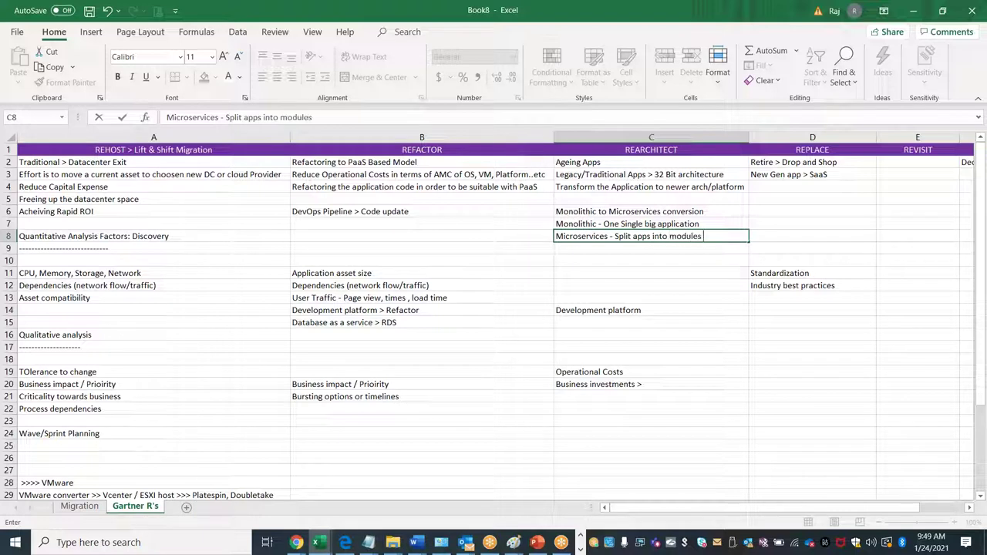
text(based)
text(small app)
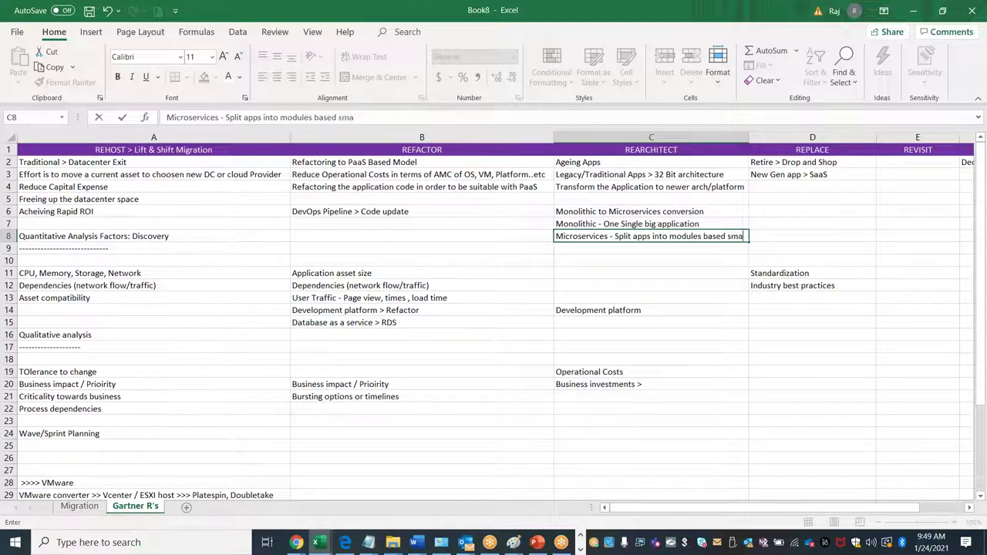
click(576, 259)
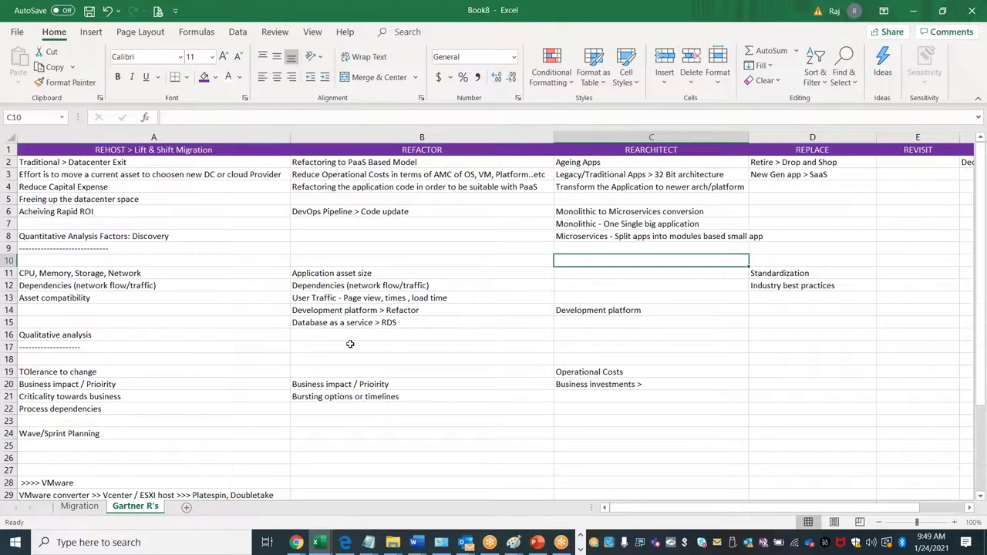
click(79, 506)
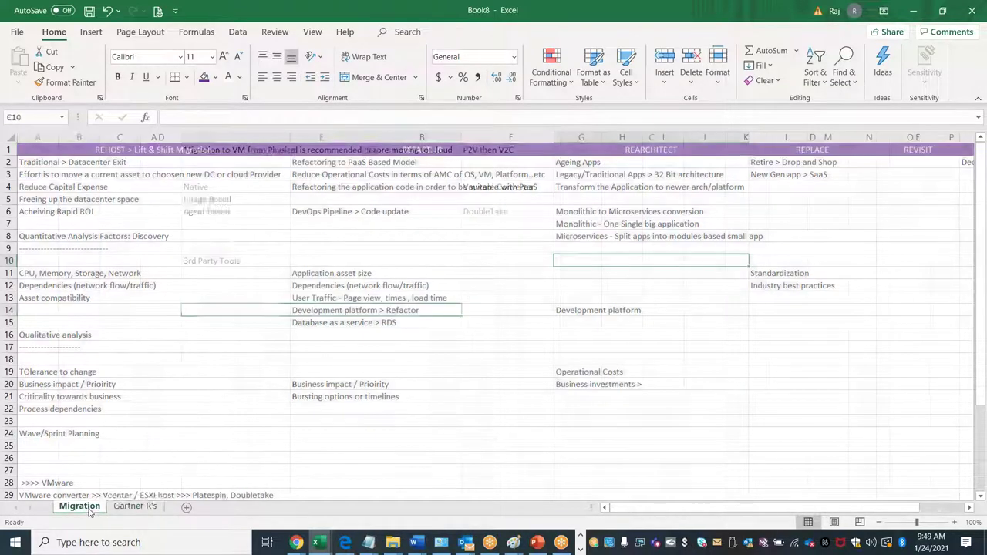
Enter the headings Discover in A12 and Assessment in B12, and widen column A.
drag(225, 186, 229, 210)
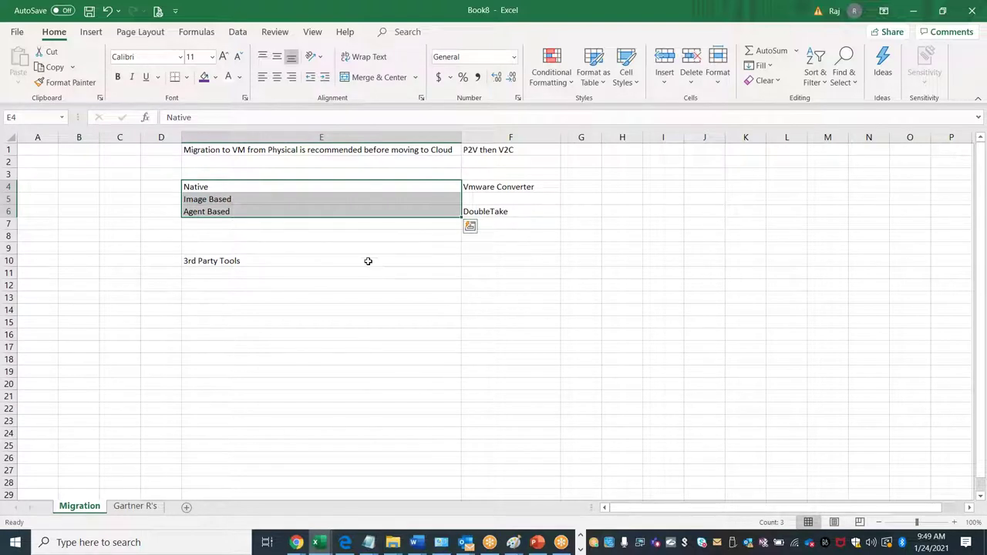
click(314, 240)
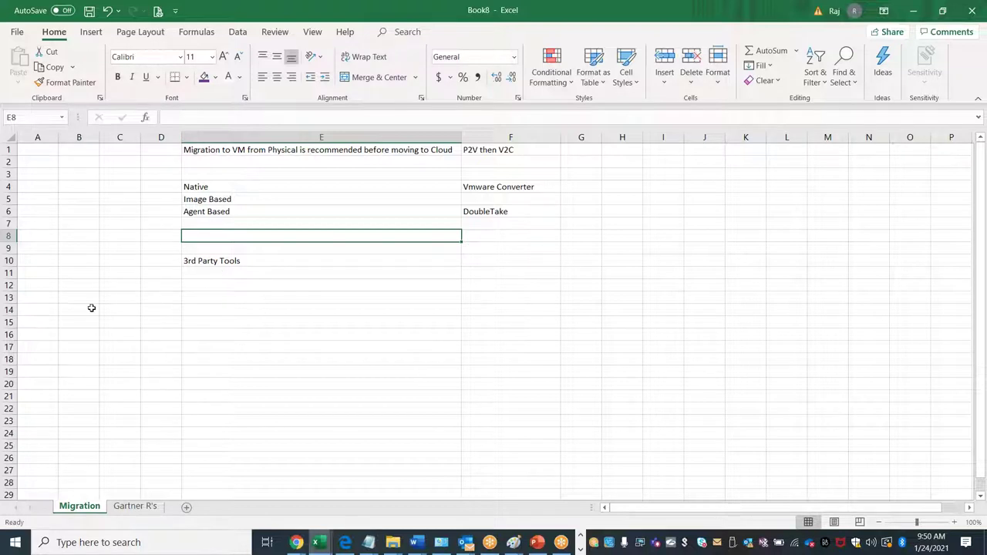
click(47, 285)
text(Discvoer)
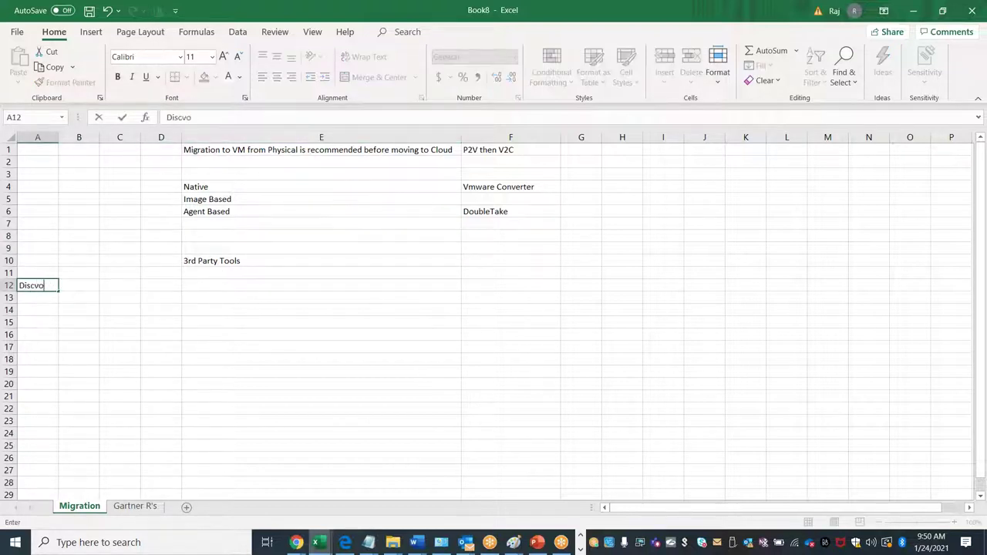
key(BackSpace)
key(BackSpace)
key(BackSpace)
key(BackSpace)
key(BackSpace)
text(Assess)
key(BackSpace)
key(BackSpace)
key(BackSpace)
key(BackSpace)
key(BackSpace)
text(Discover)
key(Tab)
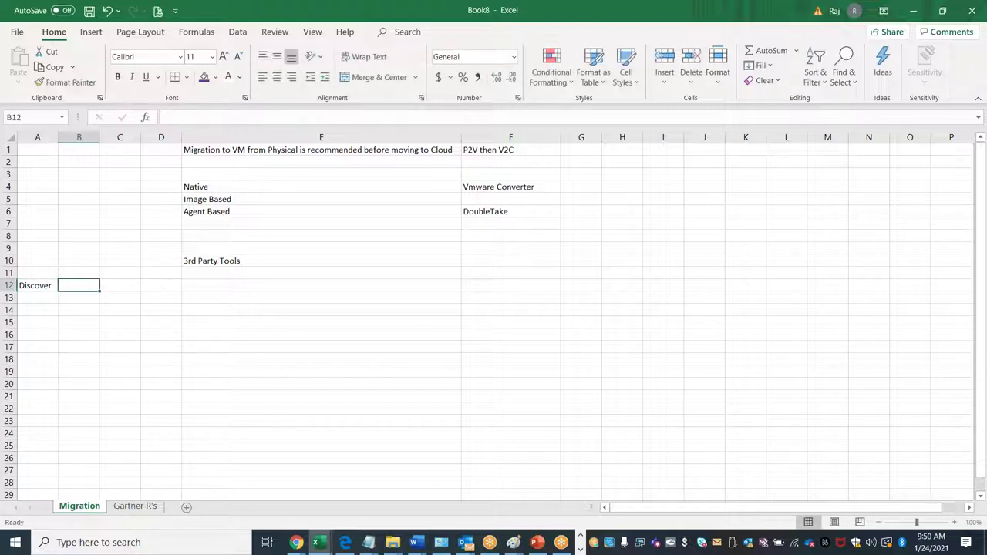
text(Assessment)
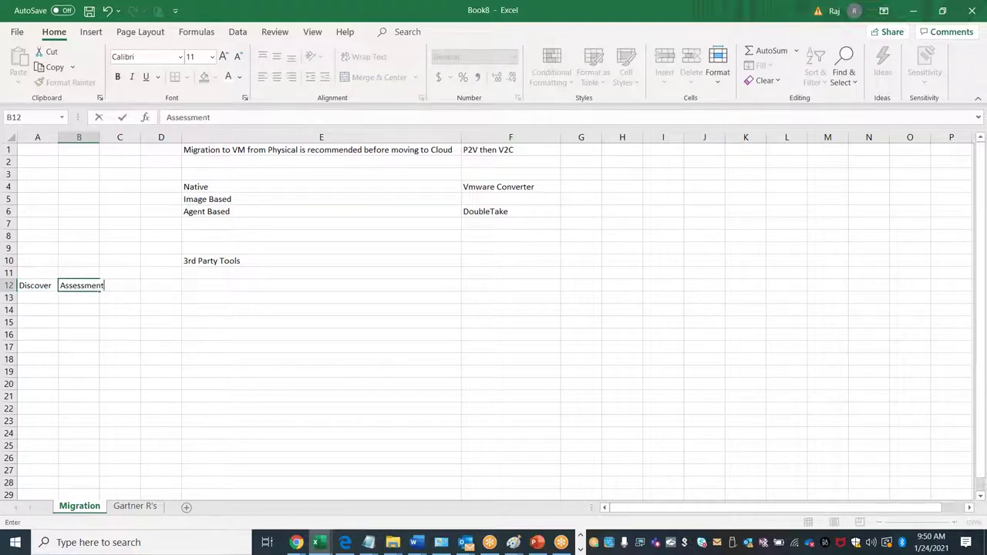
click(41, 158)
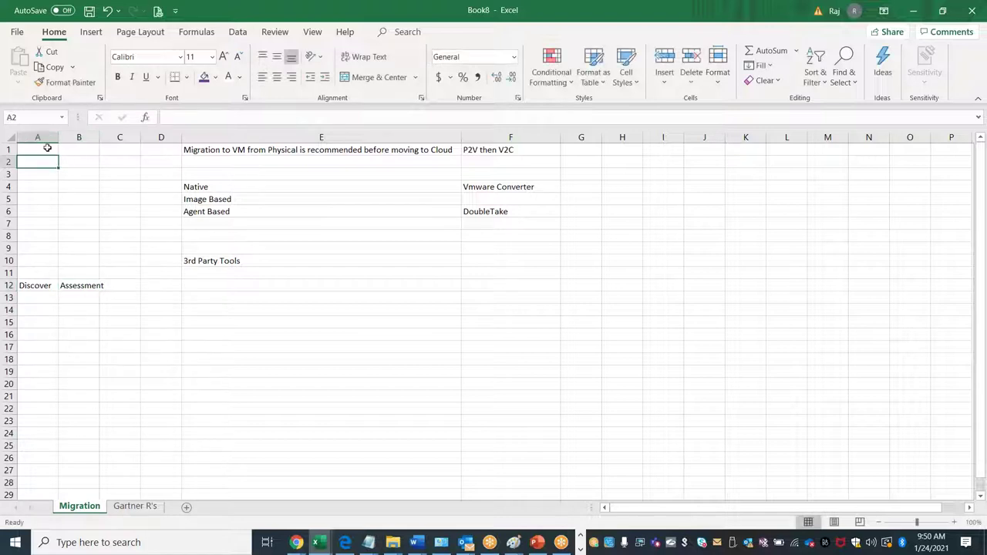
drag(57, 137, 241, 137)
List Device 42 in B14 and 'Movere (Microsoft Owned product tool now)' in B15.
click(172, 309)
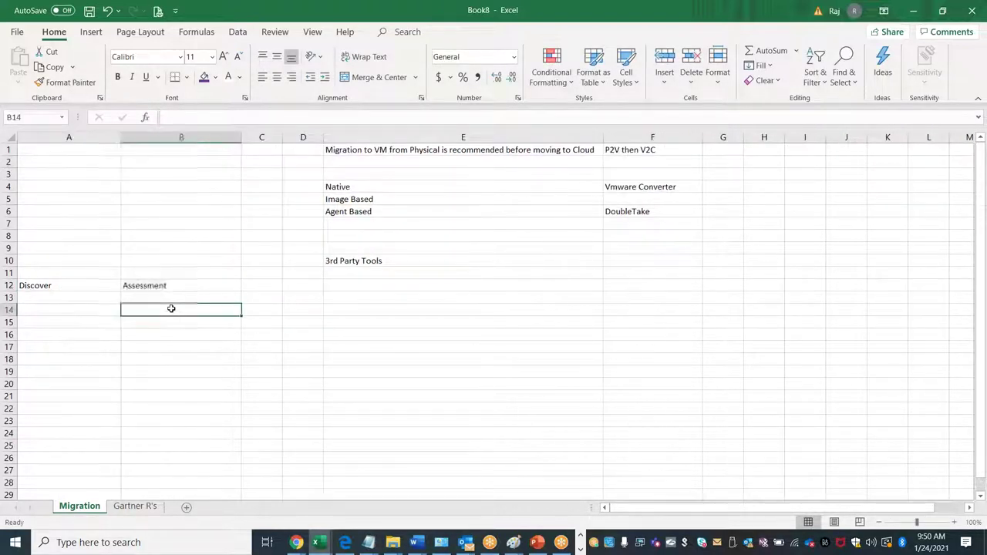
text(Device )
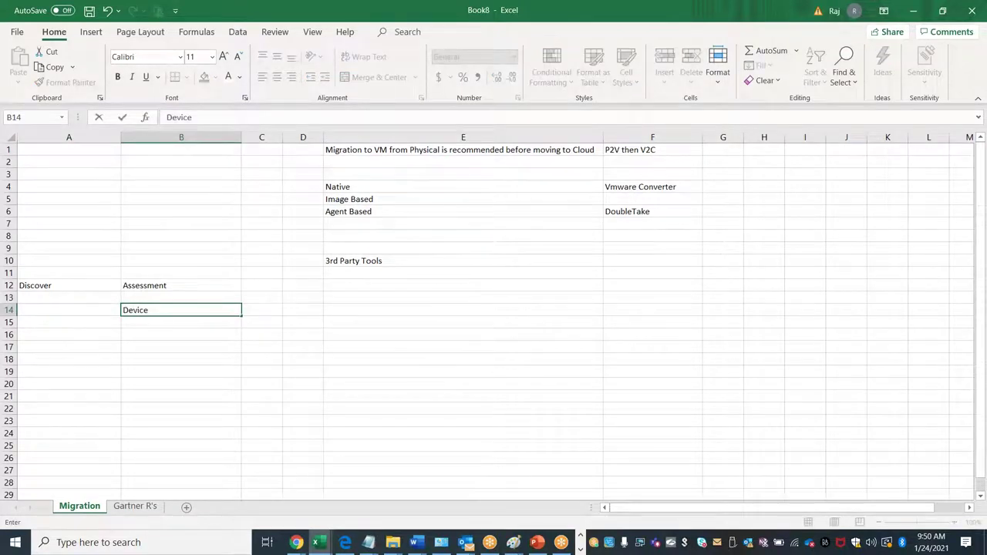
text(42)
key(Return)
text(Movere)
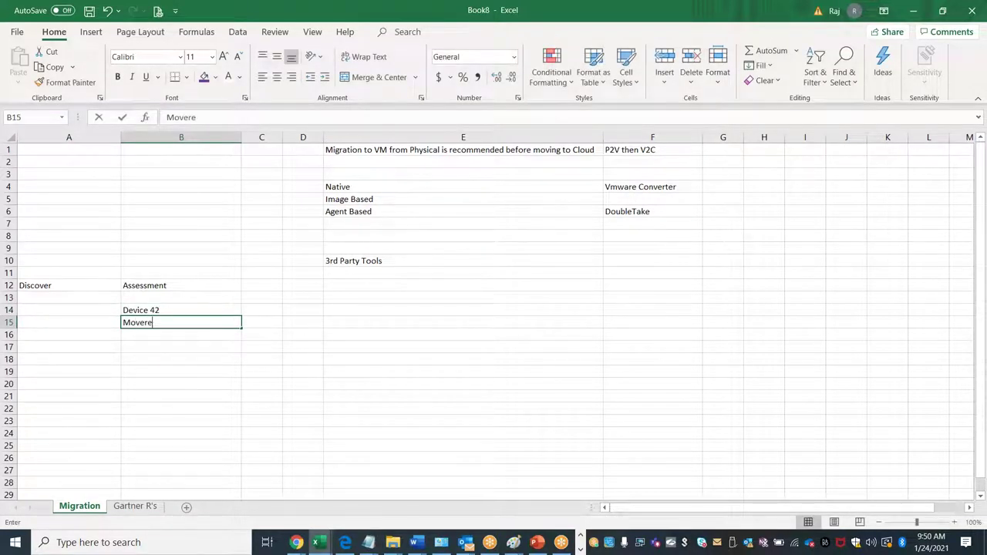
key(Return)
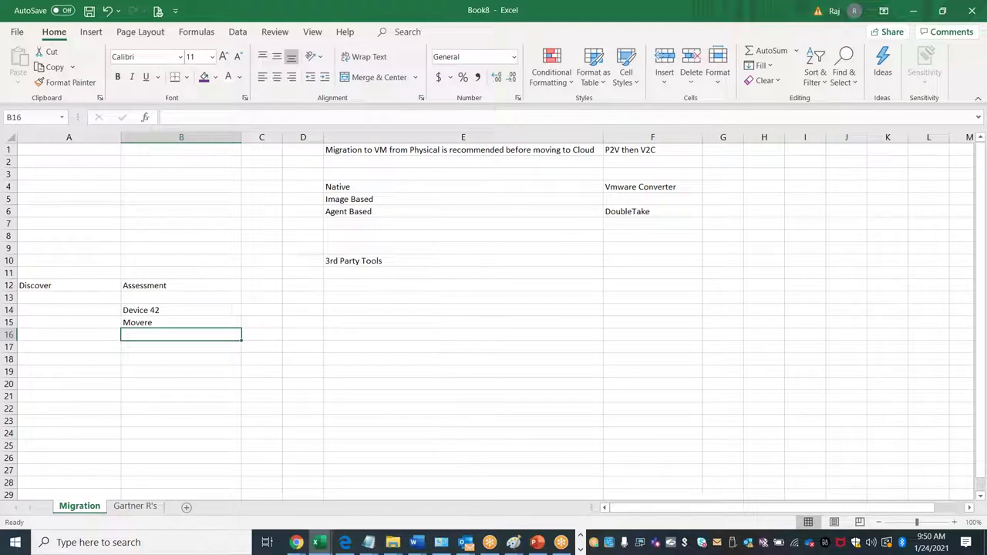
double_click(170, 322)
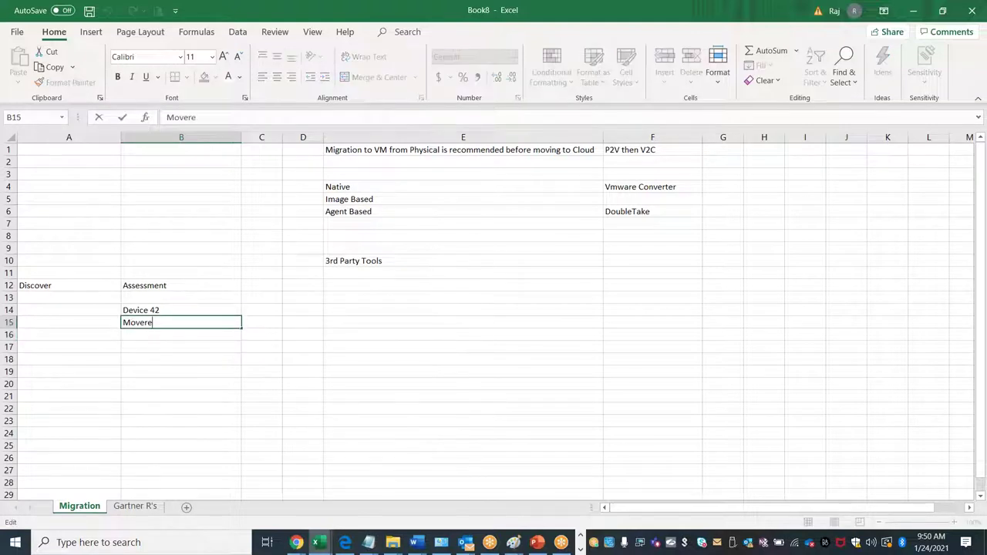
text((Microsoft Owned pro)
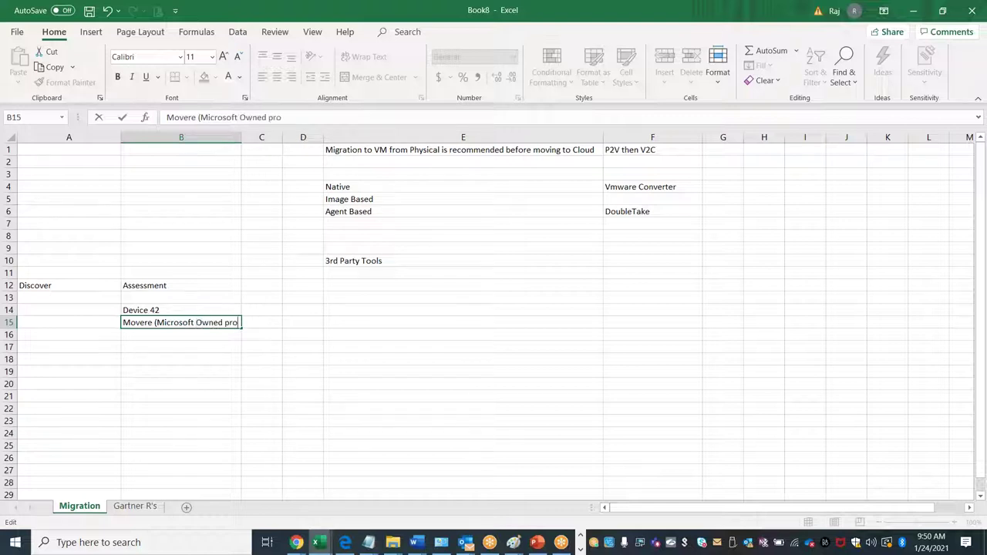
text(duct tool now)
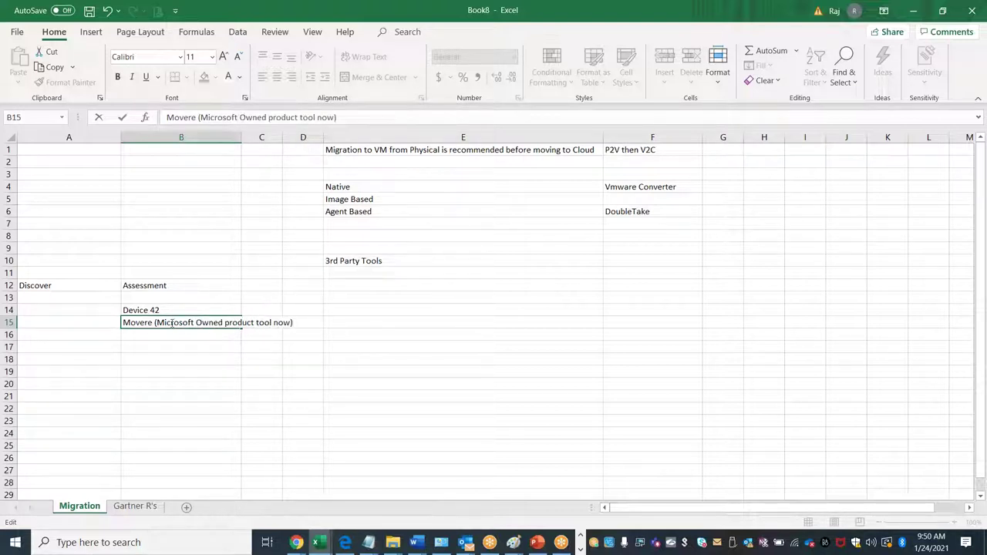
text())
click(170, 336)
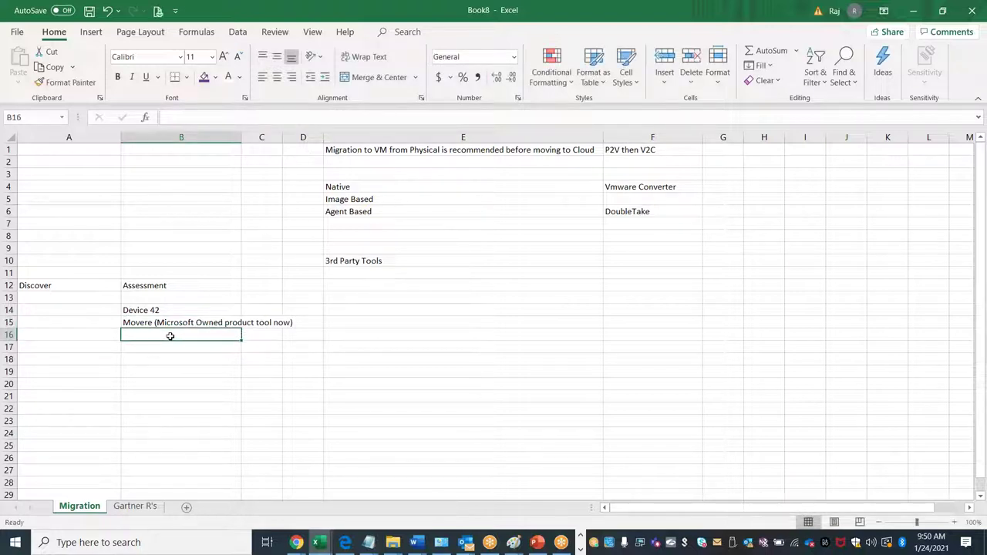
click(770, 17)
click(148, 284)
click(158, 310)
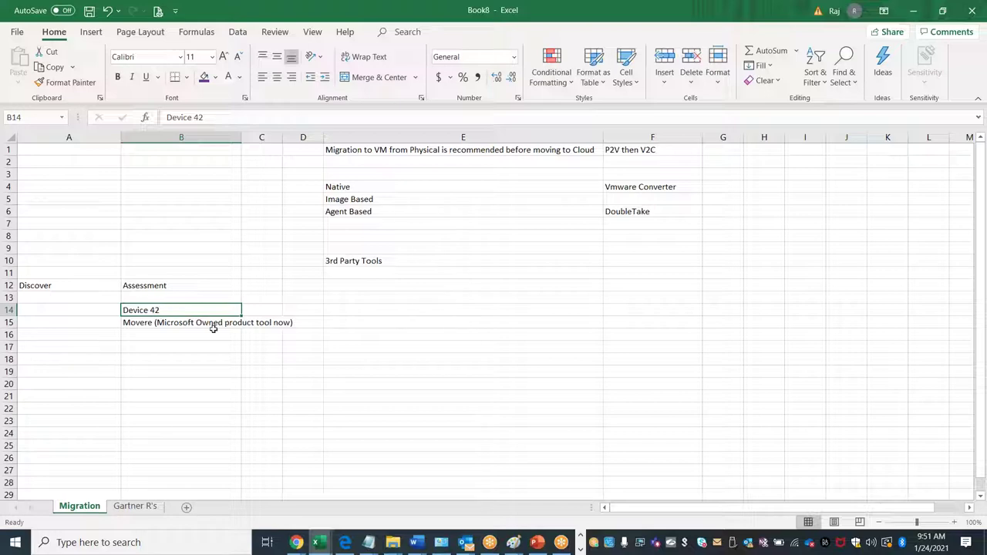
Search for 'Device 42 webinars' in a new Chrome tab.
key(alt+Tab)
key(alt+Tab)
key(alt+Tab)
key(alt+Tab)
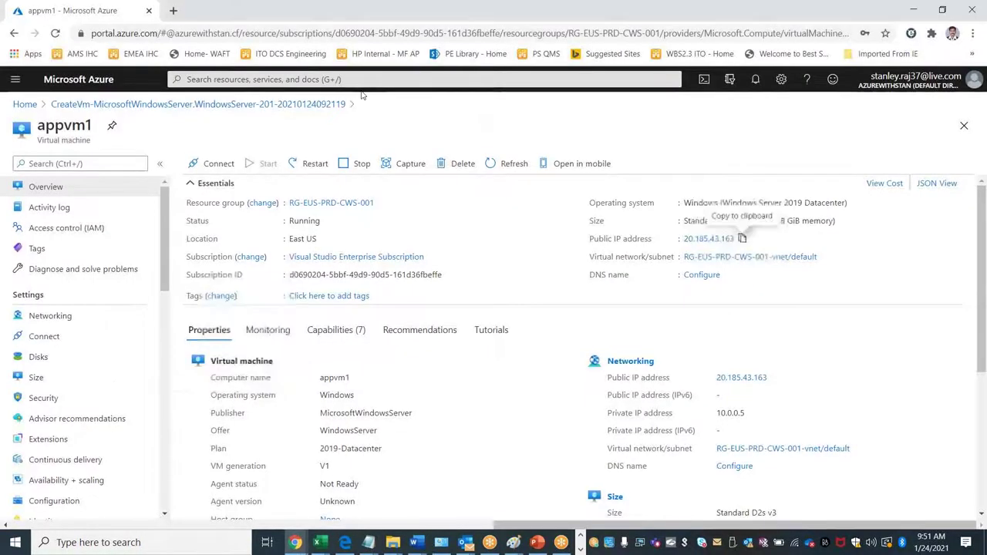
click(172, 11)
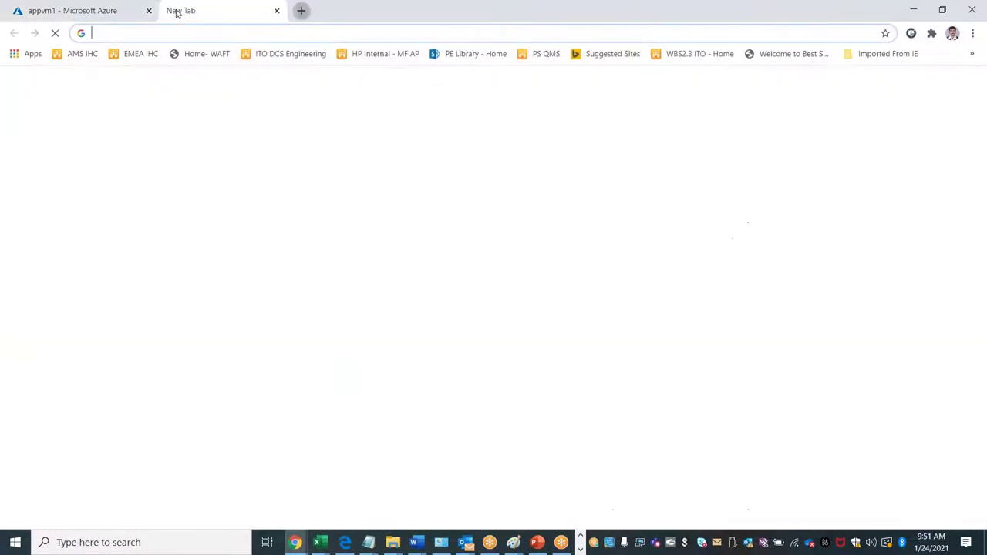
text(c)
key(BackSpace)
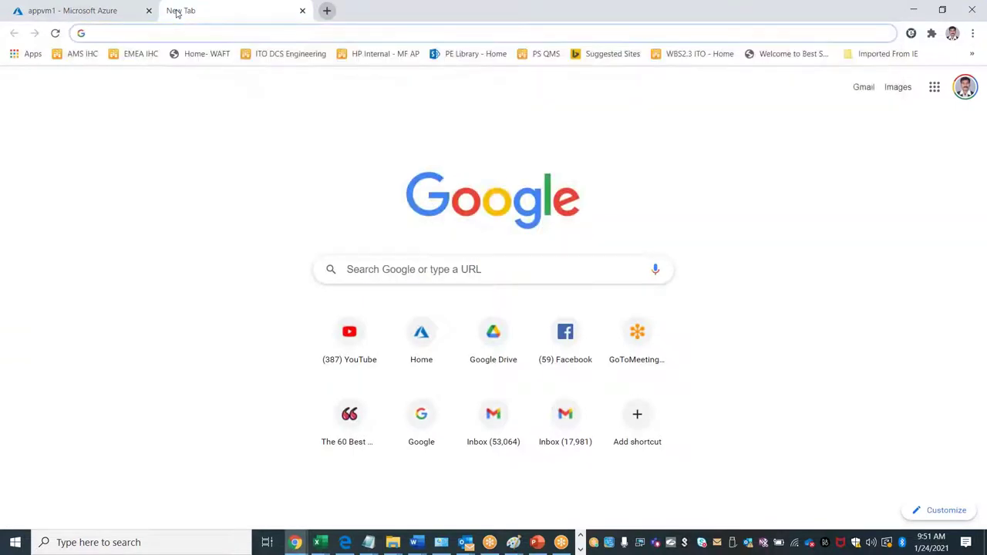
text(Device 42)
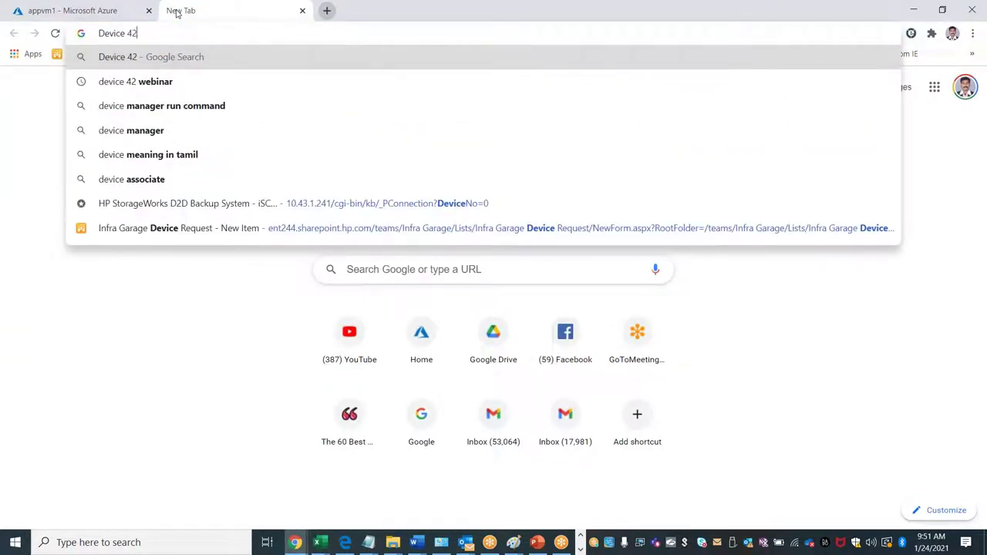
text( webinars)
key(Return)
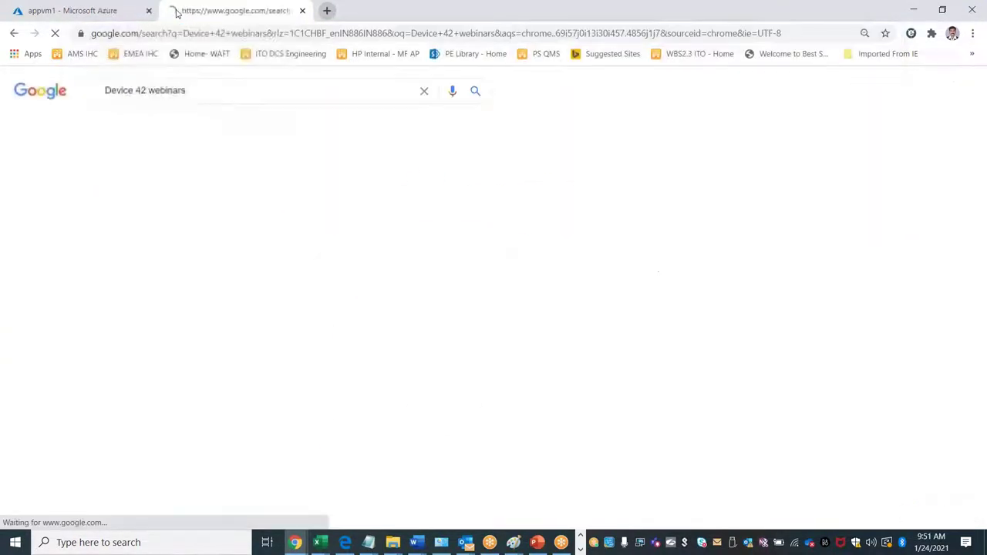
Open the Device42 webinars page and read the IT Management and Advanced IT Operations descriptions.
click(186, 187)
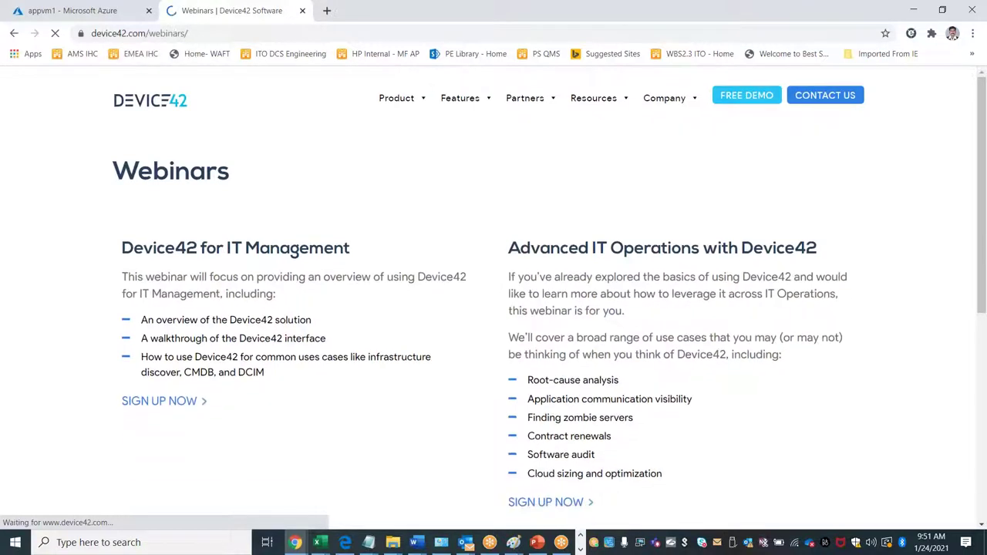
drag(355, 248, 119, 247)
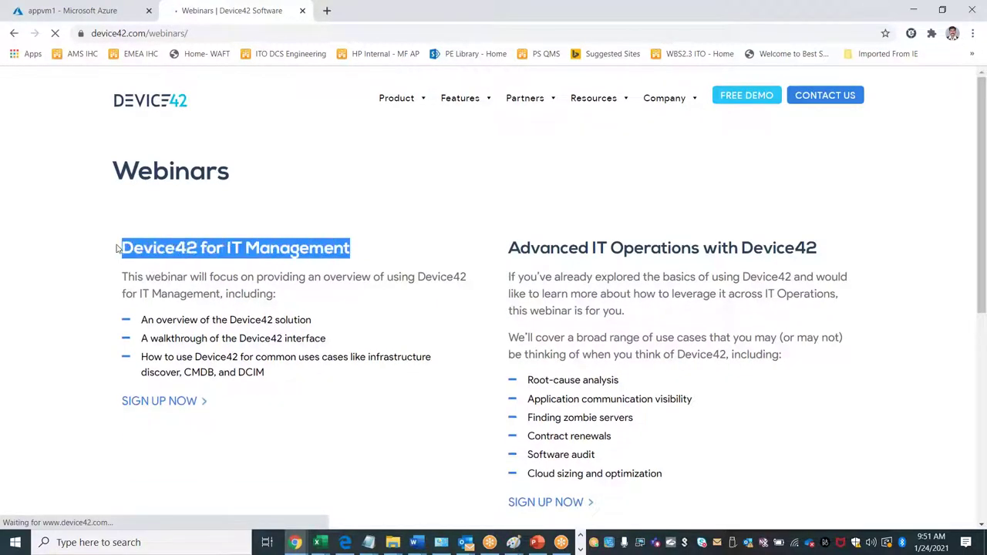
drag(267, 374, 116, 276)
drag(518, 276, 736, 405)
click(683, 466)
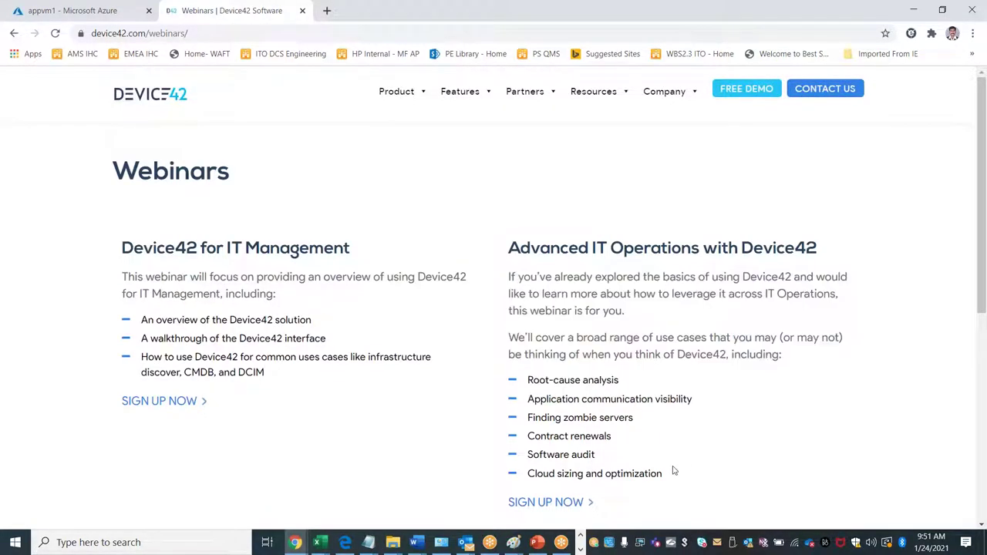
drag(530, 380, 679, 474)
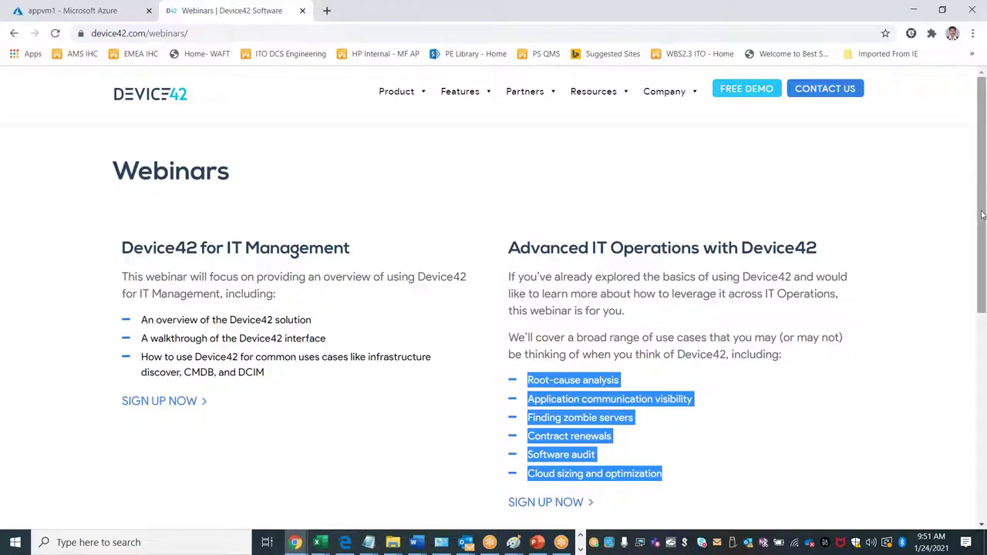
drag(982, 218, 348, 190)
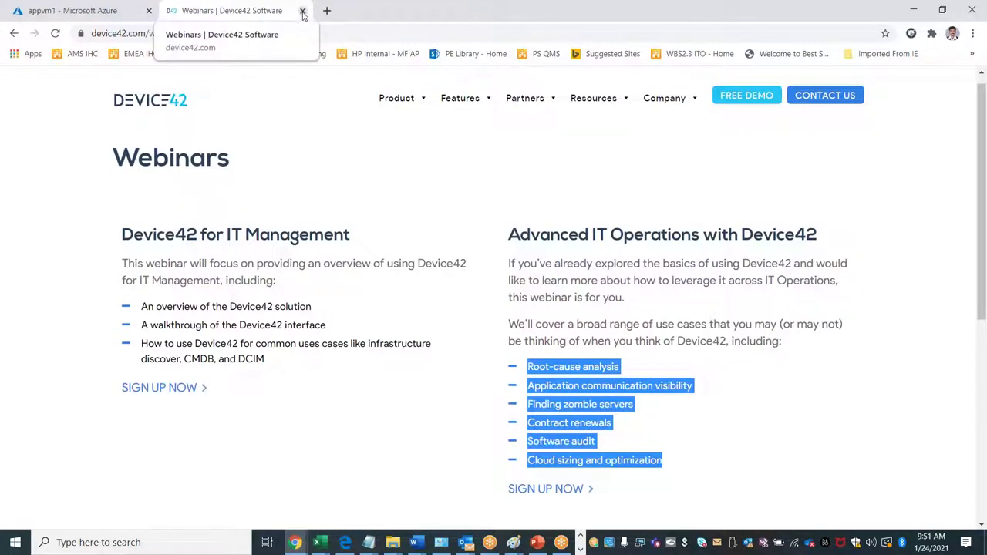
Grab the page address, check the sign-up page's session dates, then close the registration tab.
click(197, 35)
key(ctrl+c)
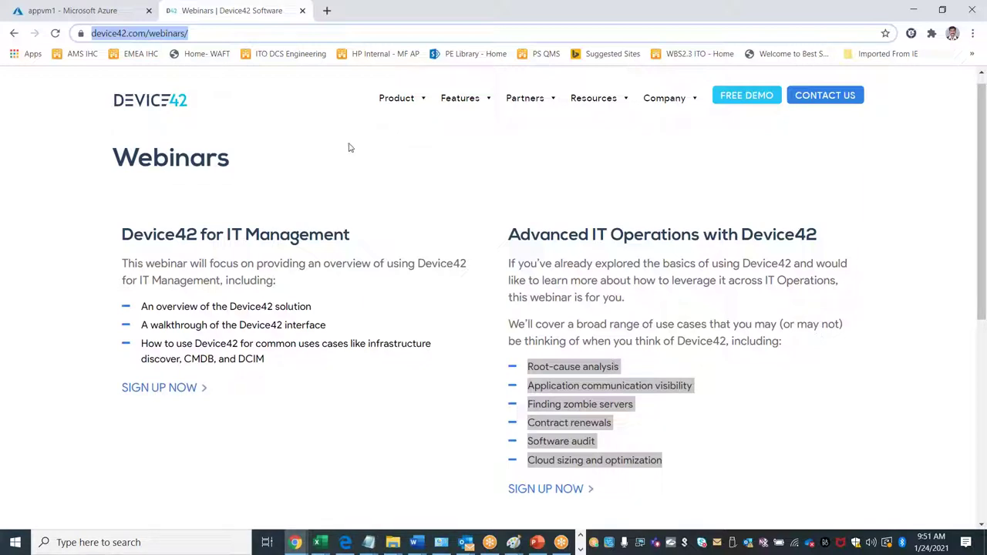
click(171, 389)
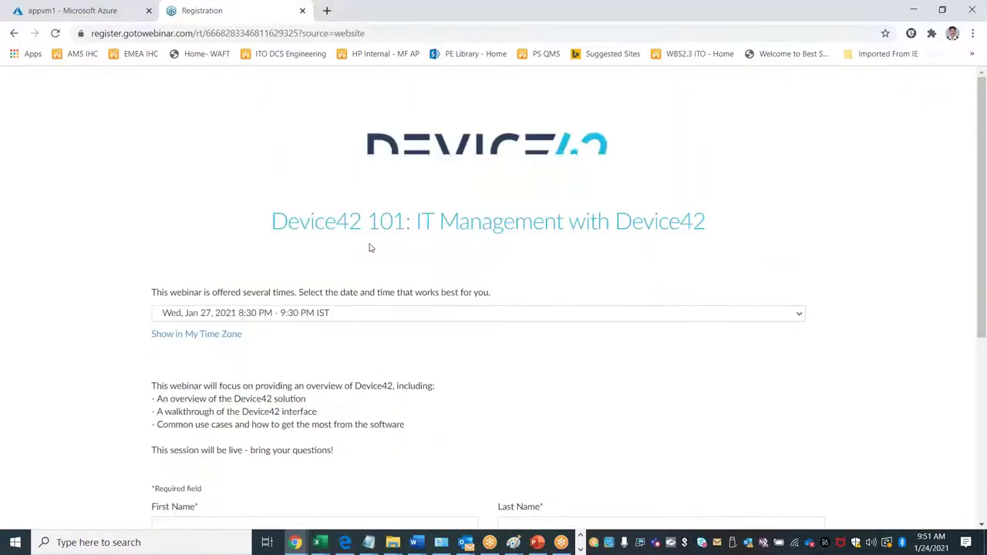
click(352, 316)
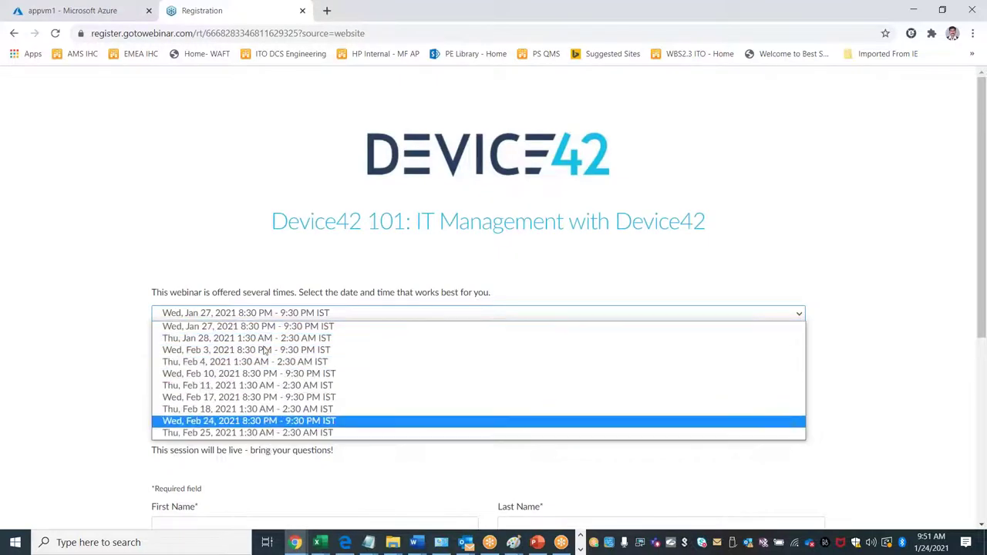
click(104, 375)
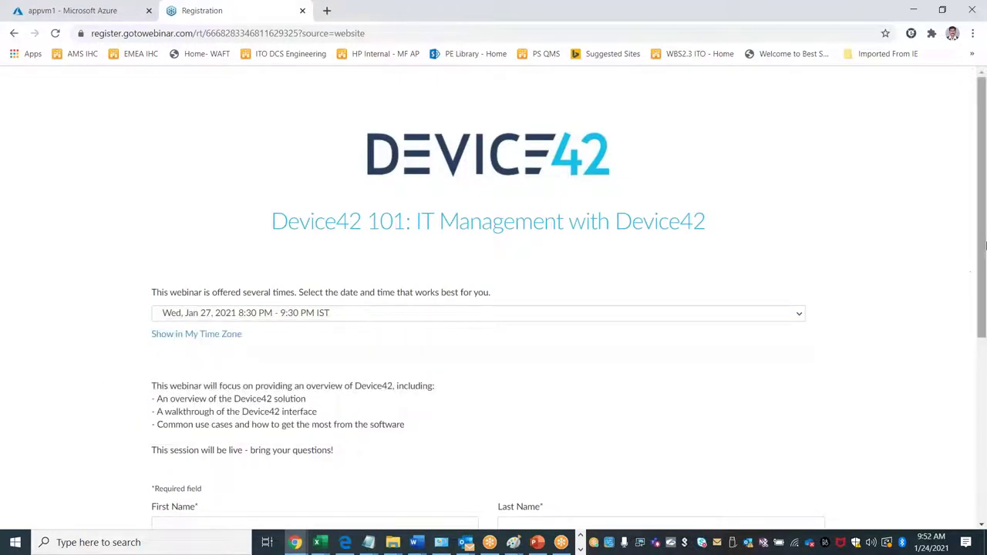
drag(983, 250, 984, 276)
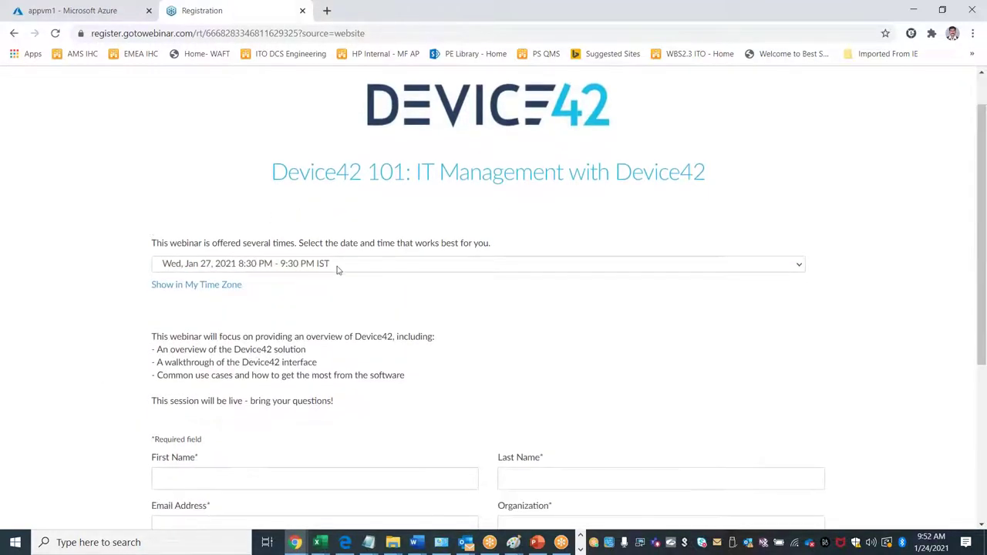
click(302, 11)
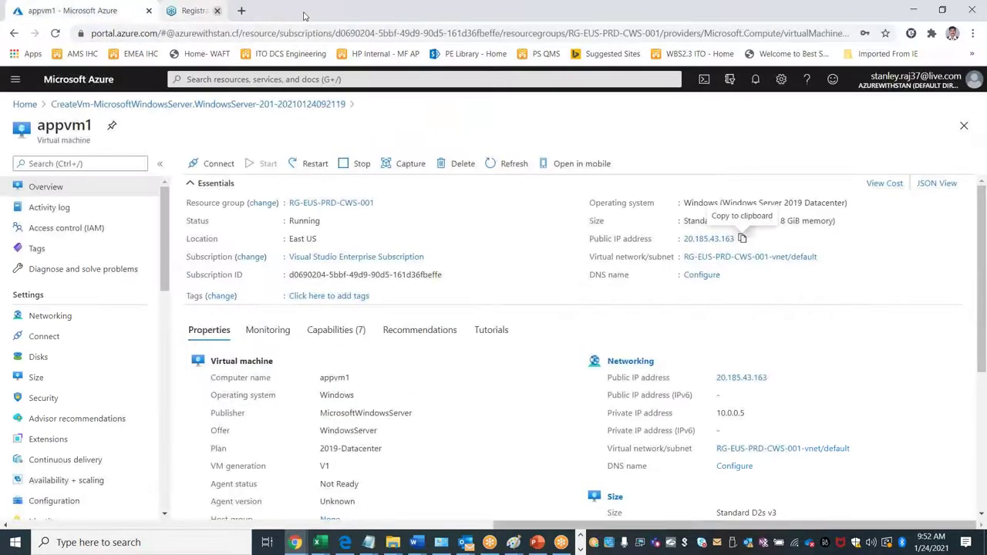
key(alt+Tab)
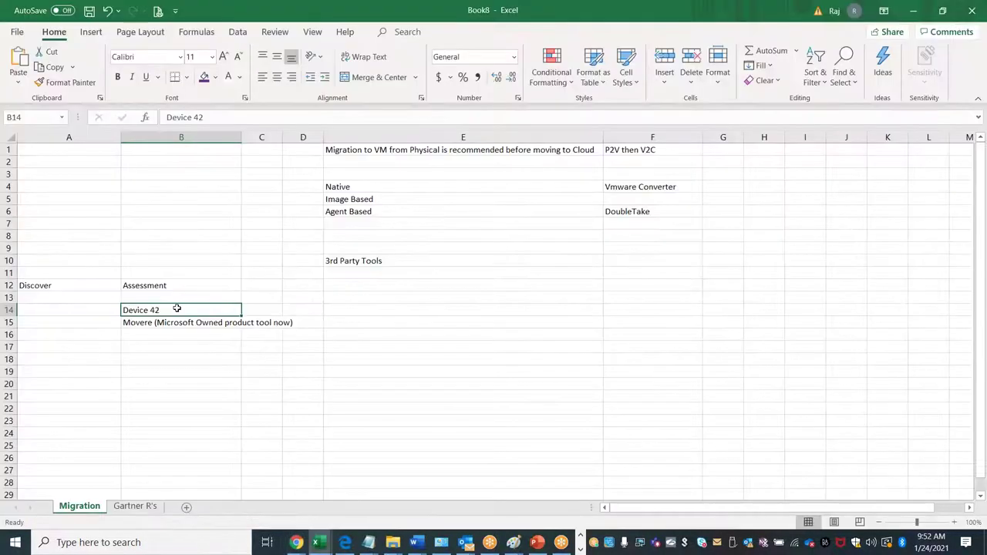
click(139, 247)
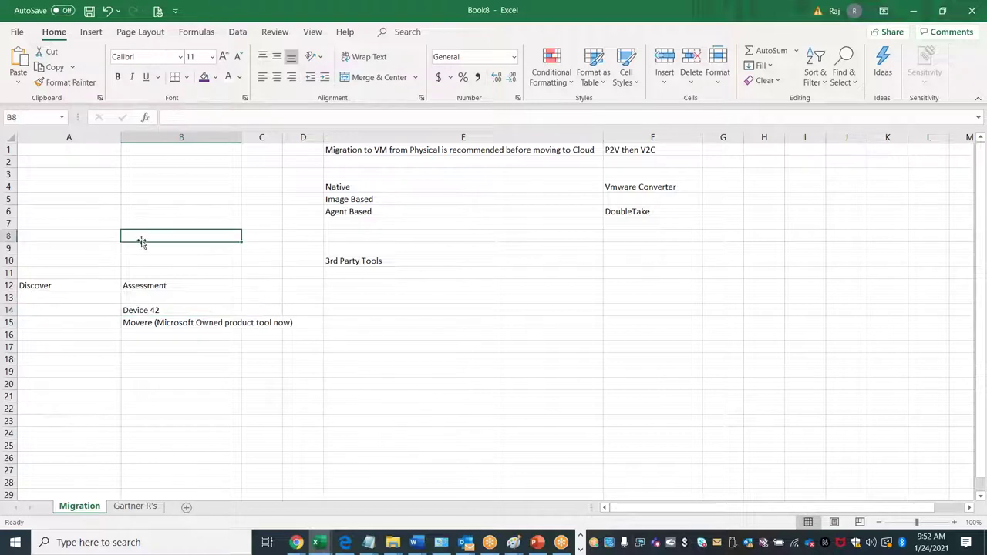
double_click(138, 247)
key(ctrl+v)
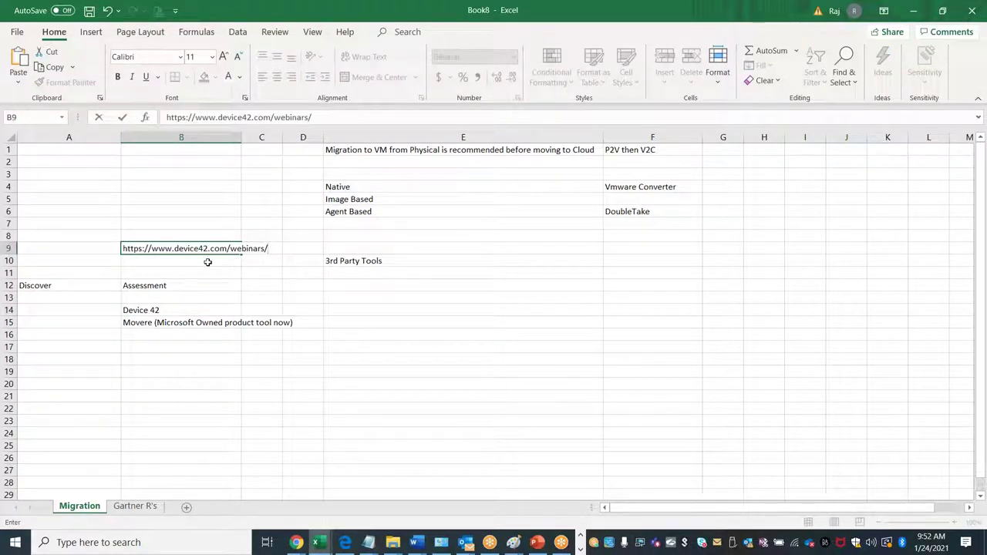
click(162, 310)
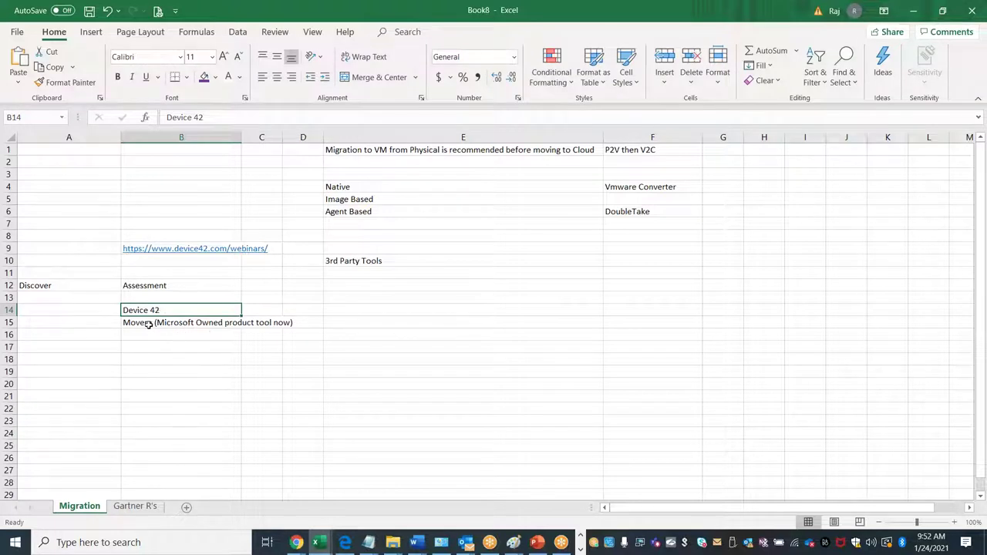
double_click(148, 324)
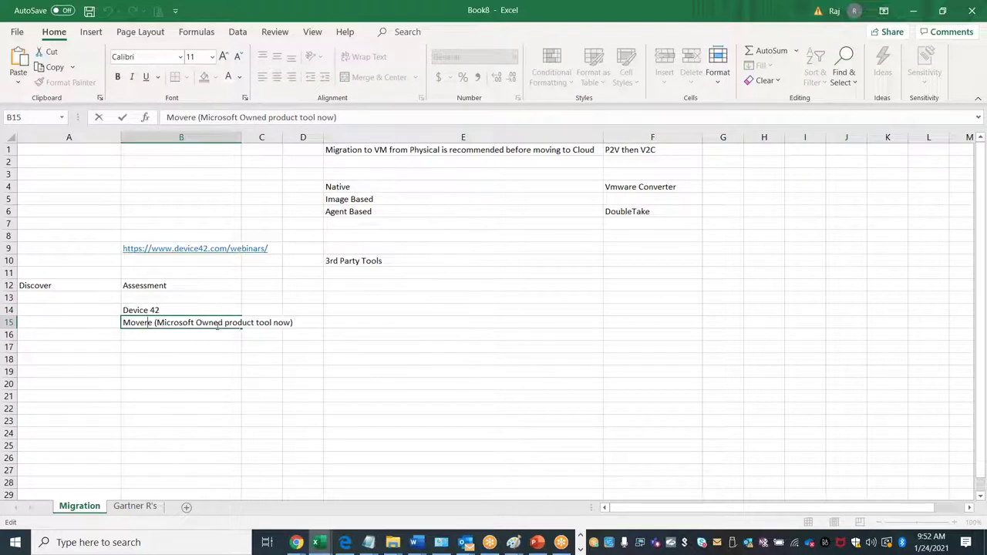
List Cloudamize, Corrent Tech, Unify Cloud, VROPS and Turbonomics in B16:B20.
key(Return)
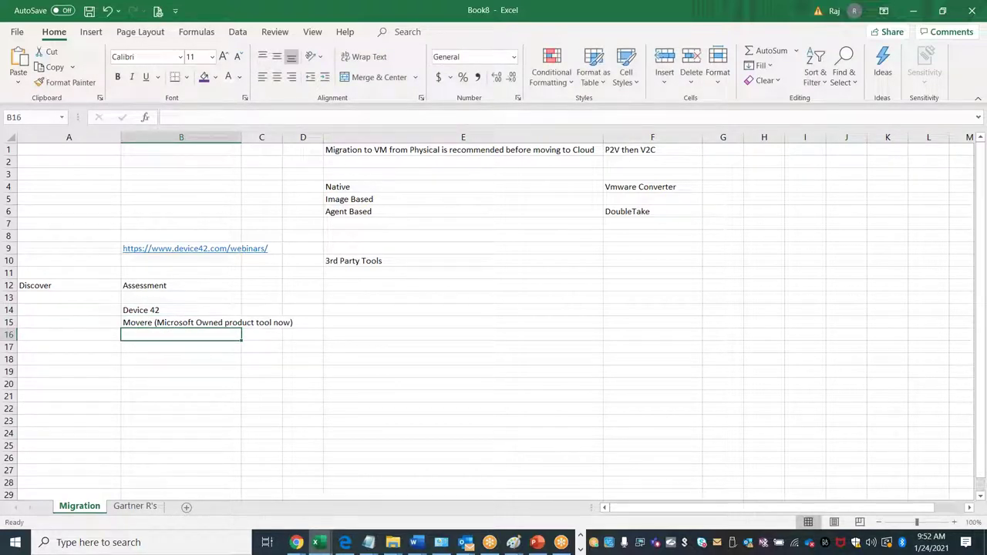
text(Clouda)
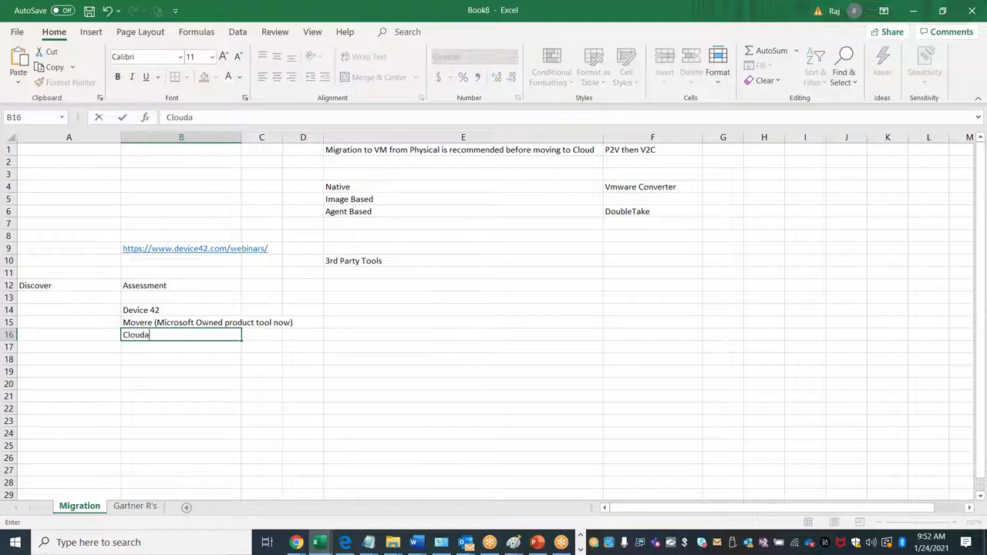
text(mize)
key(Return)
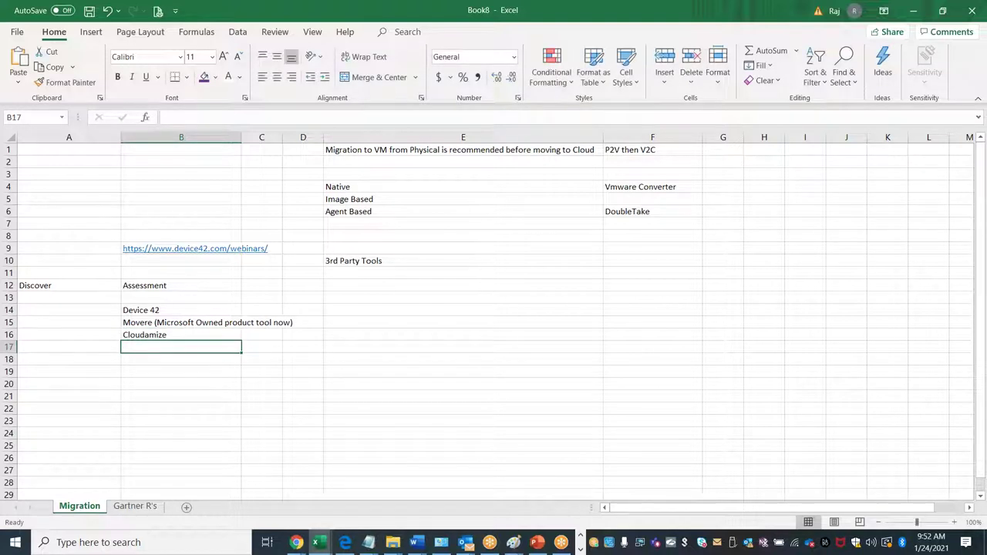
text(Corrent Tech)
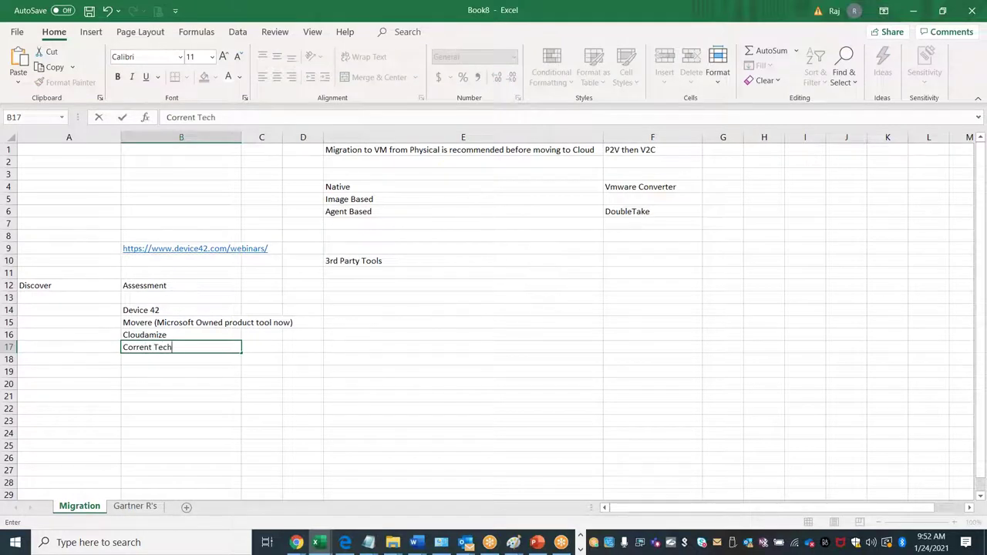
key(Return)
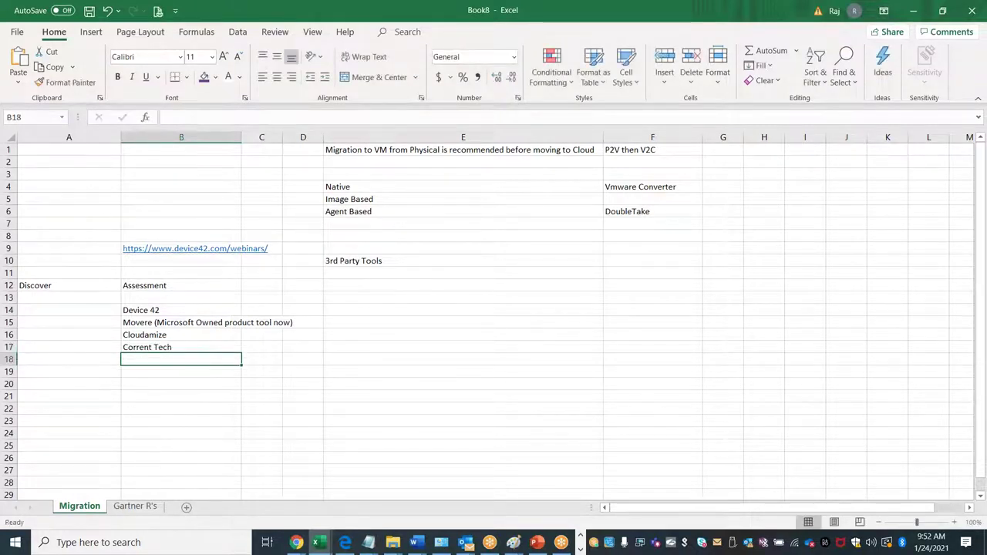
text(Unify Cloud)
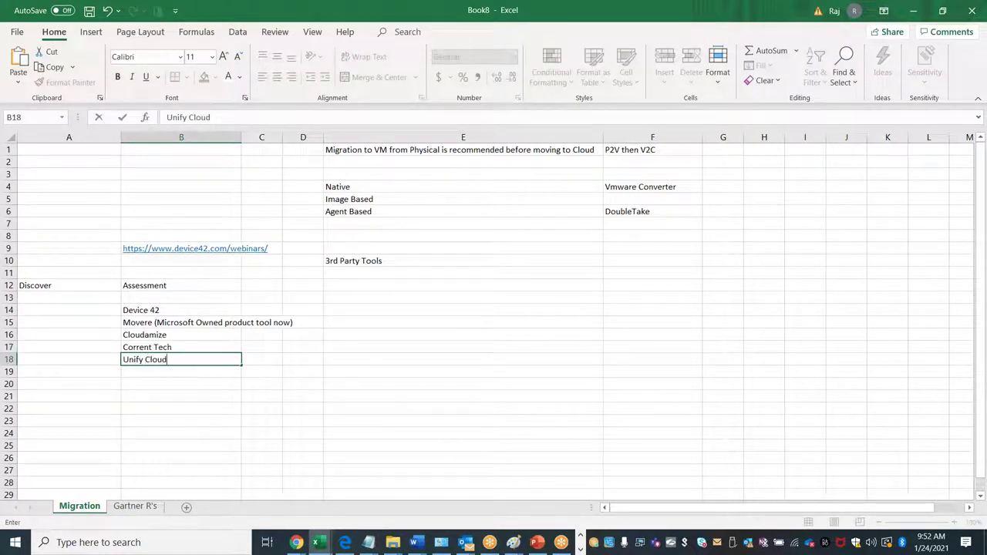
key(Return)
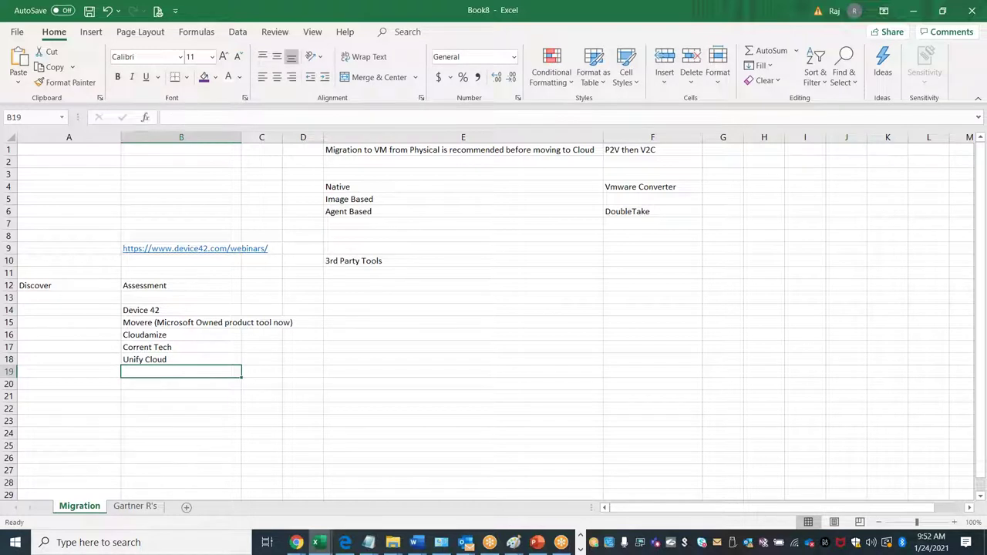
text(VROPS)
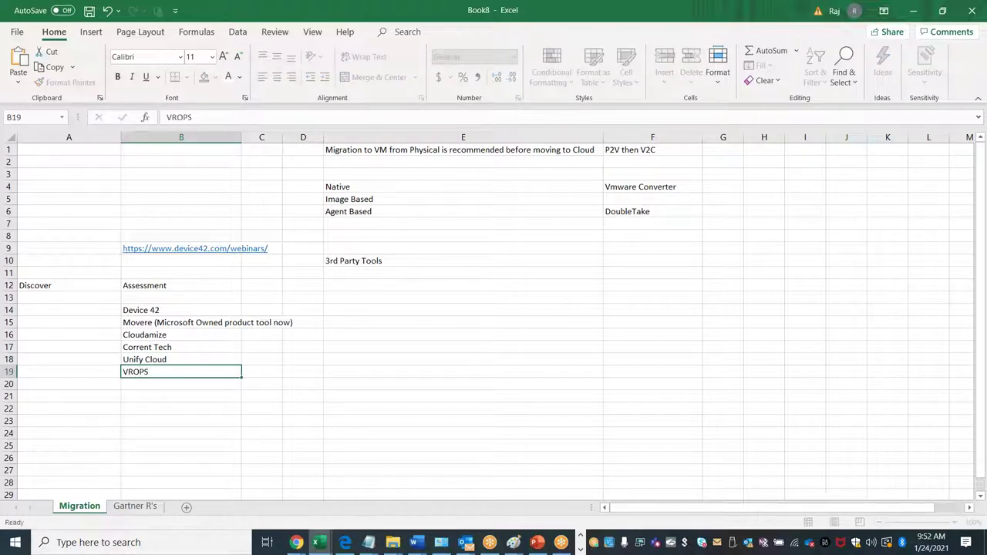
key(Return)
text(Turbonomics)
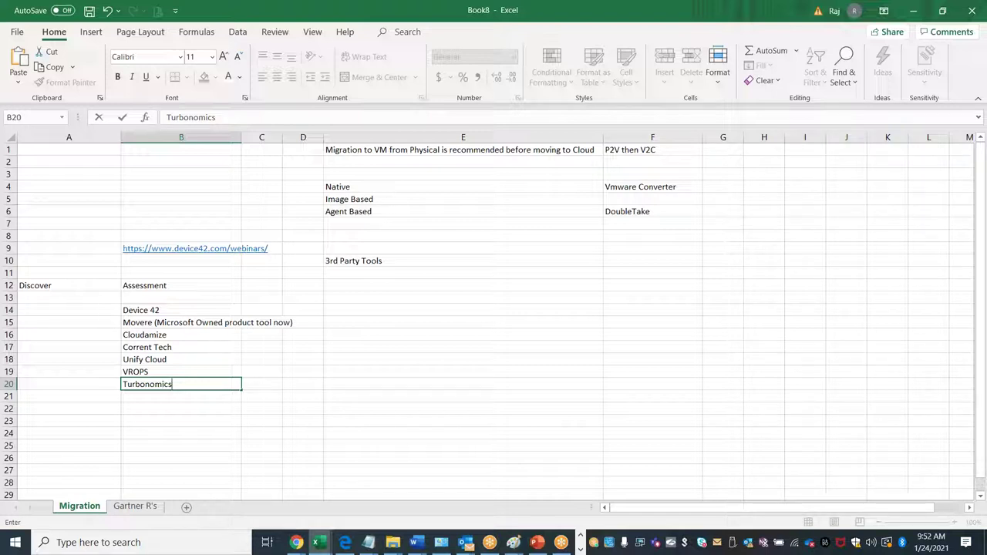
click(158, 324)
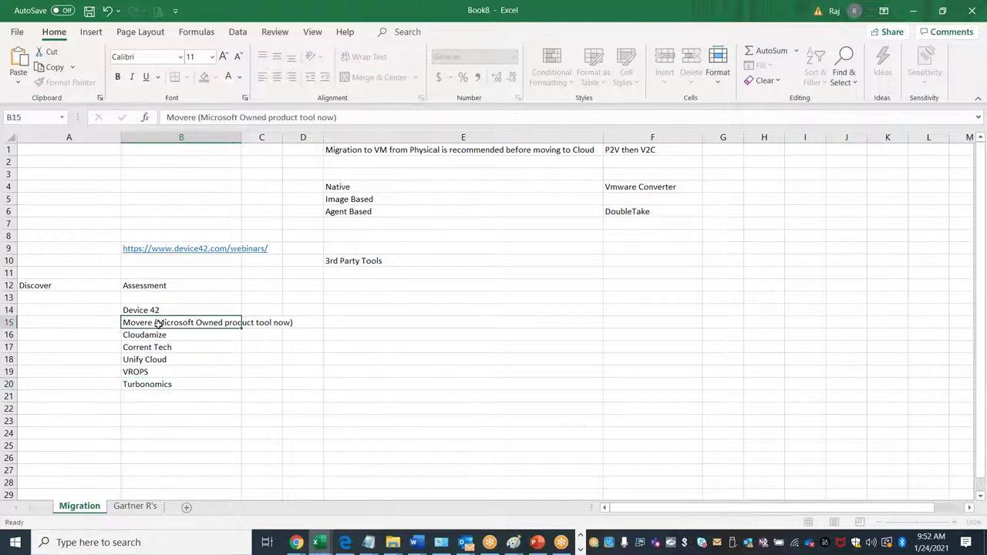
drag(175, 340, 170, 385)
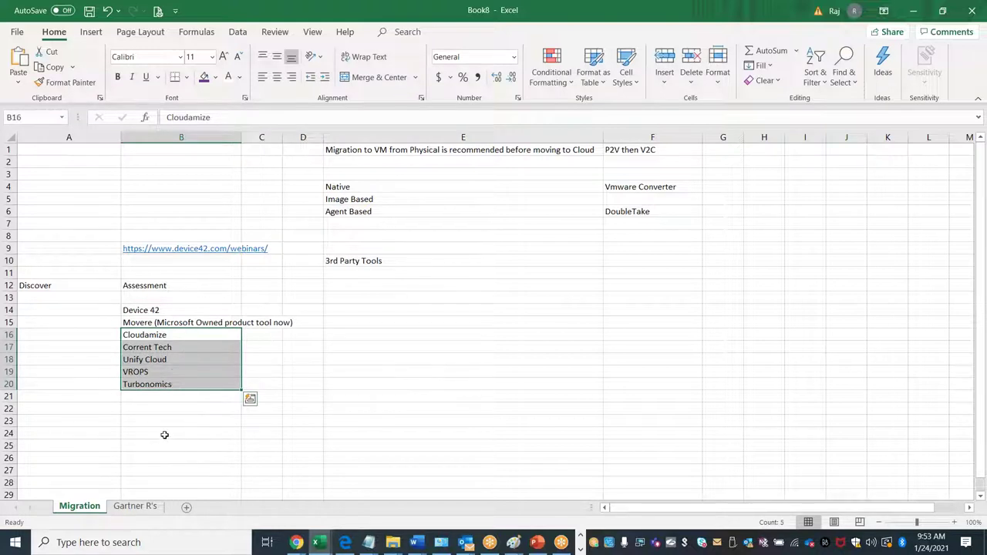
Add CLOUDSCAPE (RISC Networks) in B23 and CLOUDMAPPER (Science Logic) in B24.
click(164, 417)
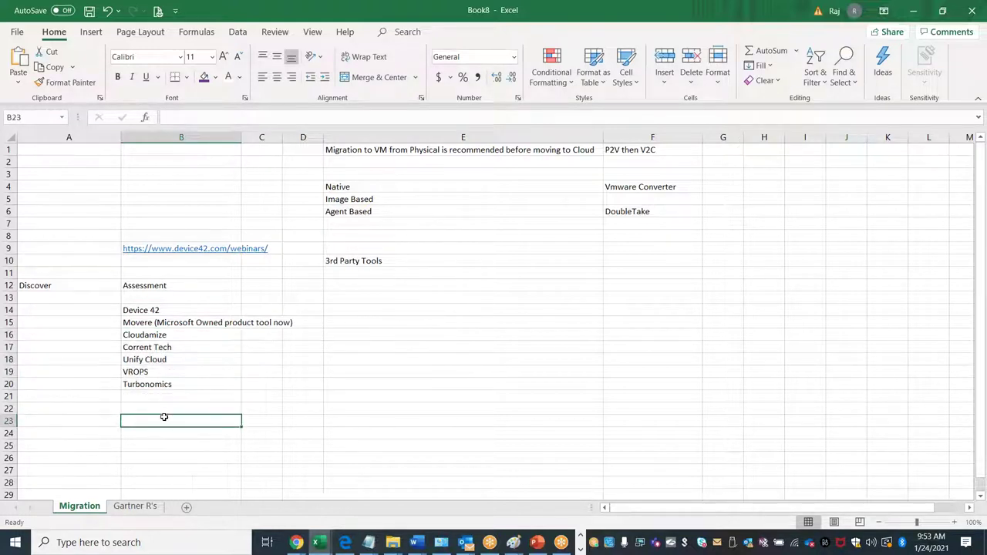
text(CLOUD)
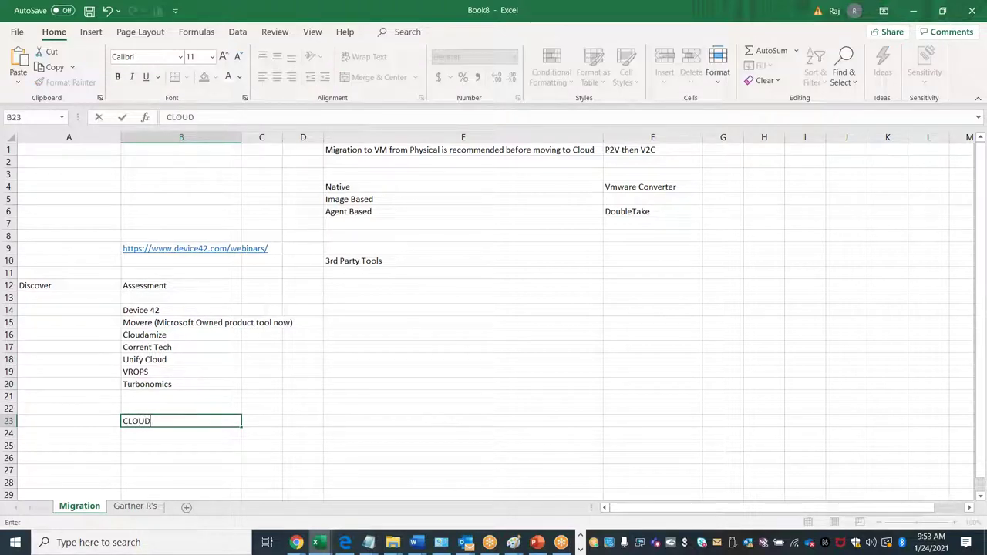
text(SCAPE)
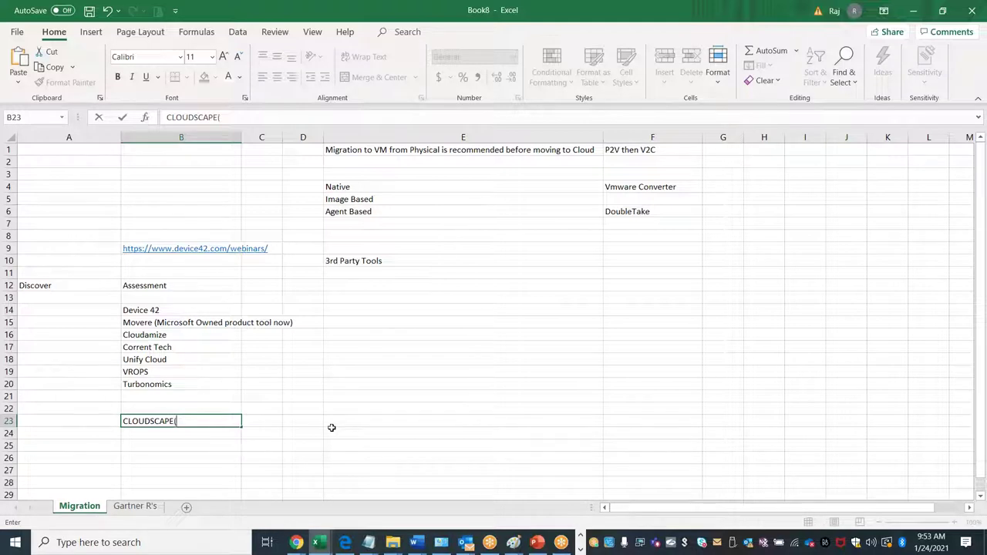
text(((RISC Netow)
key(BackSpace)
key(BackSpace)
text(works)
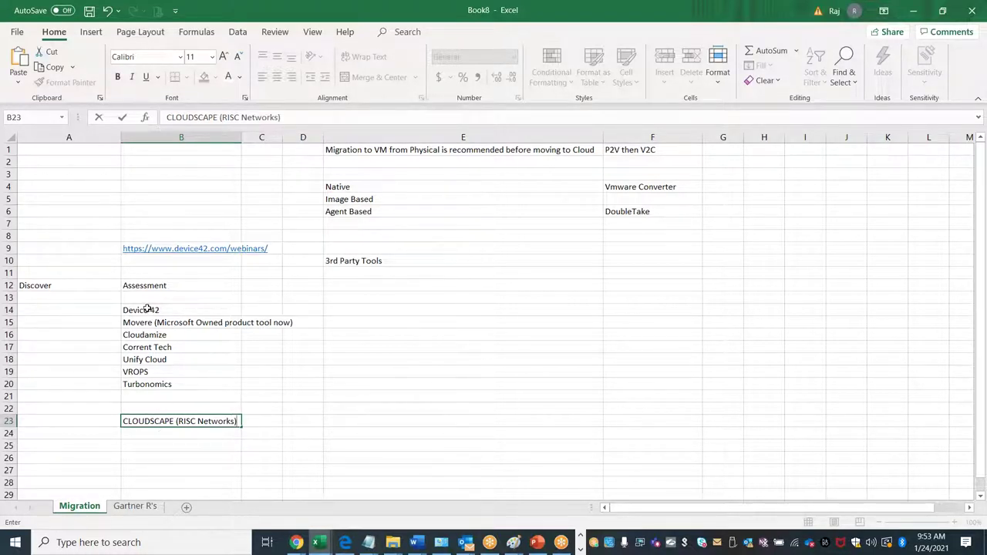
key(Return)
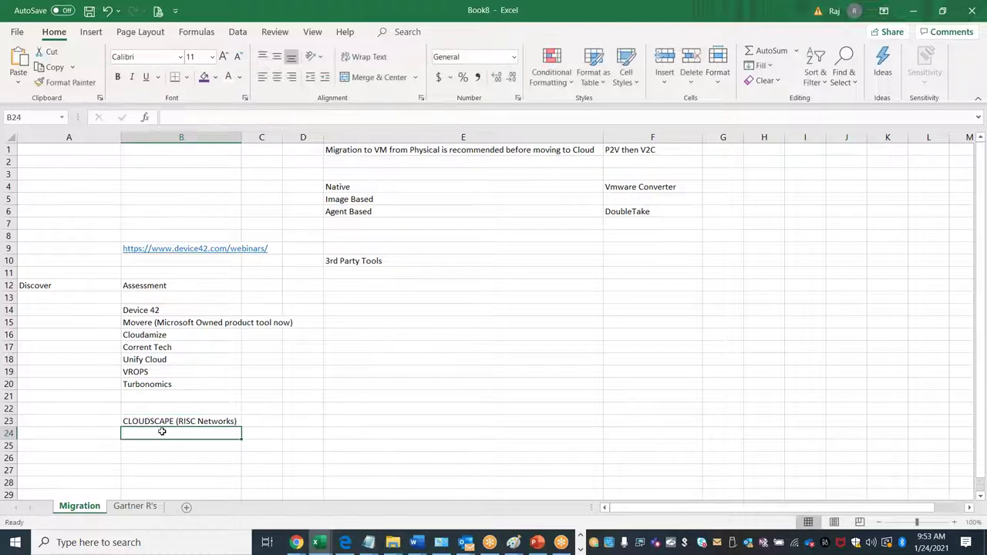
text(CLOUDMAPPER)
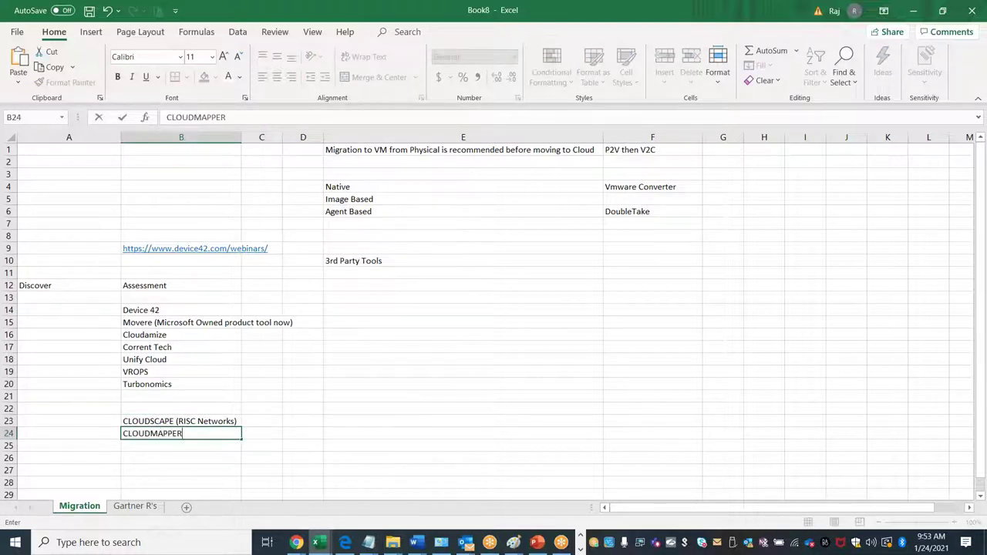
text( (Science Logic)
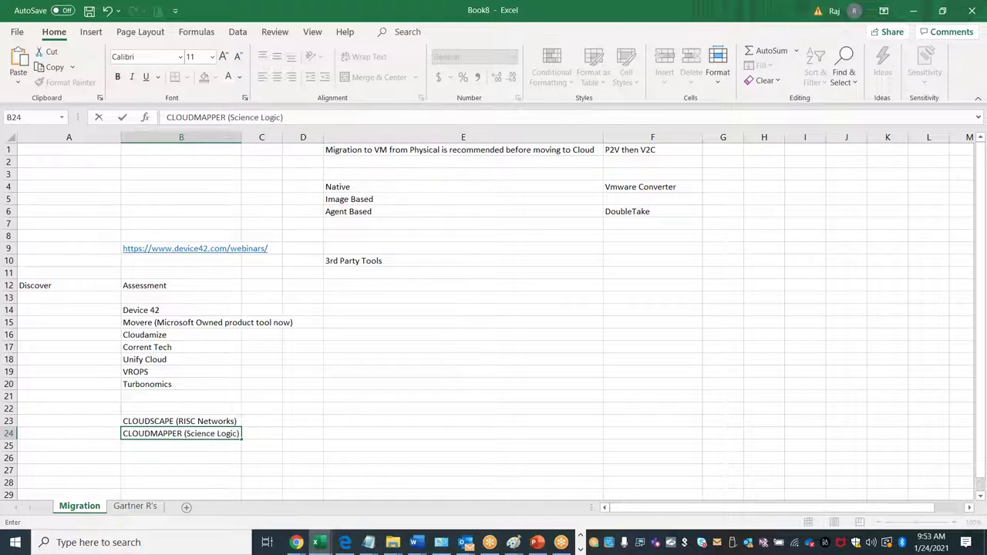
click(152, 307)
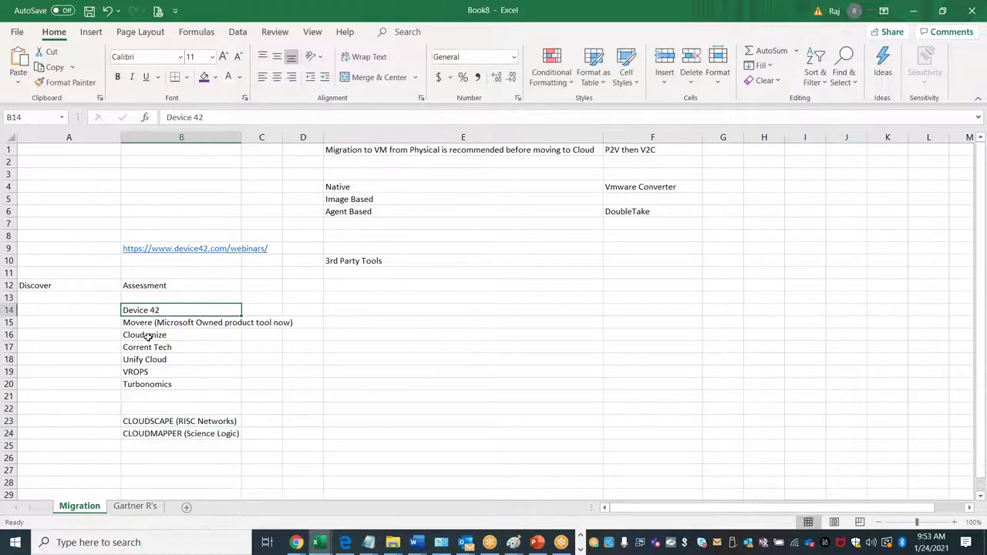
Give the Discover and Assessment headers in A12:B12 a purple fill, centred horizontally and vertically.
drag(150, 317, 151, 445)
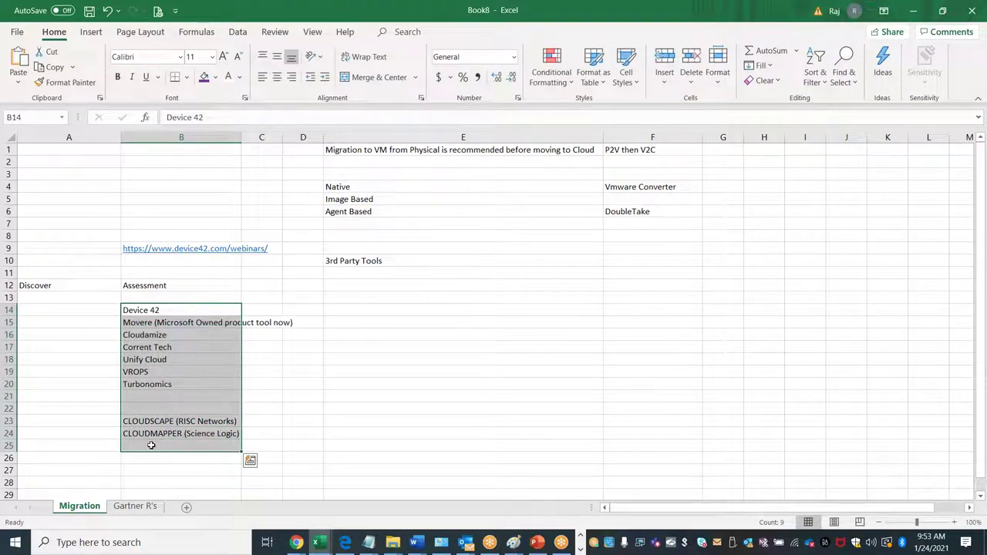
click(158, 308)
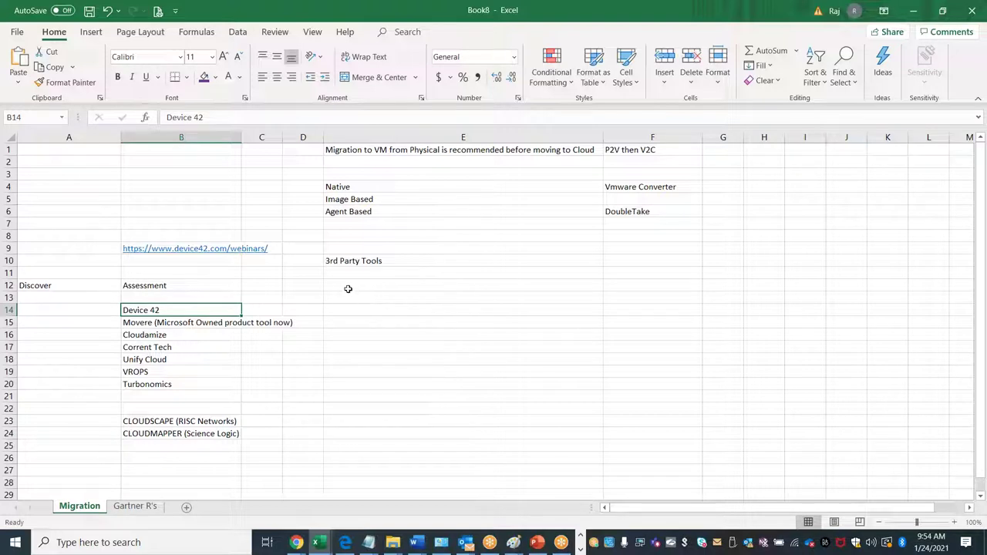
drag(57, 290, 167, 285)
click(205, 78)
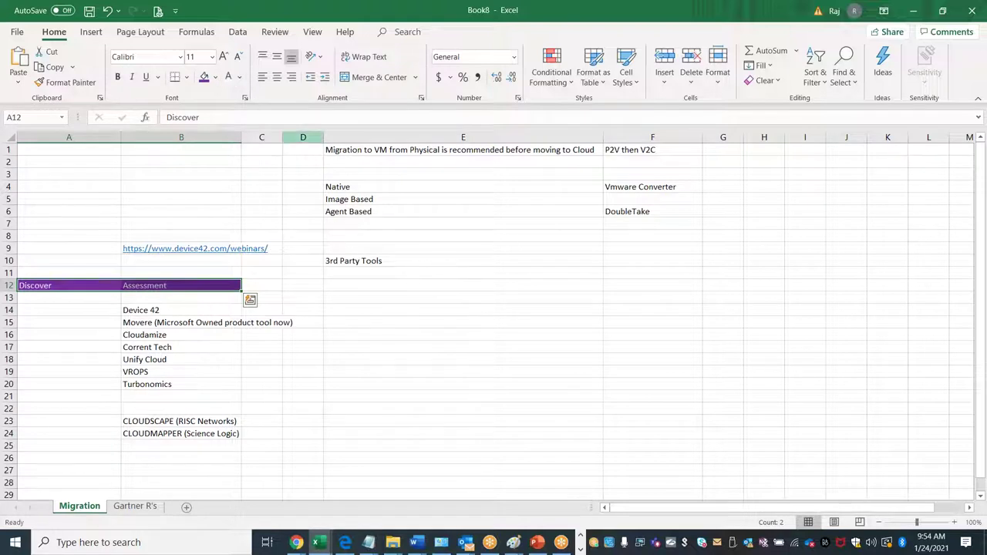
click(276, 77)
click(275, 60)
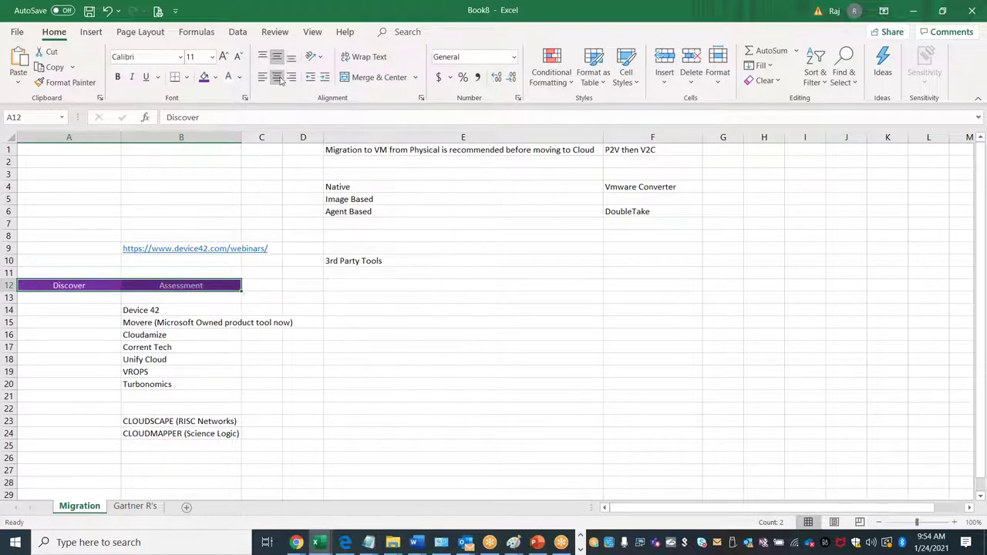
click(352, 287)
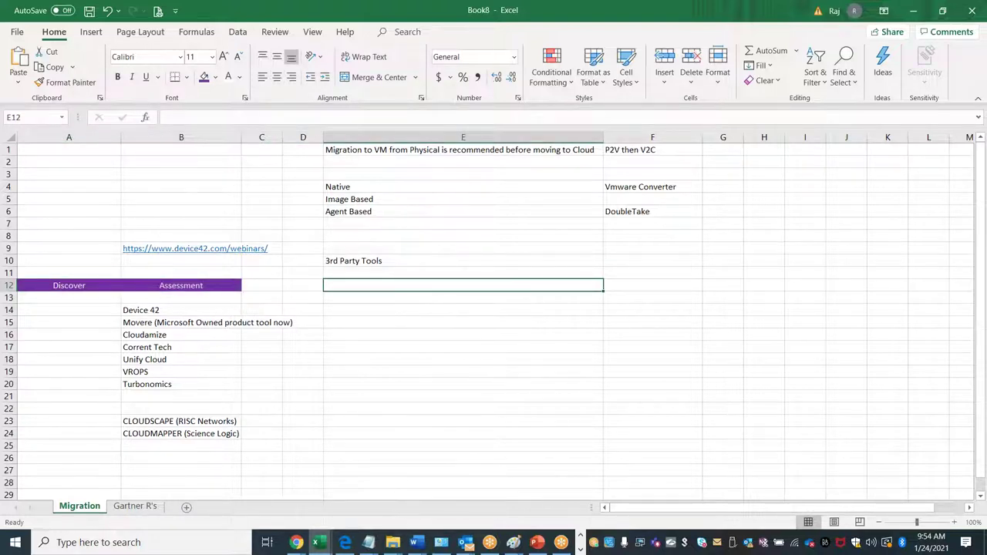
Enter Migration in E12 with CLOUDENDURE and Server Migration Service in E13:E14.
text(Migration)
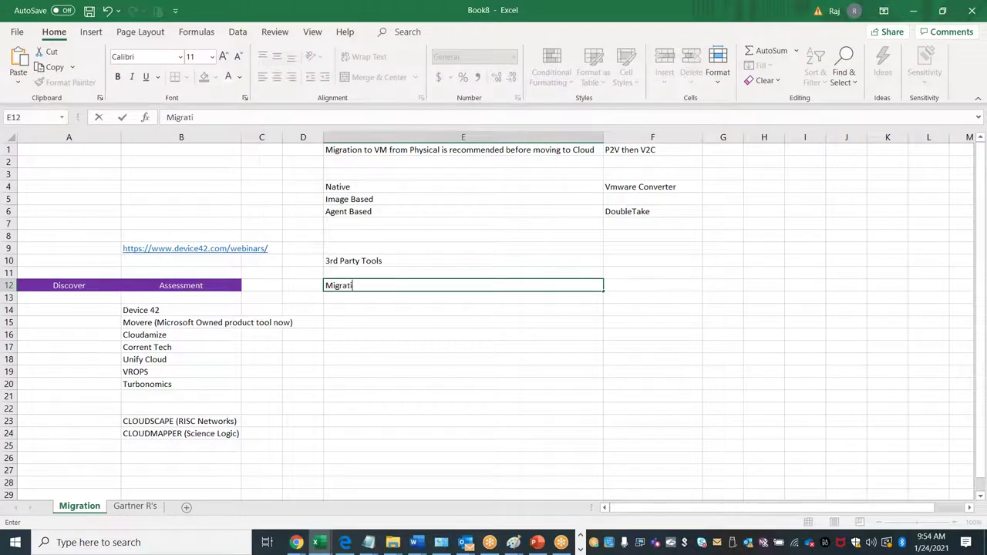
click(396, 374)
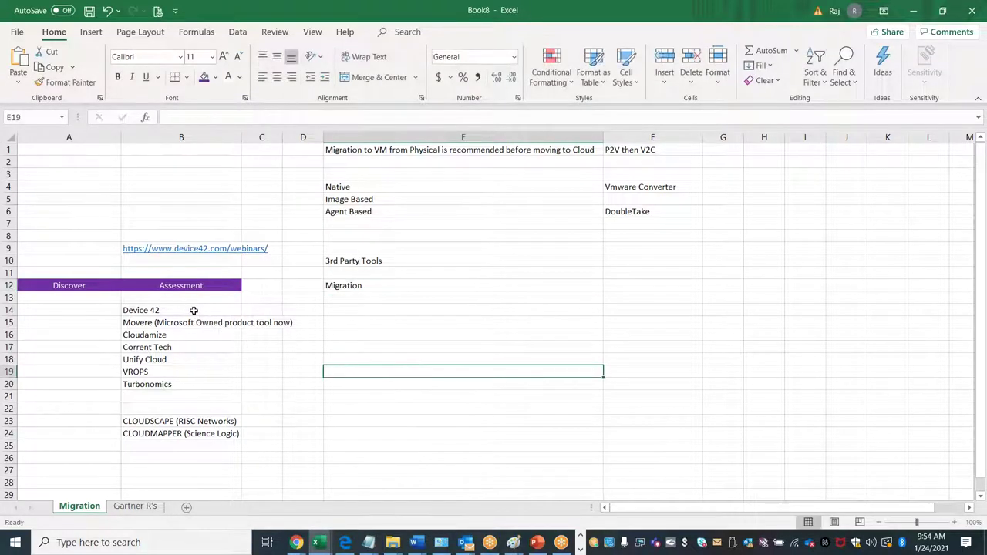
click(194, 311)
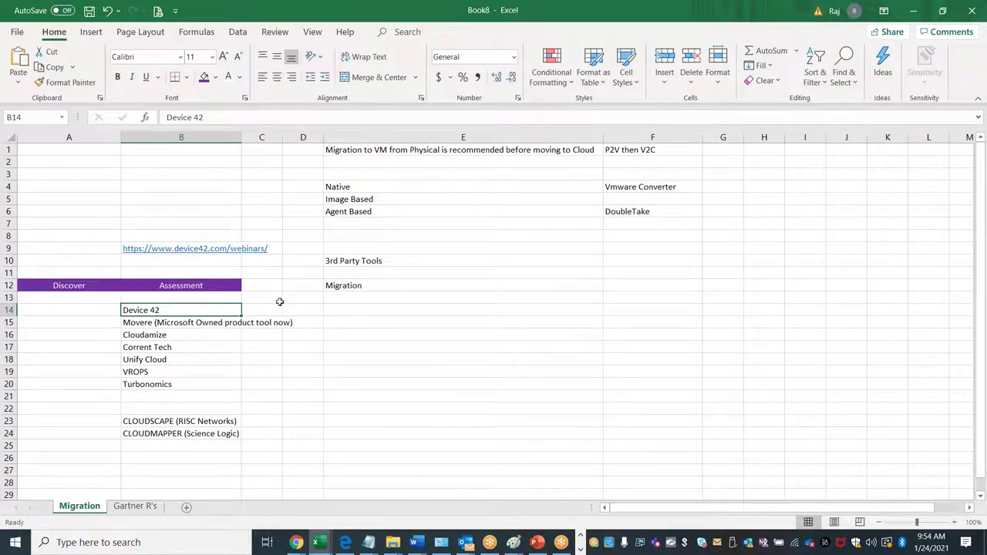
click(365, 301)
text(CLOUD)
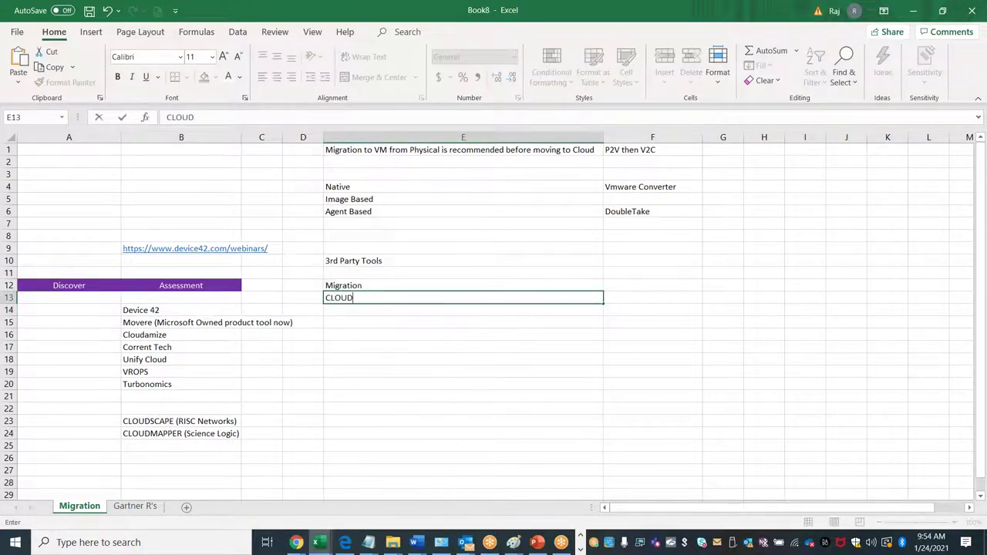
text(ENDURE)
key(Return)
text(SMS)
key(BackSpace)
key(BackSpace)
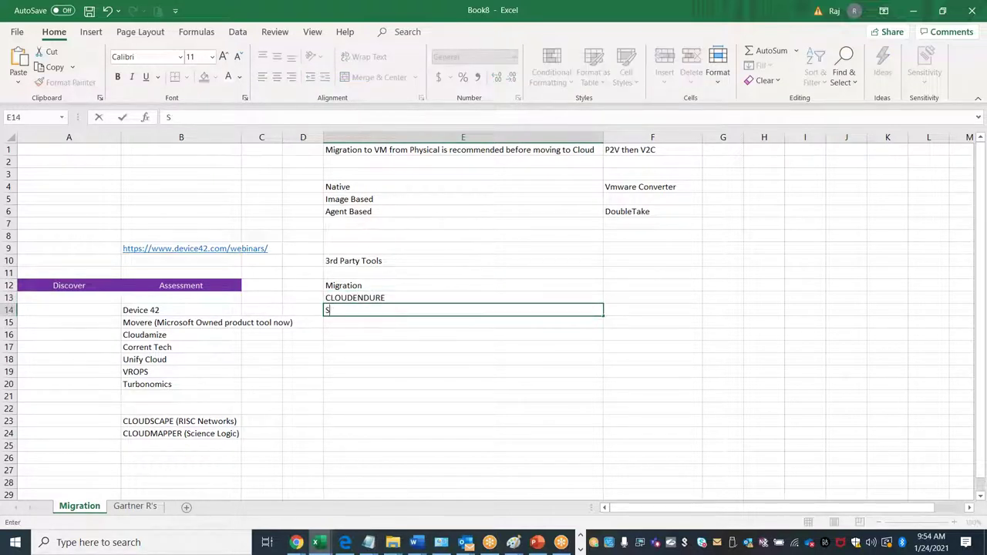
key(BackSpace)
text(Server Migration Service)
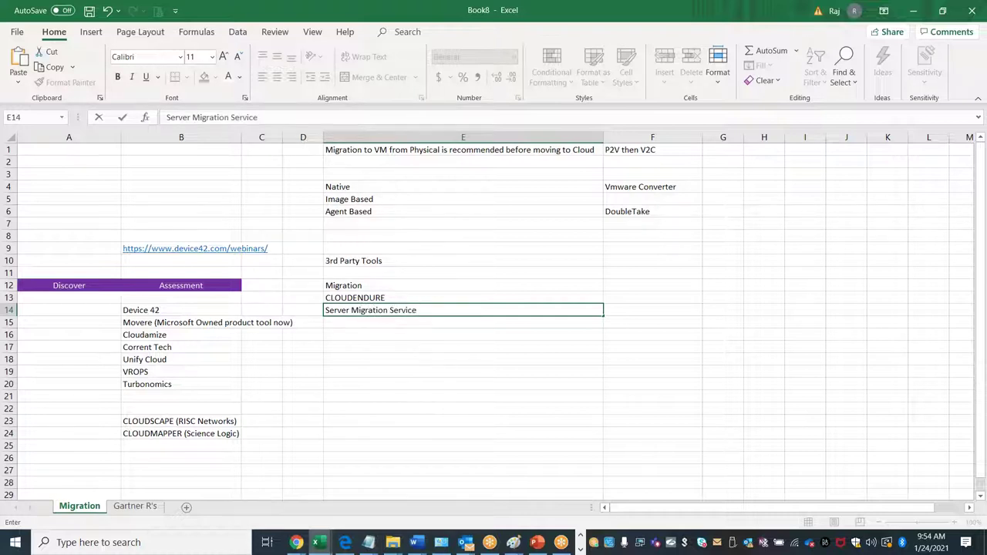
click(351, 187)
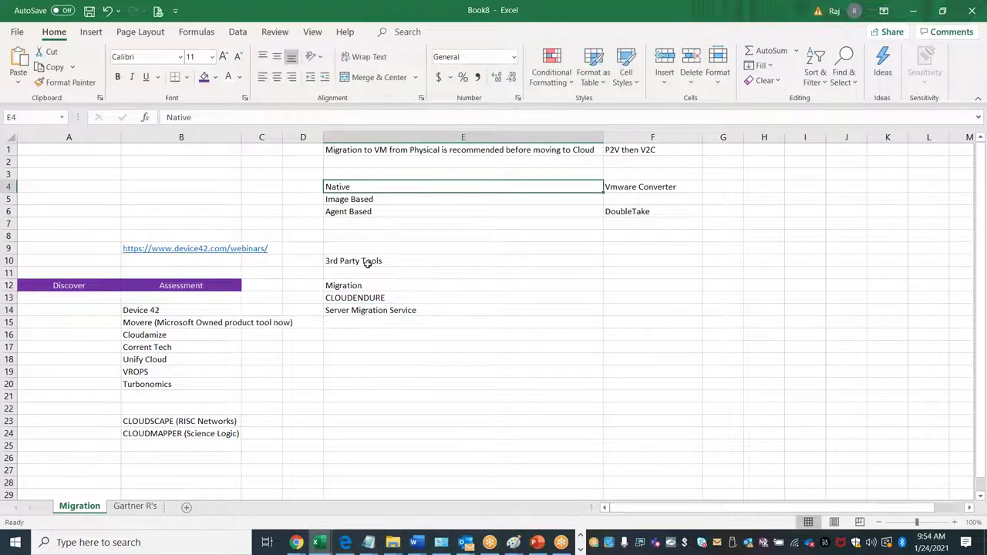
Add ZERTO in E15 and make the Migration header purple and centred.
click(360, 299)
drag(357, 202, 358, 212)
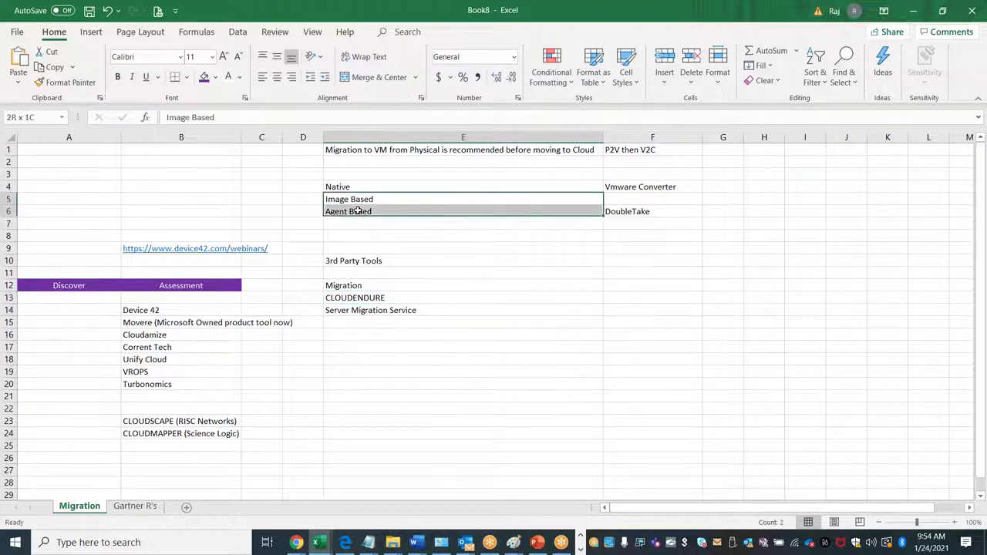
click(351, 298)
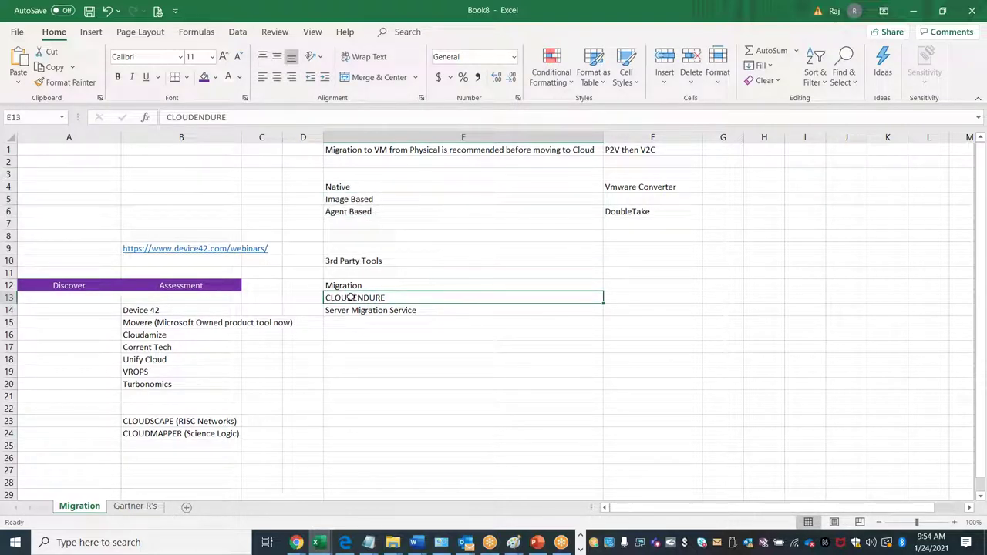
click(358, 323)
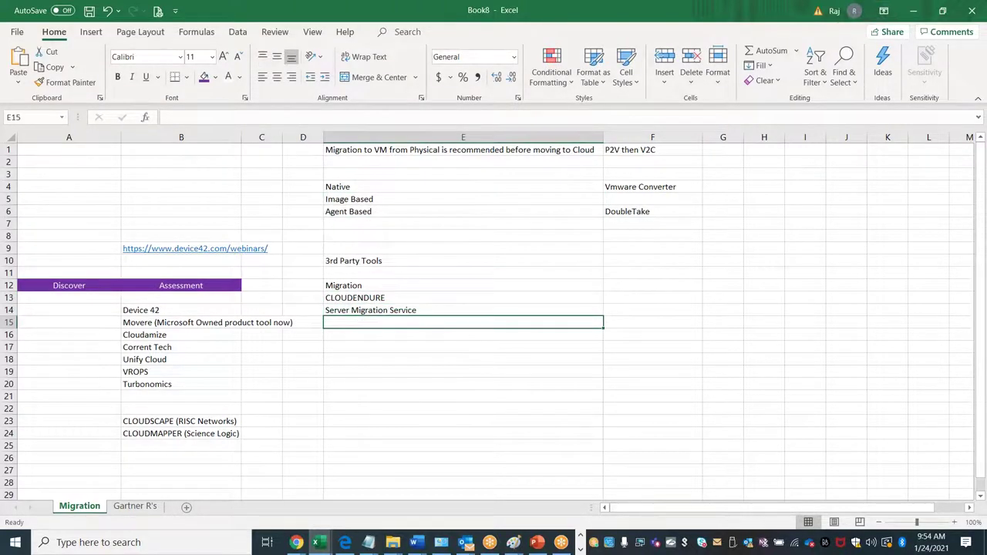
text(ZERTO)
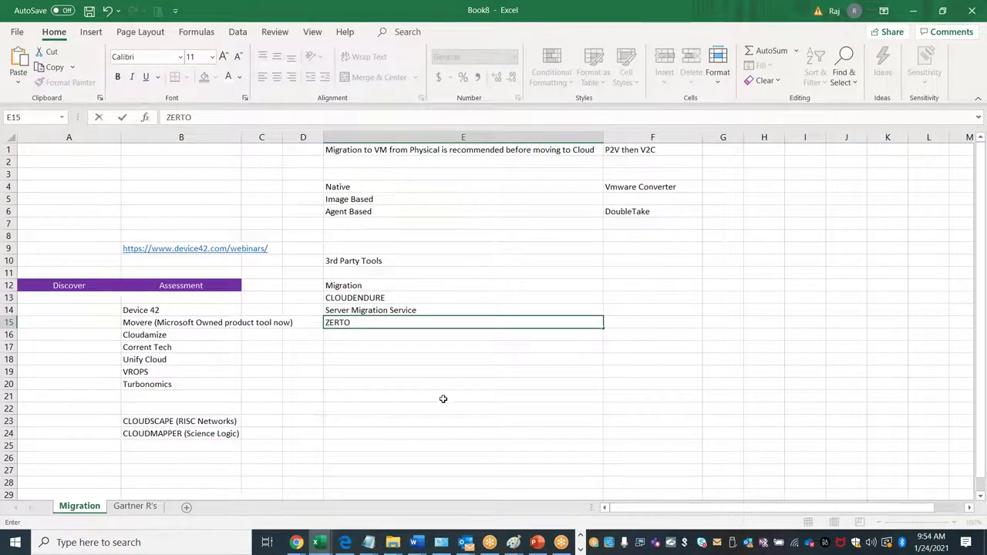
click(444, 399)
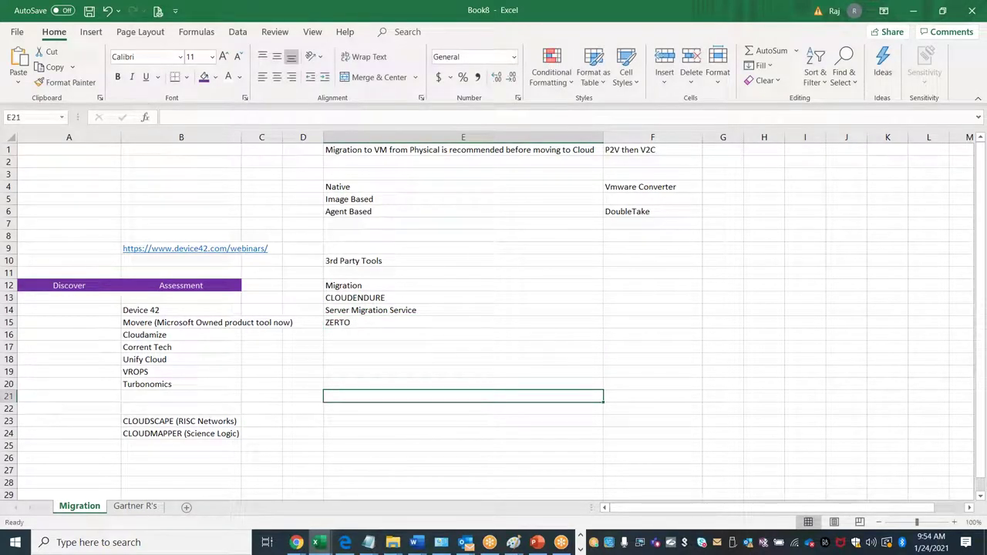
click(383, 282)
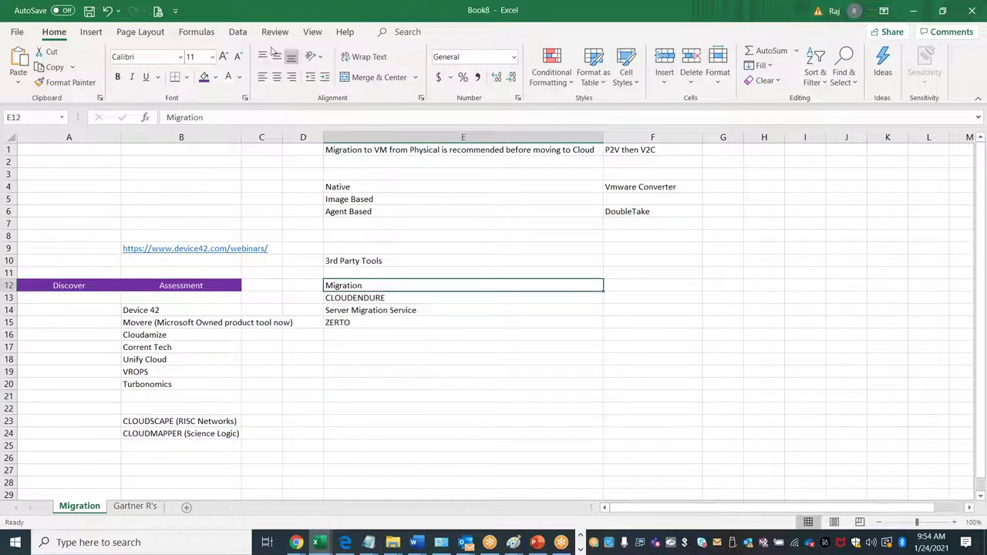
click(204, 76)
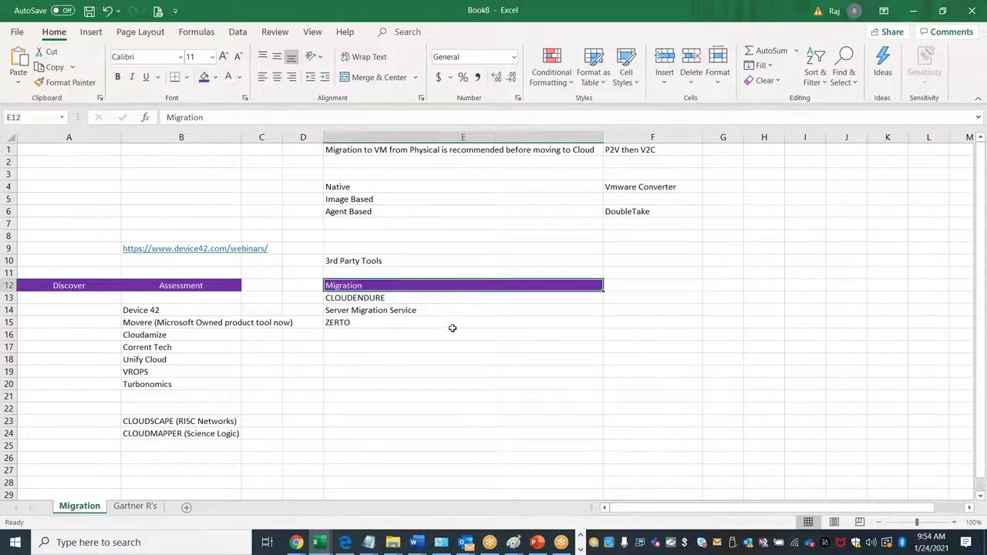
click(276, 76)
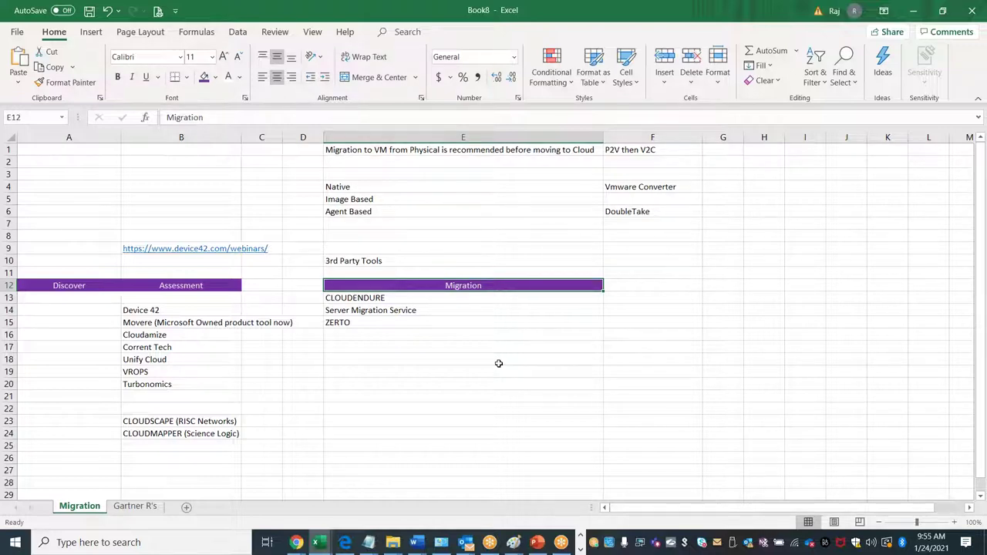
Maximize Internet Explorer on the remote desktop and finish first-run setup without recommended settings.
key(alt+Tab)
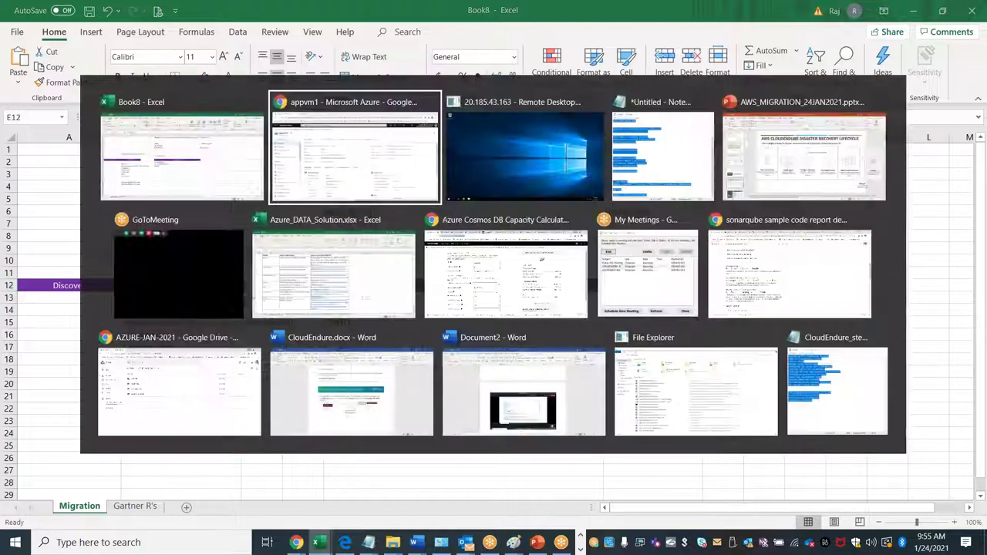
key(alt+Tab)
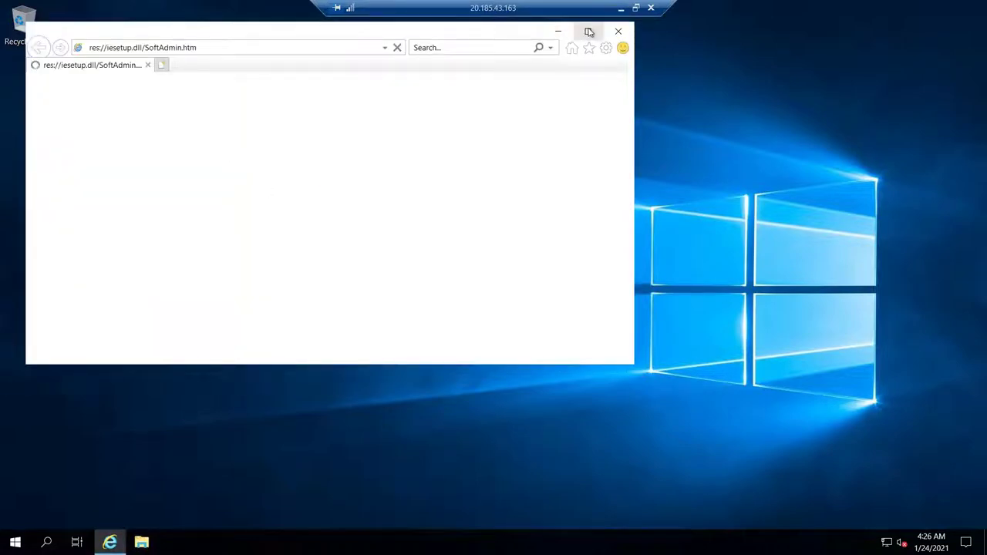
click(590, 32)
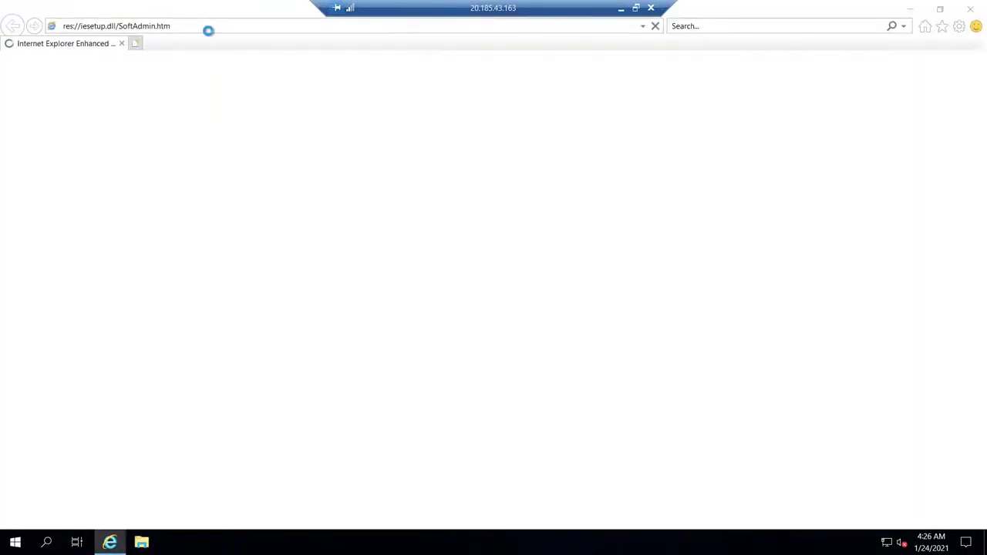
click(468, 280)
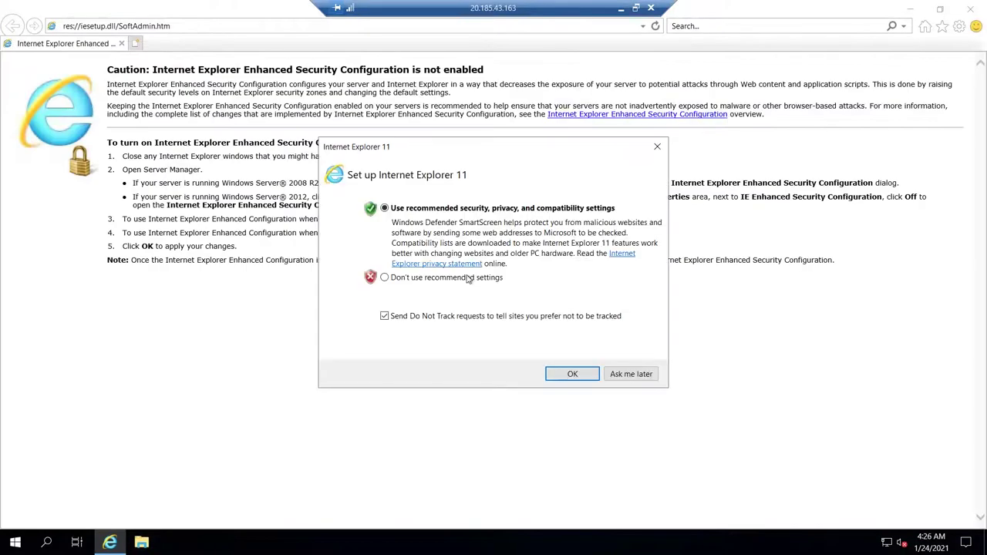
click(573, 374)
click(193, 29)
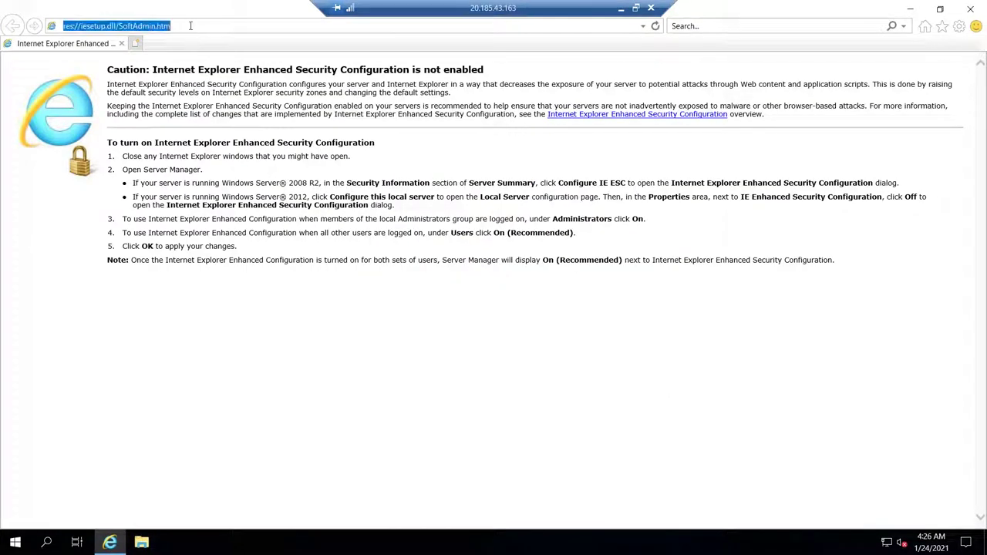
Search for the Google Chrome download, accept the terms and run the ChromeSetup.exe installer.
text(google chrome )
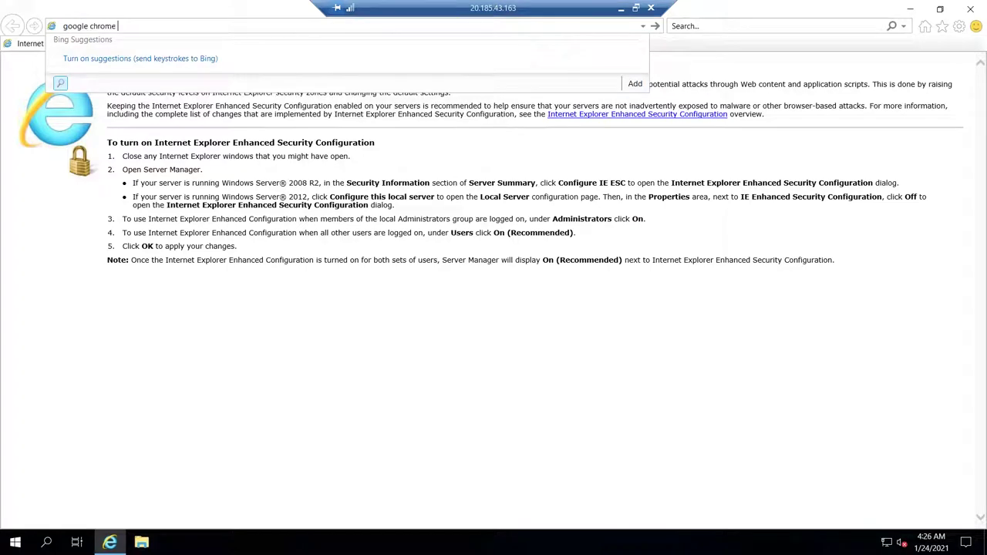
text(downlaod)
key(Return)
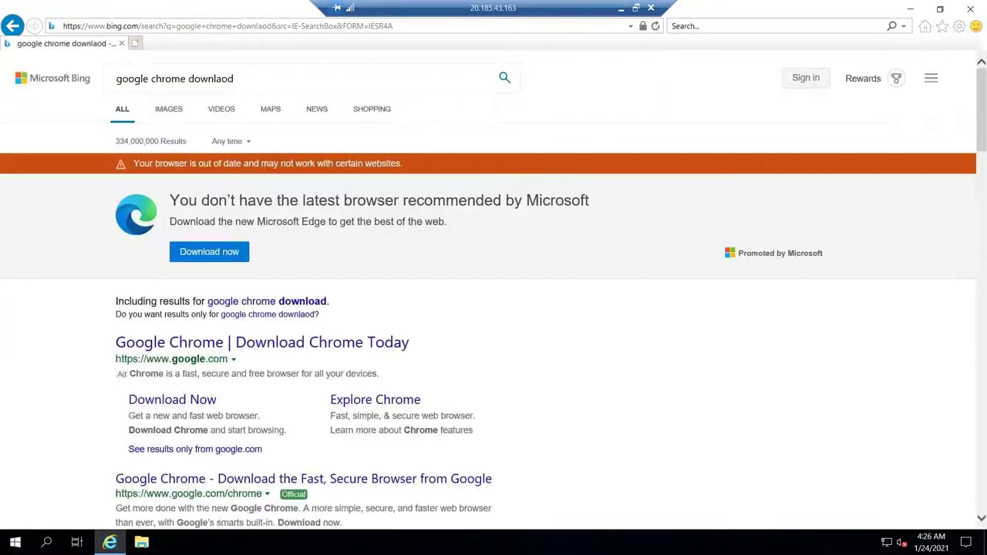
click(263, 342)
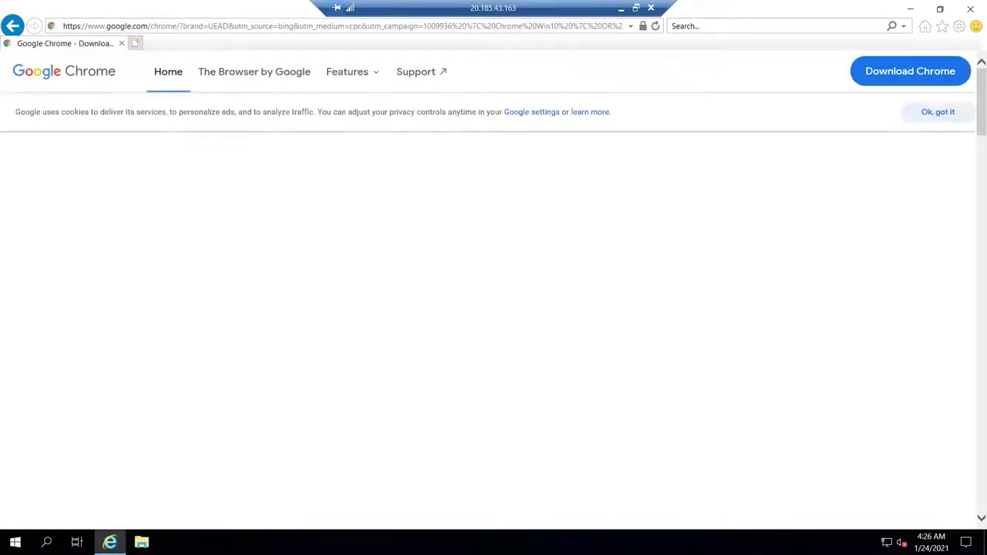
click(891, 81)
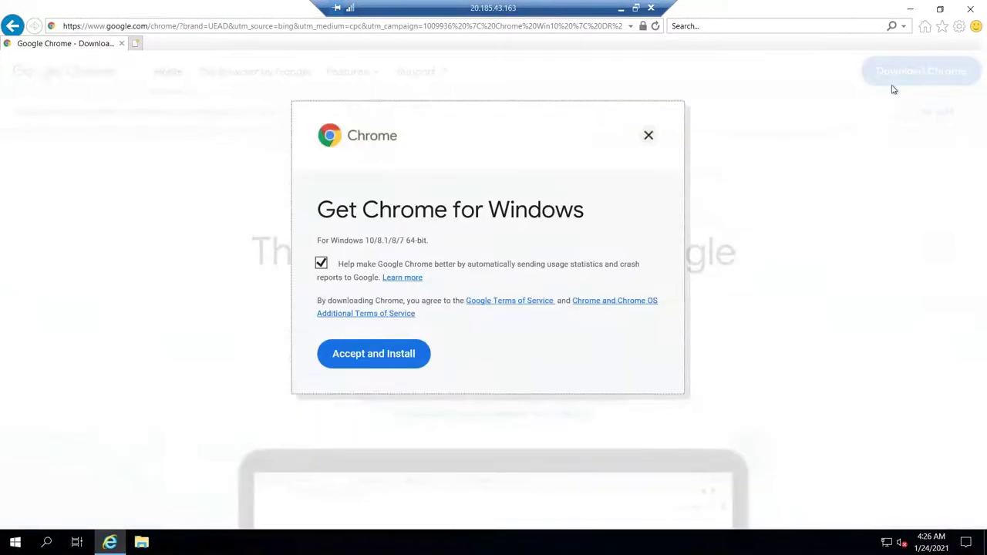
click(364, 362)
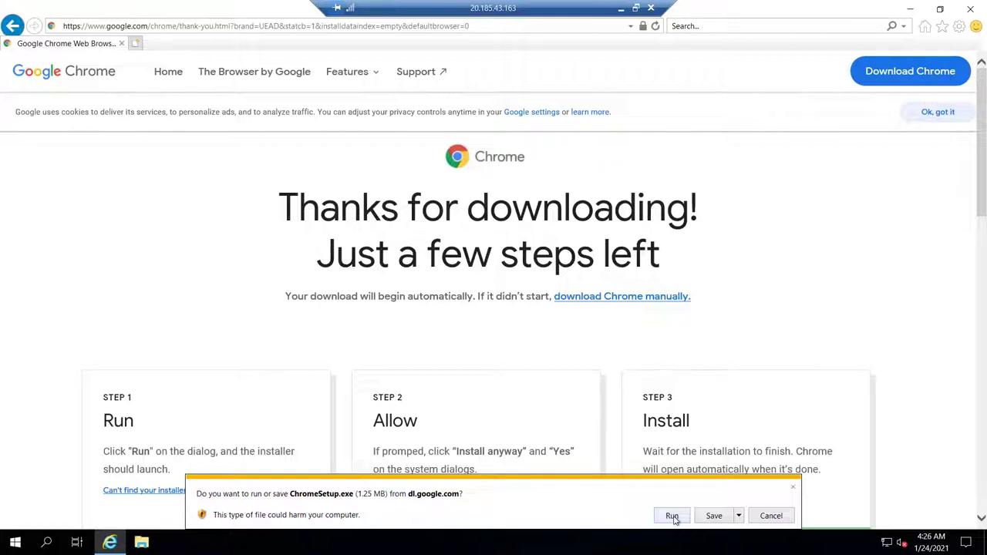
click(672, 517)
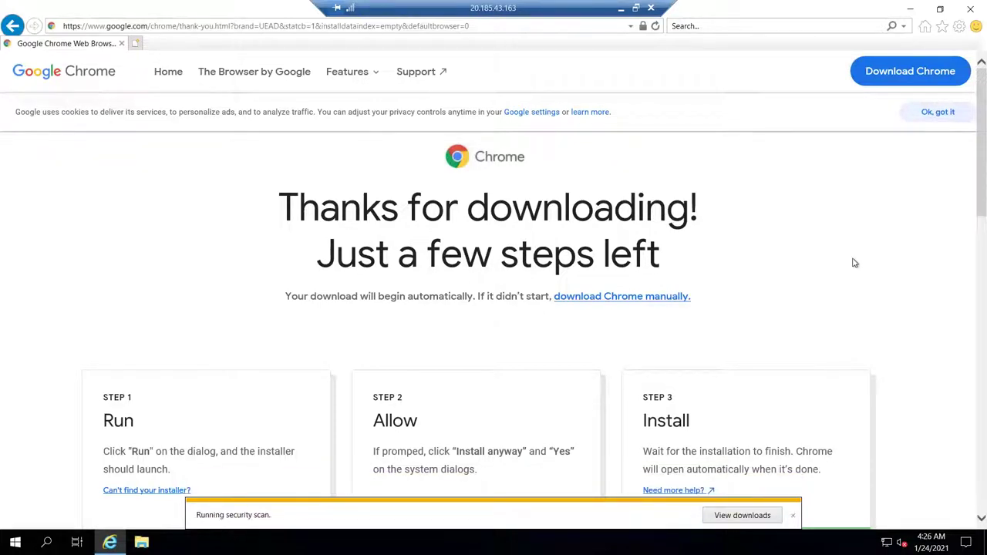
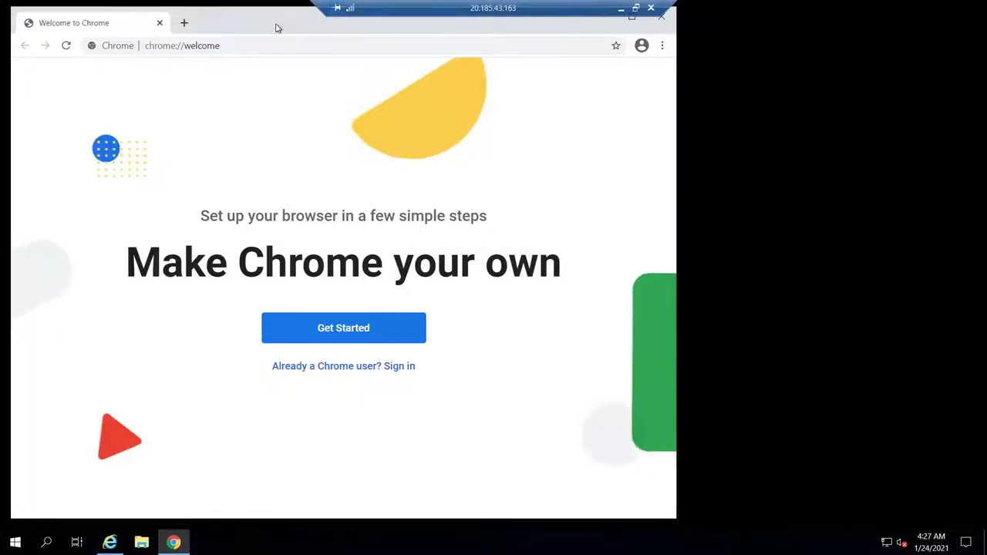
Maximize the Chrome window and go to aws.amazon.com.
double_click(278, 32)
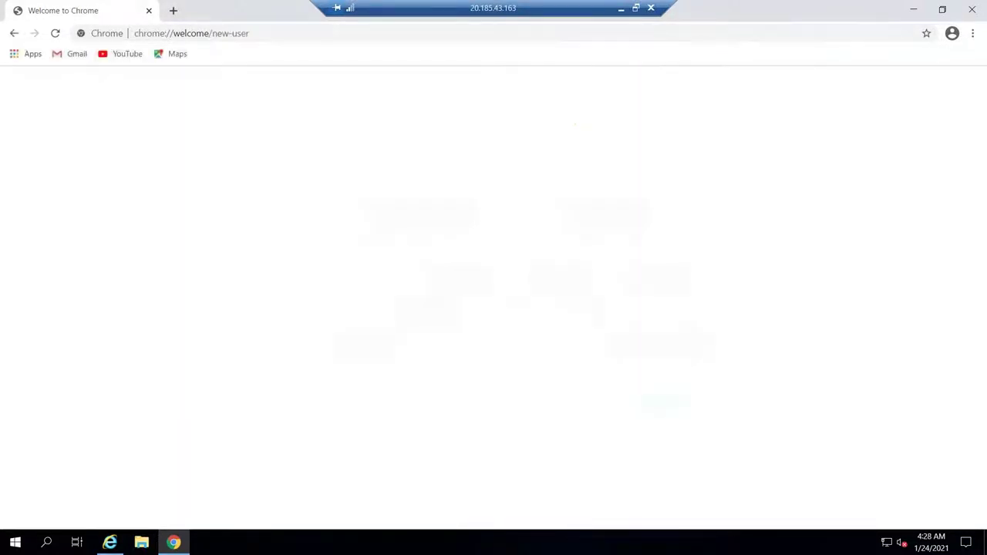
click(191, 34)
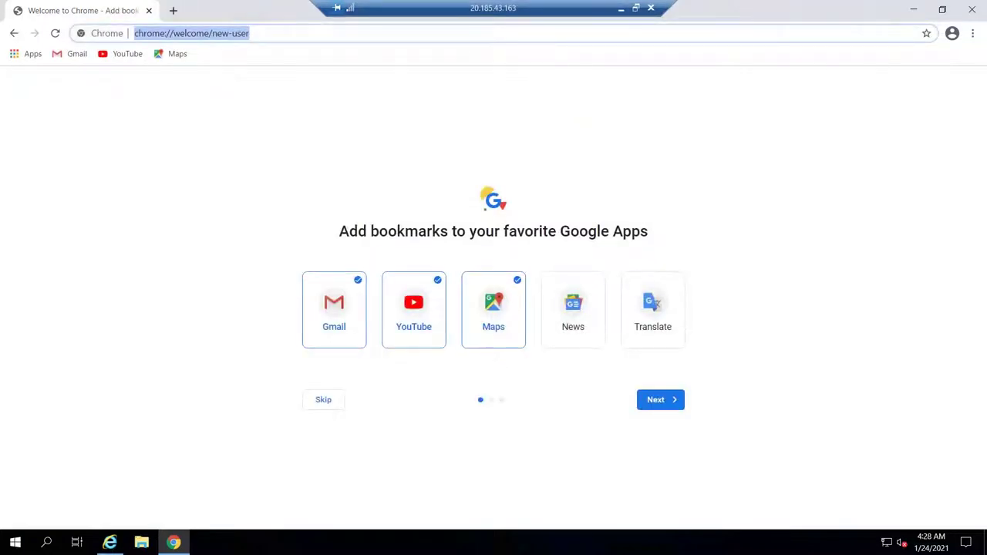
text(aws.amazon.com)
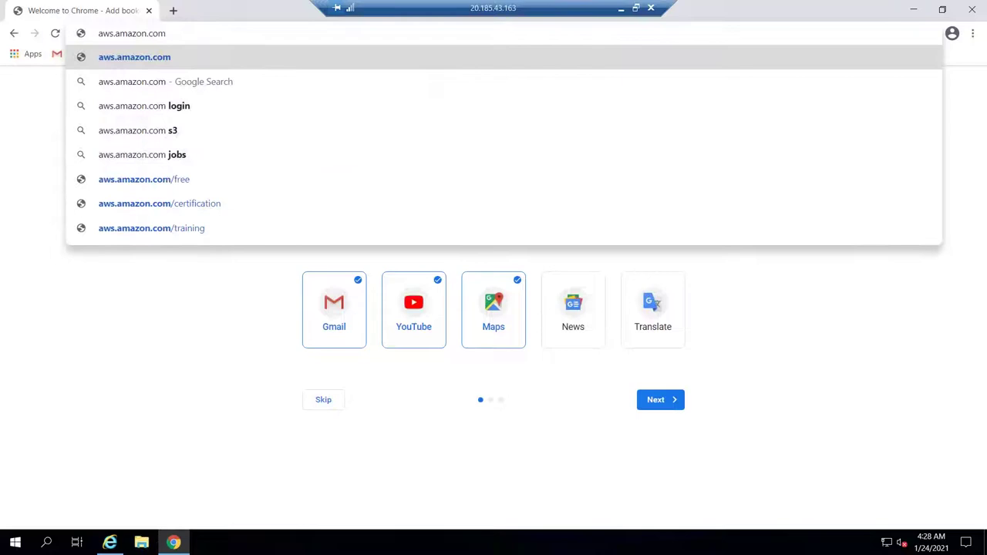
key(Return)
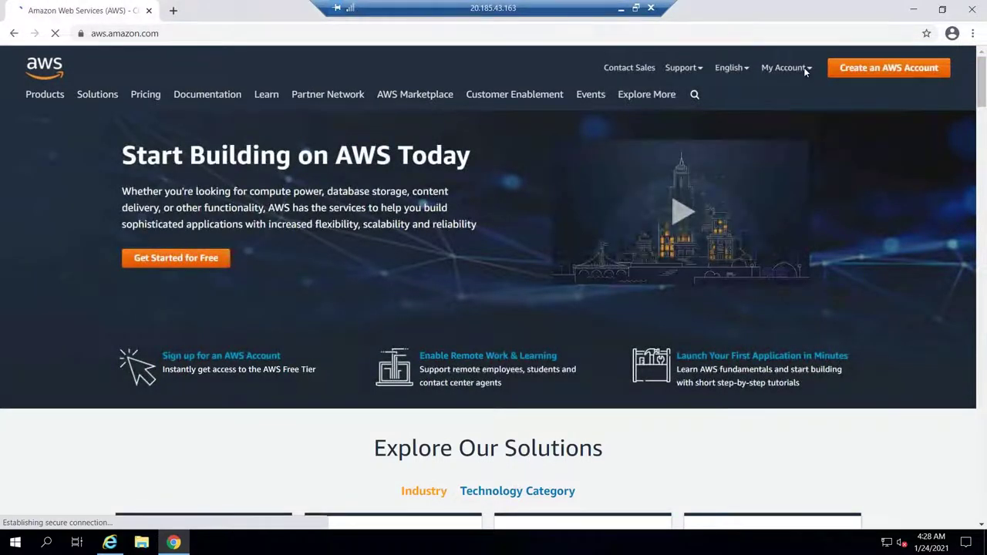
Go to the AWS Management Console sign-in and enter the root user email address.
mouse_move(808, 71)
click(806, 94)
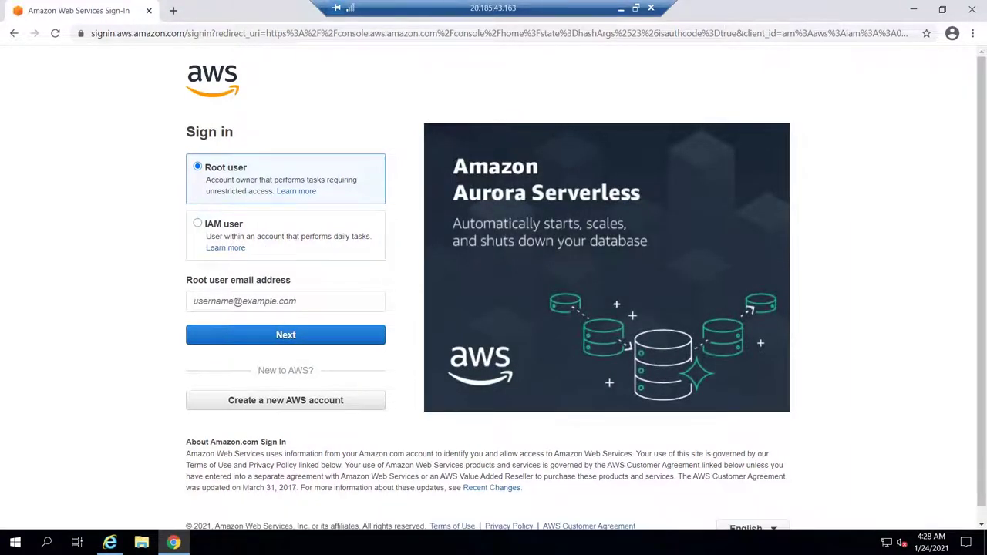
click(237, 302)
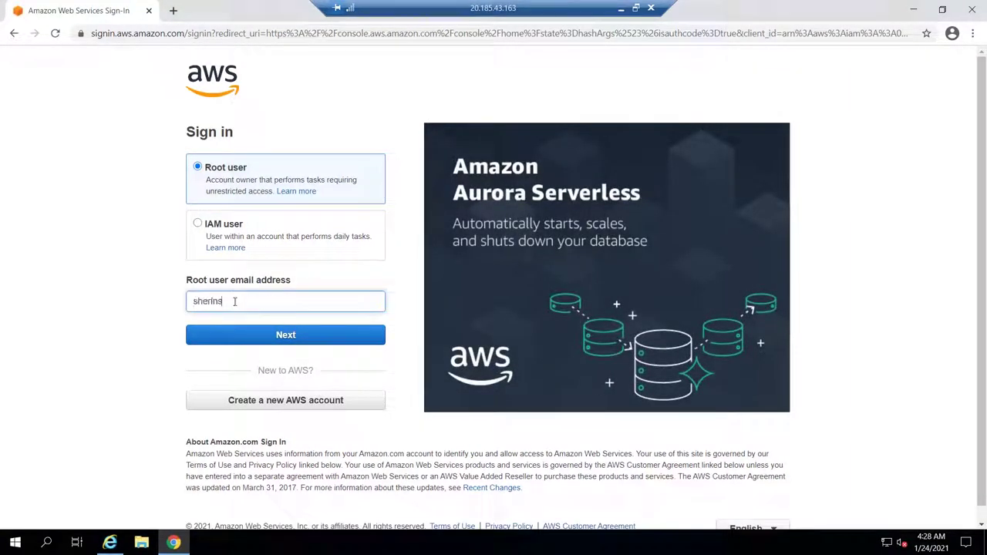
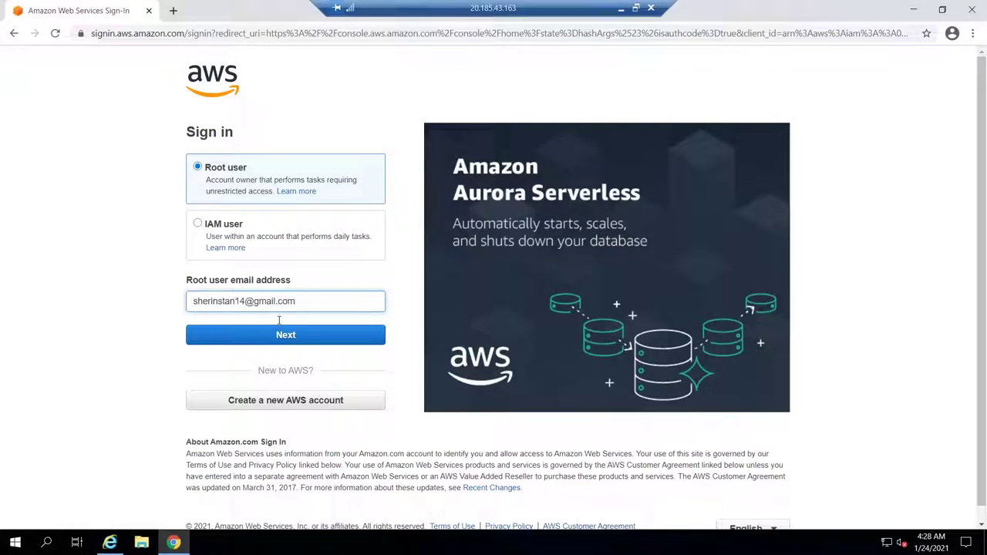
click(286, 335)
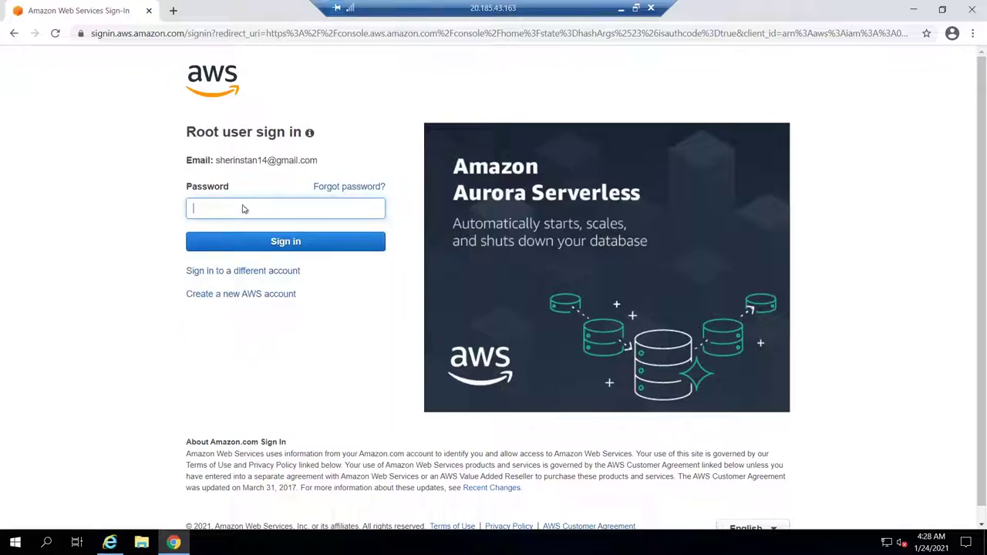
Enter the root account password, correcting a mistyped attempt, and sign in.
text(•••••••••••)
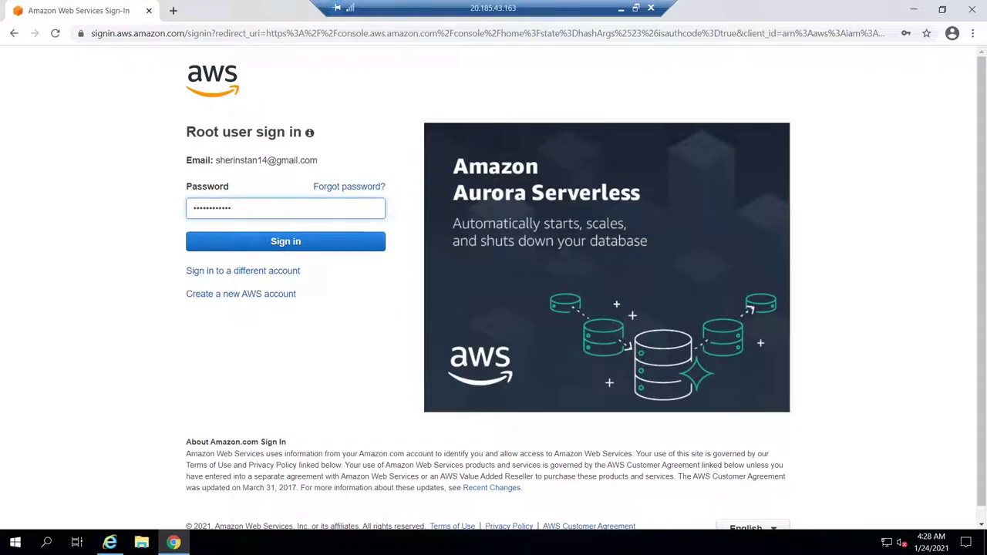
key(Return)
text(••••••)
key(BackSpace)
key(BackSpace)
key(BackSpace)
key(BackSpace)
key(BackSpace)
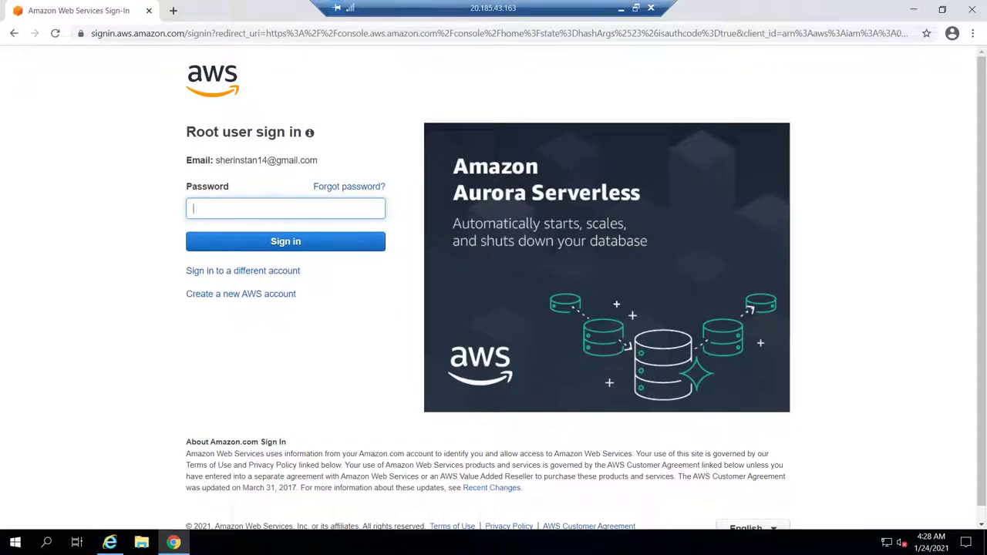
text(•••••••••••••••)
key(Return)
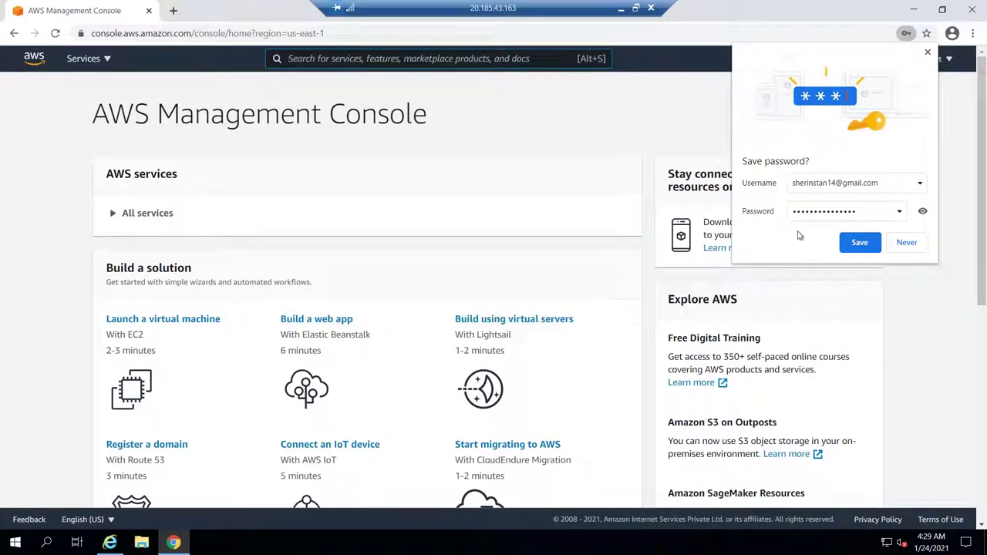
Decline Chrome's offer to save the password, scroll the console home page, and focus the AWS search box.
click(908, 243)
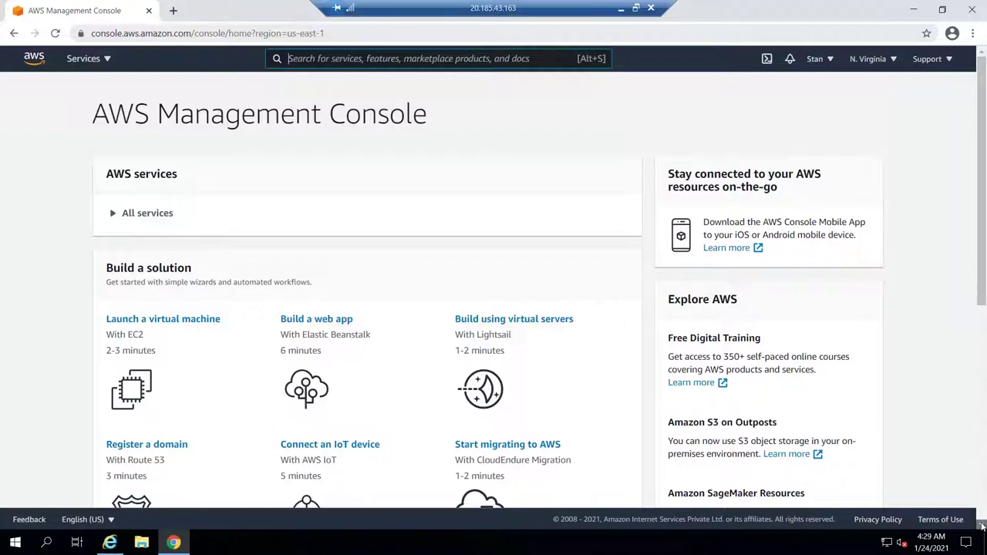
scroll(982, 525, down, 1)
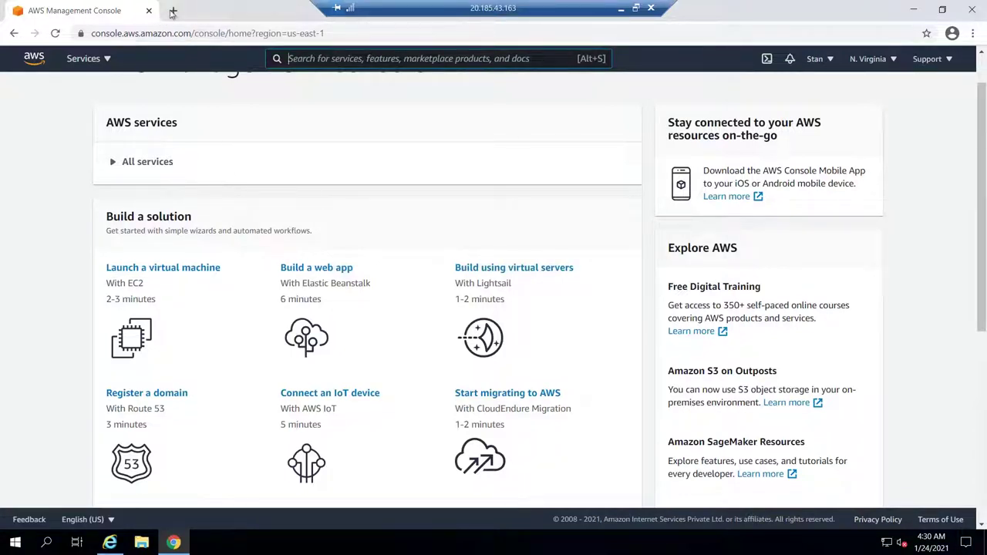
click(311, 61)
Search for 'cloudendure' and open the CloudEndure Migration Marketplace listing in a new tab.
text(cloudendure)
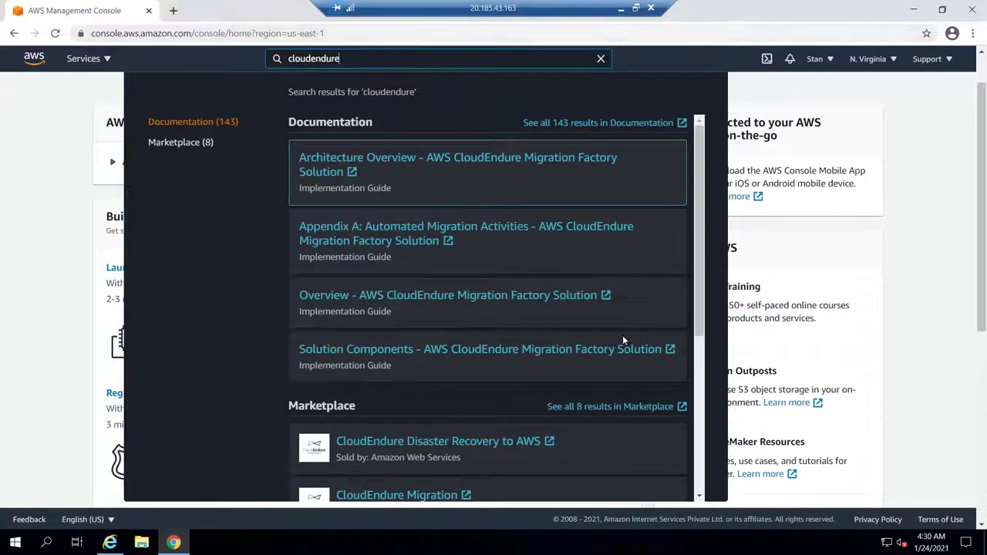
scroll(705, 328, down, 2)
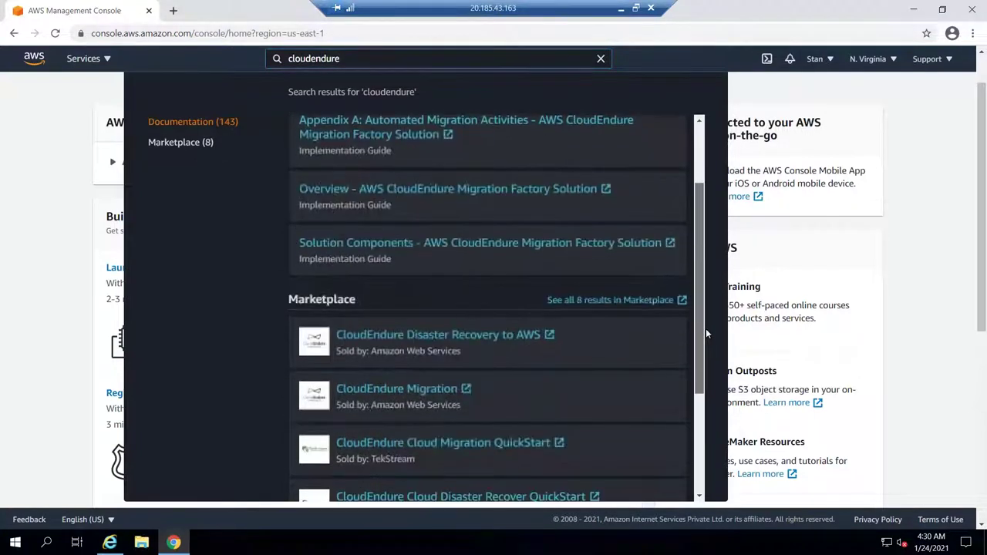
right_click(389, 390)
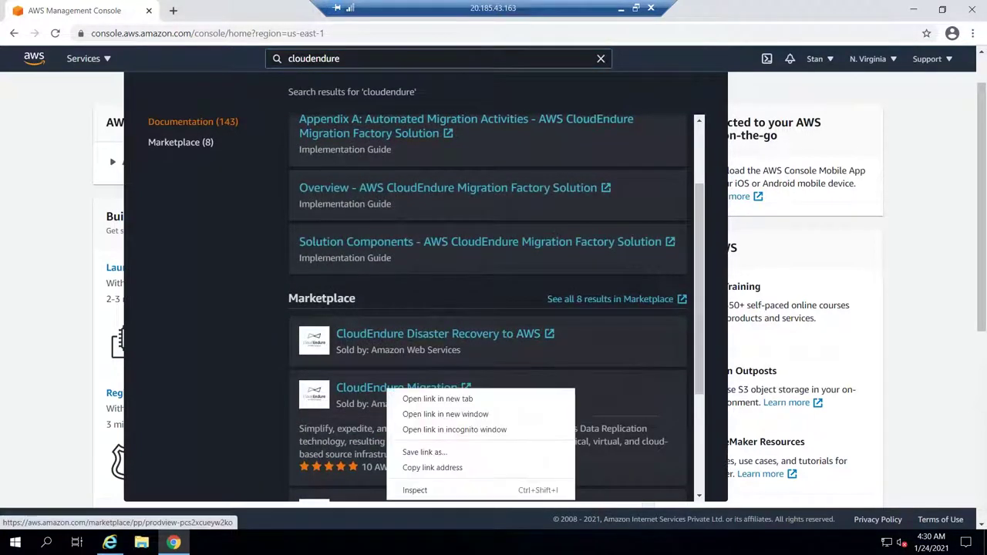
click(408, 399)
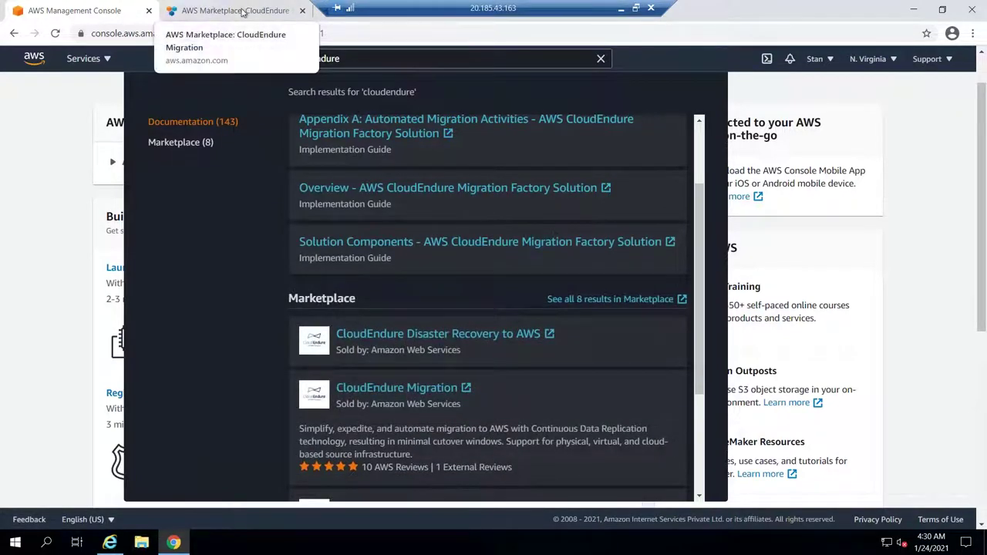
click(242, 12)
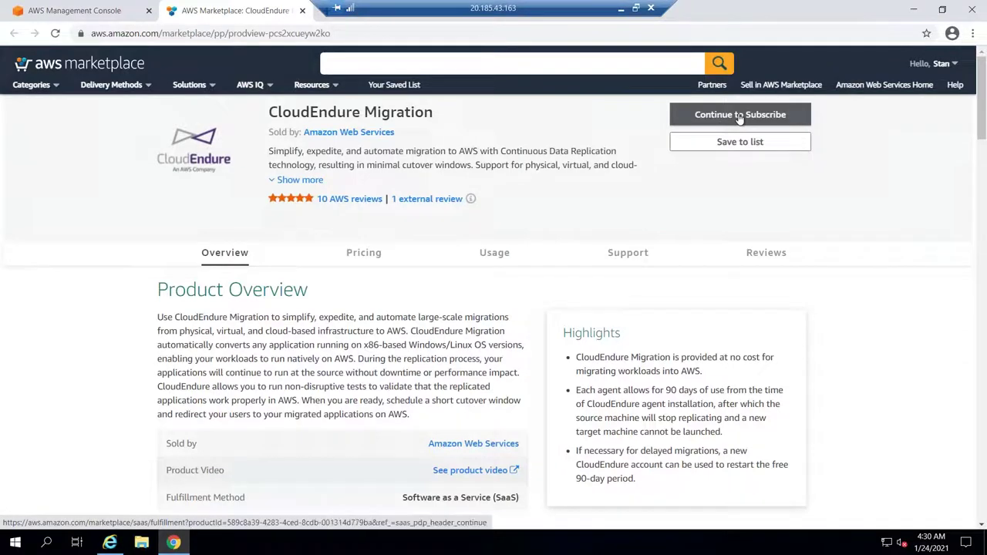
Subscribe to CloudEndure Migration in AWS Marketplace and proceed to set up the account.
click(740, 116)
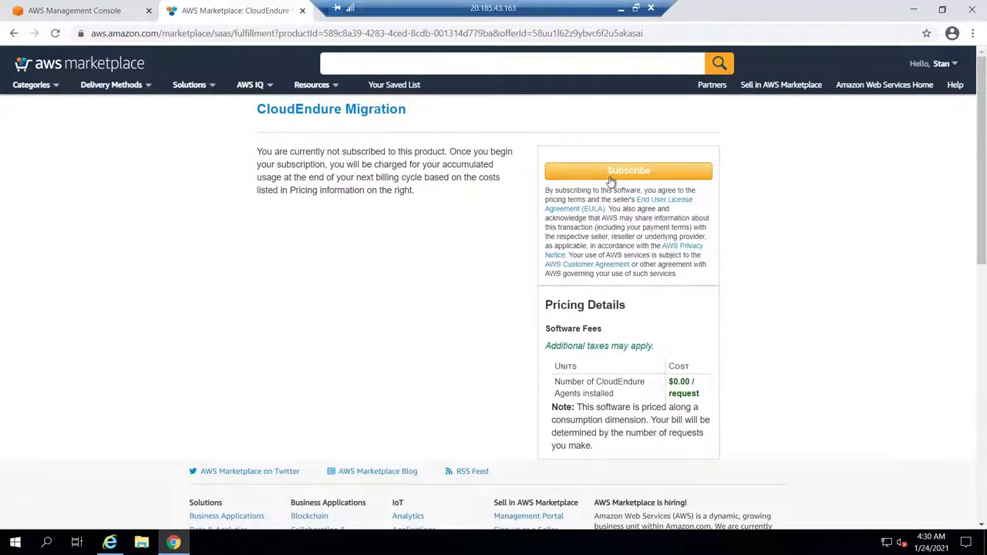
click(588, 178)
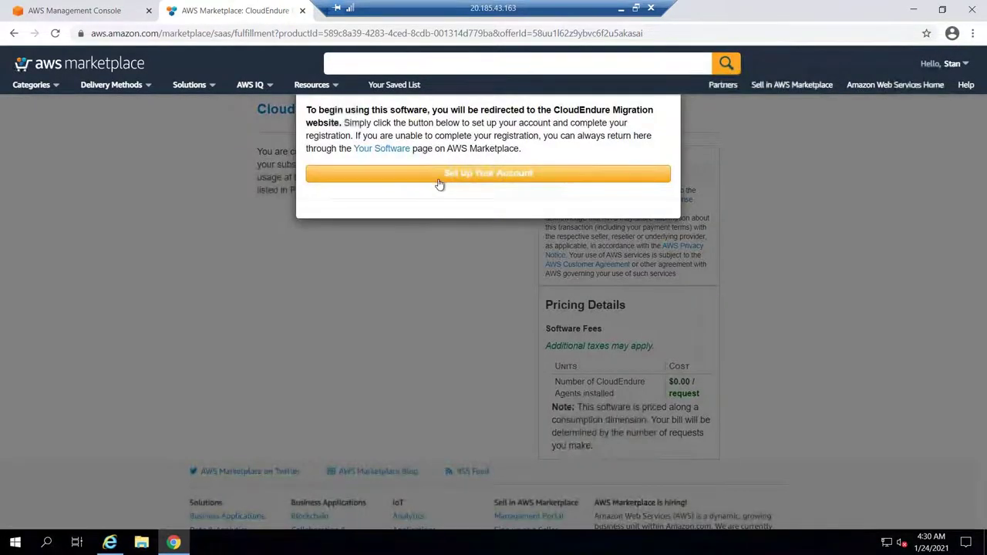
click(463, 177)
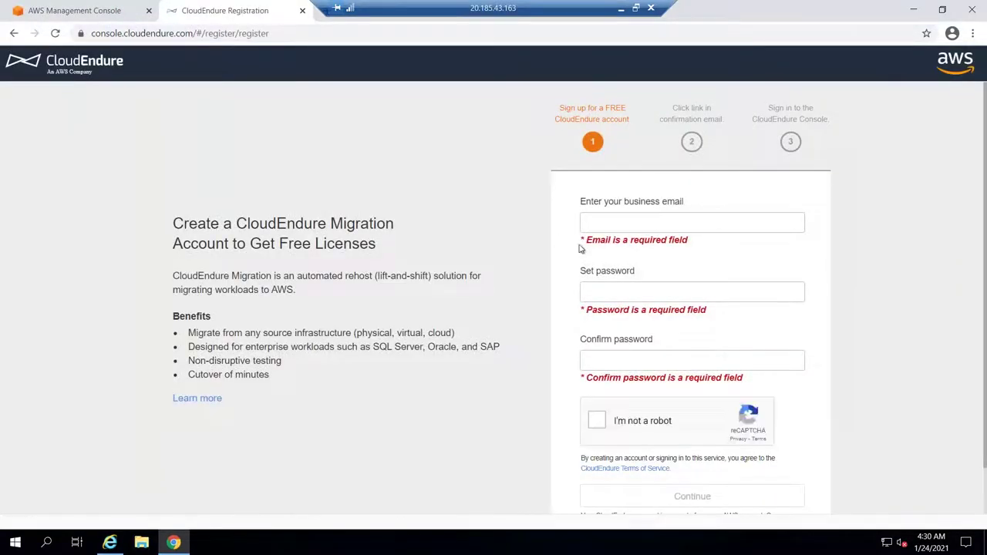
Select the registration page's heading, description and Benefits list text.
click(646, 224)
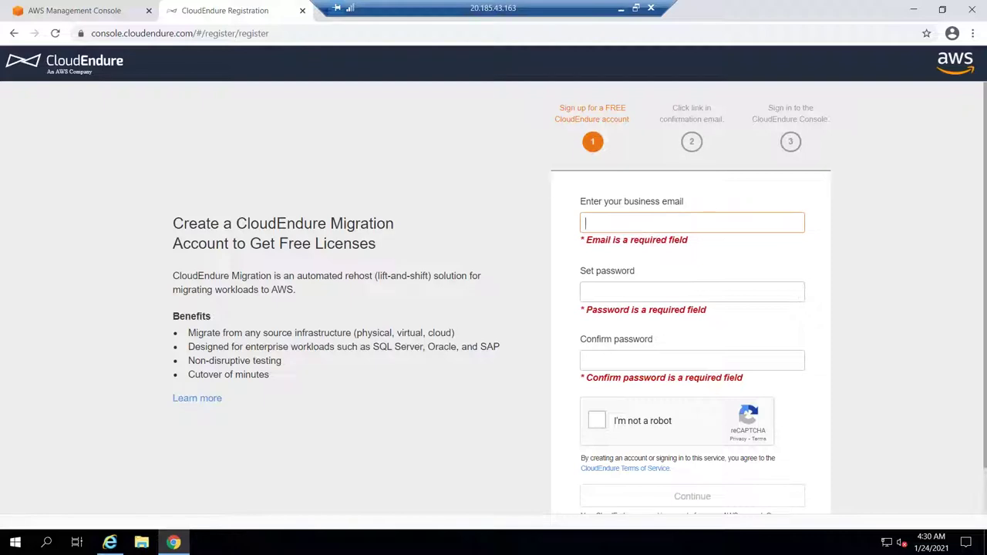
drag(204, 332, 170, 283)
drag(395, 295, 385, 276)
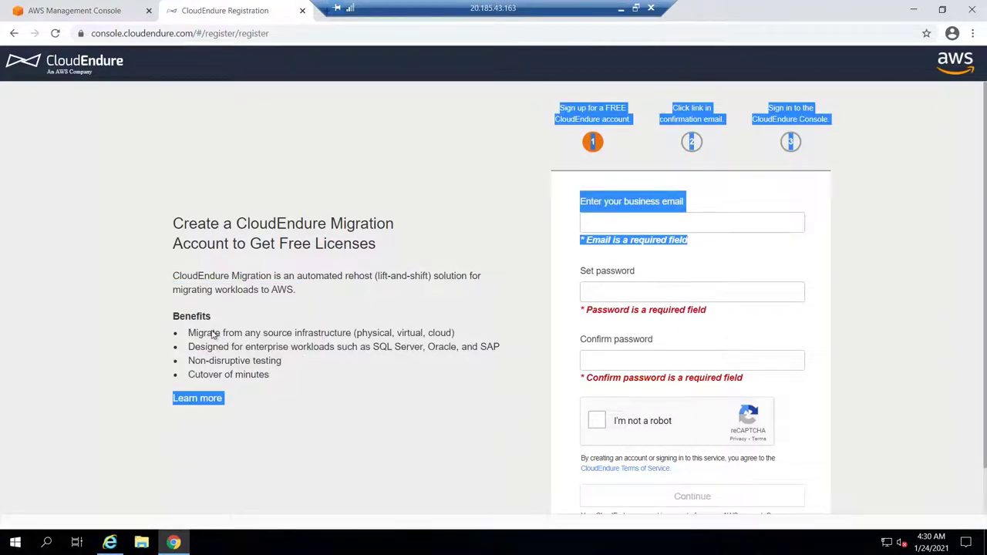
click(177, 223)
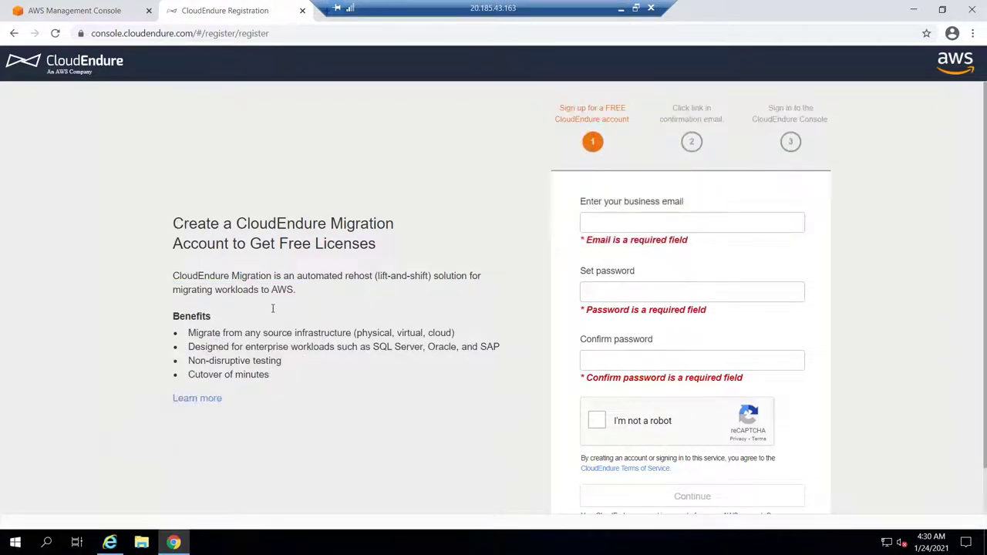
drag(177, 224, 292, 377)
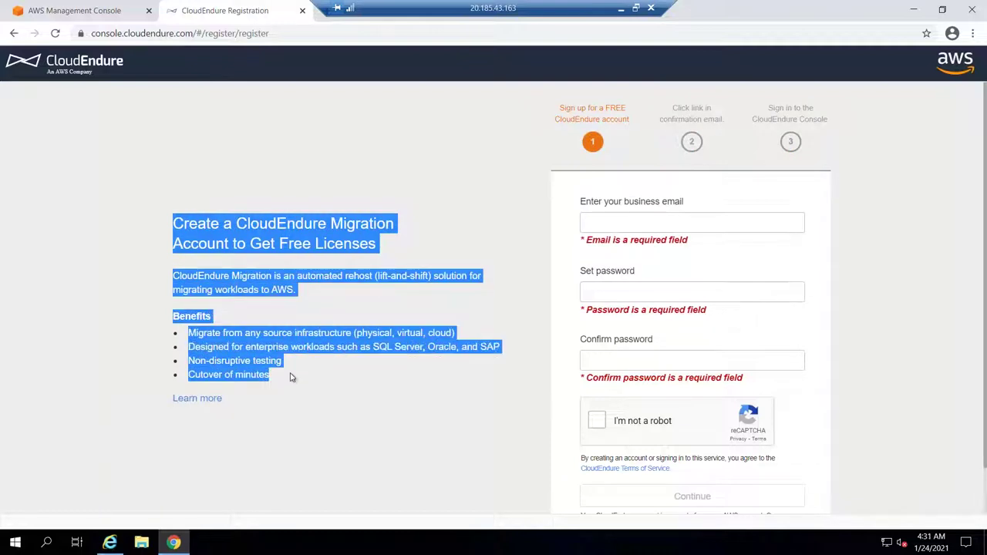
Paste the text as plain text into Excel cell E18, then return to the registration form's email field.
click(621, 8)
click(433, 361)
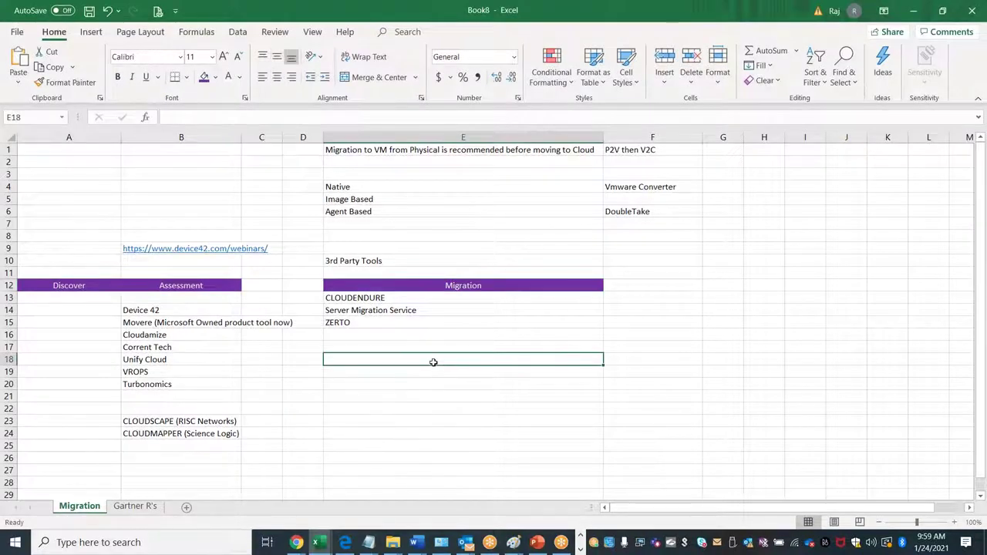
key(ctrl+v)
key(ctrl+t)
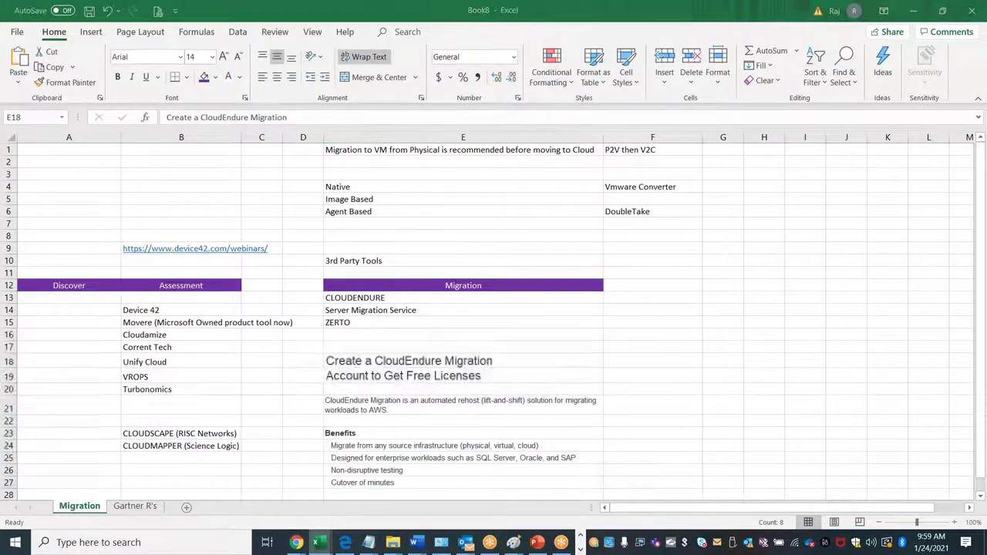
key(super+Tab)
key(Return)
click(638, 222)
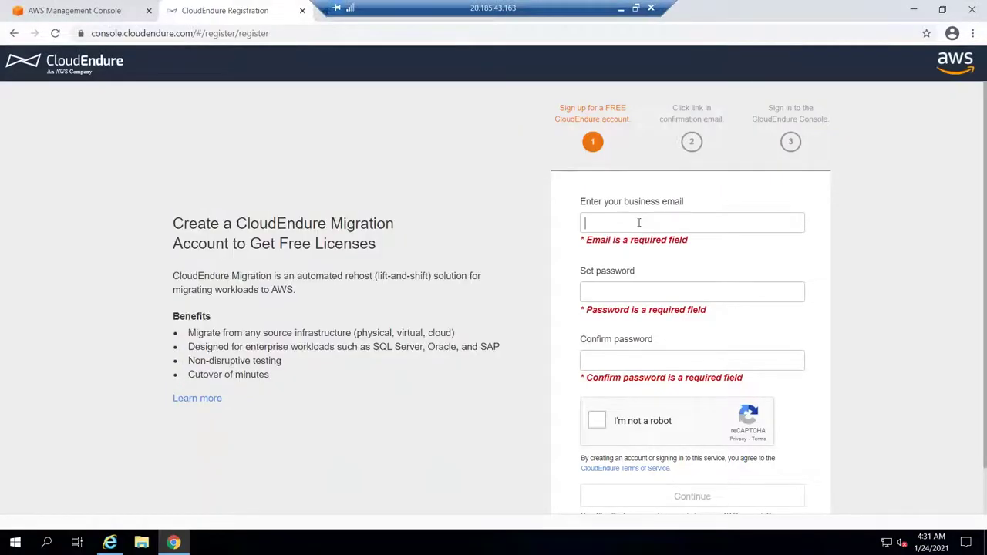
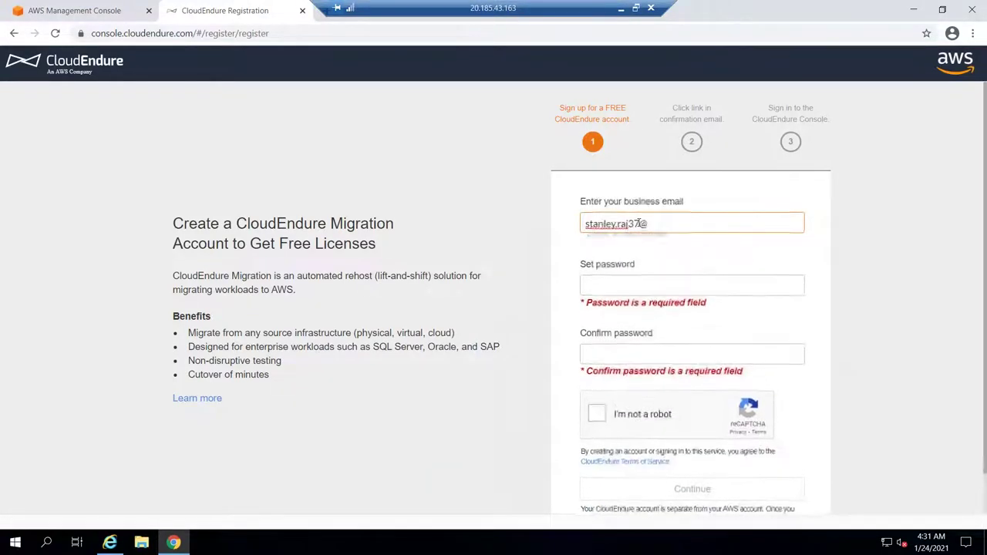
Enter the business email with a corrected domain, then the password and its matching confirmation.
key(Tab)
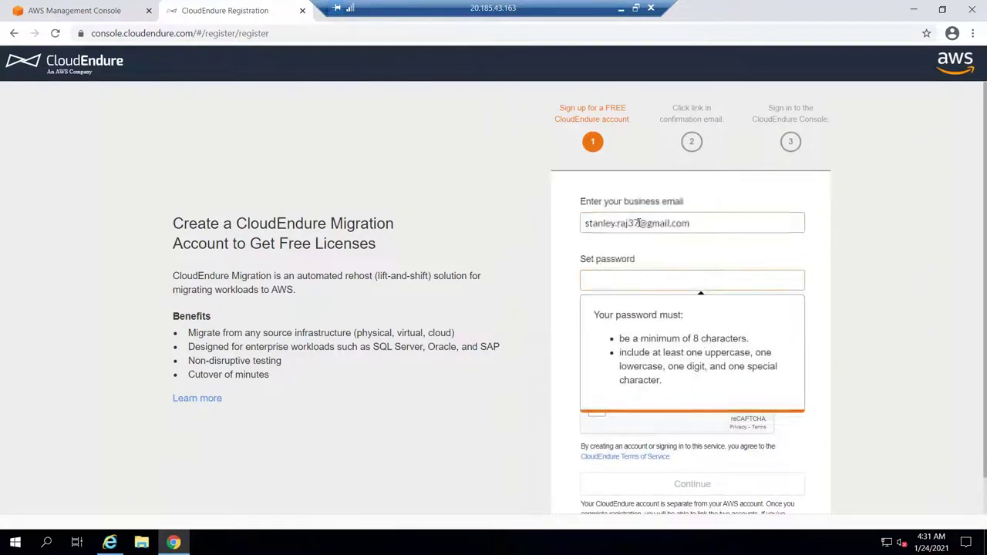
text(********)
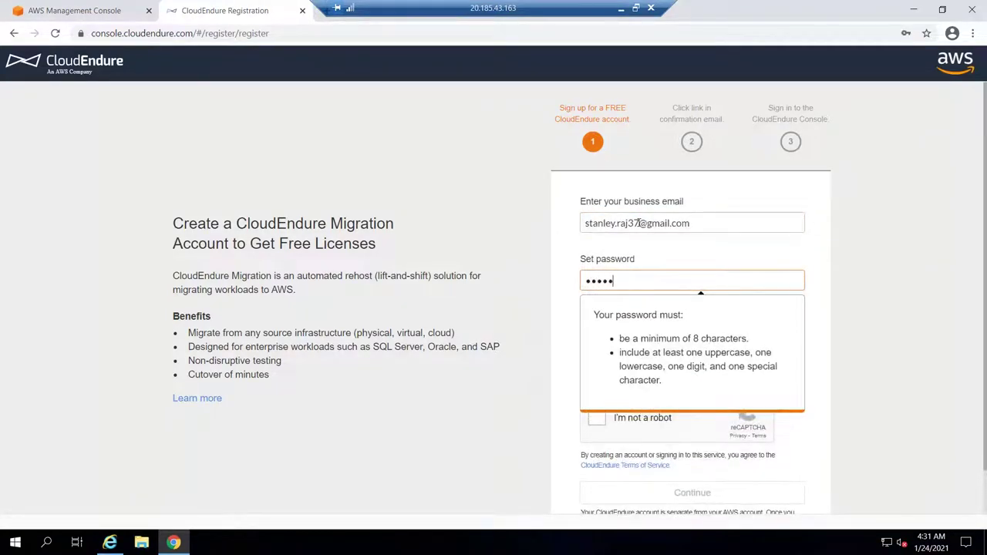
text(****)
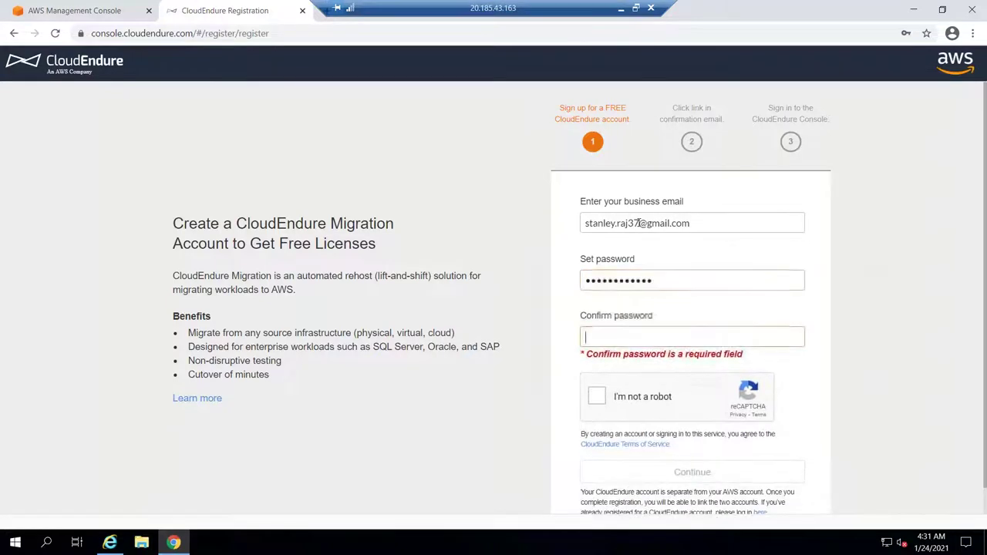
key(Tab)
text(*)
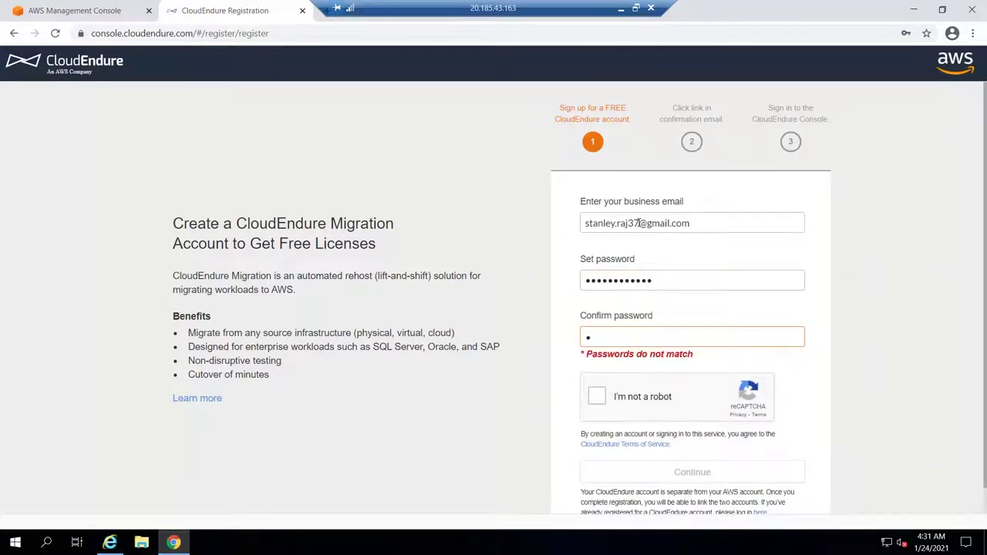
key(shift+Tab)
text(********)
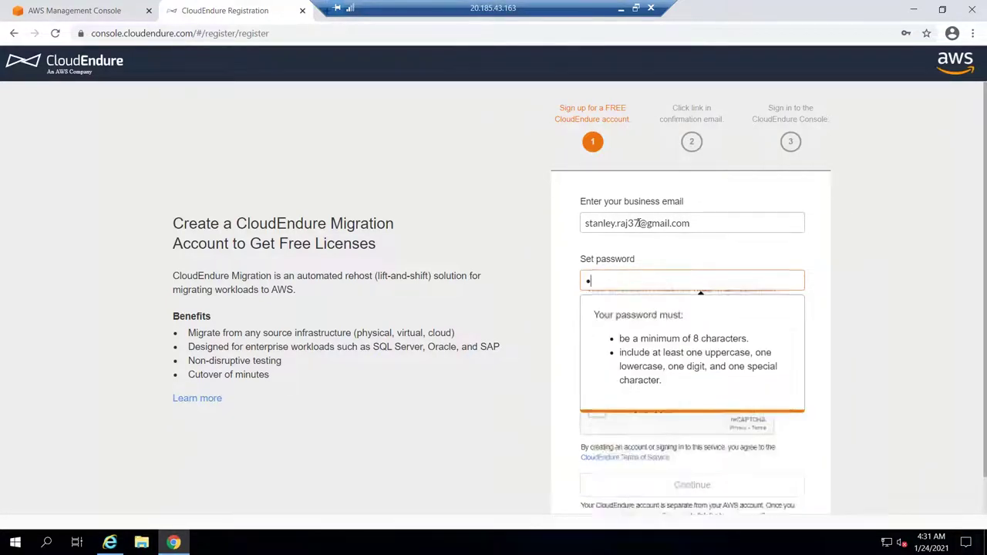
text(**)
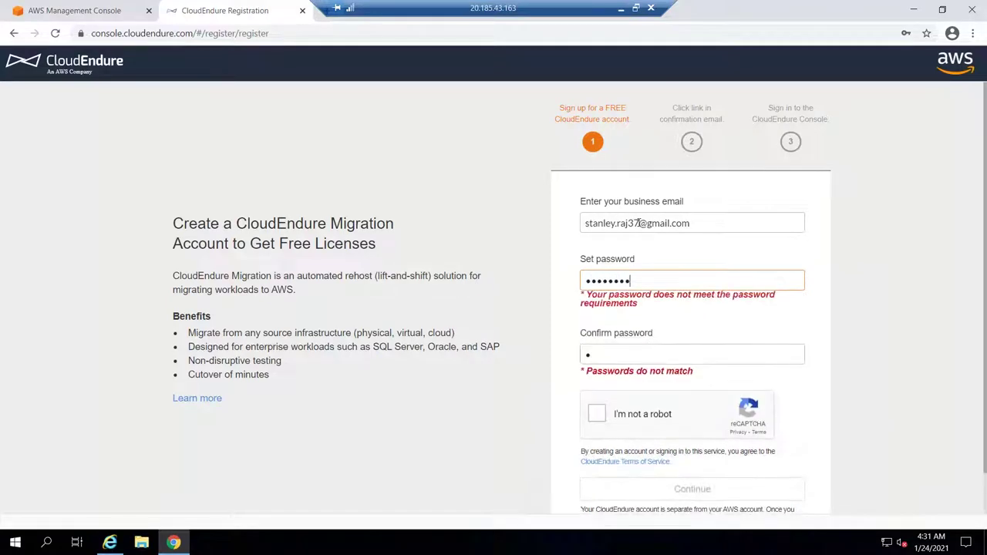
key(Tab)
text(******)
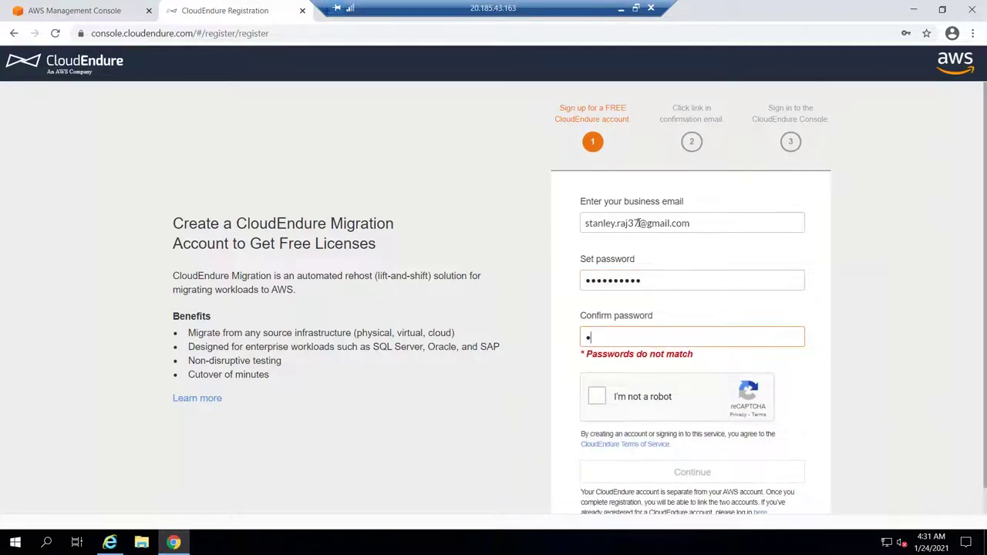
text(****)
Pass the 'I'm not a robot' check by selecting the car images and verifying.
click(598, 390)
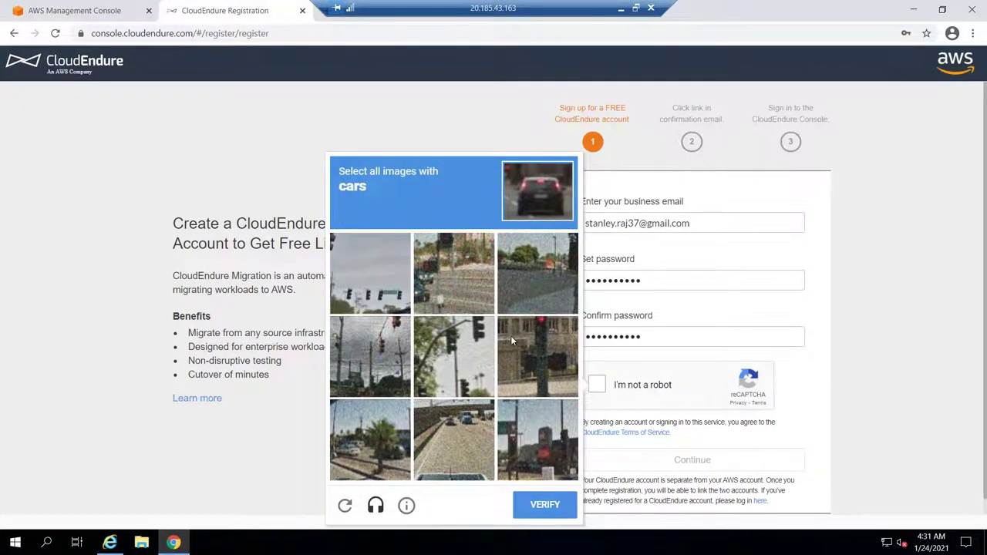
click(447, 286)
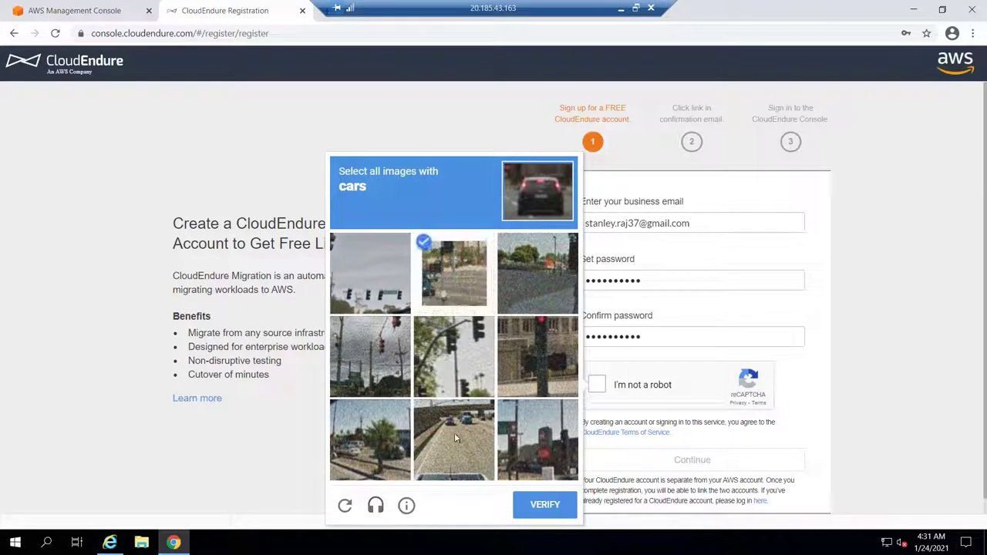
click(454, 435)
click(367, 450)
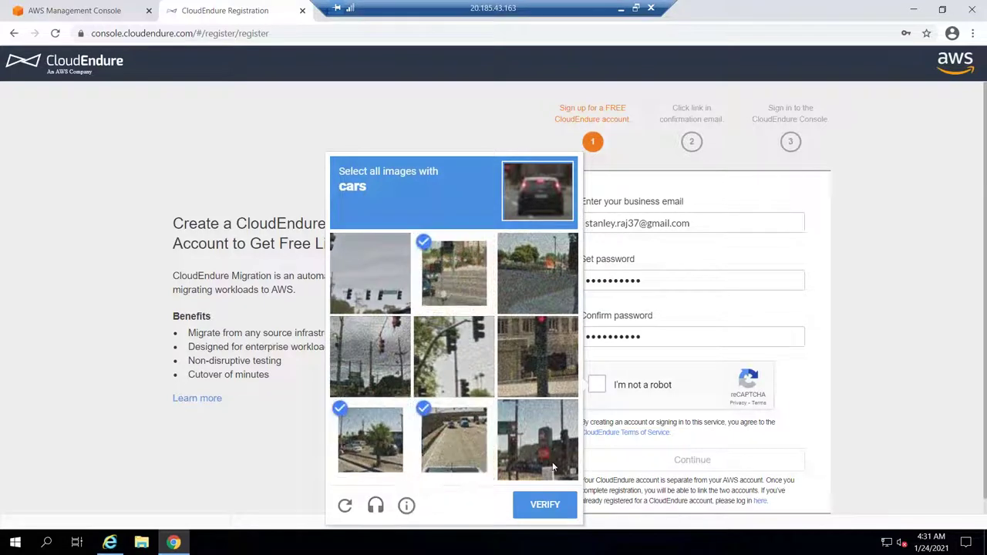
click(545, 506)
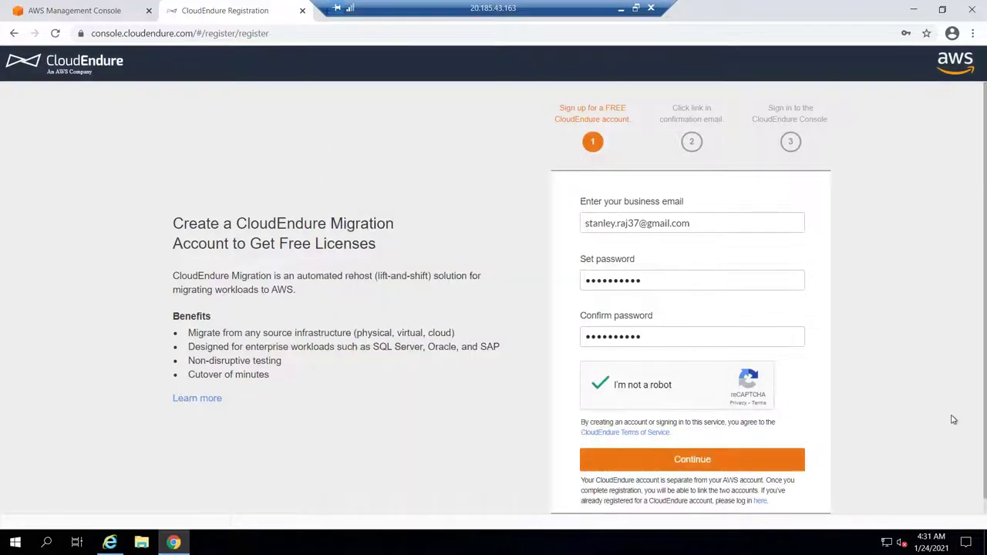
Submit the sign-up, decline saving the password, and dismiss a page context menu.
click(735, 461)
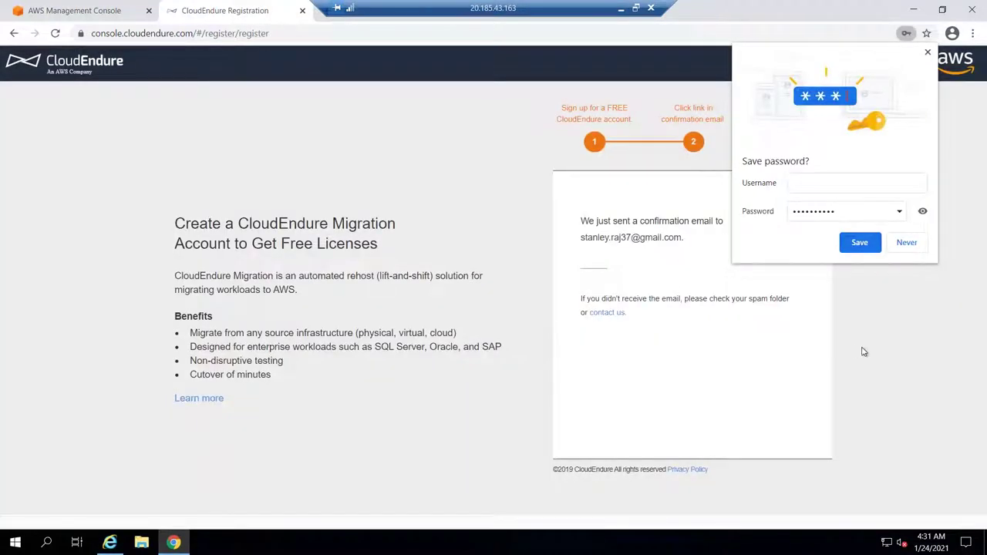
click(910, 245)
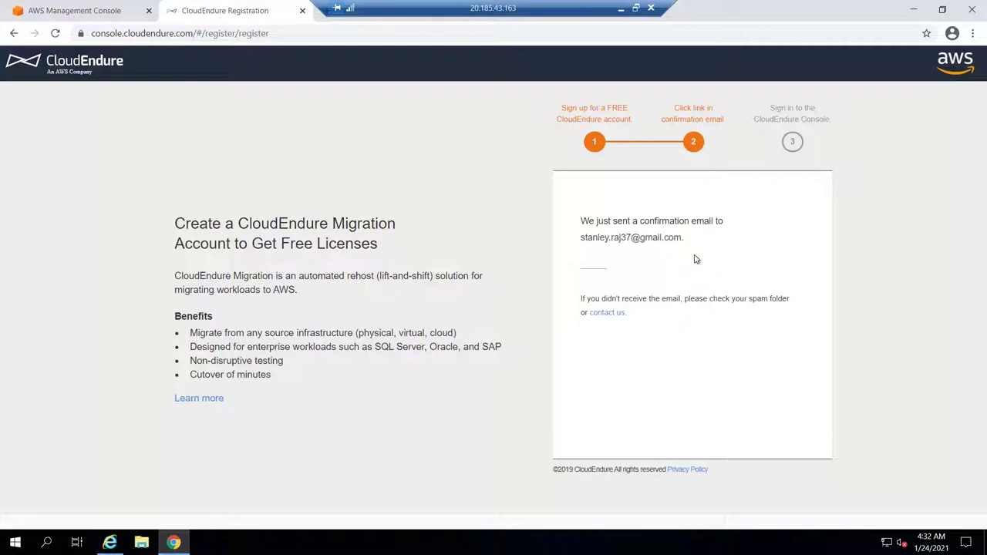
right_click(689, 199)
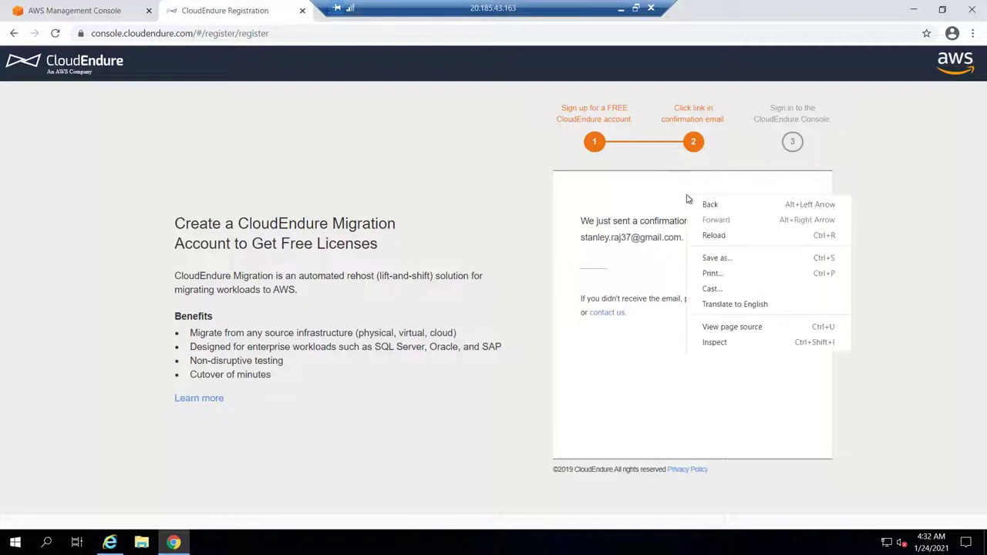
click(632, 258)
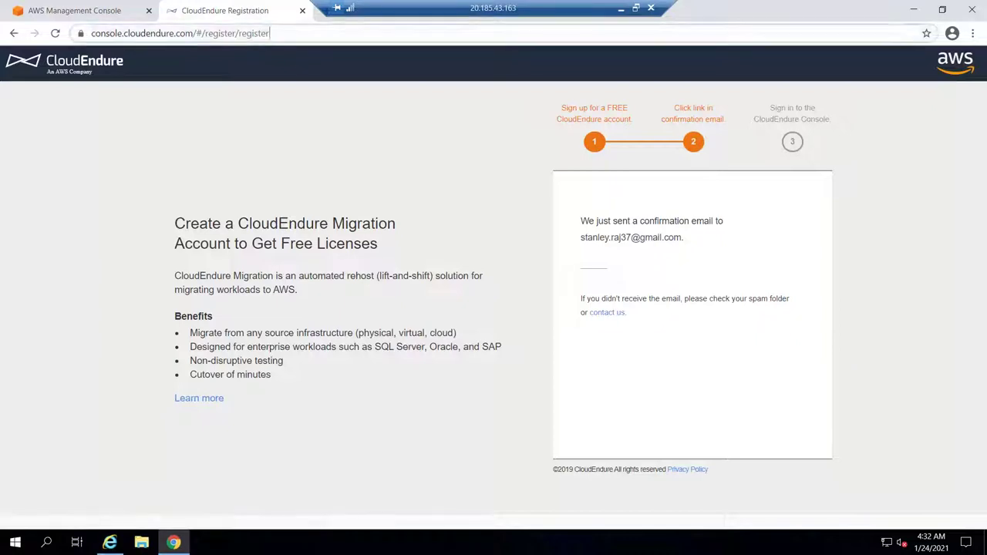
Reload the registration page, then change the URL path from /#/register/register to /#/SignIn.
click(180, 33)
key(Return)
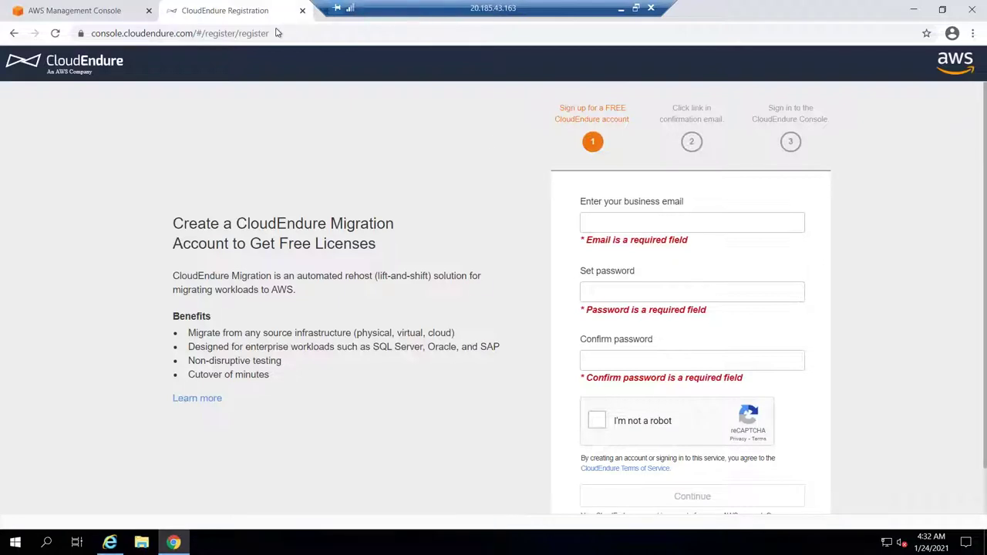
click(180, 34)
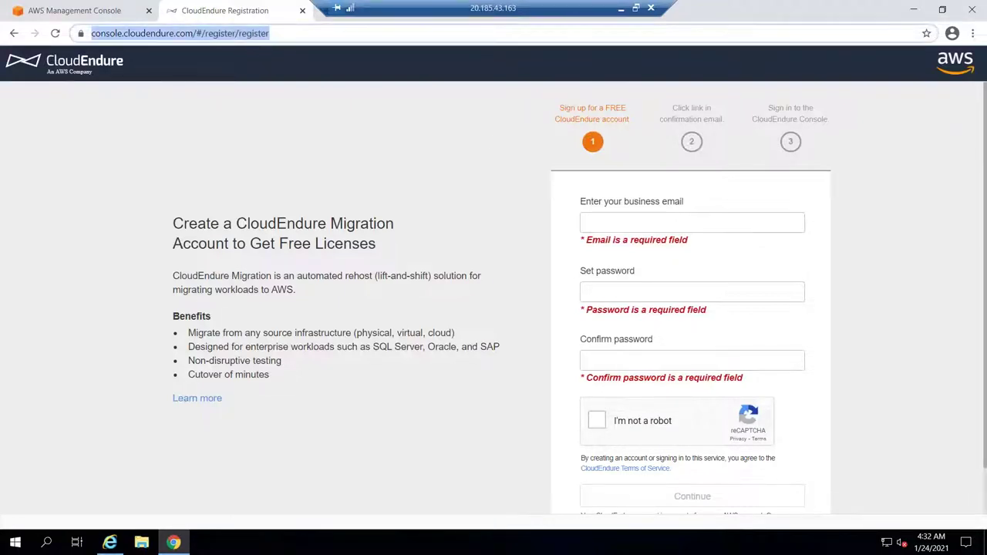
click(226, 33)
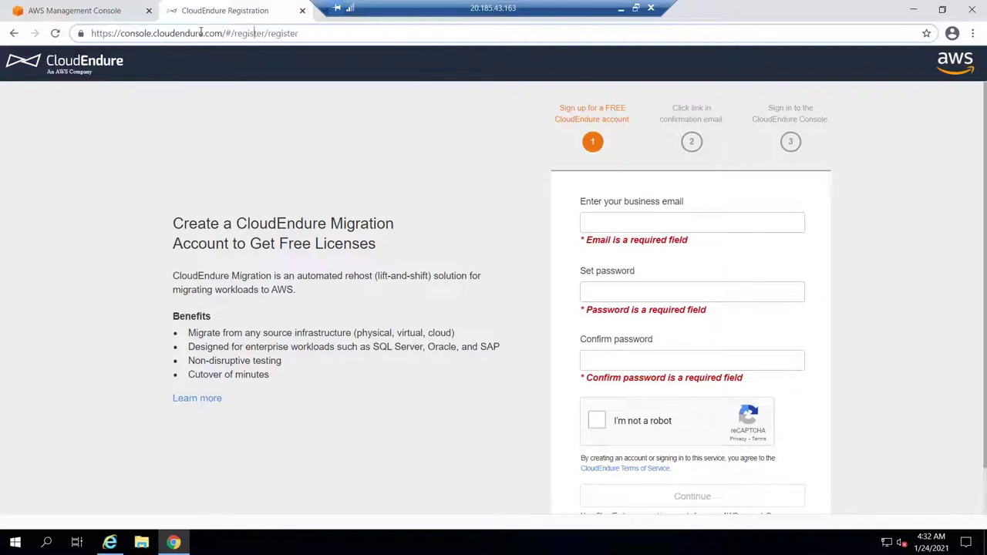
drag(222, 33, 368, 46)
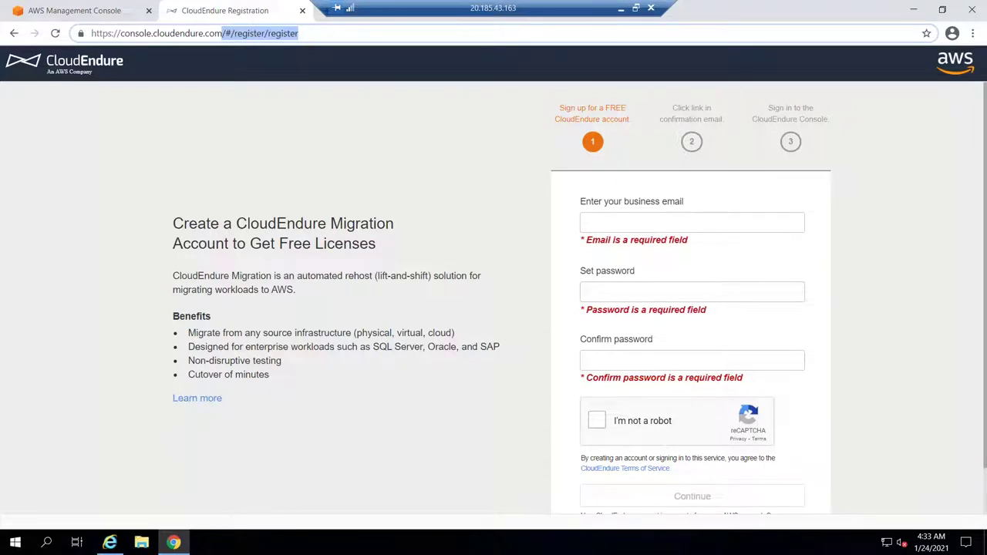
click(299, 33)
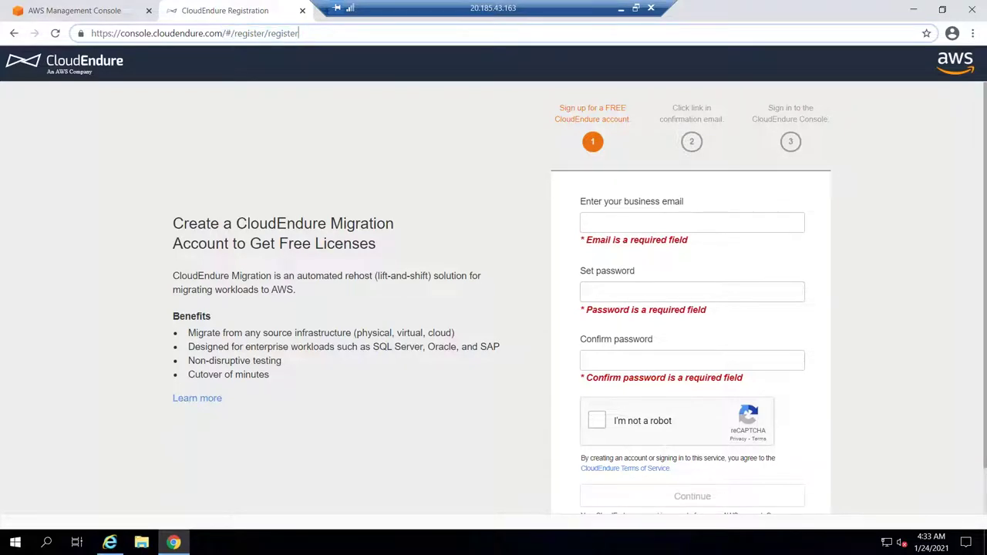
key(BackSpace)
key(BackSpace)
key(BackSpace)
key(BackSpace)
key(BackSpace)
key(BackSpace)
key(BackSpace)
key(BackSpace)
key(BackSpace)
key(BackSpace)
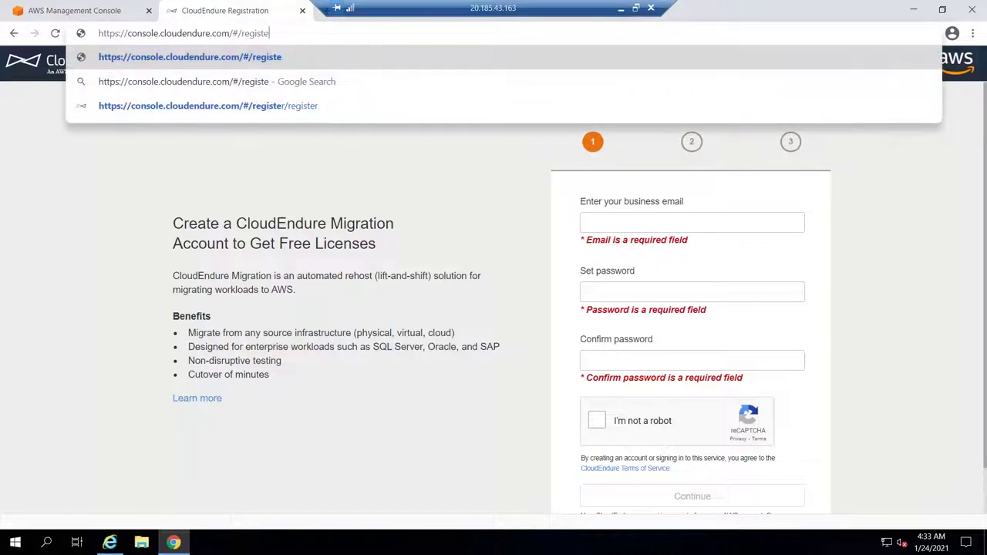
key(BackSpace)
key(BackSpace)
key(BackSpace)
key(BackSpace)
key(BackSpace)
key(BackSpace)
key(BackSpace)
text(S)
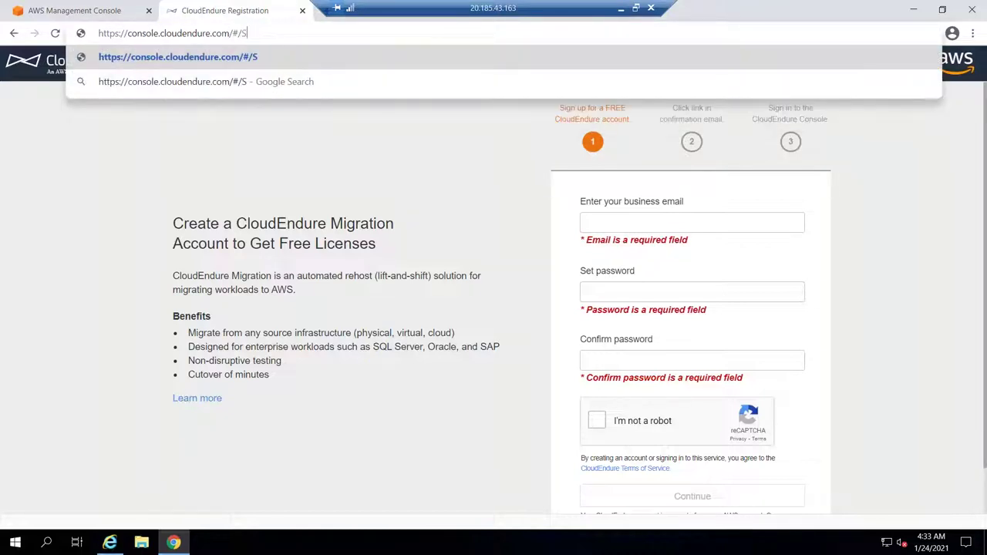
text(ing)
key(BackSpace)
key(BackSpace)
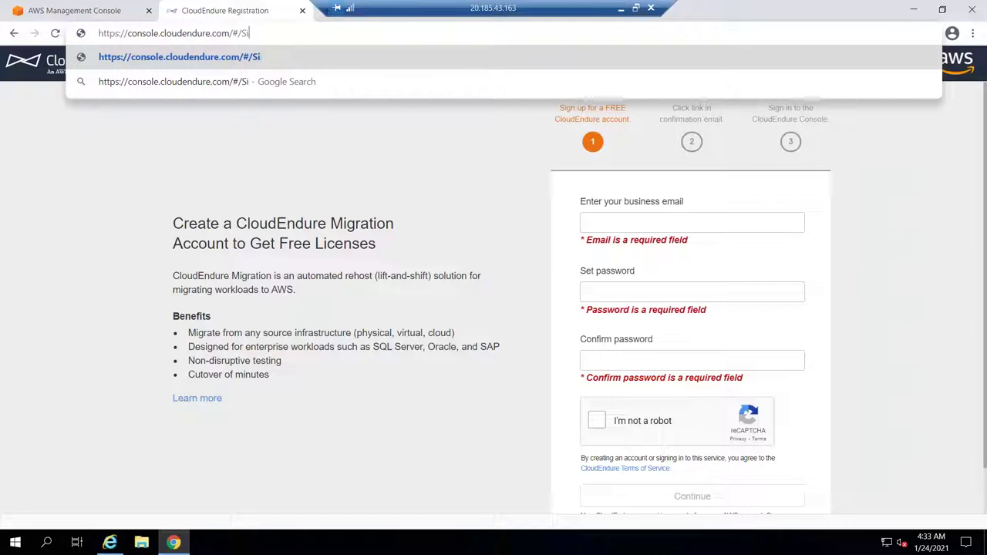
text(gnIn)
key(Return)
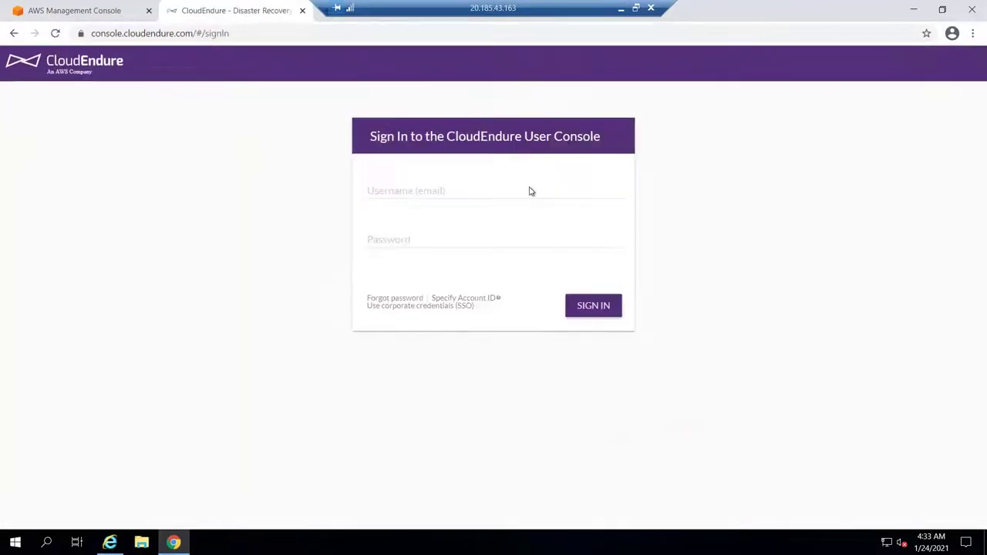
Sign in to the CloudEndure User Console with the account's email username and password.
click(452, 193)
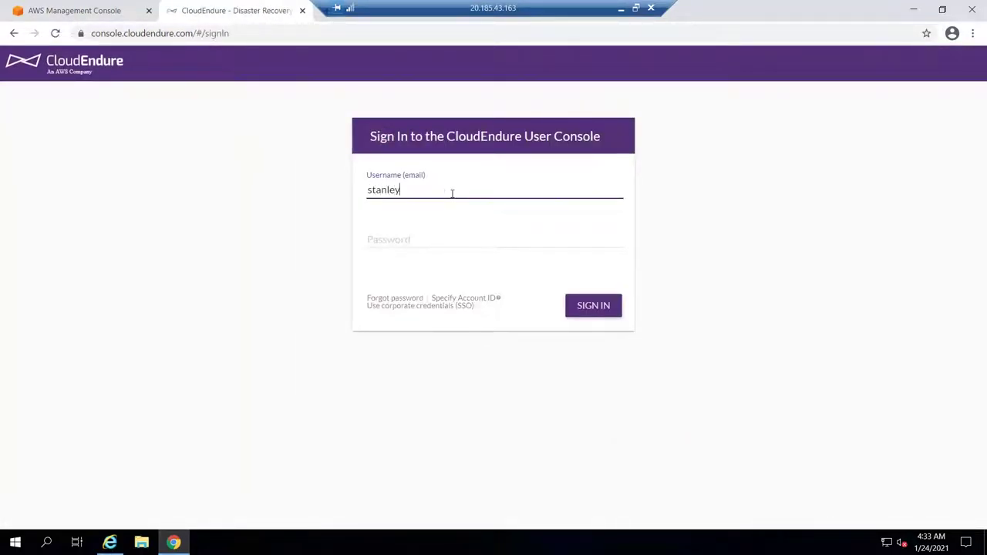
key(Tab)
text(•)
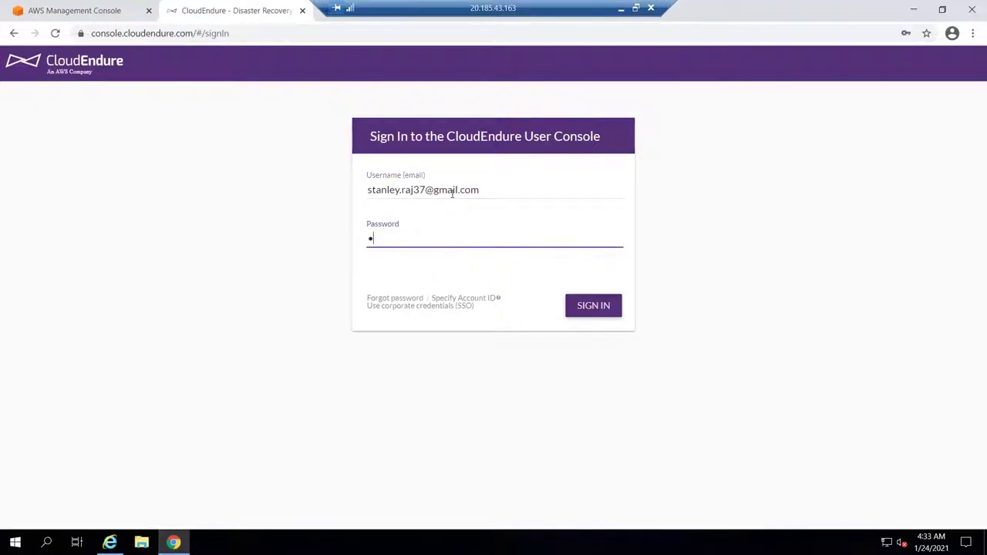
text(•••••••••)
key(Return)
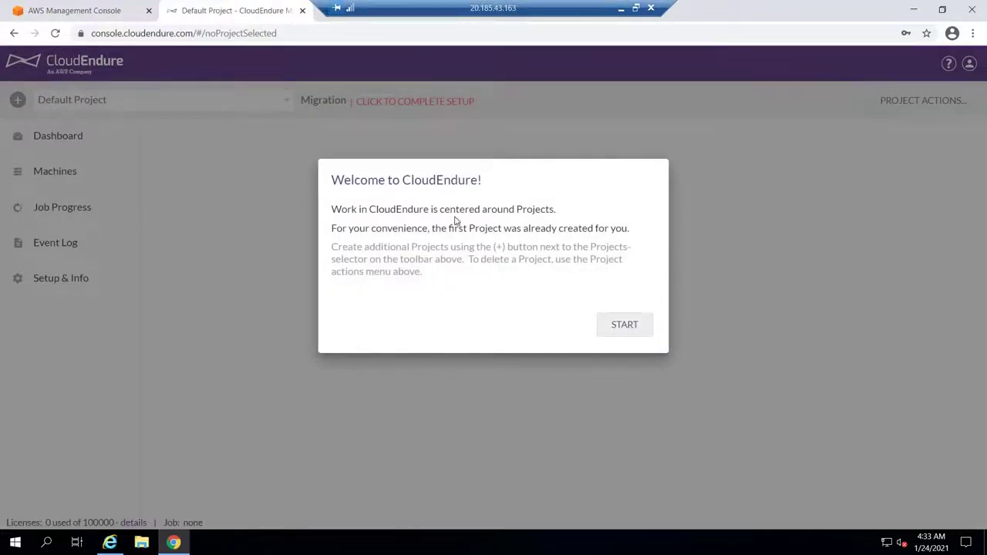
Dismiss the Welcome and Project Not Set Up dialogs to reach the AWS Credentials setup page.
click(625, 325)
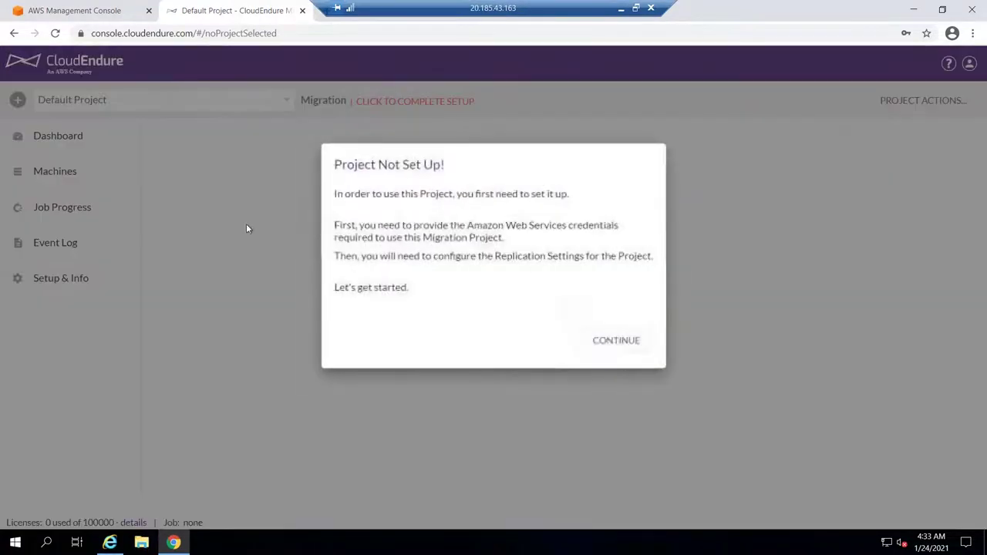
click(640, 346)
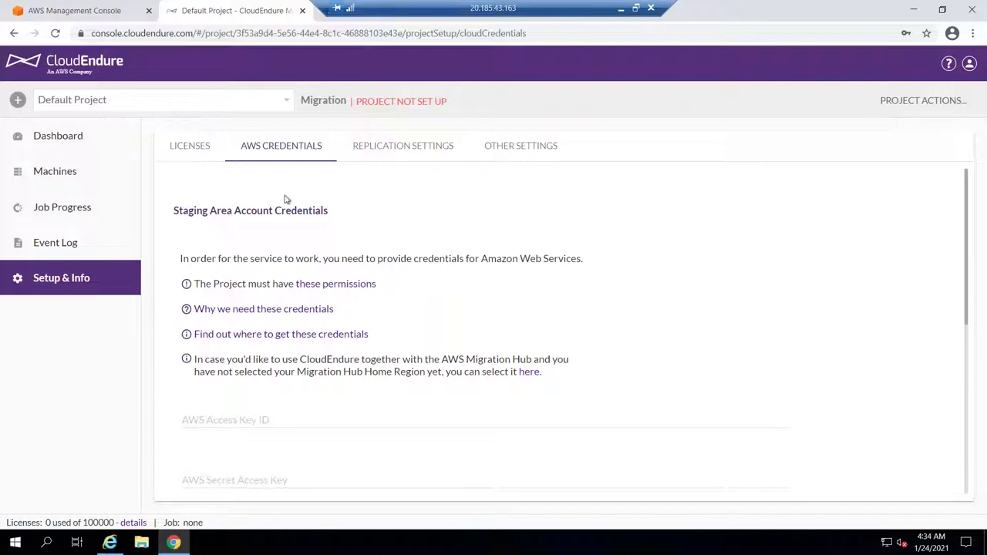
Check the project's license quantity, then open the required-permissions IAMPolicy.json from AWS Credentials.
click(229, 108)
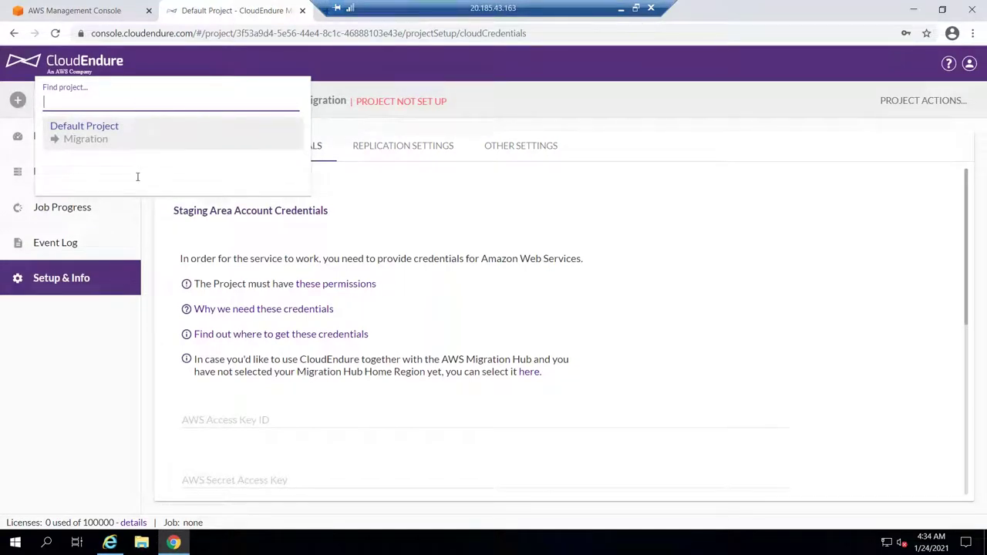
click(87, 413)
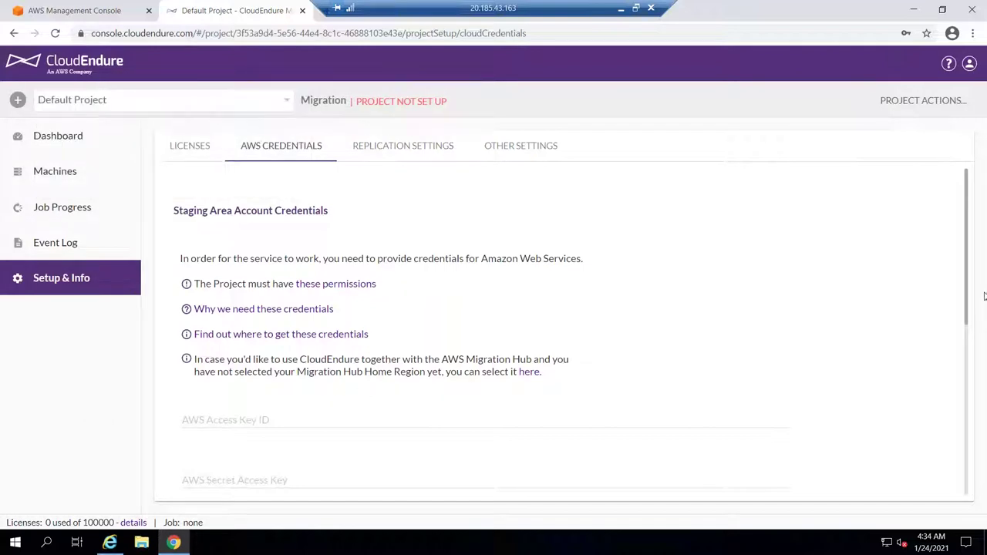
scroll(967, 337, down, 1)
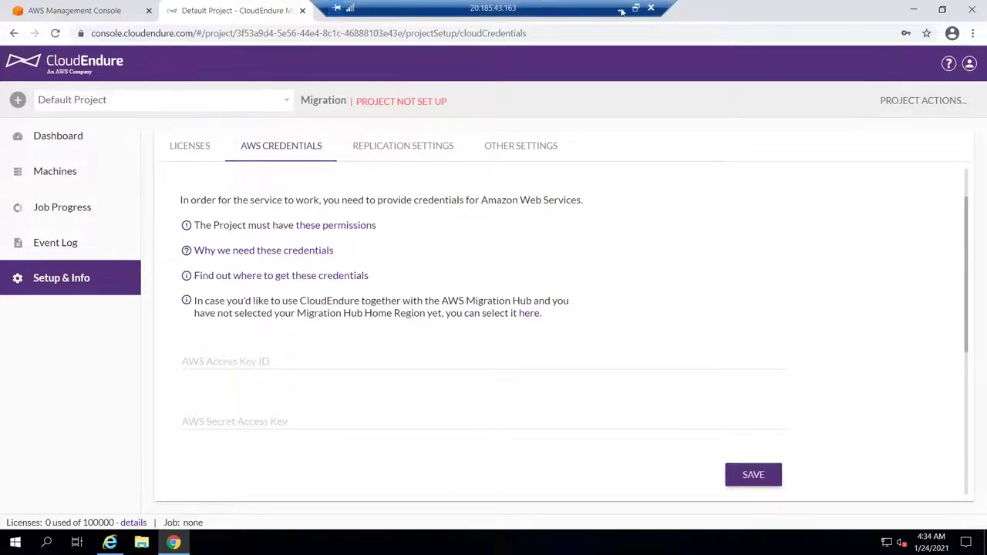
click(189, 149)
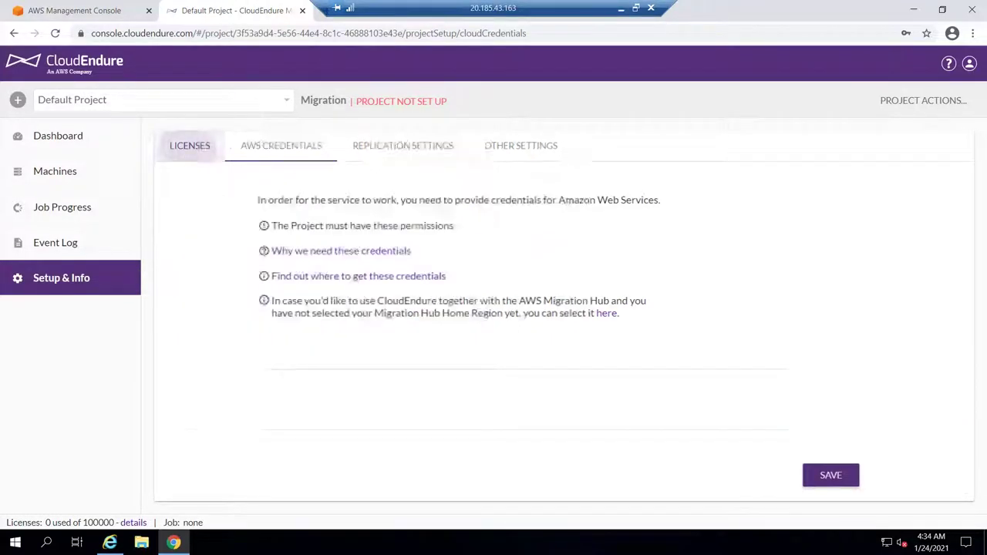
drag(368, 202, 306, 201)
click(309, 201)
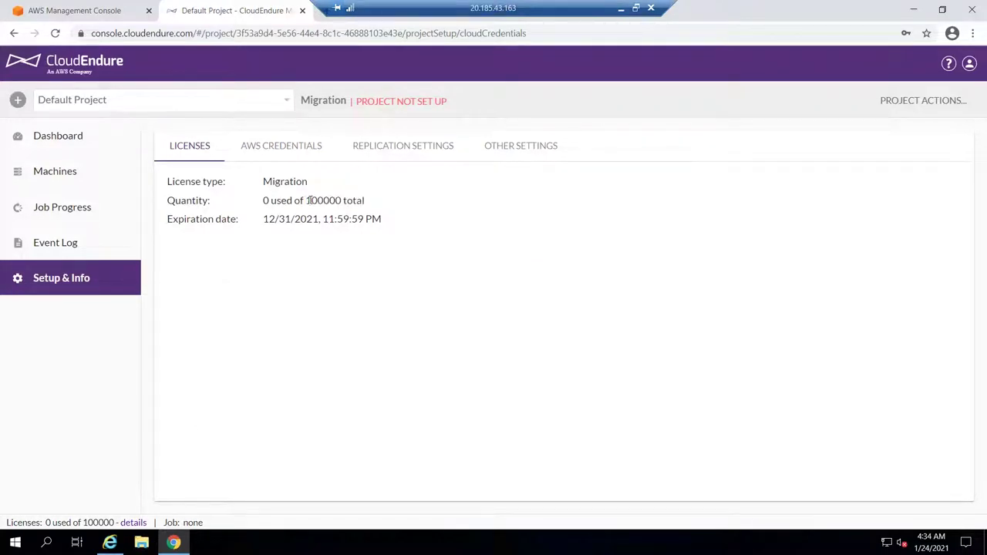
drag(307, 200, 330, 201)
click(292, 147)
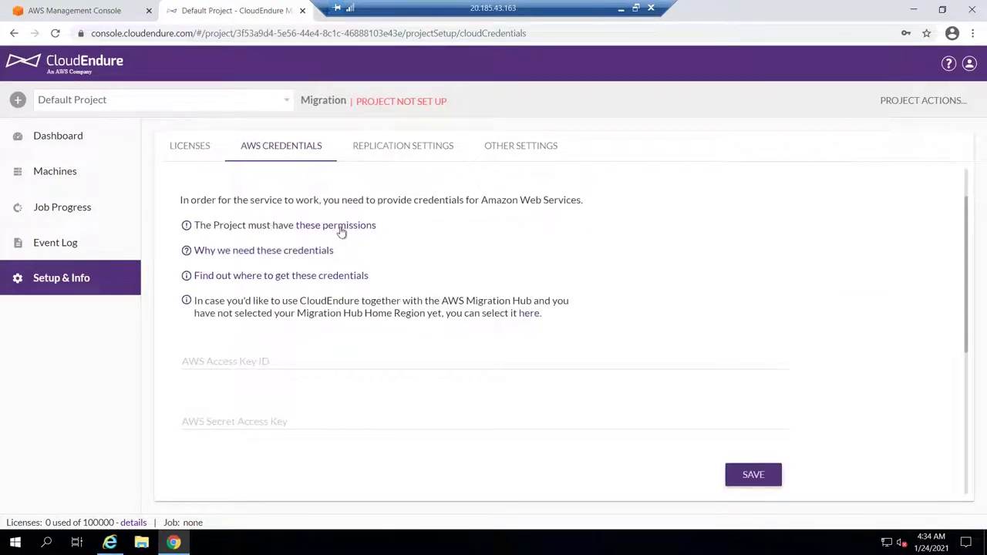
click(342, 229)
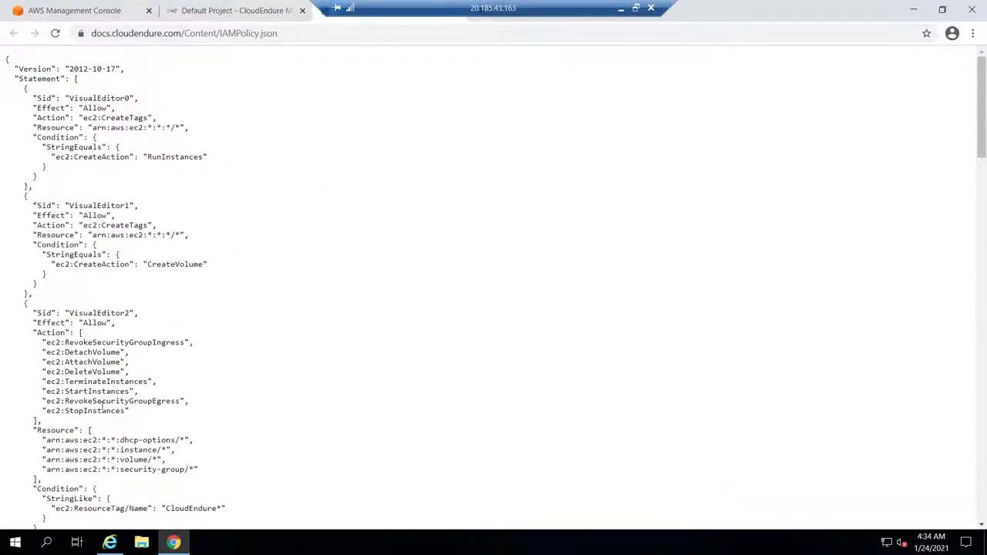
Copy the entire IAMPolicy.json content and clear the old 'cloudendure' search in the AWS console.
click(218, 12)
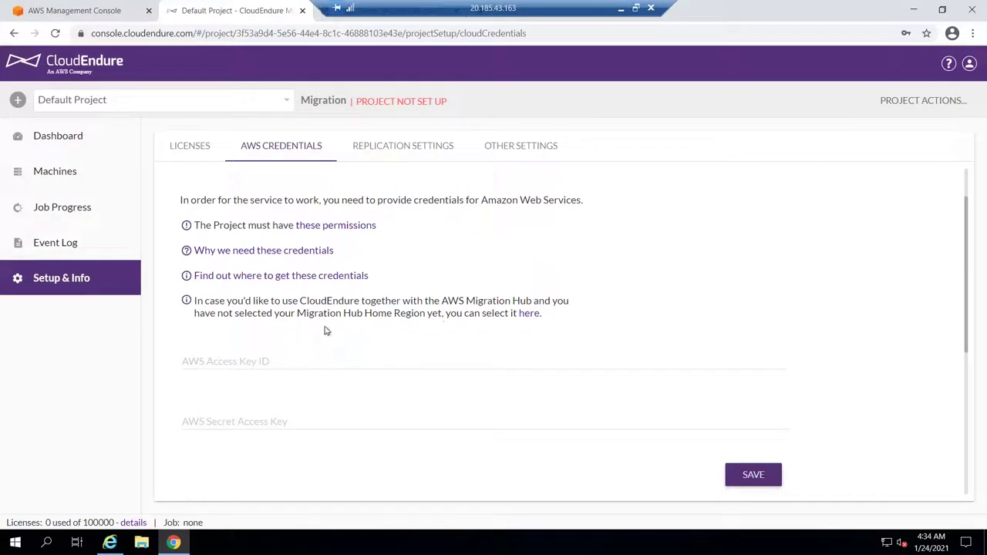
click(399, 10)
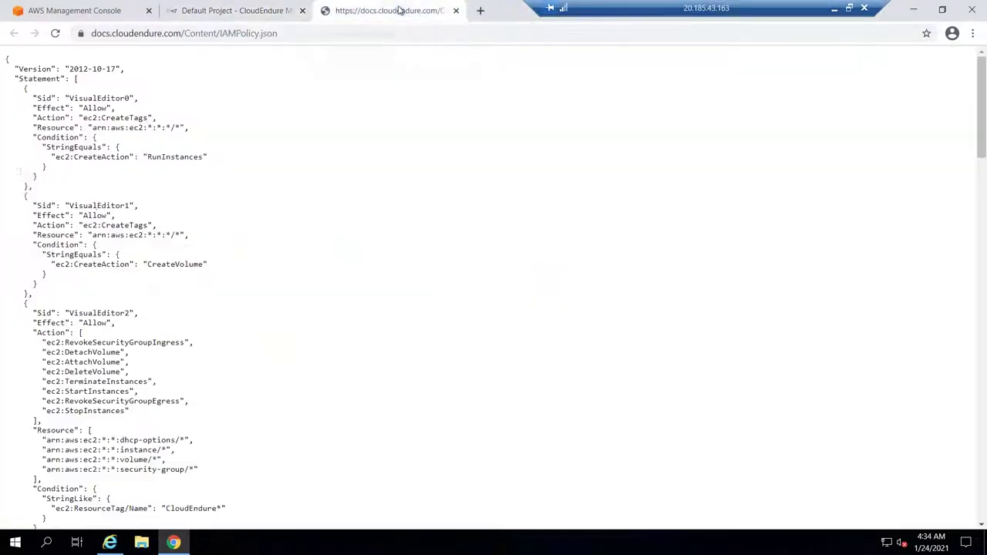
key(ctrl+a)
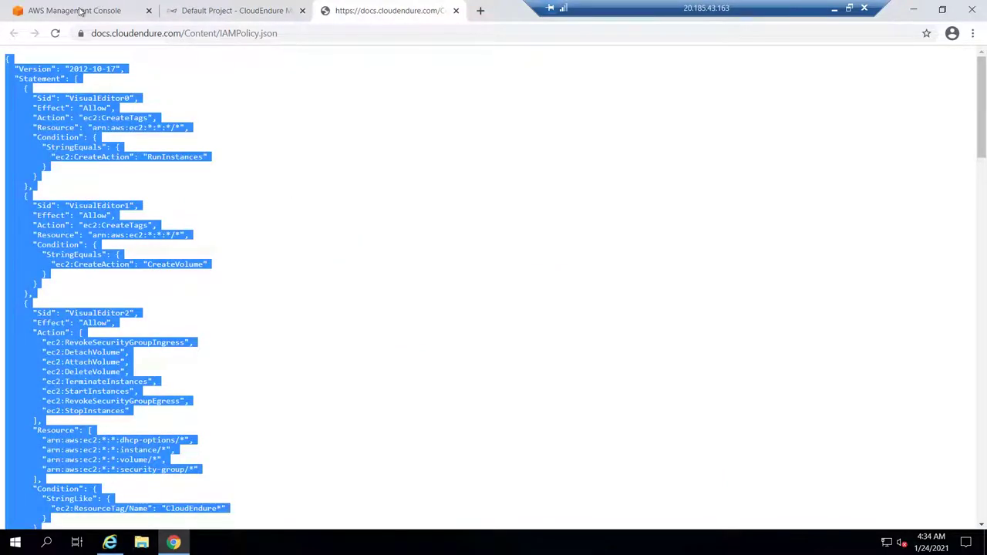
click(81, 11)
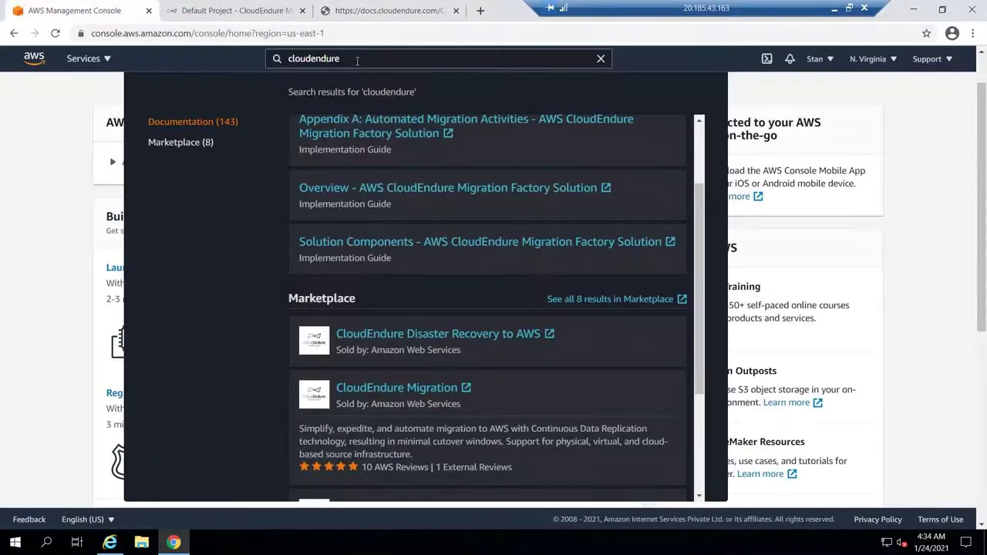
double_click(292, 59)
key(BackSpace)
Start creating a new IAM policy in the JSON editor from IAM > Policies.
text(IAM)
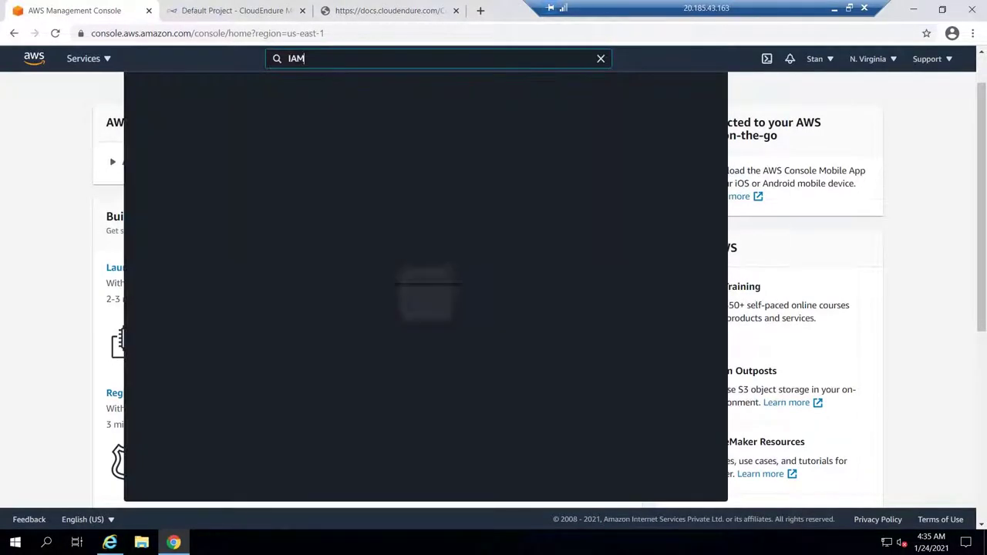
click(307, 157)
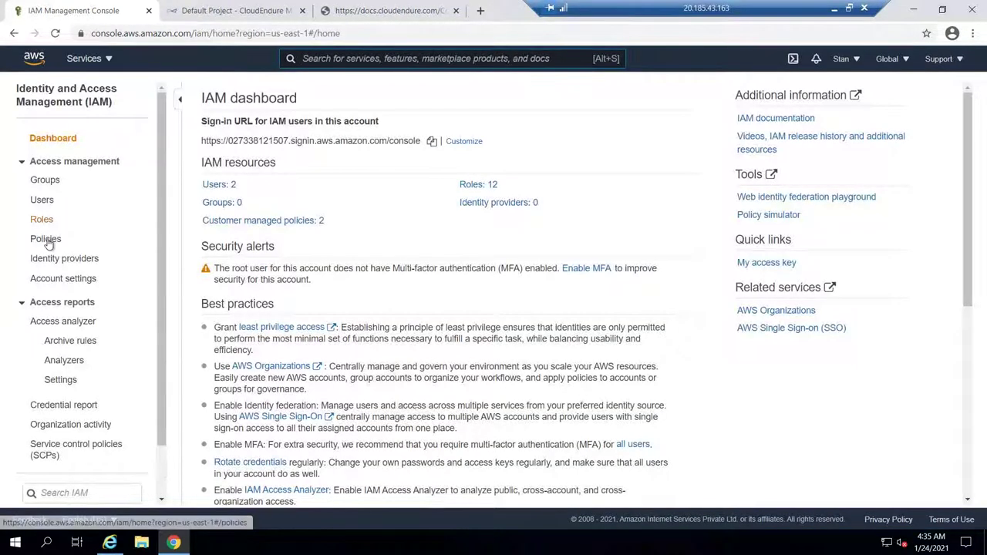
click(45, 239)
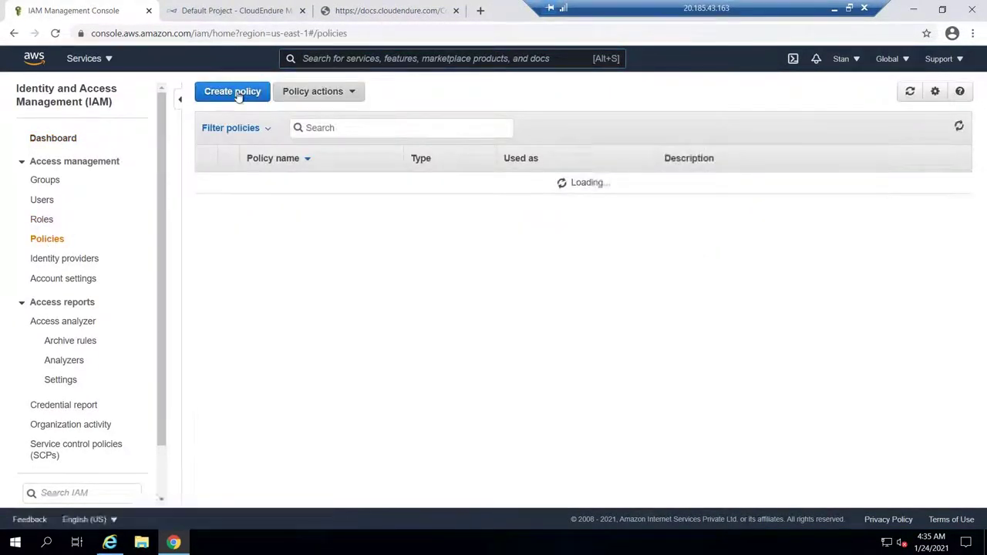
click(236, 93)
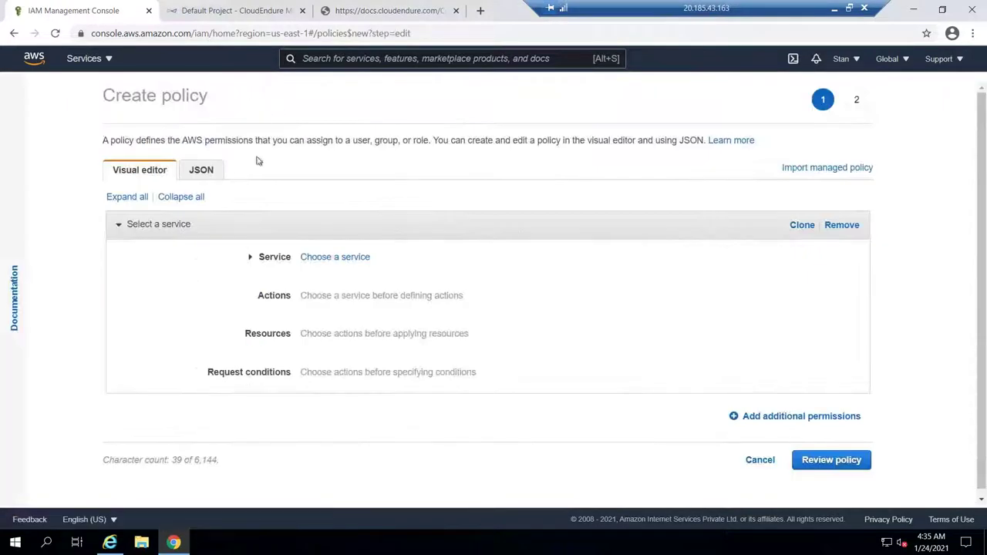
click(202, 170)
Replace the default JSON with the pasted CloudEndure policy and proceed to Review policy.
click(208, 239)
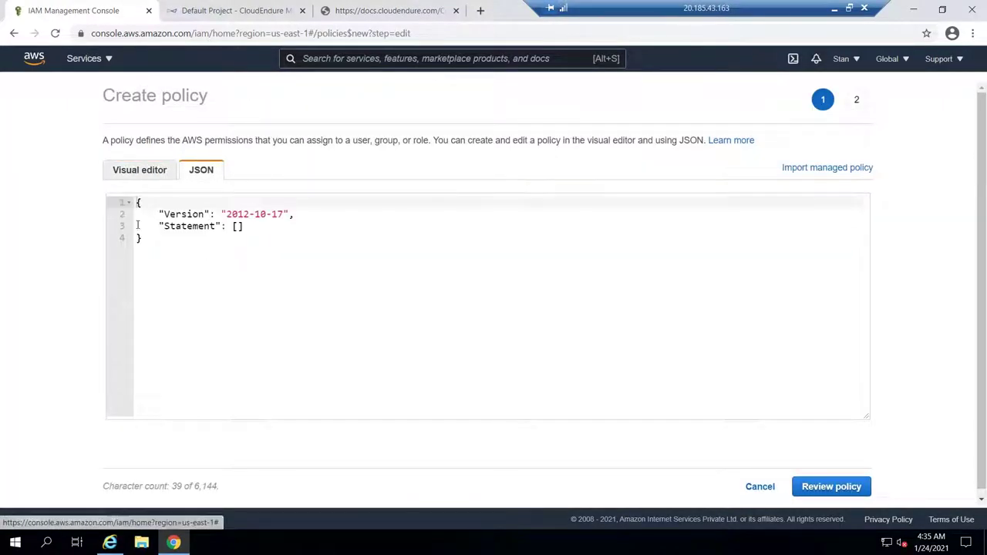
key(ctrl+a)
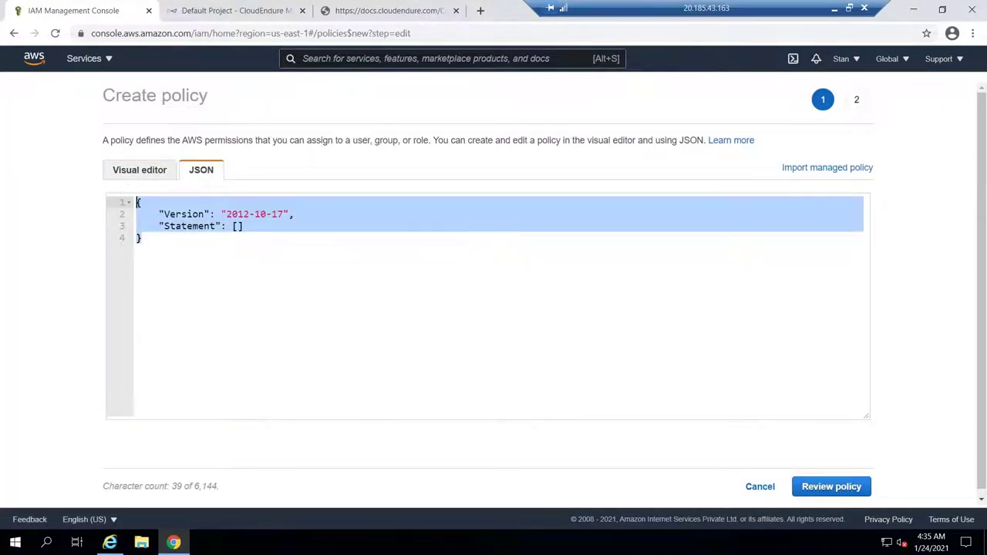
key(Delete)
key(ctrl+v)
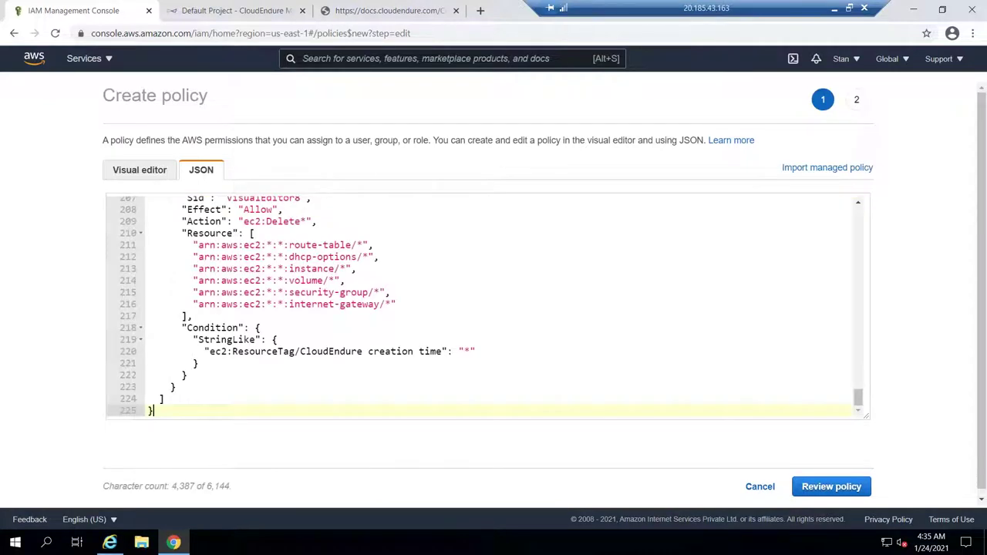
click(833, 489)
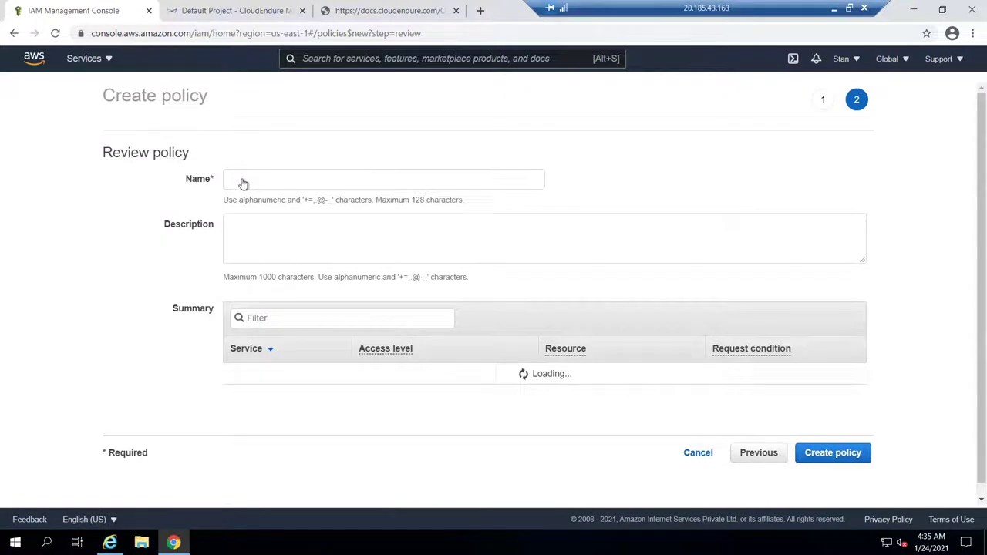
Name the policy CLOUDENDUREPOLICY with description 'Policy copied directly from CloudEndure'.
click(245, 183)
text(CLOUD)
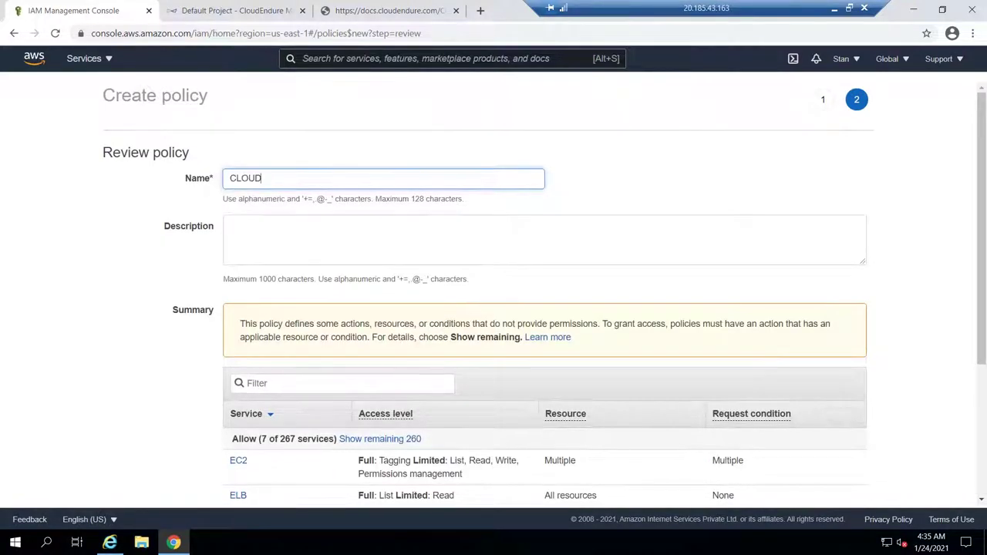
text(ENDUREPOLICY)
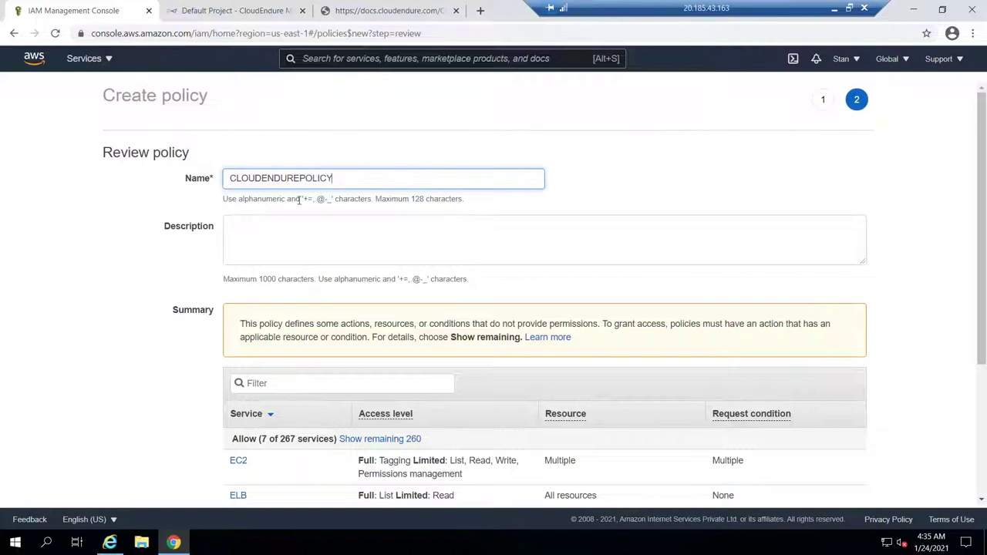
click(296, 250)
text(COp)
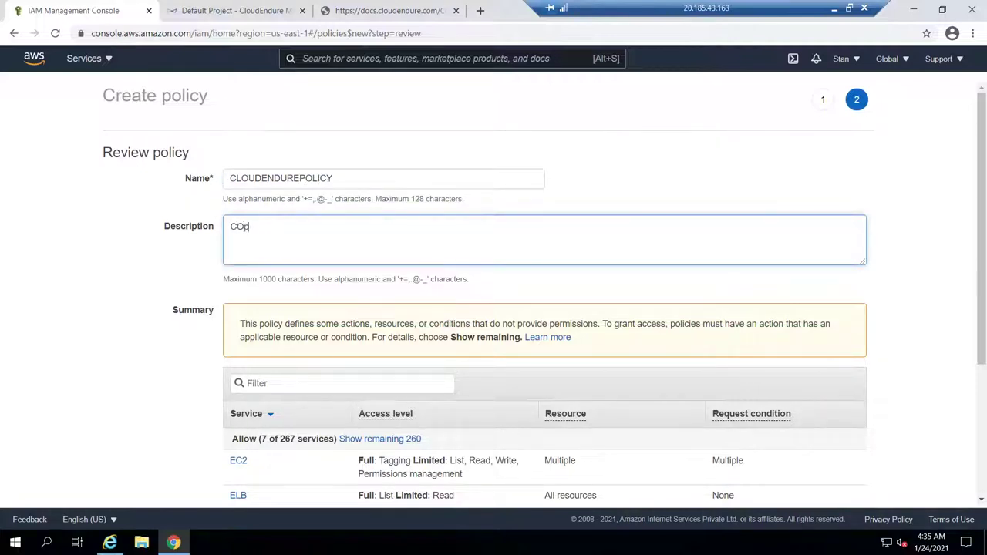
text(ied from)
key(BackSpace)
key(BackSpace)
key(BackSpace)
key(BackSpace)
key(BackSpace)
key(BackSpace)
key(BackSpace)
key(BackSpace)
key(BackSpace)
key(BackSpace)
key(BackSpace)
text(Policy copie)
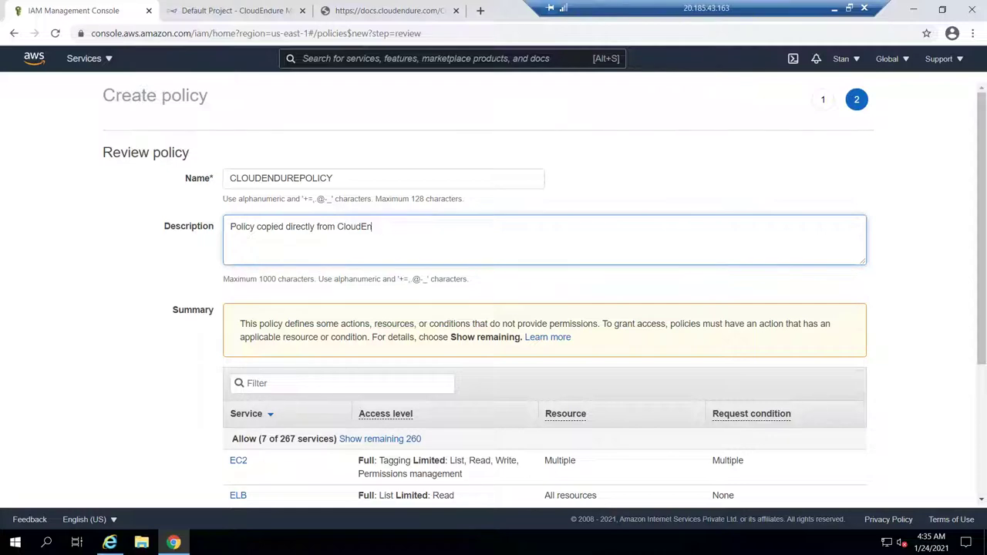
text(dure)
drag(982, 364, 984, 454)
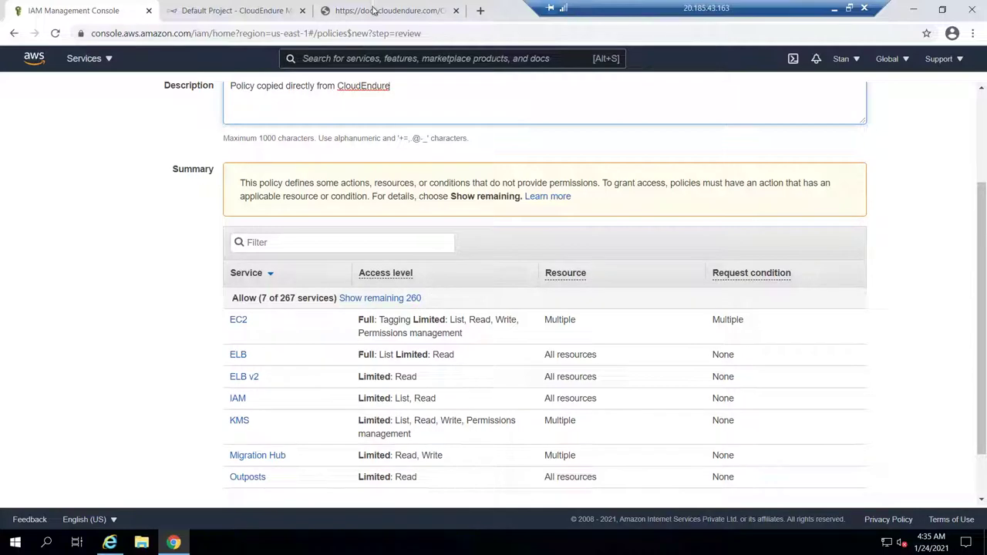
Look through the IAMPolicy.json actions, then close that tab and return to the IAM policy review.
click(375, 10)
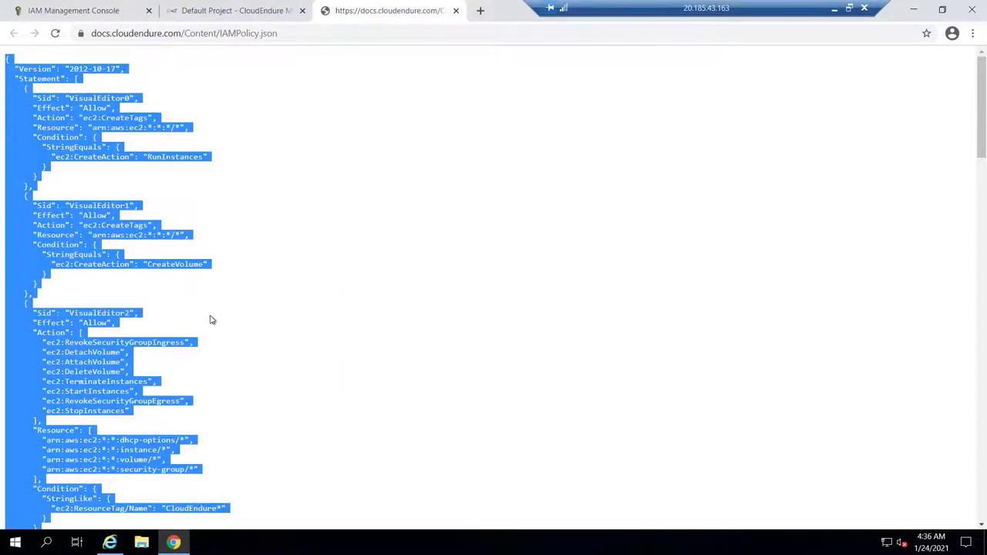
click(66, 337)
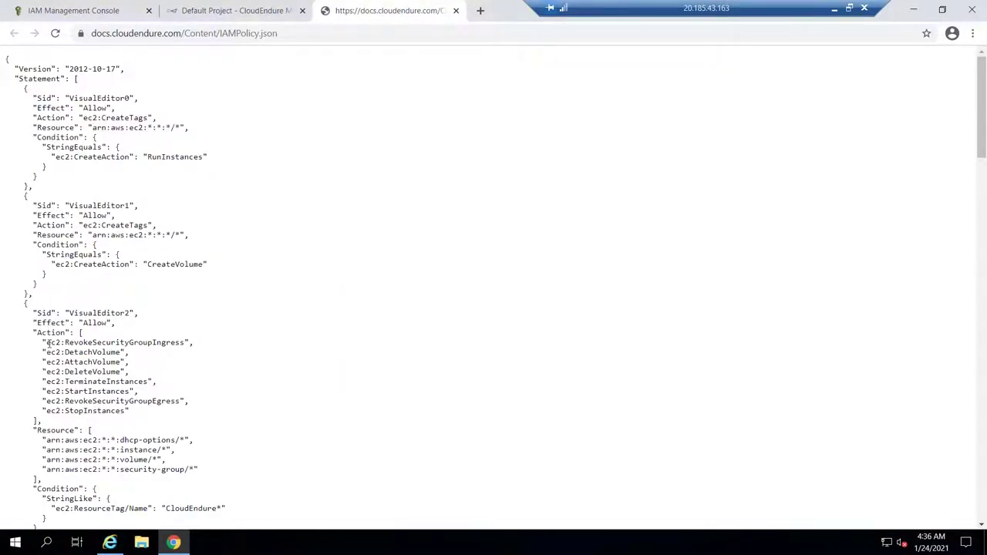
drag(48, 342, 56, 399)
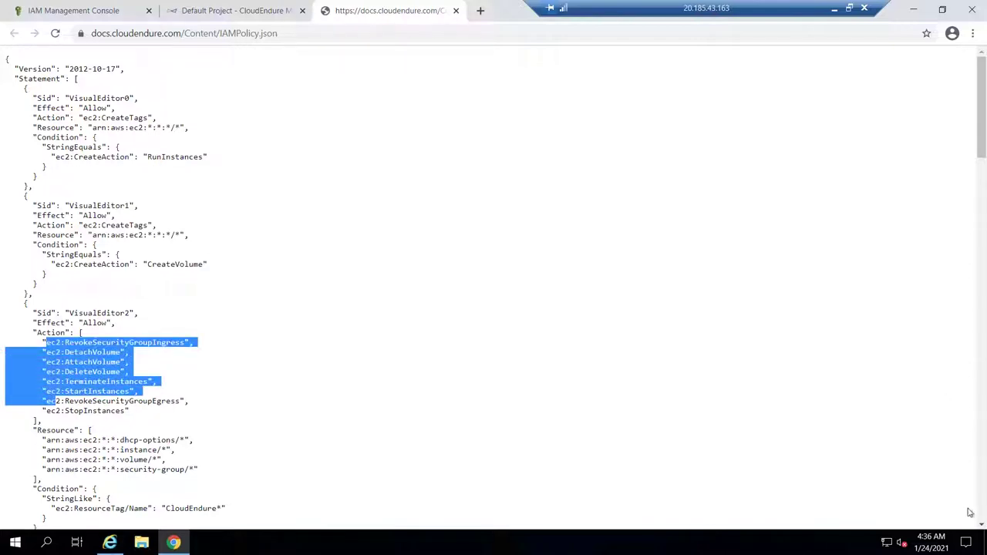
scroll(983, 527, down, 6)
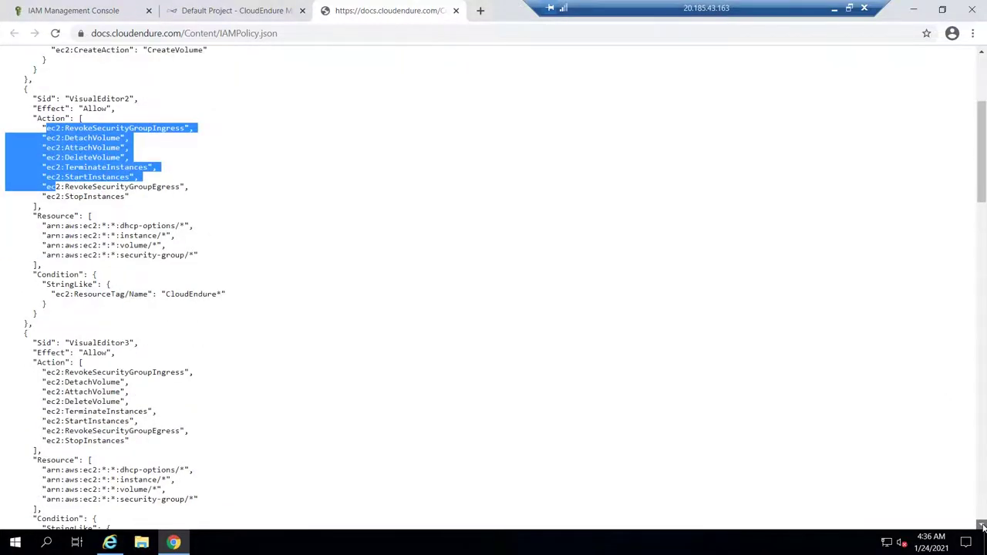
scroll(983, 527, down, 20)
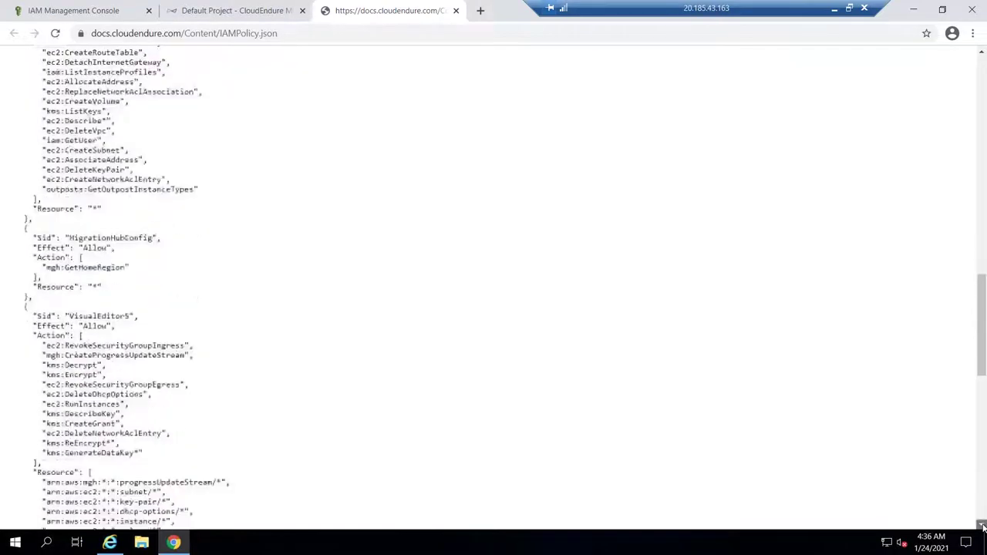
scroll(983, 527, down, 8)
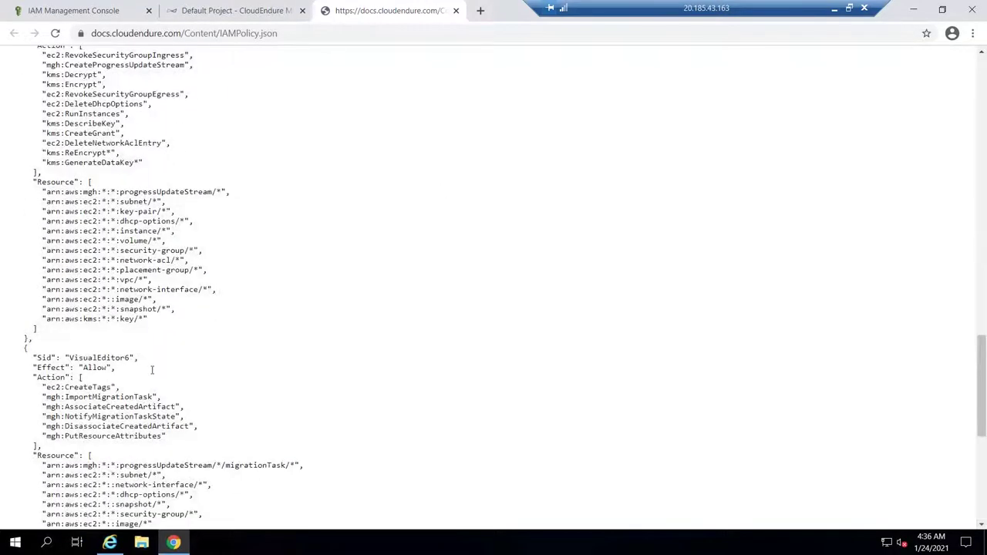
click(456, 10)
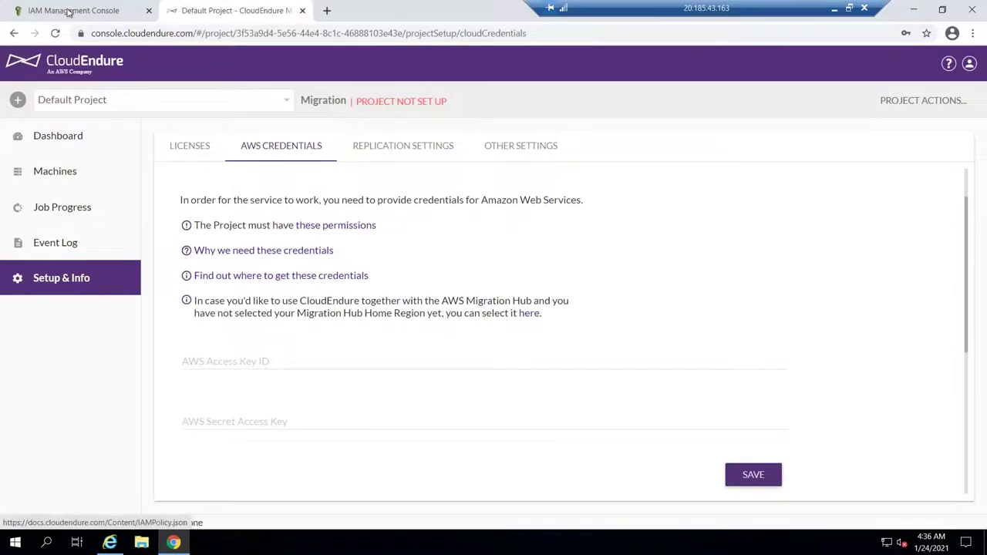
key(ctrl+shift+Tab)
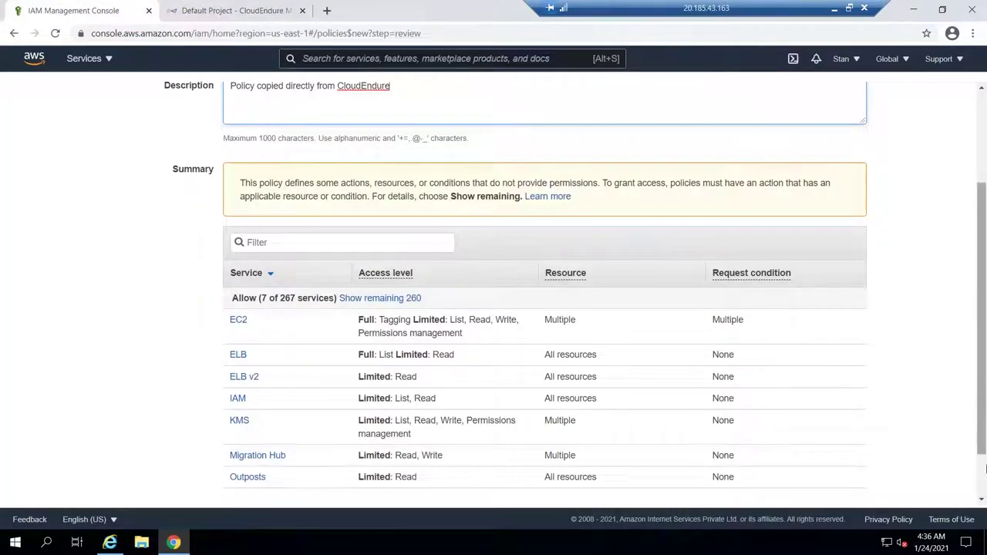
Rename the duplicate policy to CLOUDENDUREWEEKEND and create it.
scroll(985, 395, down, 1)
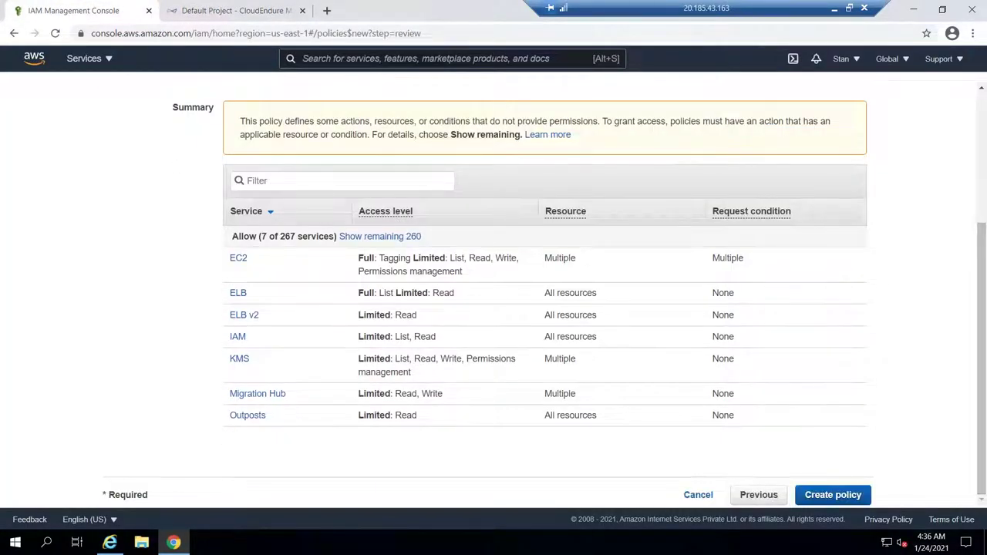
scroll(496, 370, up, 2)
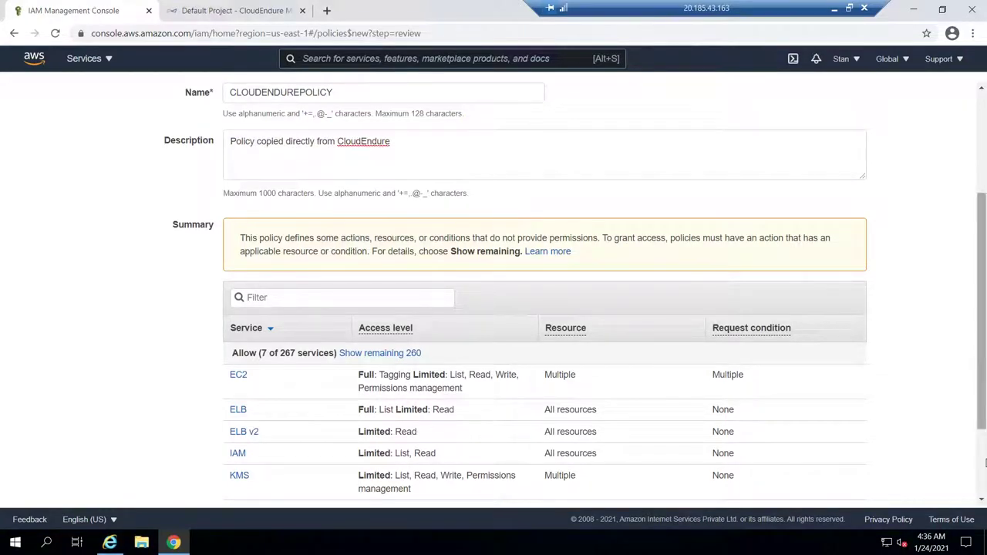
scroll(975, 331, down, 1)
scroll(985, 309, up, 3)
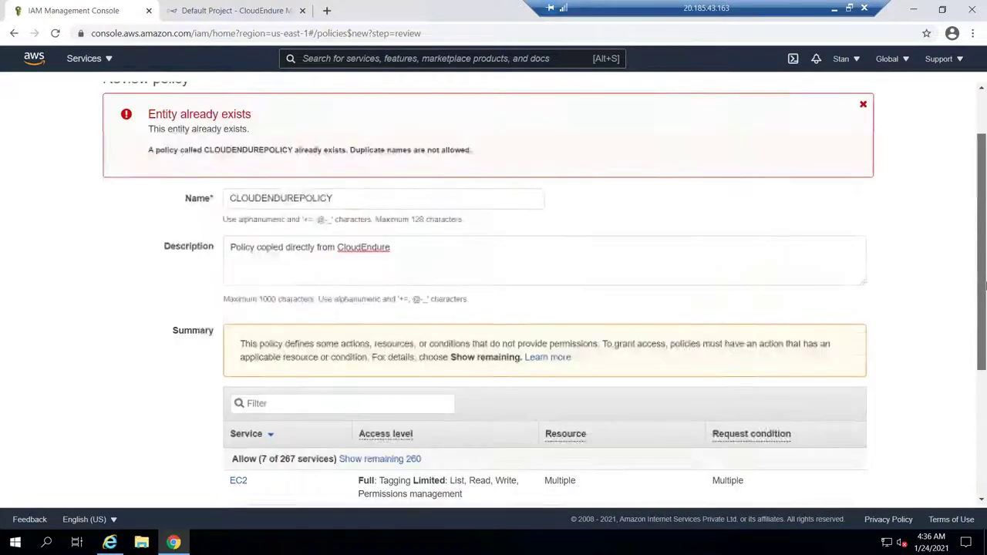
scroll(985, 286, up, 1)
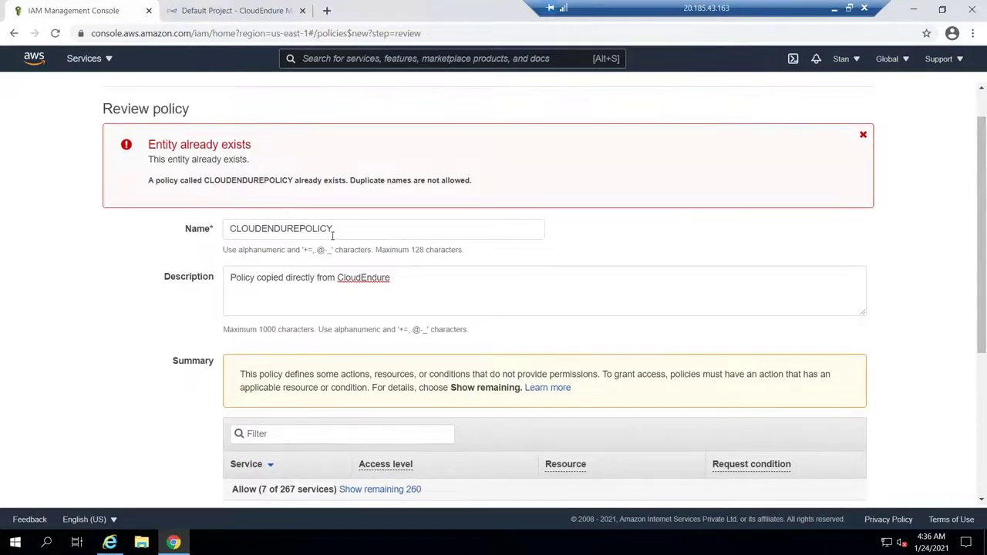
click(335, 229)
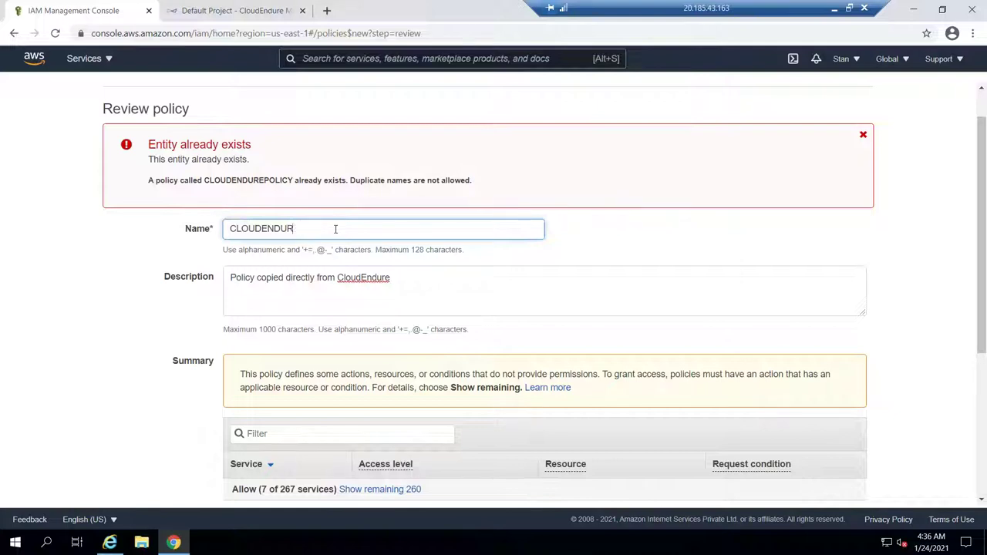
text(EWEEKEND)
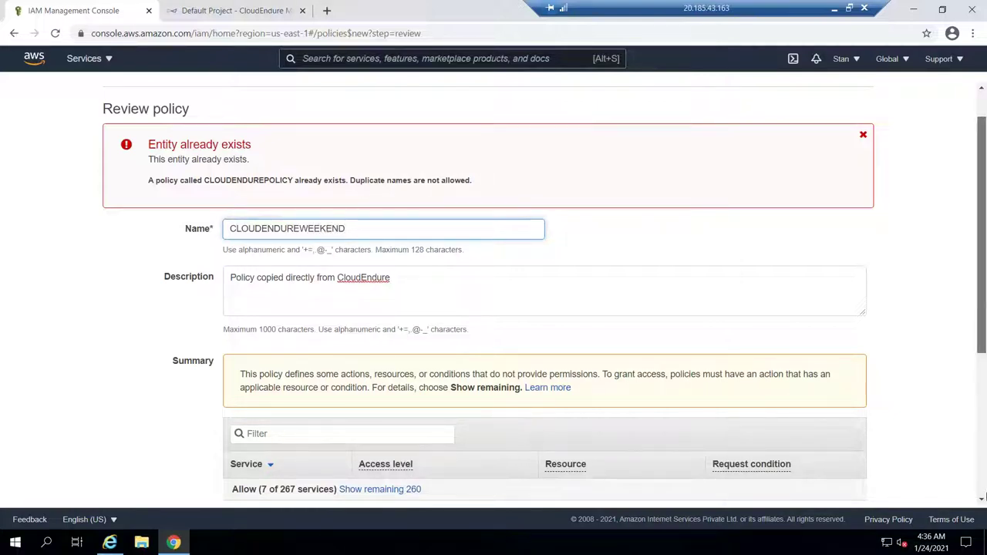
scroll(985, 316, down, 4)
click(833, 495)
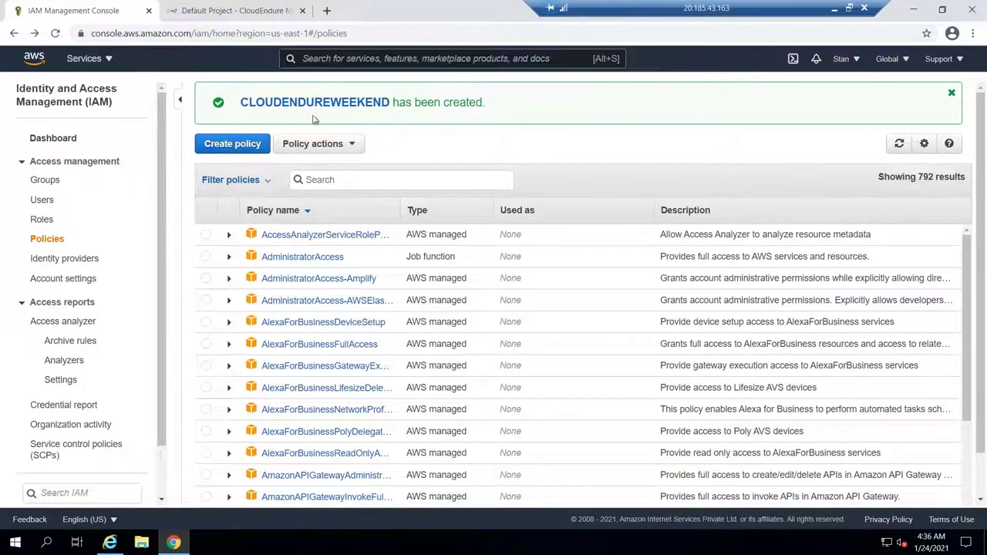
Glance at the CloudEndure credentials tab, then go from the IAM policies list to Users.
click(224, 16)
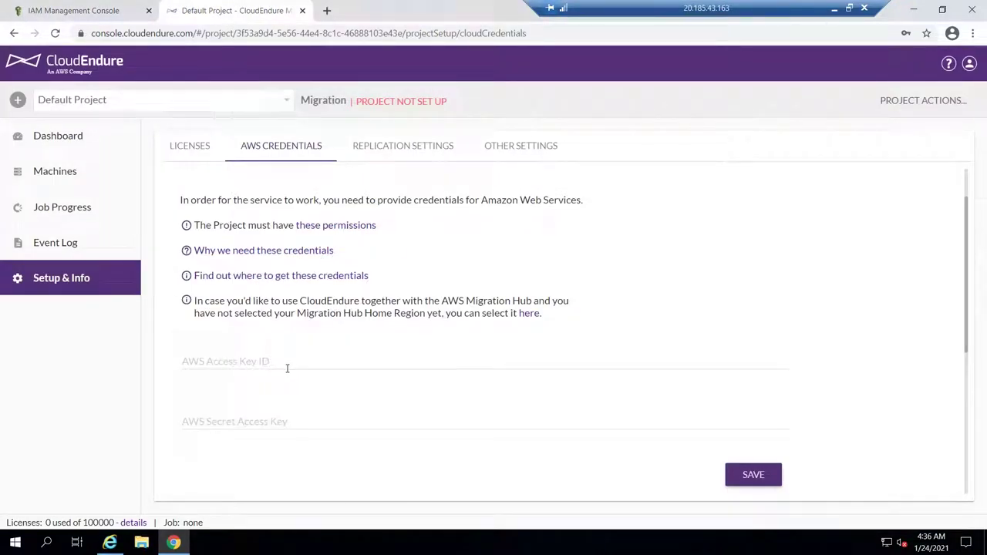
click(107, 14)
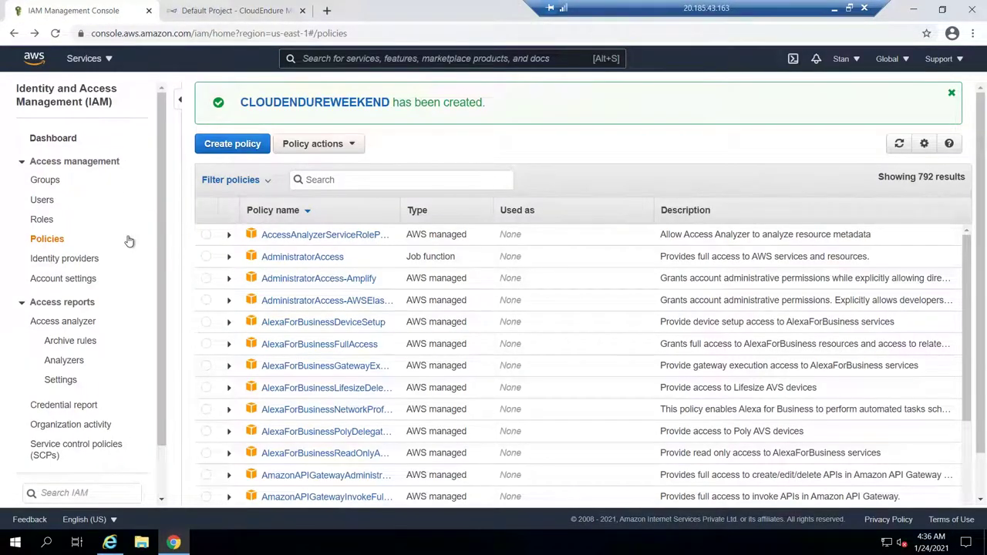
scroll(160, 230, down, 1)
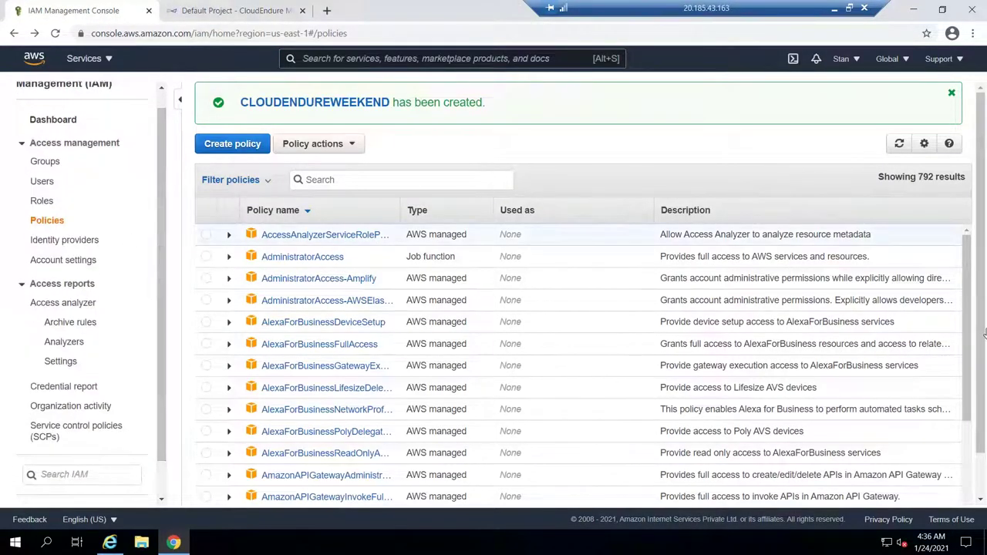
scroll(972, 362, down, 2)
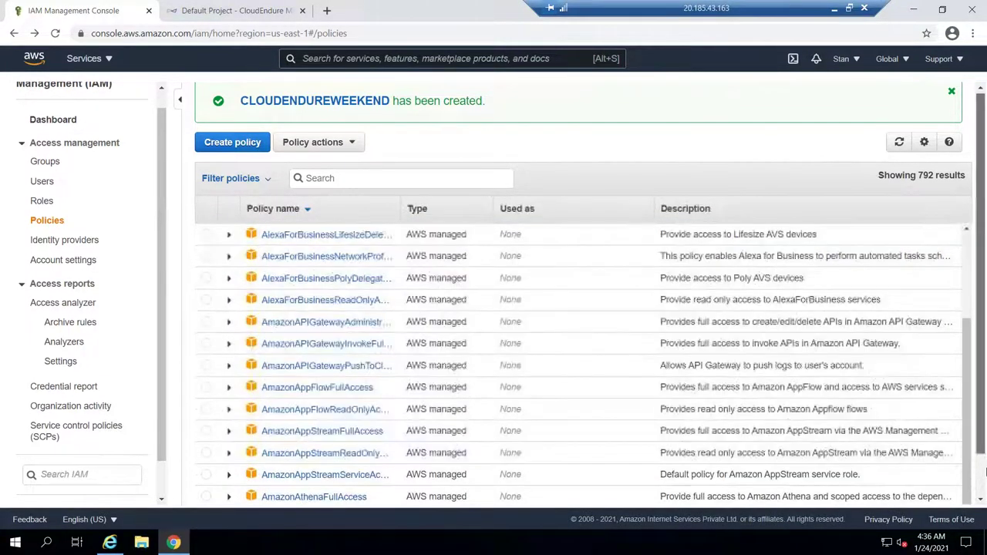
drag(986, 388, 986, 286)
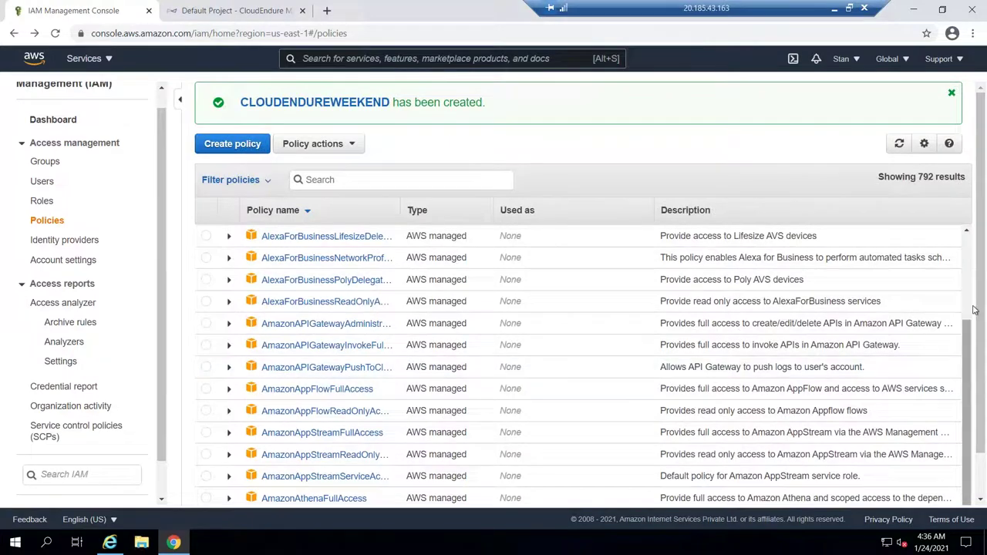
scroll(968, 301, up, 2)
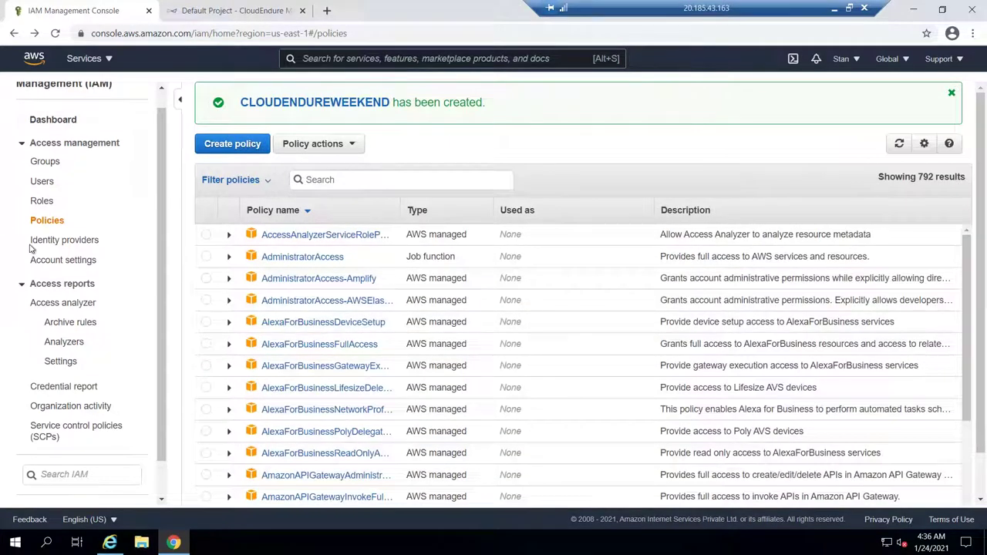
click(42, 182)
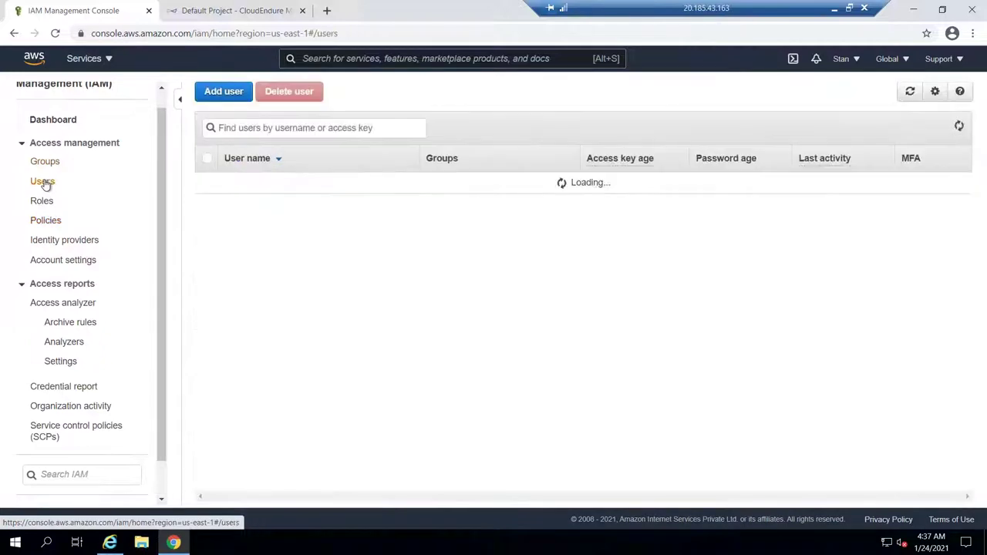
Add a new IAM user named ceweadmin1.
click(216, 94)
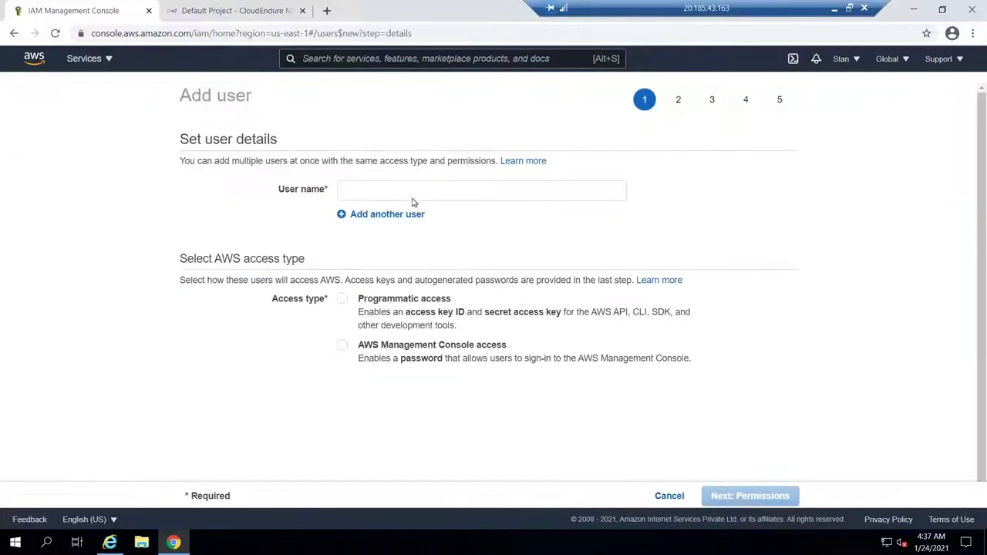
click(412, 192)
text(clou)
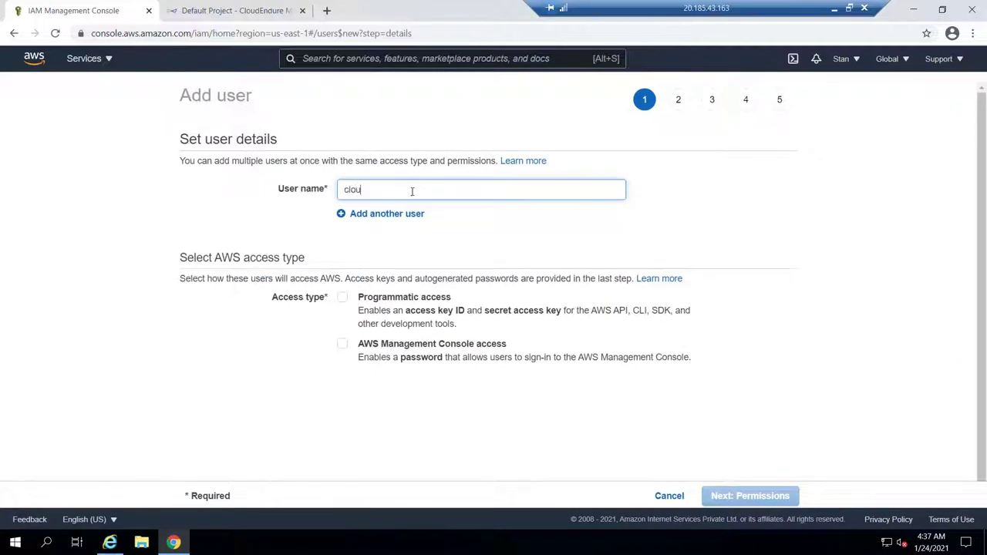
text(dacdureweek)
key(BackSpace)
key(BackSpace)
key(BackSpace)
key(BackSpace)
key(BackSpace)
key(BackSpace)
key(BackSpace)
key(BackSpace)
key(BackSpace)
key(BackSpace)
key(BackSpace)
key(BackSpace)
key(BackSpace)
key(BackSpace)
key(BackSpace)
key(BackSpace)
key(BackSpace)
key(BackSpace)
key(BackSpace)
key(BackSpace)
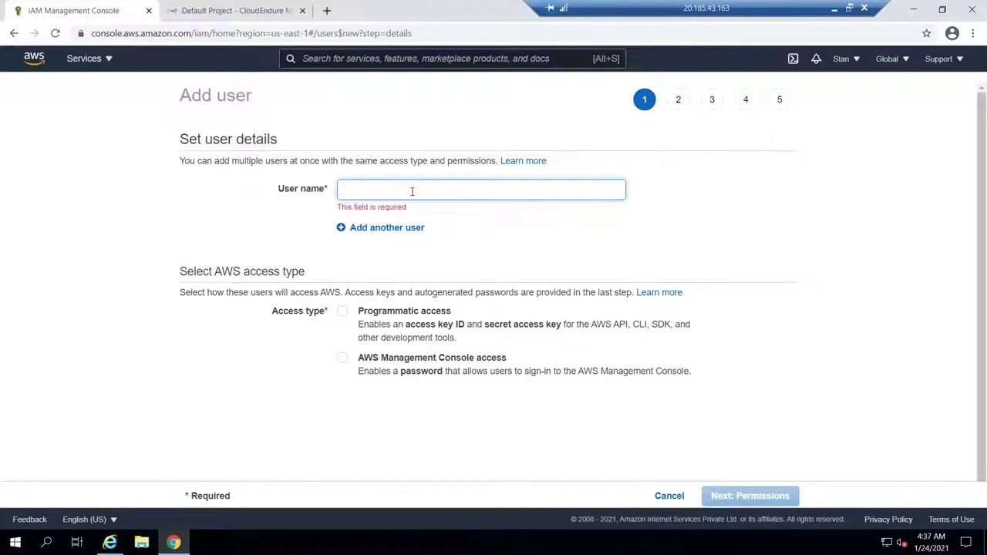
text(cewe)
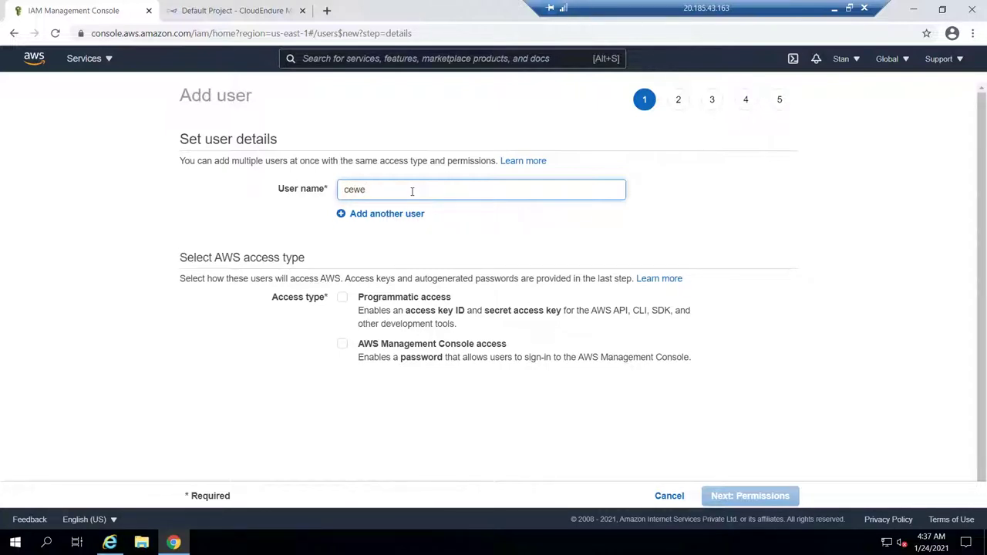
text(admin1)
Grant programmatic and console access with an autogenerated password and no forced reset.
click(343, 302)
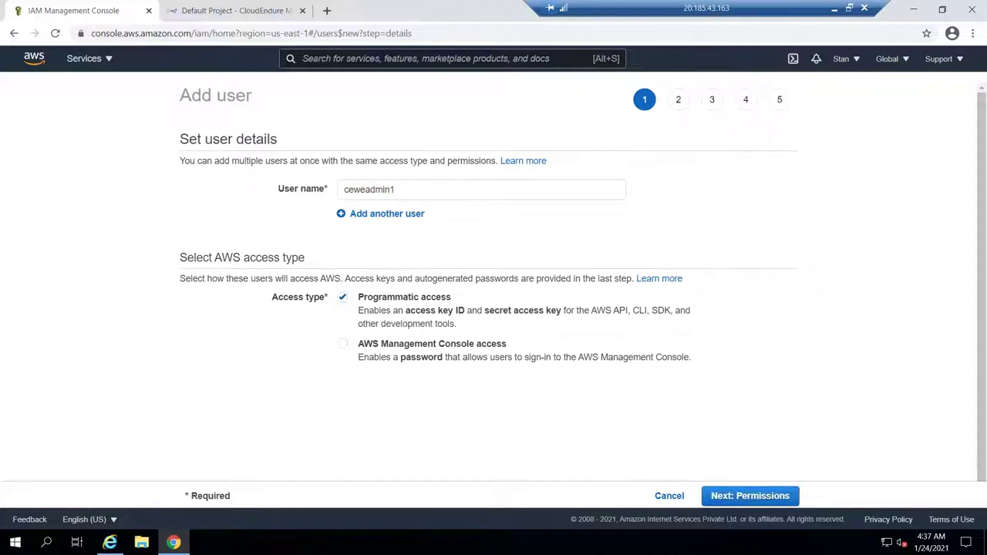
click(343, 344)
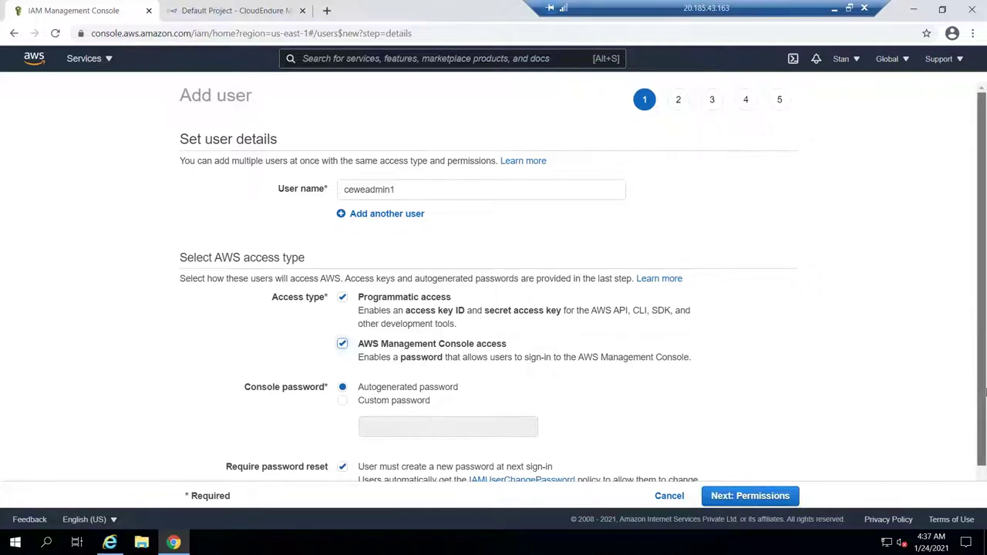
drag(983, 351, 983, 392)
scroll(419, 309, down, 1)
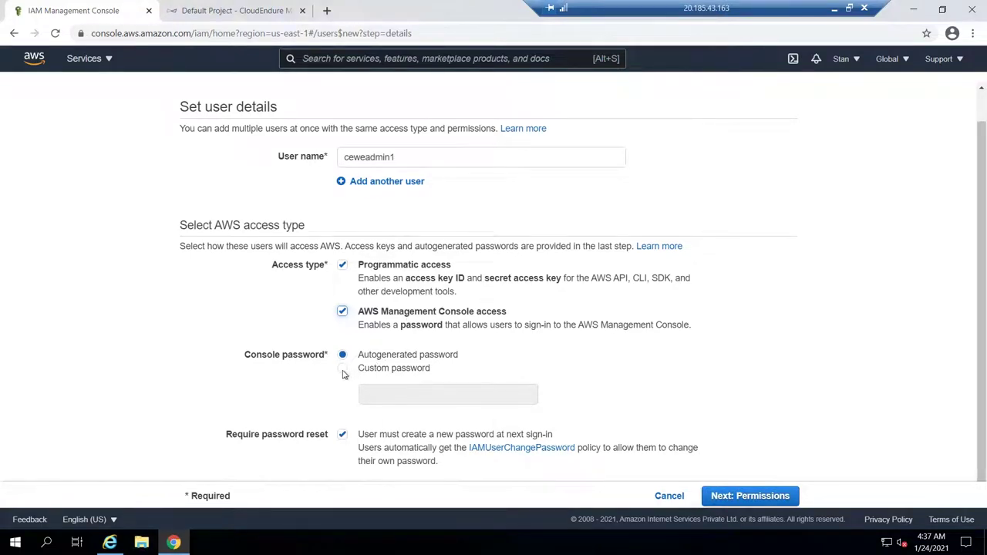
click(426, 395)
click(372, 366)
click(346, 356)
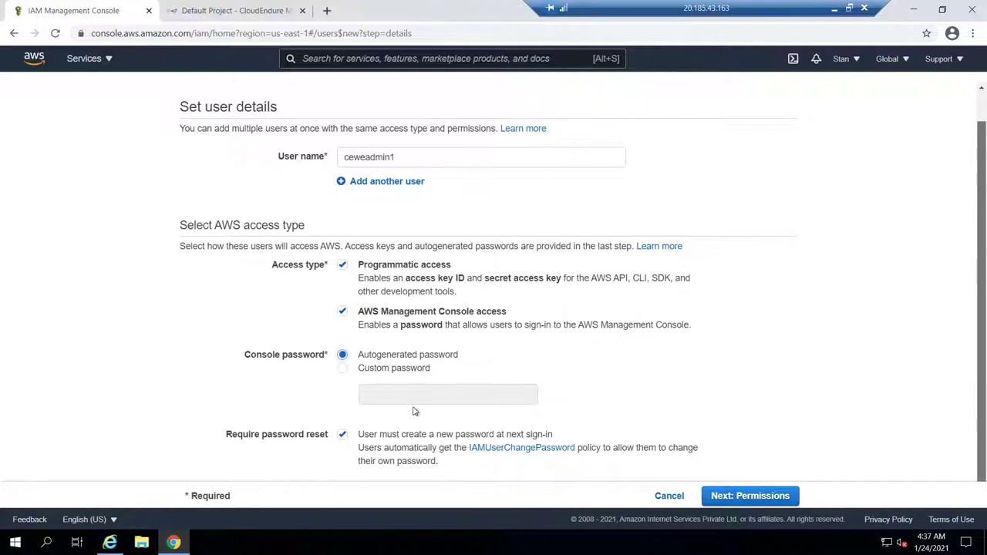
click(343, 435)
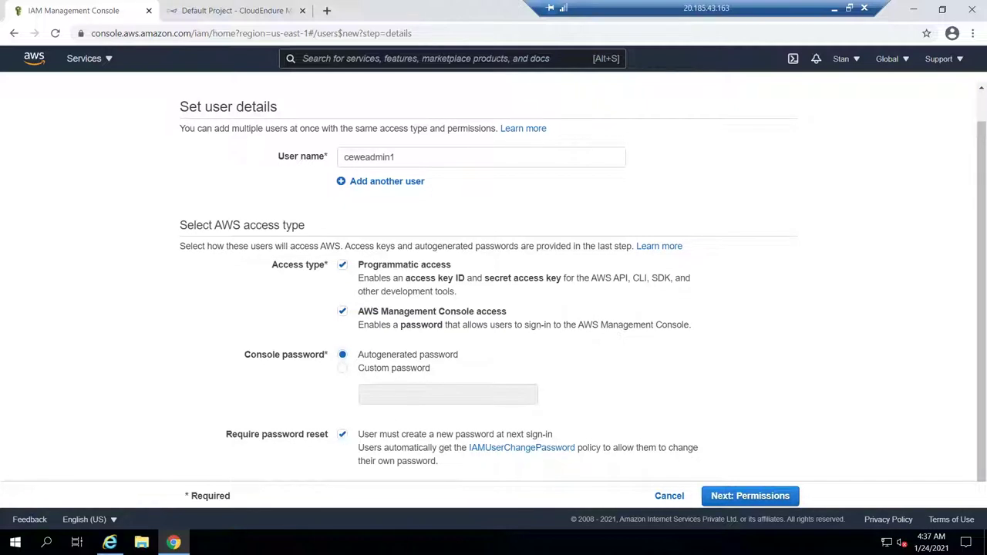
click(741, 497)
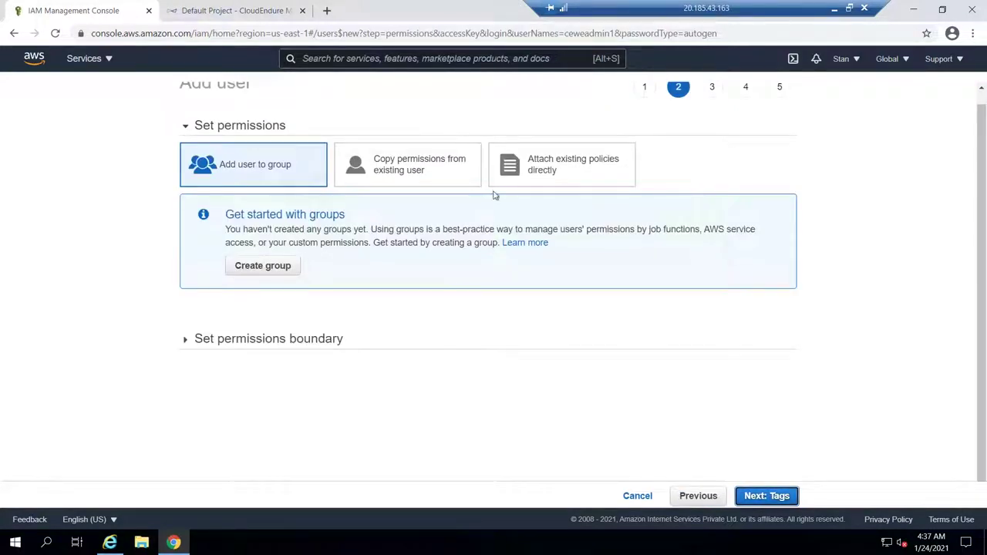
Attach the CLOUDENDUREWEEKEND policy directly to ceweadmin1 and create the user.
click(570, 170)
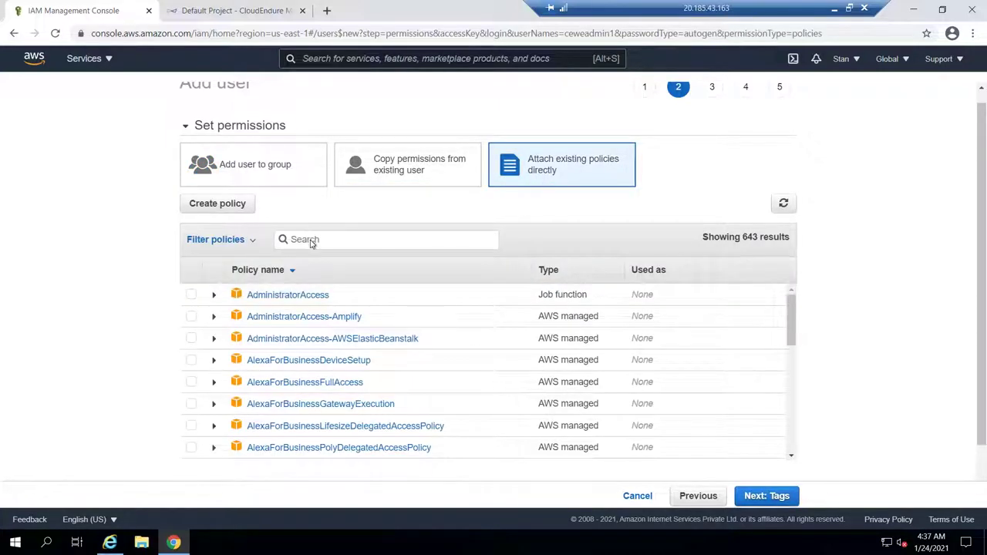
text(CLOUD)
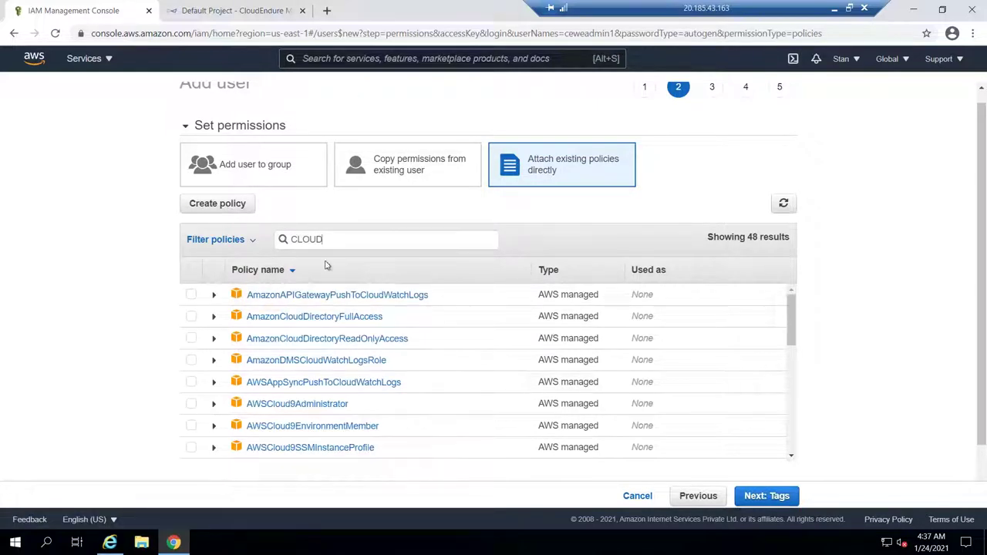
text(ENDURE)
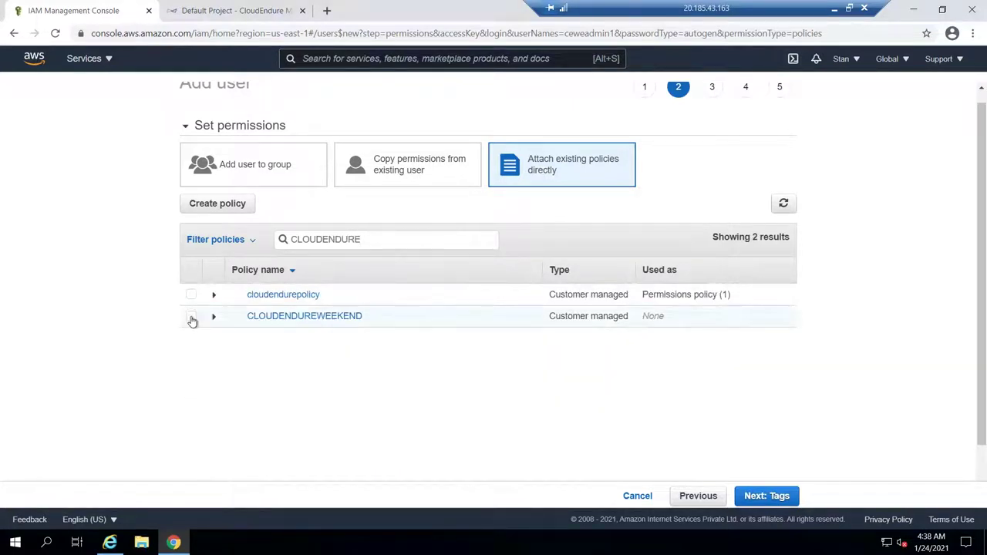
click(191, 317)
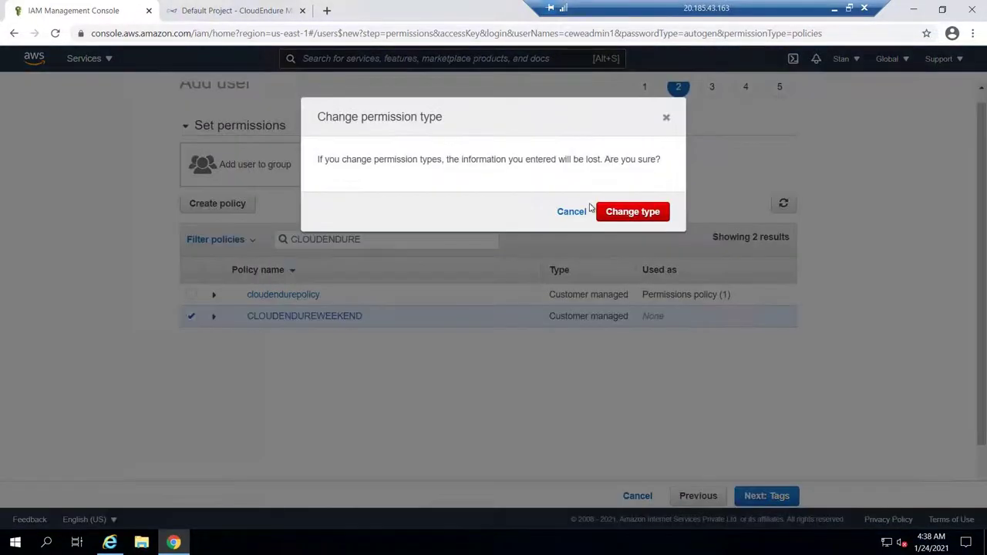
click(575, 212)
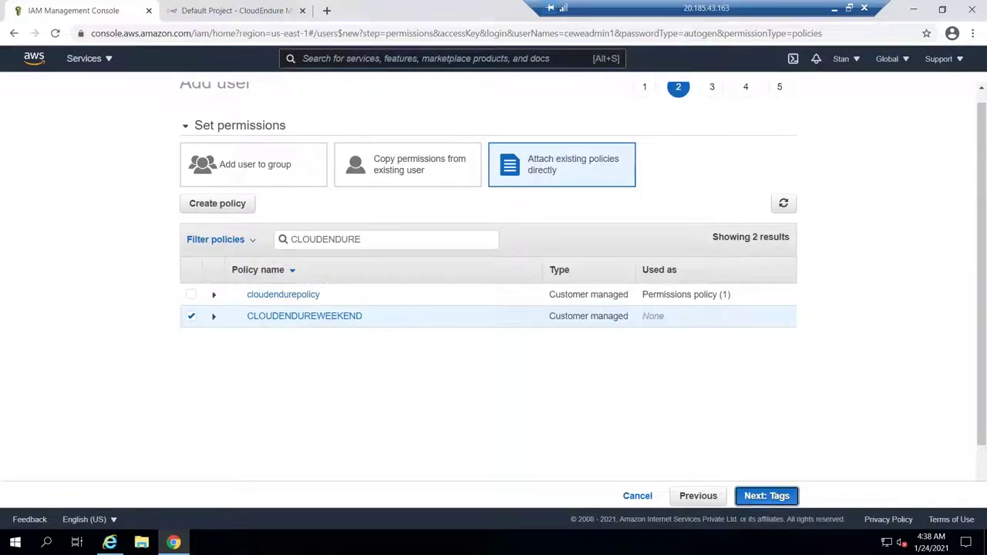
click(764, 496)
click(770, 501)
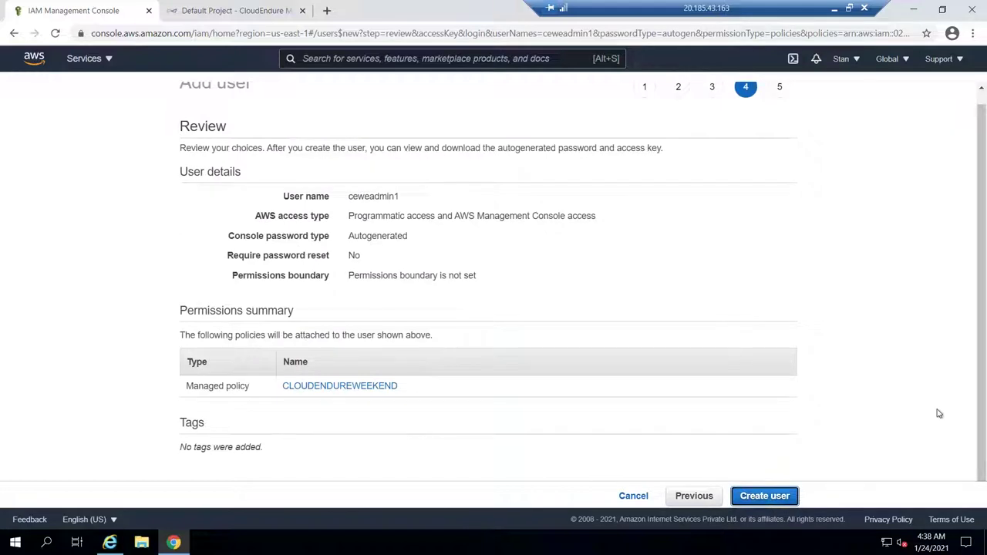
click(785, 500)
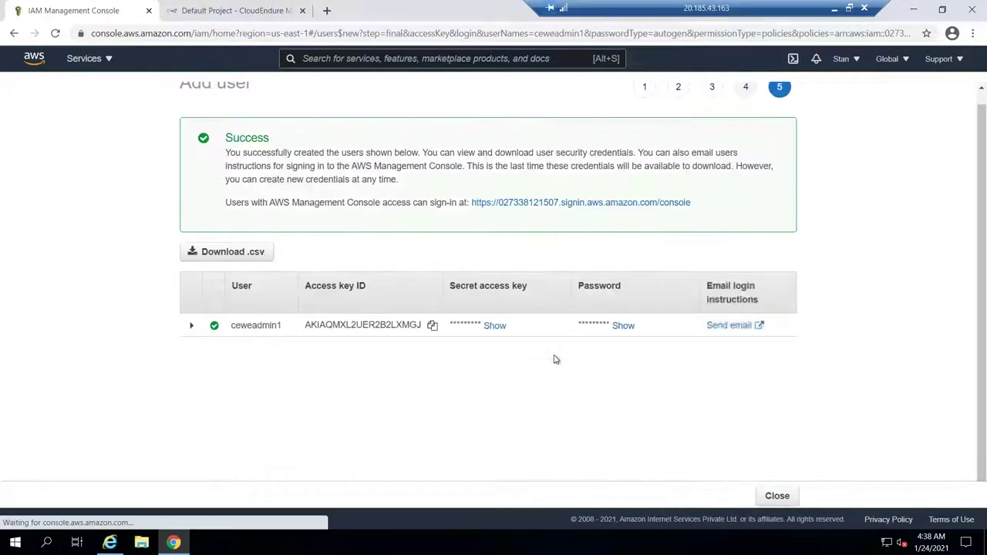
Download the credentials .csv, reveal the secret access key, and open a blank Notepad.
click(240, 255)
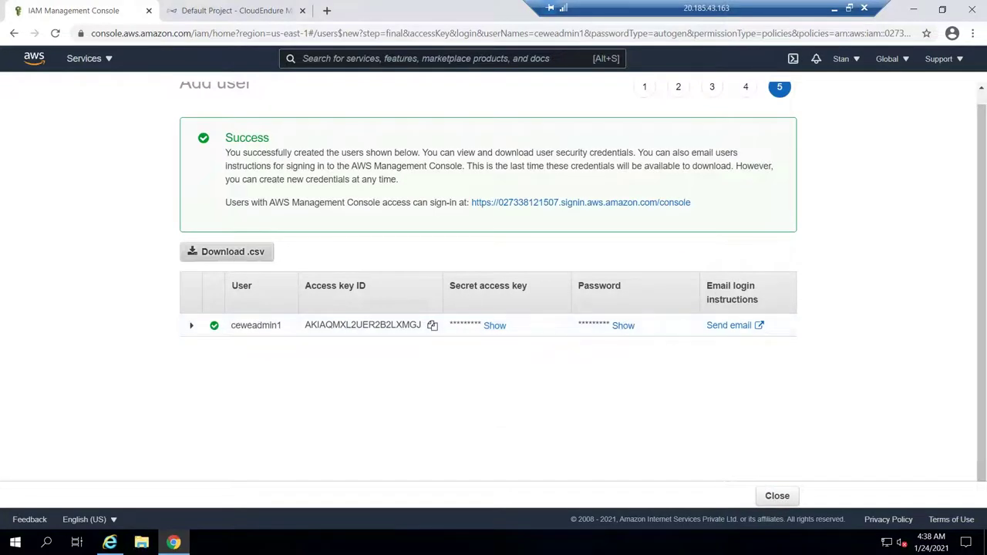
click(495, 326)
key(ctrl+c)
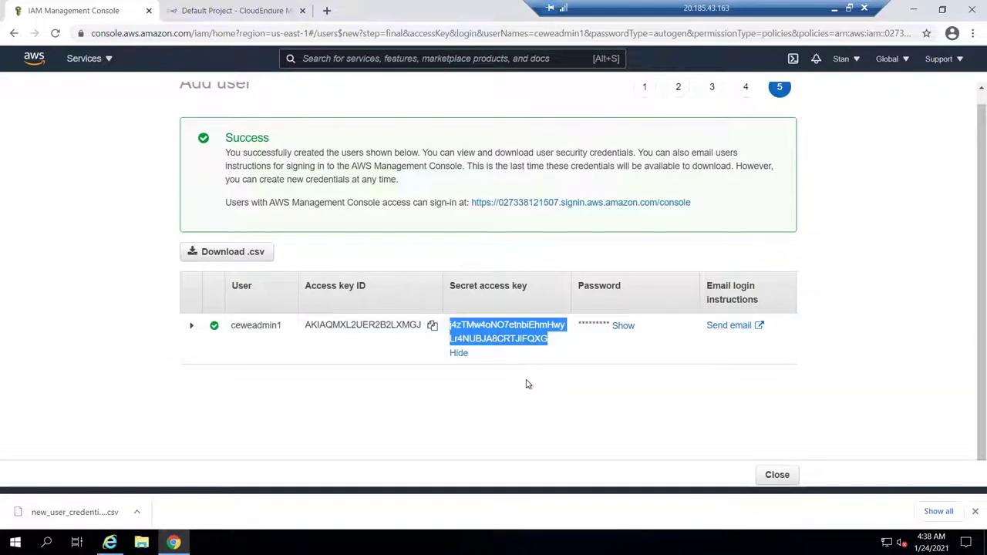
key(super+r)
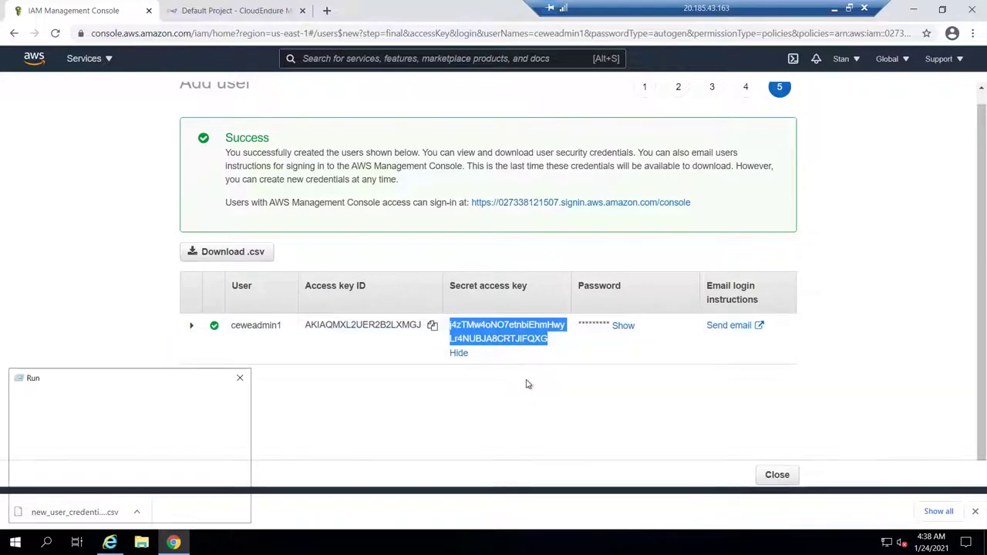
text(cmd)
key(Return)
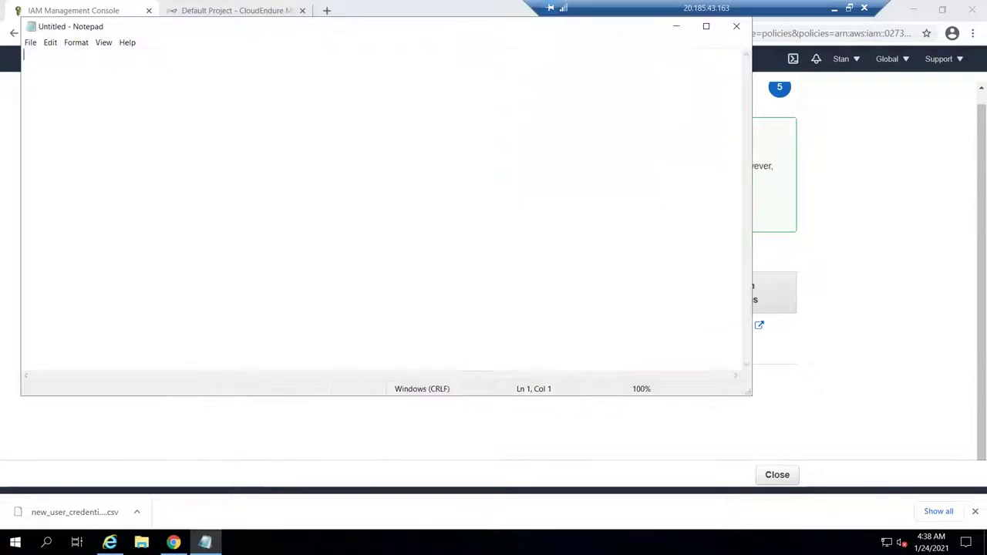
Paste the new IAM user's secret access key and access key ID into the Notepad note.
text(cwedadmin)
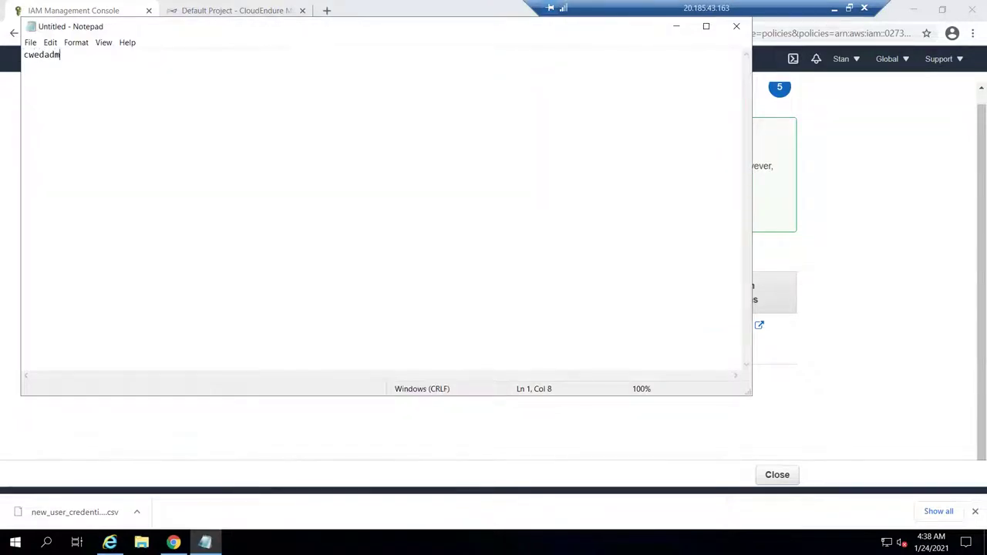
click(610, 507)
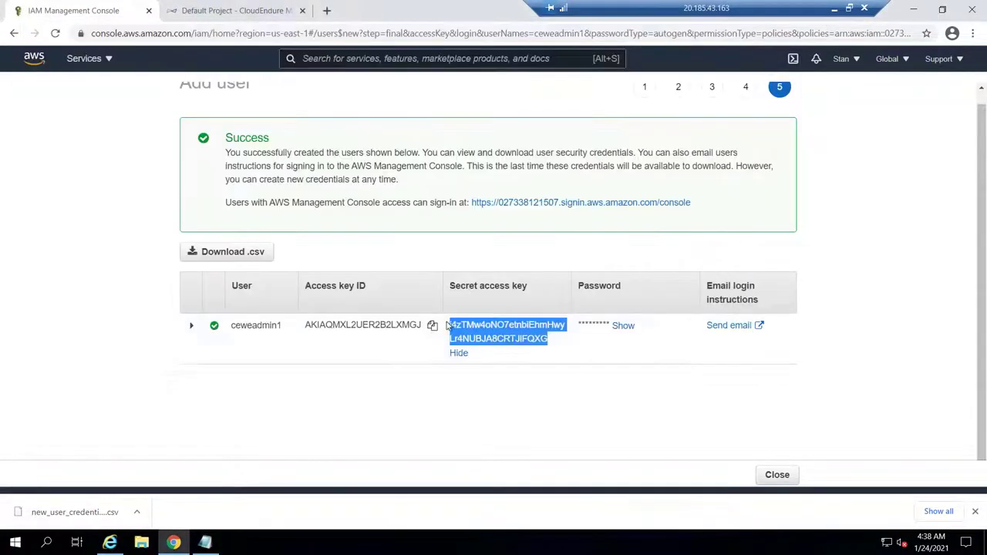
key(alt+Tab)
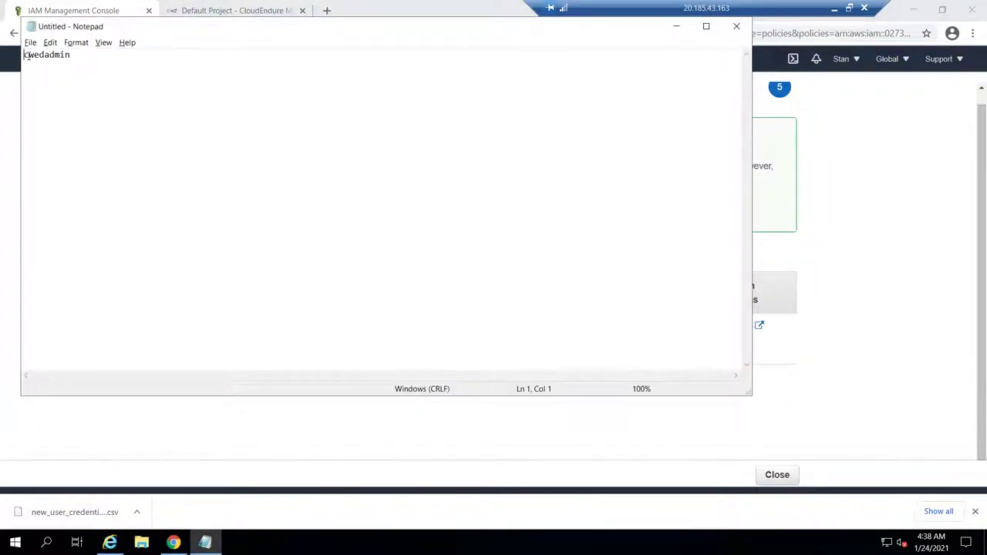
text(e)
click(113, 58)
key(ctrl+v)
key(alt+Tab)
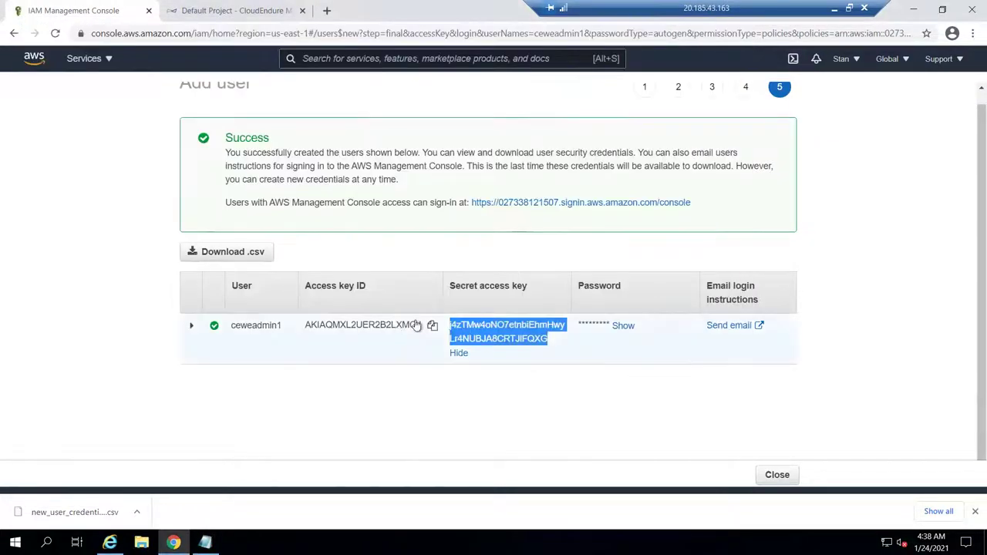
click(432, 325)
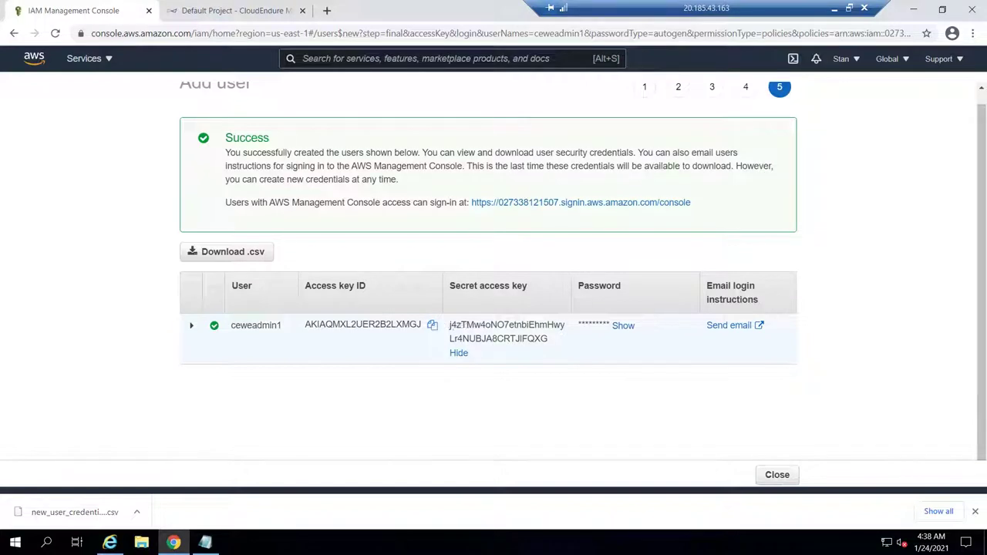
key(alt+Tab)
key(ctrl+v)
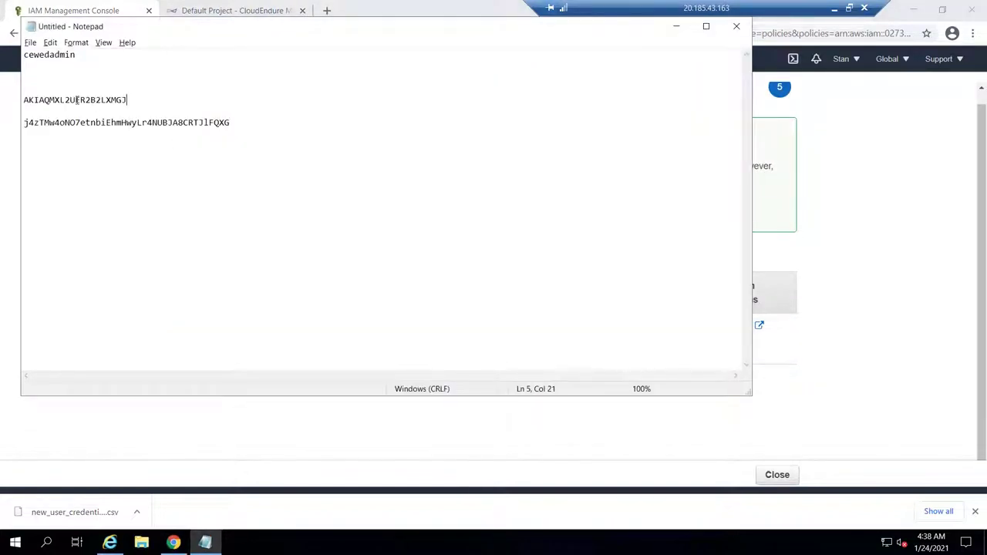
key(Delete)
key(alt+Tab)
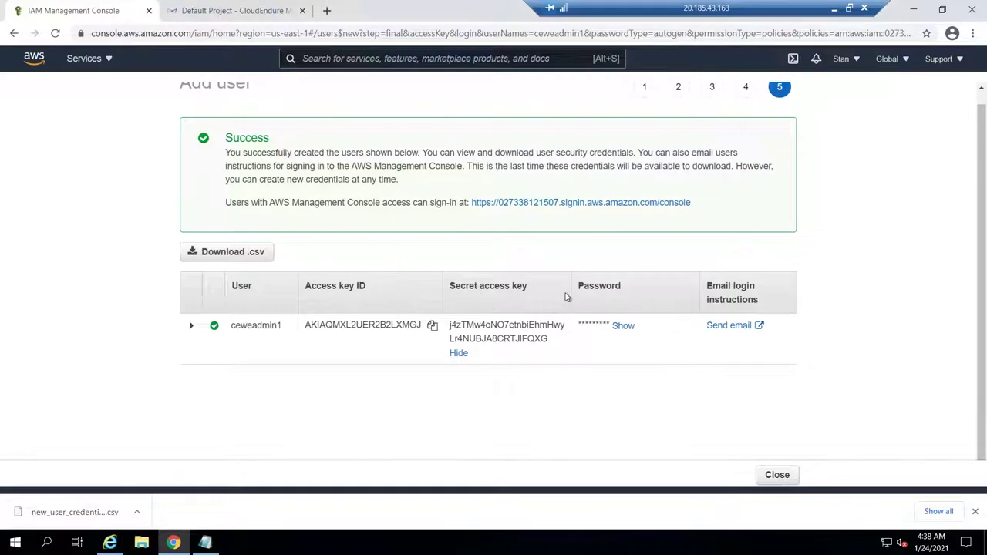
Copy the user's revealed password from the credentials page into the note.
double_click(624, 330)
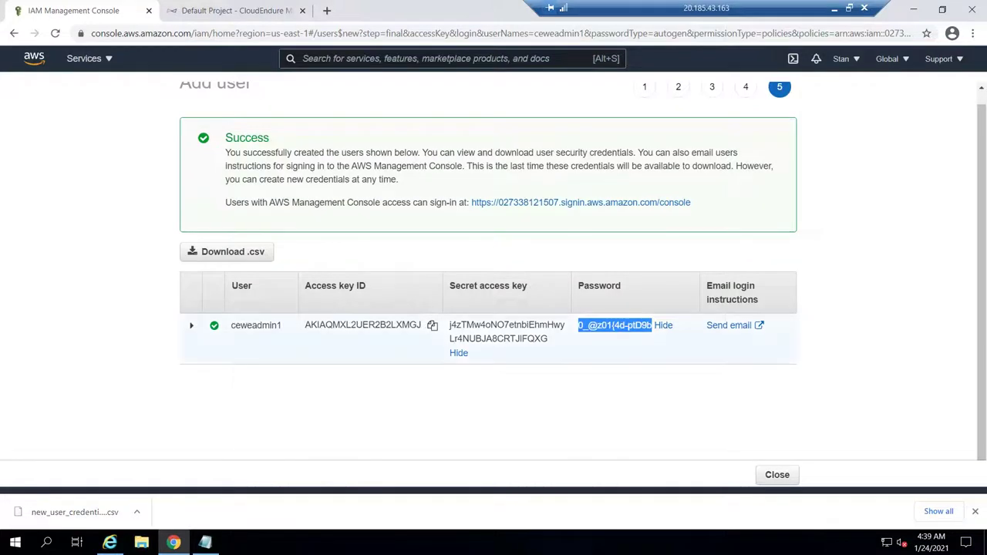
right_click(641, 330)
click(646, 334)
key(alt+Tab)
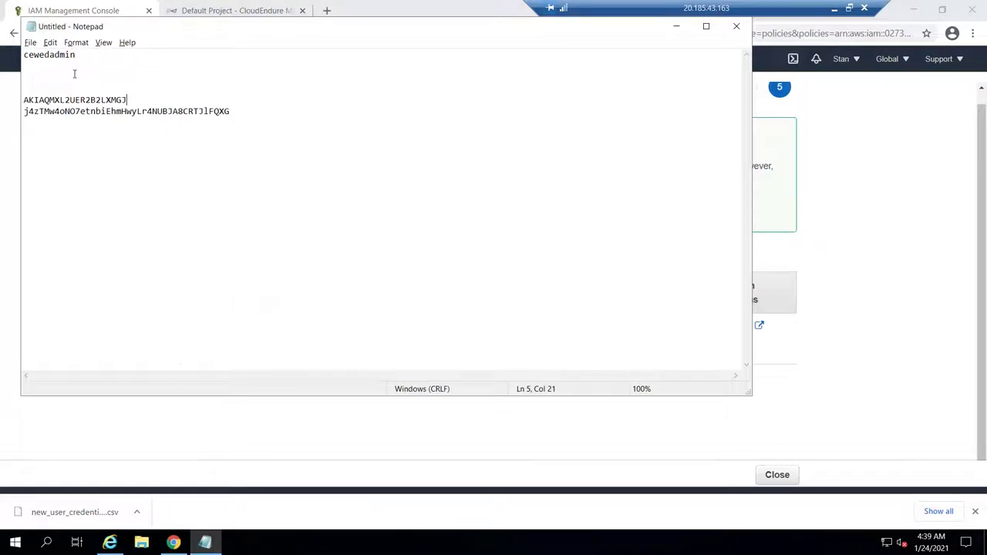
key(ctrl+v)
key(Delete)
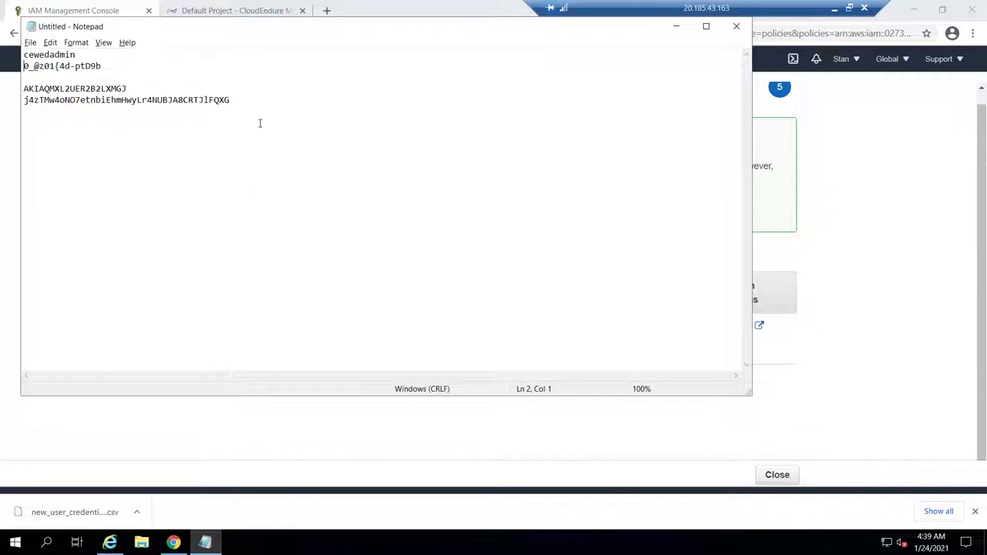
key(alt+Tab)
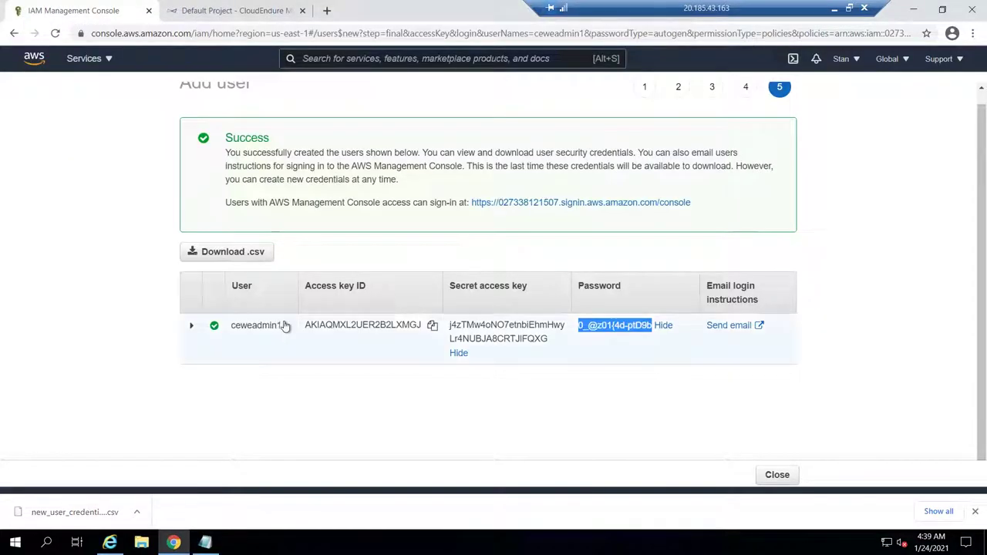
Replace the misspelled user name on line 1 of the note with the correct one.
drag(286, 329, 234, 333)
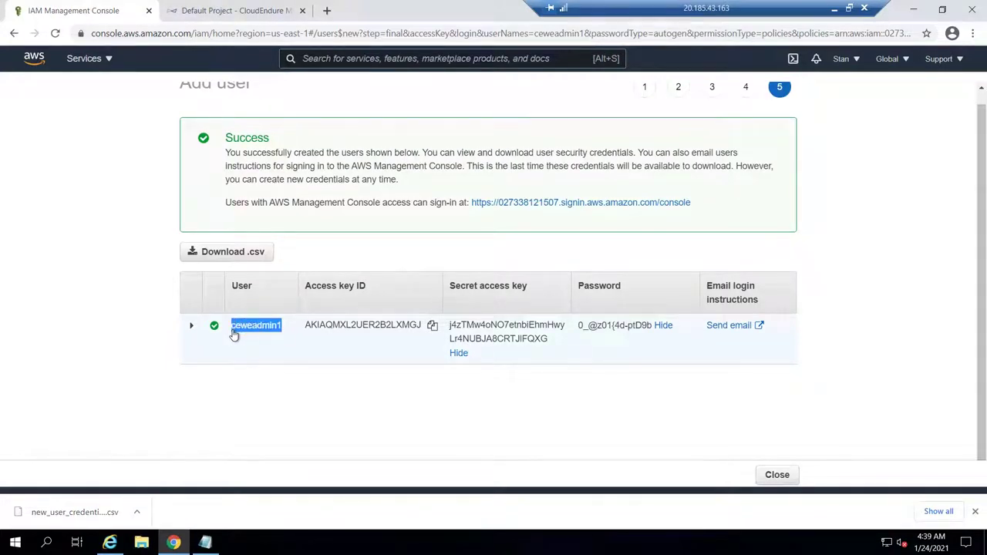
key(alt+Tab)
drag(84, 55, 25, 55)
key(ctrl+v)
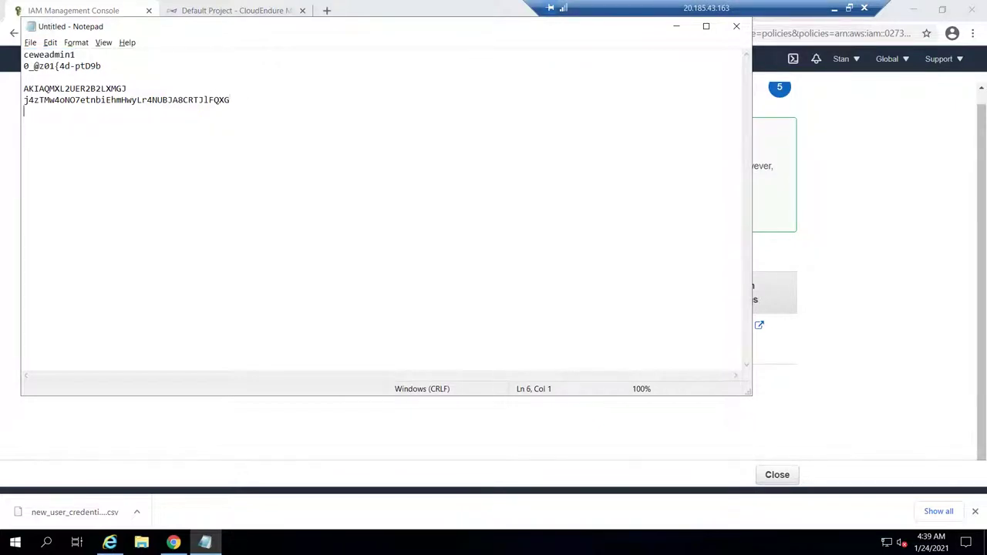
Close the add-user wizard to return to the IAM Users list.
click(529, 413)
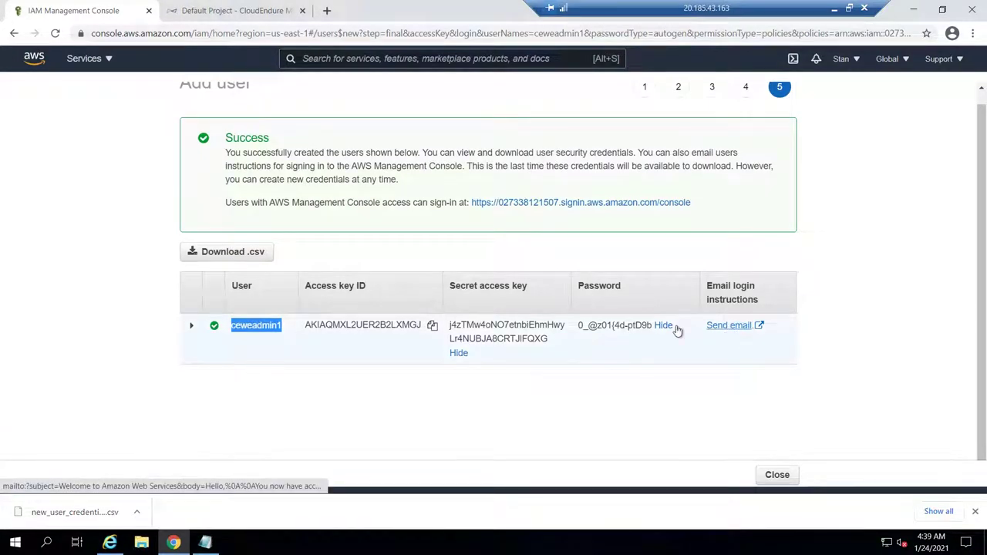
click(259, 257)
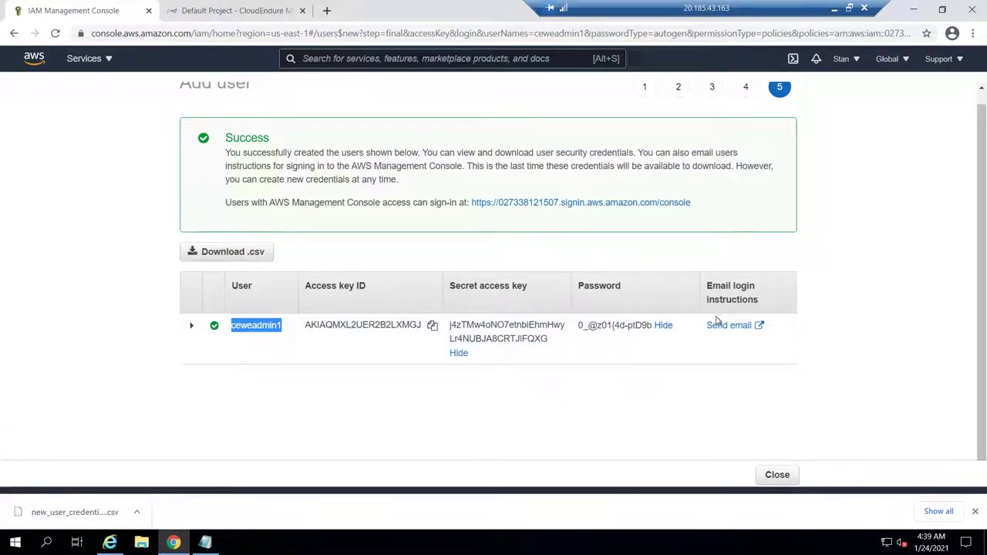
click(775, 475)
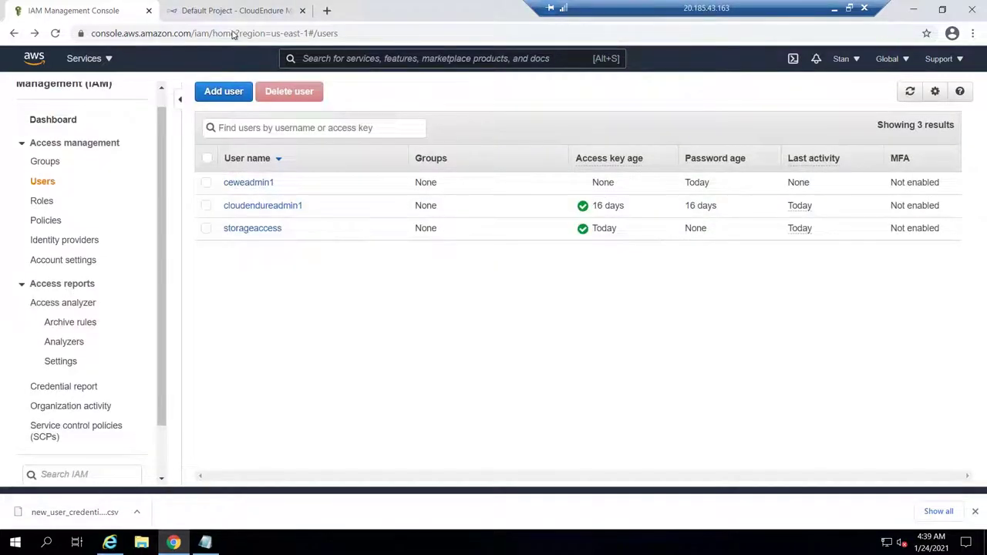
Paste the access key ID from the note into CloudEndure's AWS Access Key ID field.
click(228, 11)
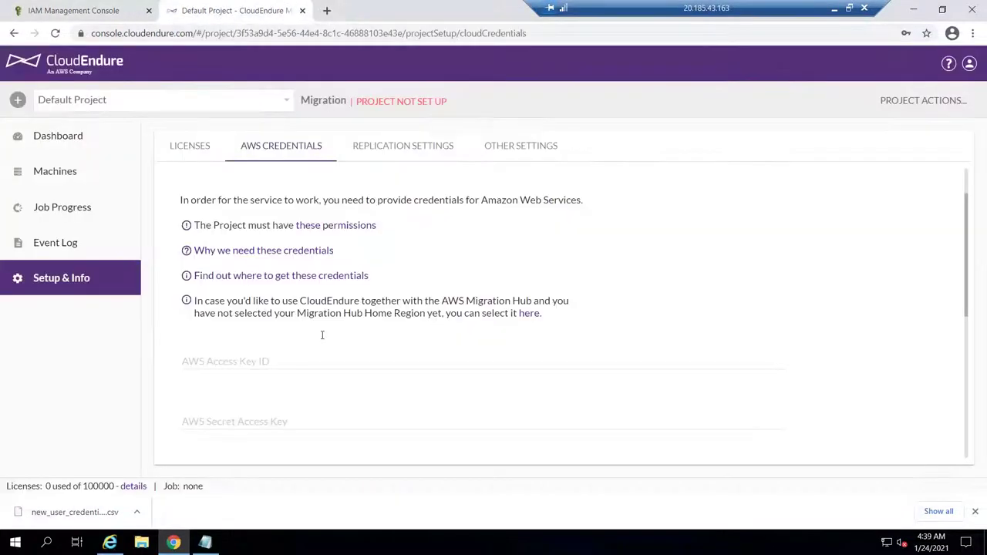
key(alt+Tab)
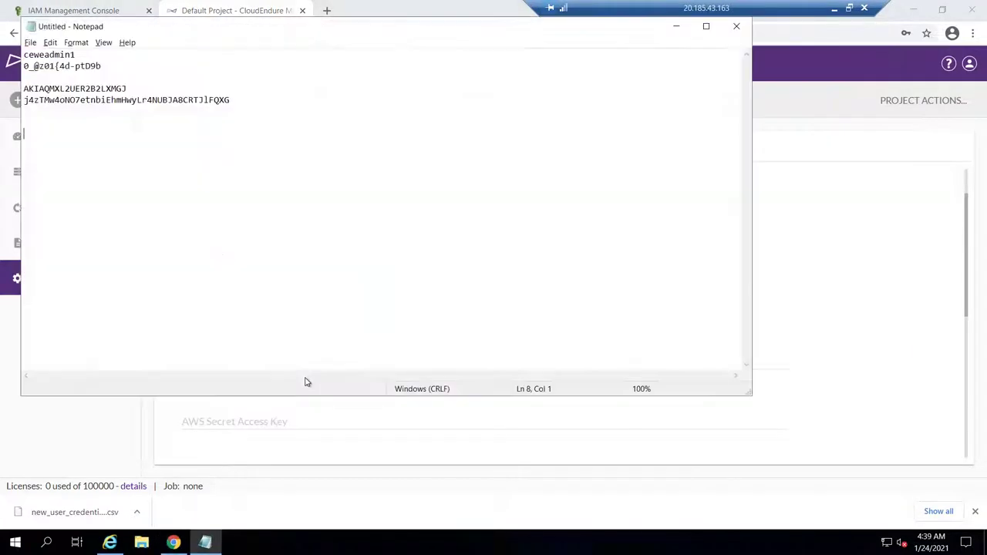
double_click(102, 89)
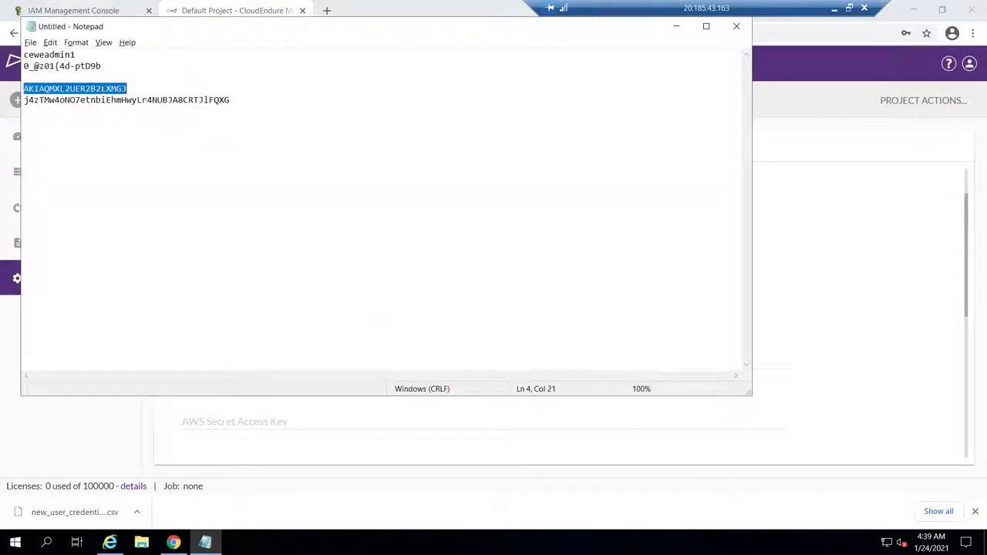
key(alt+Tab)
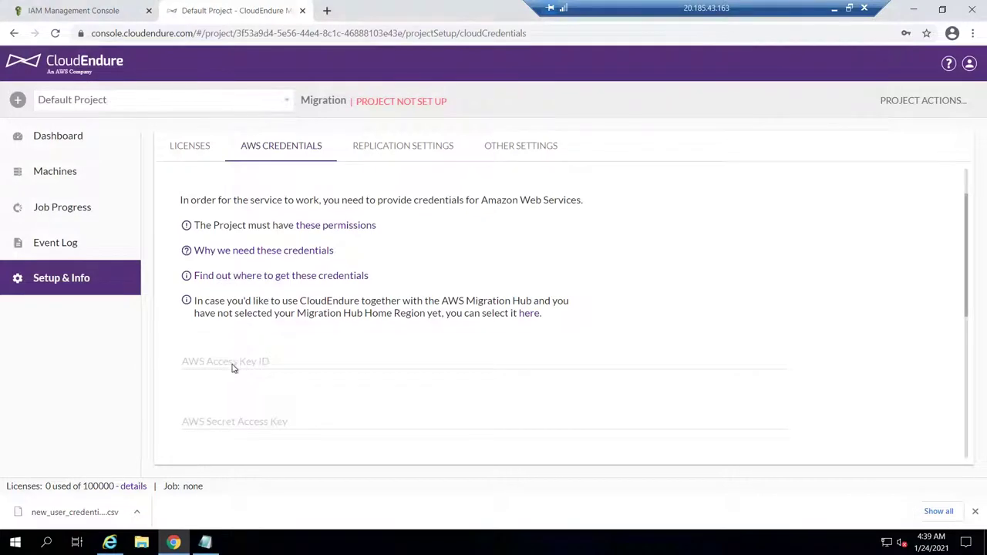
click(231, 365)
key(ctrl+v)
Paste the secret key from the note into the AWS Secret Access Key field.
key(alt+Tab)
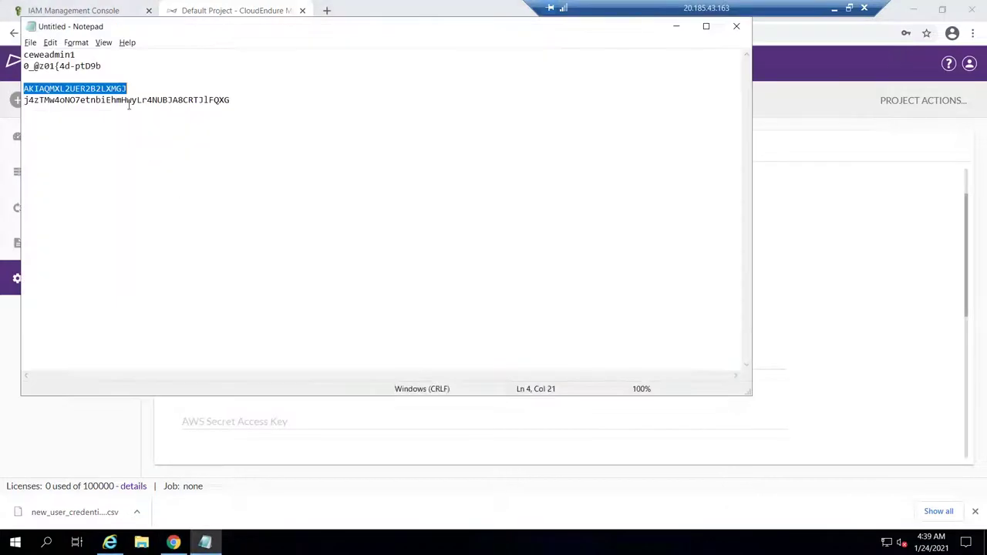
double_click(128, 101)
key(ctrl+c)
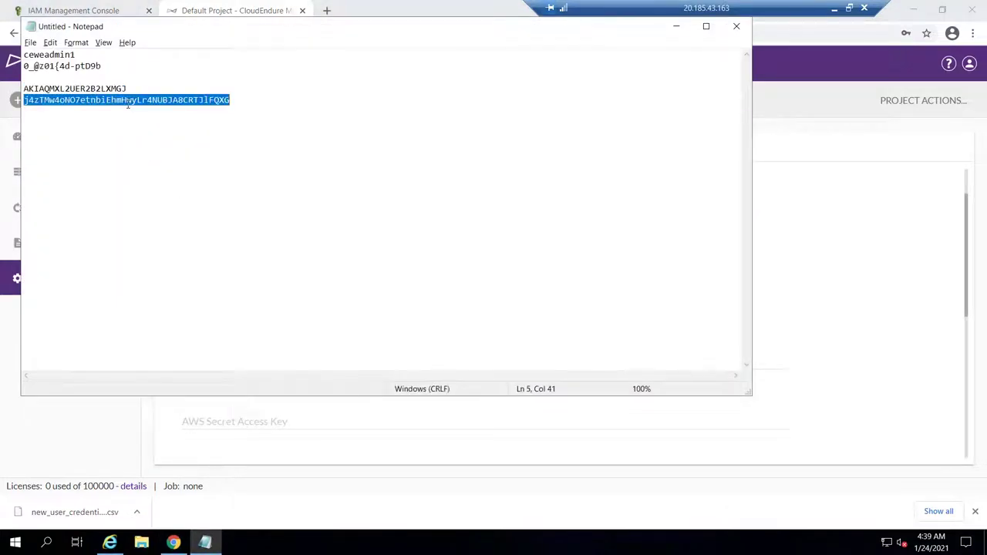
key(alt+Tab)
click(252, 419)
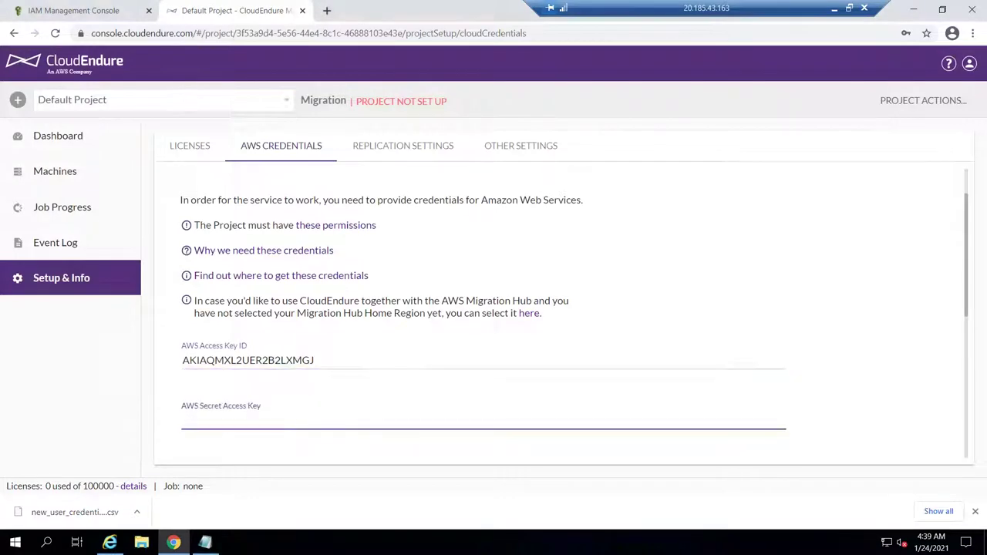
key(ctrl+v)
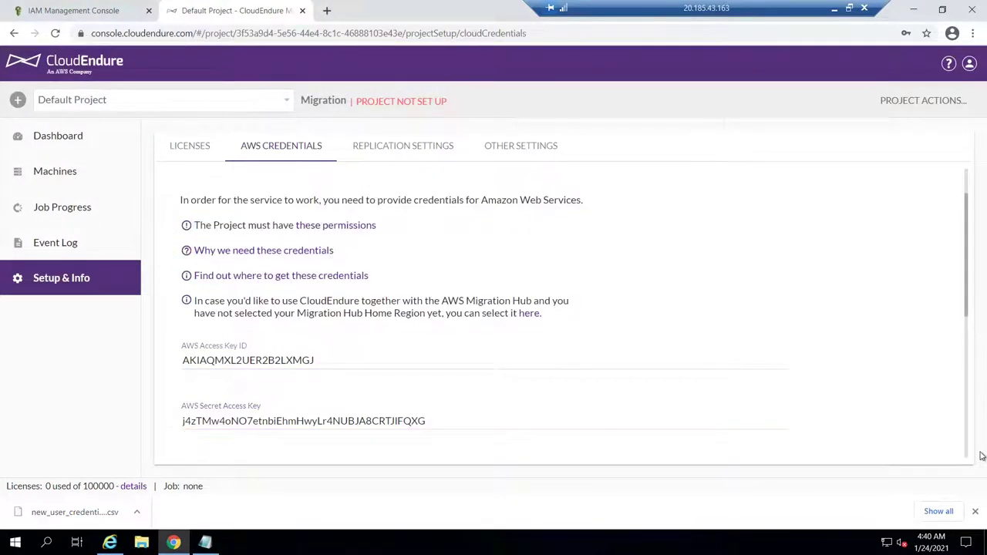
scroll(441, 260, down, 1)
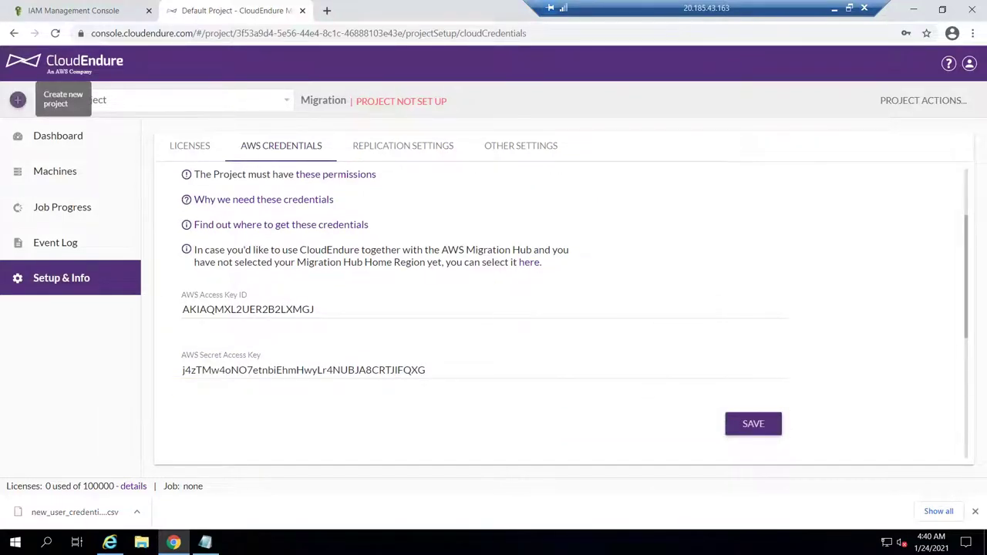
click(18, 100)
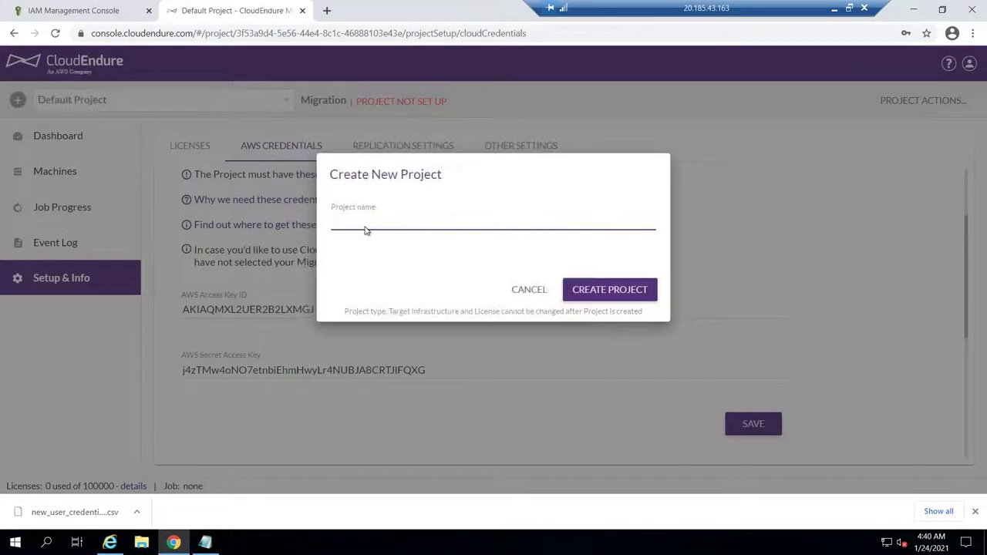
text(AZURE2AWS)
click(600, 300)
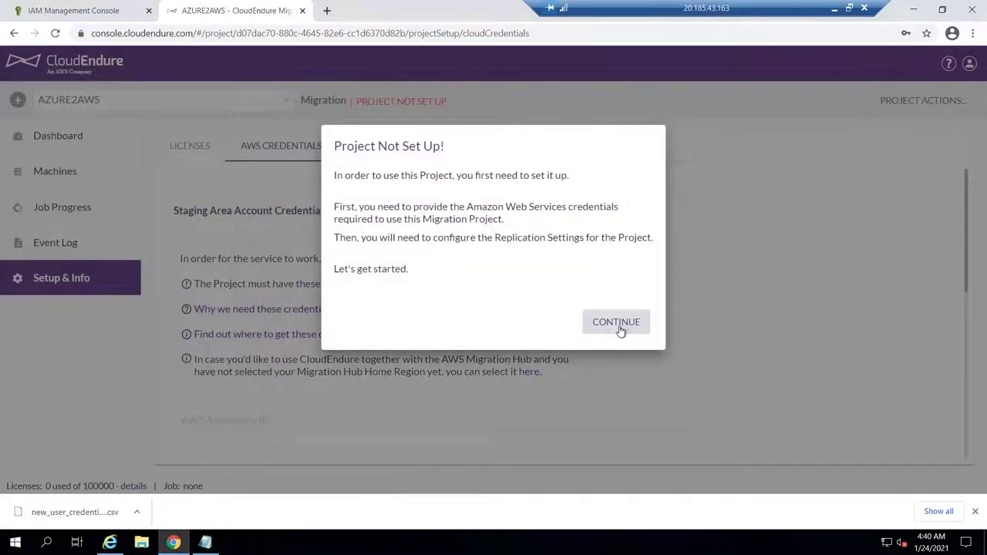
click(621, 330)
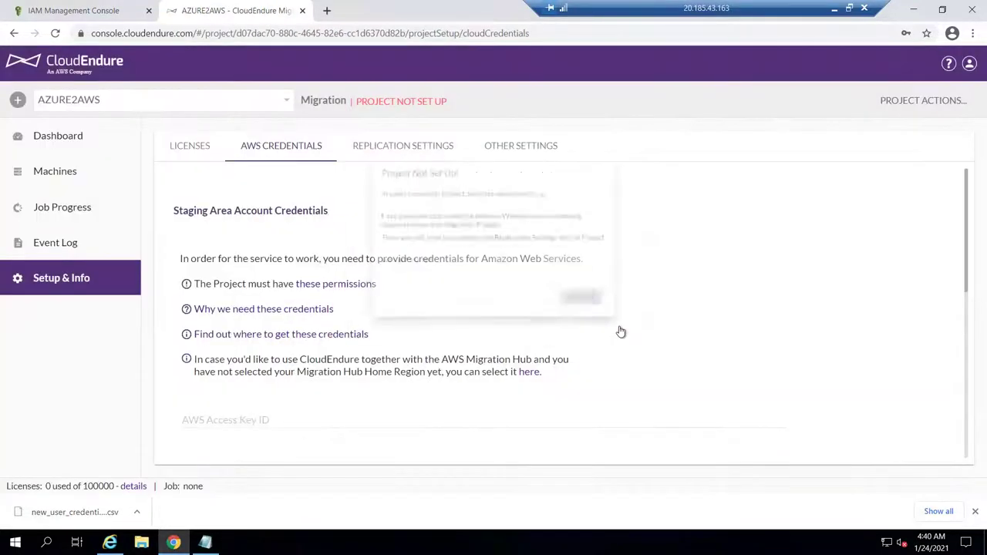
click(967, 340)
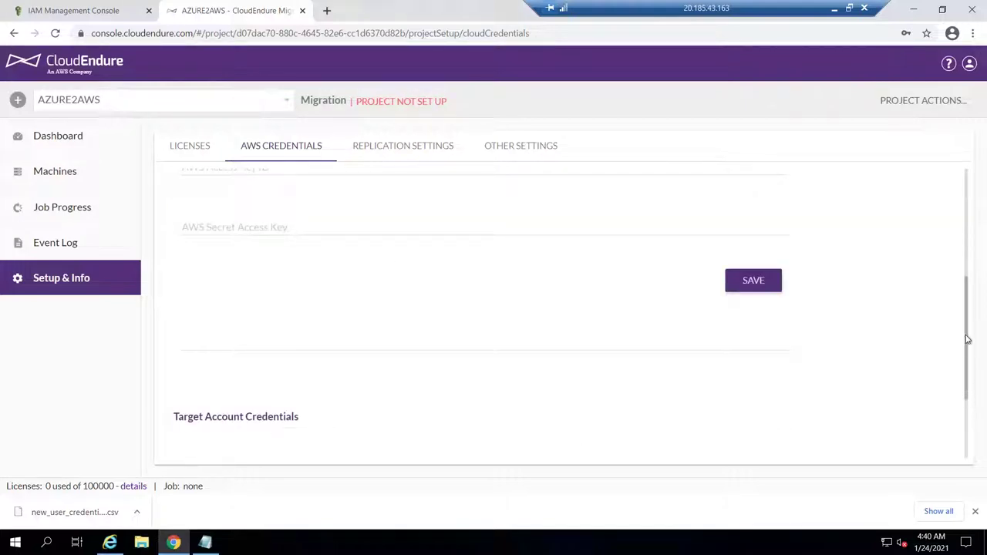
scroll(972, 287, up, 1)
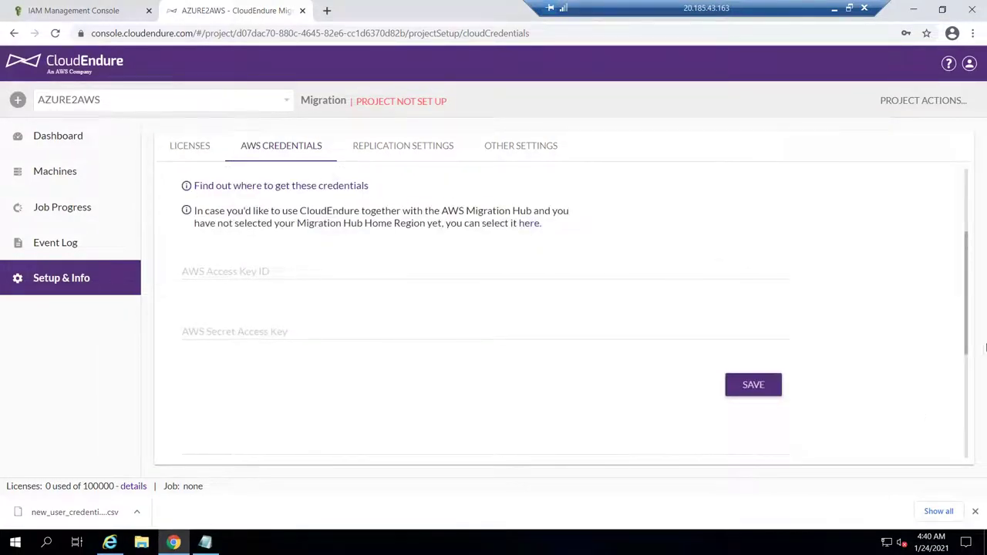
Switch to the Default Project and dismiss the project-not-set-up notice.
click(260, 105)
click(150, 170)
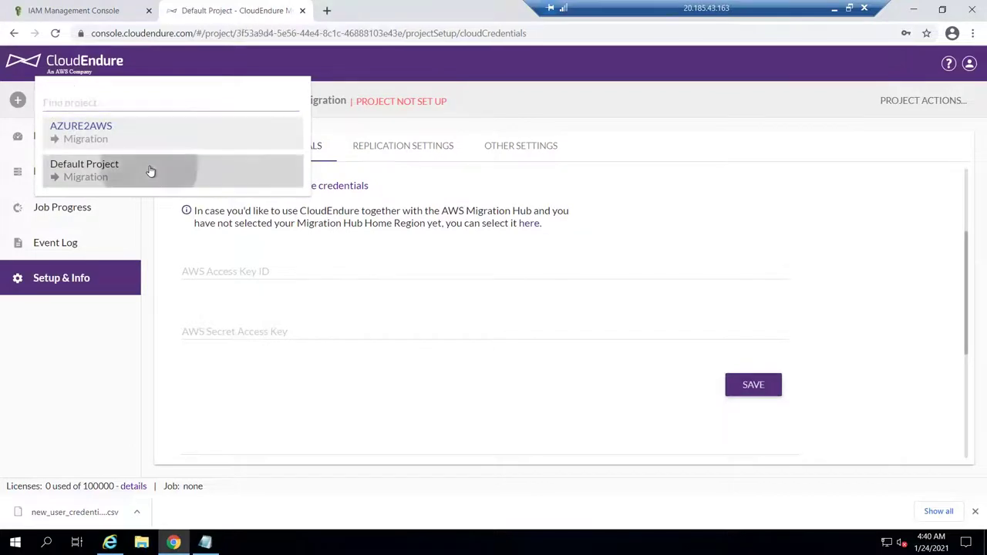
click(616, 321)
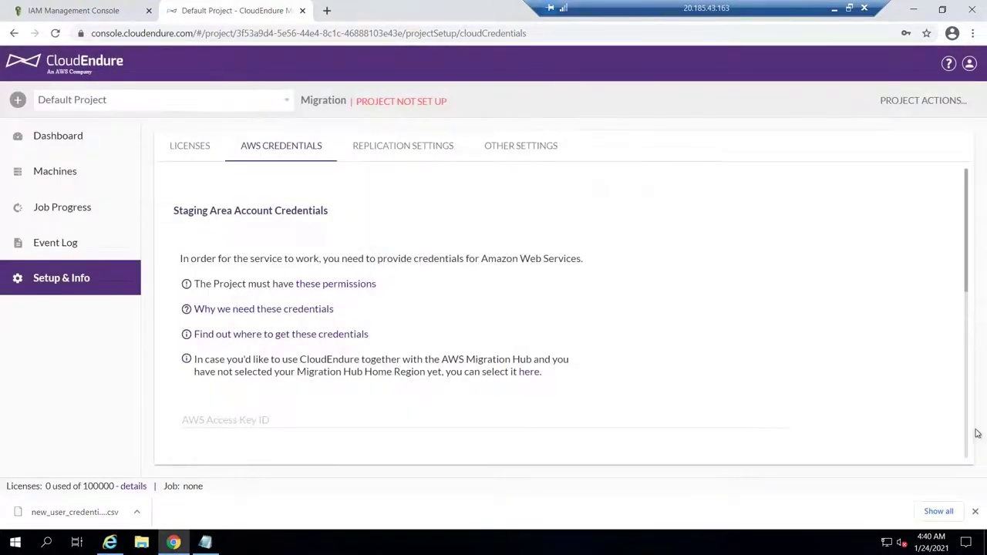
scroll(497, 280, down, 3)
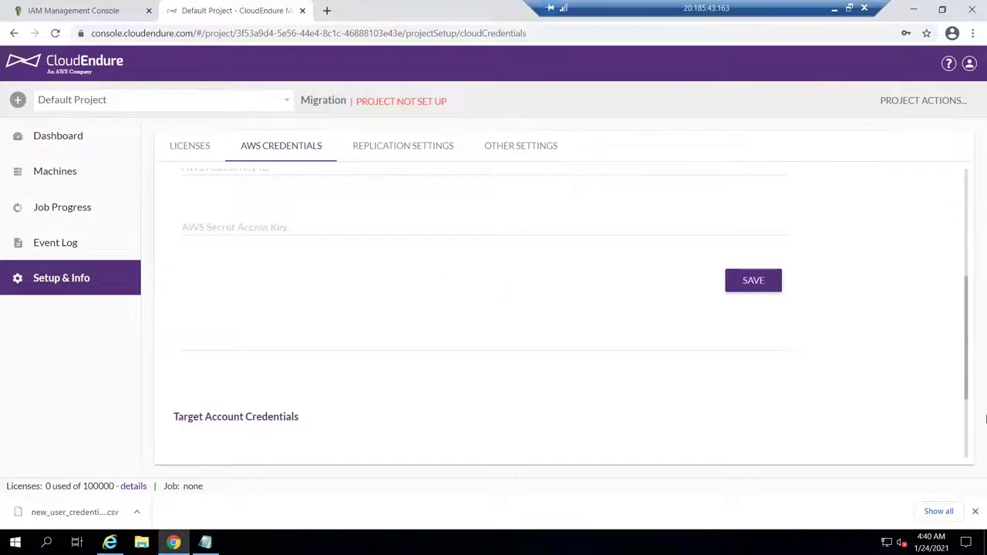
drag(968, 383, 965, 334)
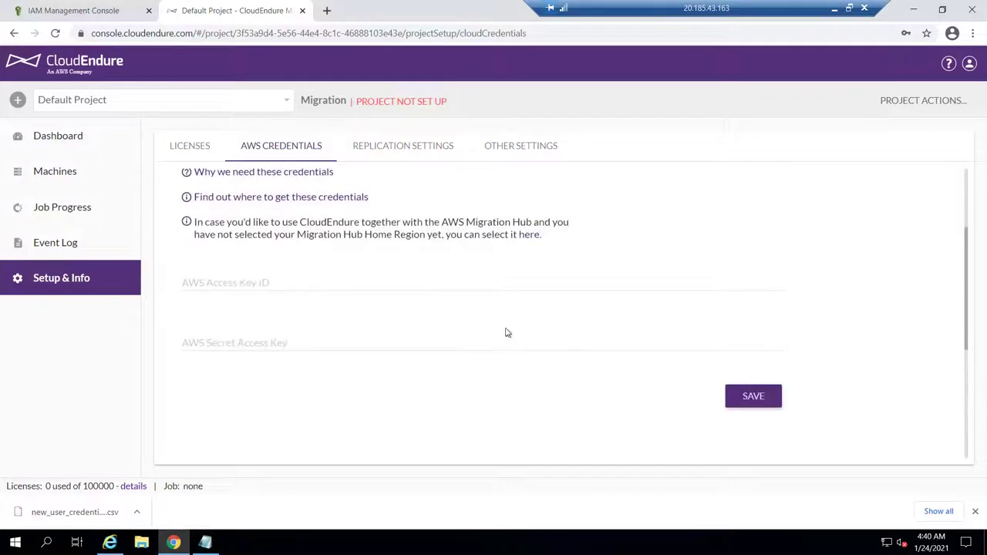
Fill the secret access key and access key ID from the note, then save the credentials.
click(208, 543)
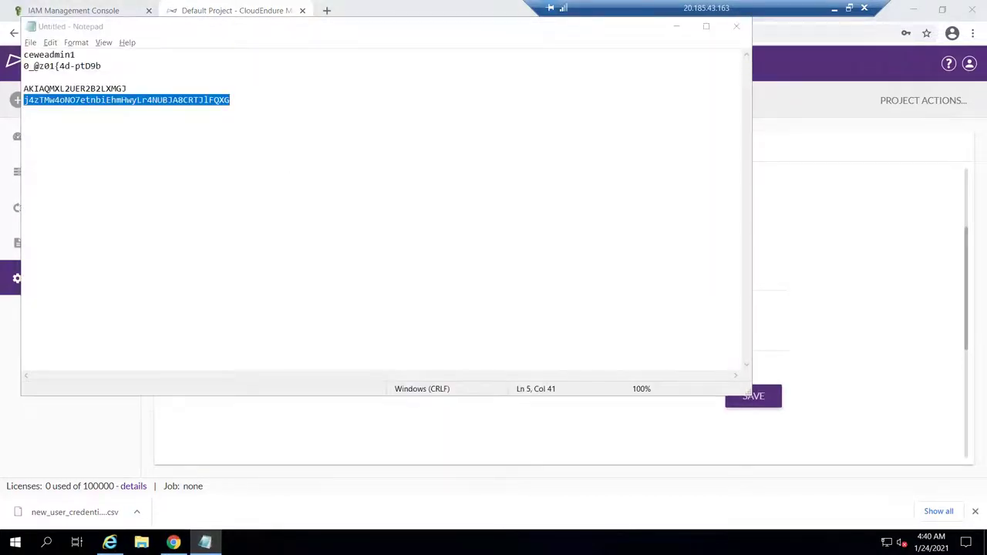
key(alt+Tab)
click(298, 340)
key(ctrl+v)
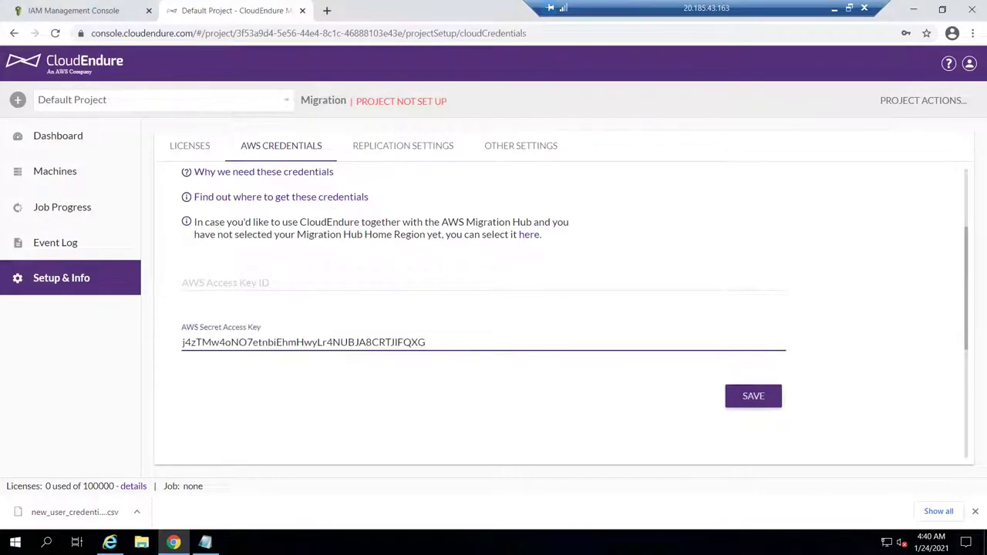
key(alt+Tab)
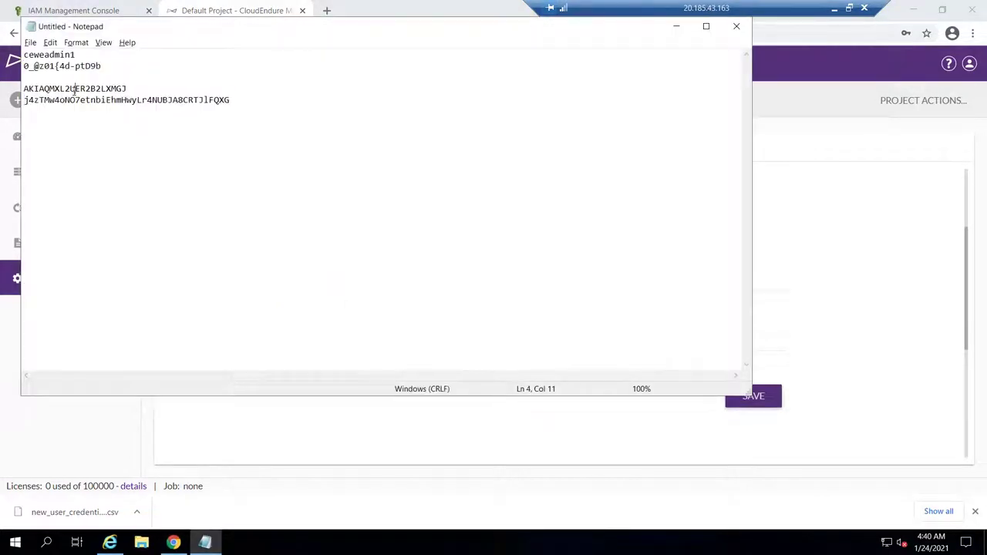
double_click(75, 90)
key(ctrl+c)
key(alt+Tab)
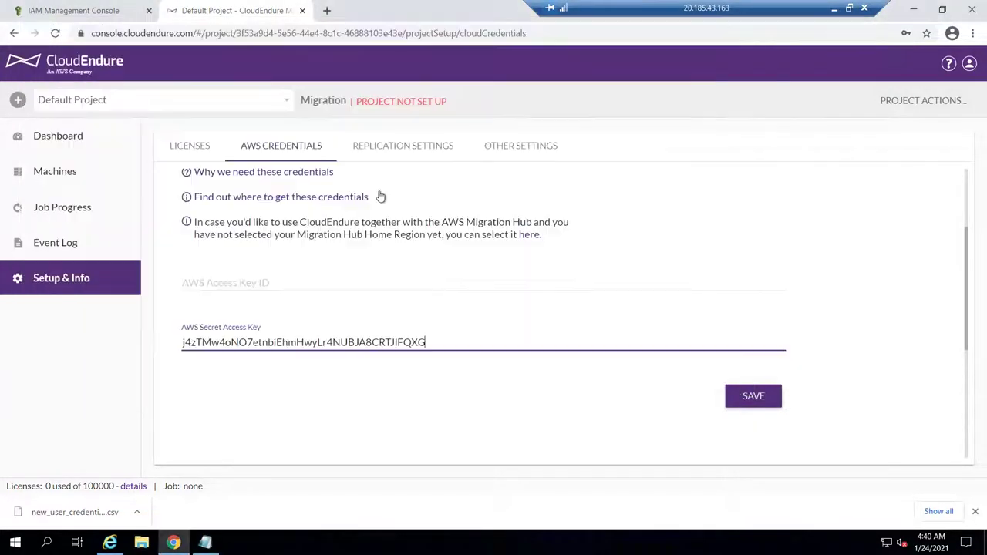
click(182, 281)
key(ctrl+v)
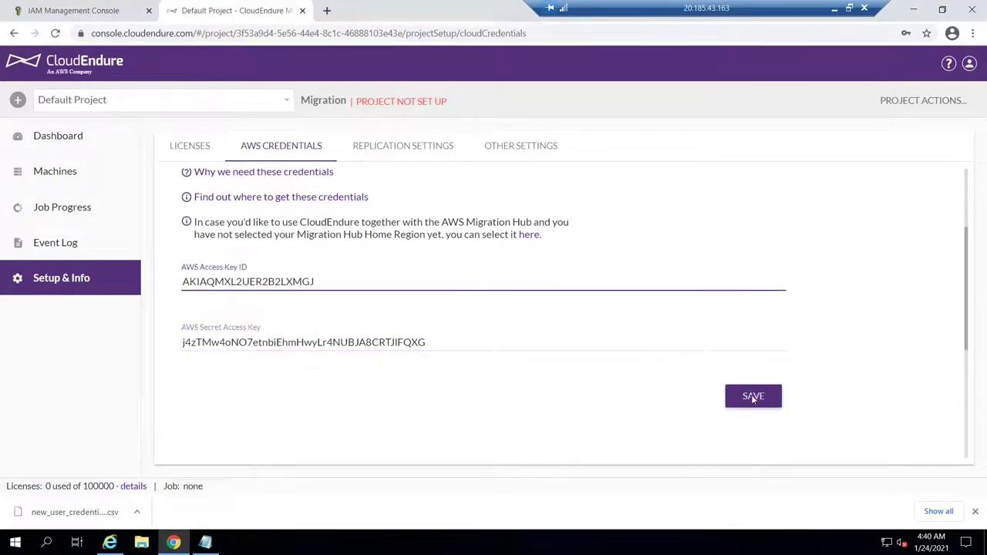
click(753, 396)
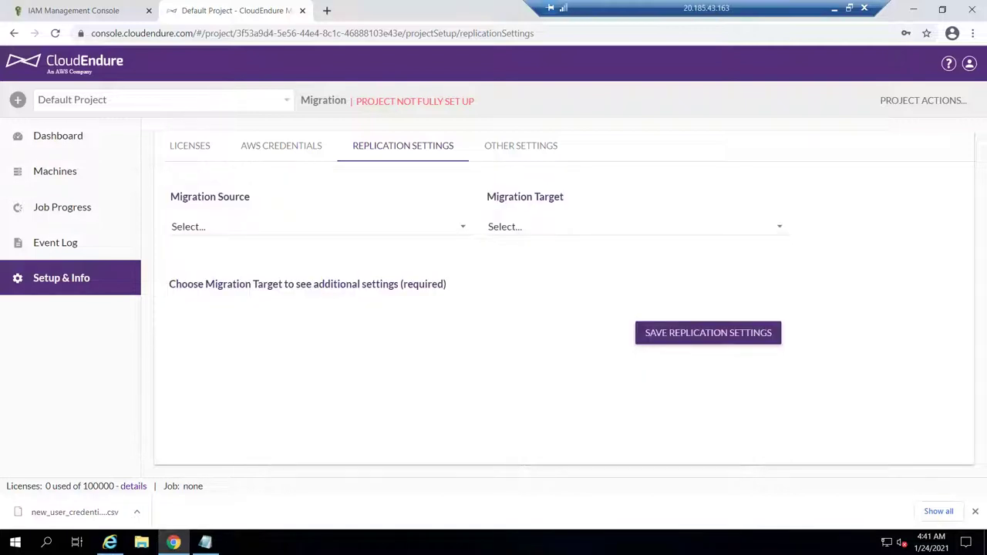
Set the migration source to Other Infrastructure and the target to AWS US East (Ohio).
click(379, 228)
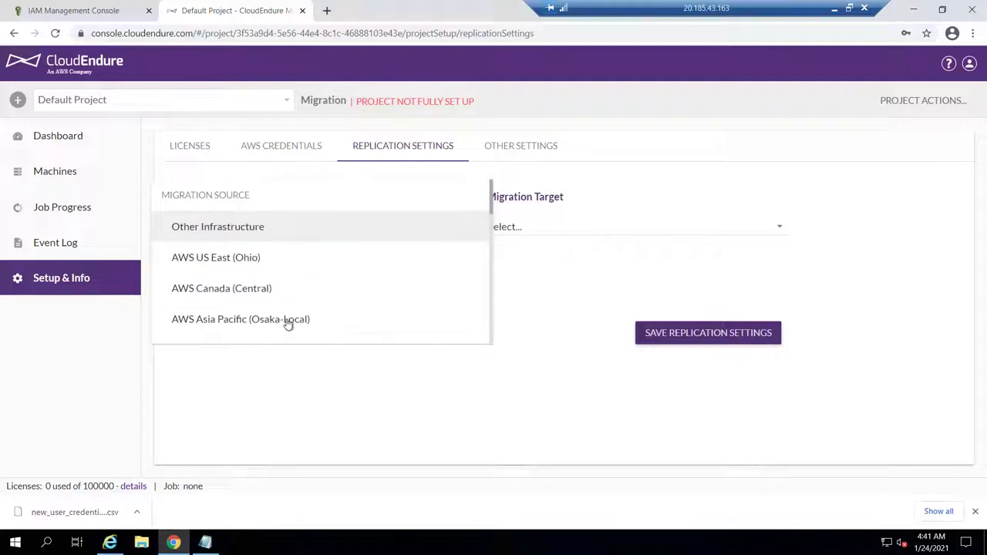
click(279, 232)
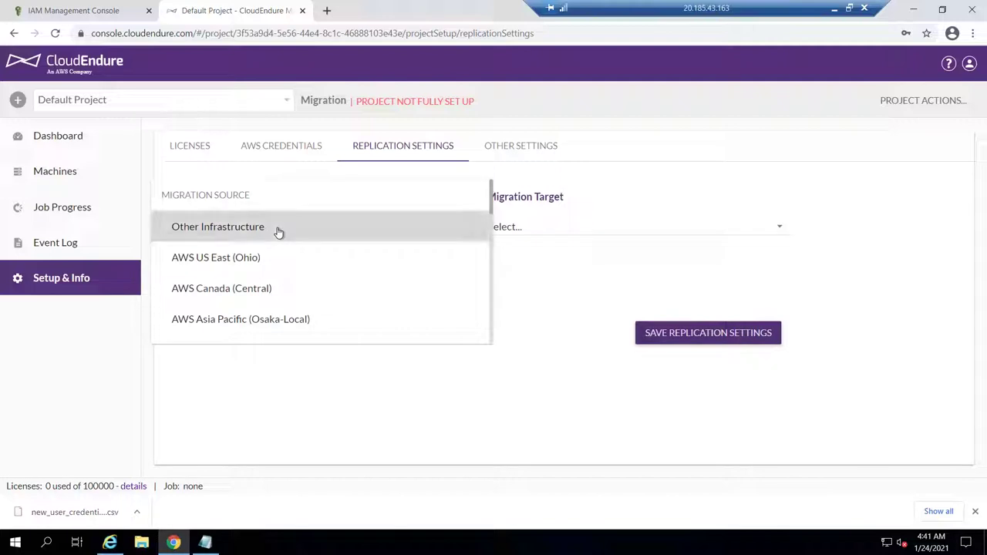
click(557, 231)
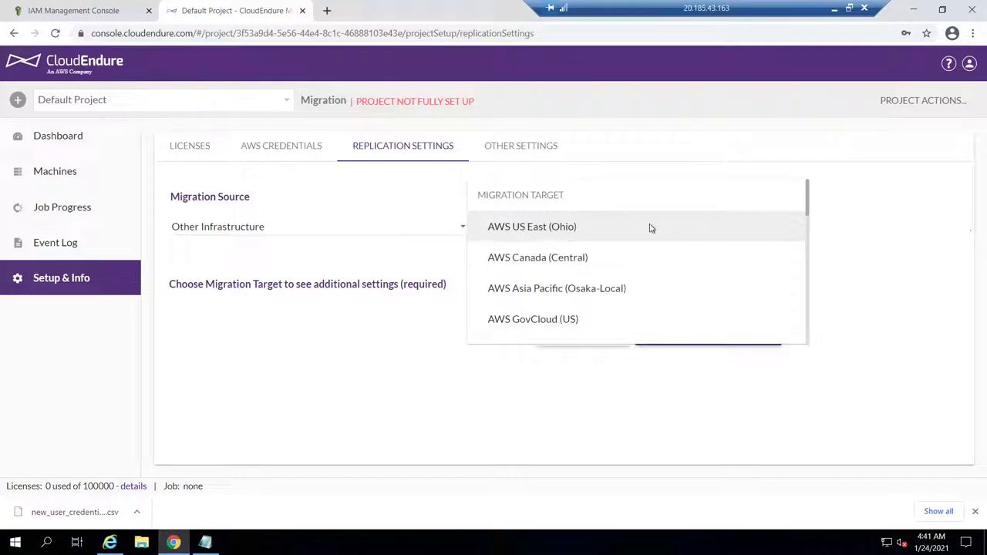
click(561, 227)
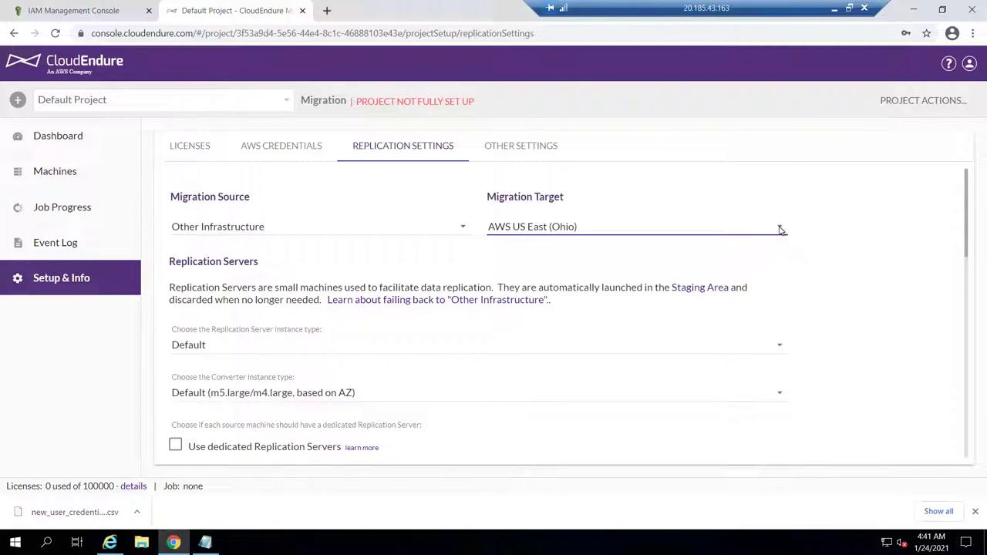
click(781, 228)
scroll(807, 232, down, 5)
scroll(807, 308, up, 5)
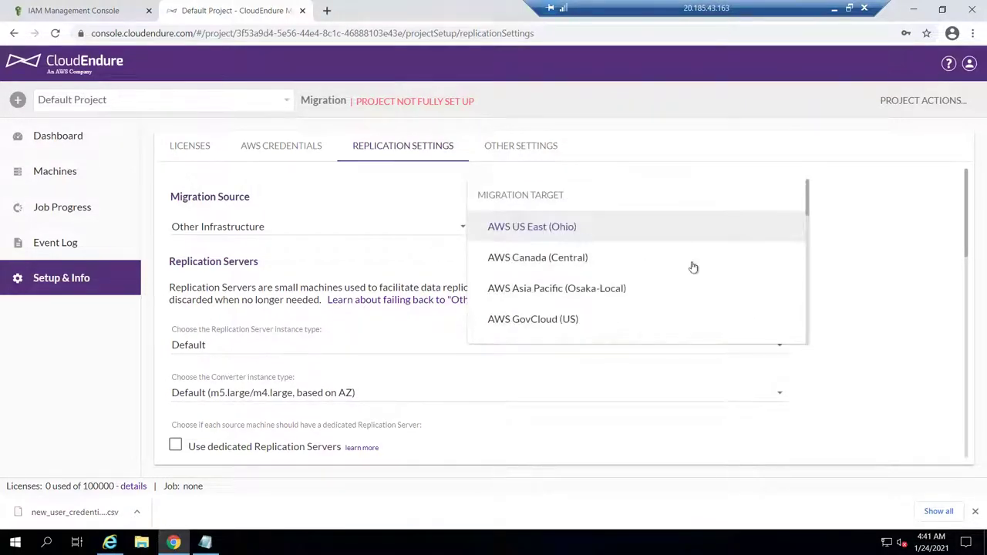
click(432, 347)
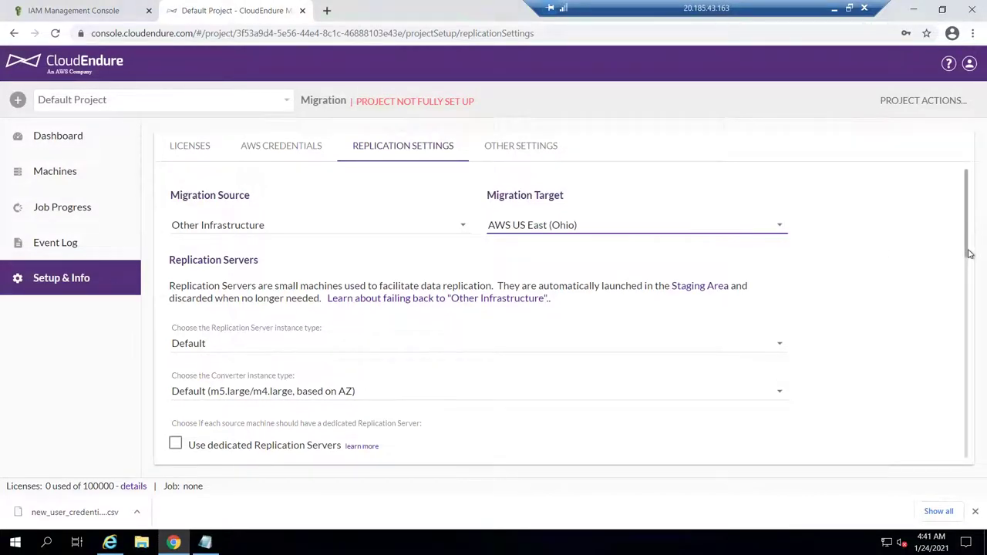
Choose t2.micro as the replication server instance type.
scroll(970, 250, down, 2)
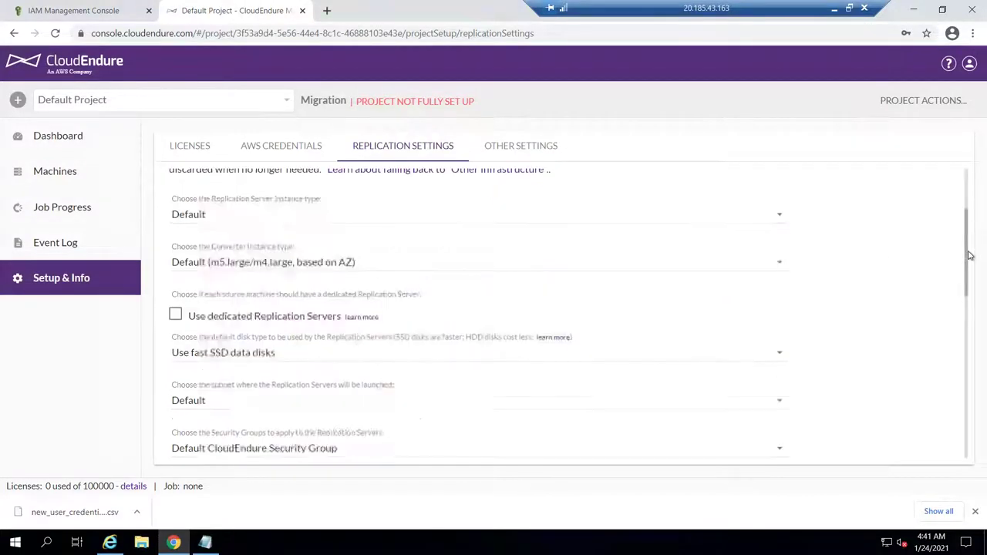
click(454, 217)
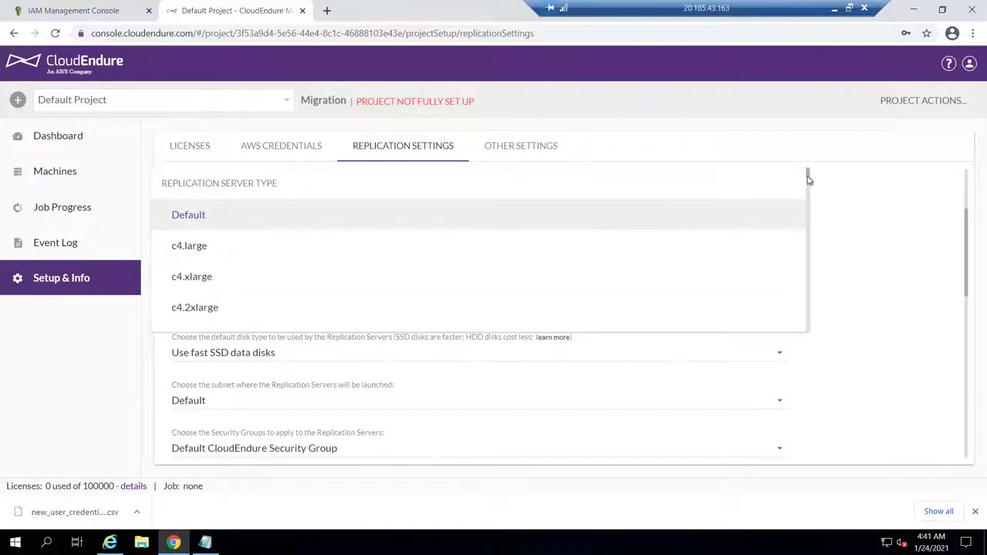
drag(810, 180, 818, 356)
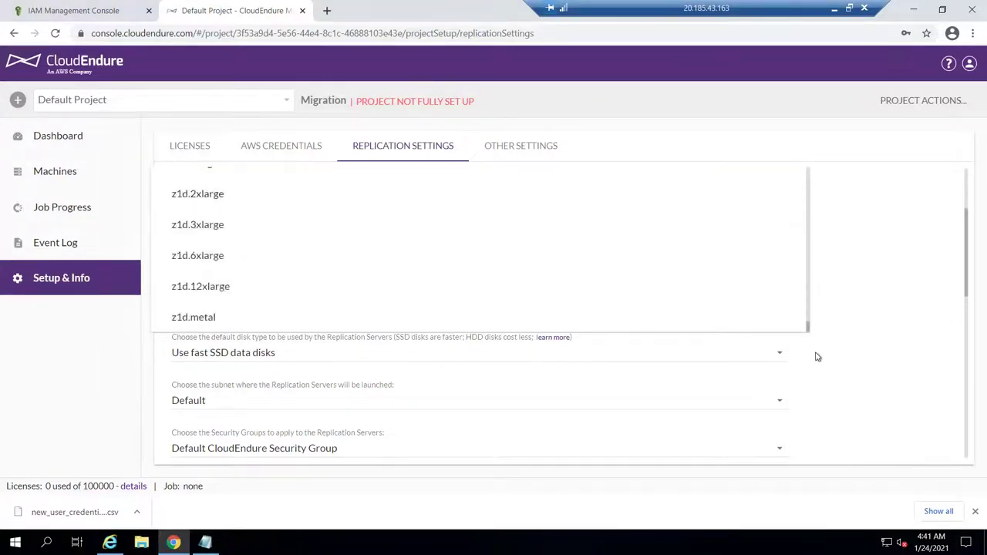
drag(817, 314, 816, 312)
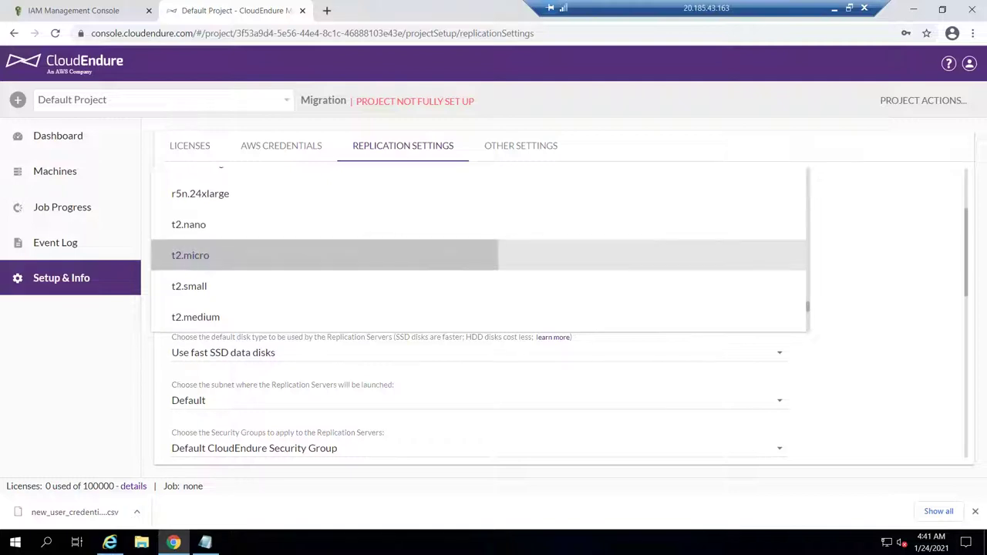
click(202, 261)
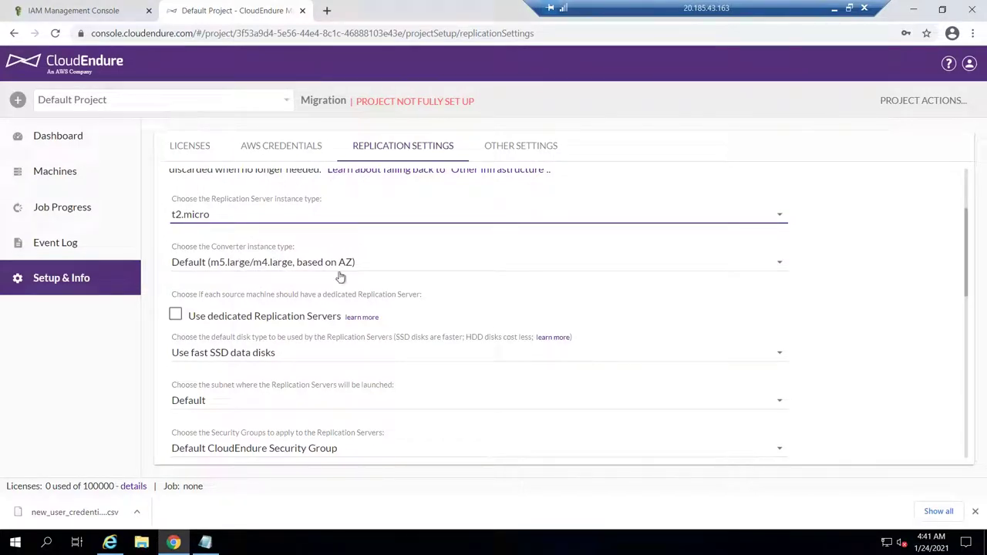
Minimise the Remote Desktop session and switch to another local window.
drag(752, 6, 344, 6)
click(427, 13)
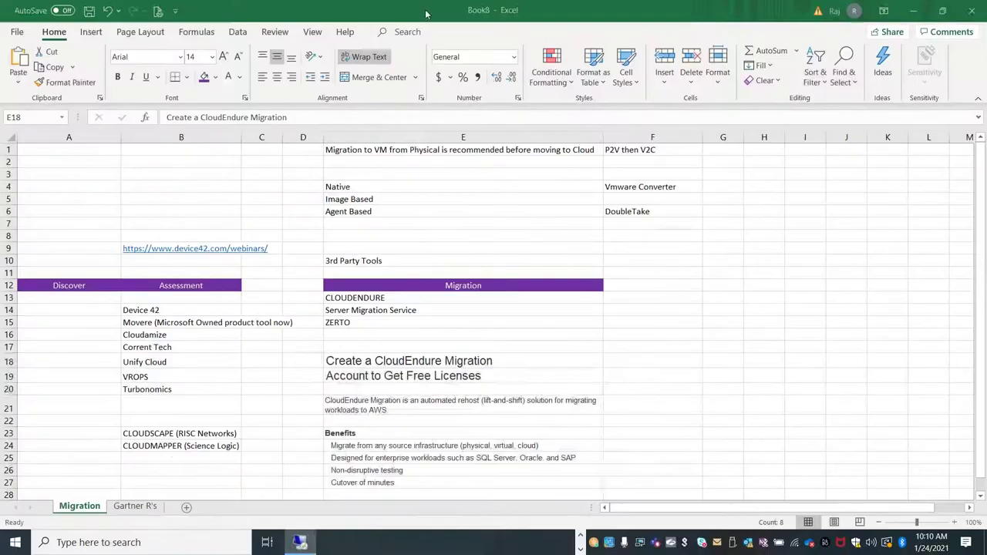
key(alt+Tab)
key(Tab)
key(Tab)
key(Tab)
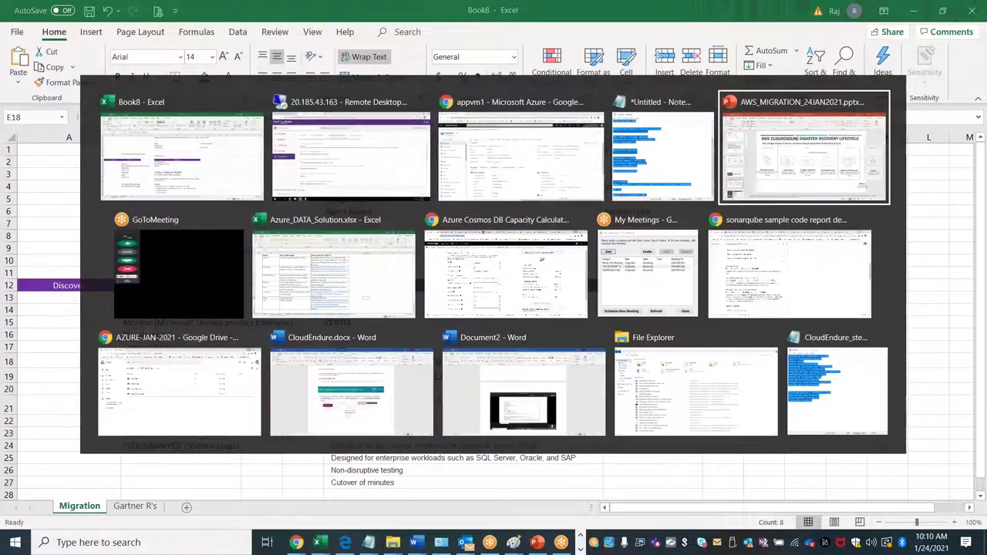
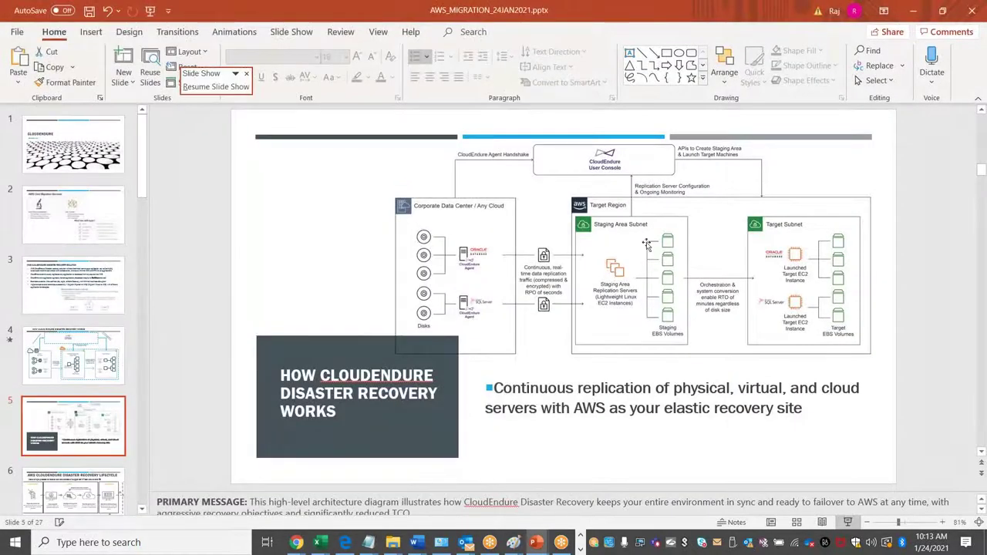
Return to the remote session where CloudEndure's Replication Settings show the t2.micro replication server.
key(alt+Tab)
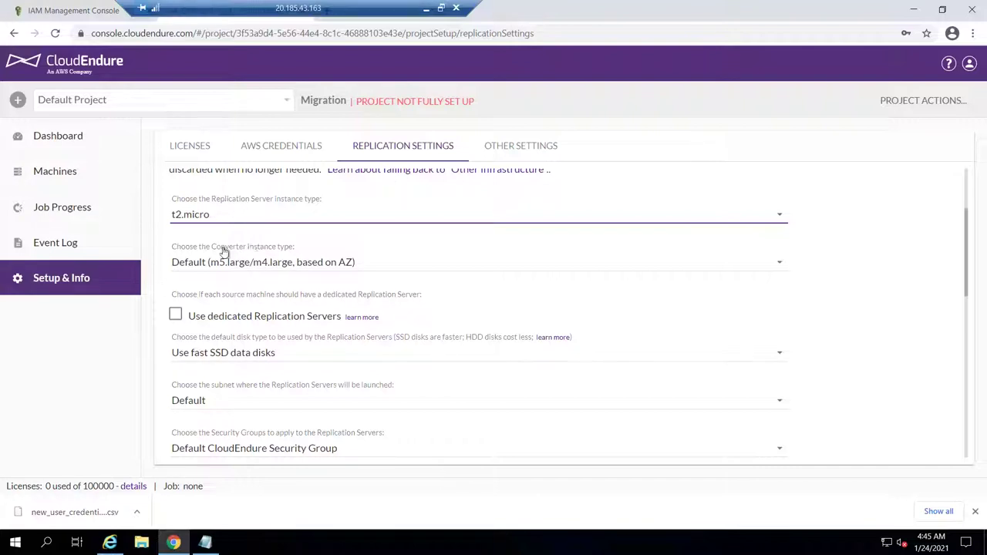
click(263, 259)
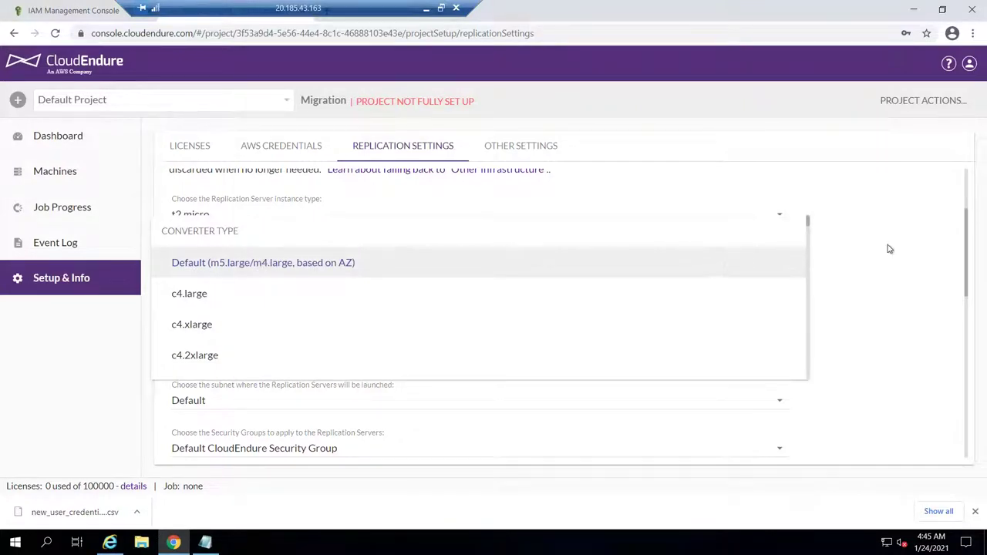
click(890, 283)
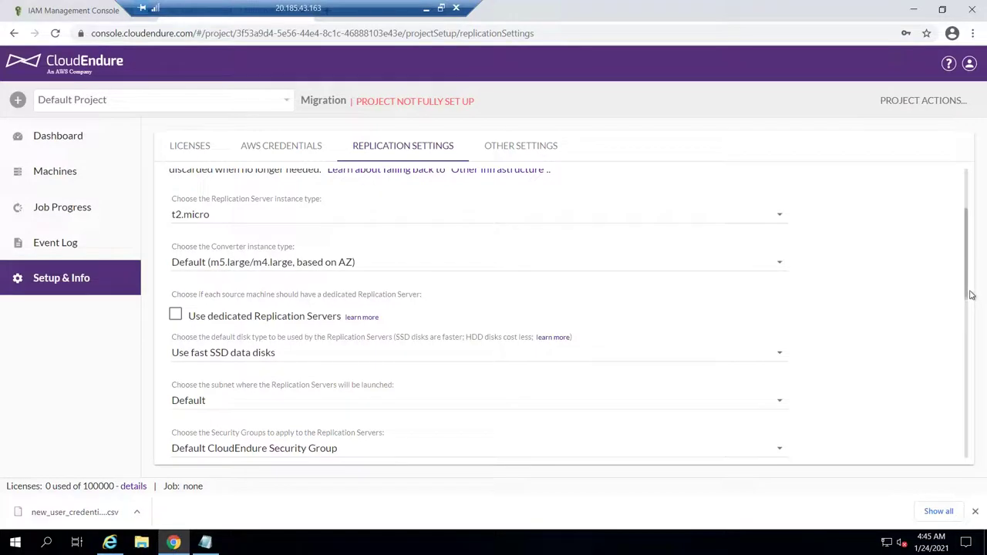
drag(971, 293, 971, 331)
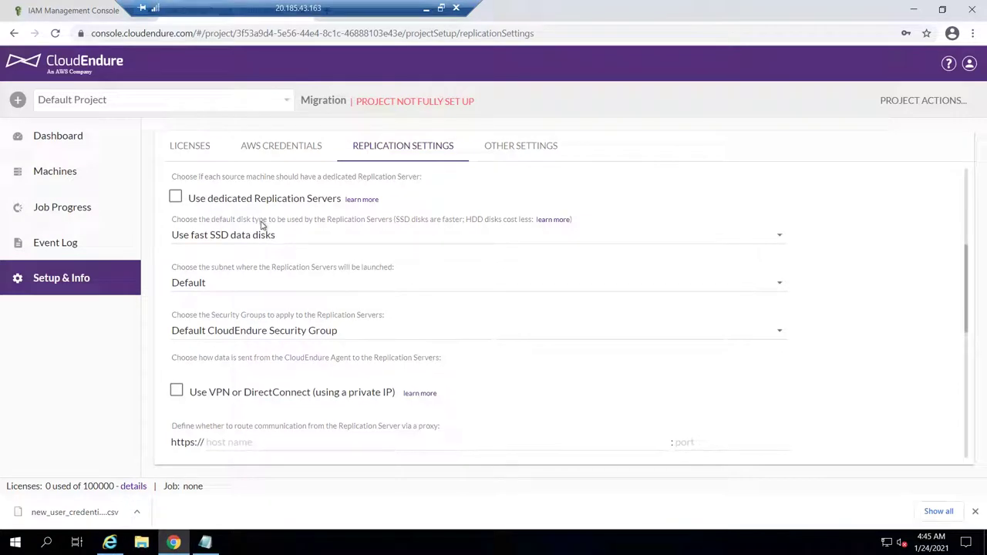
click(282, 235)
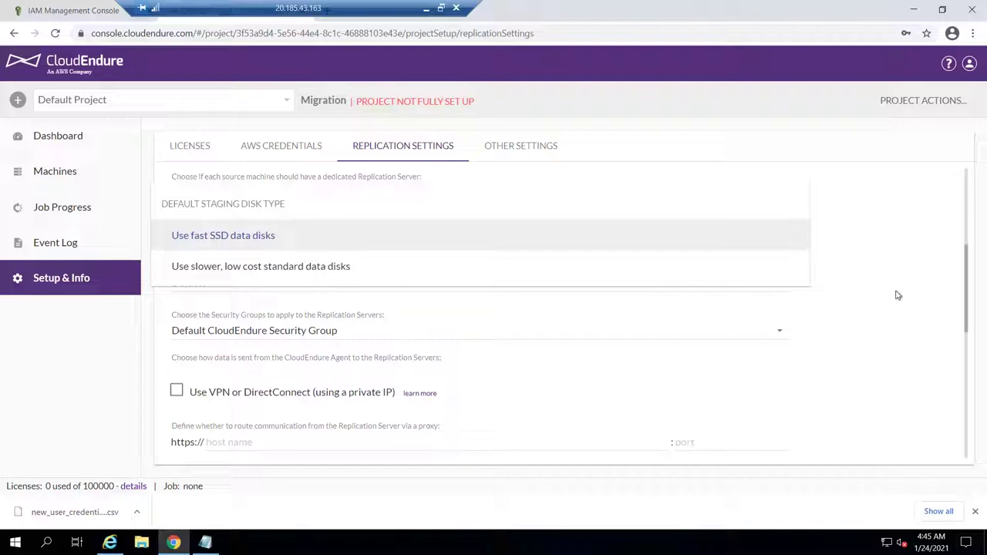
click(969, 290)
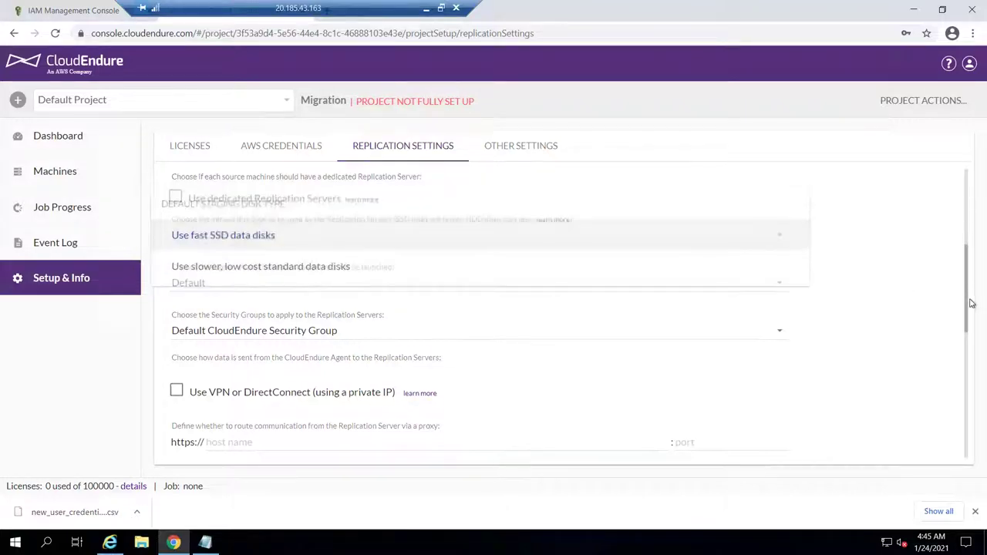
drag(965, 304, 965, 319)
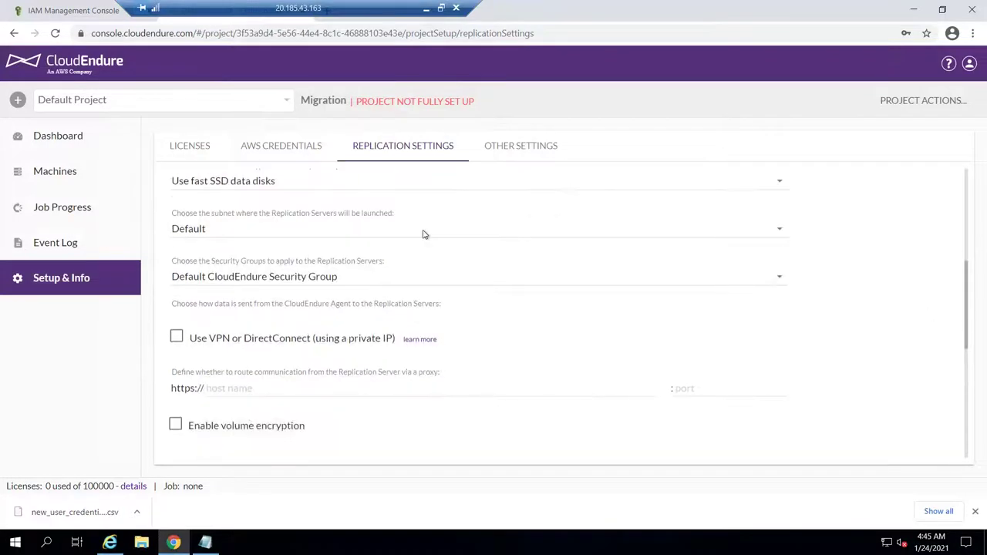
click(345, 234)
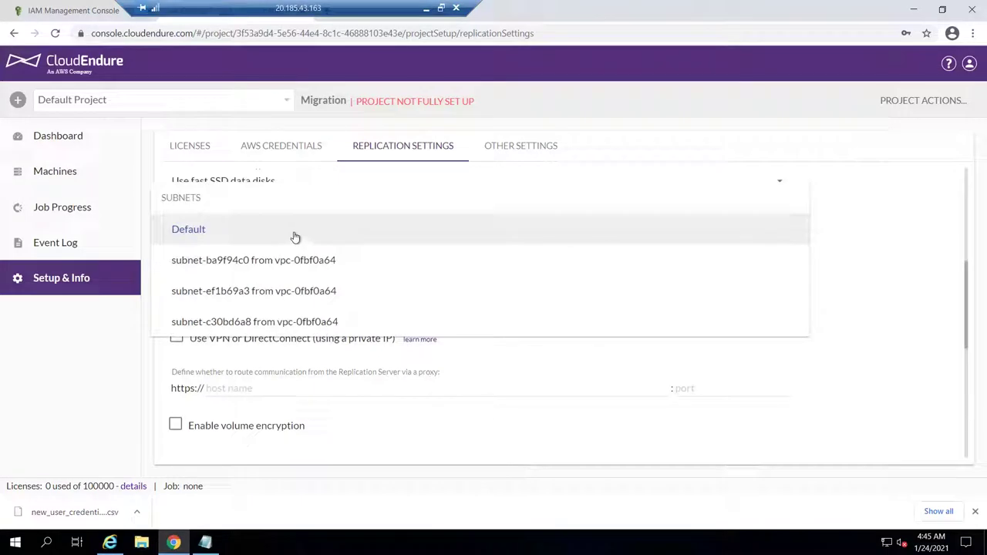
click(293, 235)
click(316, 278)
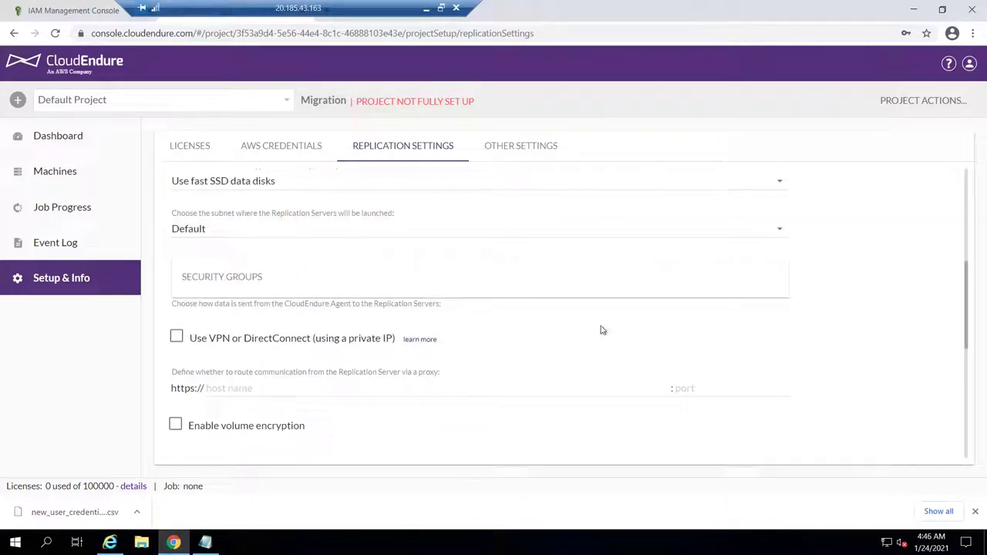
click(886, 360)
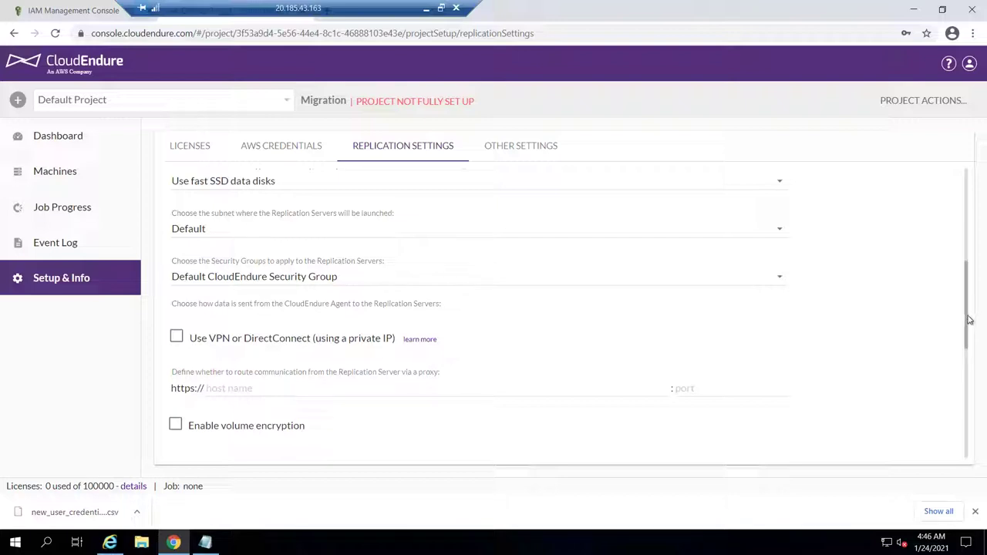
drag(970, 320, 971, 391)
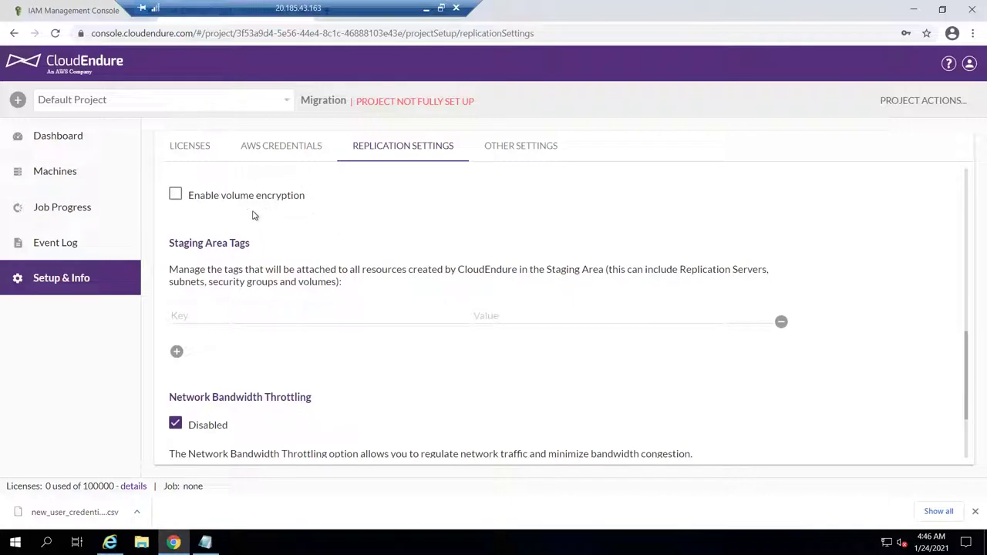
drag(969, 344, 965, 388)
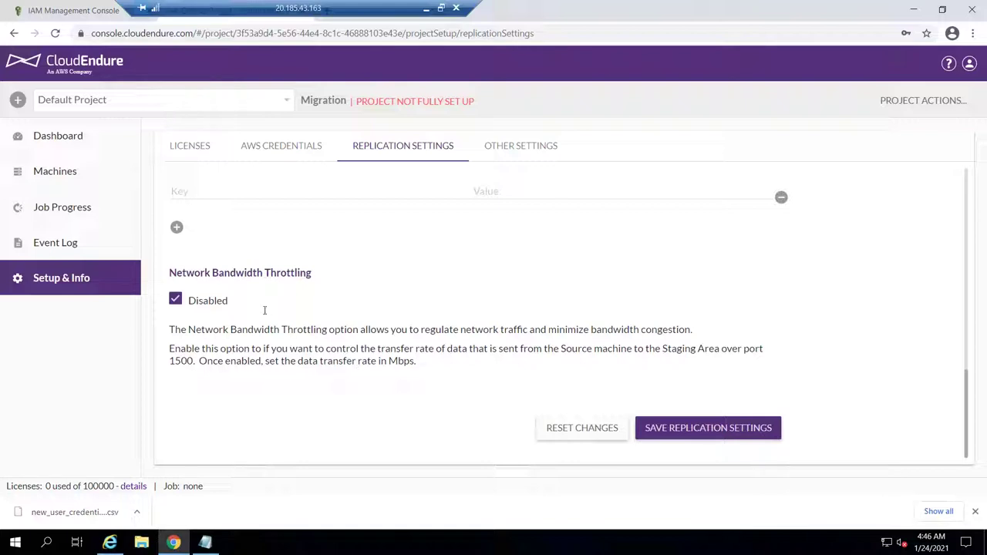
Keep bandwidth throttling disabled after trying 1 Mbps, save the replication settings, and view the add-machines instructions.
click(176, 301)
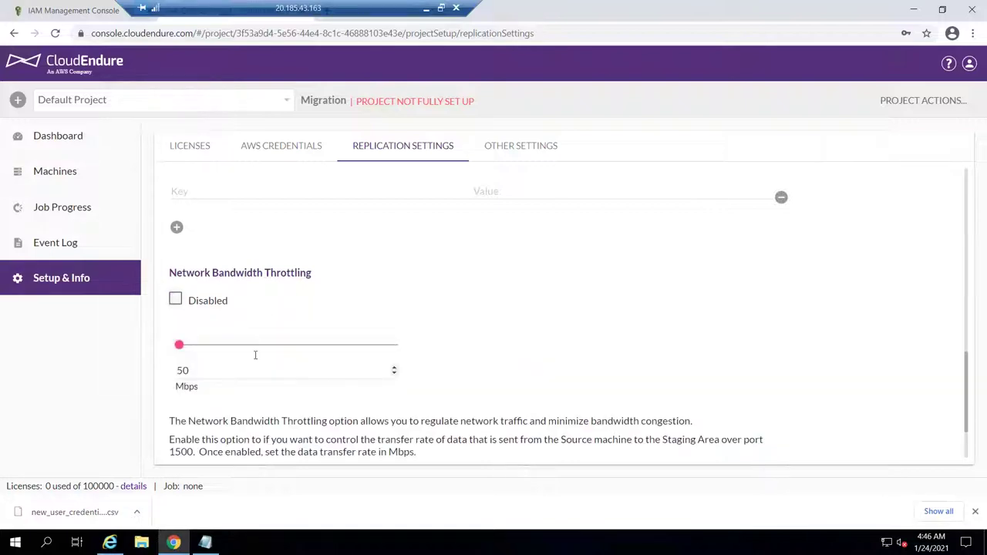
drag(207, 350, 175, 347)
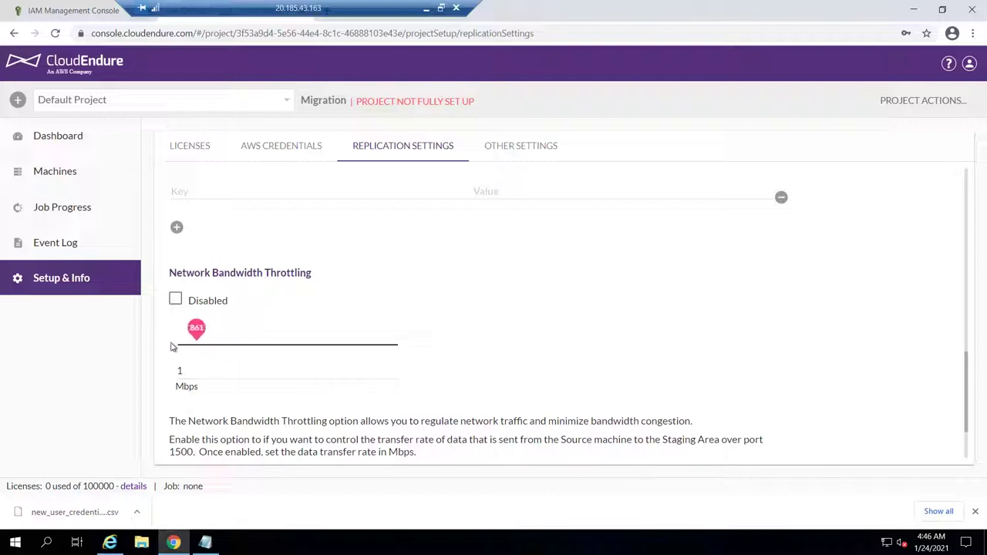
click(177, 300)
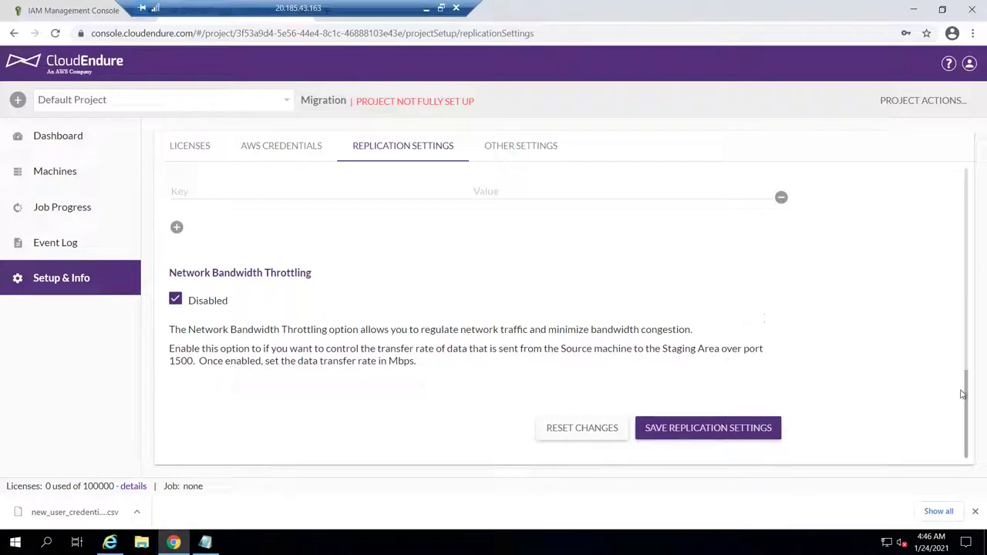
click(762, 430)
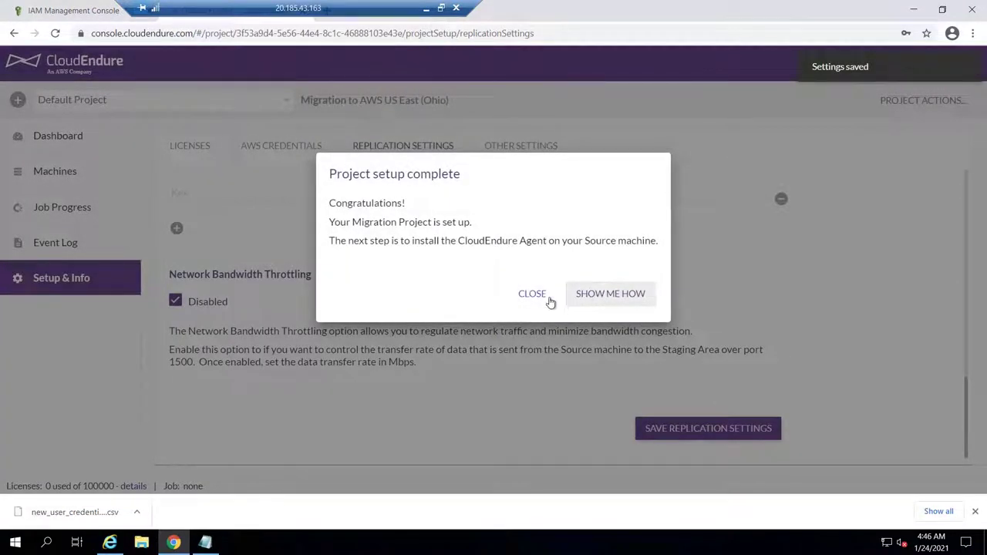
click(588, 298)
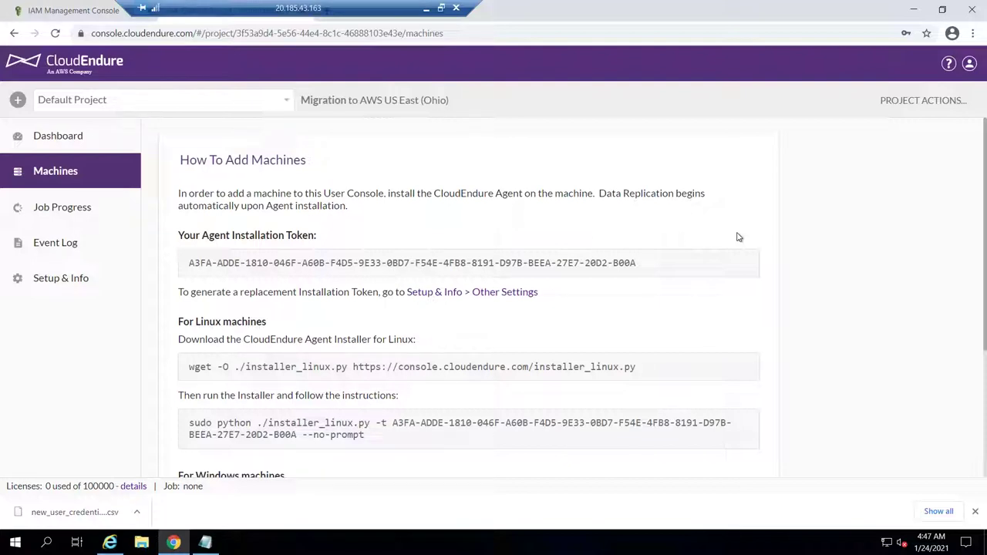
Switch to the Notepad notes holding the saved IAM user credentials and access keys.
key(alt+Tab)
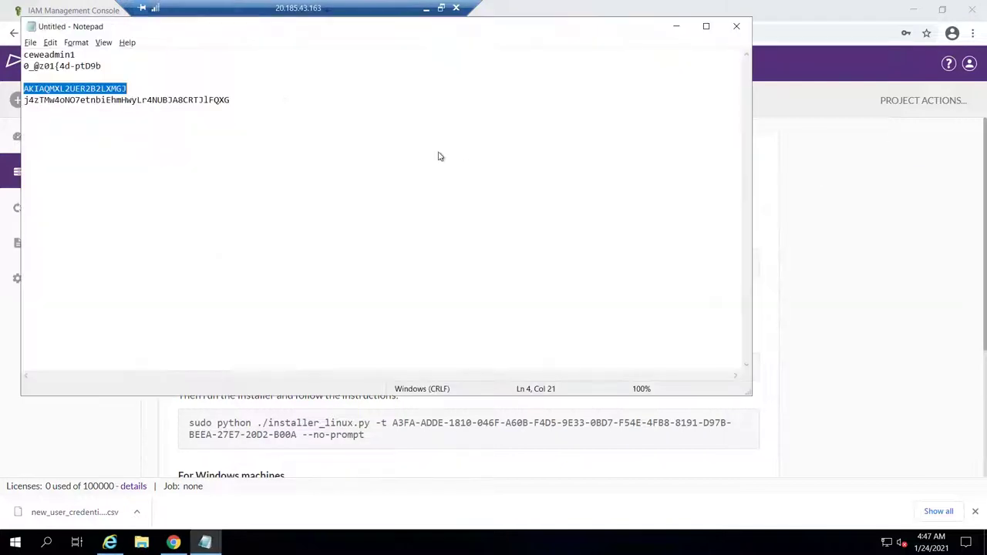
Add the note lines 'Network Throttling > Bandwidth for replicaiton / migration' and 'Create Project' below the credentials.
click(272, 97)
key(Return)
key(Return)
key(Return)
text(Network Throttling >)
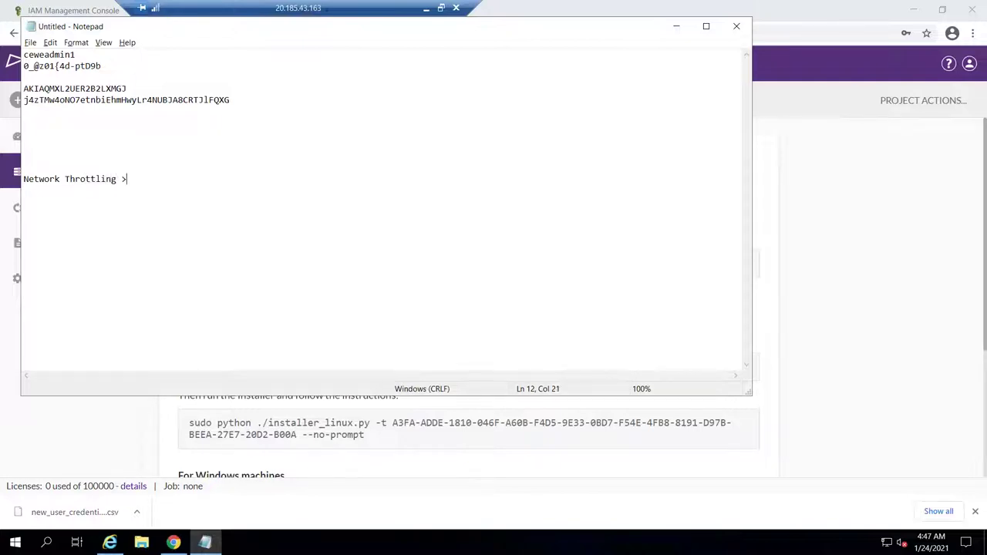
text( Bandwidth for replicaiton )
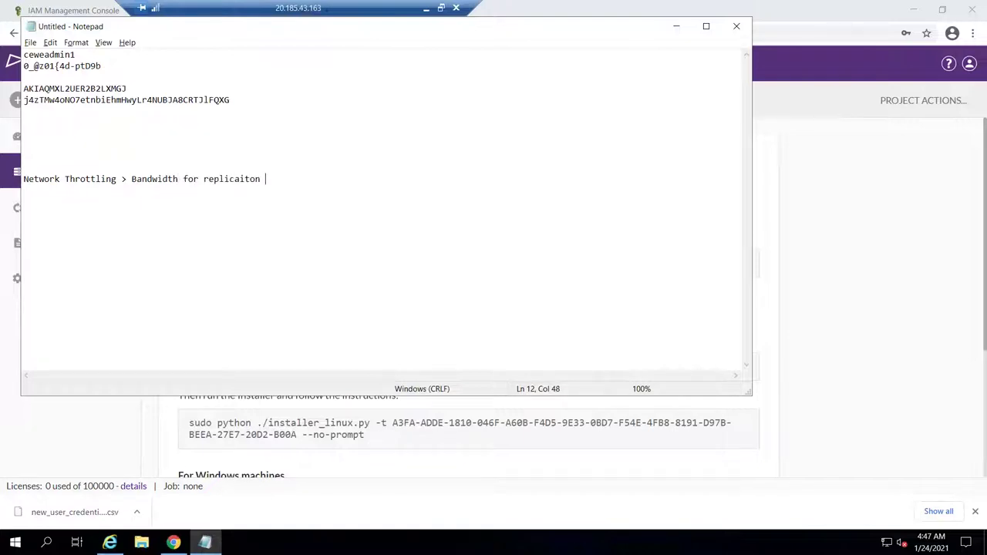
text(/ migratio)
text(reate Projec)
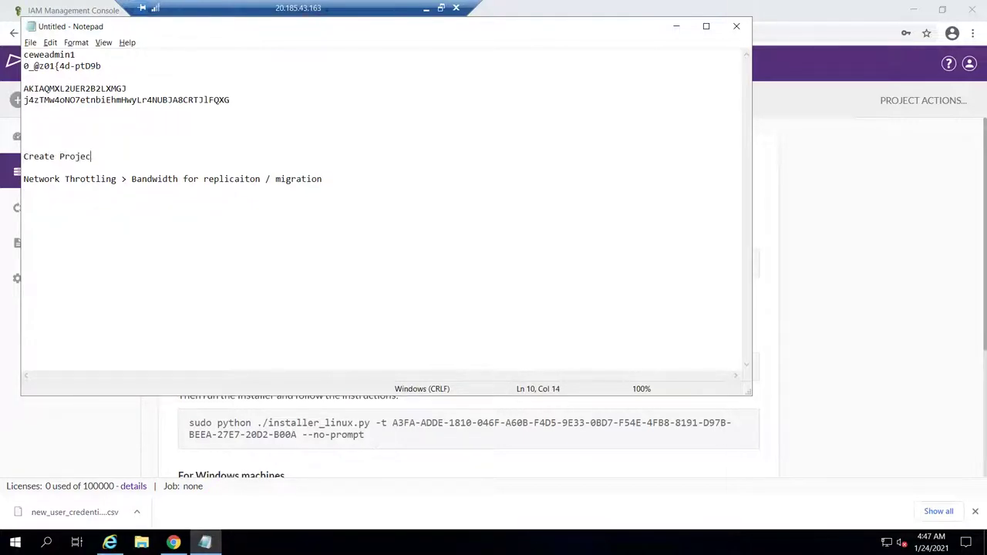
text(t)
key(Return)
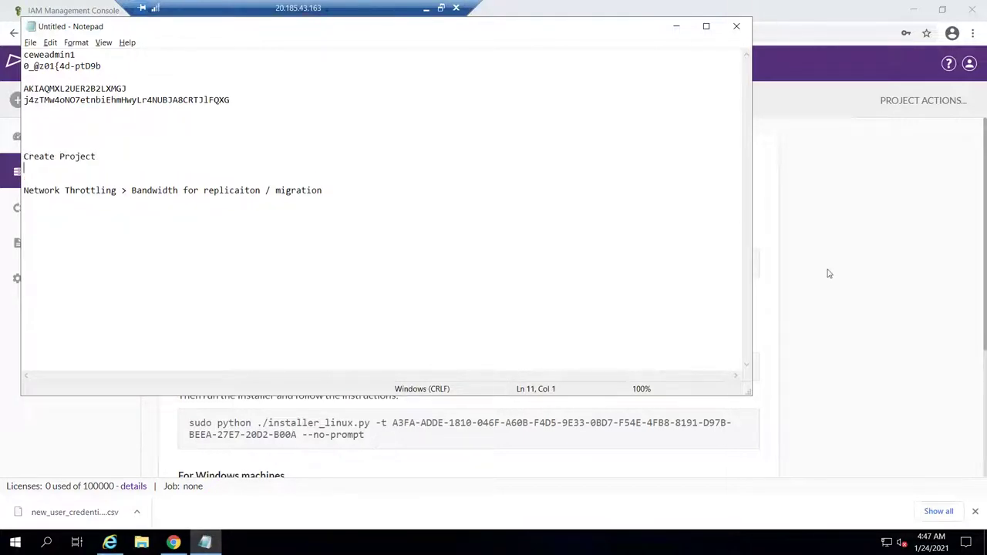
Page through the PowerPoint deck to slide 22 listing CloudEndure Steps 0–8, then switch back toward Notepad.
click(425, 8)
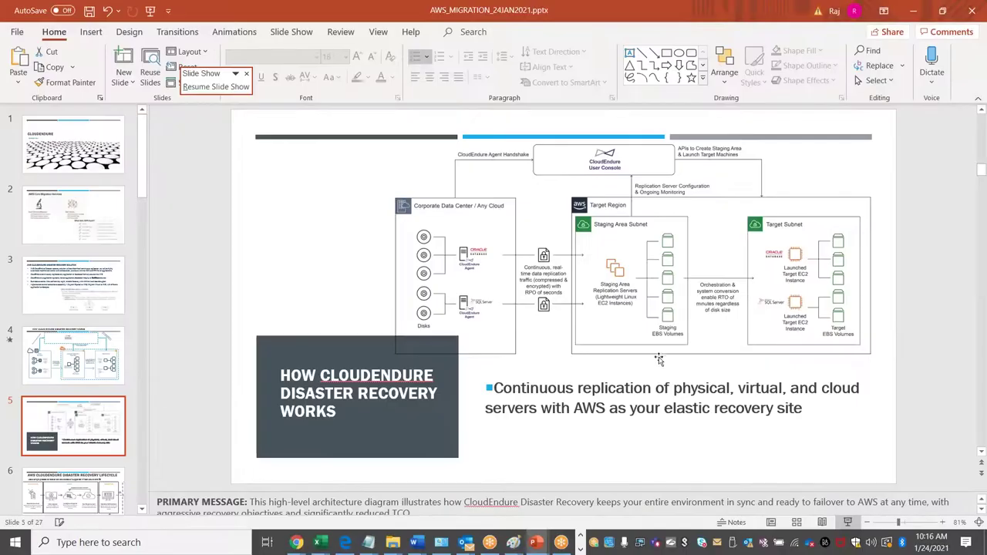
click(68, 487)
key(Down)
key(Down)
key(Down)
key(Down)
key(Down)
key(Down)
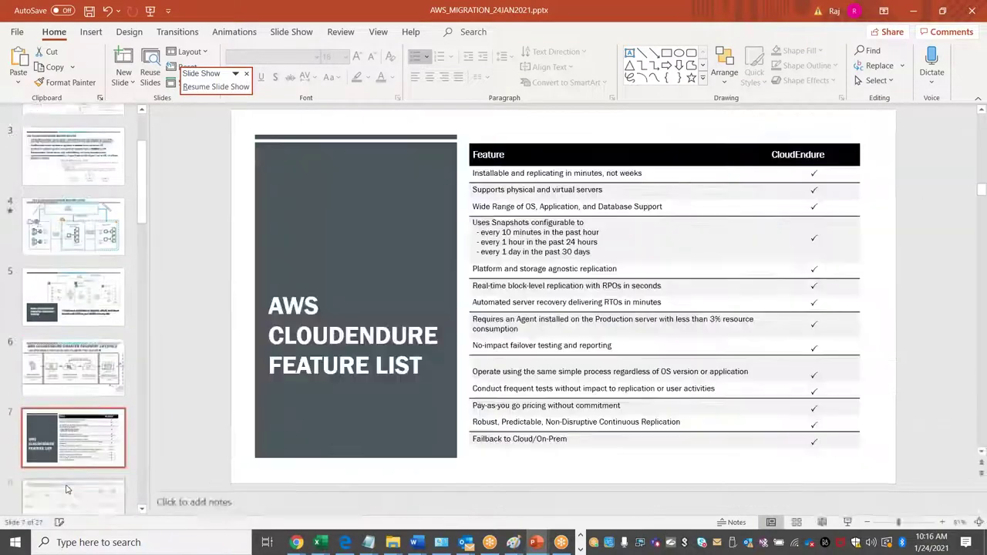
key(Down)
key(Down)
key(Down)
key(Down)
key(Down)
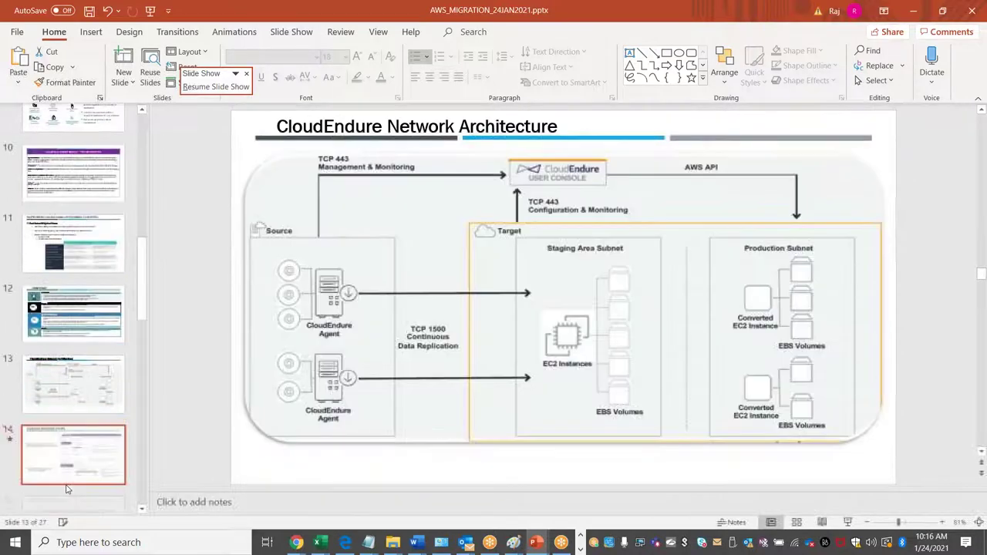
key(Down)
key(Down)
key(Down)
key(Down)
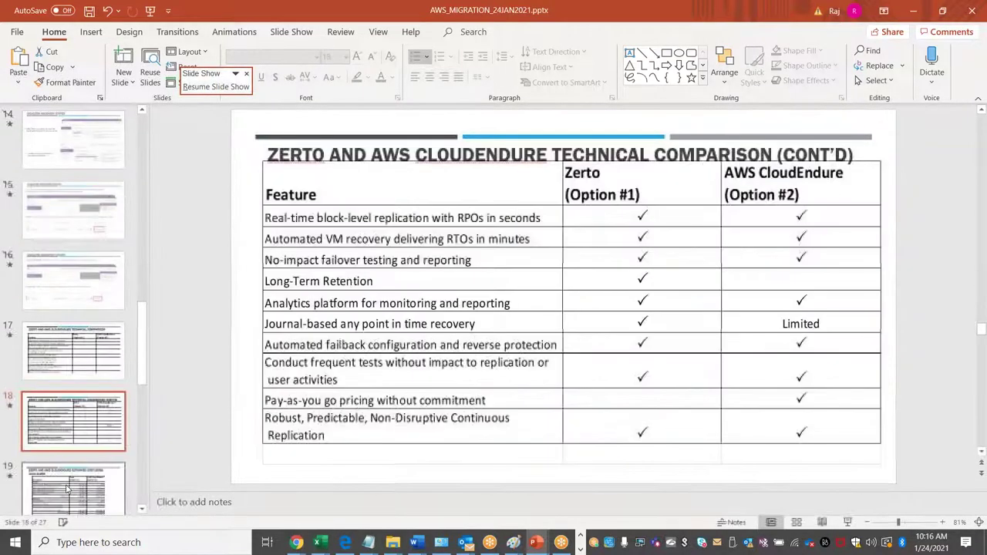
key(Down)
key(Up)
key(Down)
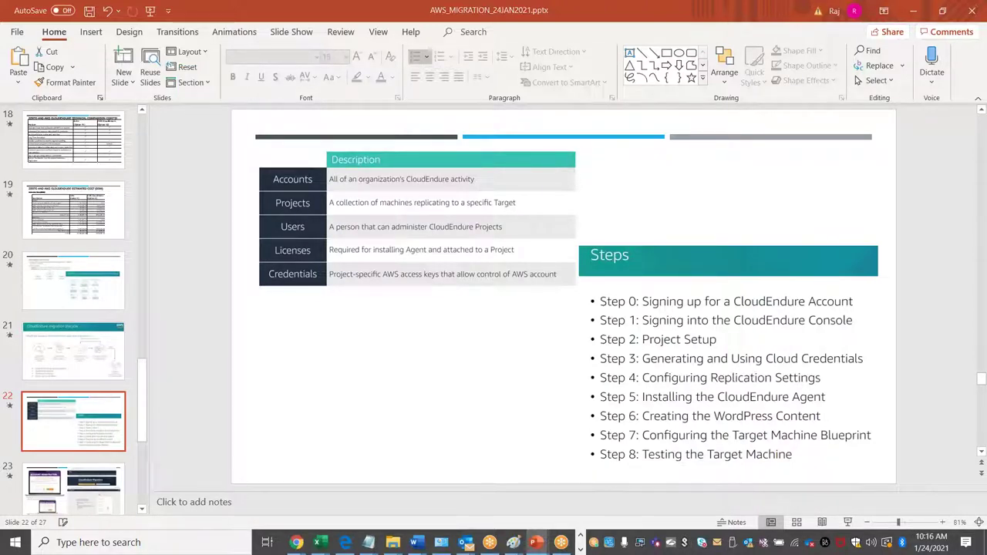
key(alt+Tab)
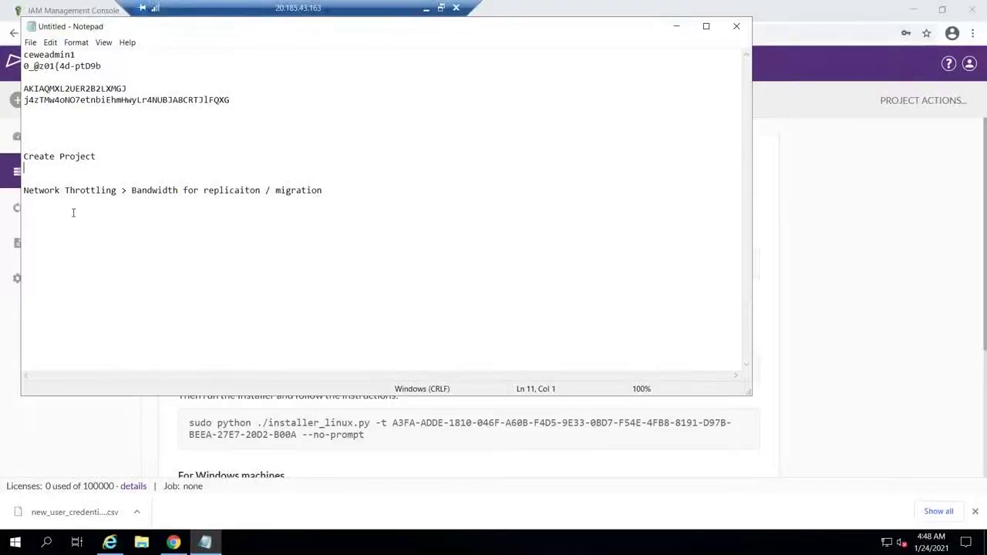
Insert a 'Configure replication settins' line above the Network Throttling note.
key(Return)
text(Confgiure)
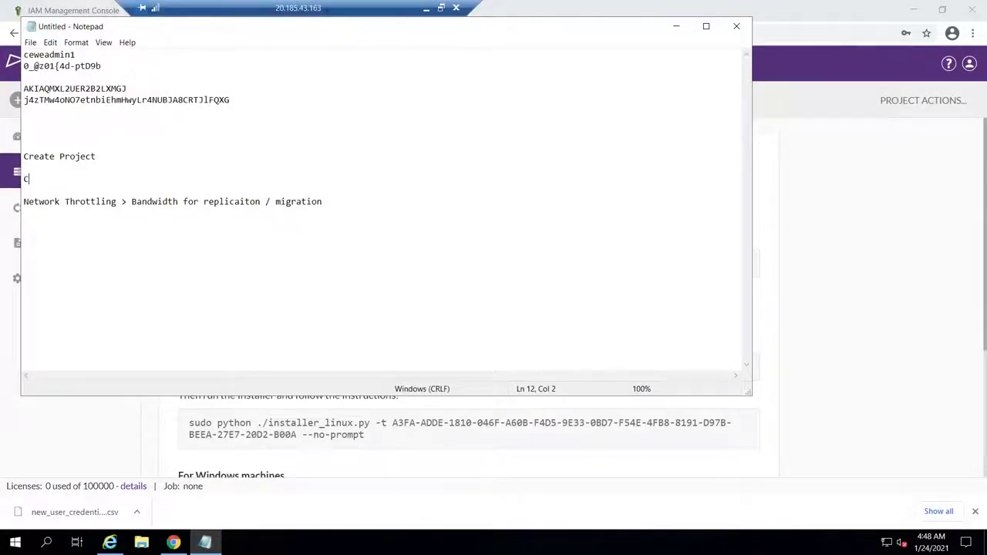
key(BackSpace)
key(BackSpace)
key(BackSpace)
key(BackSpace)
key(BackSpace)
text(igure replication settins)
key(Return)
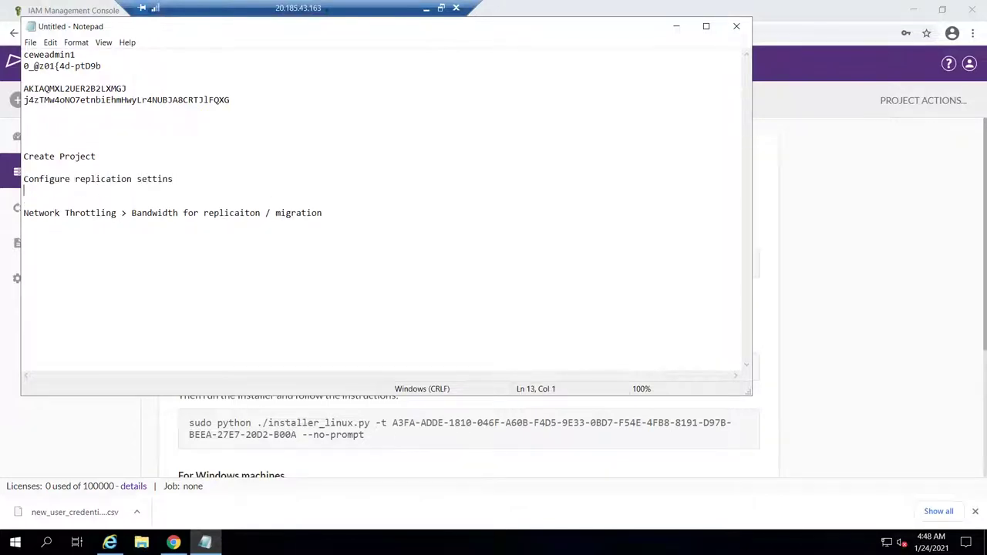
List 'Staging EC2 isntance, Destination EC2 Insta', 'DIsks' and 'Encryuption' beneath it, then return to CloudEndure.
text(Staging EC2 isntan)
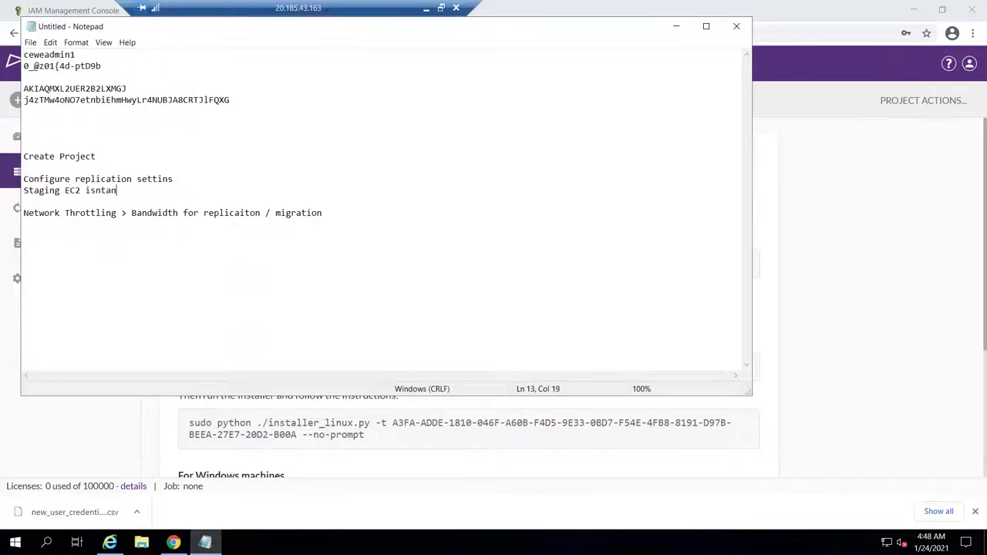
text(ce, Destination EC)
text(2 Insta)
text(S)
key(BackSpace)
text(DIsks)
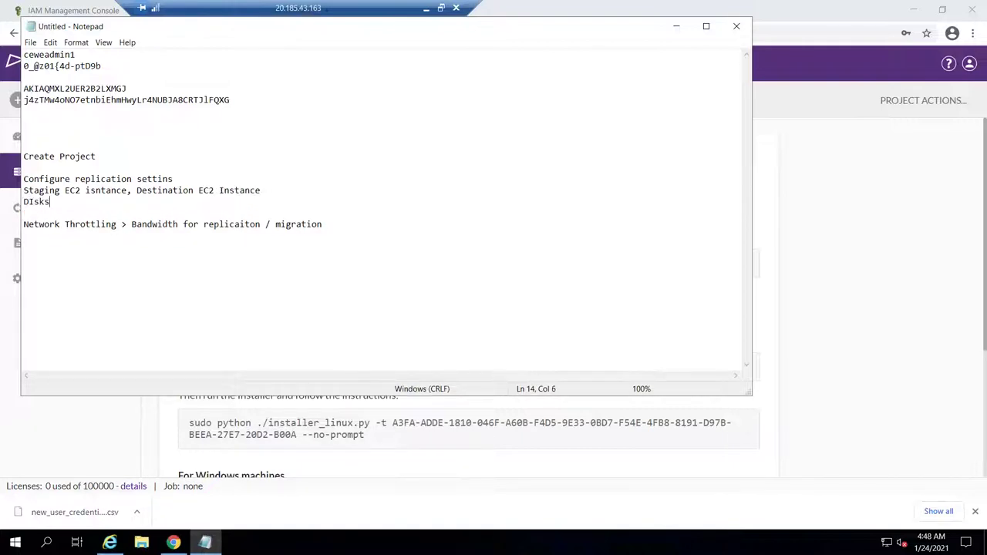
key(Return)
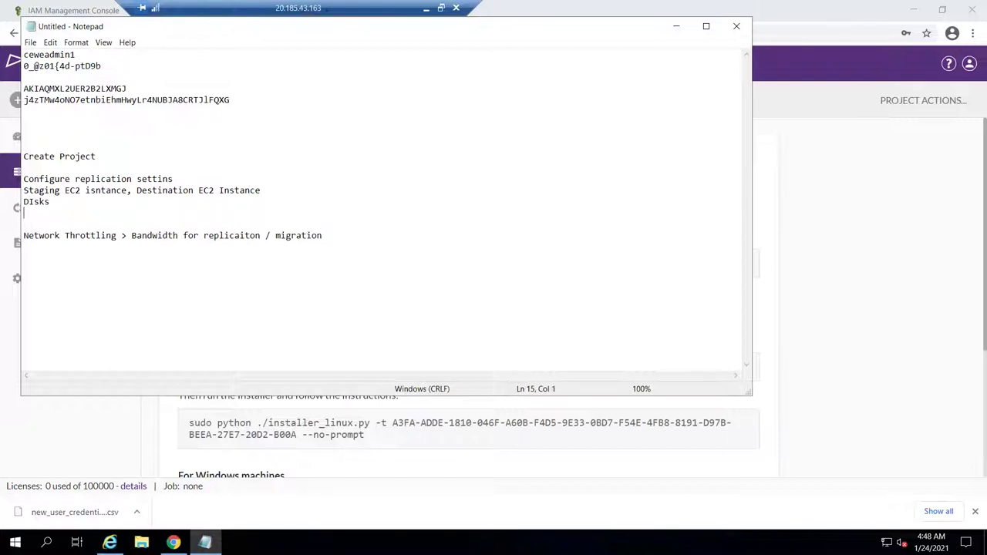
text(Encr)
text(yu)
text(ption)
click(898, 271)
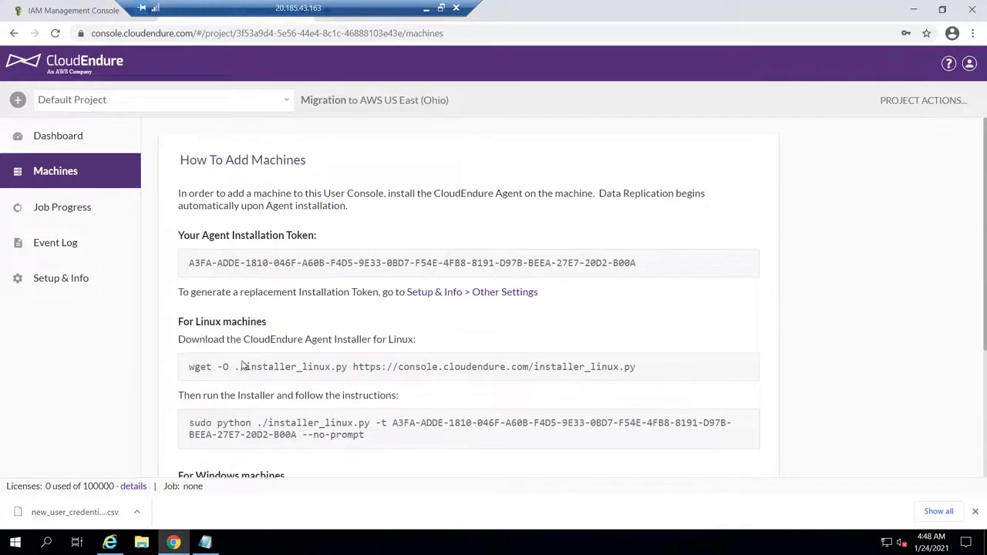
Copy the installer command under 'For Windows machines'.
drag(183, 367, 654, 368)
click(866, 199)
scroll(867, 199, down, 3)
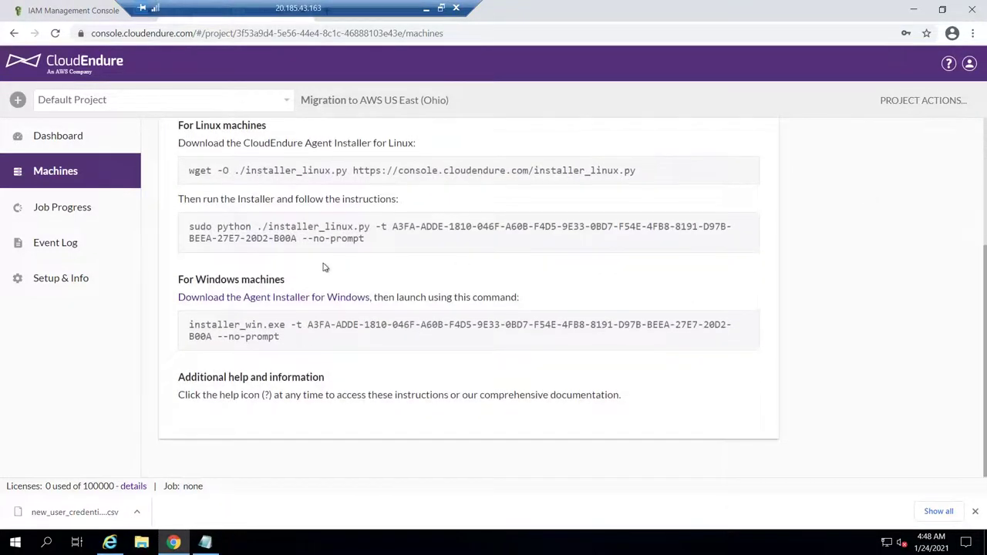
triple_click(216, 332)
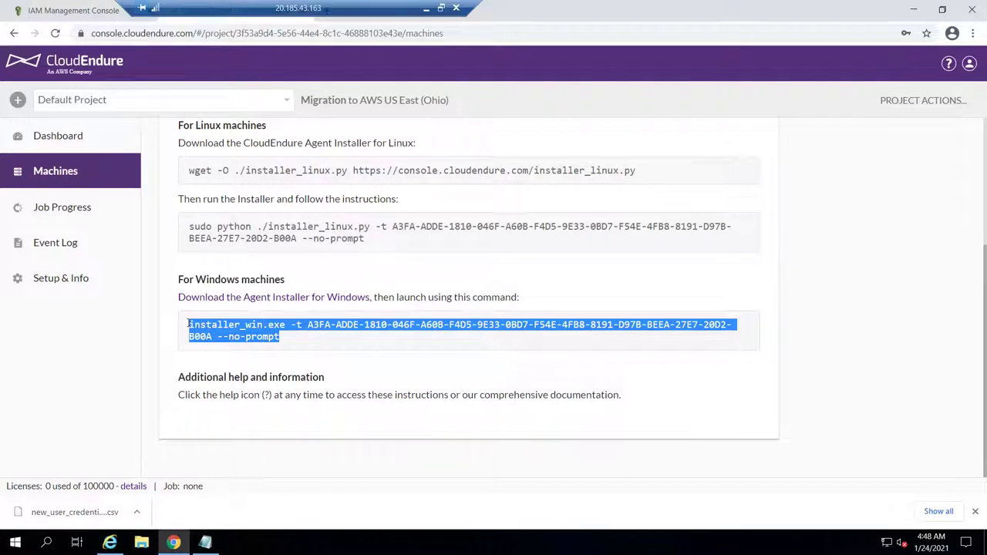
right_click(215, 329)
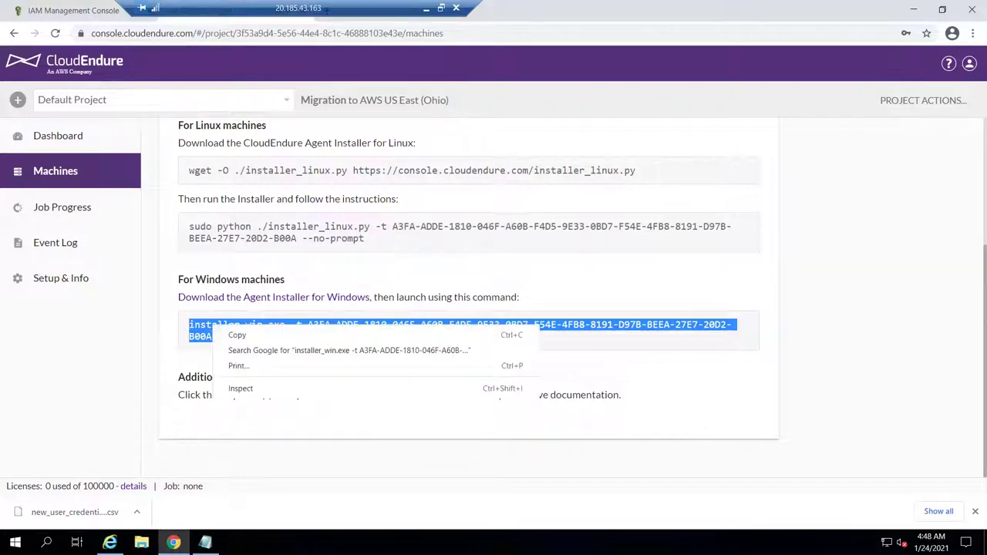
click(236, 338)
Download the Windows Agent installer and launch installer_win.exe.
click(261, 299)
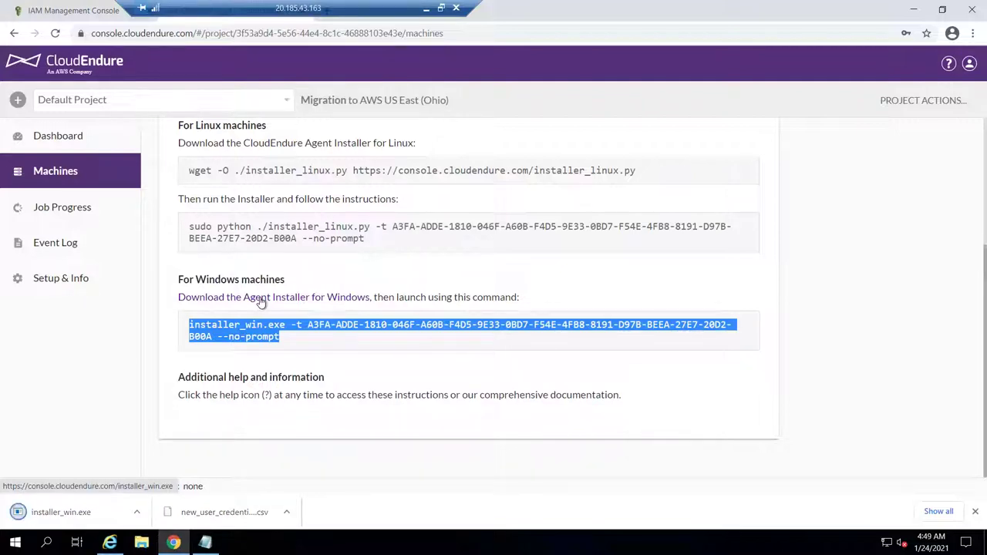
click(872, 215)
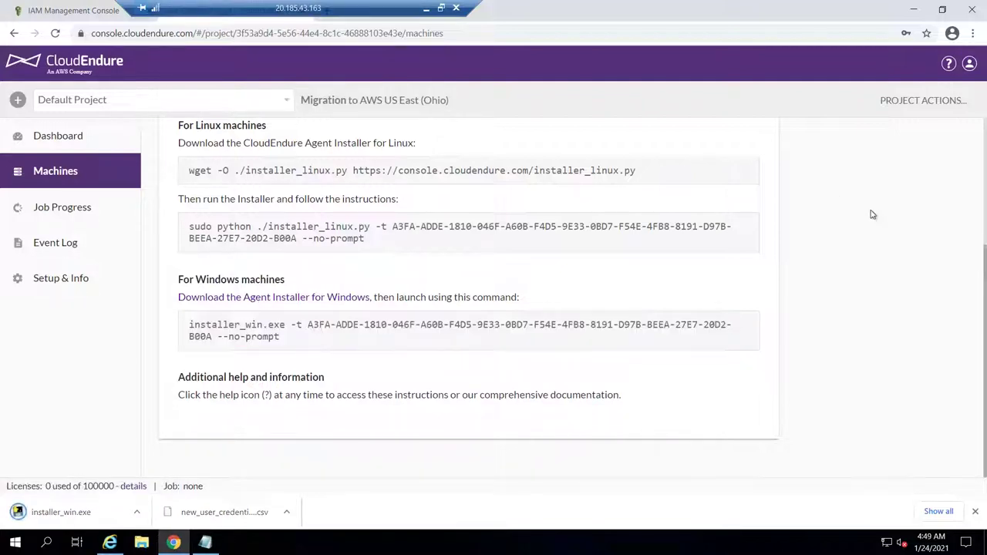
click(22, 515)
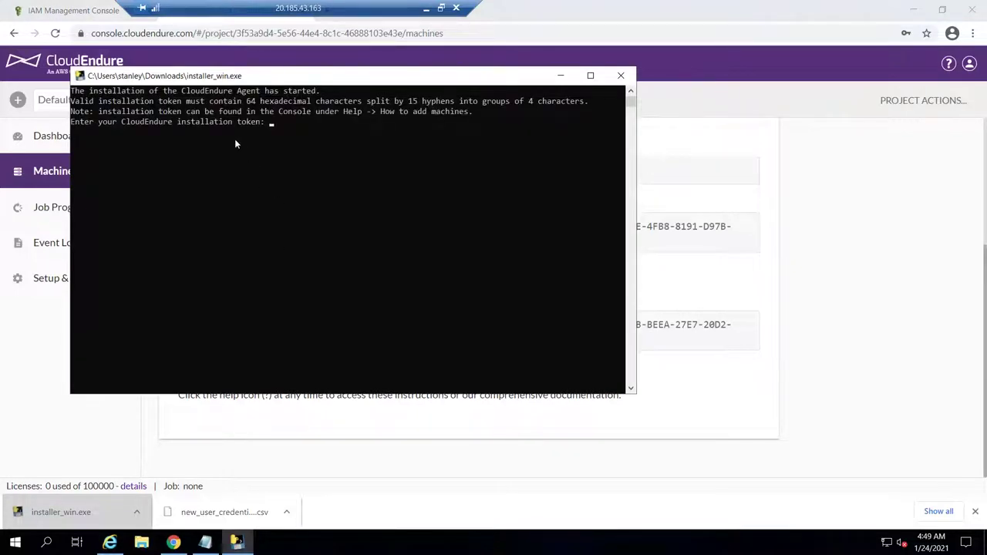
Copy the full agent installation token from the console and paste it at the installer's token prompt.
click(671, 239)
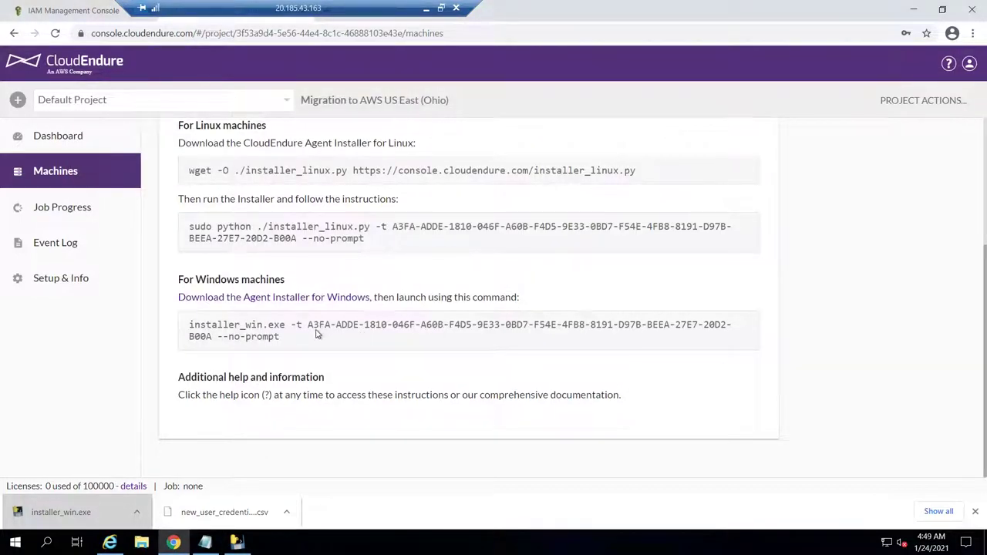
drag(309, 325, 734, 325)
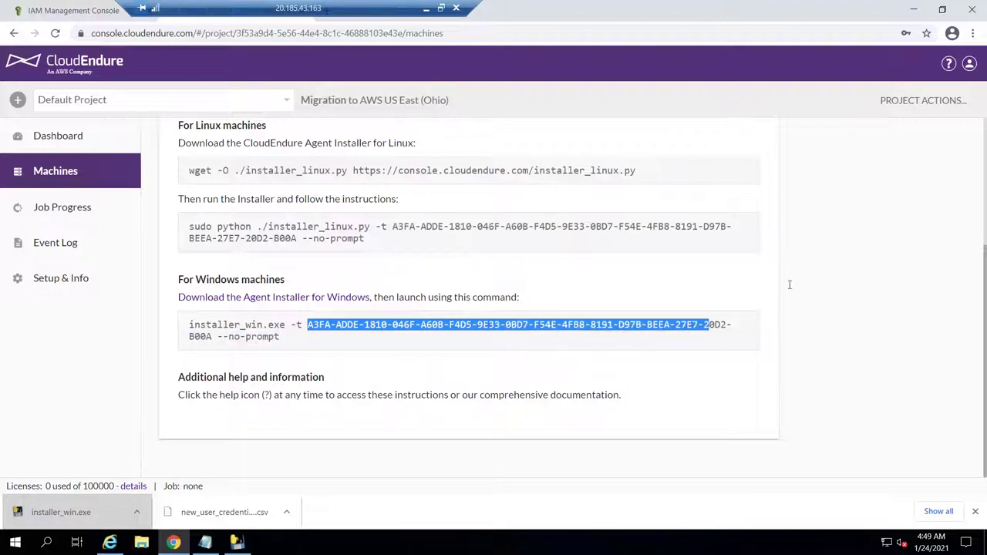
click(892, 237)
scroll(893, 237, up, 3)
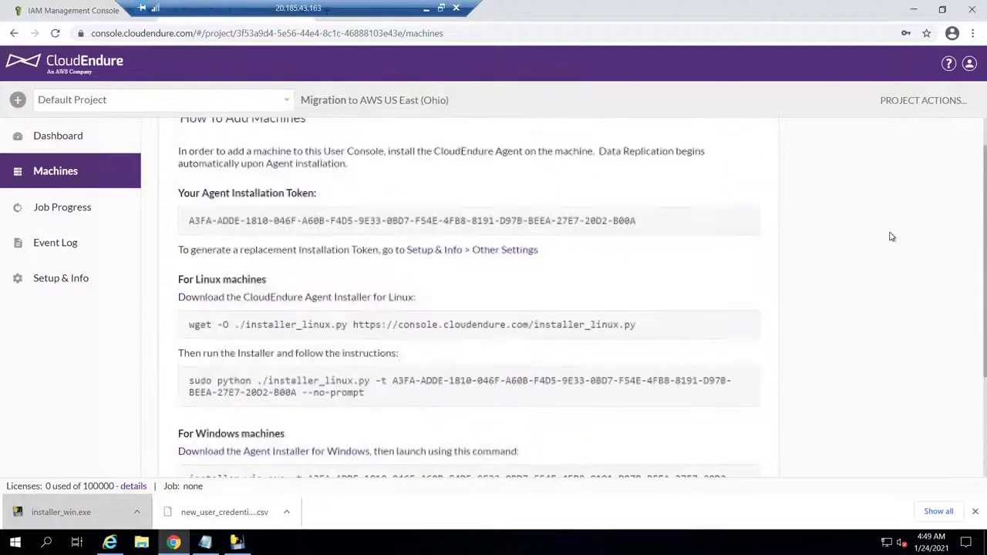
drag(653, 263, 190, 268)
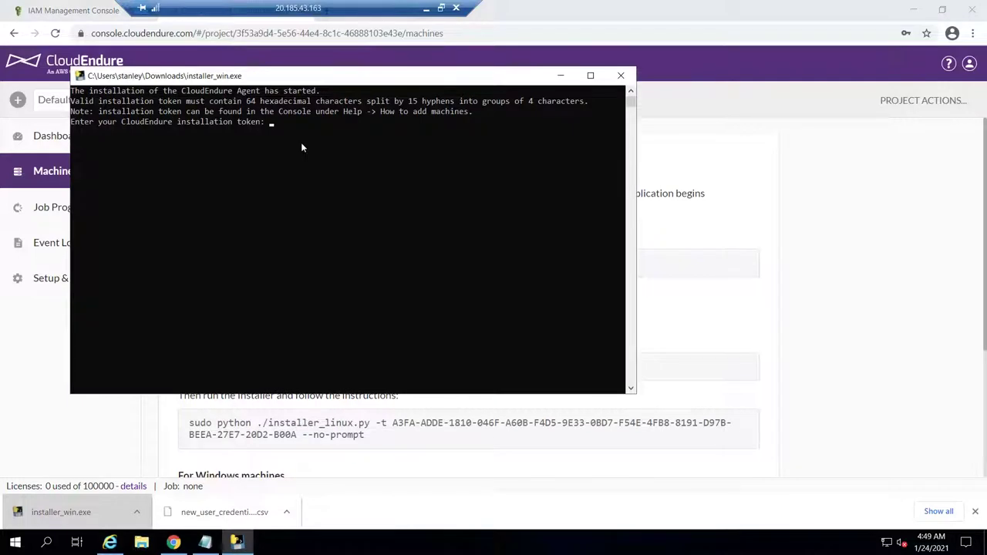
right_click(302, 143)
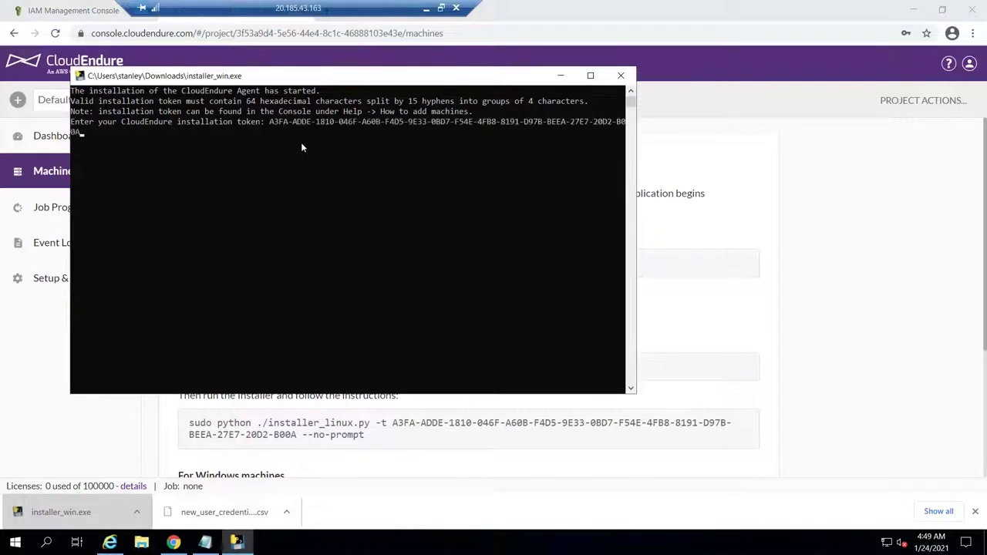
Submit the token and replicate all disks (c: and d:), letting the CloudEndure Agent install.
key(Return)
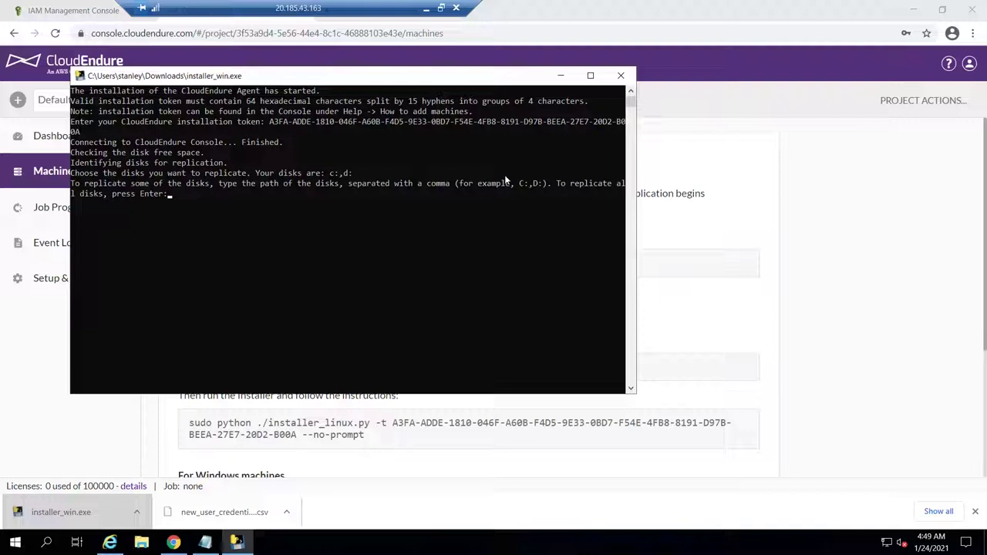
key(Return)
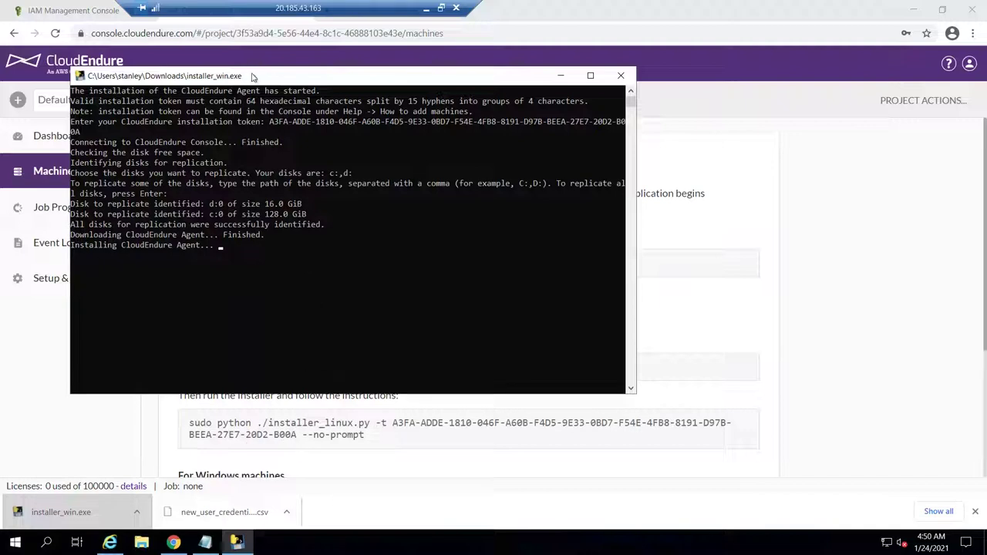
drag(280, 81, 400, 105)
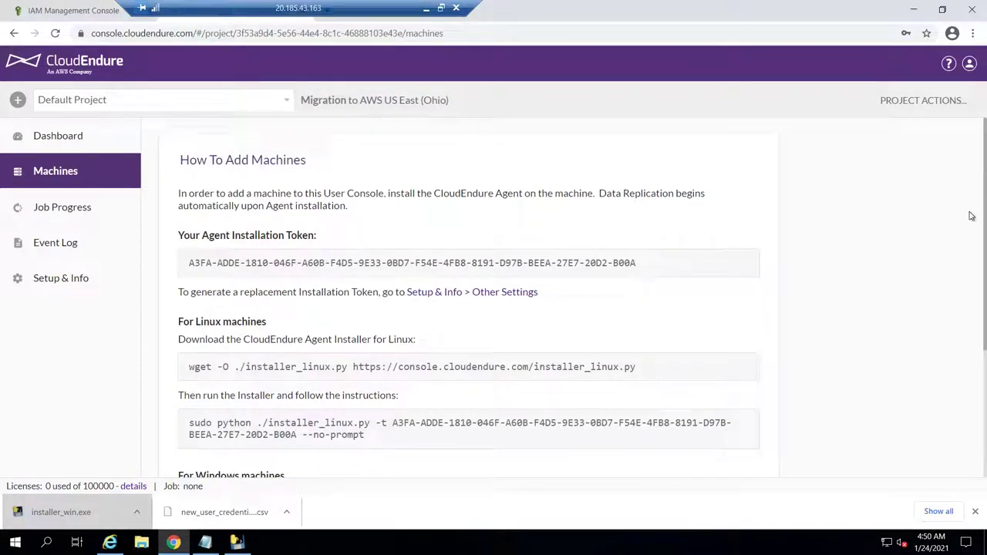
Copy the Windows installer link address while appvm1 appears listed as Initiating Data Replication.
scroll(908, 224, down, 2)
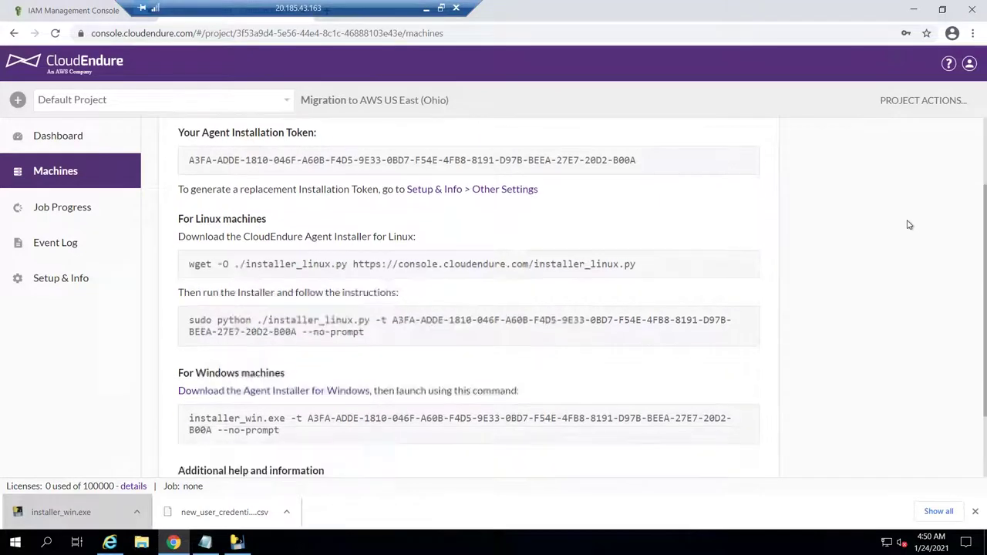
right_click(264, 370)
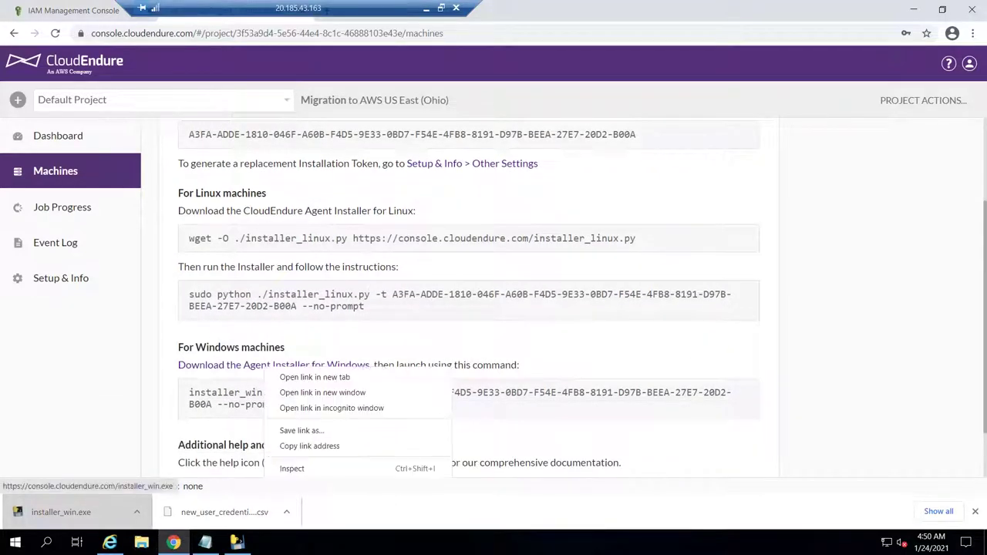
click(306, 448)
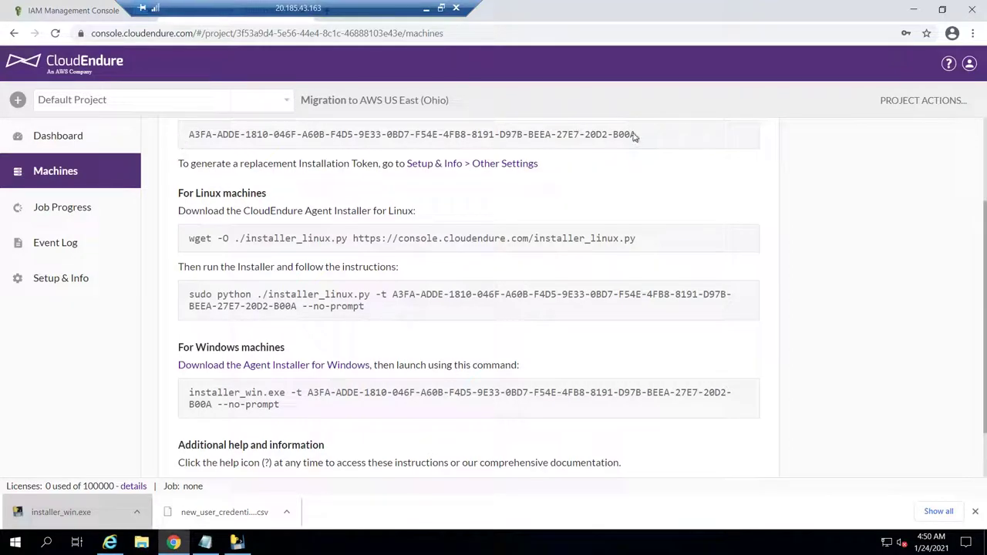
drag(637, 135, 189, 255)
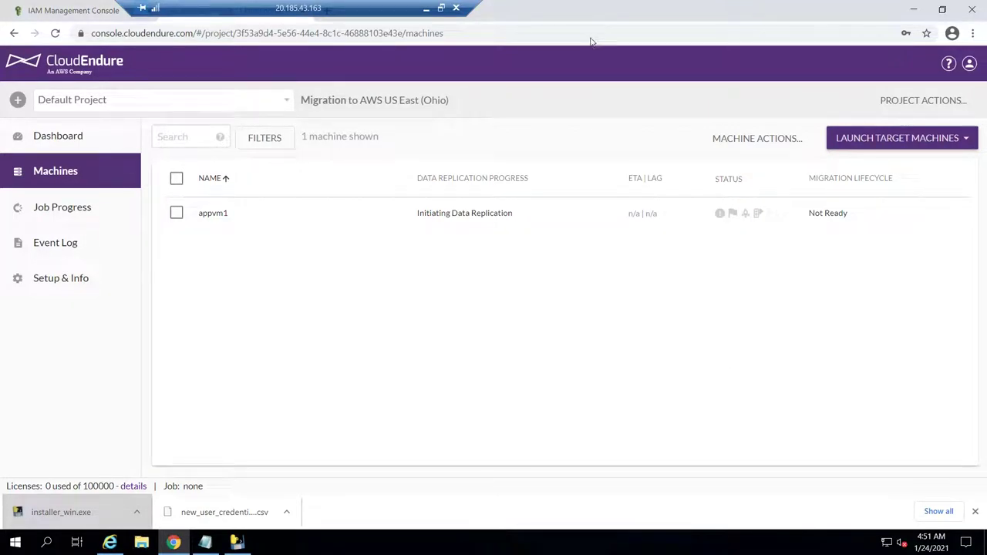
Open an administrator command prompt through Win+X, Run and cmd.
right_click(16, 542)
click(57, 487)
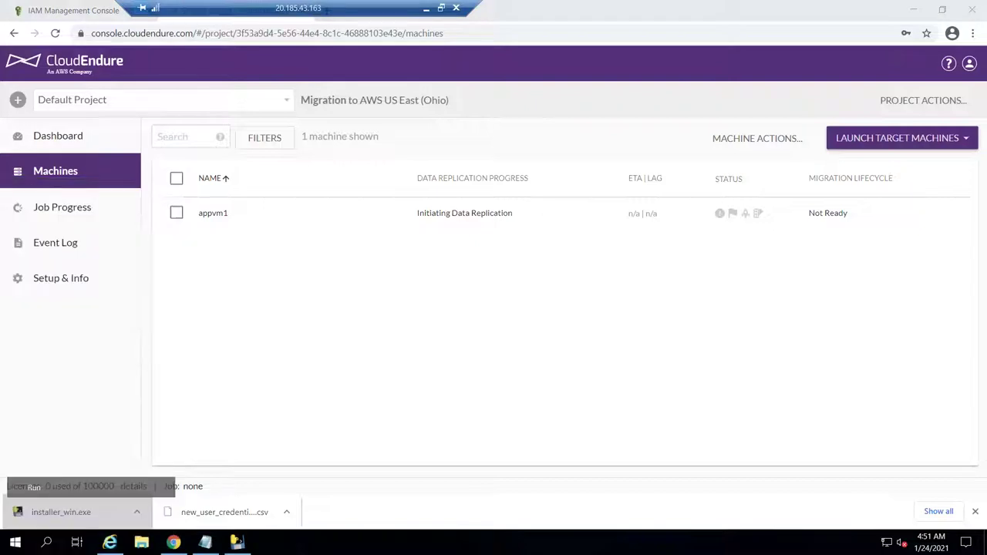
text(cmd)
key(Return)
Run hostname to confirm appvm1, then minimize cmd and the Remote Desktop window.
text(a)
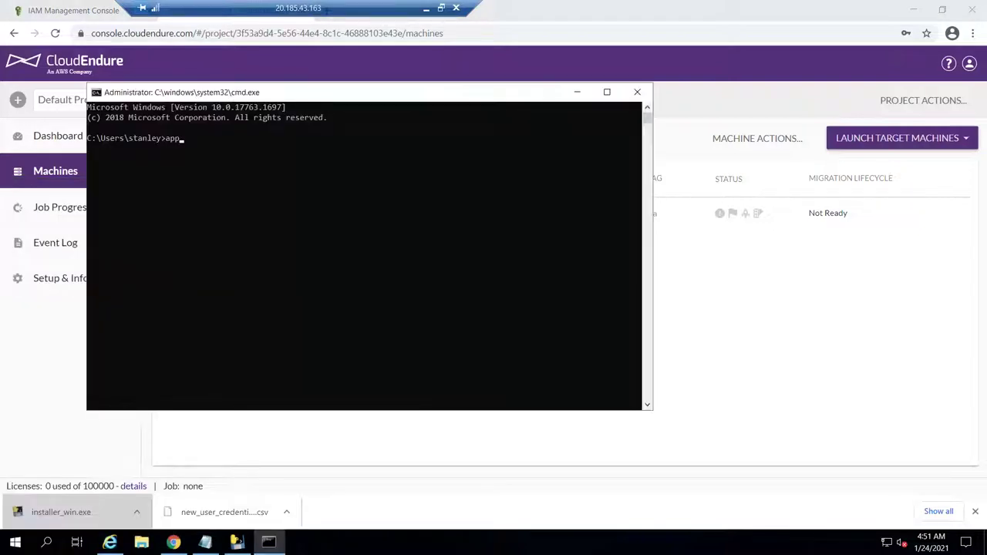
key(BackSpace)
text(hostname)
key(Return)
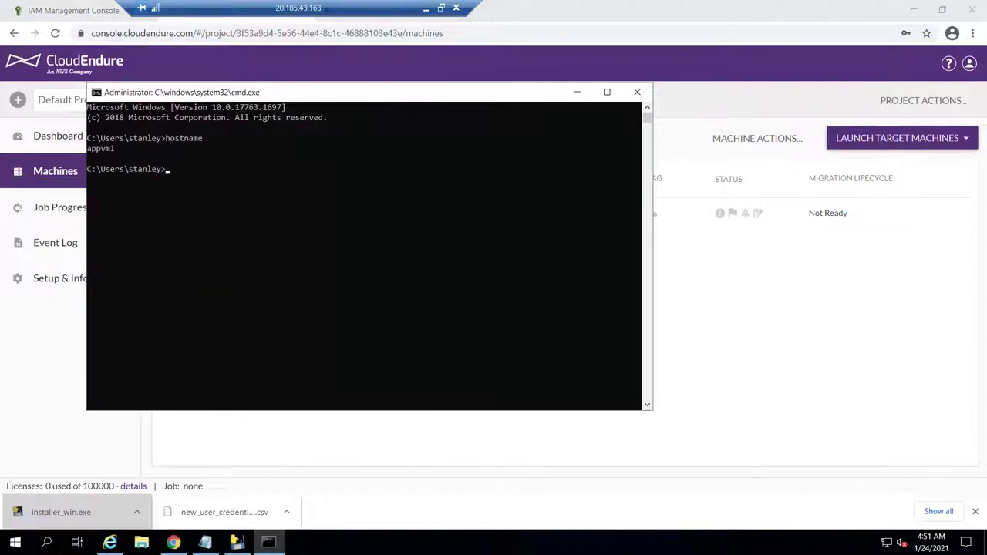
click(577, 91)
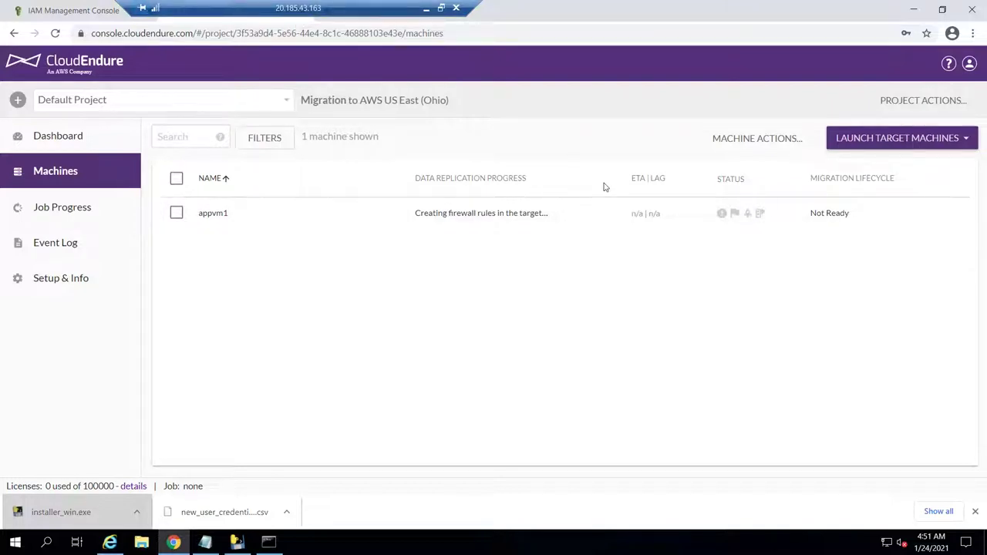
click(425, 10)
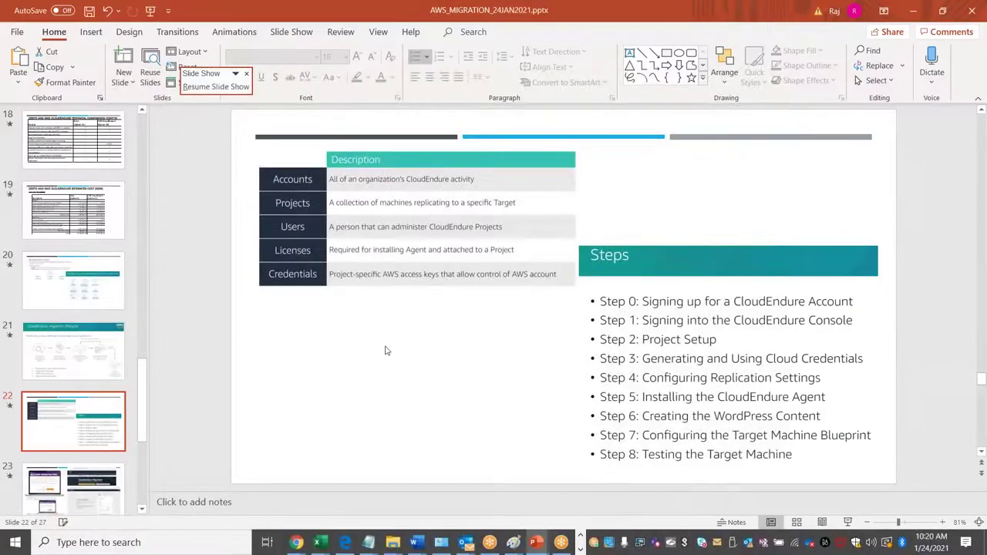
Switch to the Azure portal and open appvm1's Networking settings.
key(alt+Tab)
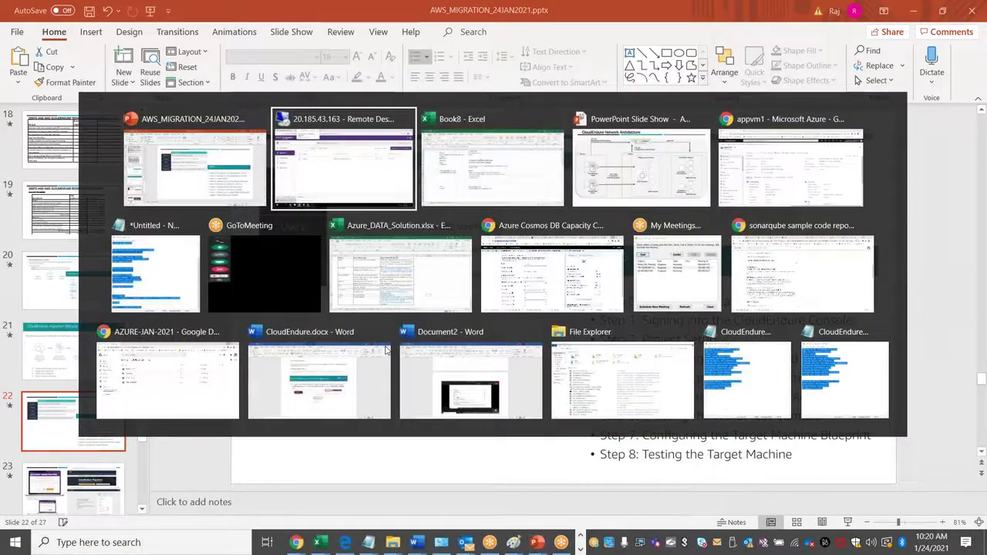
key(alt+Tab)
key(alt+Tab)
key(alt+Tab)
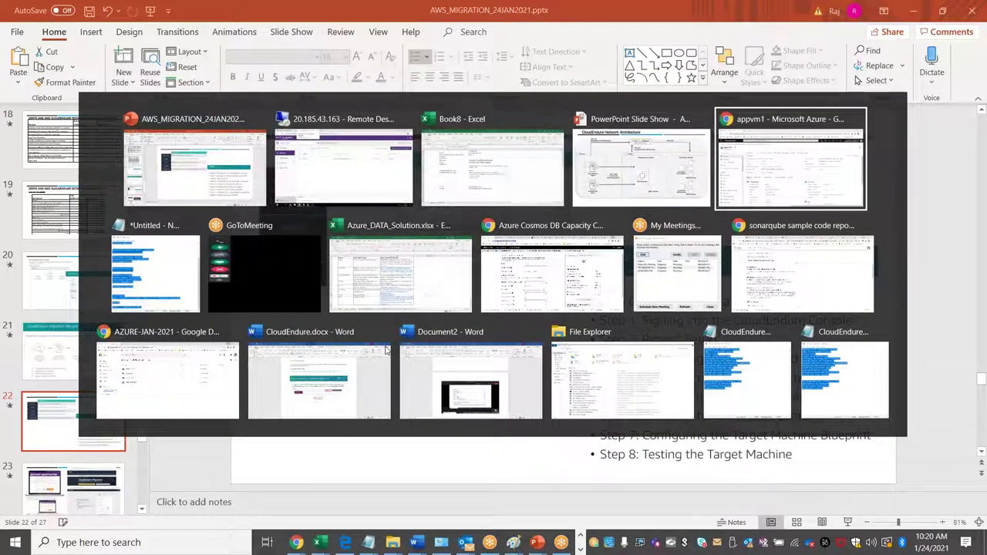
click(62, 316)
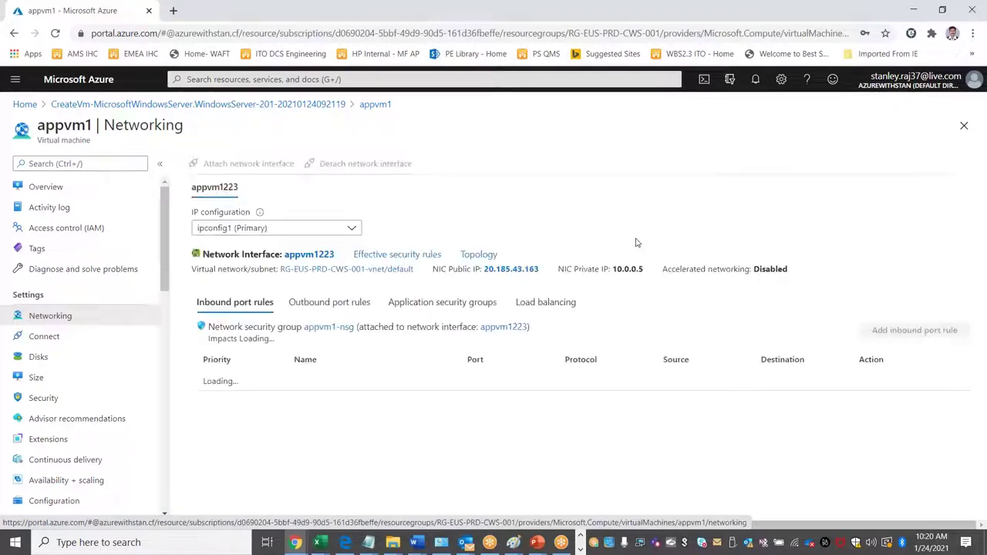
Add inbound rule Port_ANY allowing destination port *, then return to Remote Desktop.
click(873, 331)
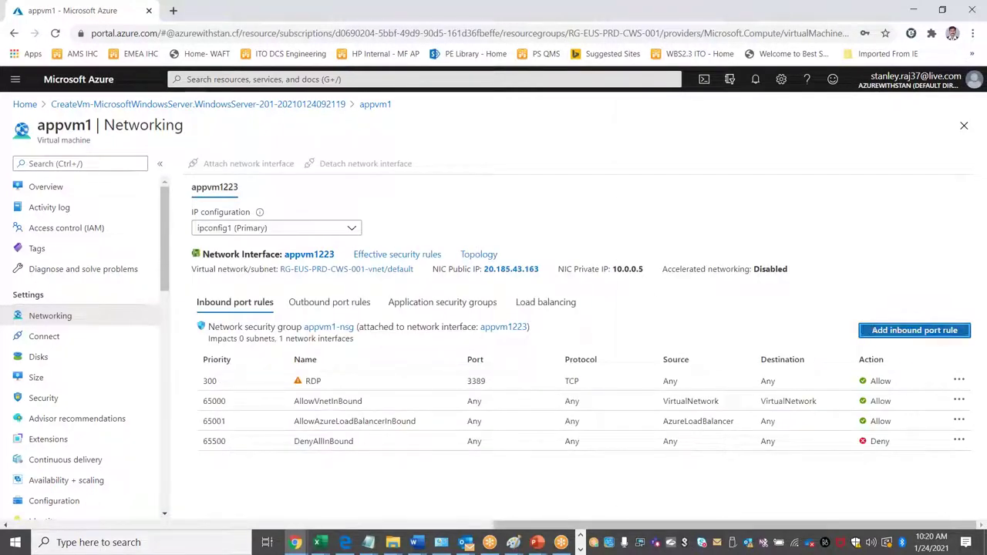
double_click(671, 307)
text(*)
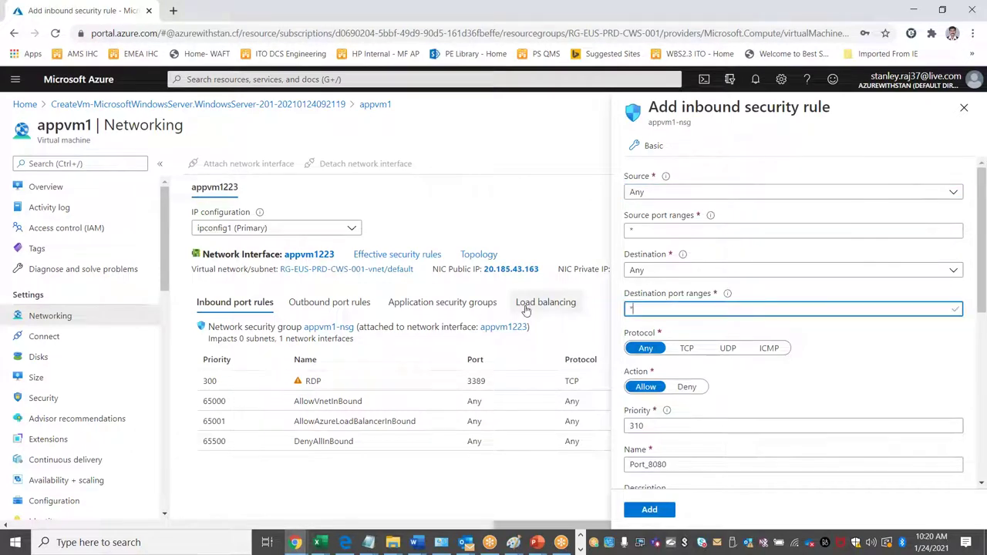
click(649, 464)
drag(649, 464, 715, 464)
key(BackSpace)
text(ANY)
click(649, 510)
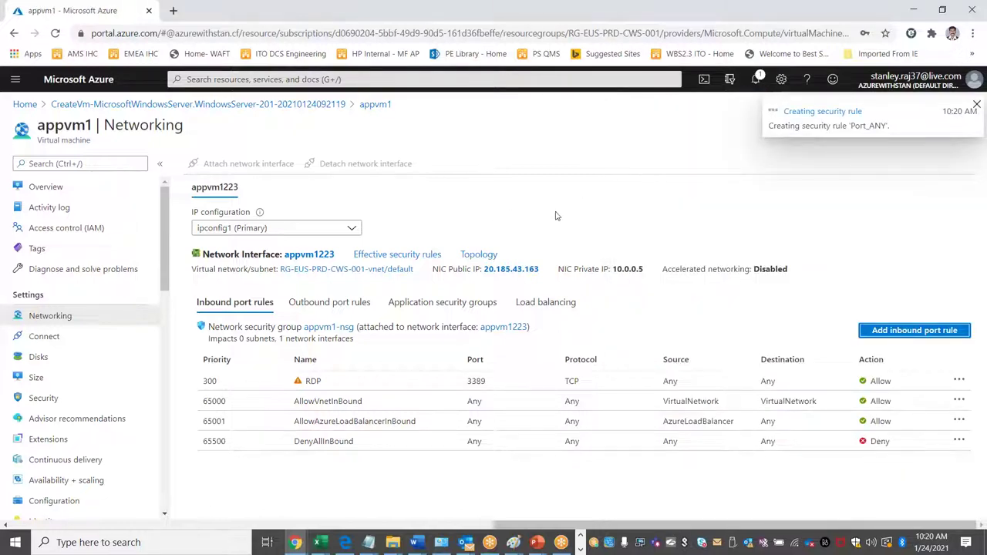
key(alt+Tab)
key(alt+Tab)
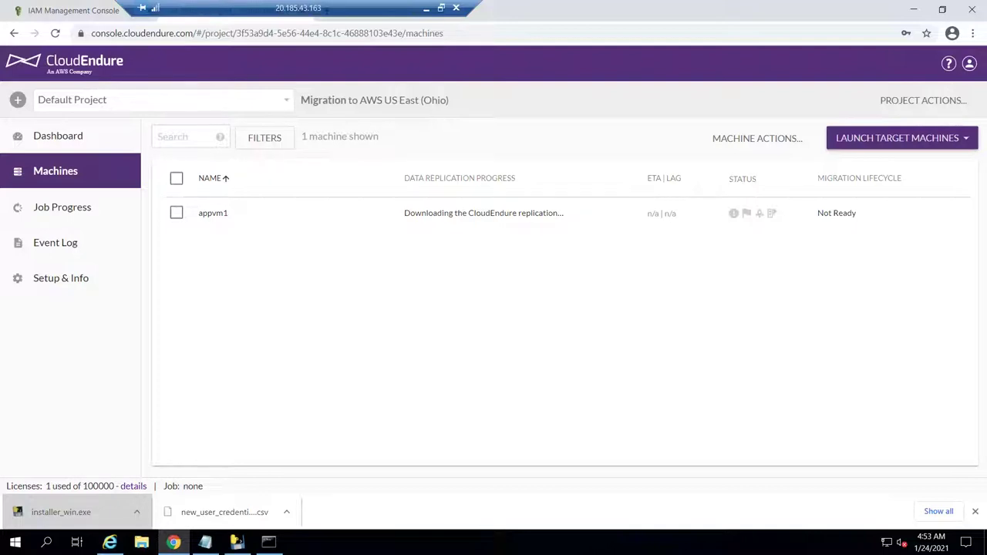
Bring the installer_win.exe console forward and launch Snipping Tool from Windows search.
click(237, 542)
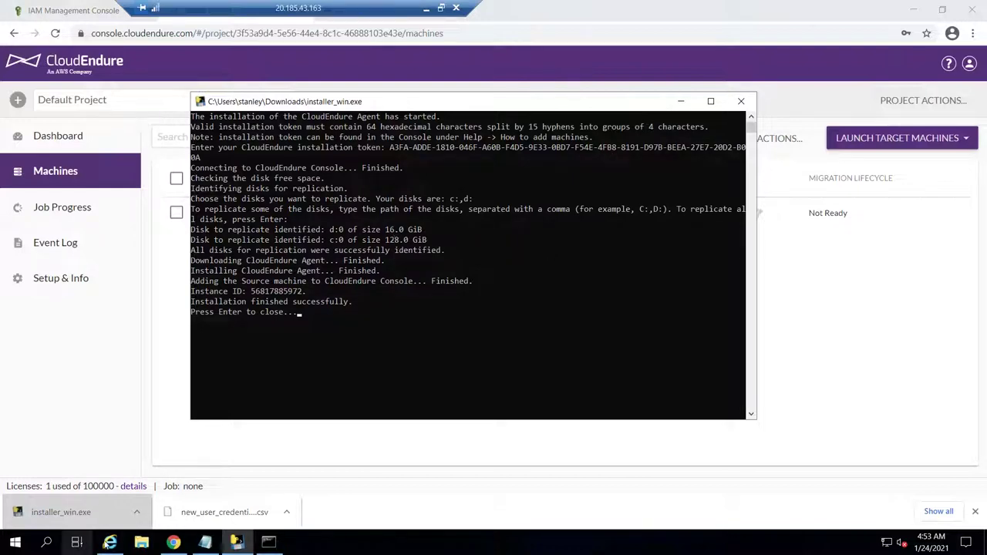
click(46, 543)
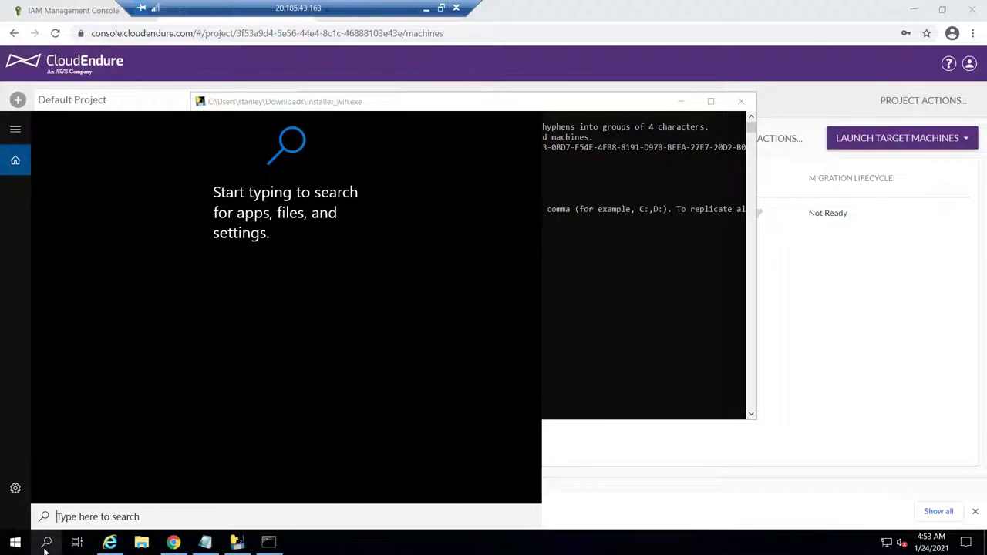
text(cnipping)
click(62, 516)
key(BackSpace)
text(s)
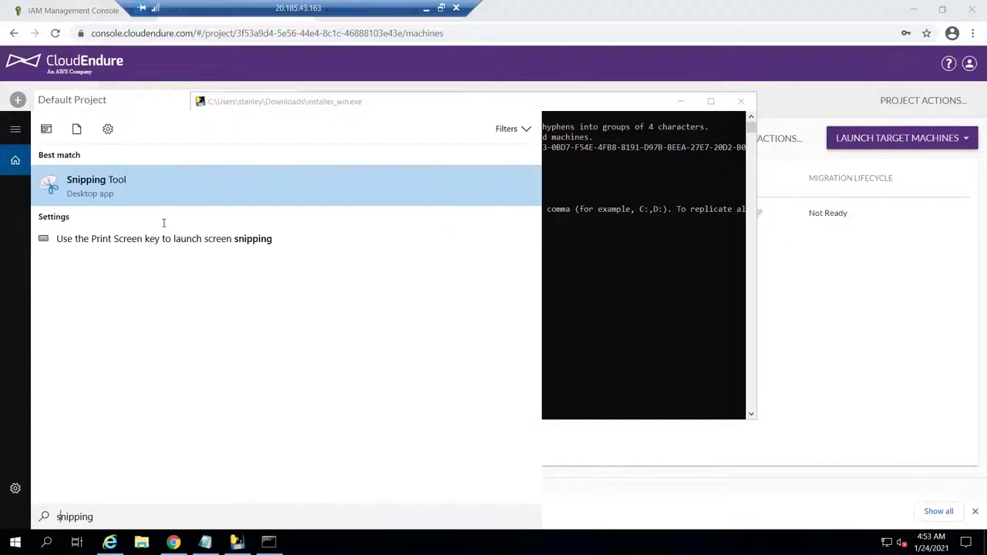
click(117, 184)
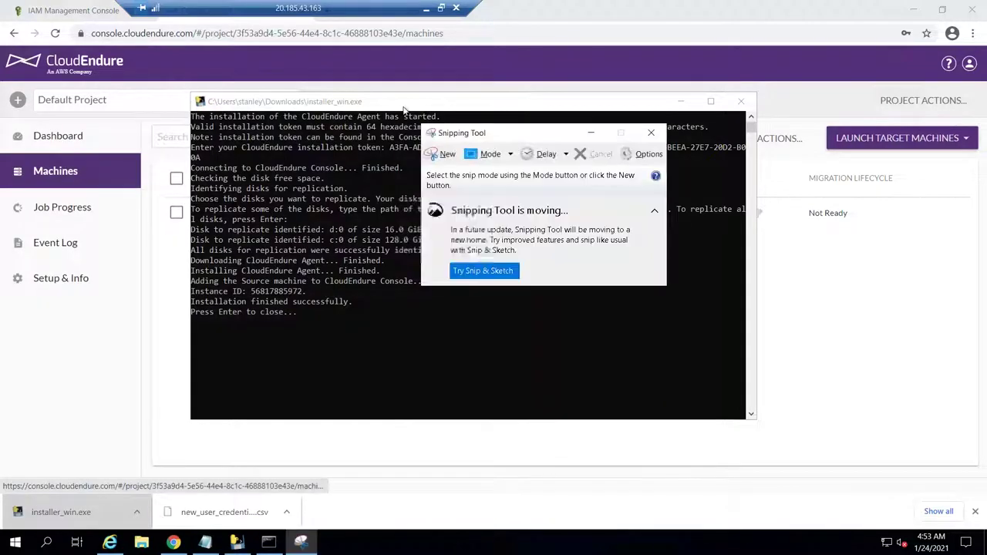
Snip a rectangle around the installer's successful installation output.
click(443, 153)
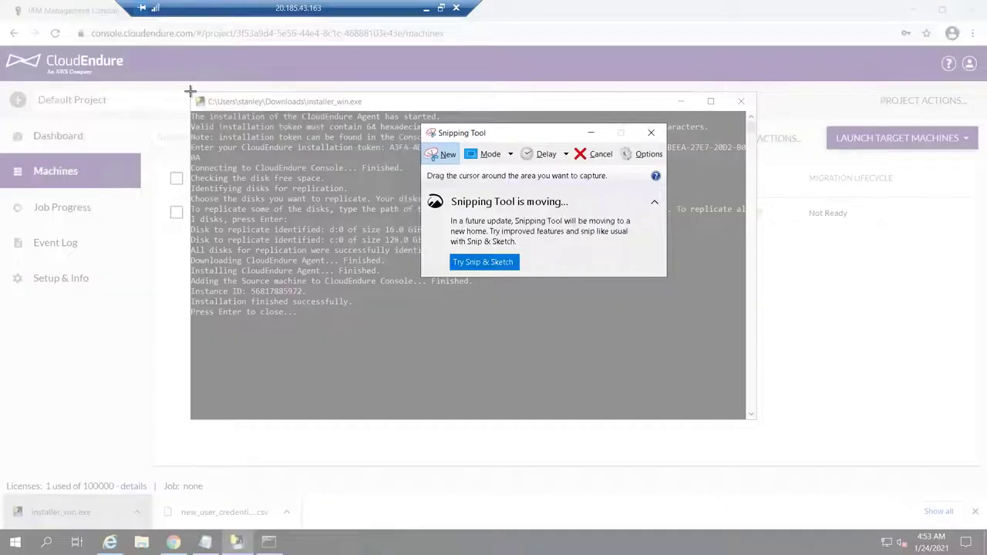
drag(189, 93, 826, 393)
drag(798, 331, 747, 326)
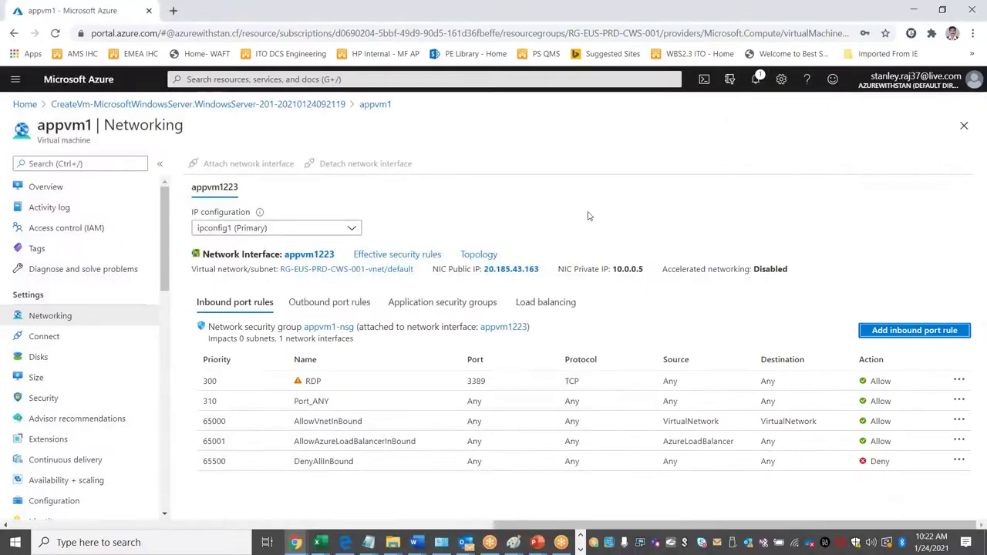
Switch to the AWS_MIGRATION_24JAN2021 deck, removing a screenshot accidentally pasted on slide 22.
key(alt+Tab)
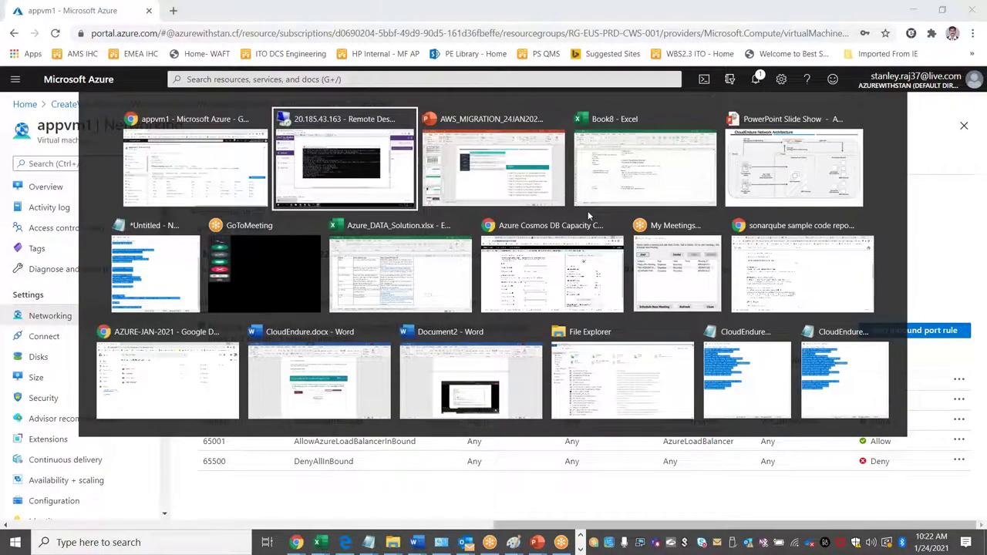
key(alt+Tab)
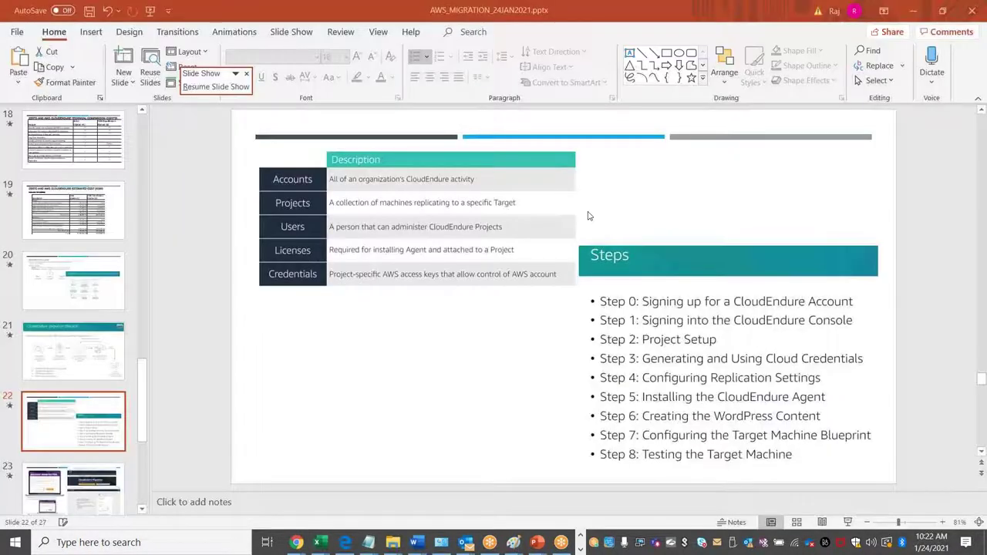
key(ctrl+v)
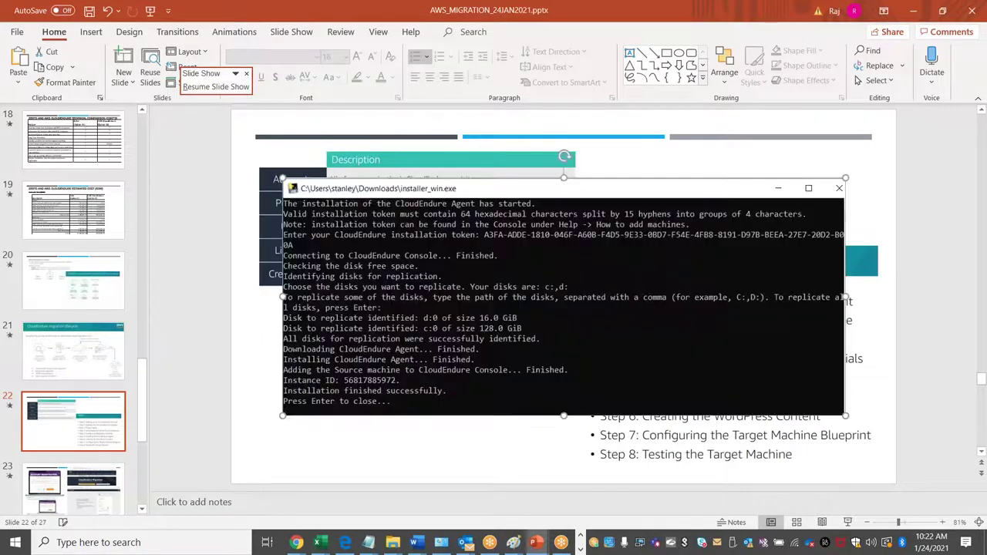
drag(697, 264, 681, 289)
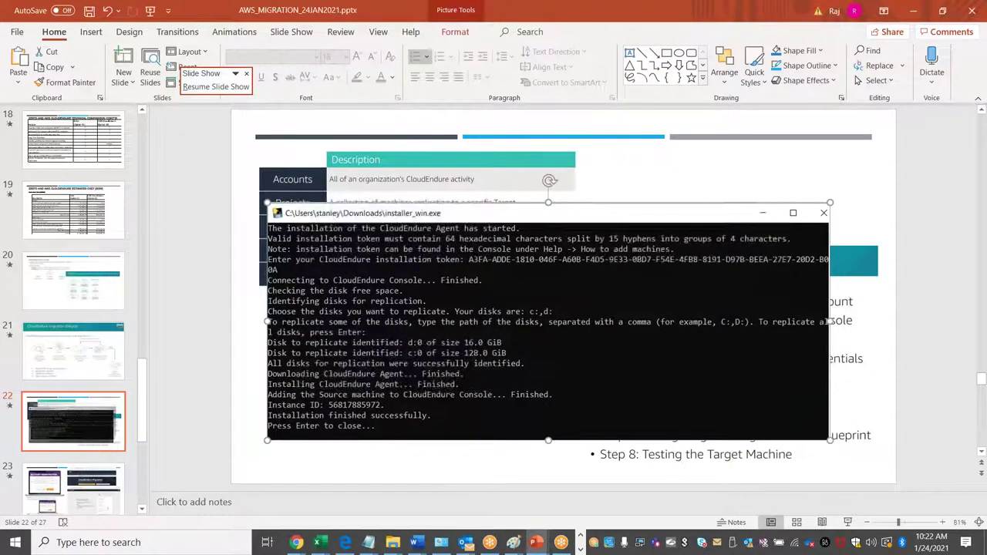
key(Delete)
Add blank slide 23 with the installer screenshot pasted in, then return to Remote Desktop.
right_click(106, 412)
click(153, 241)
key(ctrl+a)
key(Delete)
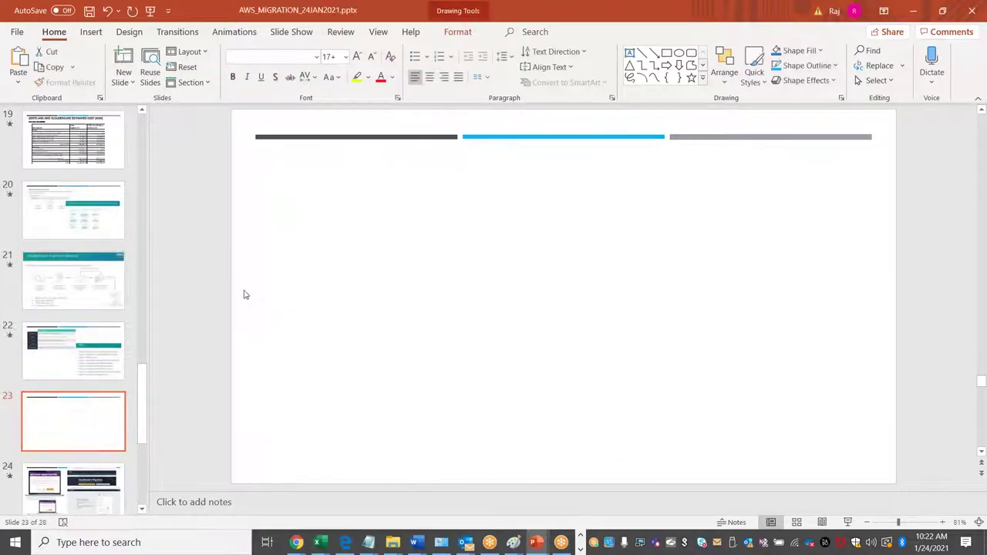
key(ctrl+v)
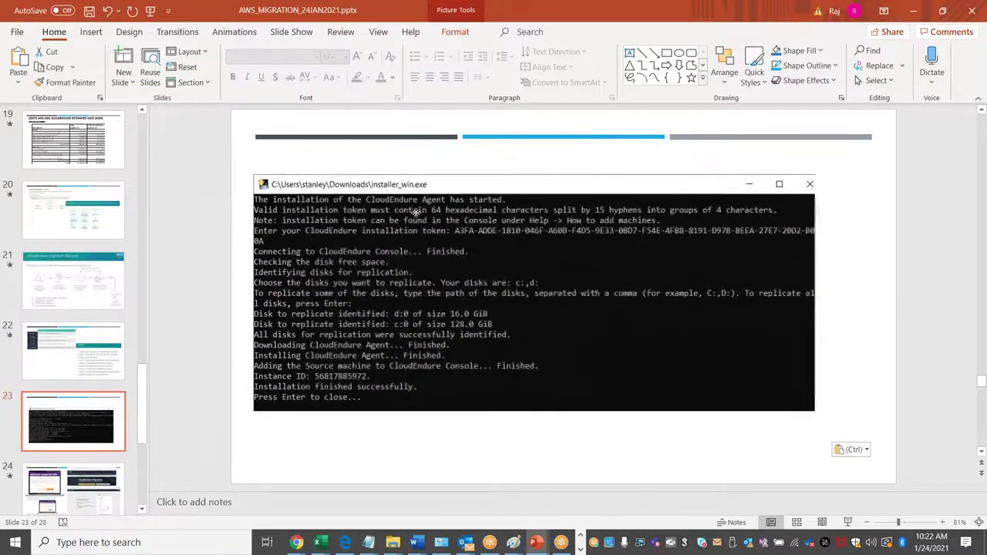
key(alt+Tab)
key(alt+Tab)
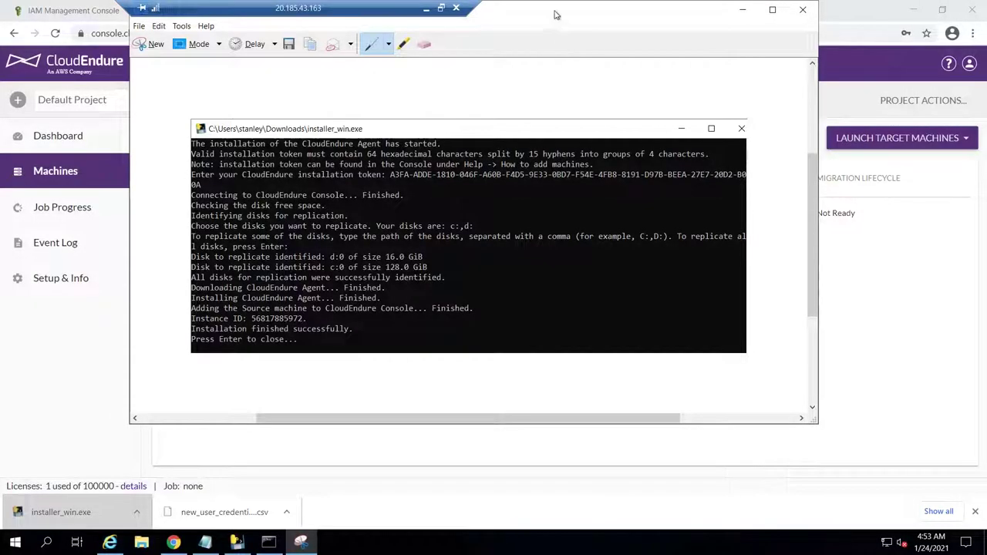
Minimize Snipping Tool and the installer console, then open the CloudEndure Dashboard.
drag(555, 14, 685, 221)
click(688, 219)
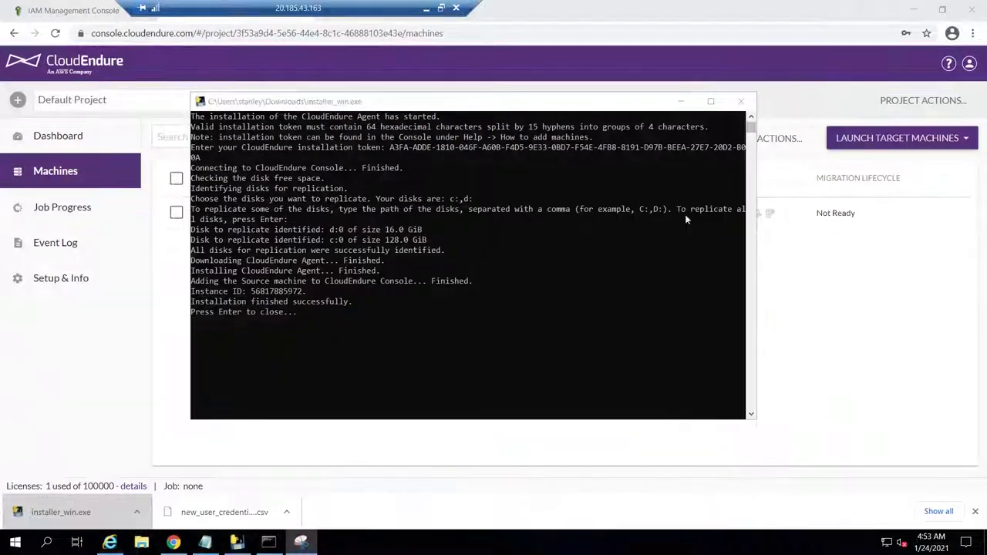
click(681, 103)
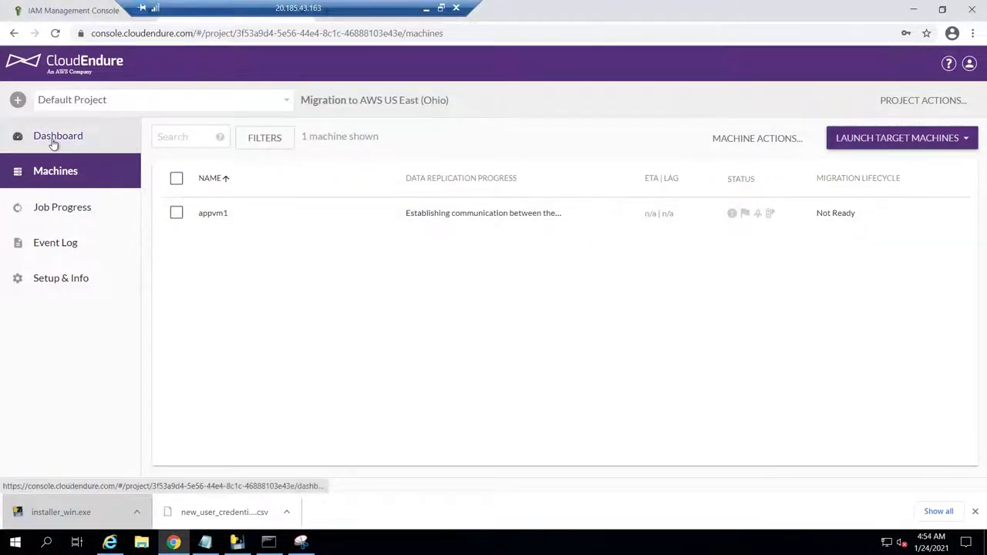
click(50, 142)
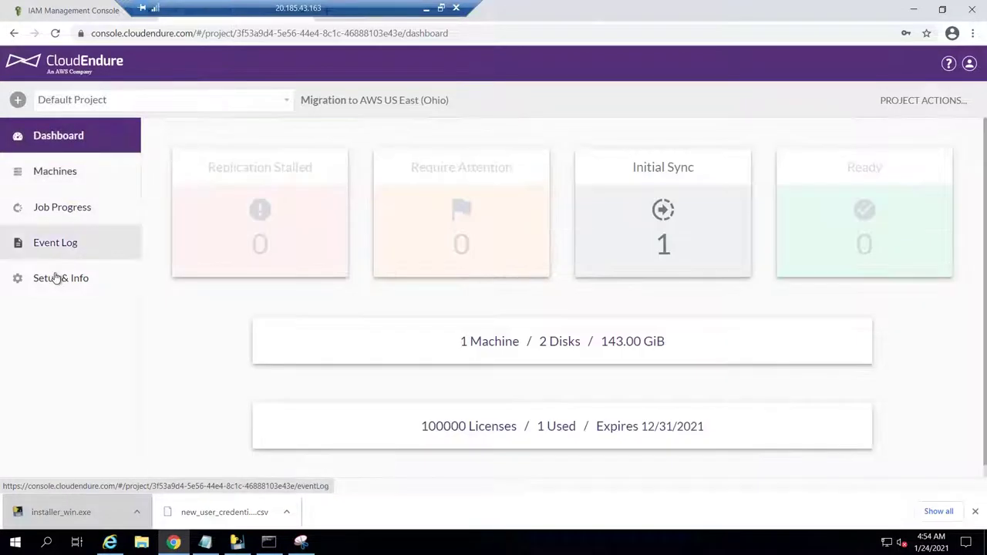
In Setup & Info > Other Settings, tick 'Get email notifications regarding this Project' and scroll to Installation Token.
click(54, 278)
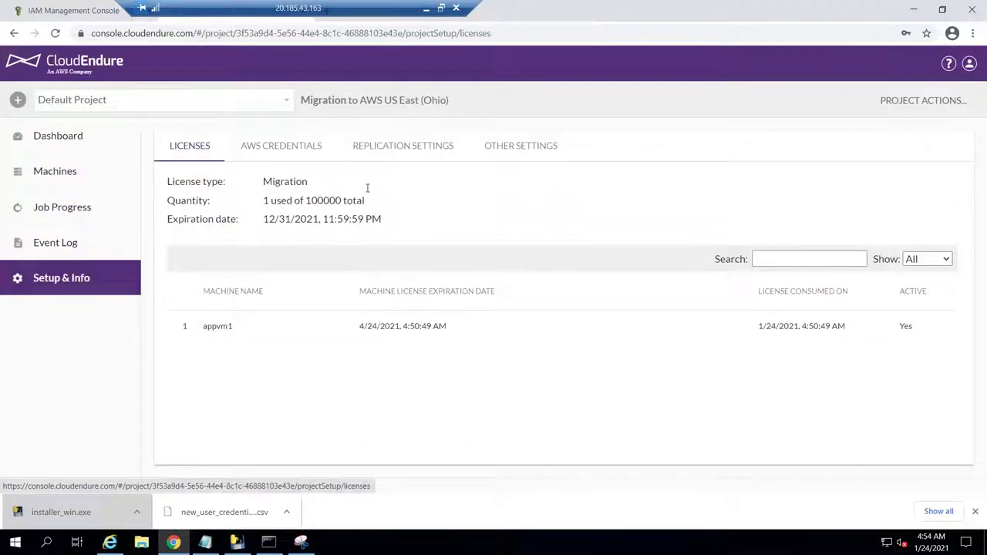
click(494, 148)
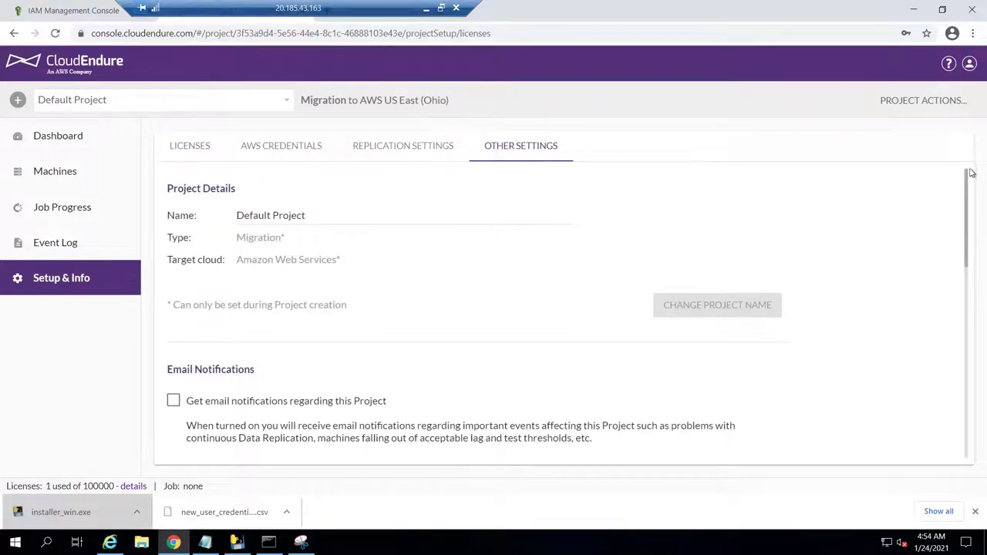
drag(969, 183, 969, 235)
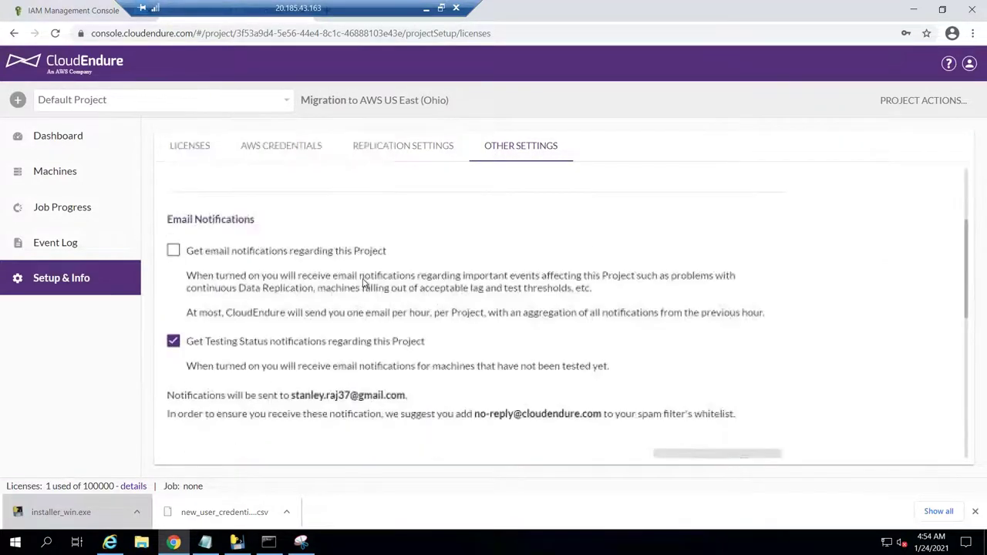
click(174, 253)
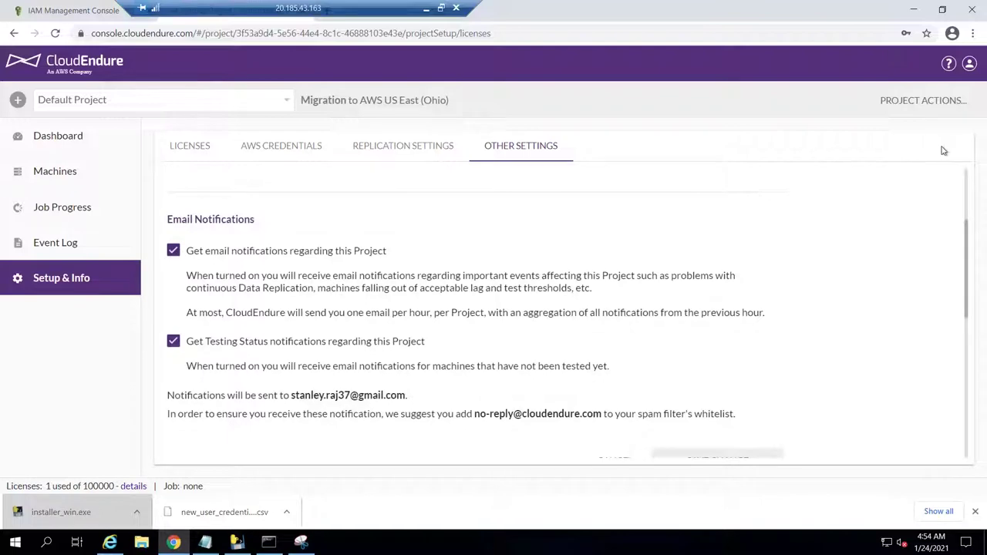
triple_click(462, 460)
click(823, 365)
scroll(823, 365, down, 2)
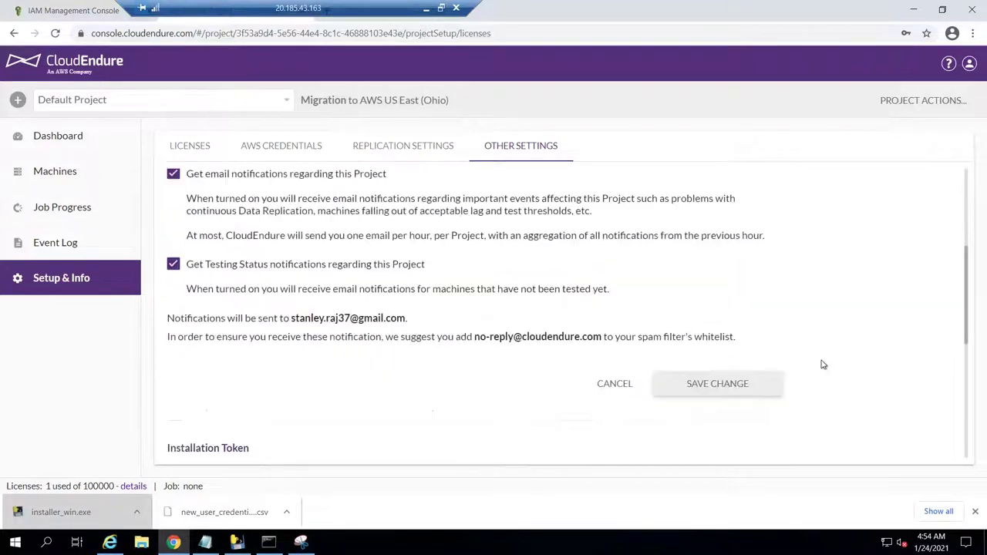
click(968, 183)
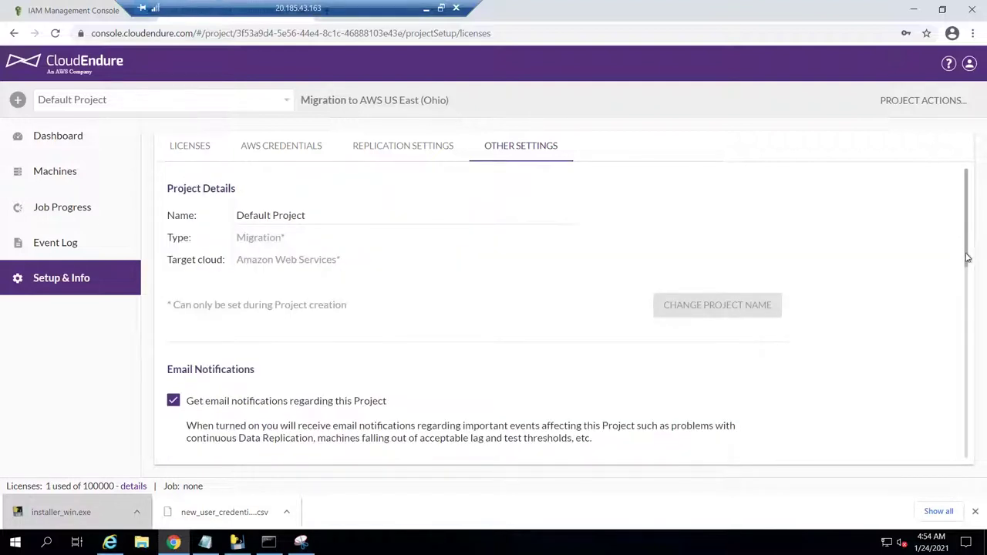
drag(970, 298, 963, 395)
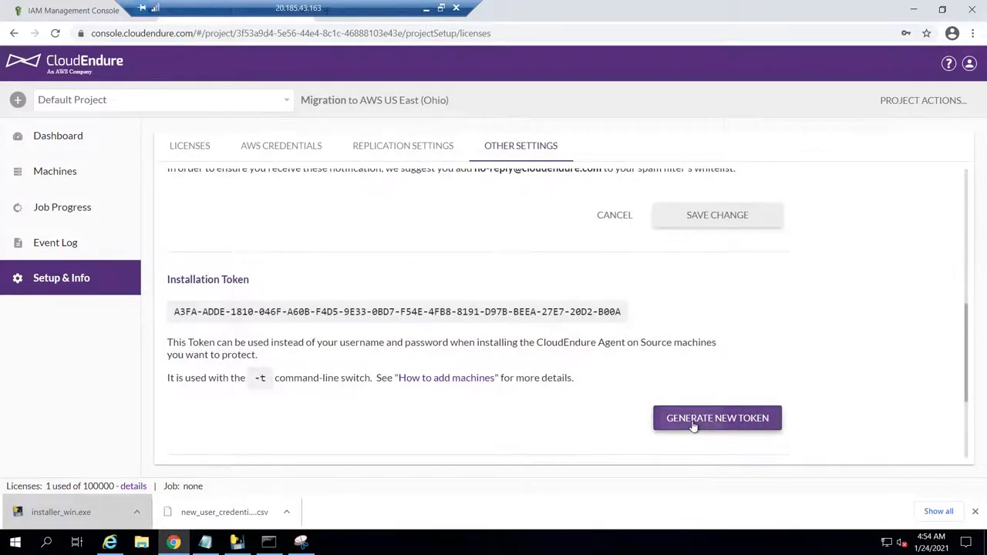
click(695, 423)
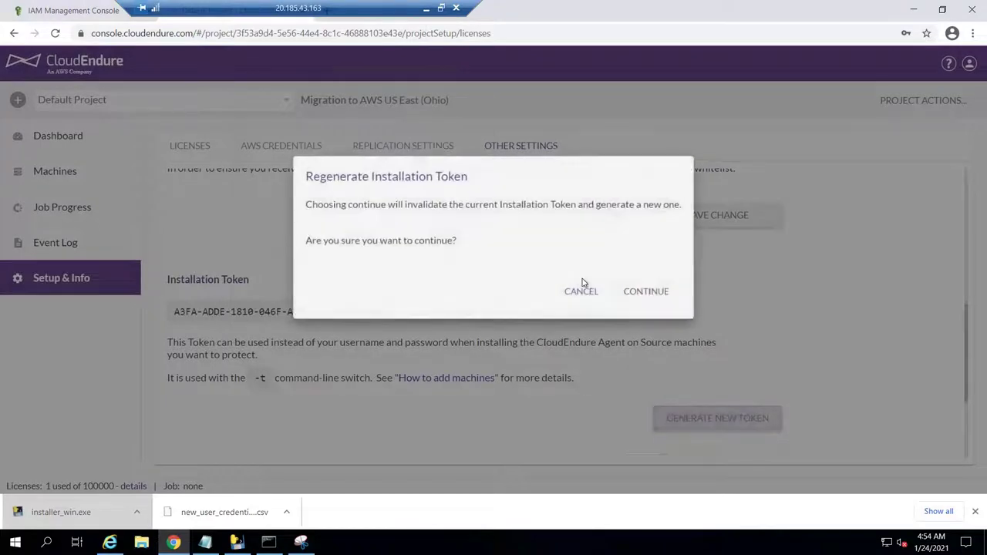
click(644, 295)
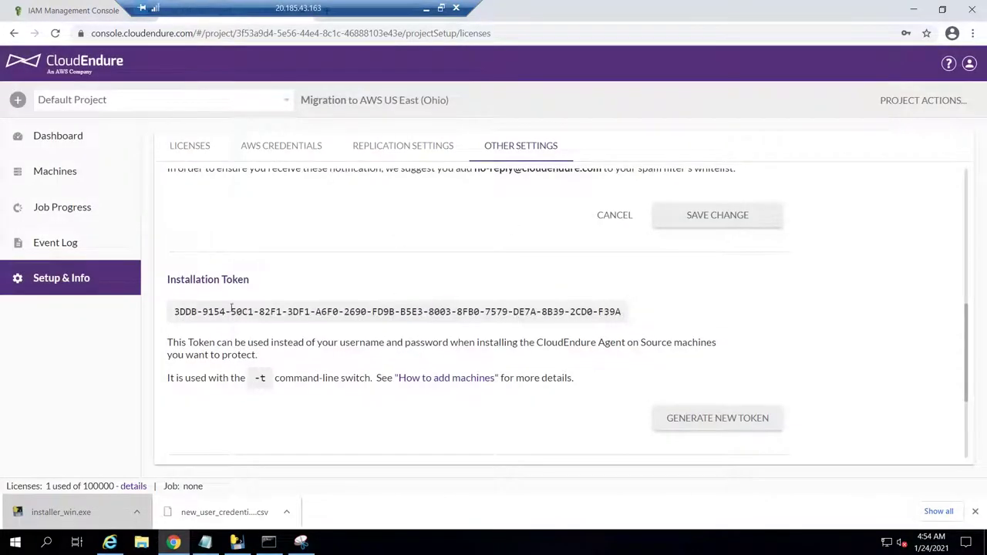
drag(179, 312, 687, 313)
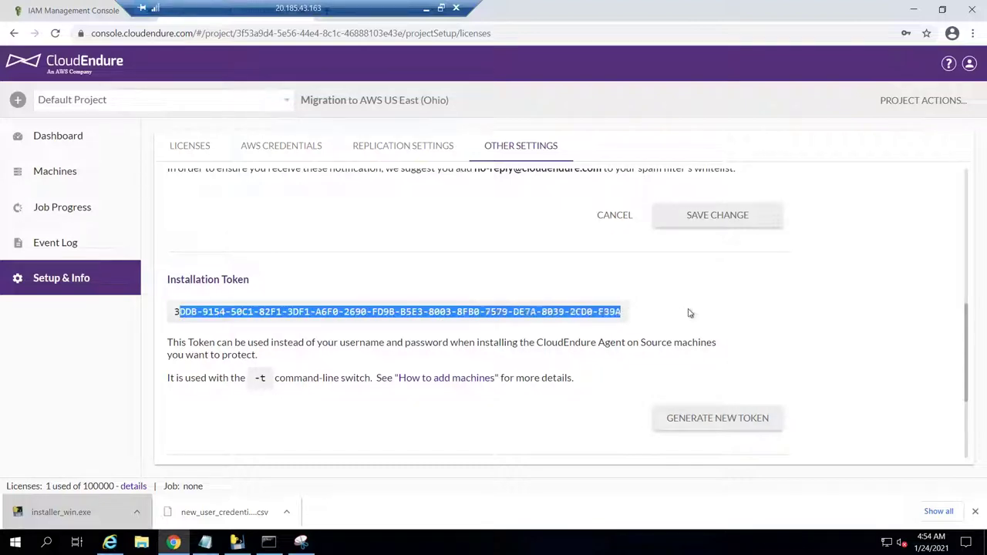
drag(174, 312, 672, 323)
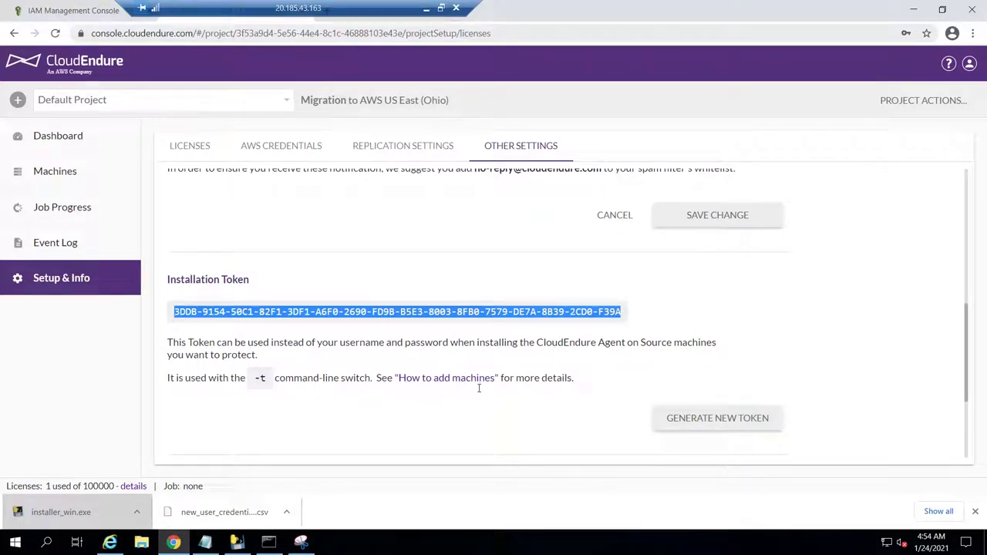
click(446, 377)
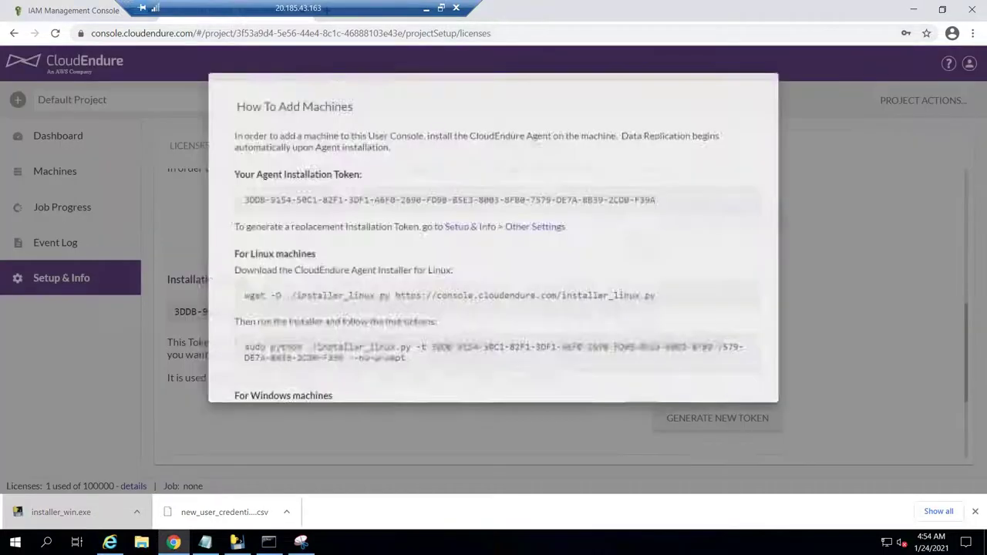
scroll(282, 196, down, 3)
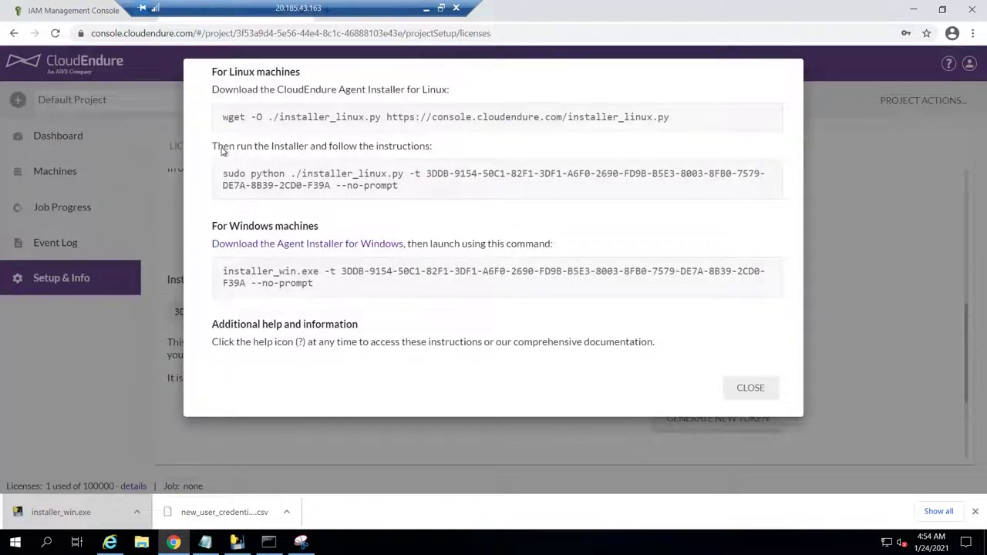
drag(223, 117, 772, 147)
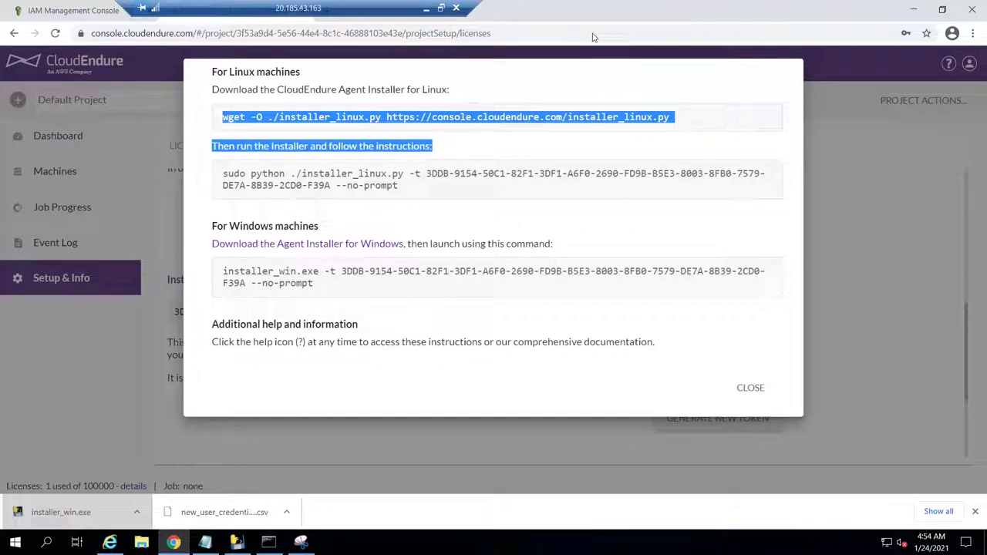
drag(685, 116, 220, 118)
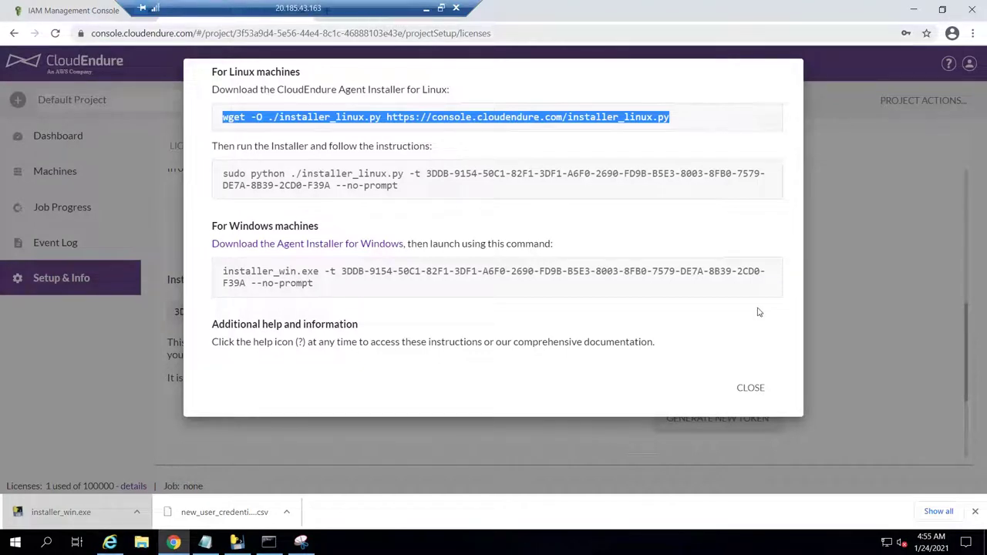
click(313, 199)
drag(404, 192, 222, 171)
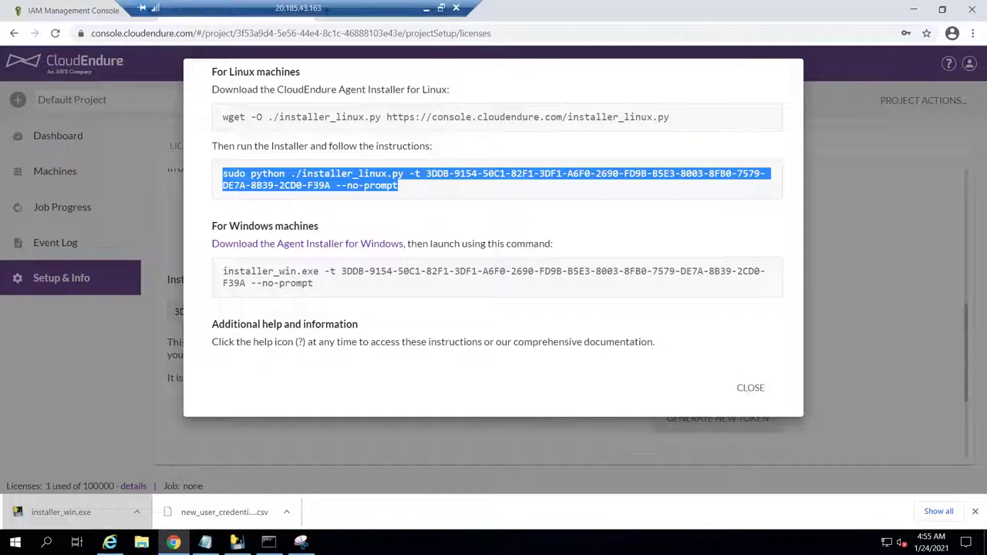
key(Escape)
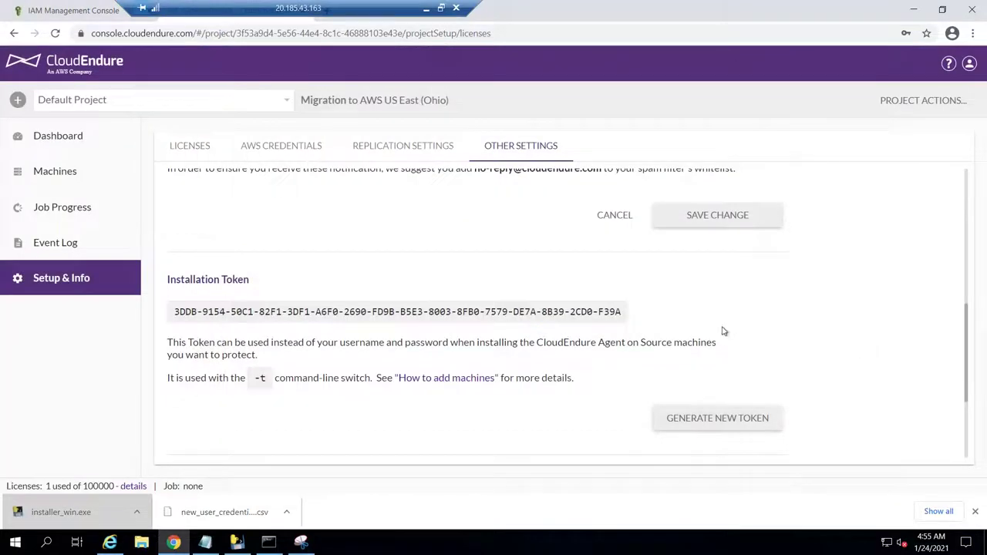
Visit Machines and Event Log, then view Licenses showing appvm1 using 1 of 100000.
click(71, 180)
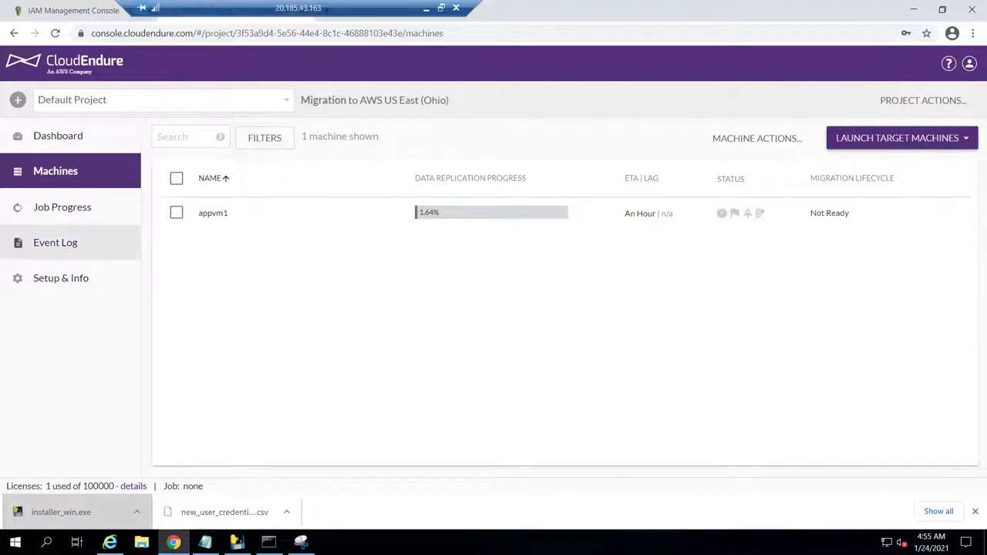
click(73, 249)
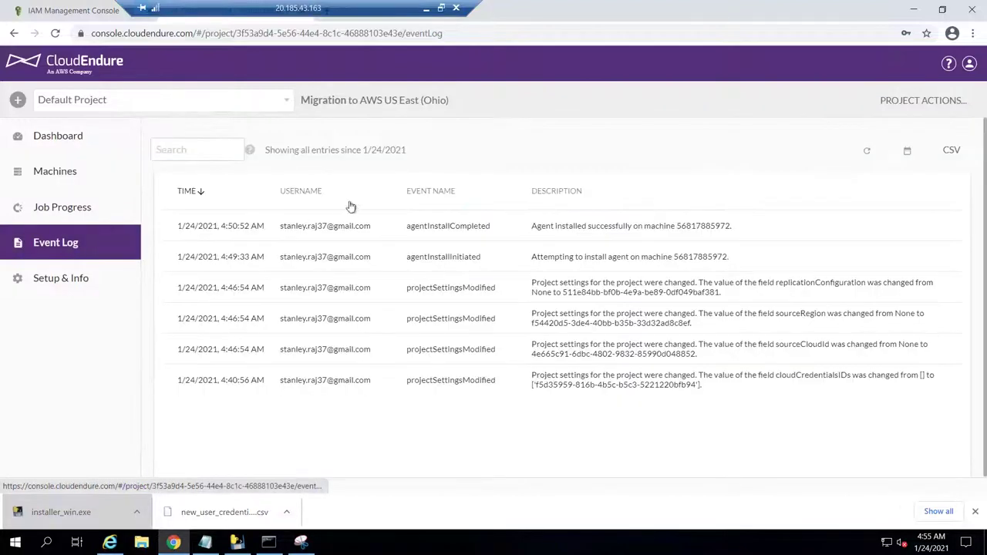
drag(496, 385, 443, 255)
click(446, 227)
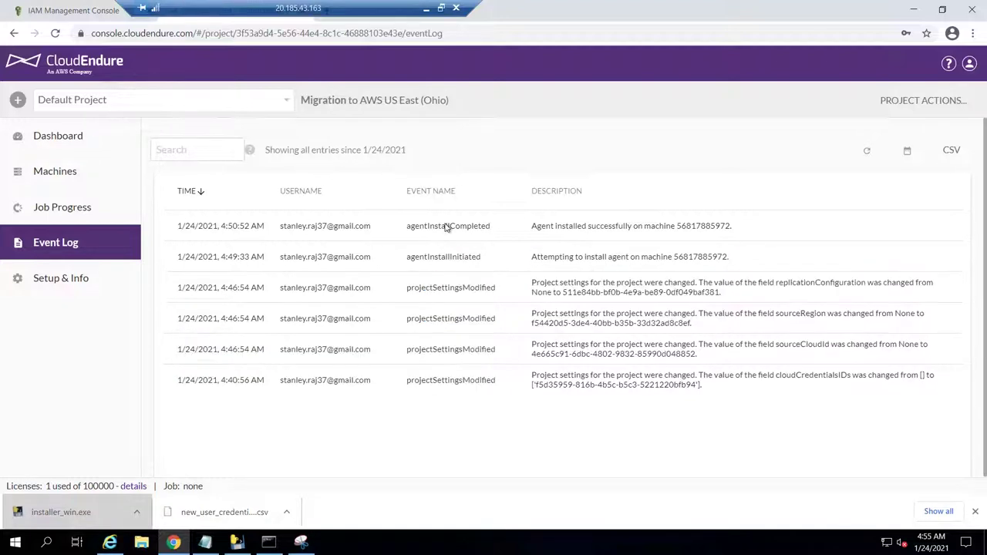
click(51, 281)
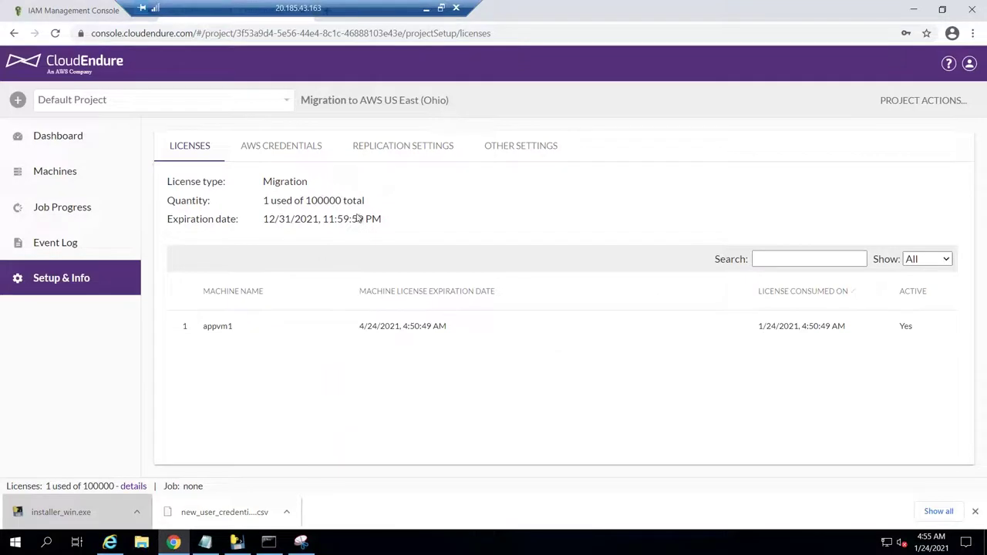
Tick 'Get email notifications regarding this Project' under Other Settings and click SAVE CHANGE.
drag(365, 202, 258, 204)
click(283, 158)
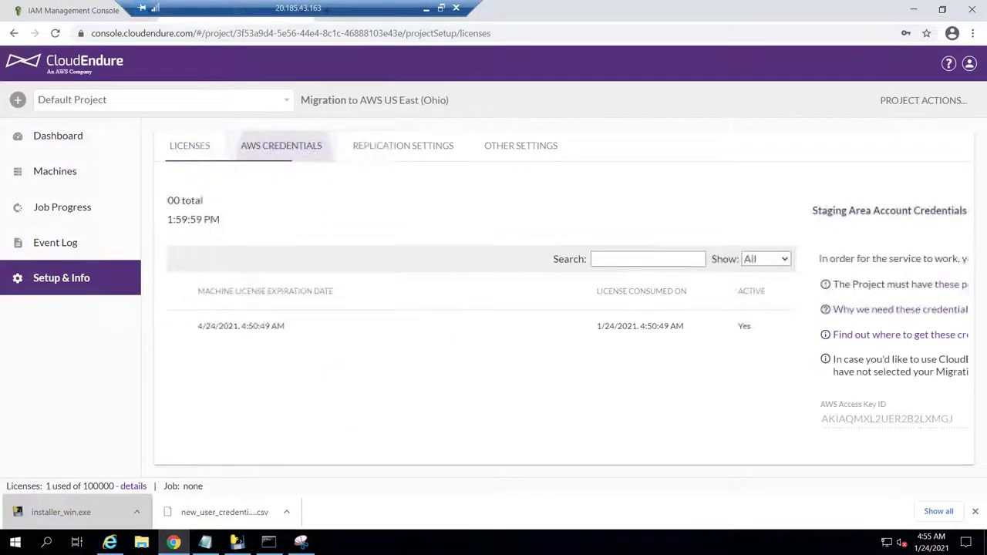
click(413, 158)
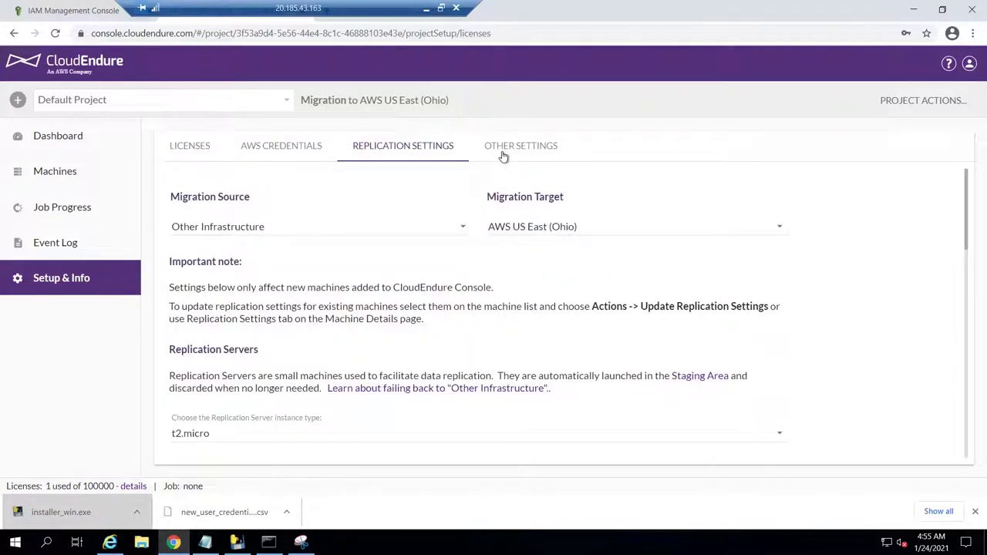
click(502, 154)
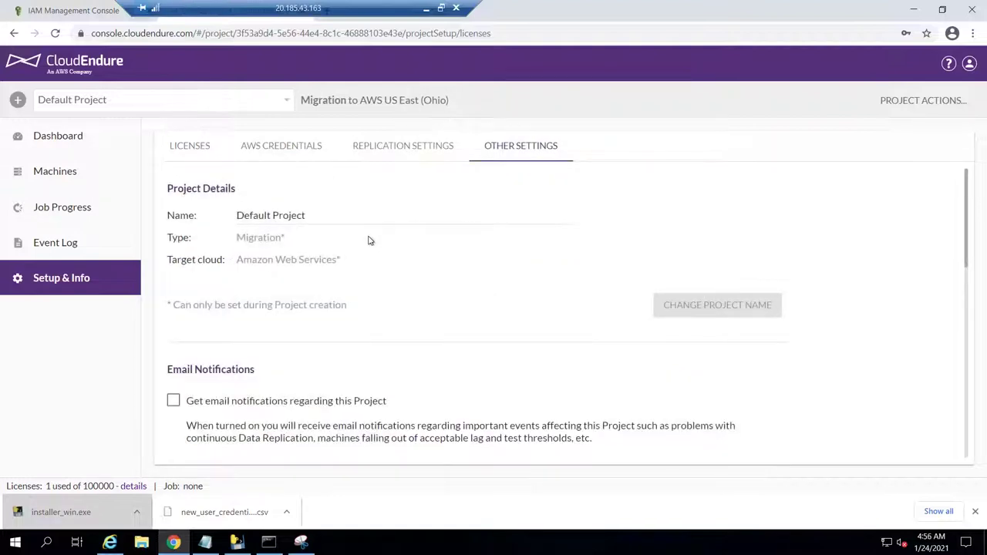
click(174, 400)
scroll(954, 309, down, 5)
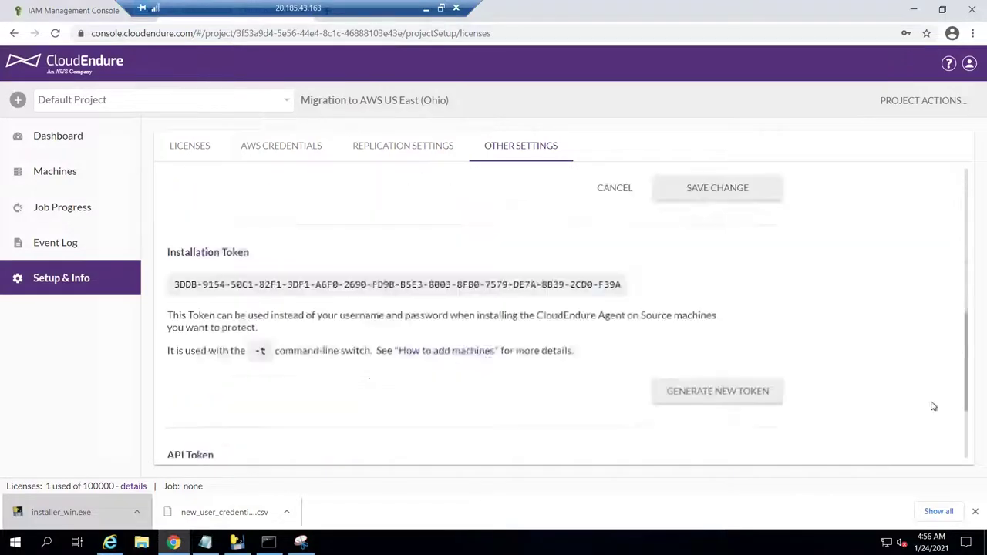
scroll(915, 255, up, 5)
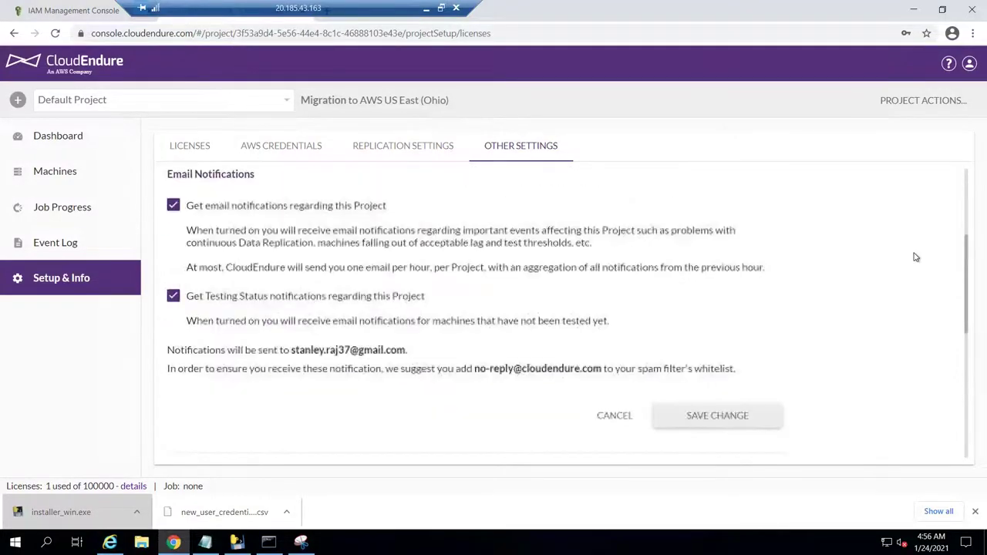
click(745, 426)
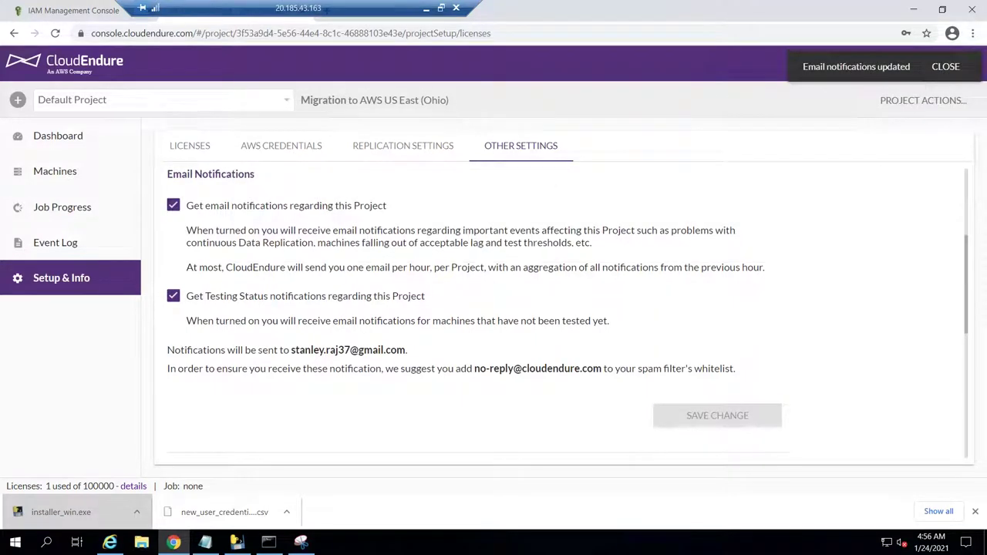
Check and dismiss Job Progress, then show the Dashboard with 1 machine in Initial Sync.
click(62, 210)
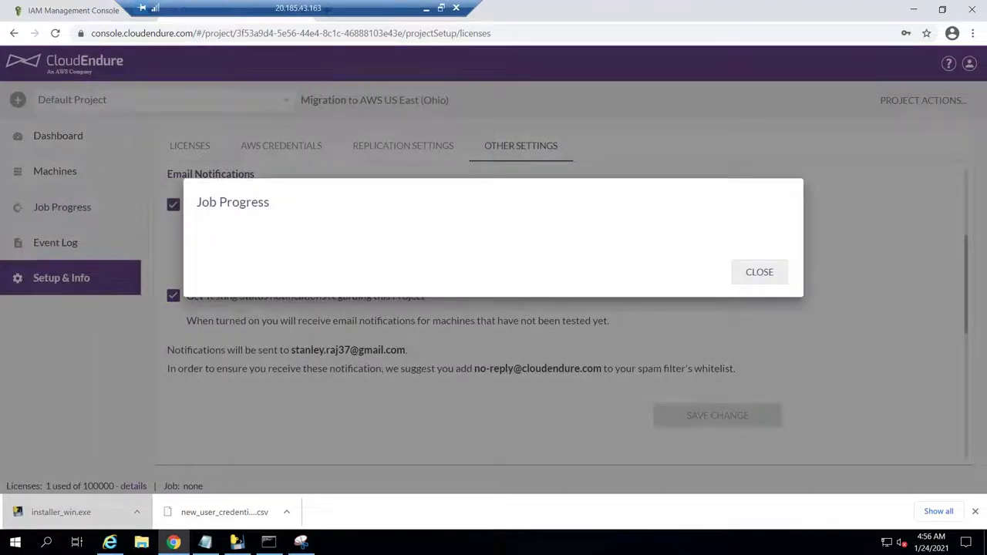
click(758, 275)
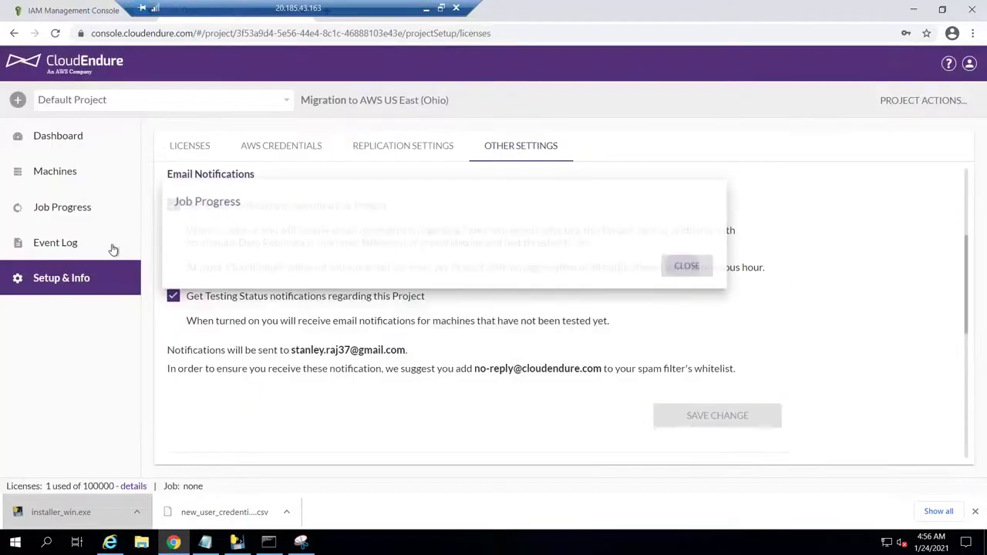
click(65, 208)
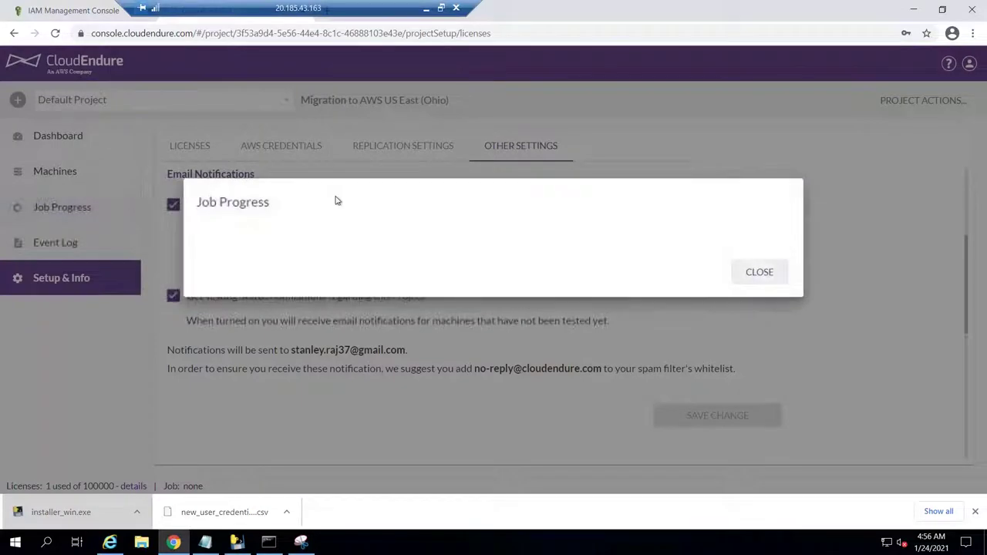
drag(966, 258, 704, 151)
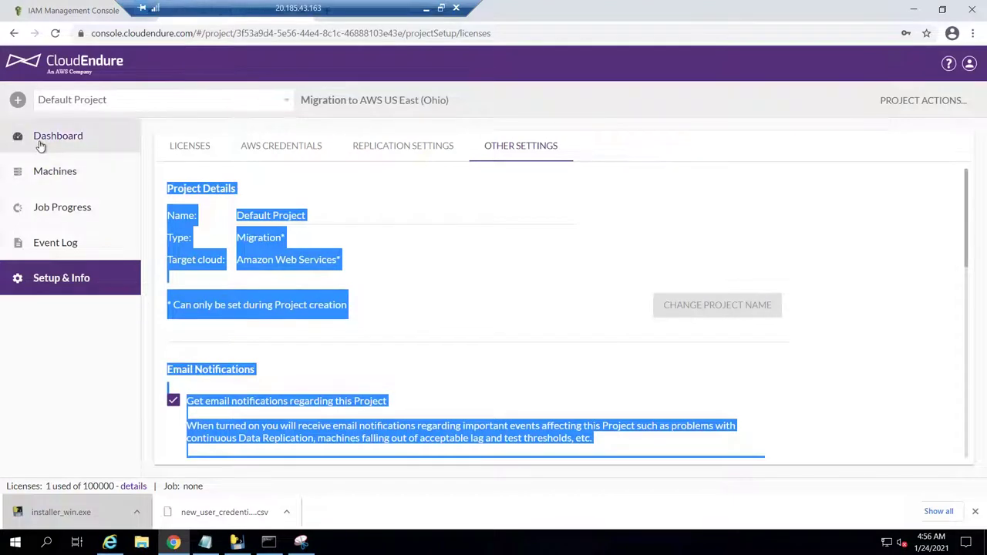
click(40, 147)
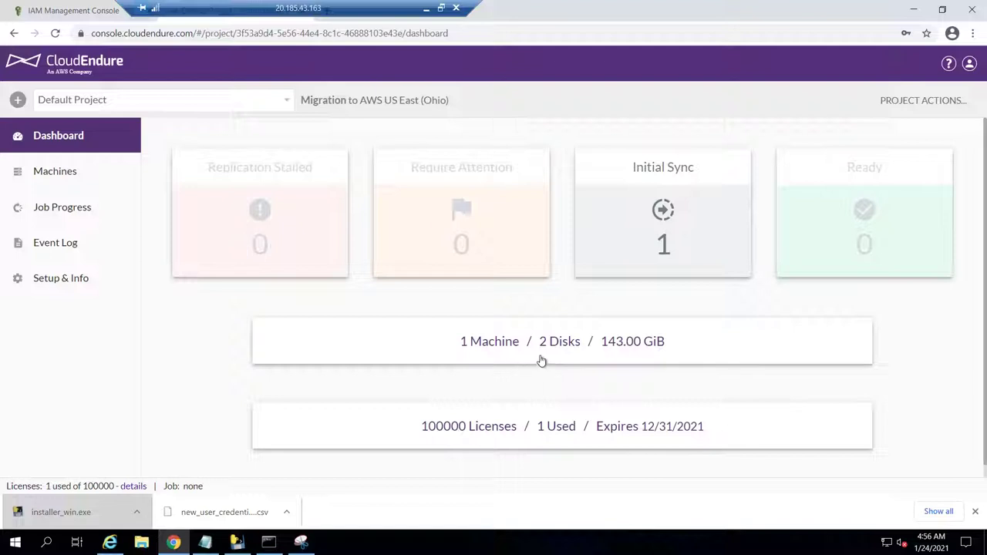
Review the cmd and installer windows, then open Machines showing appvm1 replicating at 4.37%.
click(269, 543)
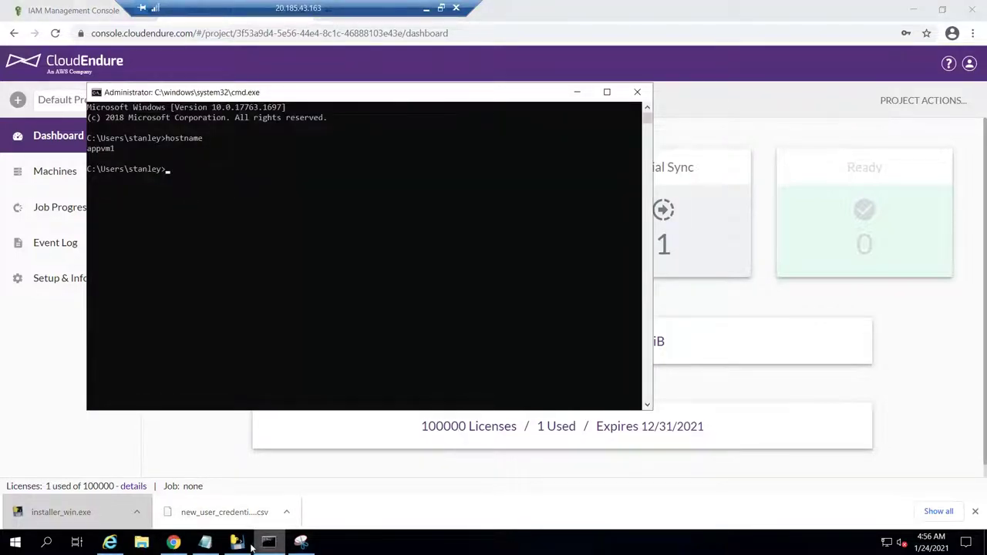
click(237, 543)
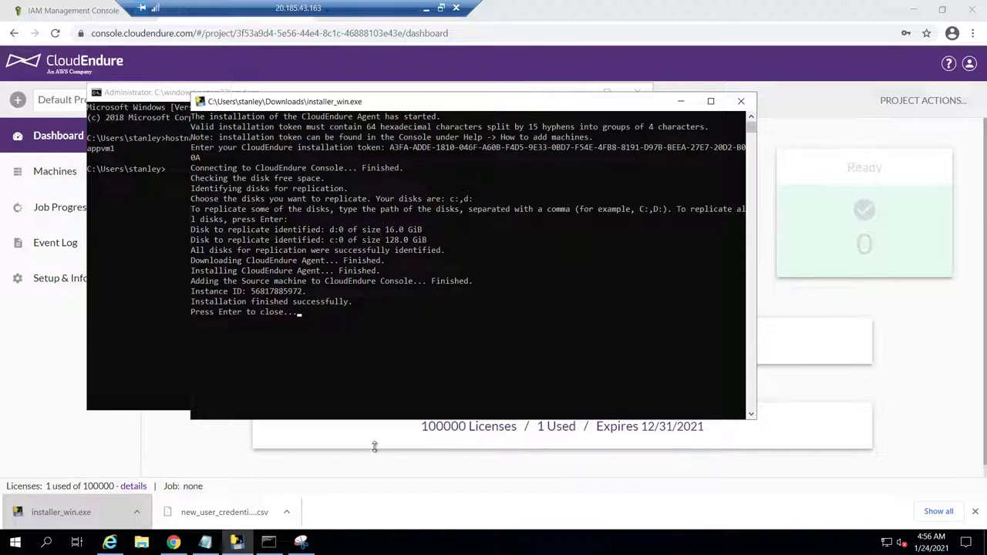
click(409, 470)
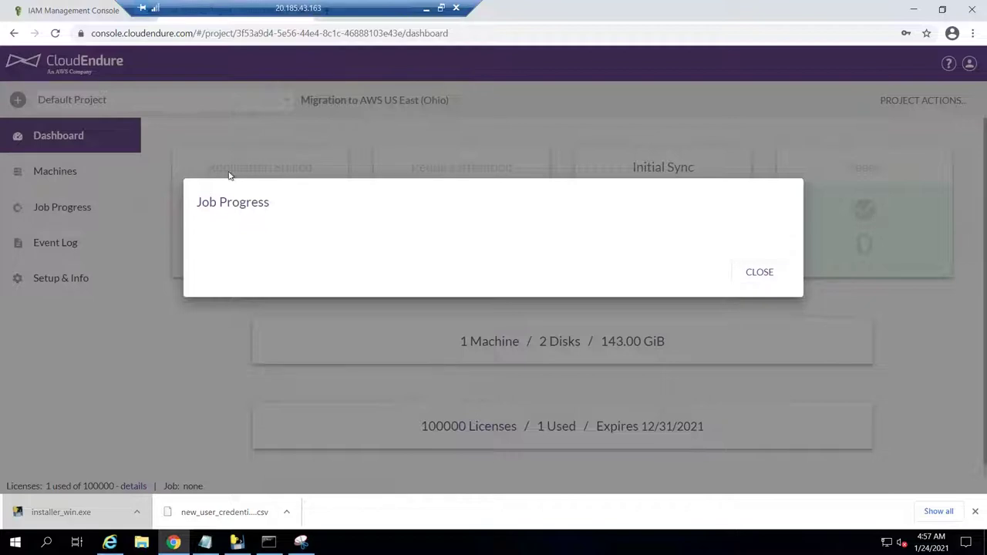
click(757, 272)
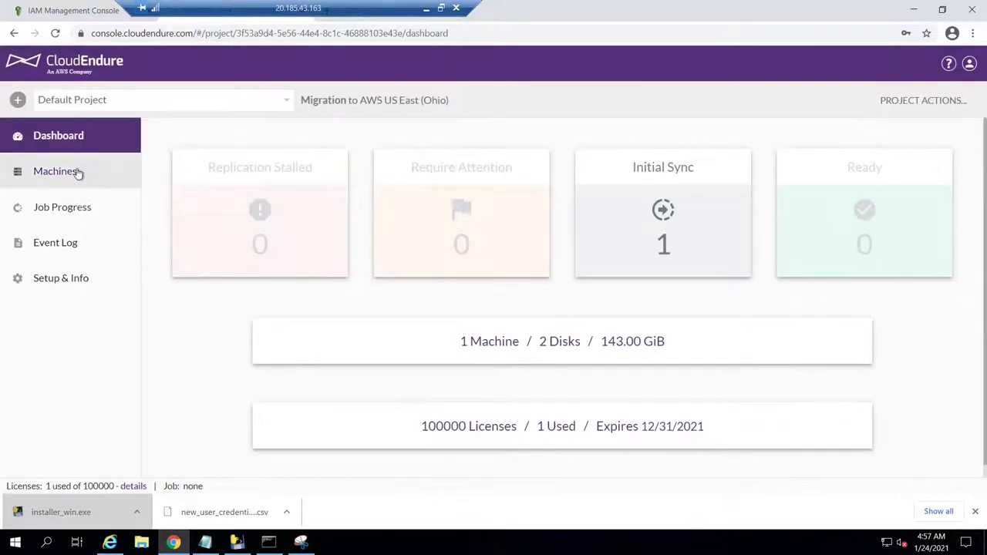
click(78, 173)
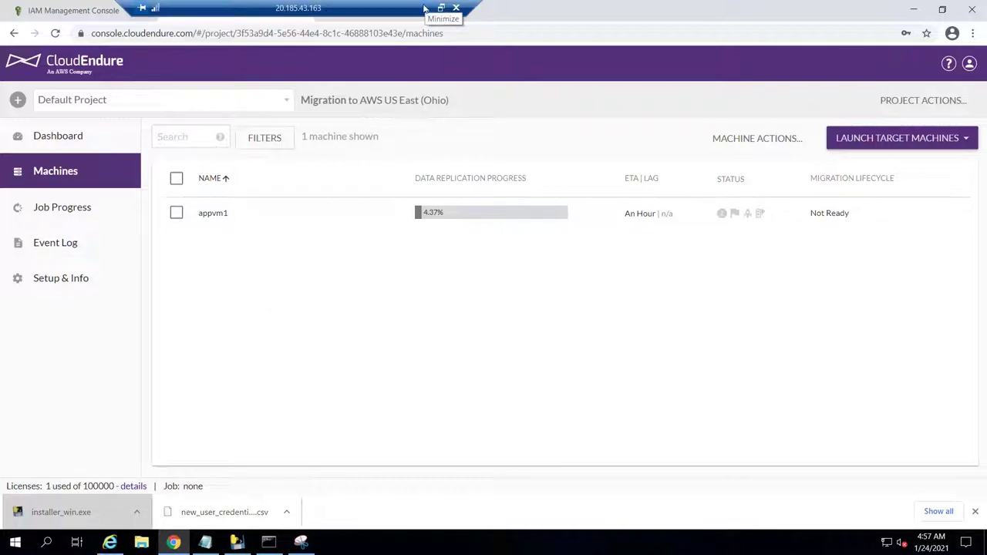
Bring the AWS_MIGRATION_24JAN2021 deck forward and show slide 4's CloudEndure disaster recovery diagram.
click(425, 8)
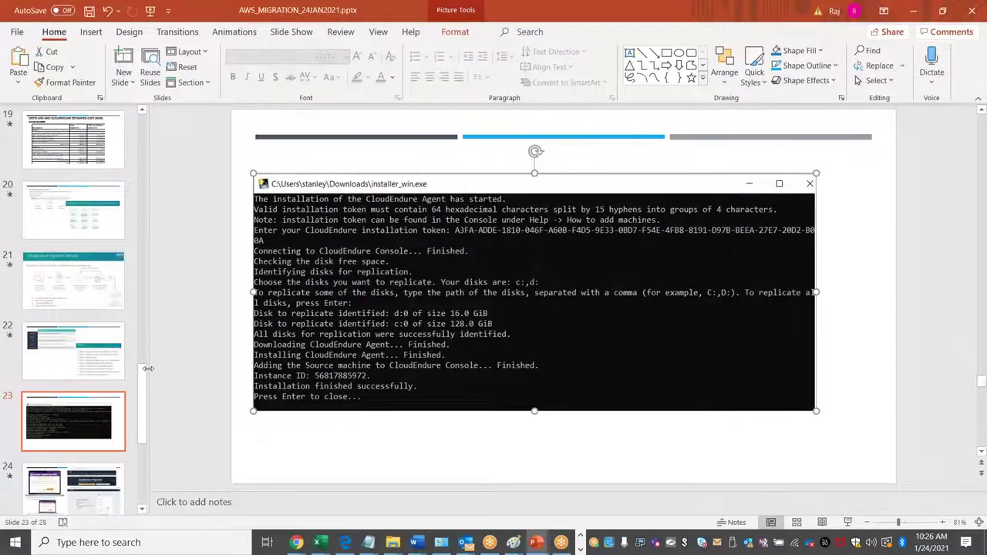
drag(150, 407, 154, 182)
click(101, 215)
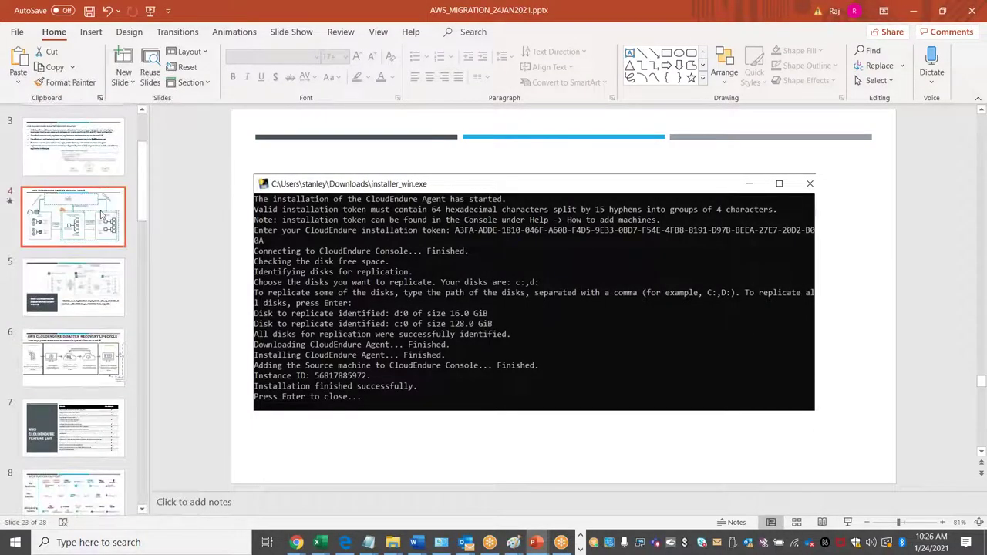
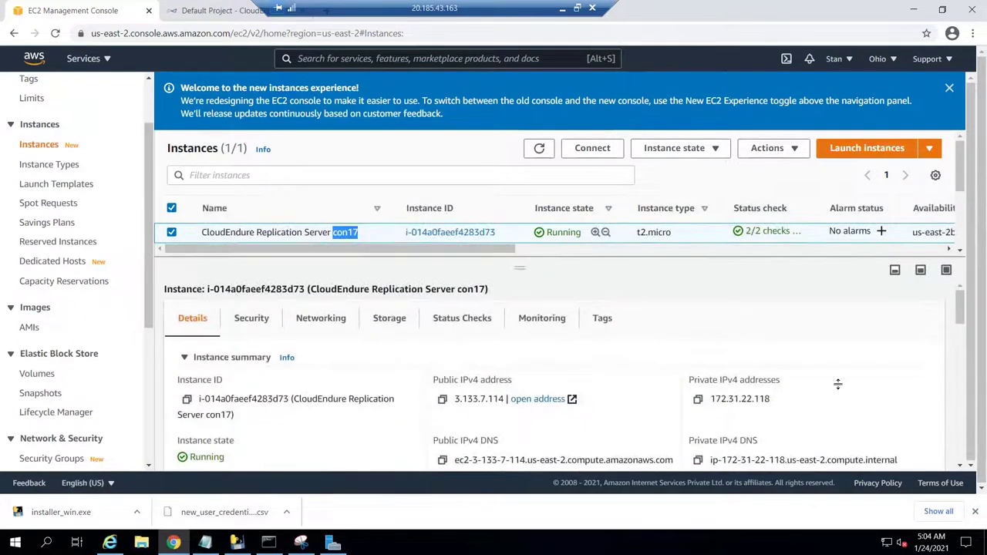
Review the replication server's Ubuntu platform, xenial 16.04 AMI name and AMI location, then return to CloudEndure.
click(961, 467)
click(960, 467)
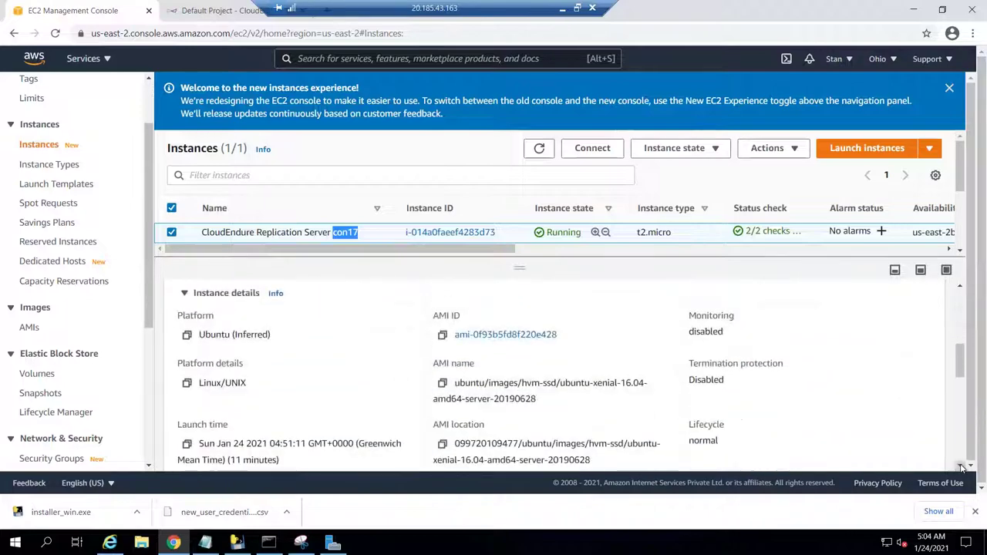
triple_click(208, 312)
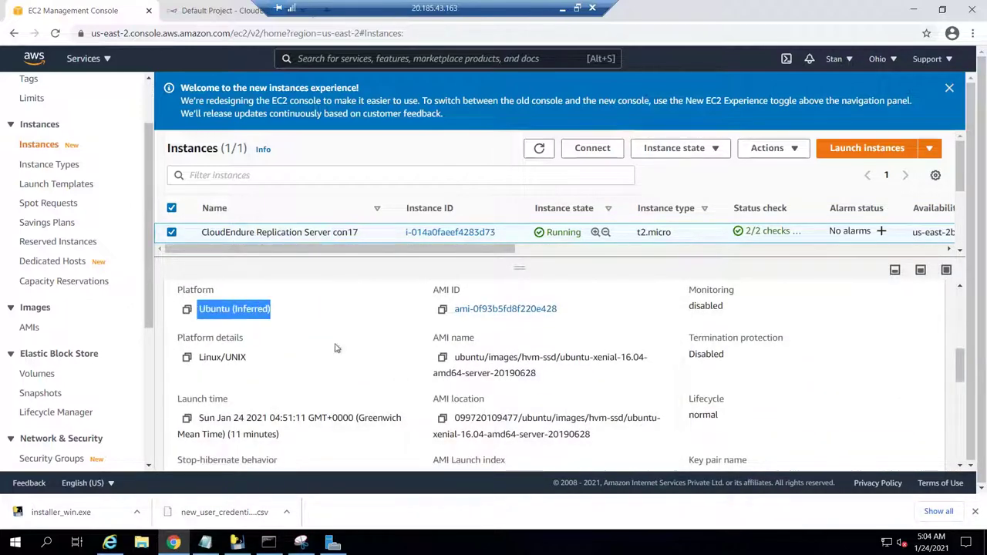
drag(560, 359, 610, 375)
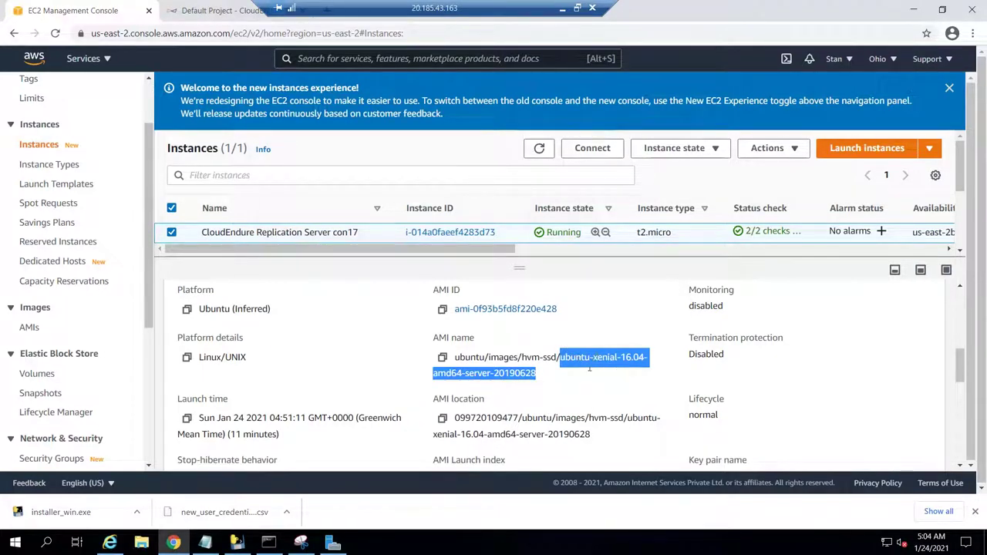
triple_click(468, 419)
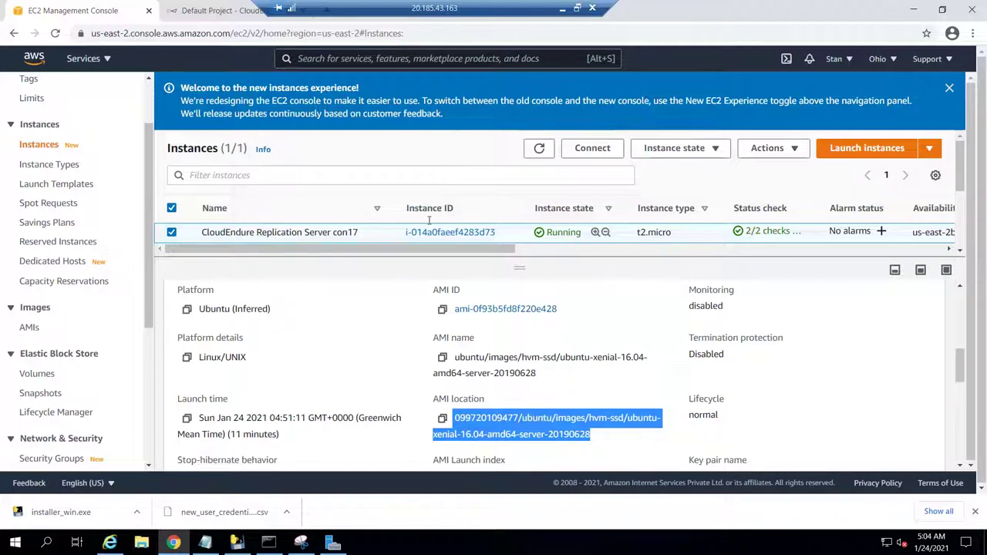
click(193, 8)
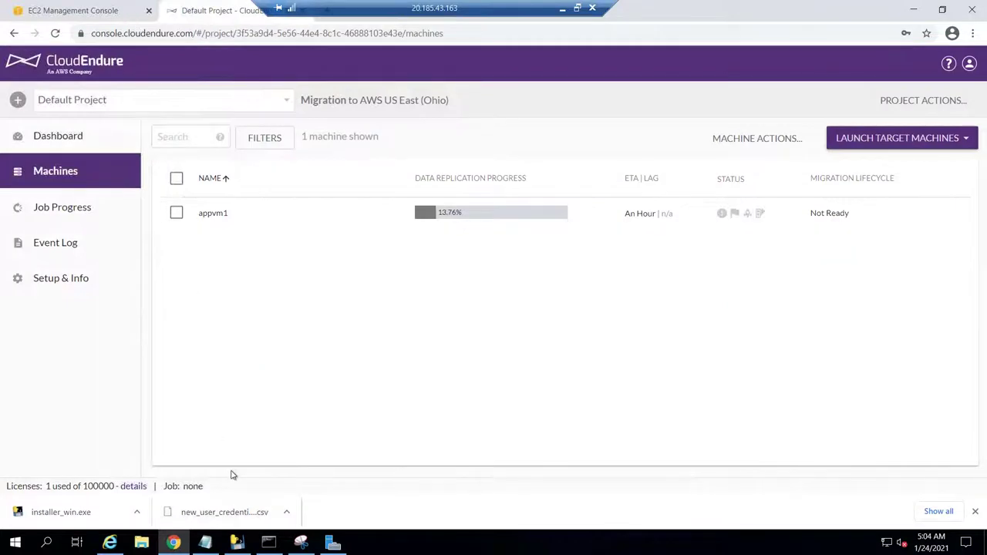
Return to the appvm1 remote session and bring up Server Manager's Manage options.
click(333, 542)
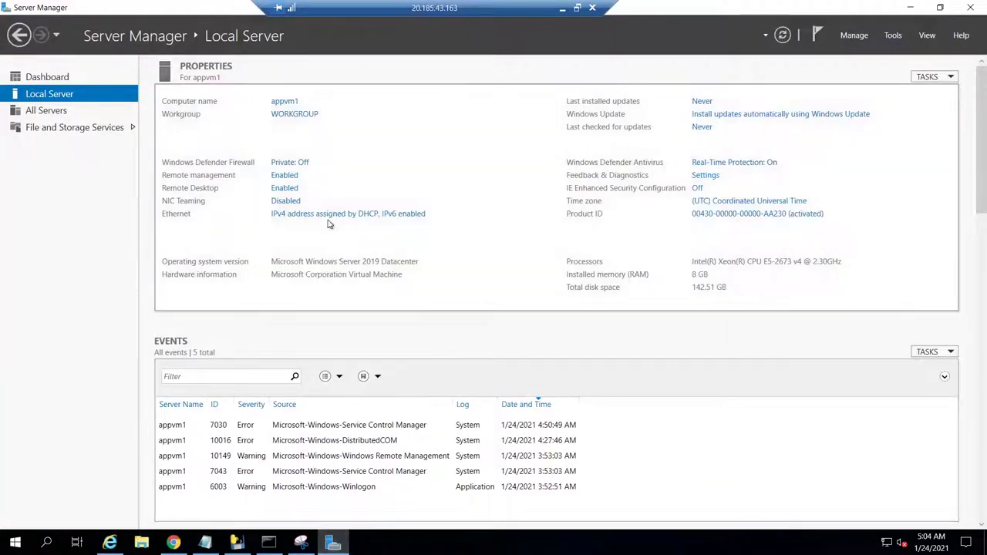
click(893, 36)
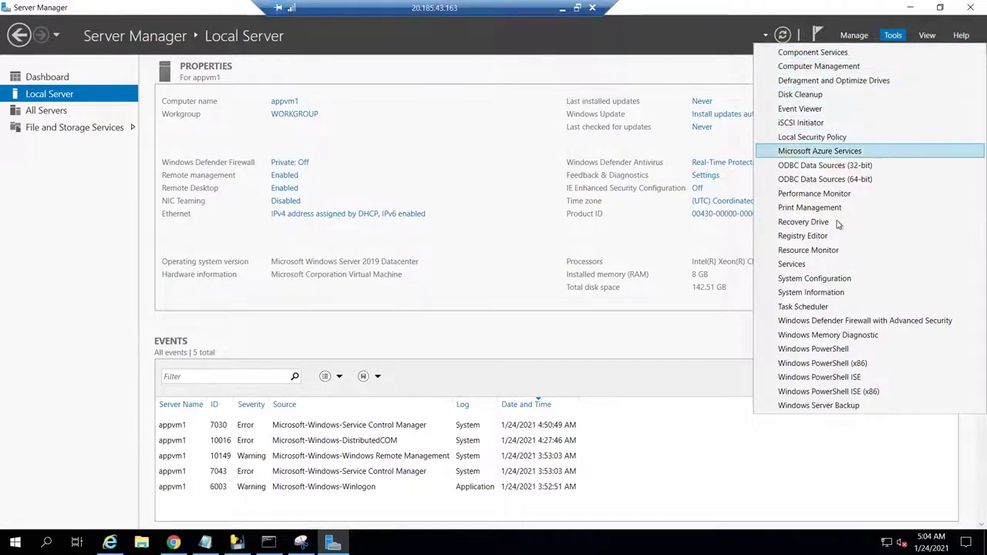
click(854, 35)
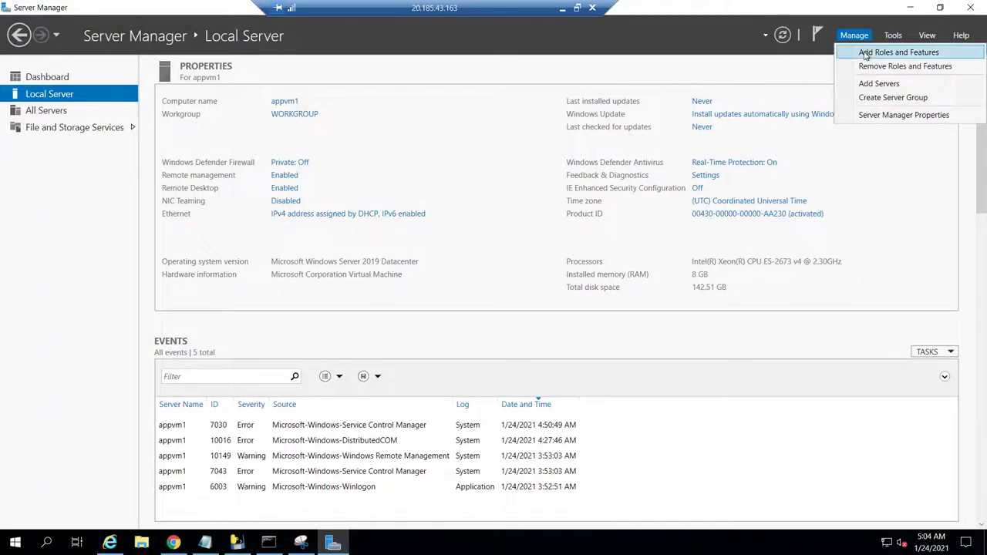
Start a role-based install on appvm1 and select Web Server (IIS) with its management tools.
click(887, 52)
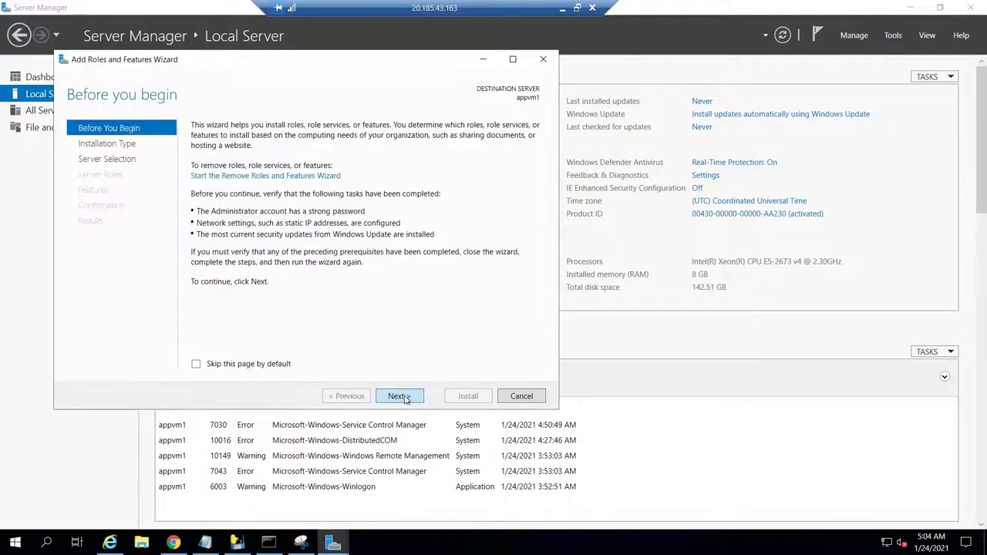
click(405, 396)
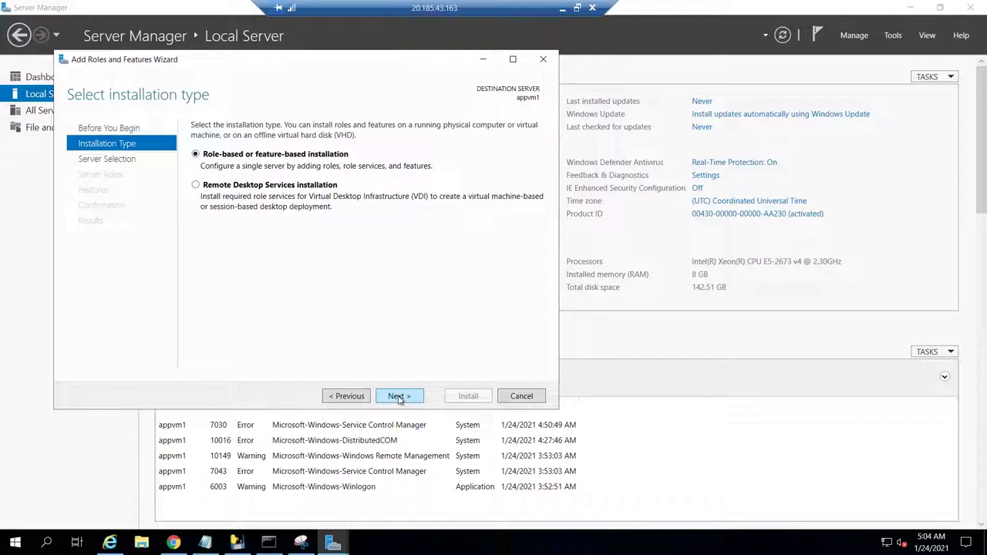
click(395, 397)
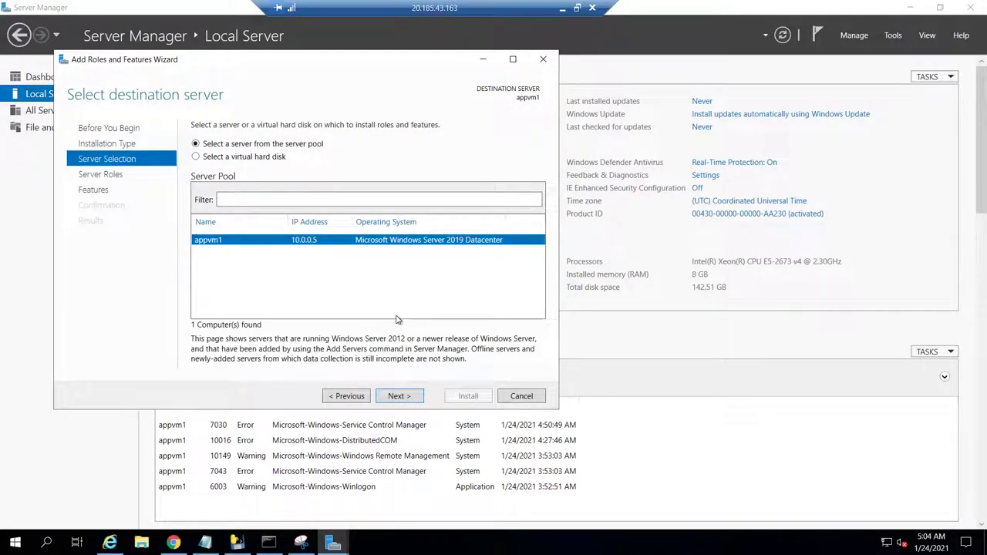
click(394, 397)
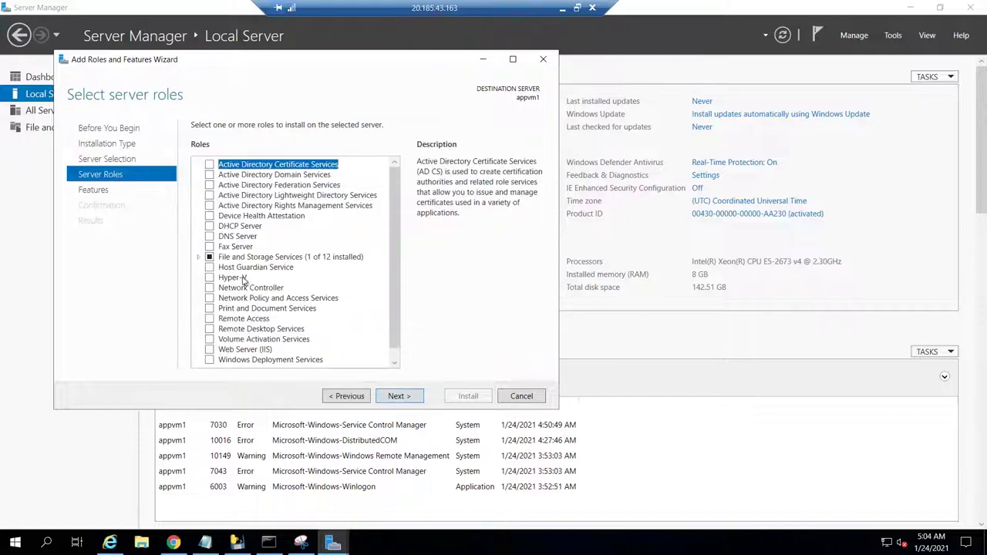
click(211, 350)
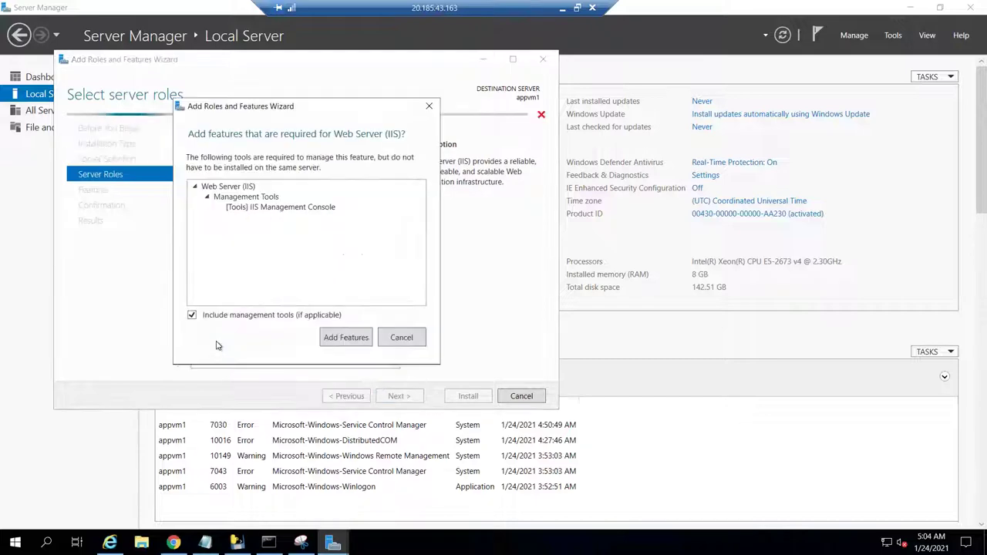
click(344, 338)
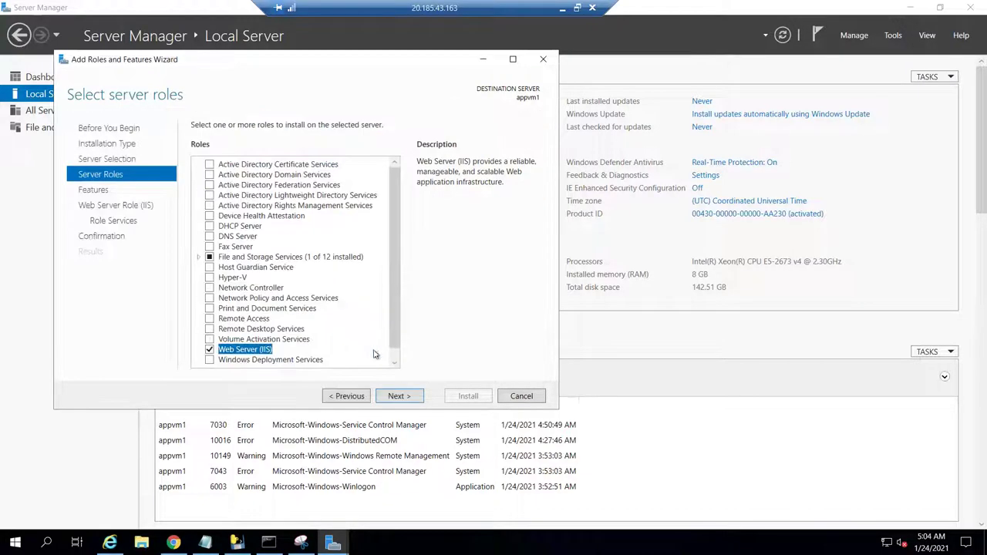
Keep default features and role services, begin installing IIS, and bring up the CloudEndure installer.
click(399, 397)
click(408, 398)
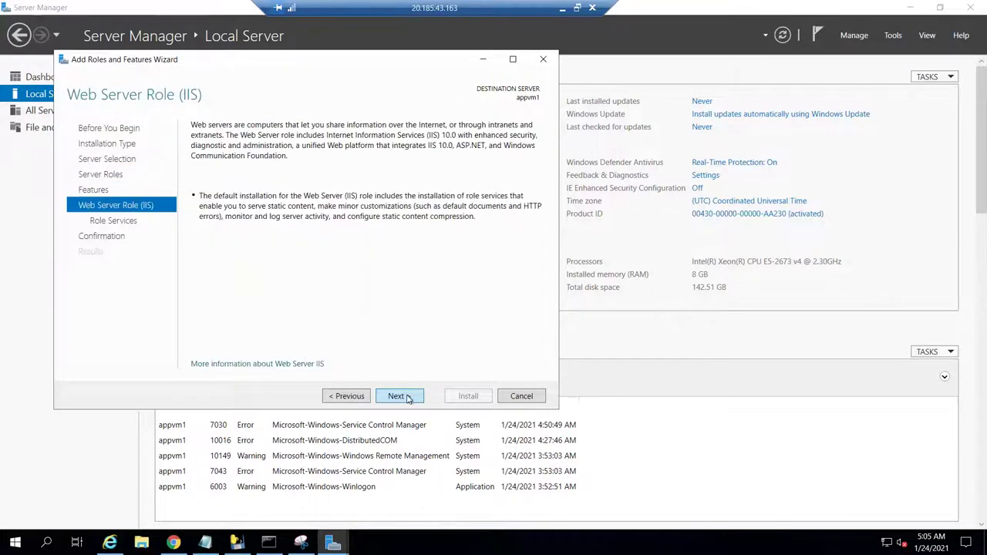
click(408, 398)
click(406, 397)
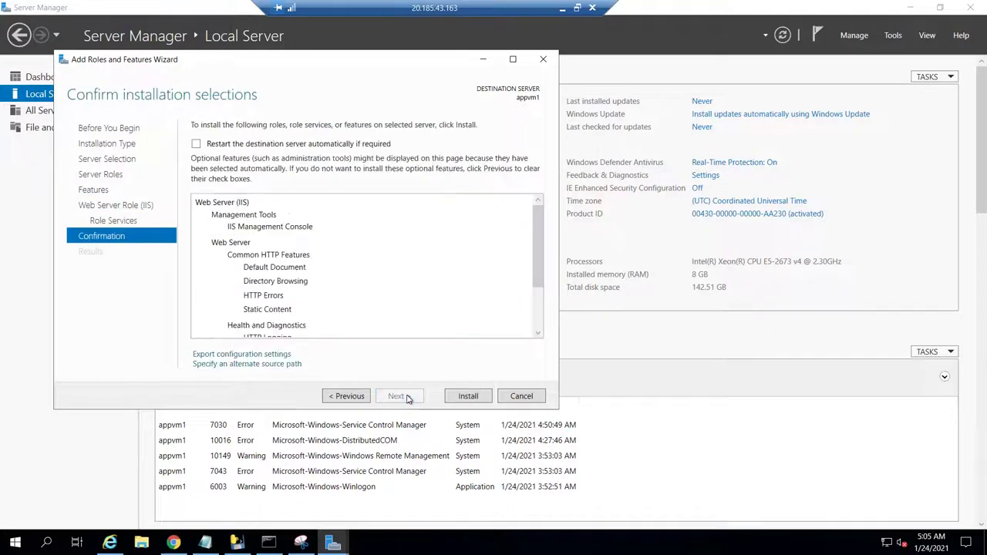
click(466, 397)
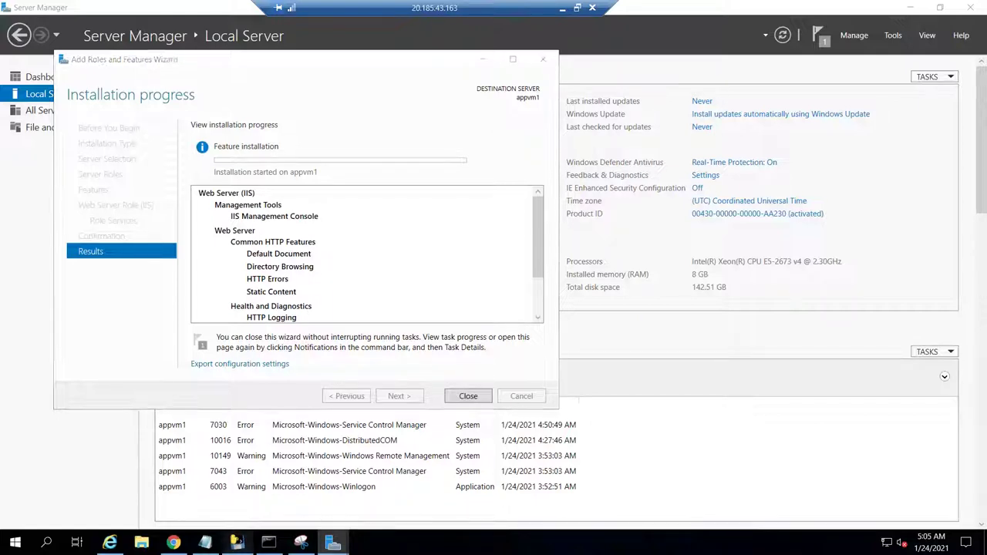
click(237, 543)
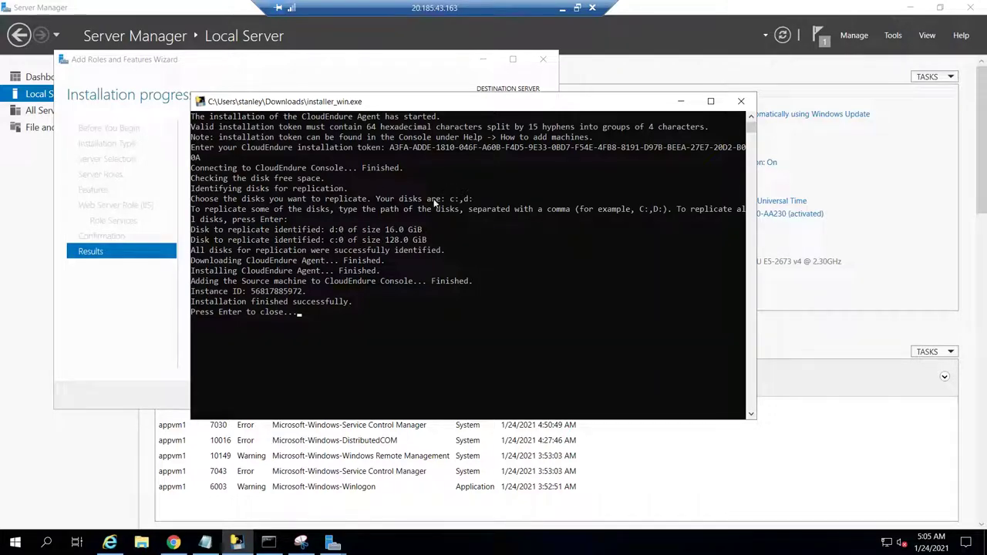
Confirm the CloudEndure installer finished successfully, then open the Win+X quick-access menu.
click(682, 103)
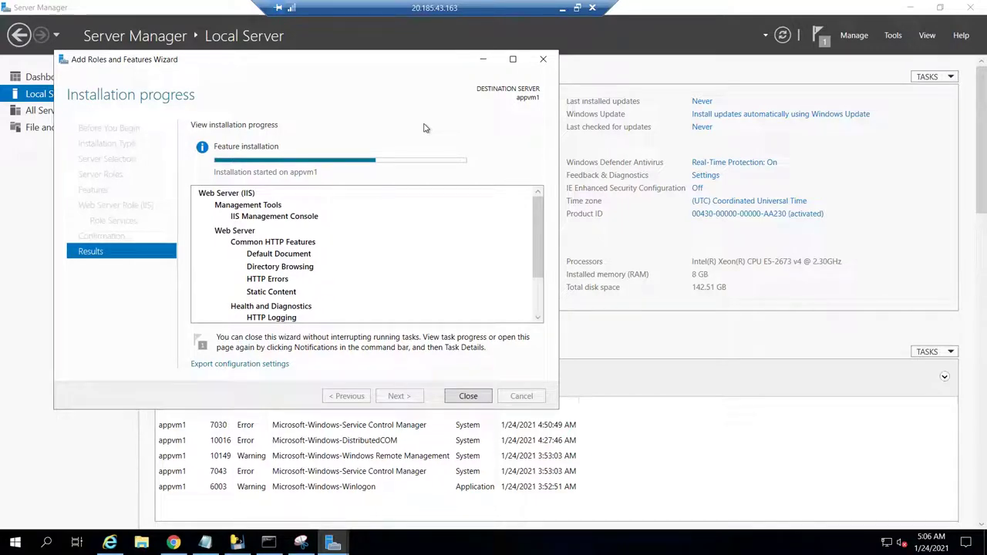
click(237, 542)
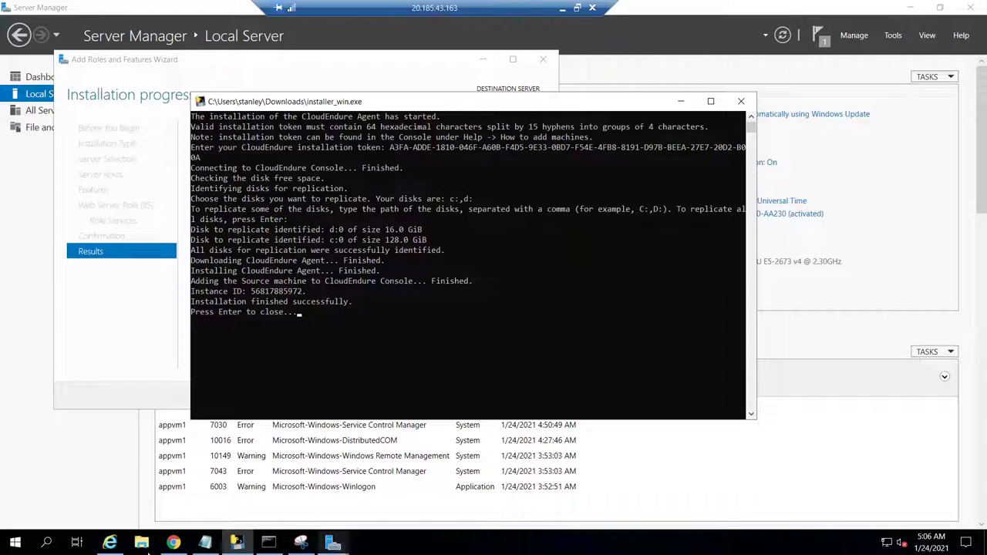
click(15, 542)
right_click(15, 542)
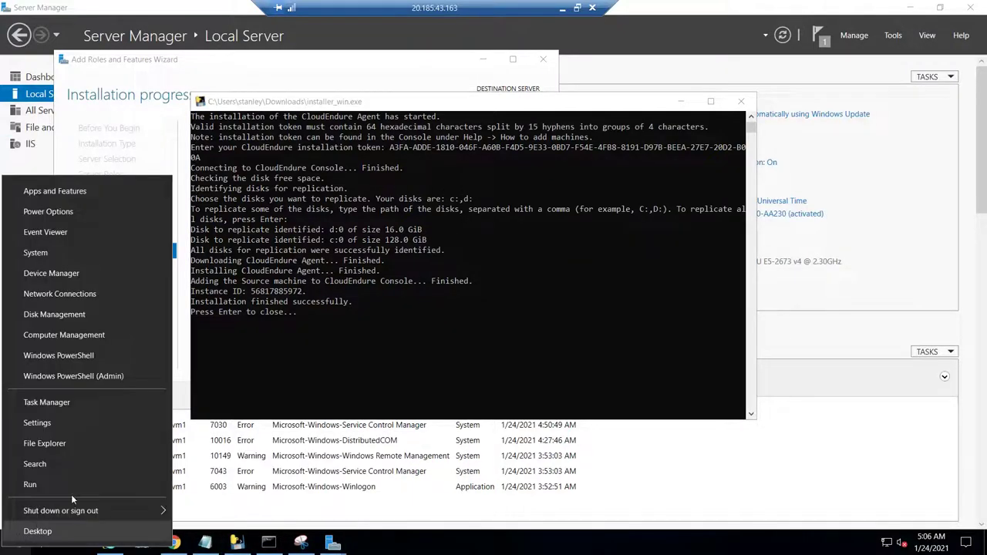
Run appwiz.cpl to review appvm1's installed updates, then close it and hide the installer console.
click(72, 484)
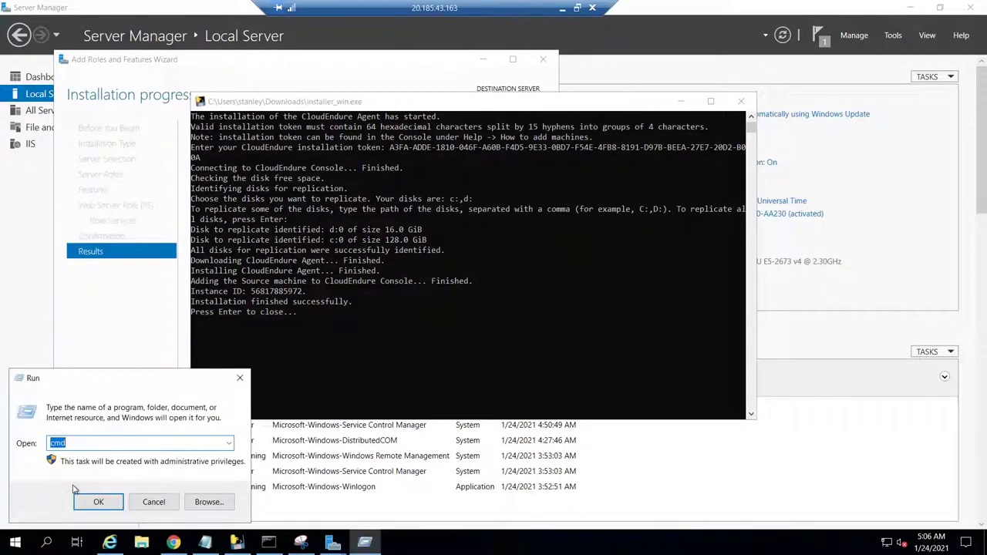
text(appwiz.cpl)
key(Return)
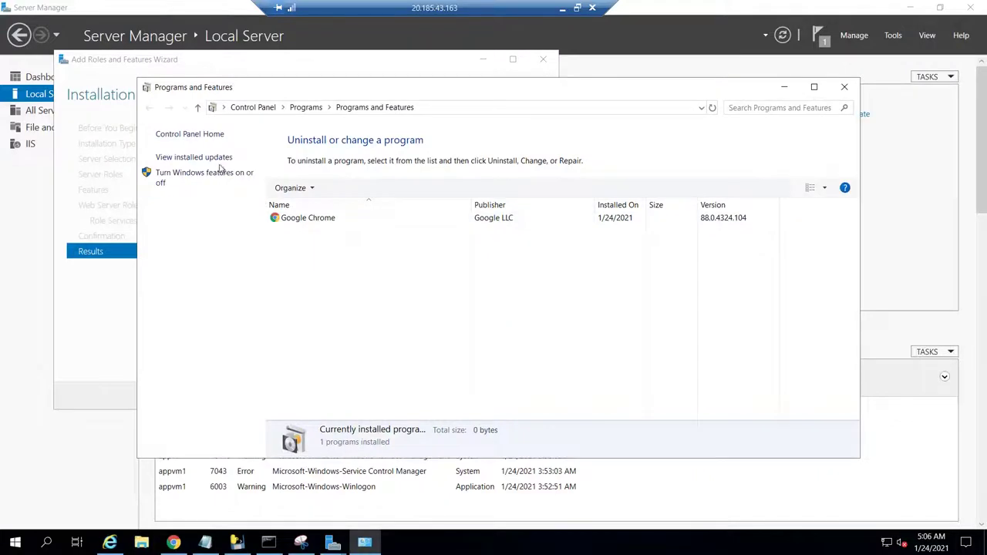
click(205, 159)
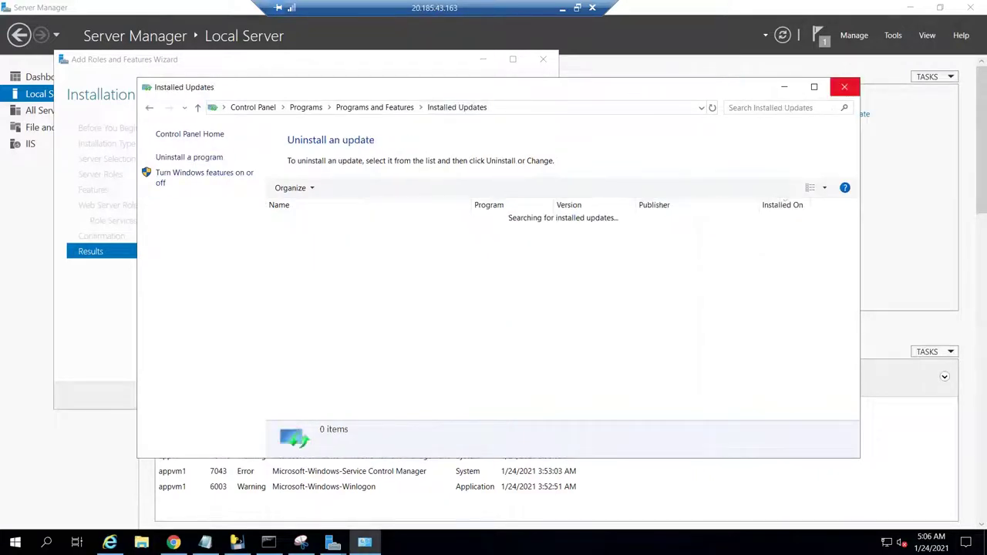
click(845, 86)
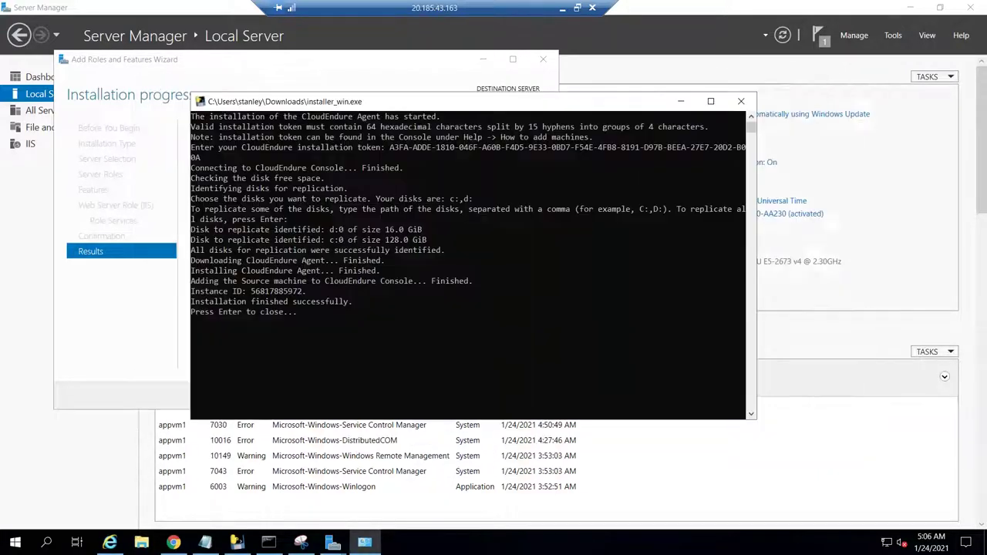
click(681, 101)
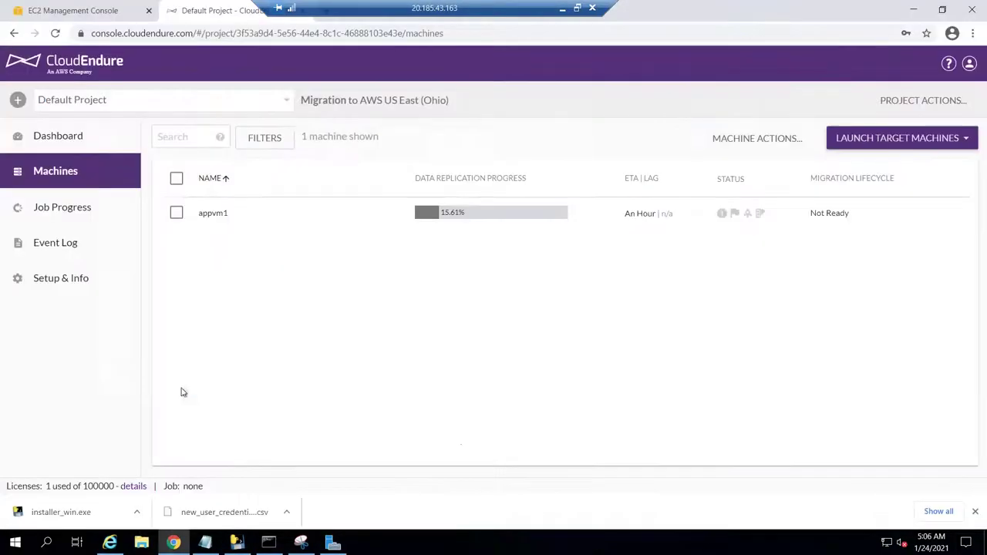
Browse to C:\inetpub\wwwroot in File Explorer and open the iisstart image in Paint.
click(15, 546)
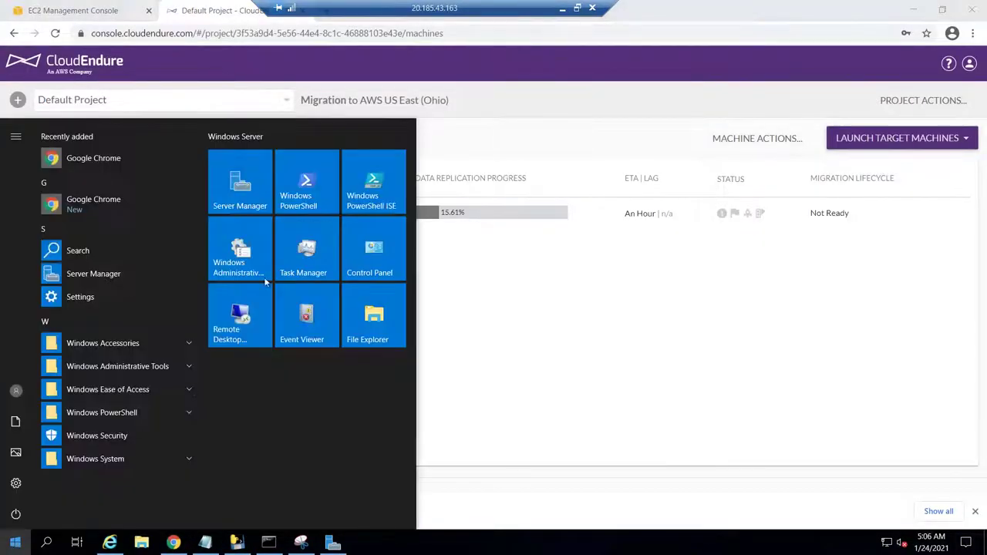
click(374, 315)
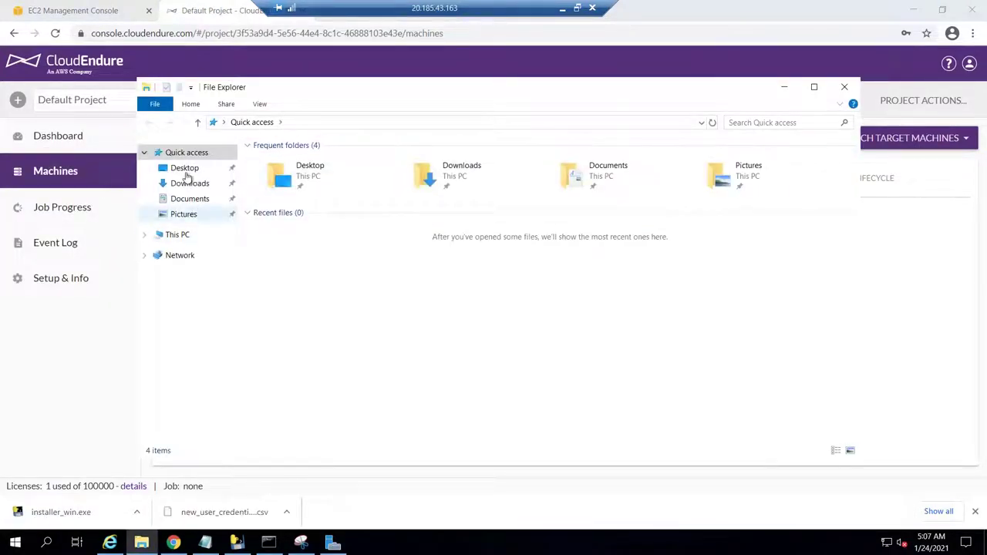
click(184, 168)
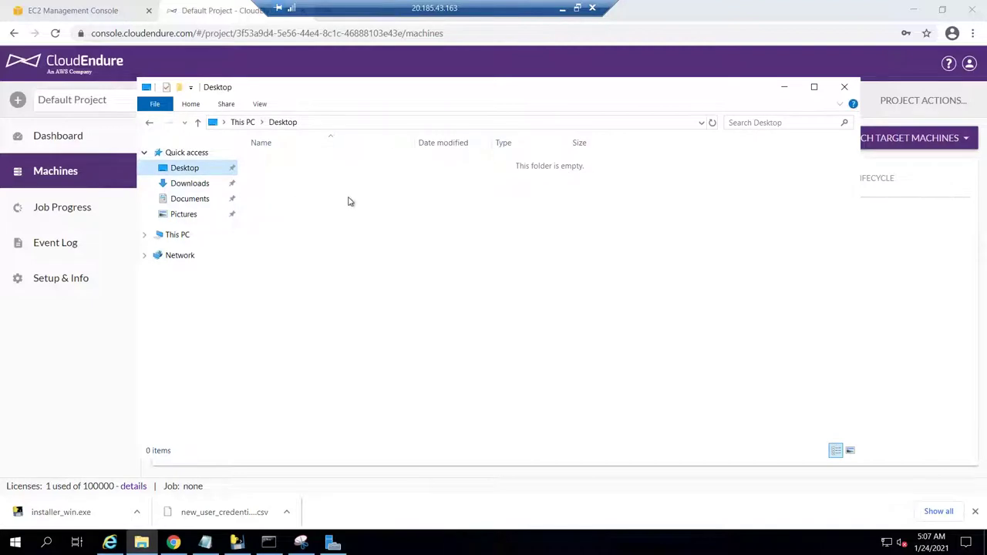
click(178, 235)
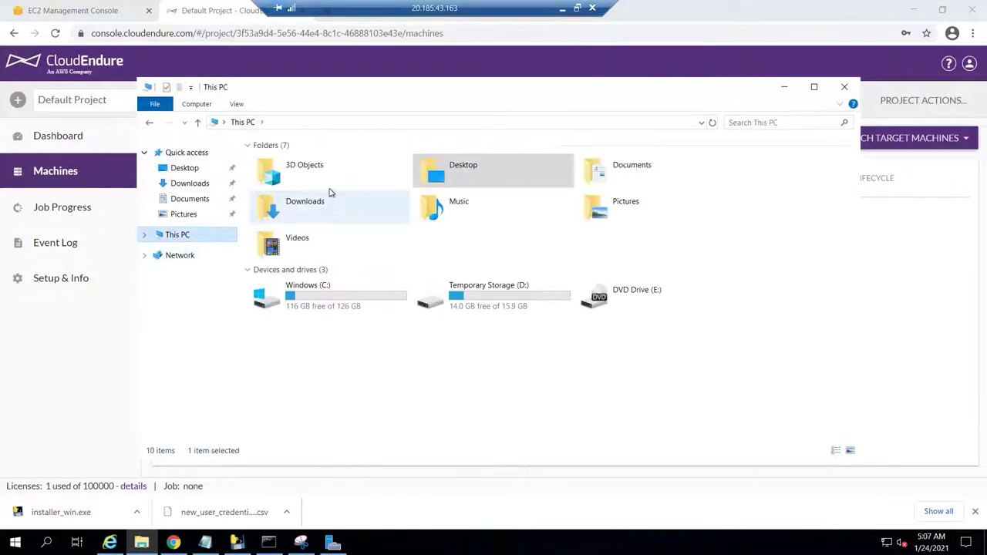
double_click(313, 304)
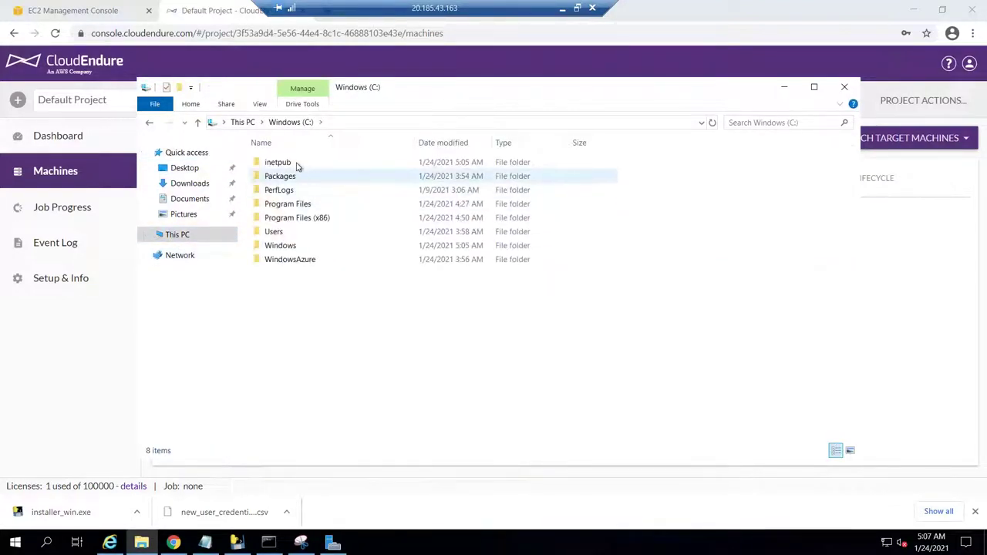
double_click(298, 163)
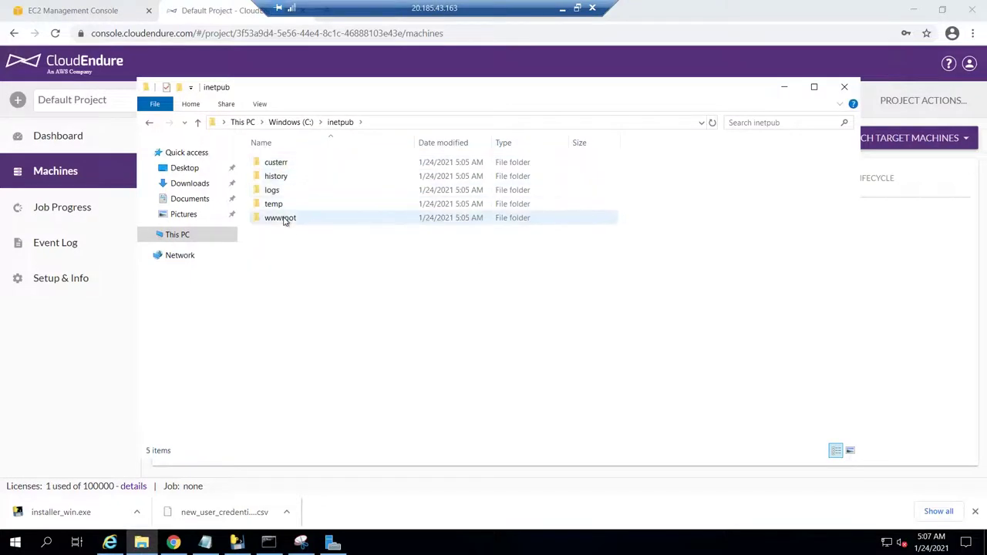
double_click(283, 218)
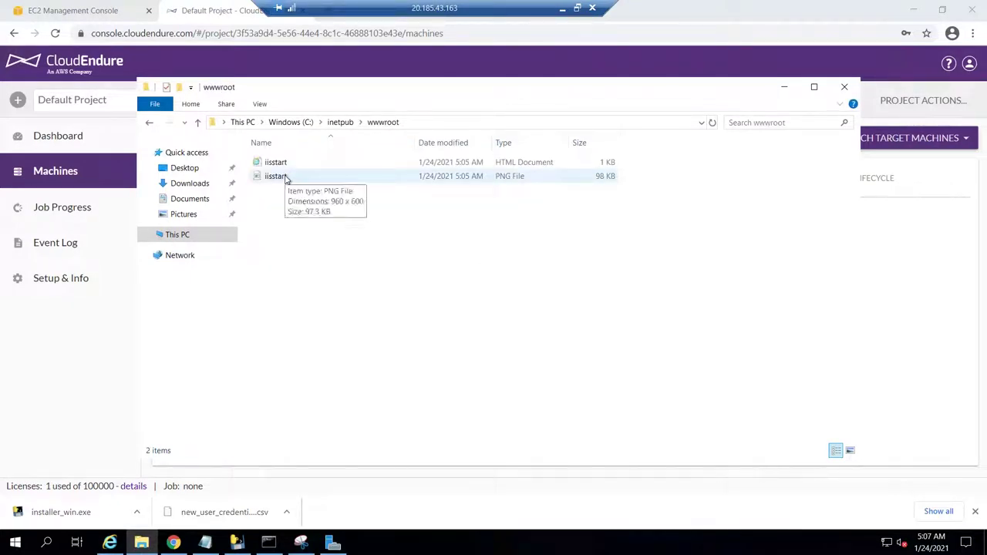
right_click(286, 178)
click(407, 226)
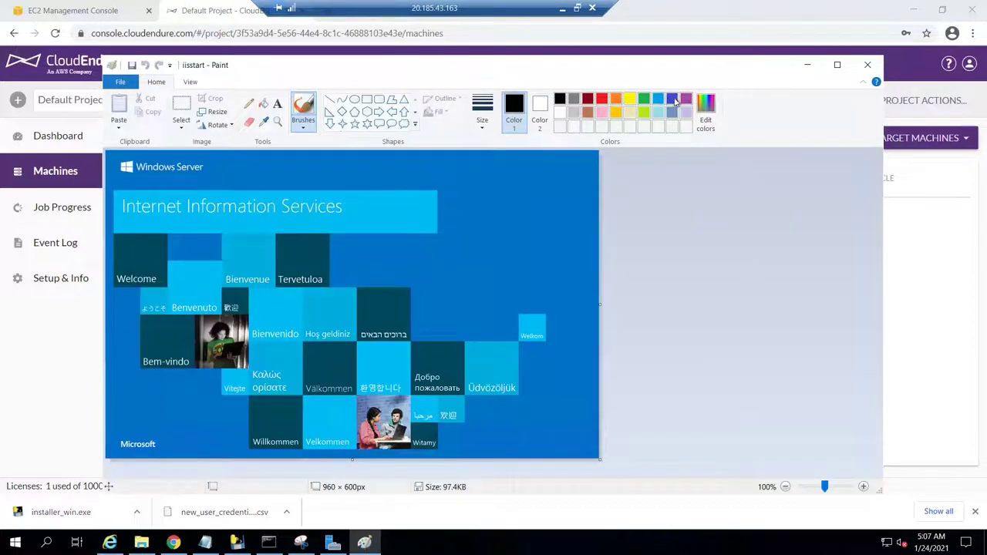
Write 'Azure VM' in purple on iisstart.png, save it, and close Paint and the wwwroot folder.
click(686, 98)
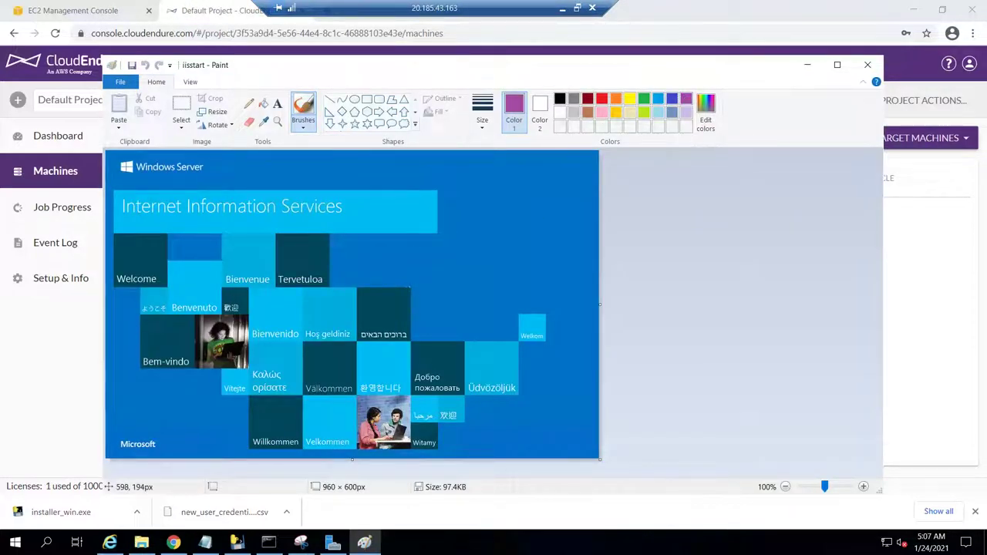
mouse_move(410, 289)
mouse_down()
mouse_move(440, 290)
mouse_move(436, 267)
mouse_move(446, 287)
mouse_move(467, 282)
mouse_move(506, 232)
mouse_move(532, 225)
mouse_move(548, 243)
mouse_up()
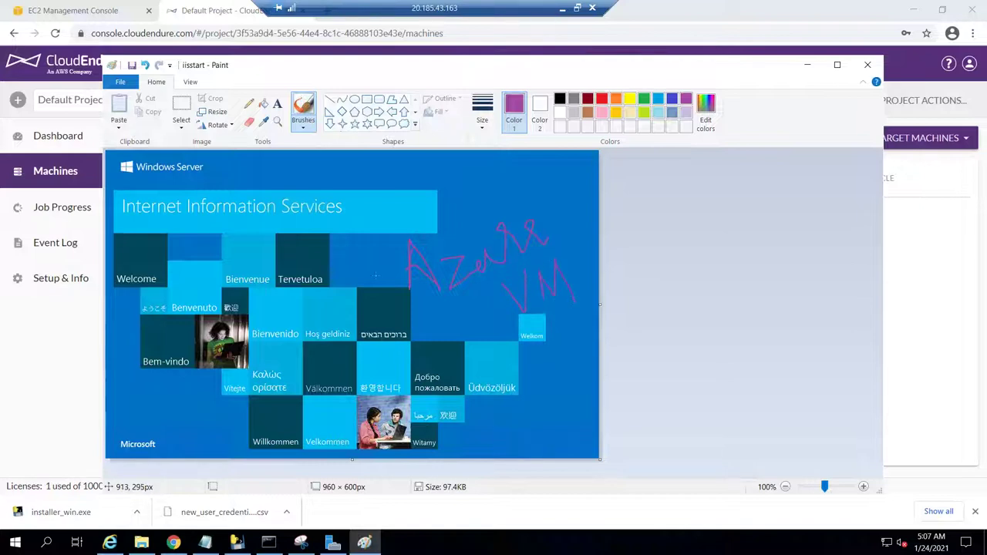
click(132, 66)
click(867, 65)
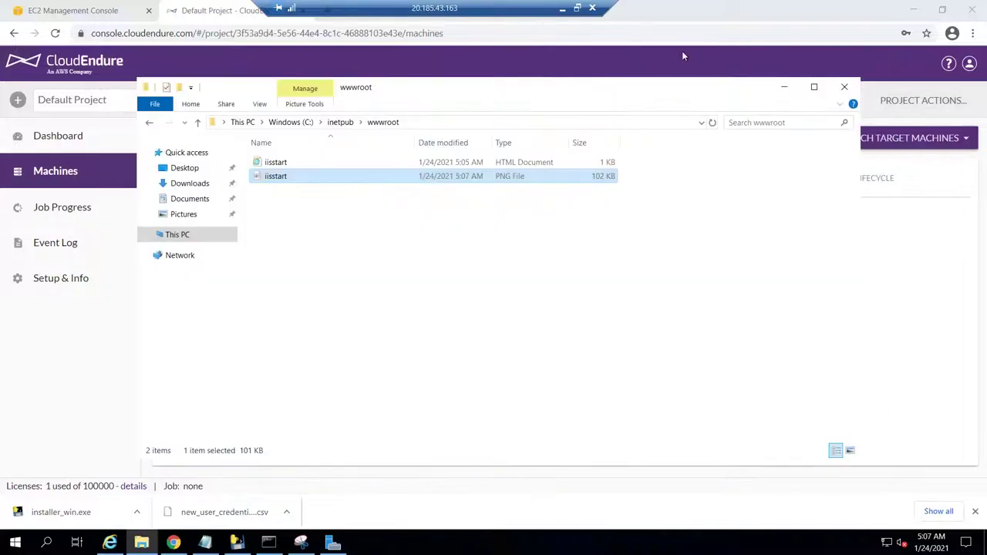
click(844, 86)
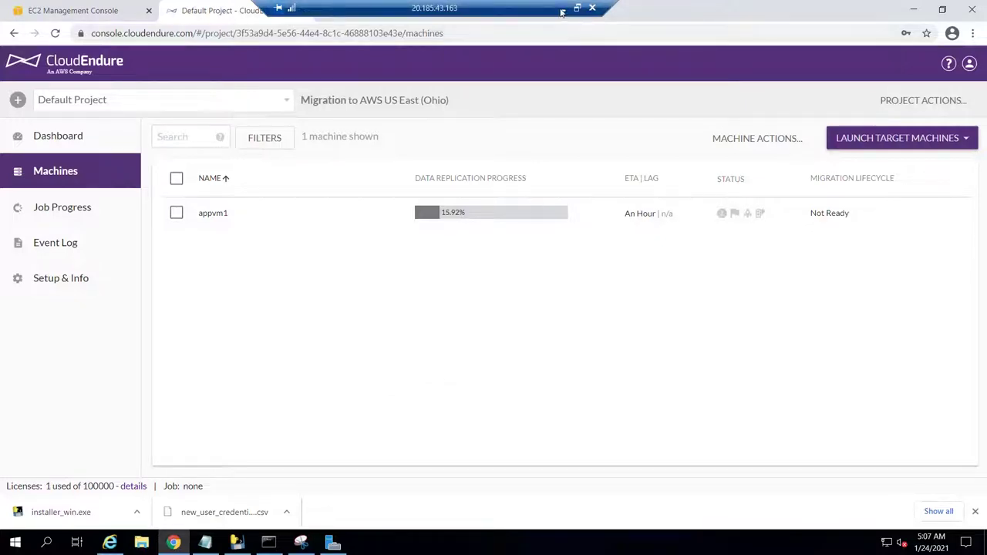
Return to the CloudEndure tab and open appvm1's details on the Blueprint form.
click(54, 9)
click(202, 9)
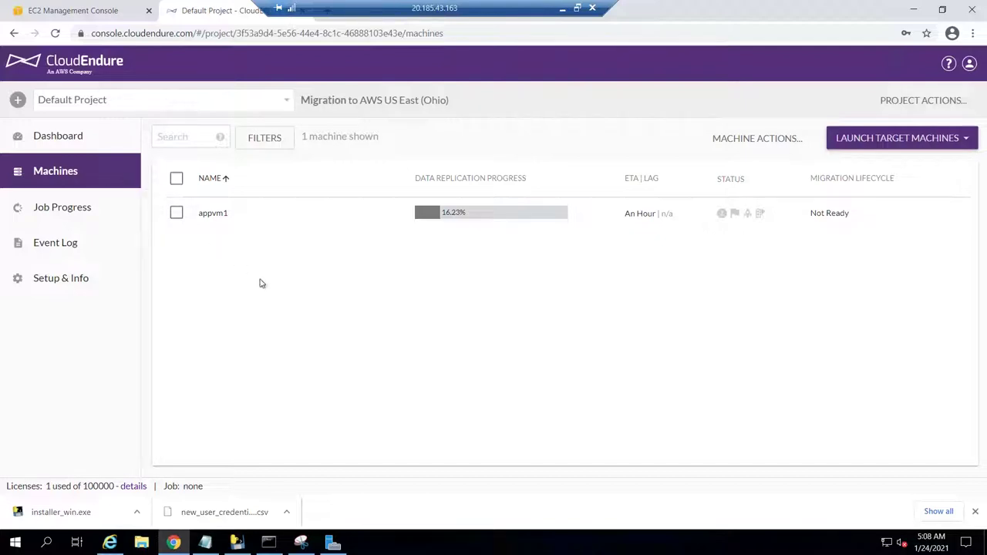
click(215, 218)
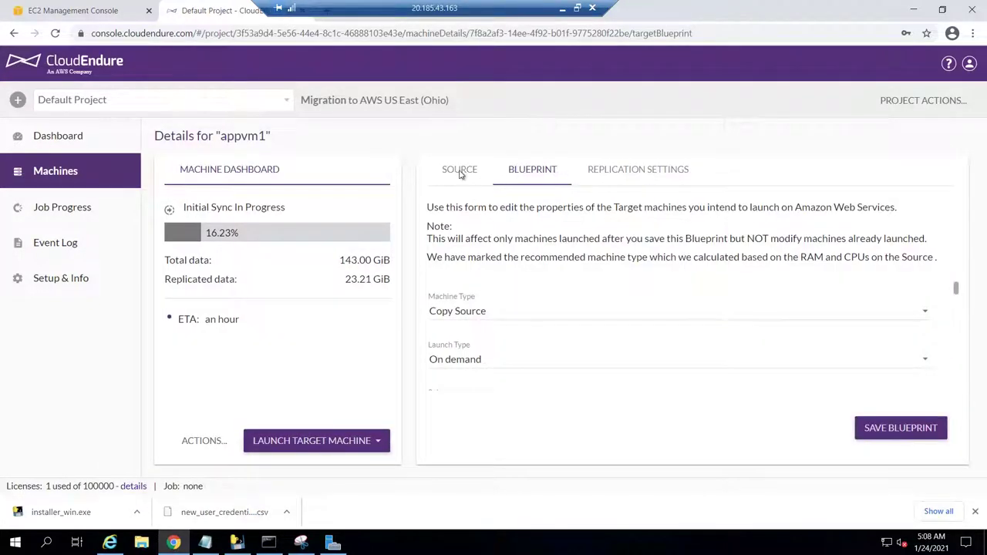
Keep appvm1's machine type as Copy Source and launch type On demand, then view its source hardware.
click(463, 315)
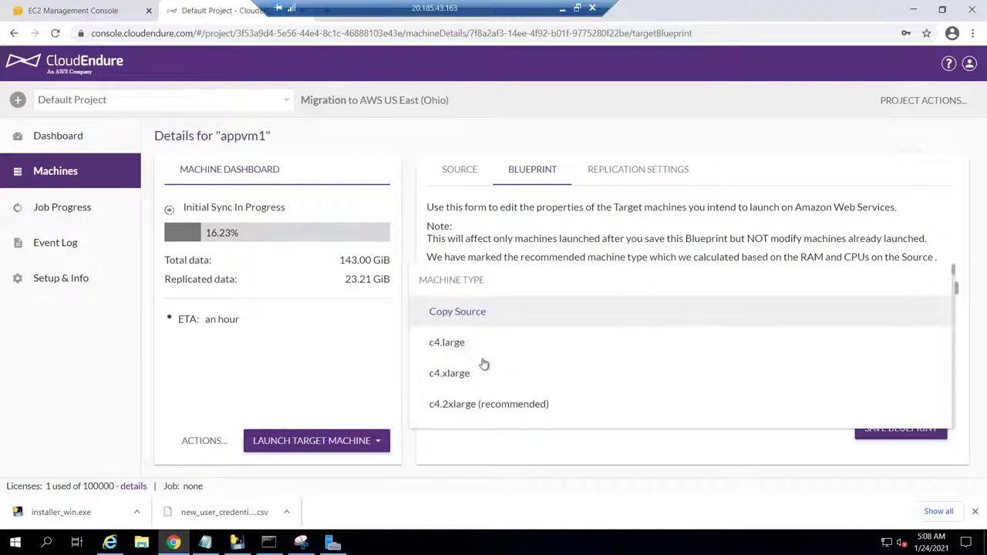
click(594, 311)
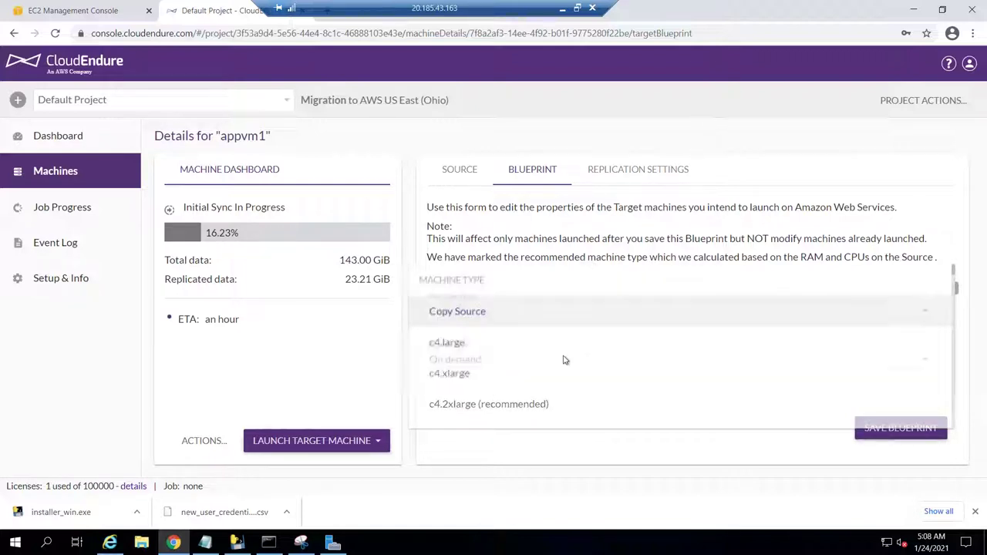
click(523, 363)
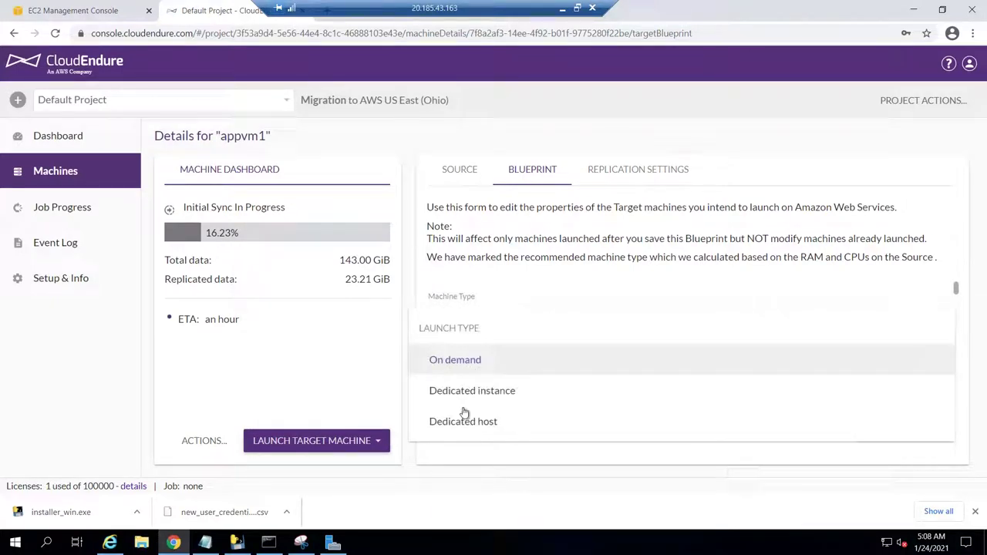
click(311, 381)
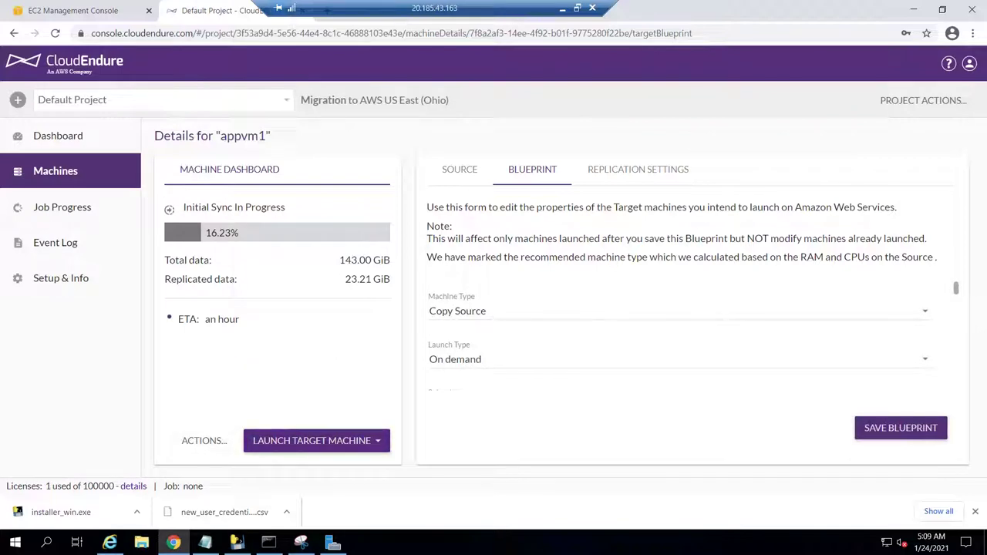
click(450, 171)
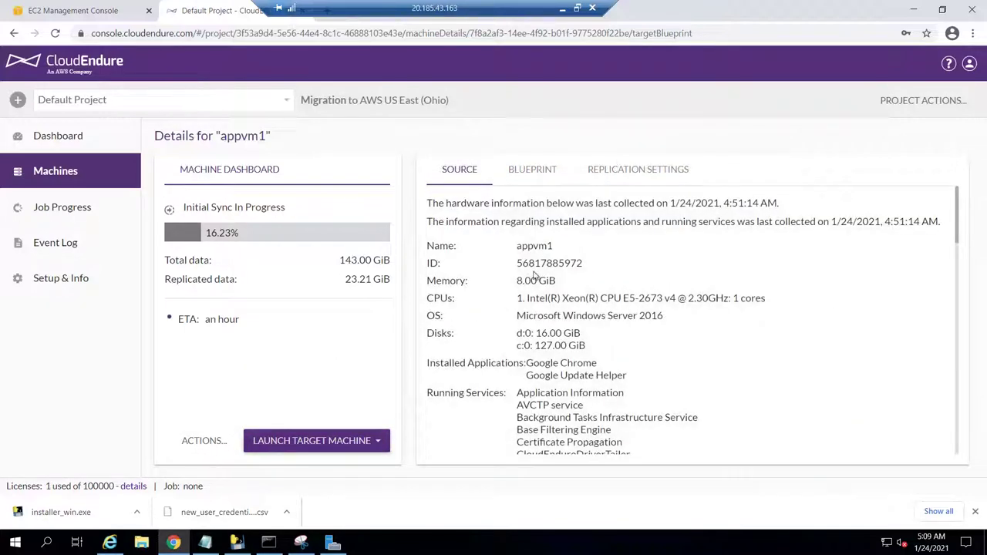
drag(545, 221, 640, 478)
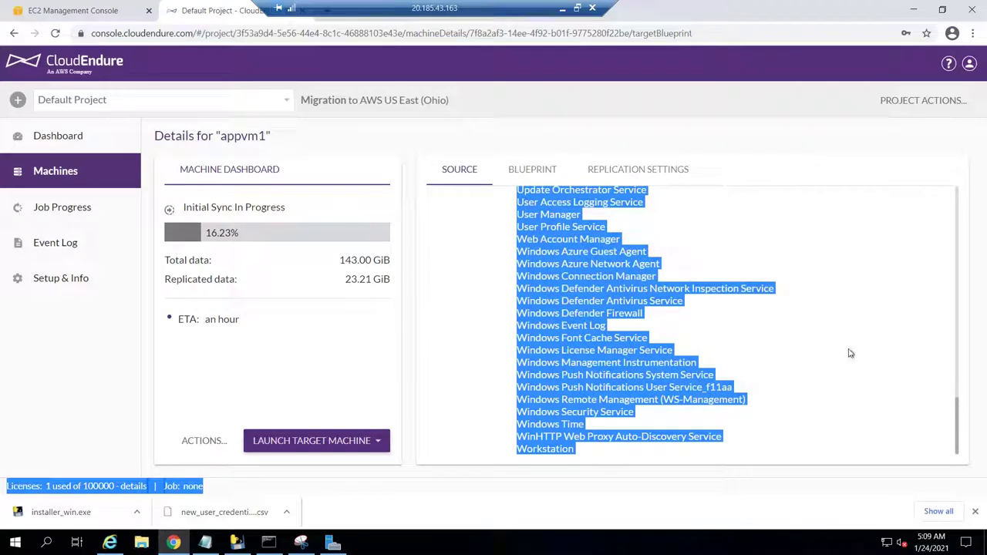
click(956, 405)
drag(959, 405, 910, 148)
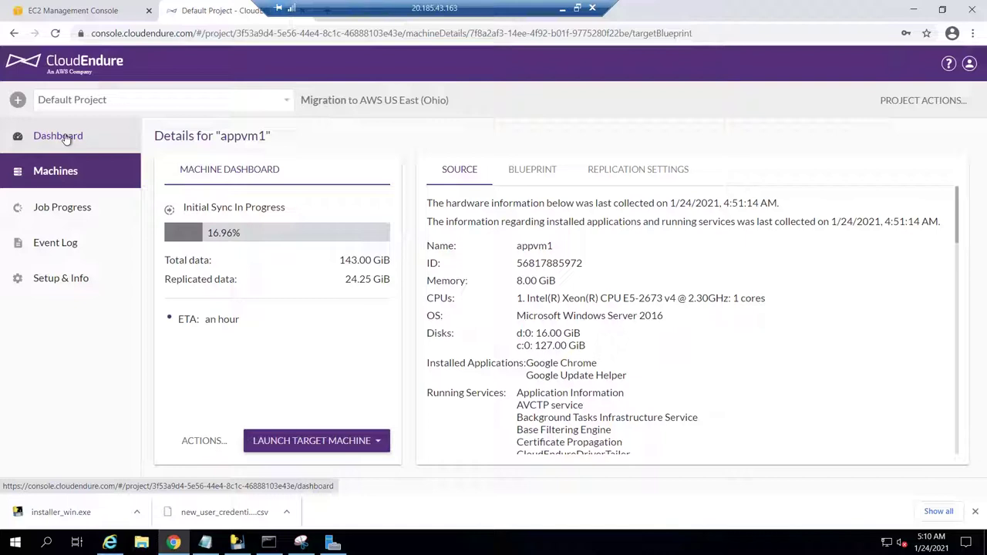
Check the Test Mode and Cutover launch options, then select appvm1 in Machines and open Machine Actions.
click(378, 441)
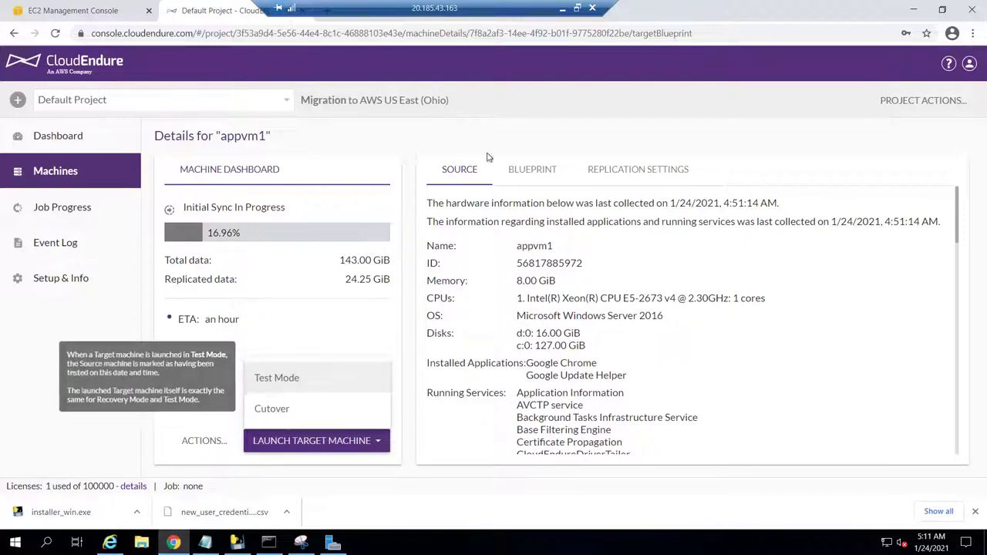
click(58, 176)
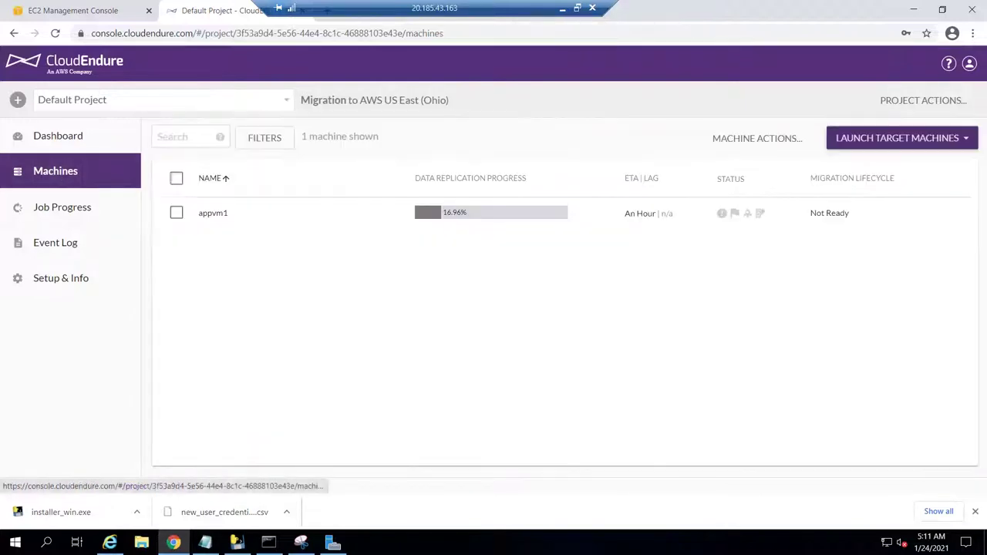
click(176, 214)
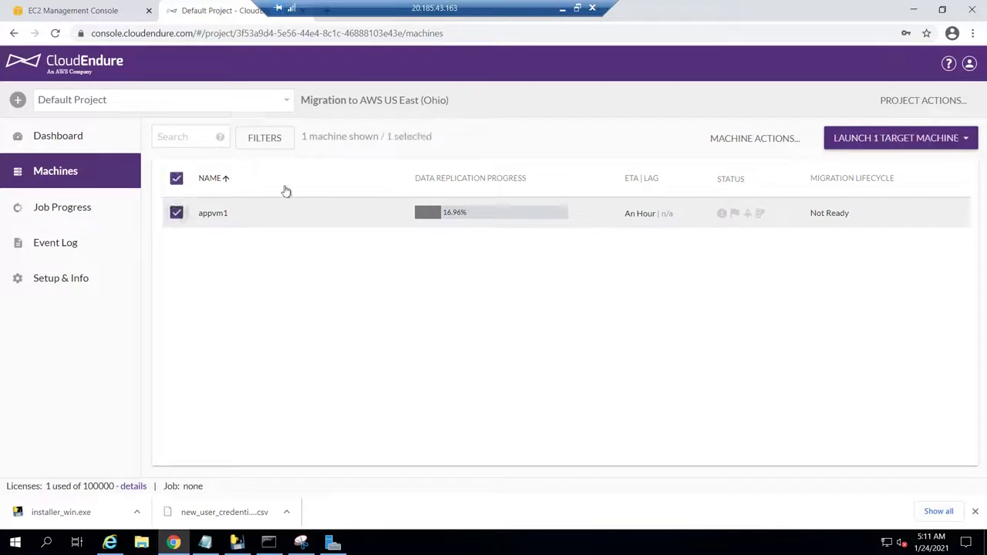
click(775, 143)
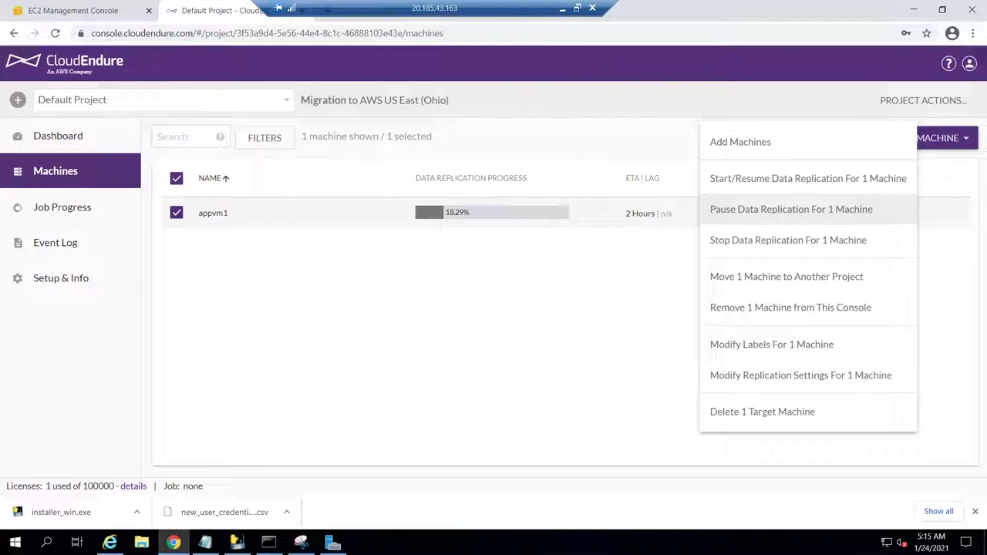
Dismiss appvm1's Machine Actions without choosing one, then minimize the remote session to show the local lifecycle slide.
click(527, 316)
click(795, 145)
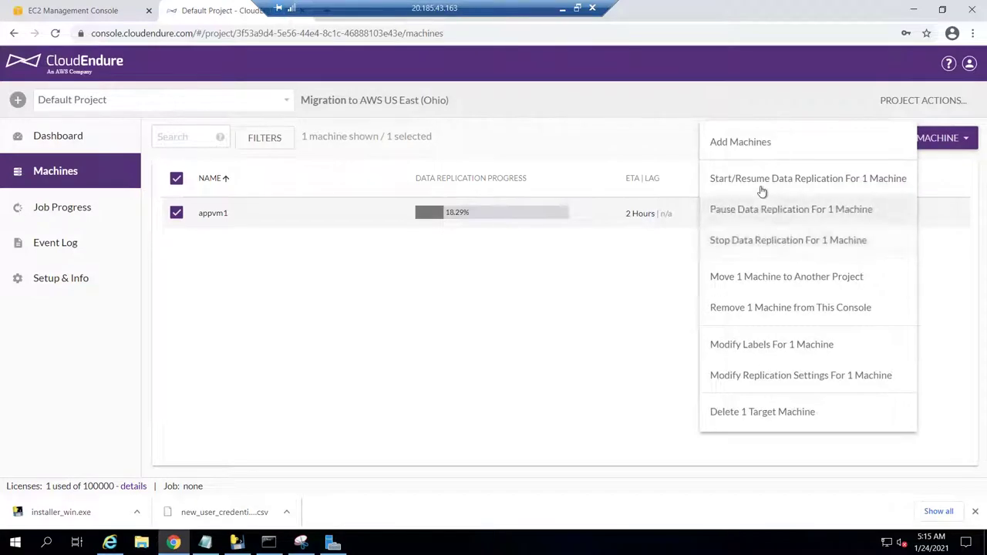
click(556, 366)
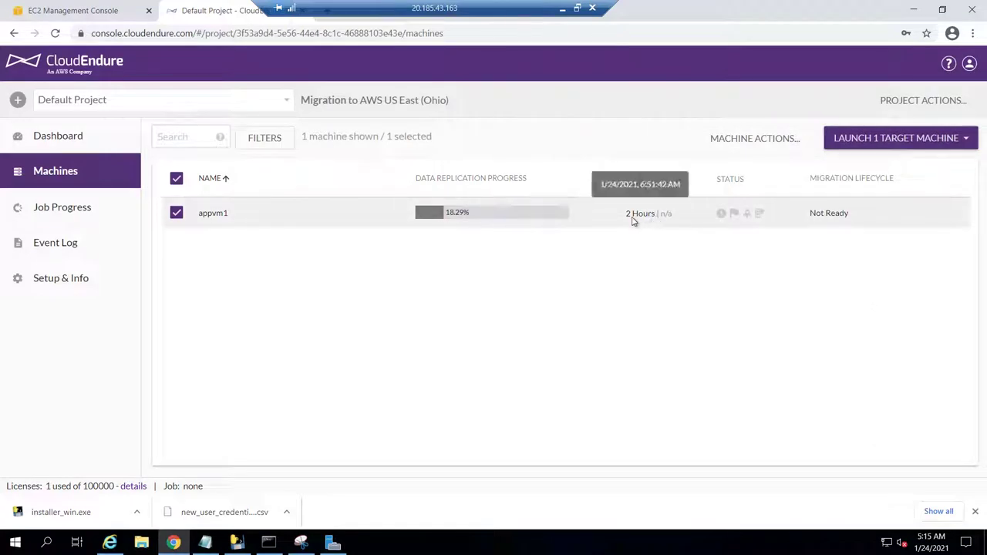
click(563, 8)
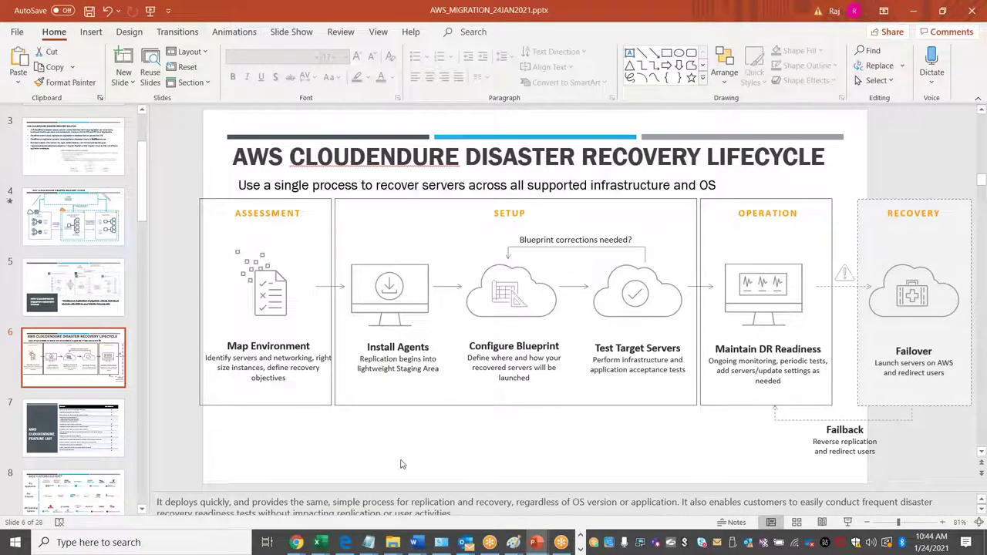
Enter the labels BACKLOG, LAG and ETA in B37:B39 of the Book8 Migration sheet.
key(alt+Tab)
key(alt+Tab)
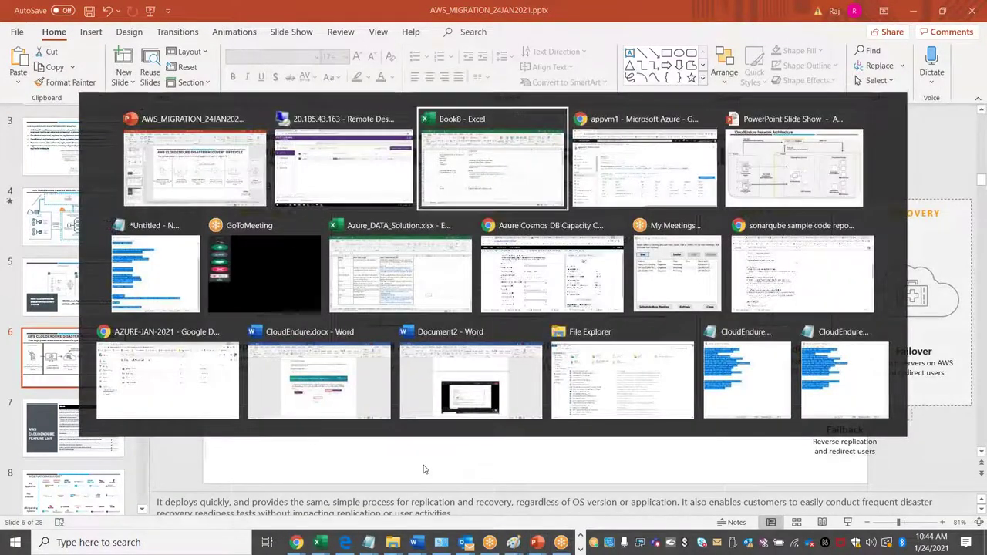
click(200, 461)
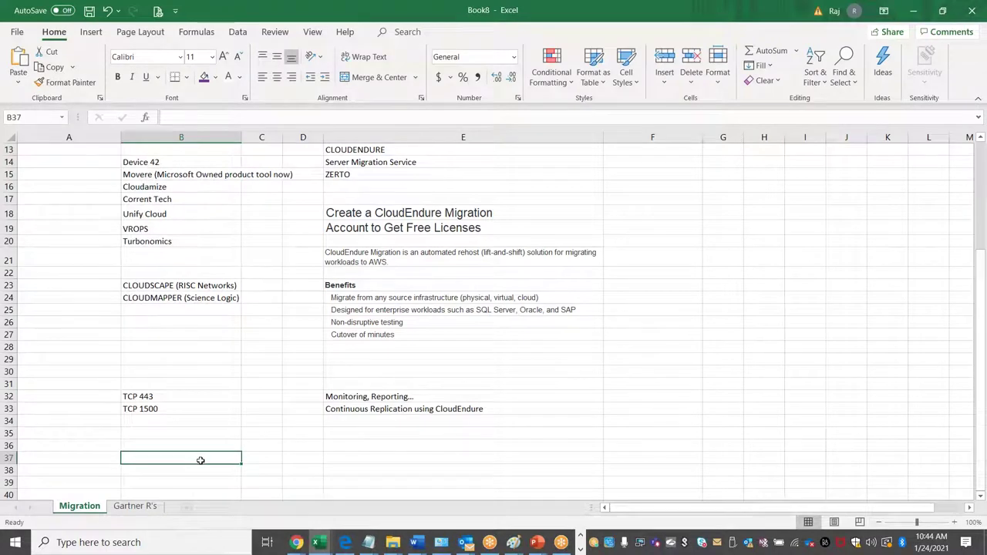
text(BACKLOG)
key(Up)
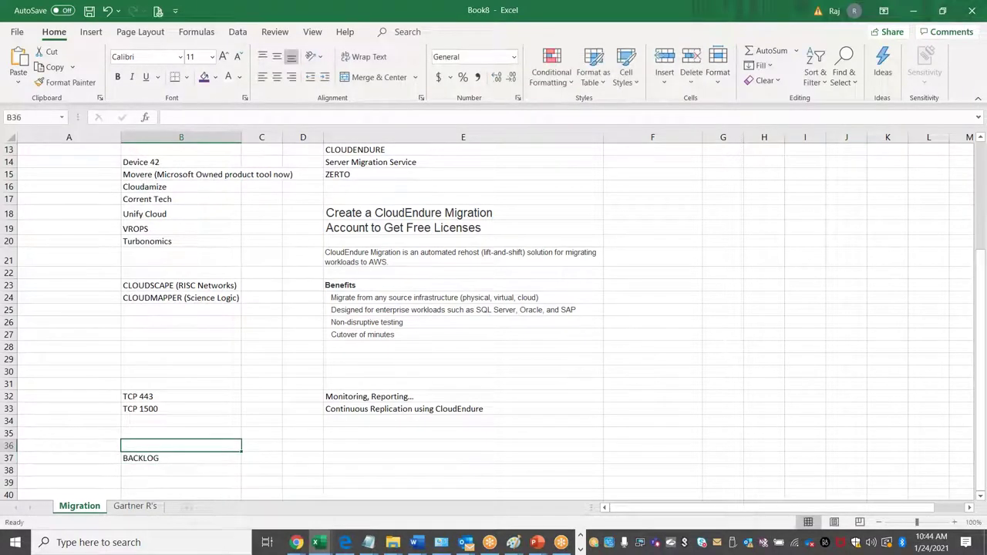
key(Down)
key(Down)
text(LGA)
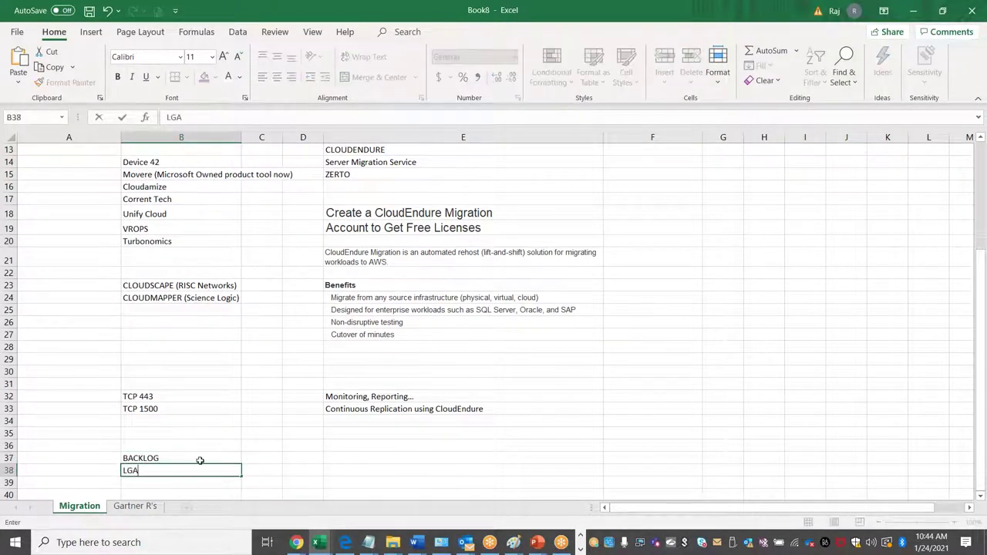
key(Return)
key(Up)
text(LAG)
key(Return)
text(ETA)
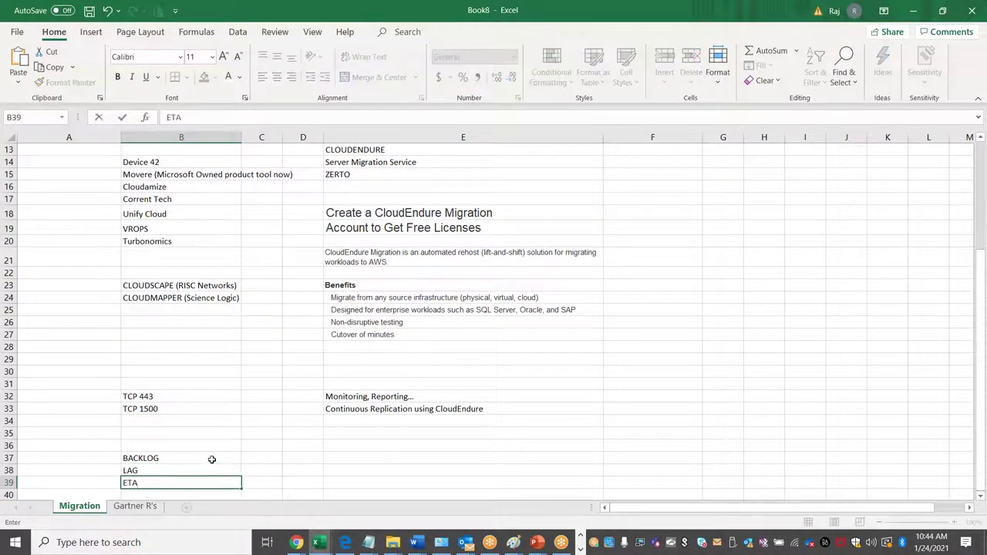
Describe BACKLOG in E37 as 'Amount of data written to disk > Needs to be replication to consistent Mode'.
click(337, 460)
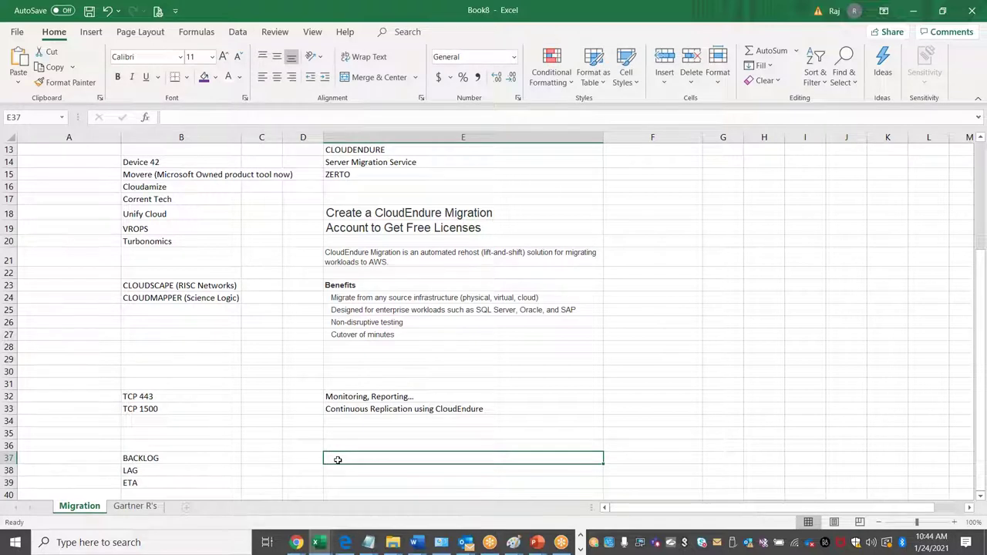
text(Amount of )
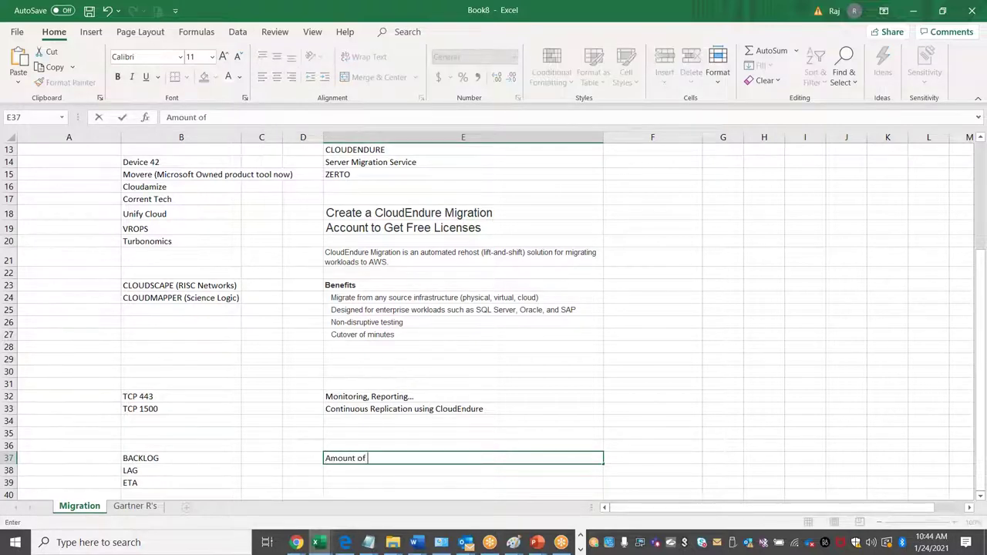
text(data written to disk)
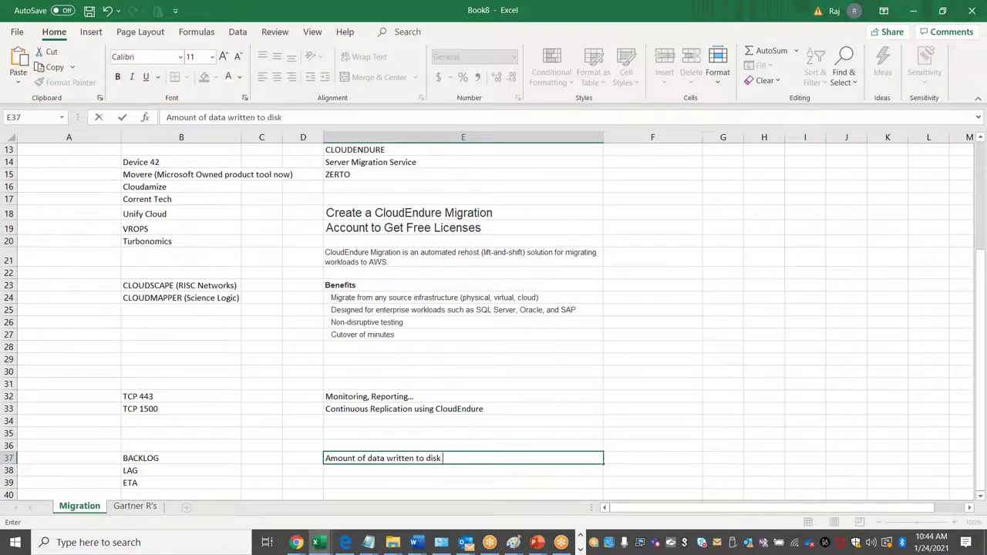
text( > Need t)
key(BackSpace)
key(BackSpace)
text(s to be)
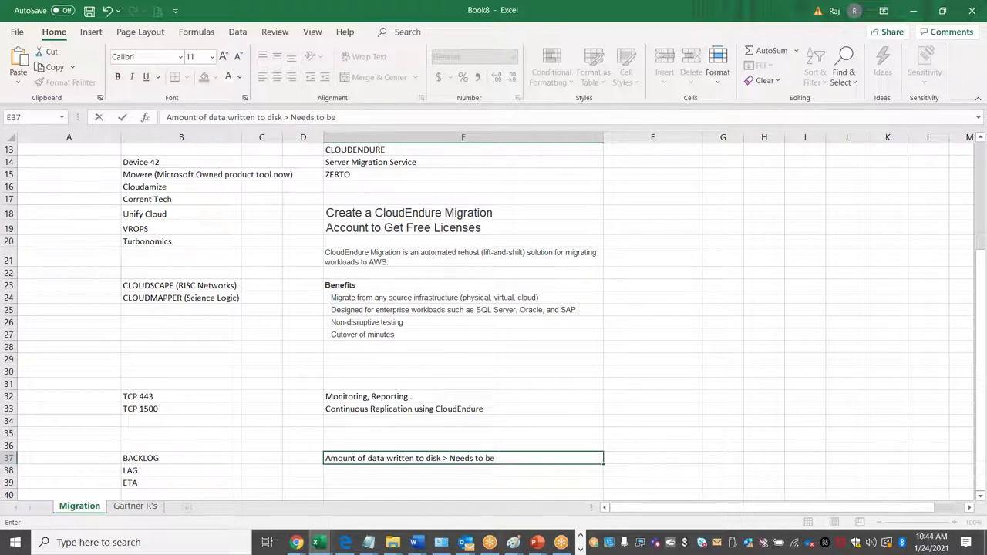
text( replication to c)
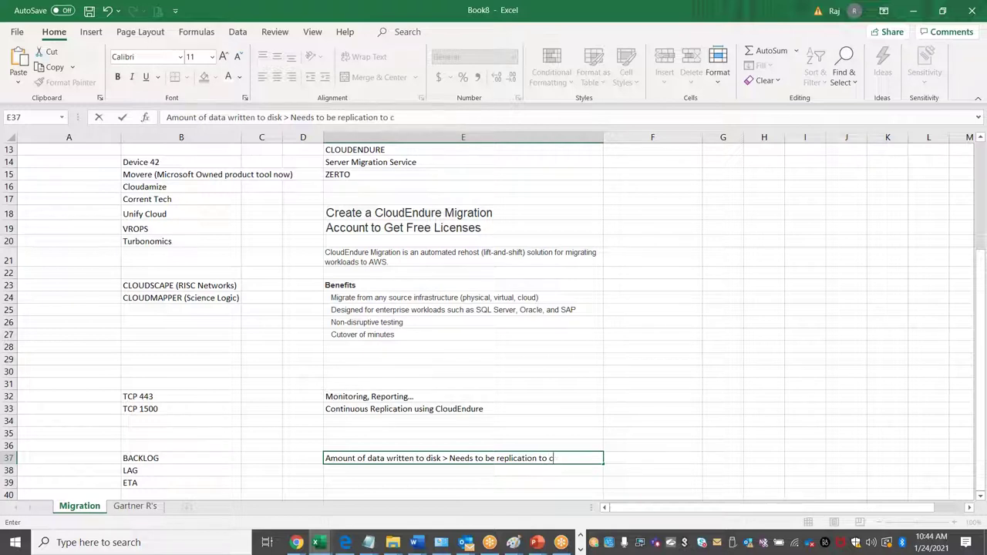
text(onsistent MOdel)
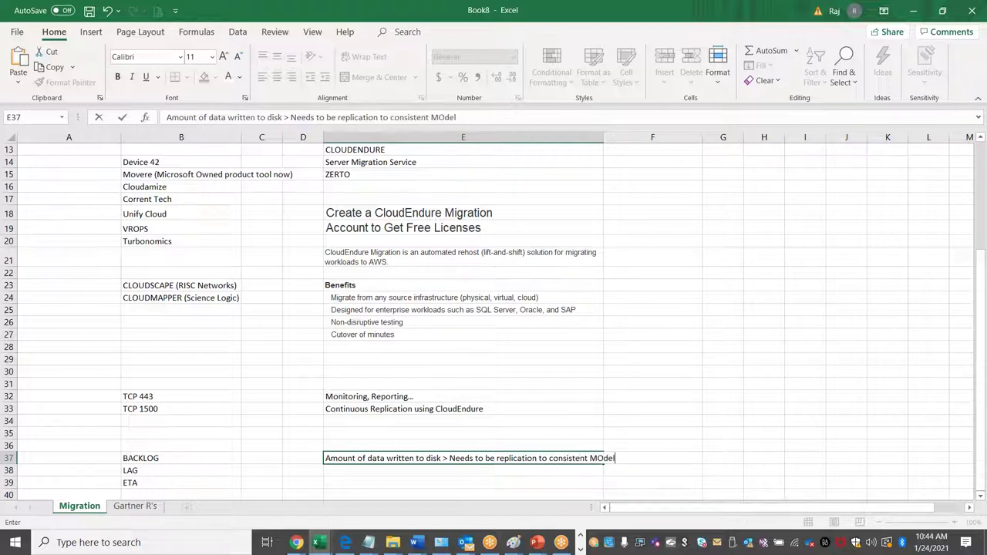
key(BackSpace)
key(BackSpace)
key(BackSpace)
key(BackSpace)
text(o)
key(BackSpace)
text(Mode)
Add the heading 'Continuous Data Protection (CDP) Mode' in E35.
click(463, 433)
text(COntinu)
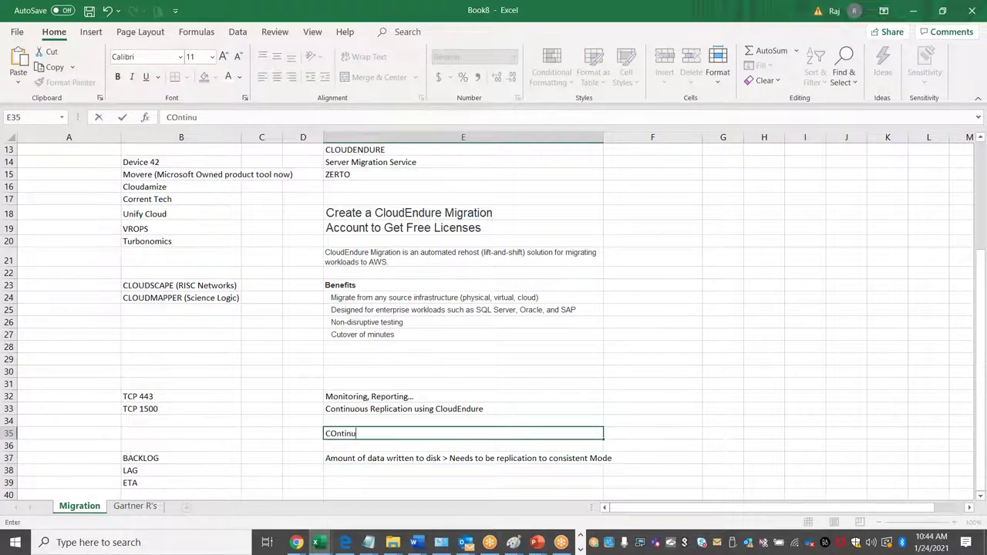
text(ous Data Protector)
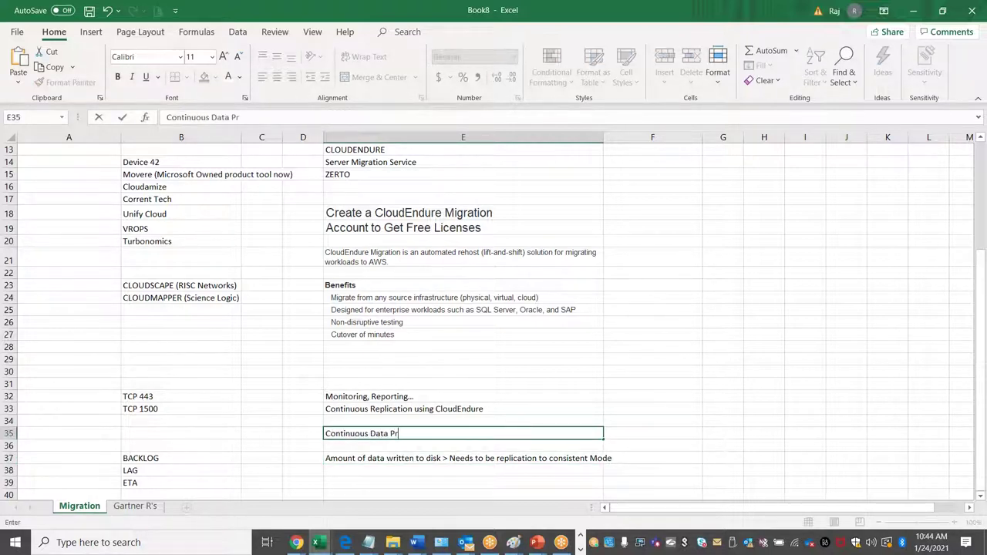
key(BackSpace)
key(BackSpace)
text(ion (CDP))
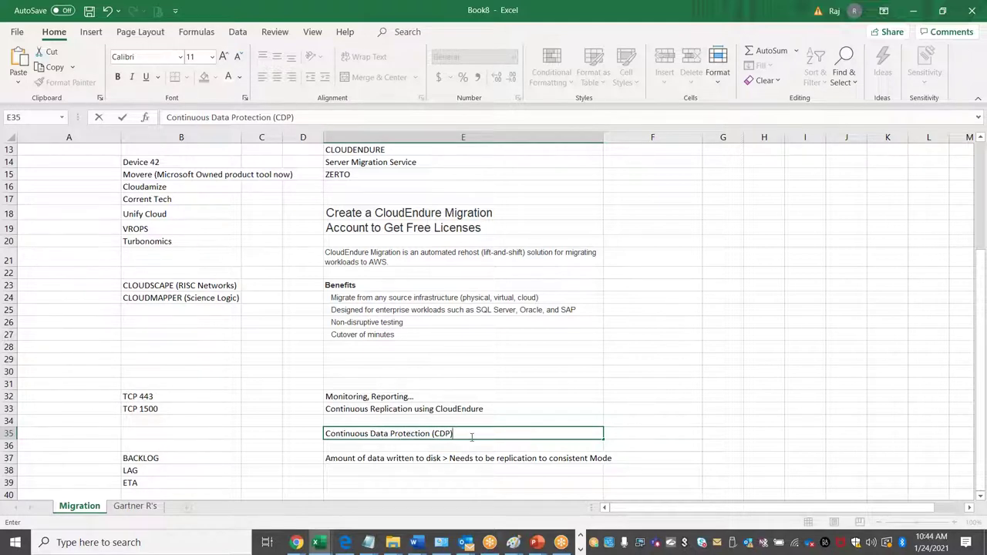
text( Mode)
Describe LAG as 'Amount of time since the server was in CDP Mode' and ETA as 'Estimation time to return to CDP mode'.
click(348, 472)
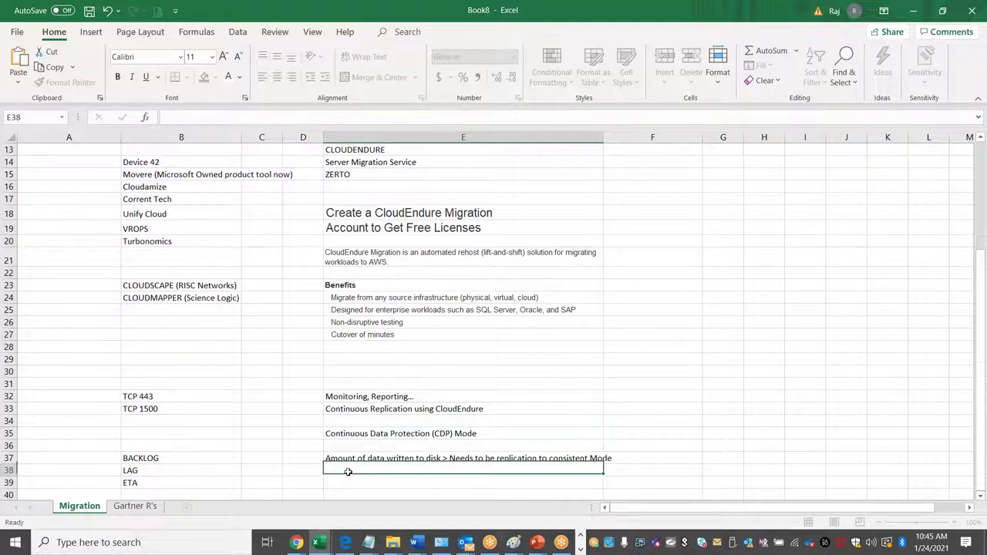
text(Amount of time)
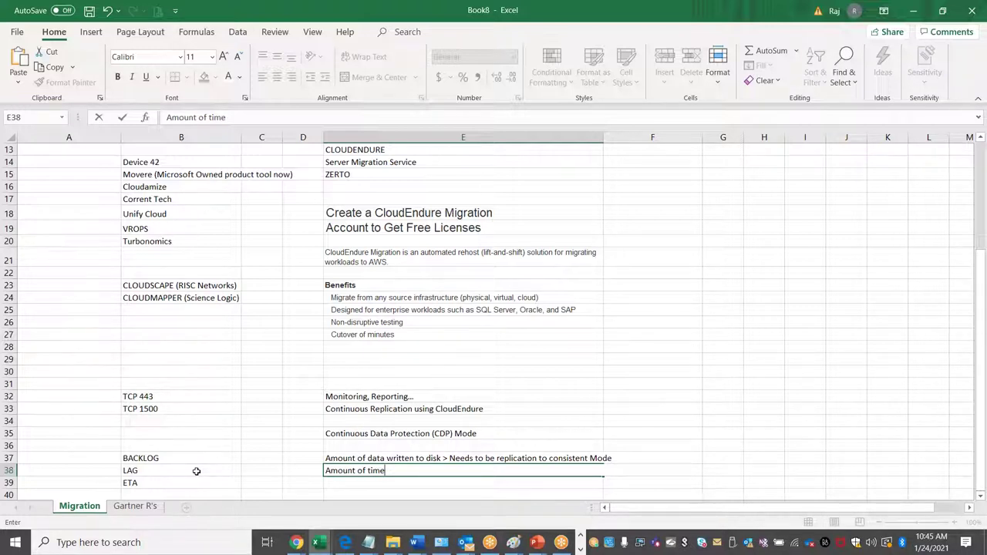
text(since the server was)
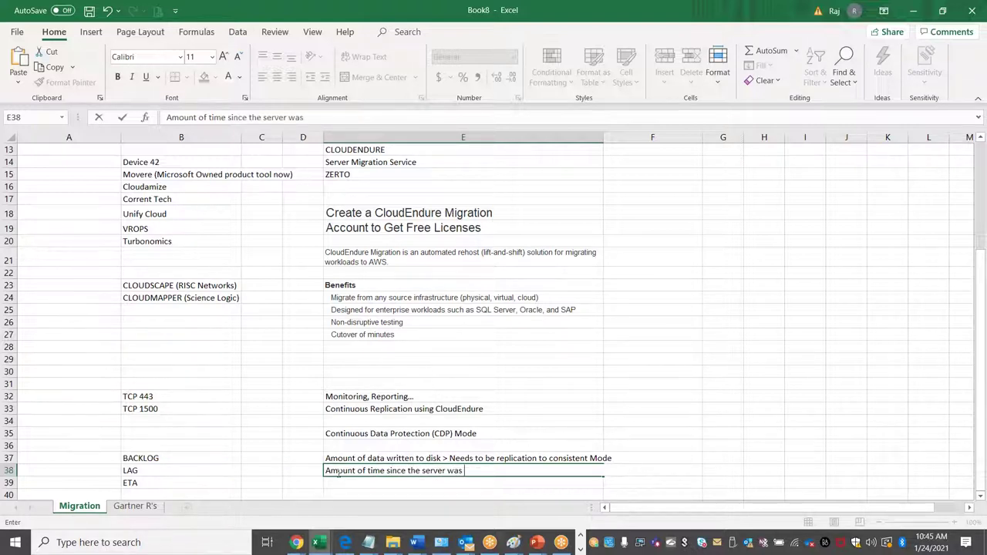
text( in CDP Mode)
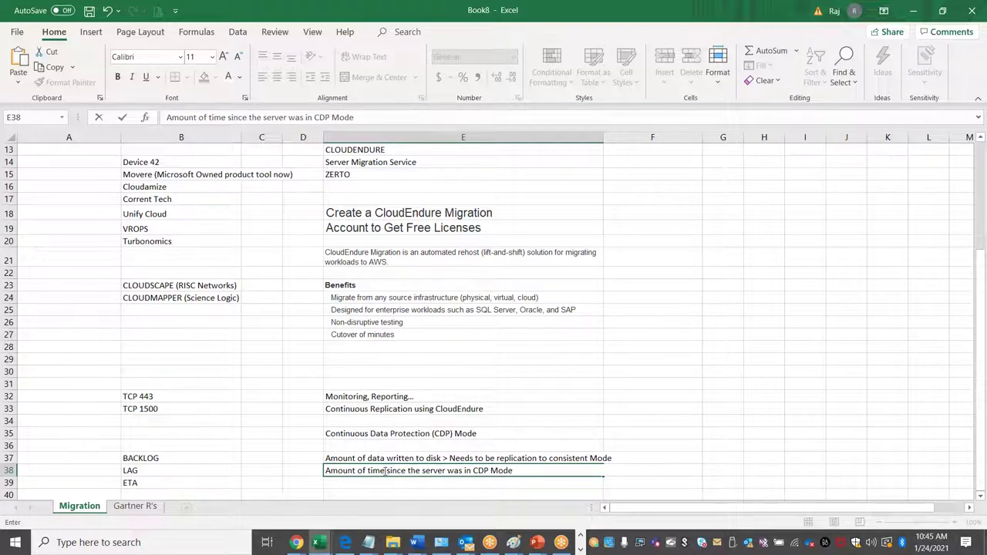
click(162, 483)
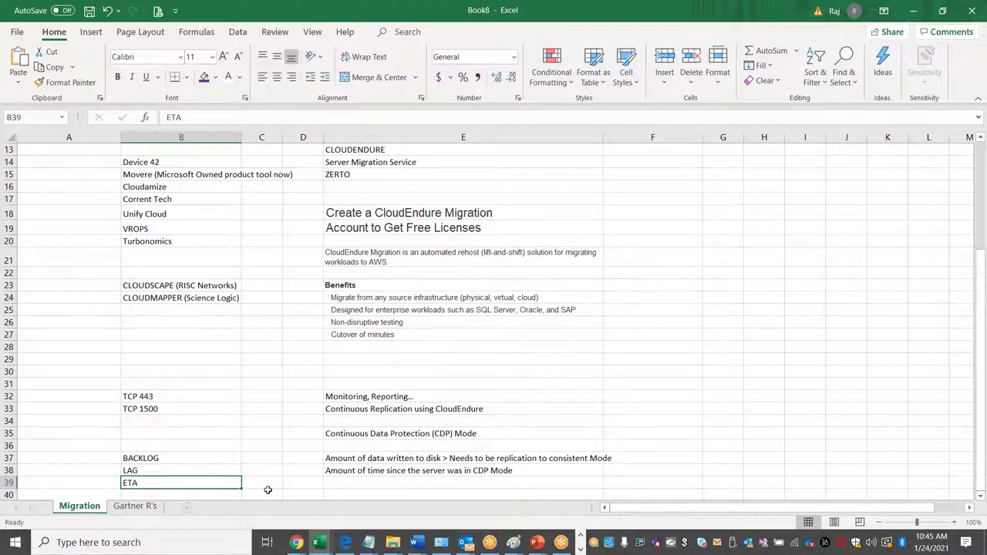
click(328, 482)
text(Estimat)
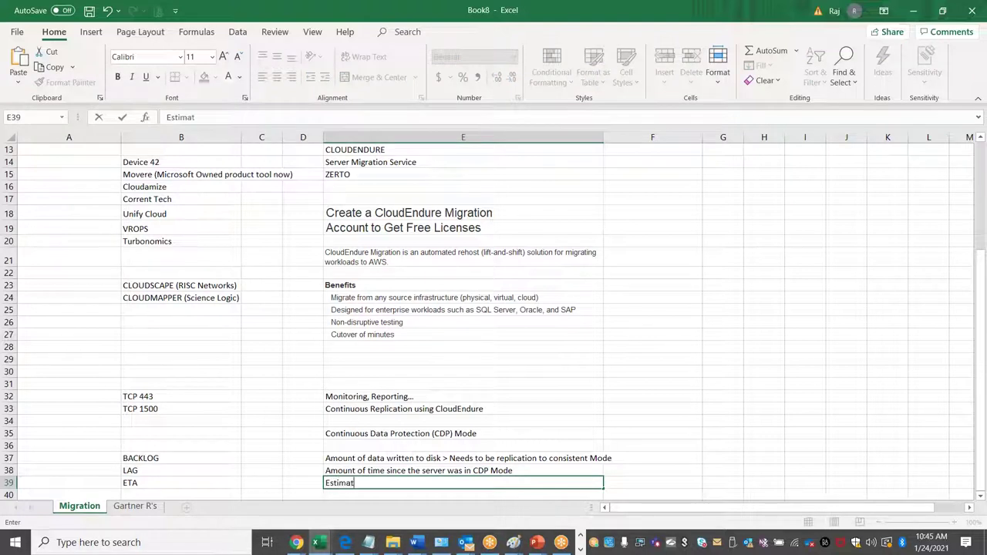
text(ion time to return to CDP mode)
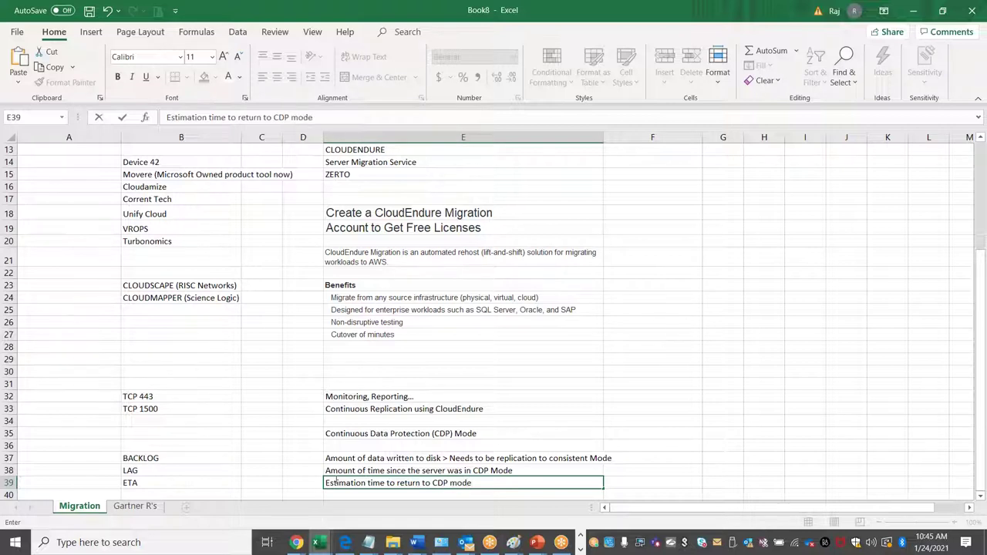
double_click(532, 470)
drag(514, 471, 315, 471)
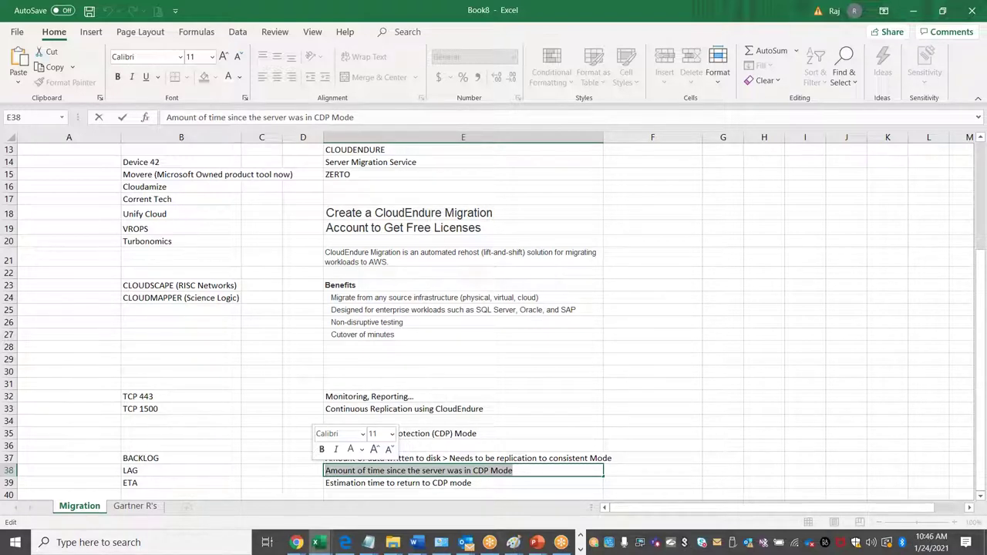
drag(144, 460, 145, 482)
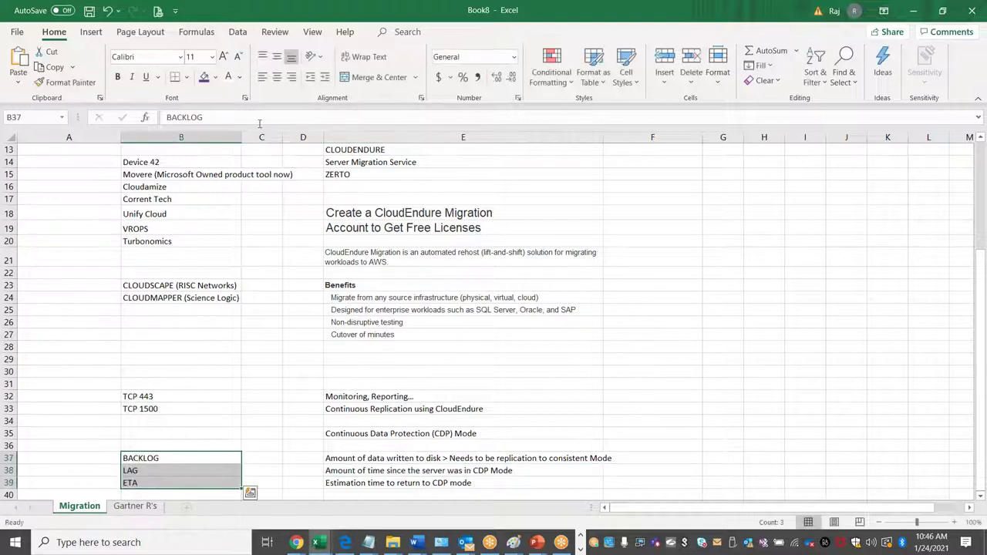
Give the BACKLOG, LAG and ETA labels a purple fill with white text.
click(203, 77)
click(228, 77)
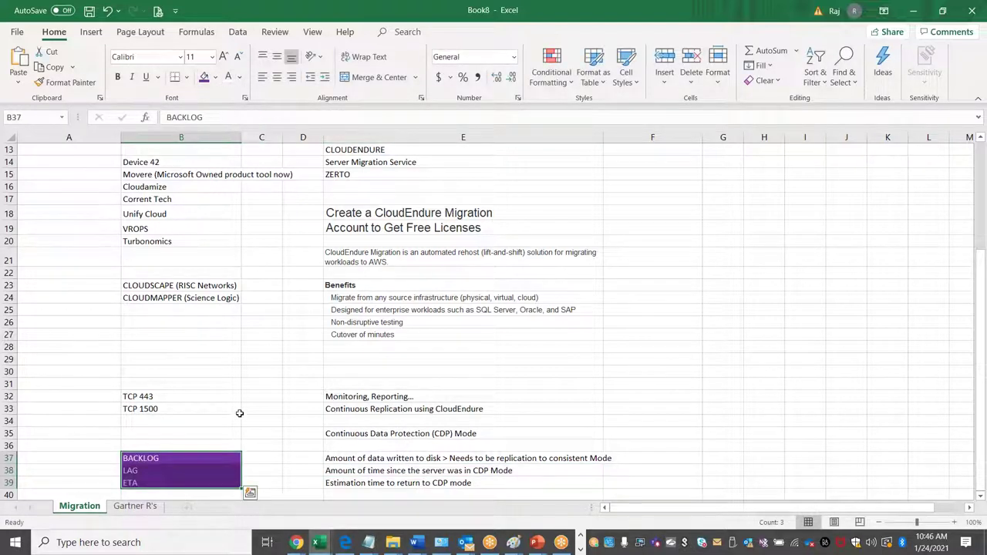
click(196, 431)
key(Down)
key(Down)
key(Down)
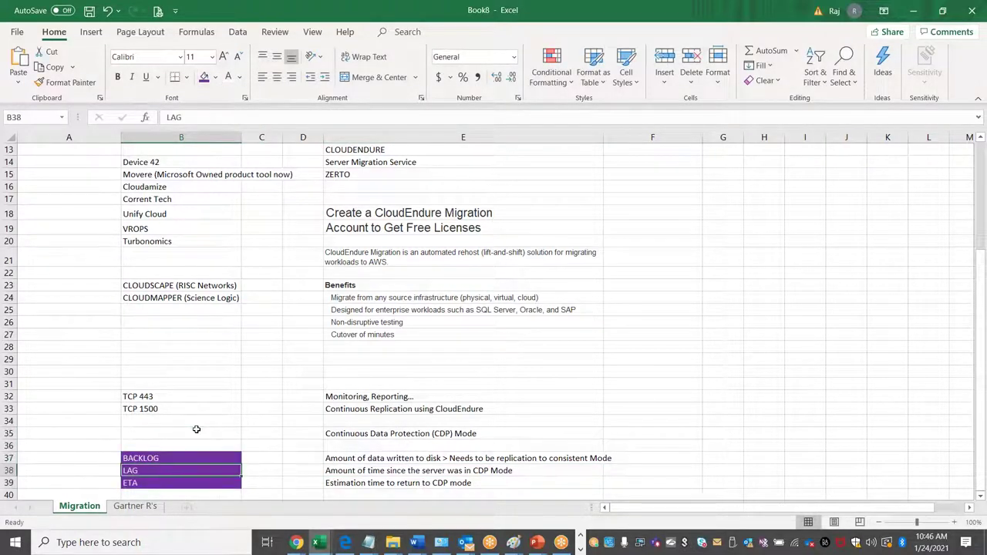
key(Down)
key(Down)
key(Down)
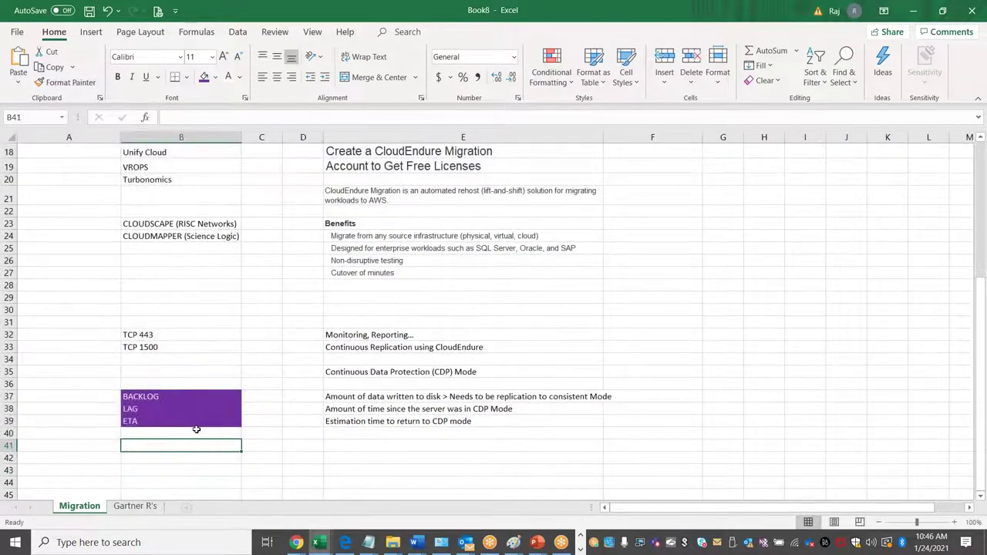
Complete the uplink speed note in E41 with 'Bandwisth - Data Transfer'.
key(Right)
key(Right)
key(Right)
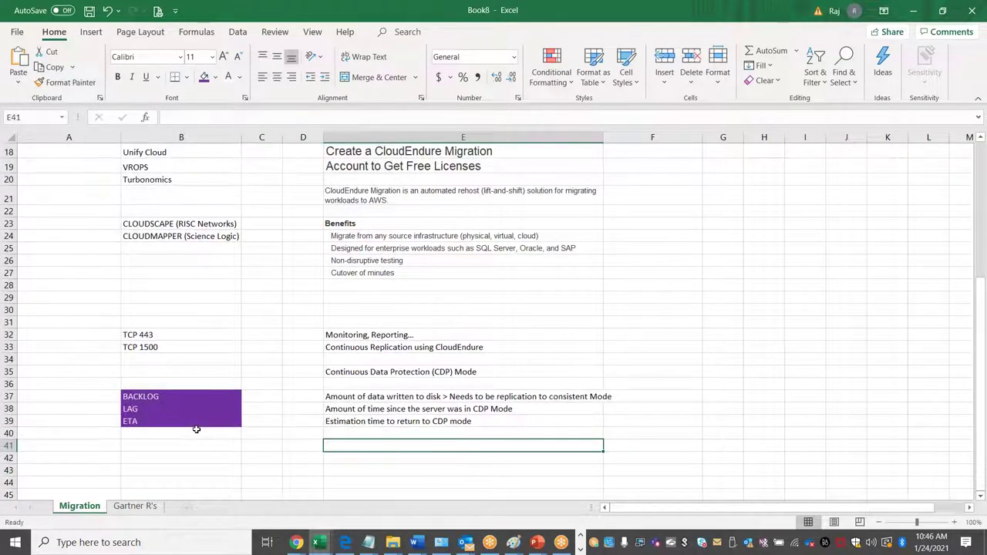
key(F2)
text(ink )
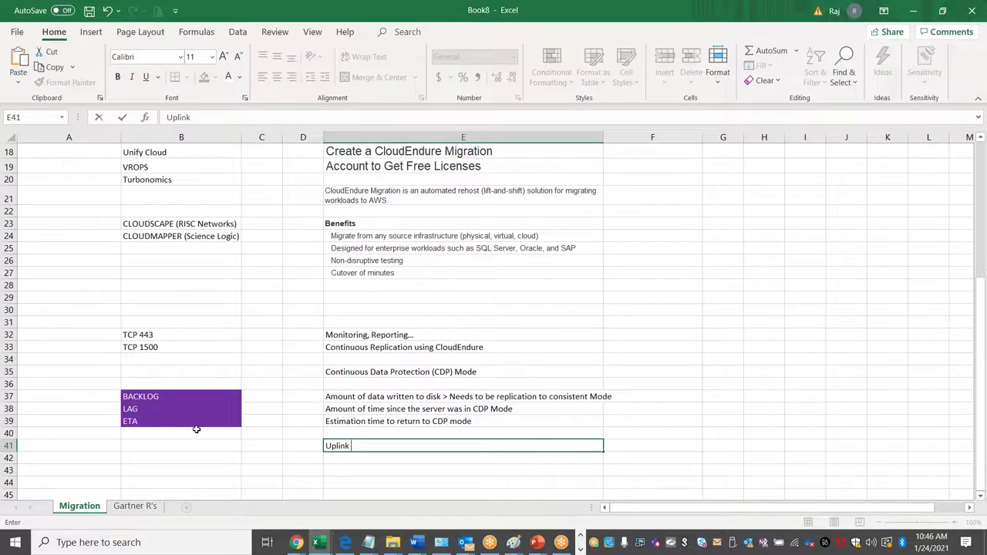
text(speed - Bandwis)
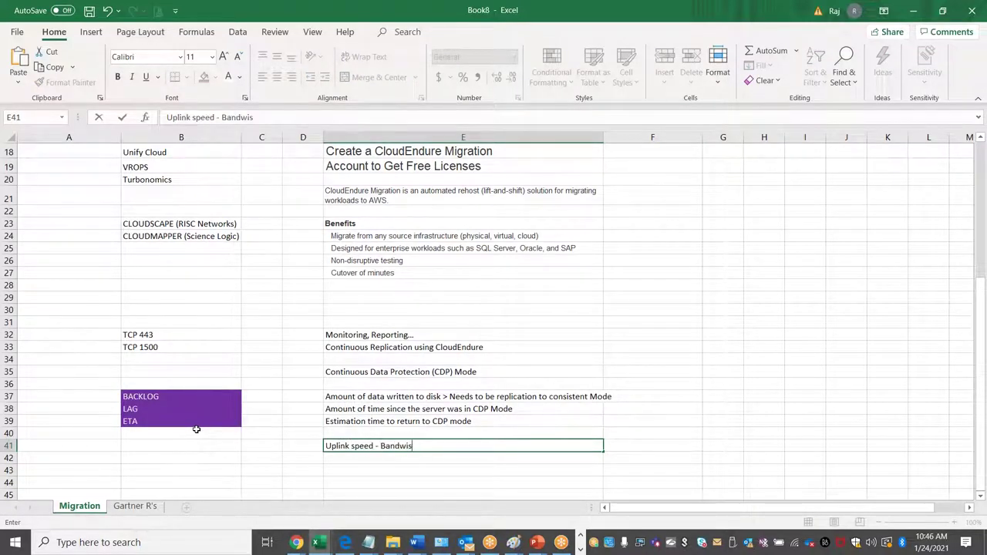
key(BackSpace)
text(dth - Data Transfer)
key(Return)
Add 'Overall Disk storage / Usage' in E42 and 'I/O speed of the storage' in E44.
text(Over)
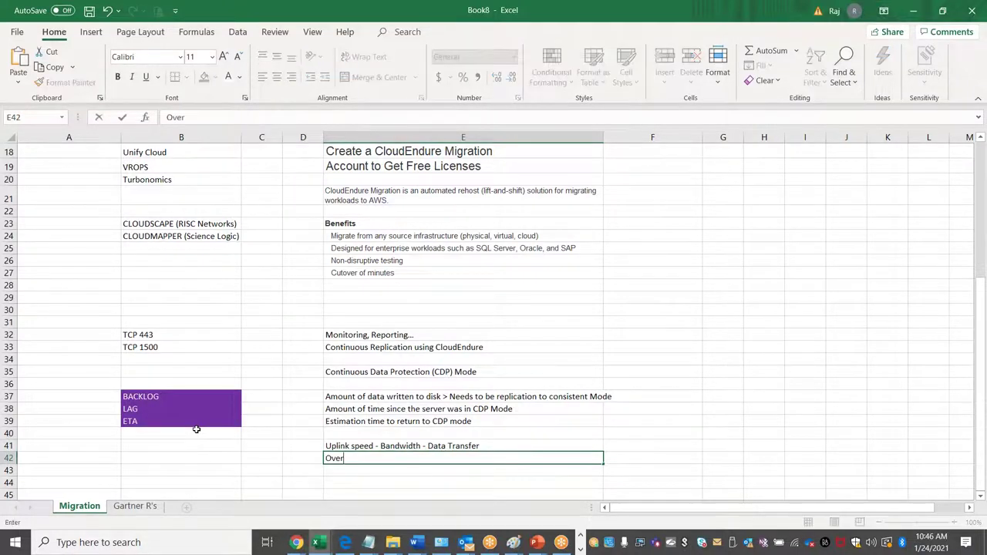
text(all Disk storage / Usage)
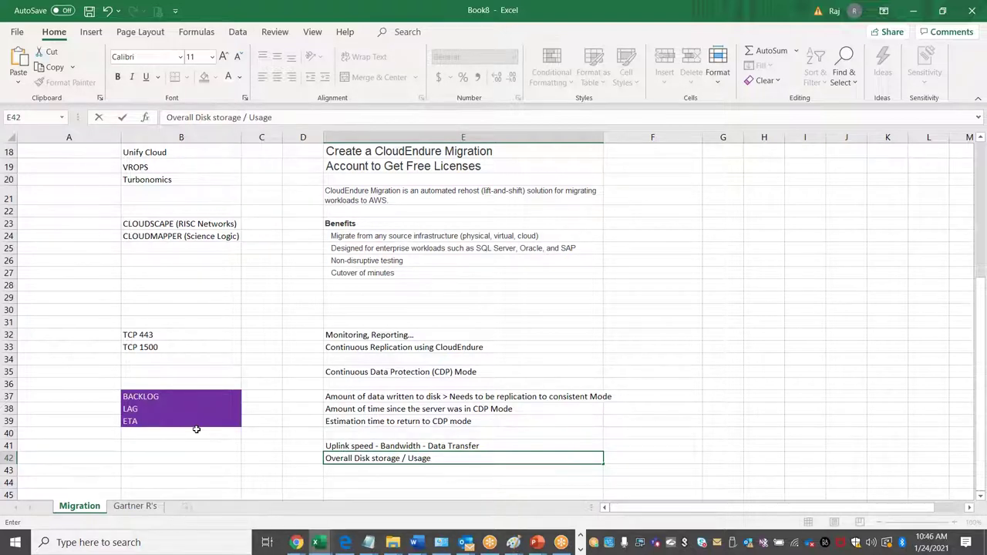
click(366, 481)
text(I/O In)
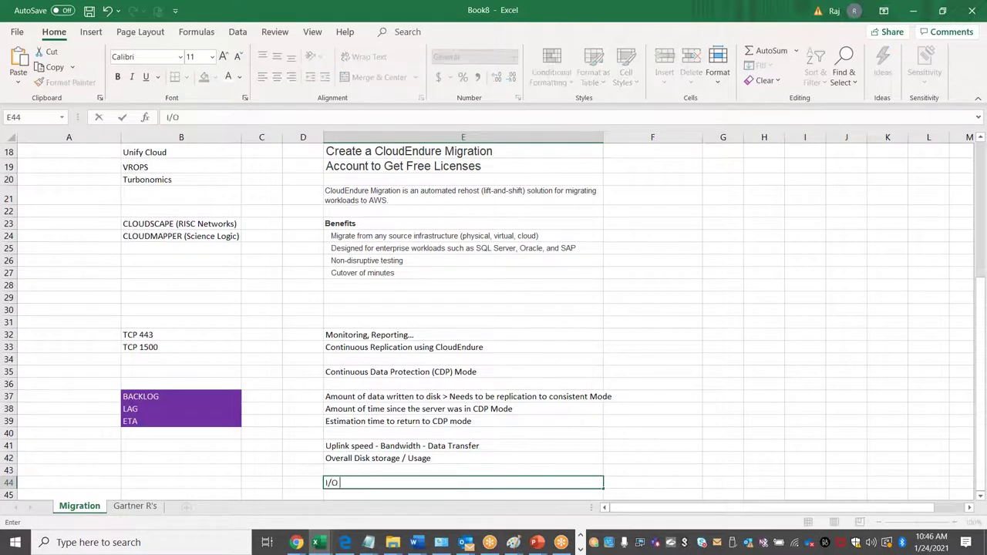
key(BackSpace)
key(BackSpace)
text(sp)
key(BackSpace)
text(peed off th)
key(BackSpace)
key(BackSpace)
key(BackSpace)
key(BackSpace)
key(BackSpace)
text(f the)
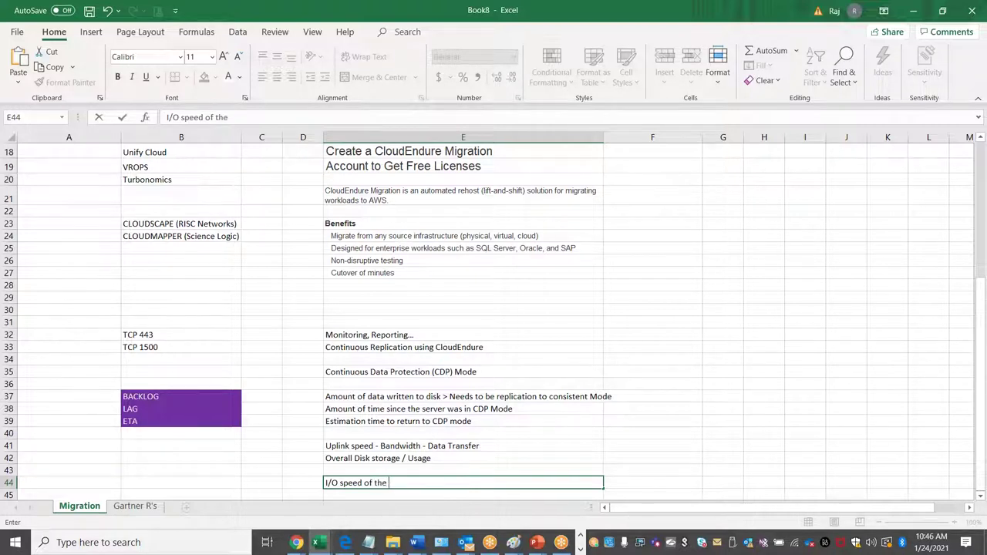
text( sotrage)
key(BackSpace)
key(BackSpace)
key(BackSpace)
key(BackSpace)
key(BackSpace)
key(BackSpace)
text(torage)
Add 'Data changes while we are replicating' in E43.
click(463, 471)
text(Data change)
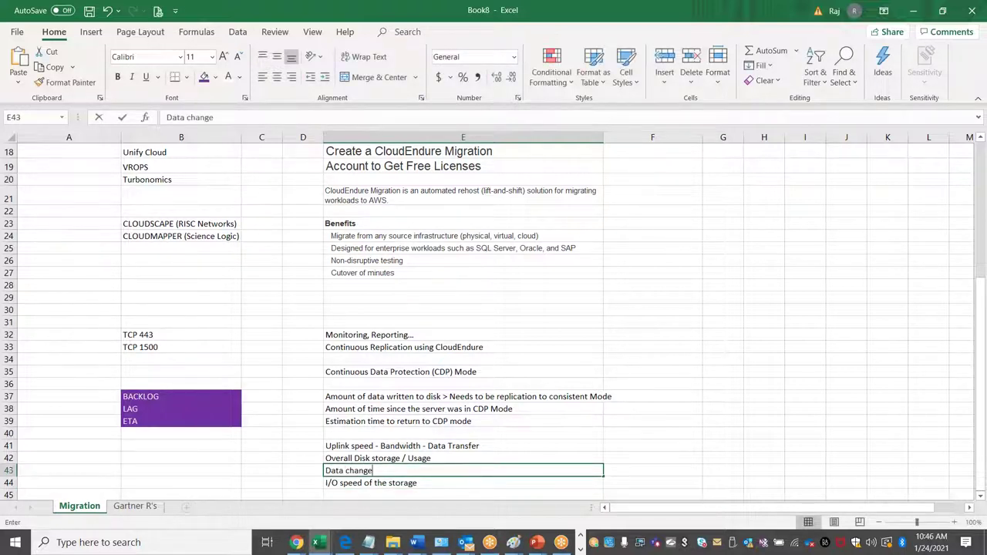
text(s while we )
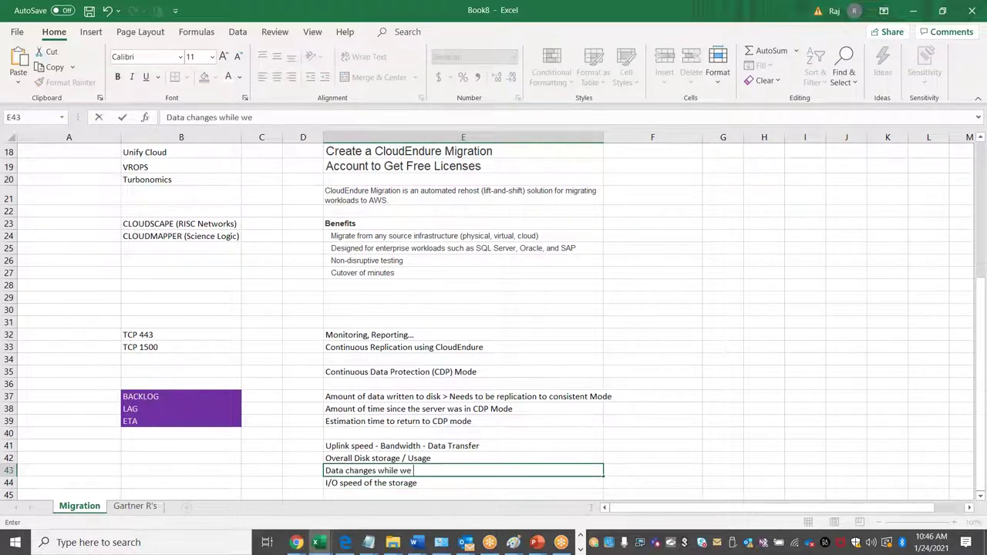
text(are replication)
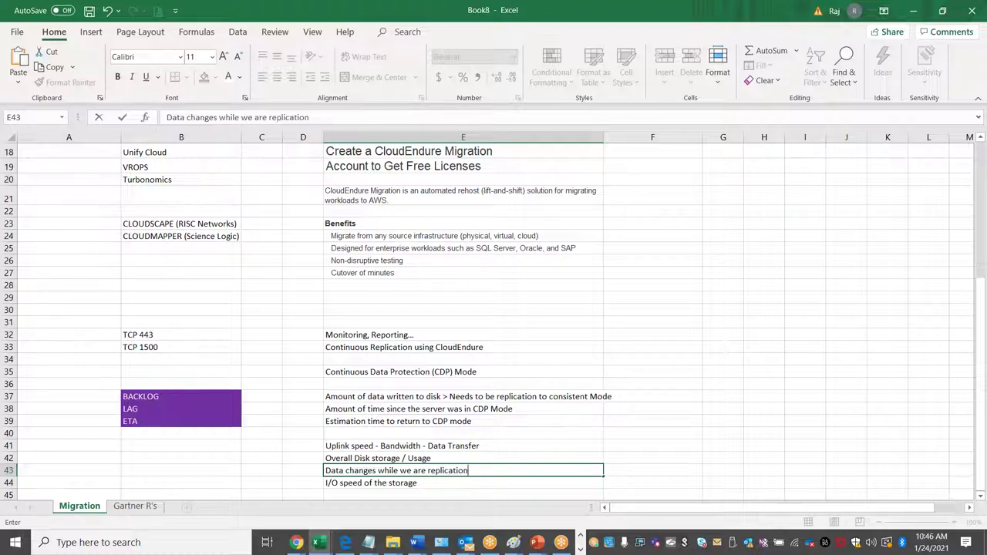
key(BackSpace)
key(BackSpace)
key(BackSpace)
text(ing)
click(487, 442)
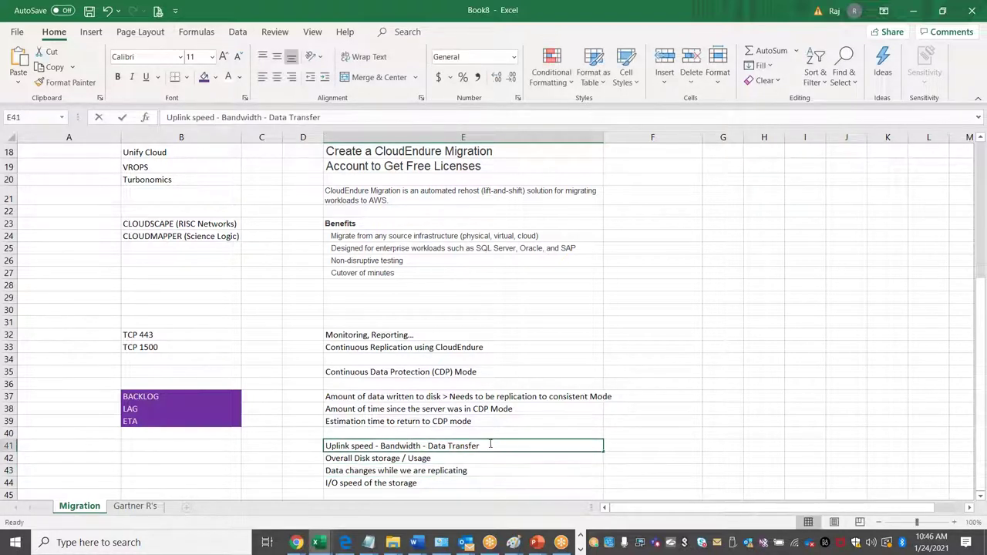
Put 'iperf3' in G41 beside the uplink speed note.
double_click(492, 446)
drag(491, 445, 282, 434)
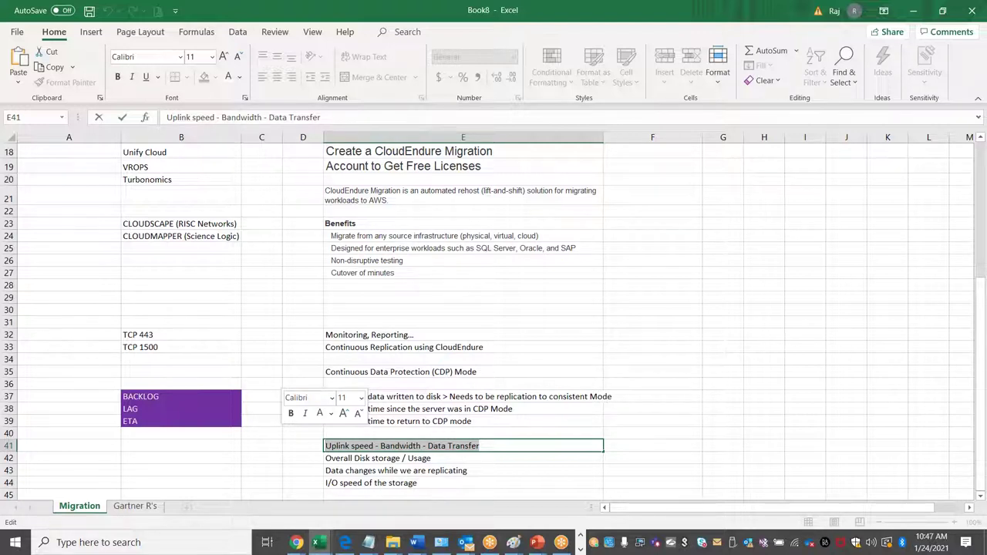
click(715, 448)
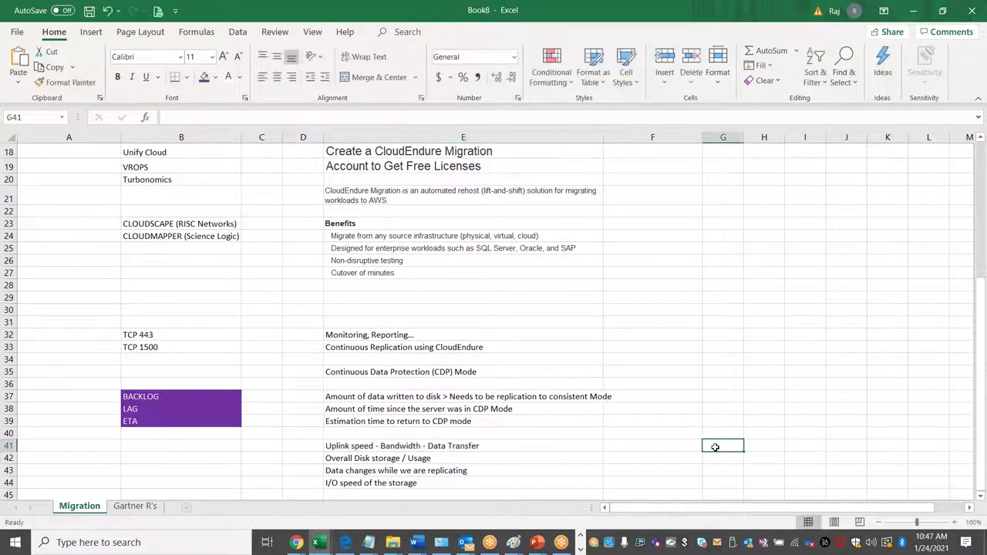
text(iperf3)
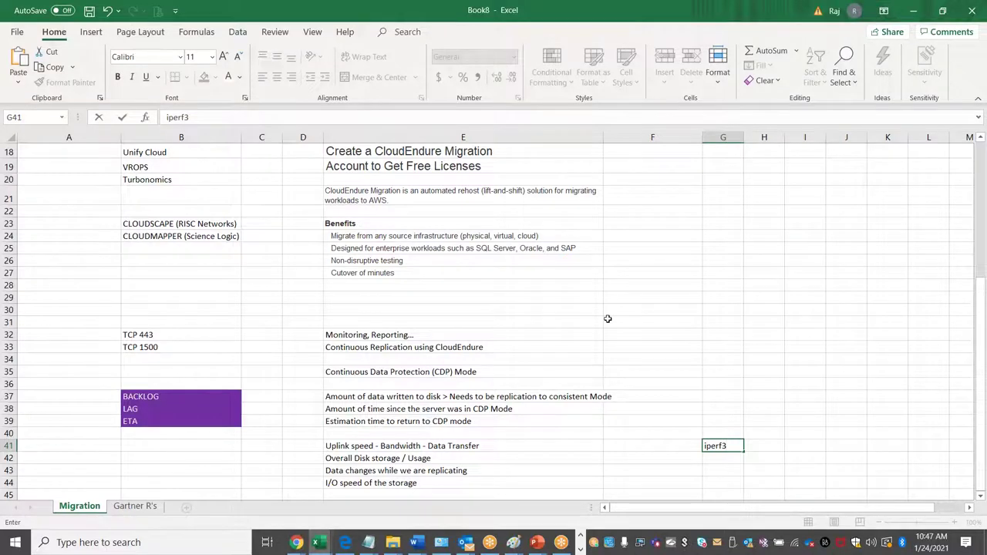
key(alt+Tab)
key(alt+Tab)
key(alt+Tab)
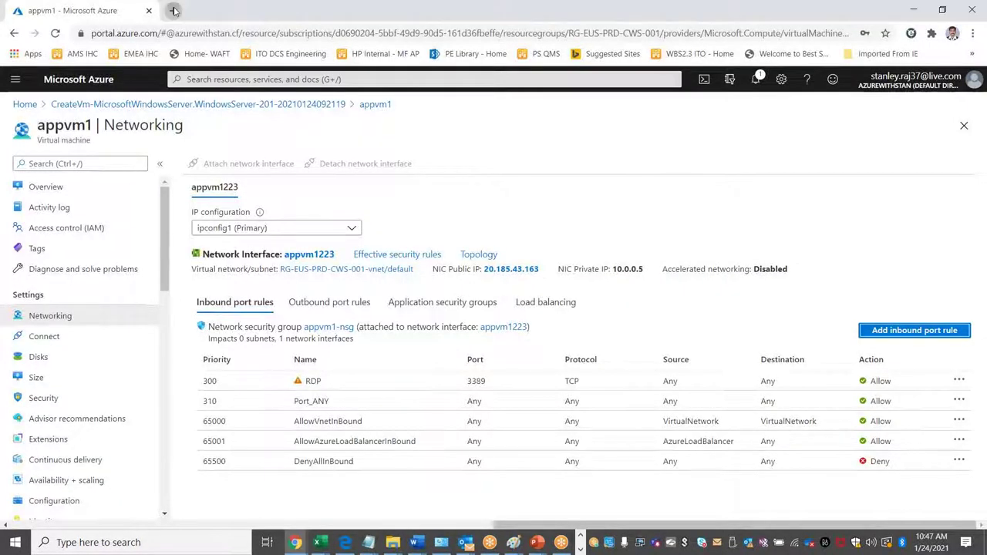
Search Google for iperf3 in a new tab, then close it and return to the remote session.
click(165, 10)
text(i)
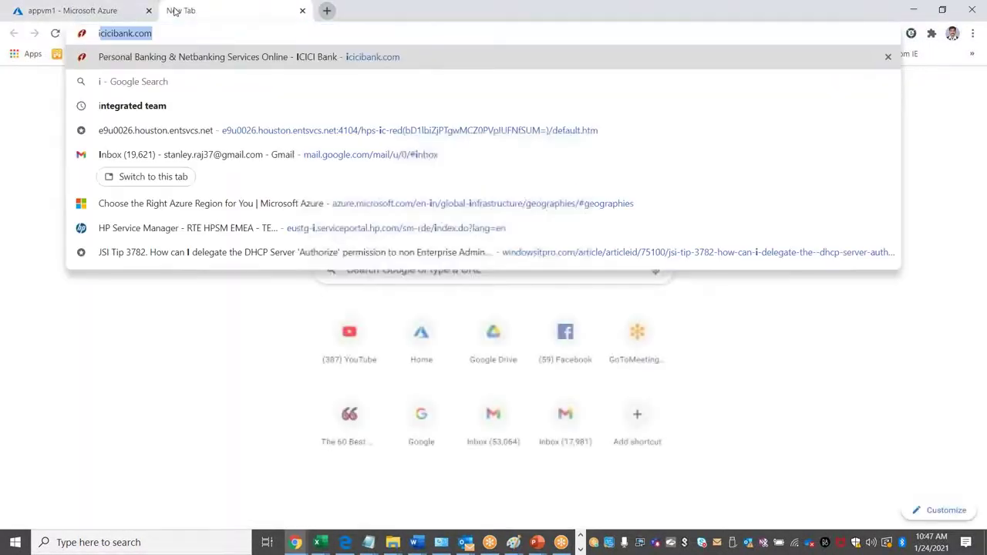
text(perf3)
key(Return)
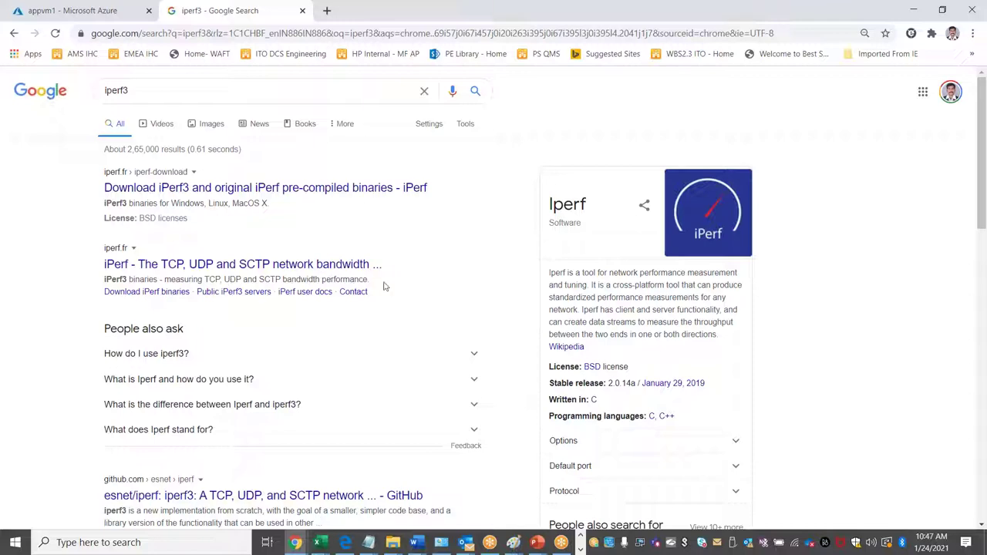
click(302, 10)
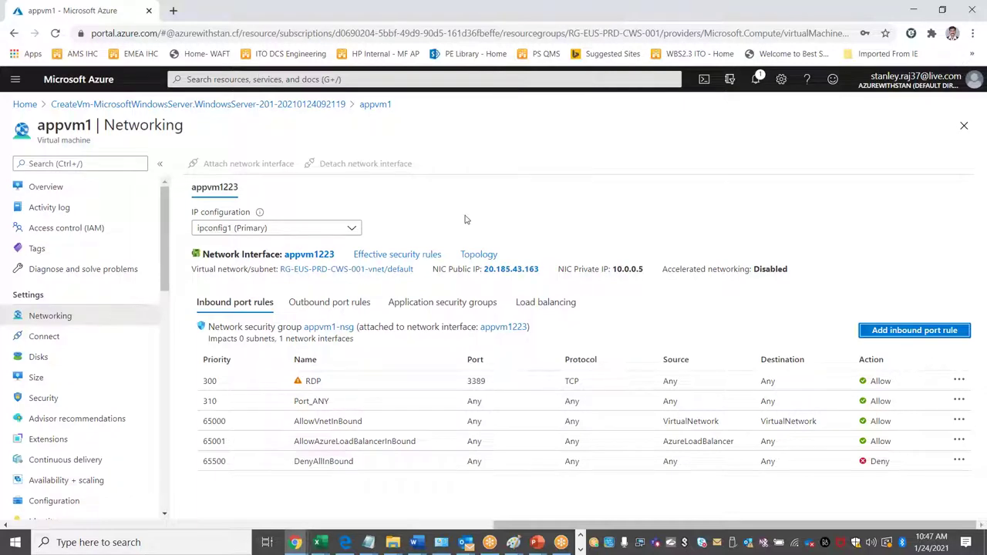
key(alt+Tab)
key(alt+Tab)
key(alt+Tab)
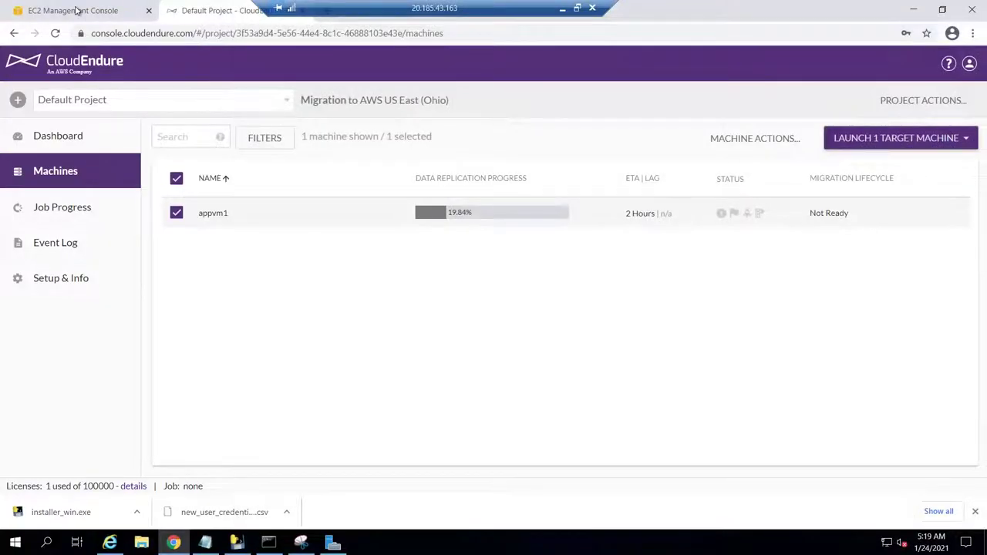
Go to the EC2 console's Ohio instances and start the Launch Instance wizard.
click(77, 10)
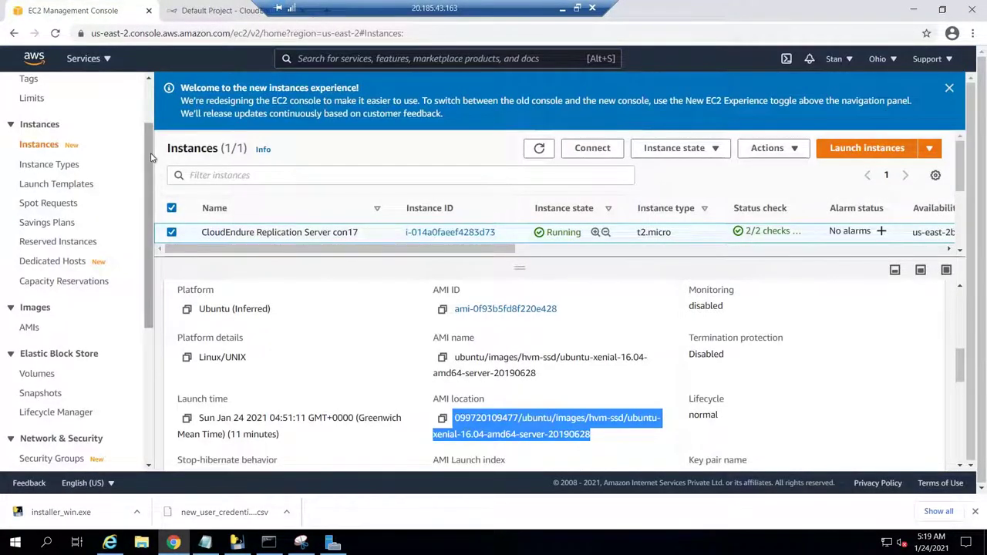
drag(151, 158, 152, 118)
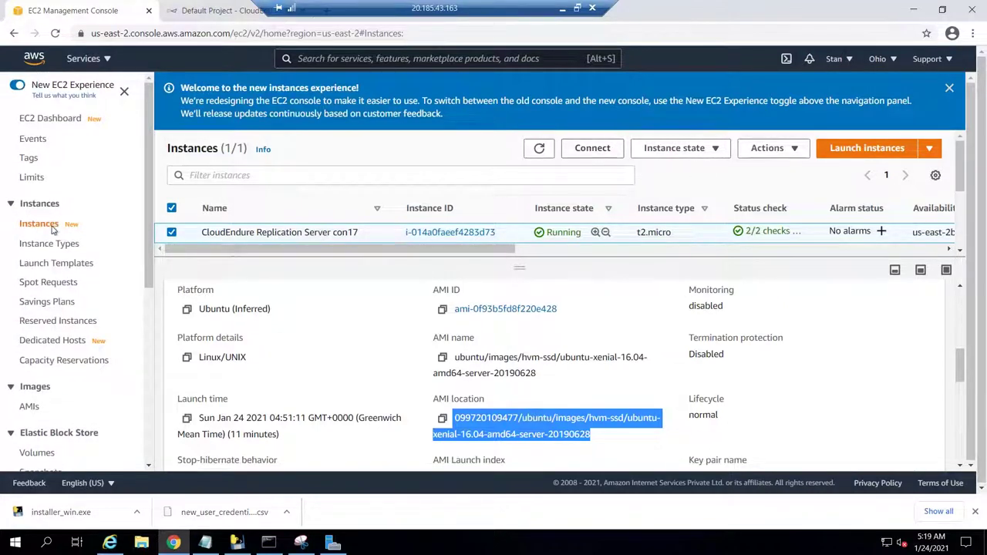
click(854, 151)
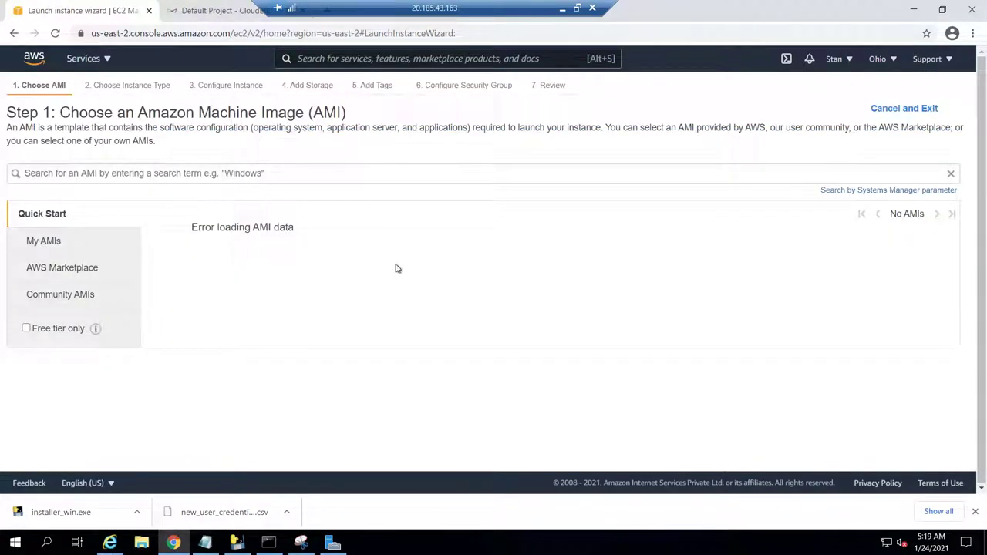
Search AMIs for CE-SSL-Speedtest, view the single CE-ssl-speedtest community result, then minimize the session.
click(117, 176)
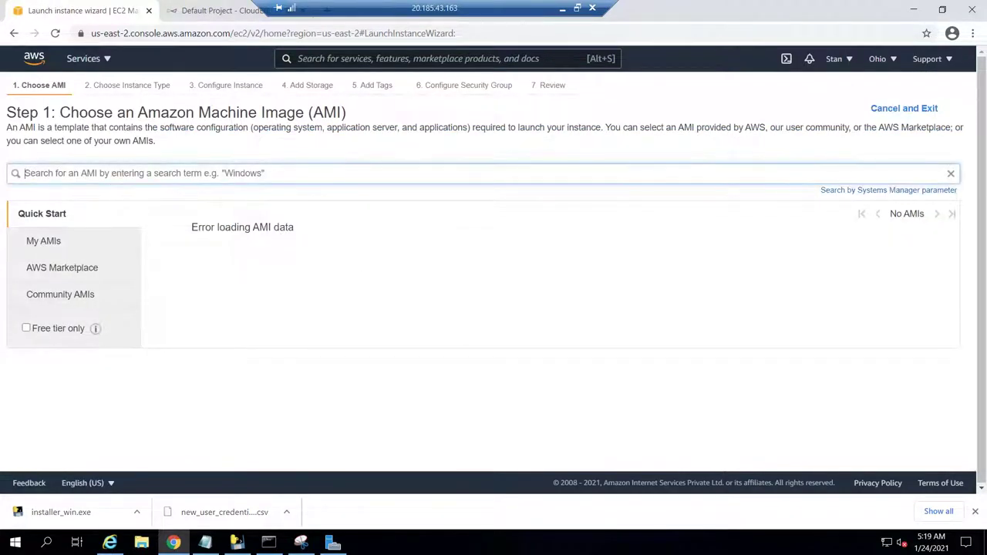
text(CE-SSL)
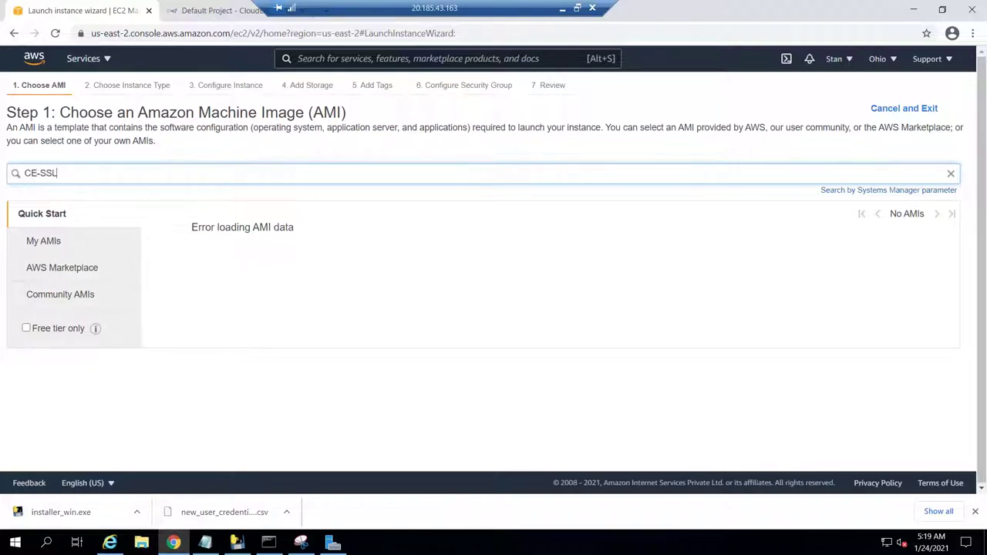
text(-Speedte)
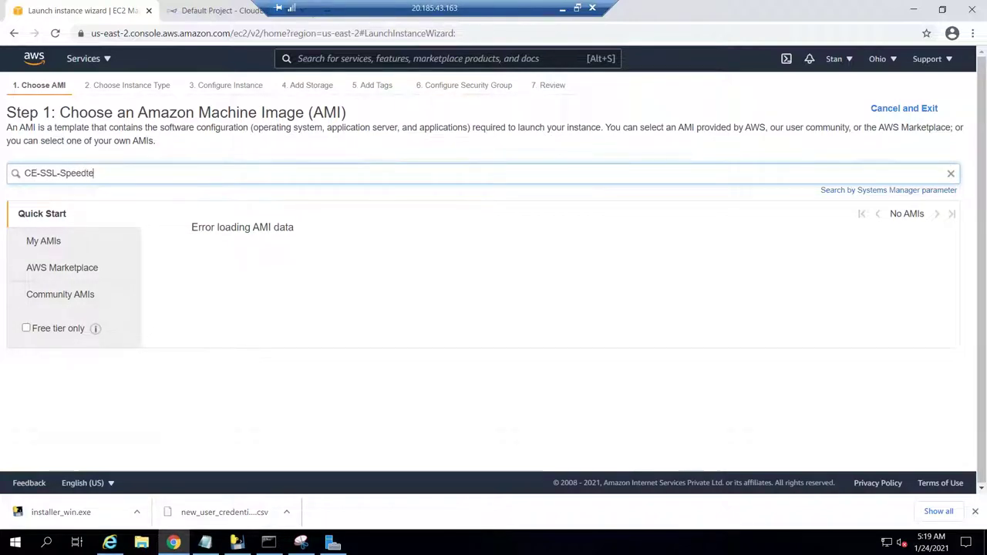
text(st)
key(Return)
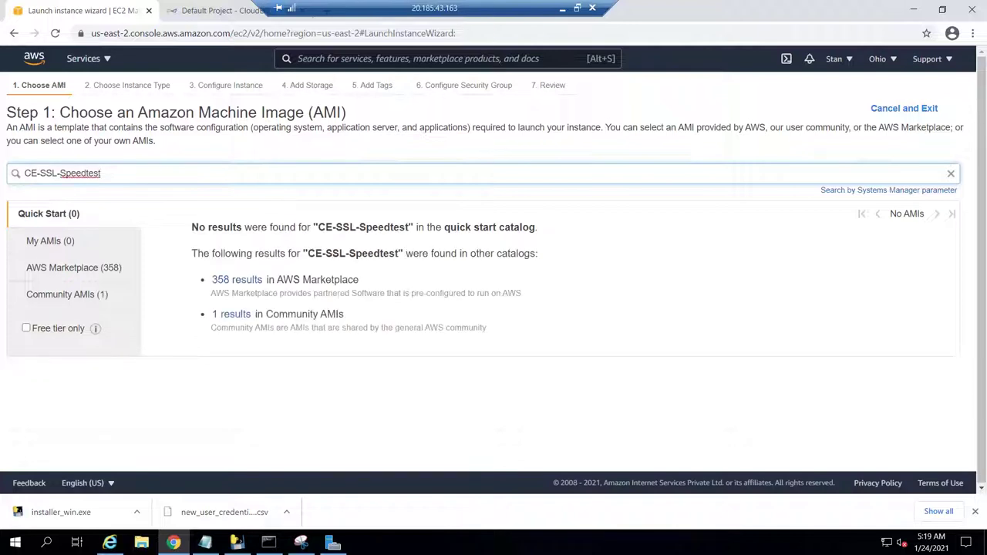
click(234, 315)
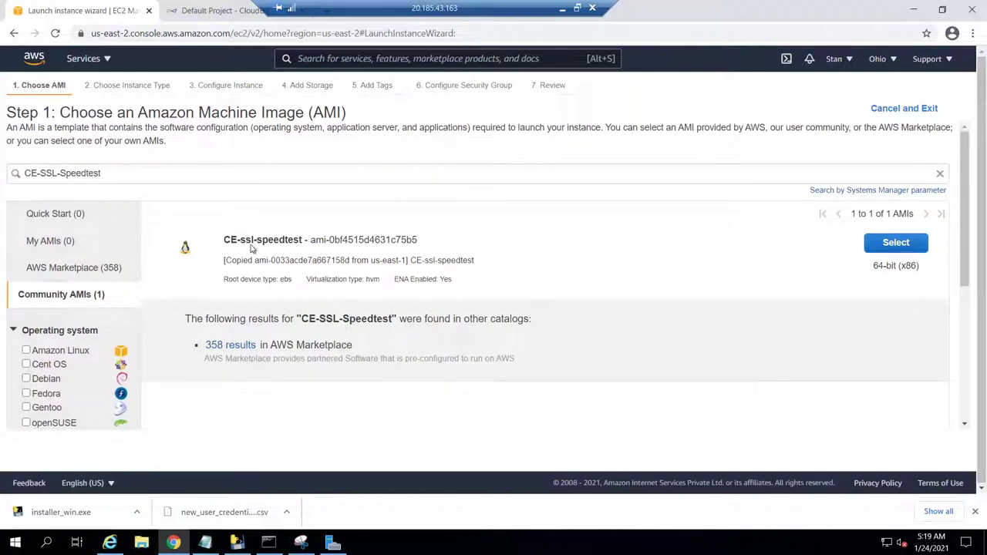
drag(223, 241, 315, 243)
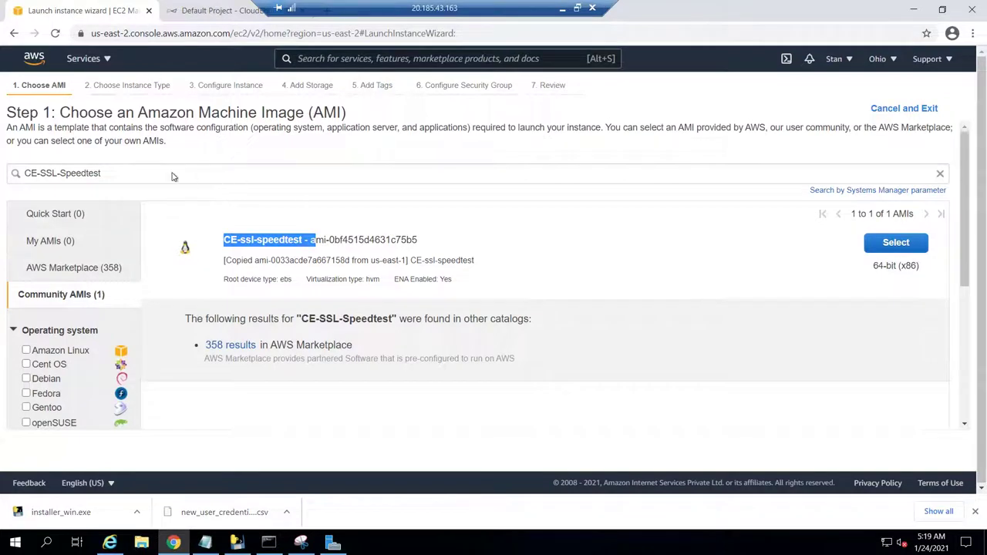
click(70, 216)
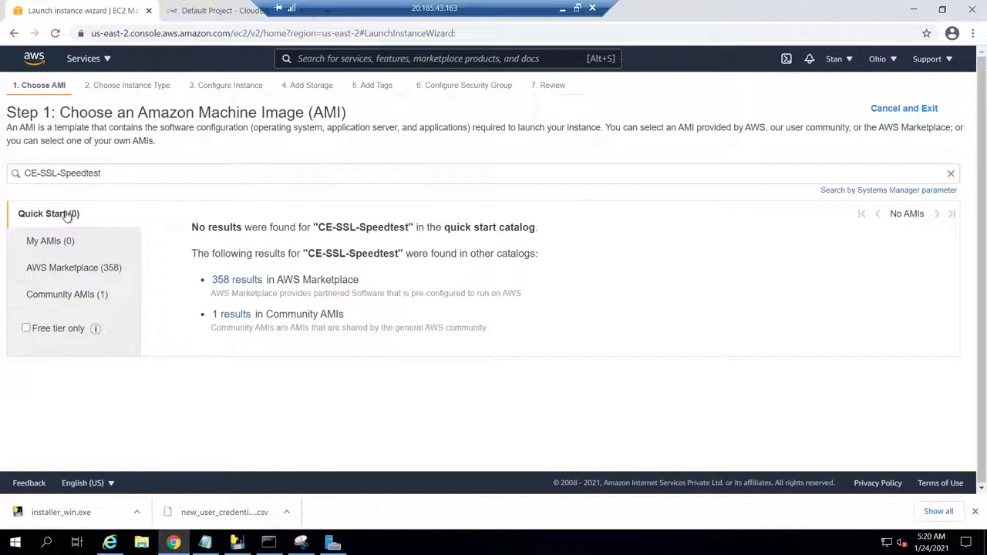
click(563, 11)
Enter 'CE-SSL AWS VM AMI' in G42 beneath iperf3 in the Migration sheet.
key(alt+Tab)
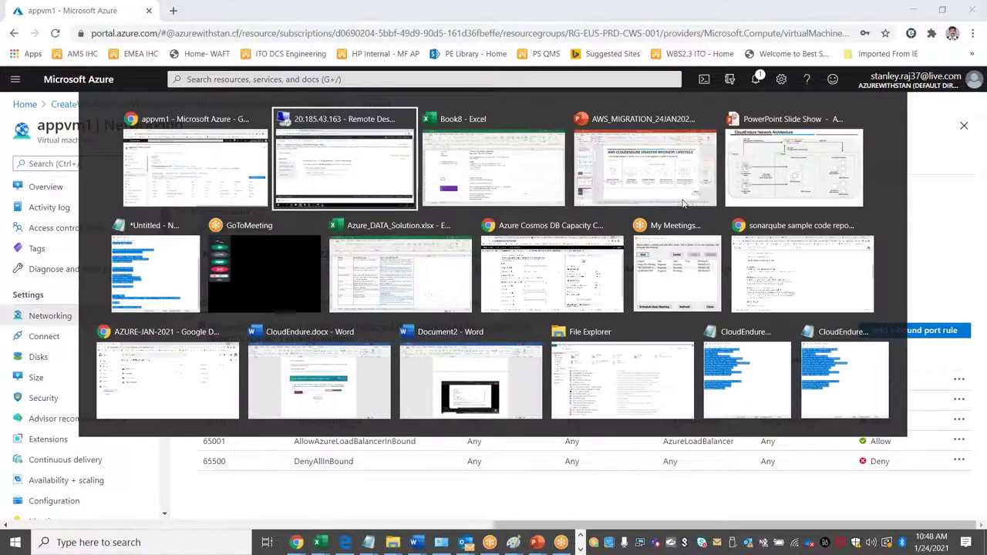
key(alt+Tab)
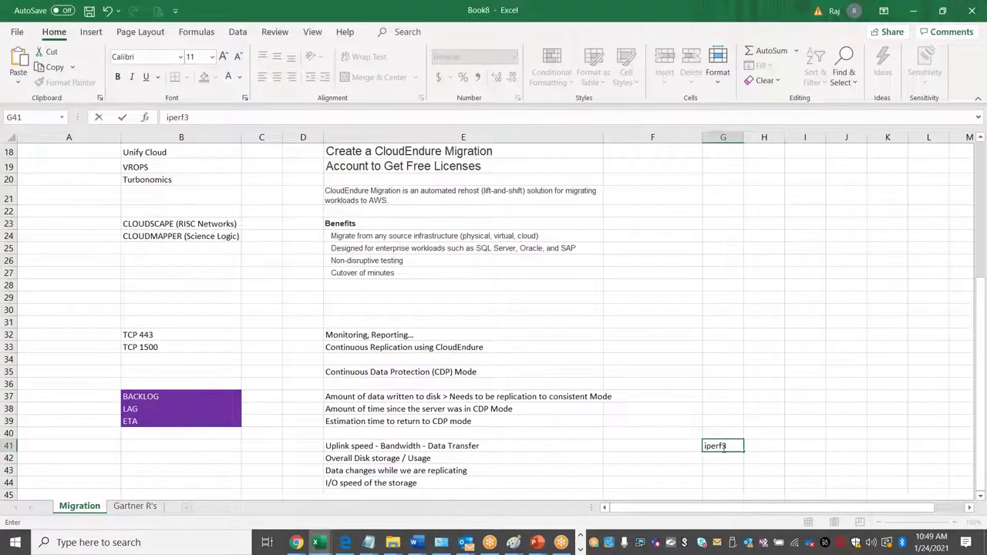
click(719, 459)
text(CE)
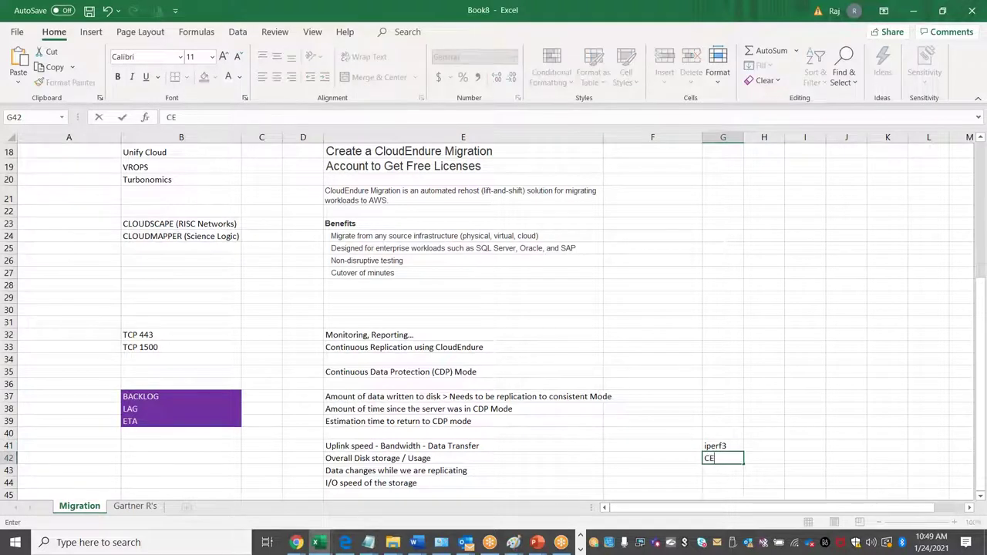
text(-SSL AWS VM AMI)
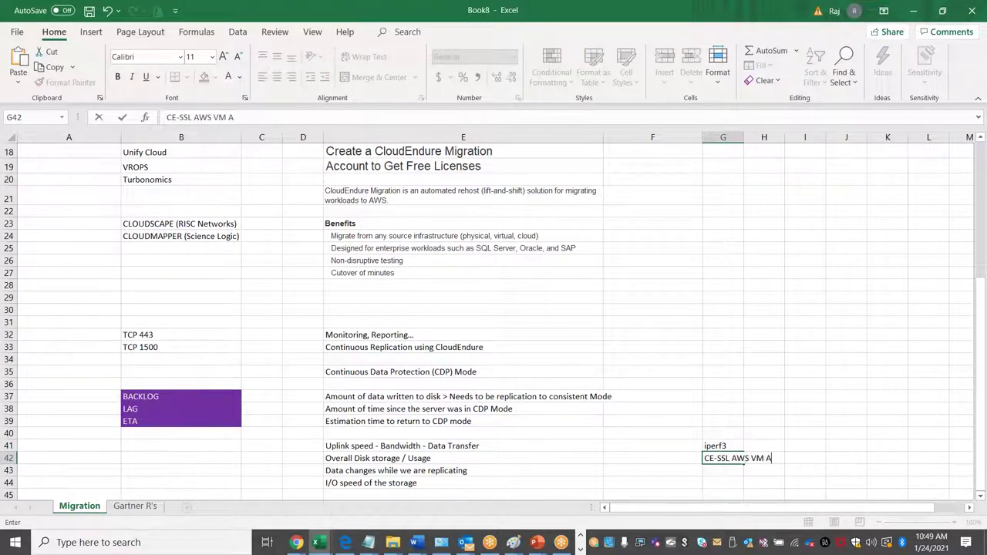
click(723, 409)
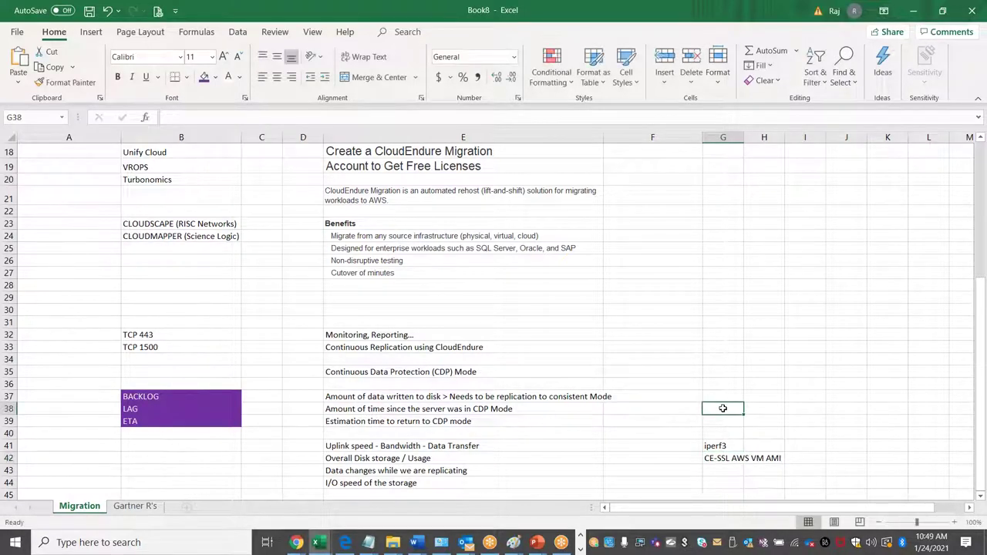
click(247, 486)
key(Down)
key(Down)
key(Down)
key(Down)
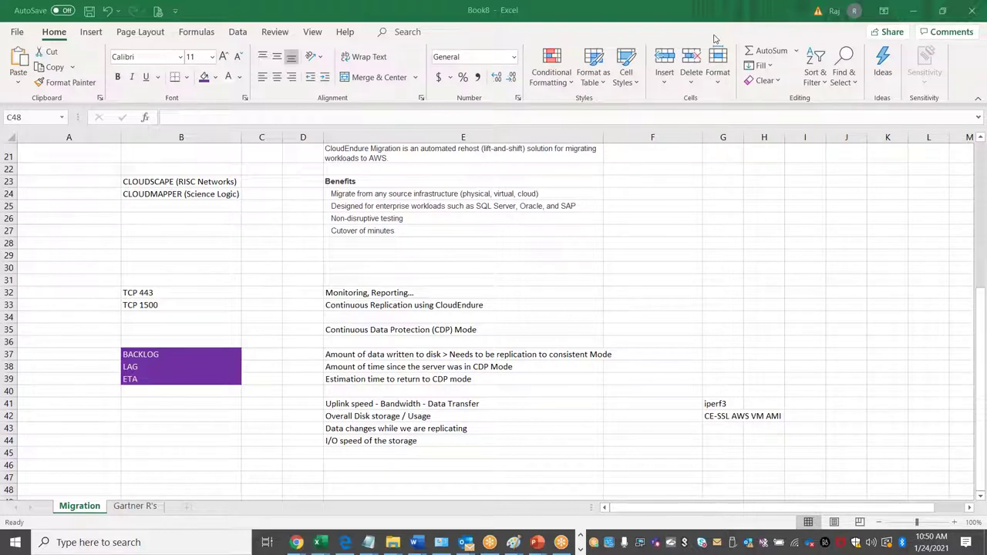
Add a new worksheet named 'General Migration Issues'.
click(254, 485)
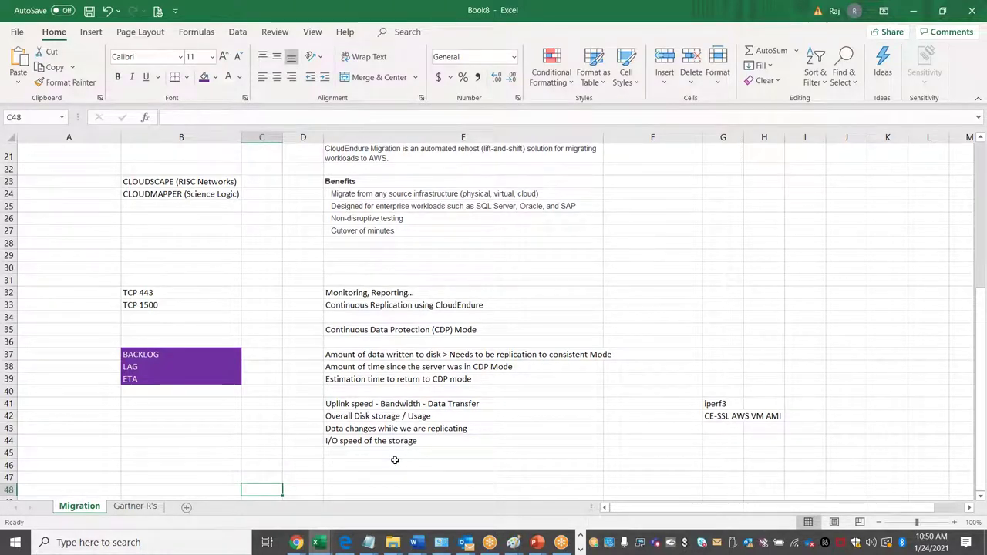
click(212, 508)
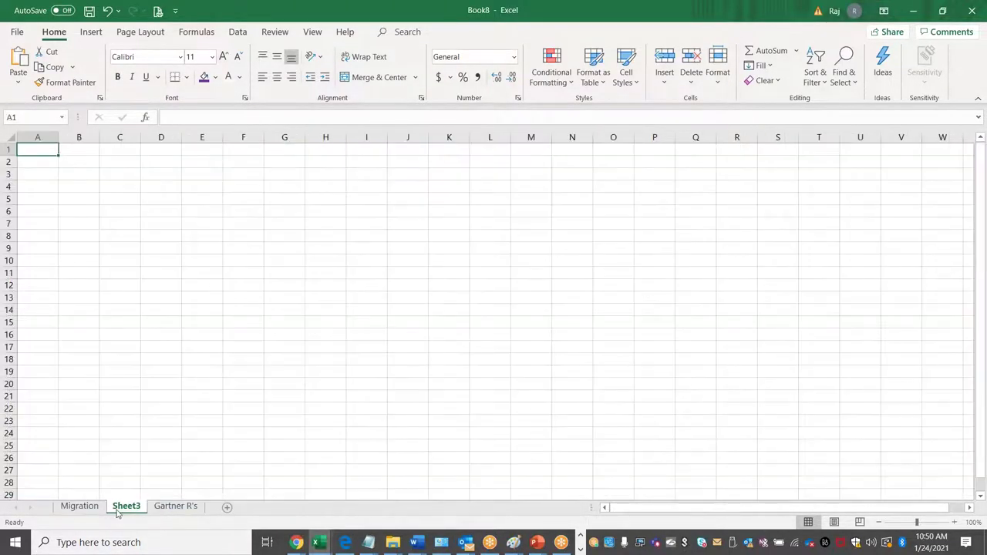
double_click(126, 506)
text(General Mi)
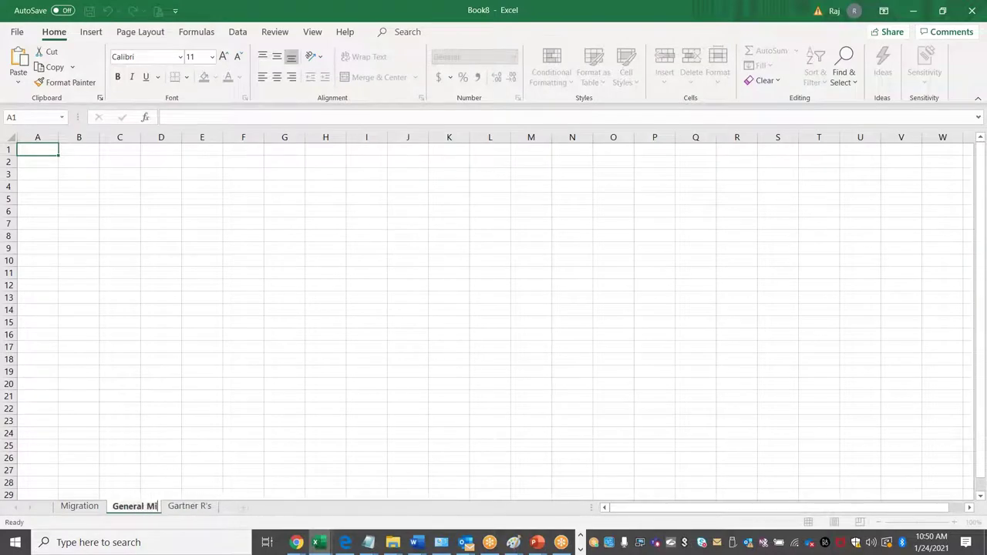
text(gration use cases iss)
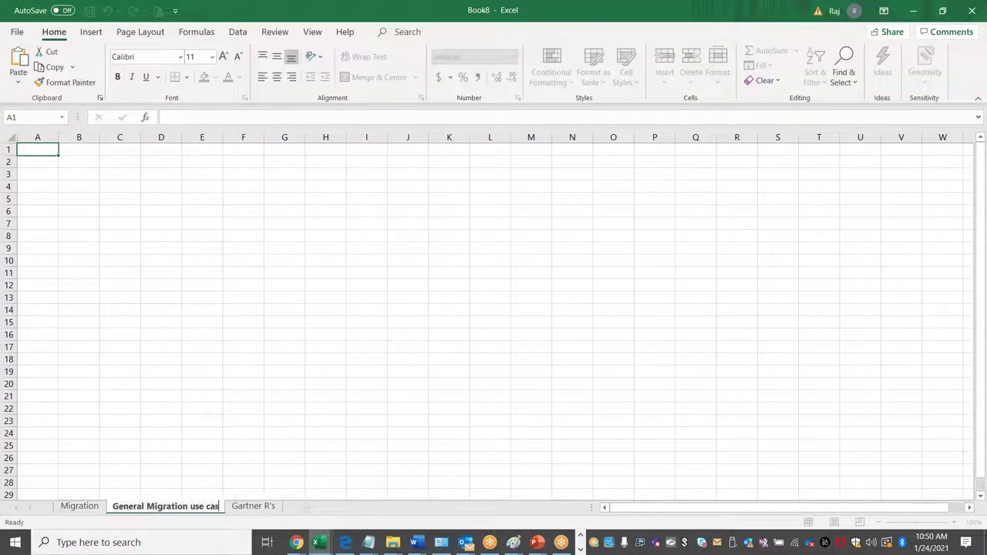
key(BackSpace)
key(BackSpace)
key(BackSpace)
key(BackSpace)
key(BackSpace)
key(BackSpace)
key(BackSpace)
key(BackSpace)
key(BackSpace)
key(BackSpace)
key(BackSpace)
key(BackSpace)
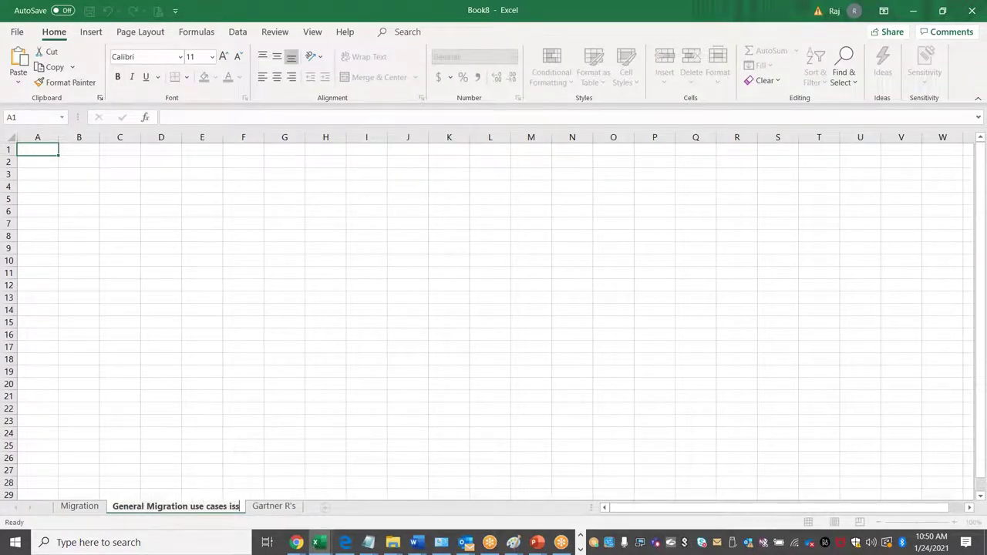
key(BackSpace)
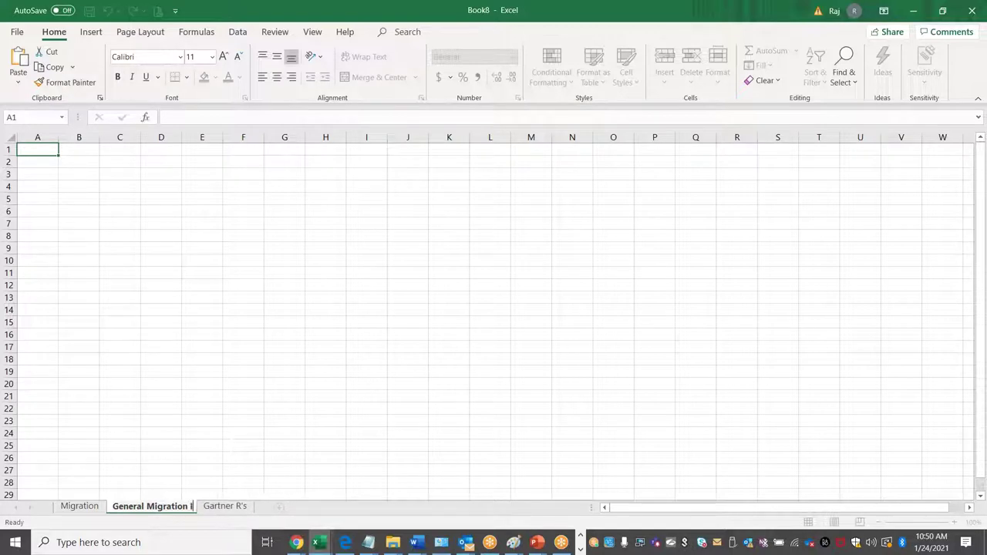
text(Issues)
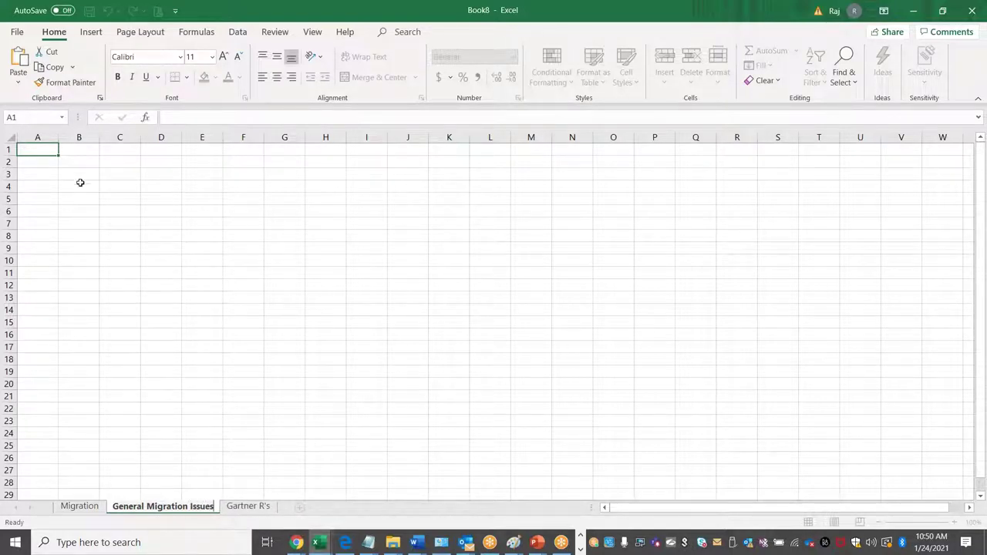
click(80, 164)
Fill row 2 with Virus Scanner issues, fsutil, create a dummy file, 1 GB, To check throughput.
text(Virus )
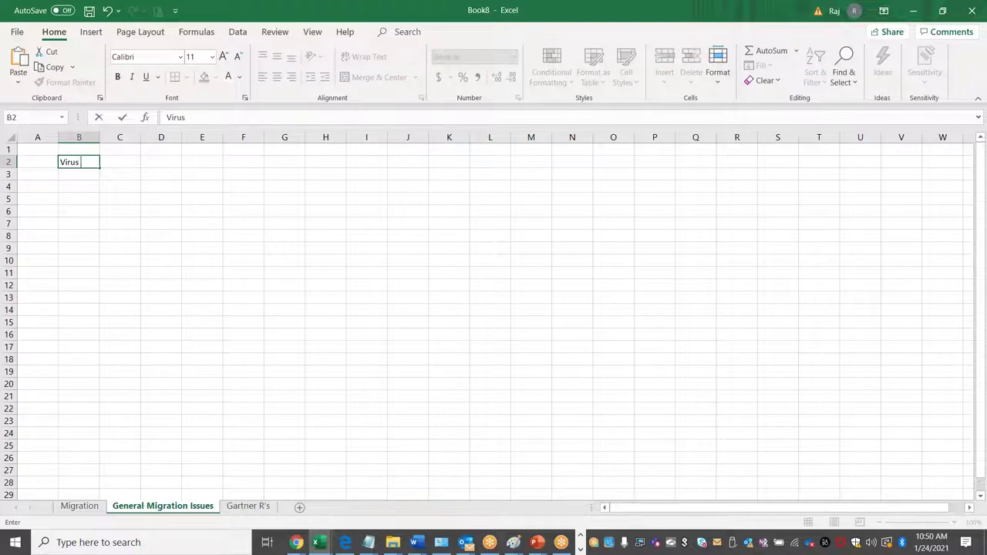
text(Scanner issues)
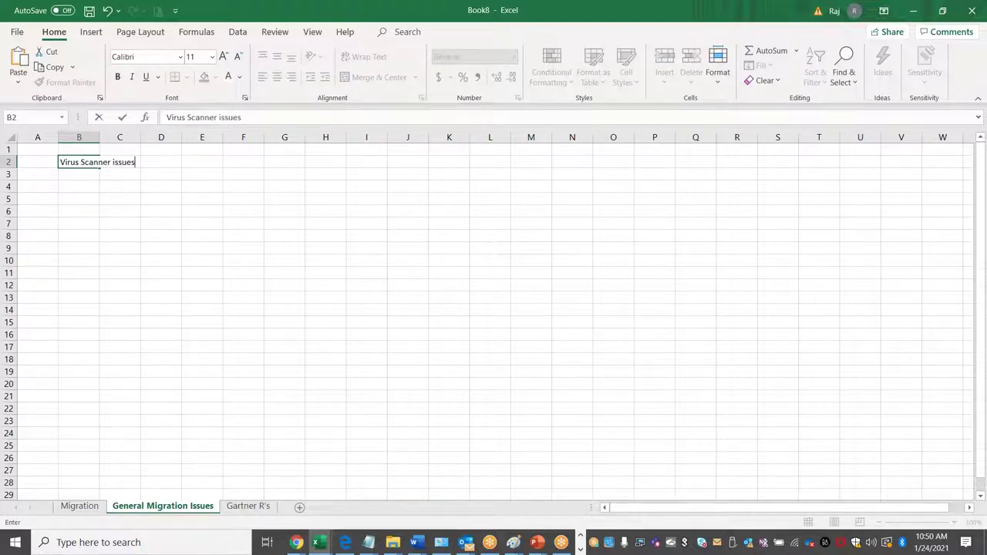
key(Tab)
key(Tab)
key(Tab)
text(fsutil)
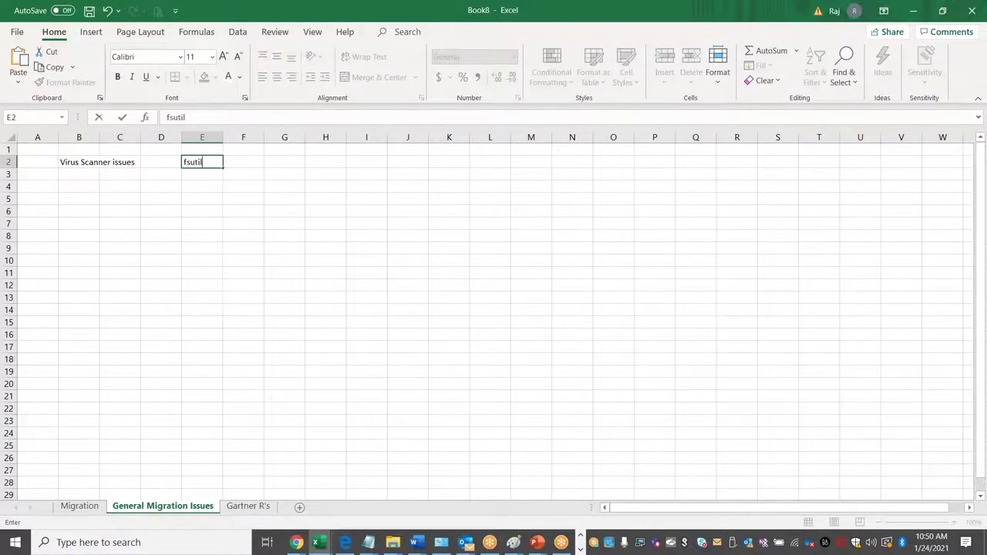
key(Tab)
text(c)
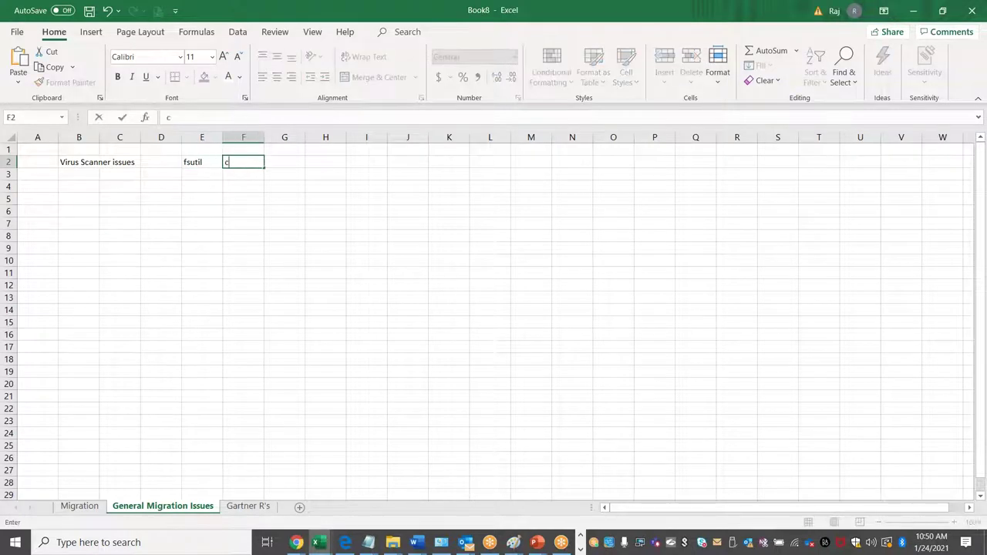
text(reate a dummy file)
key(ctrl+Return)
click(366, 162)
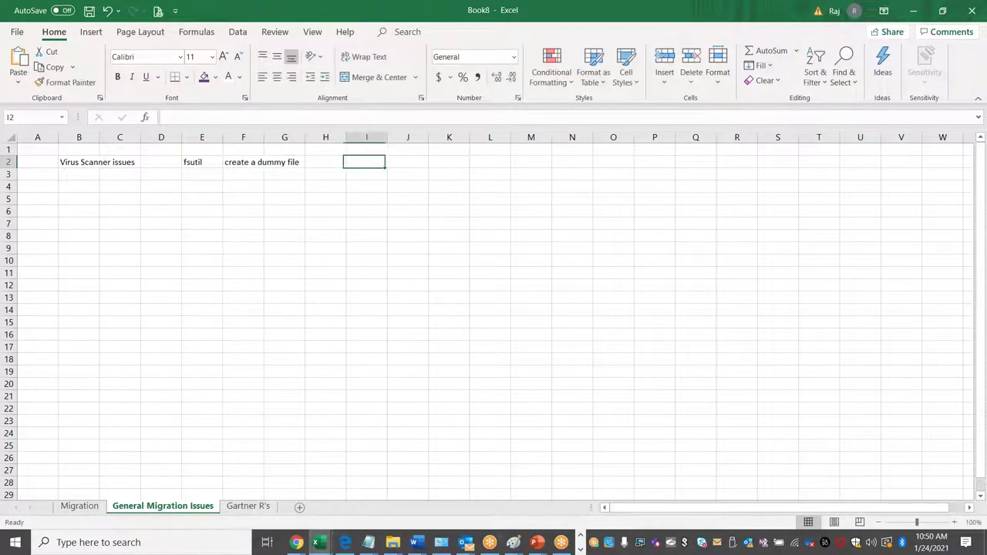
text(1 GB)
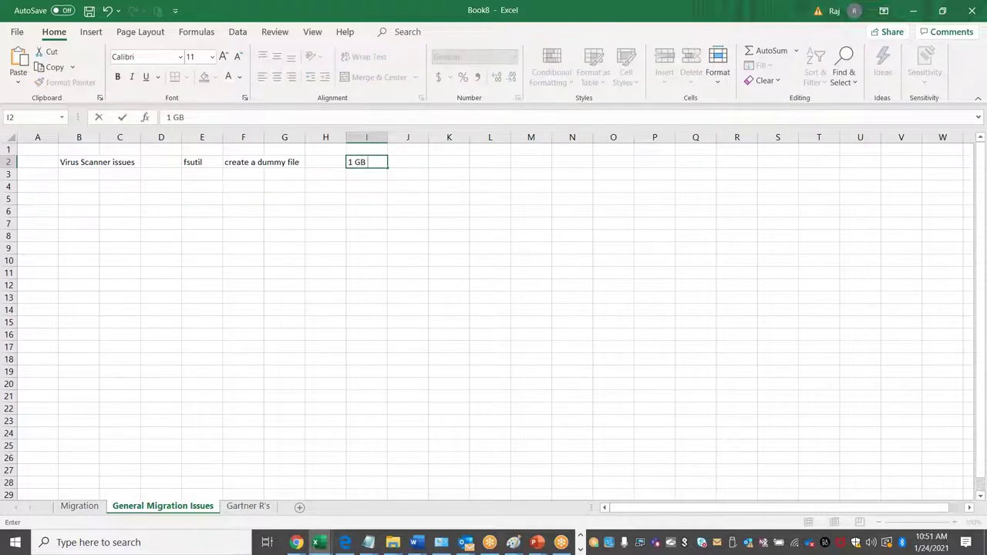
key(Tab)
text(To check)
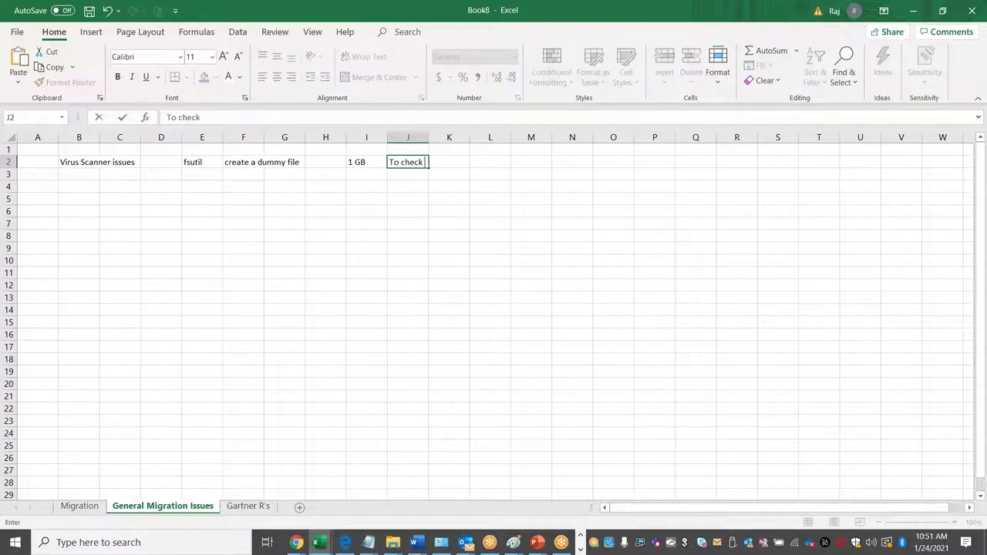
text( throughput)
click(78, 174)
Autofit columns B, F and J and widen column A to fit the entries.
double_click(99, 138)
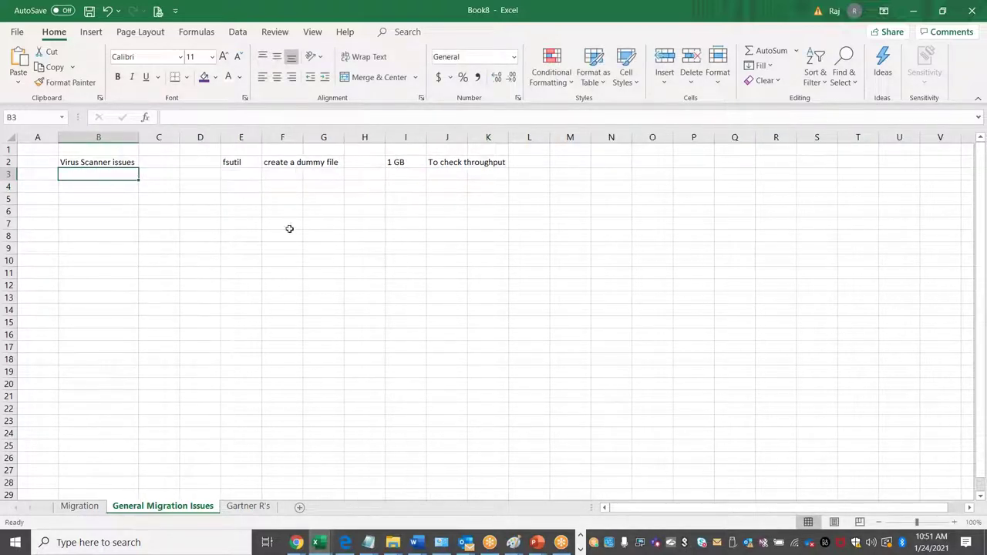
double_click(467, 137)
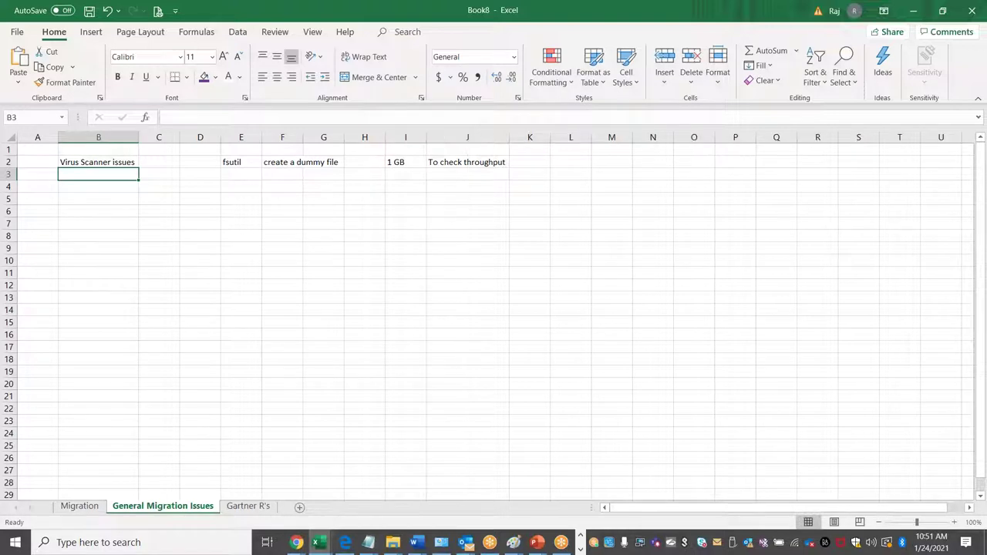
double_click(302, 137)
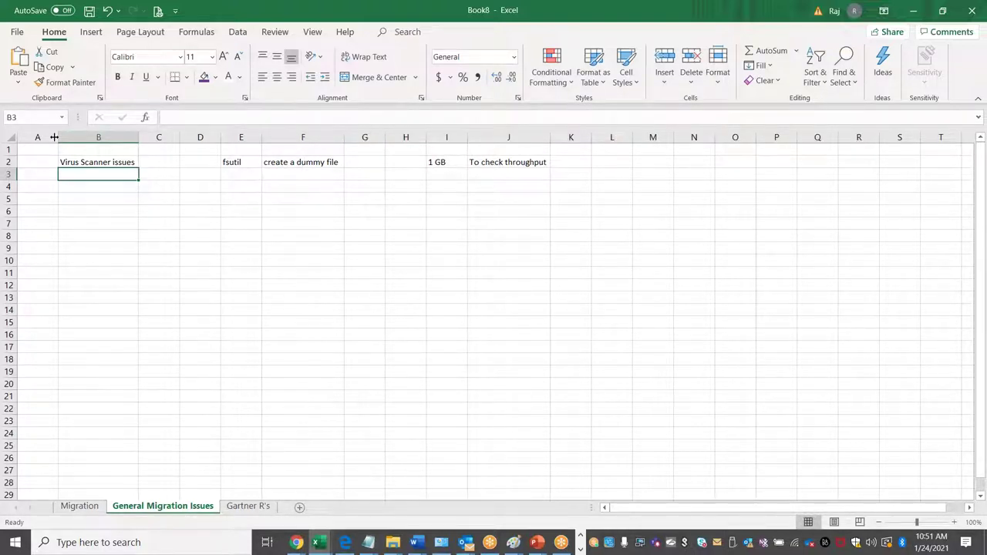
drag(58, 137, 120, 137)
click(311, 162)
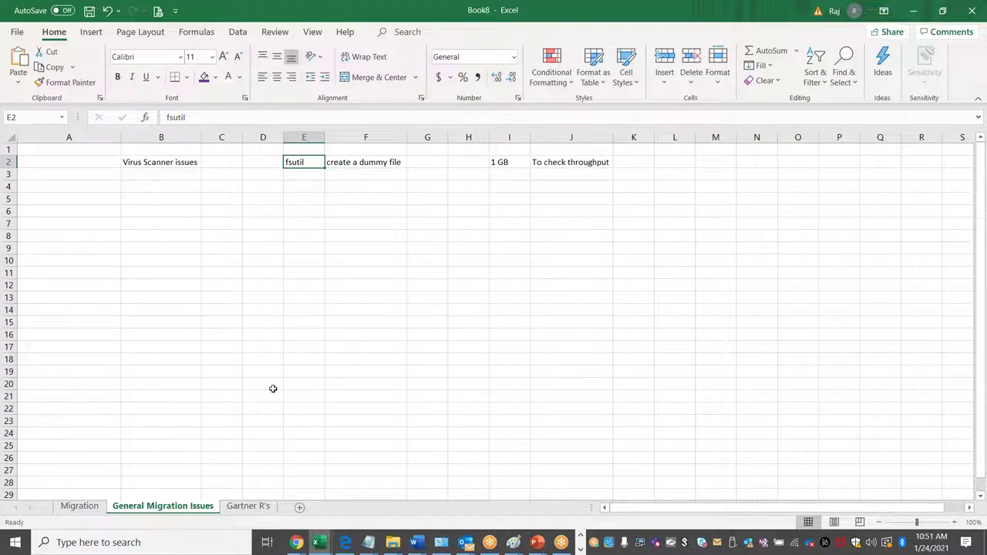
Enter 'Firewall Rules Created' and 'Replication server status' in E47:E48 of the Migration sheet.
click(93, 512)
click(357, 475)
text(Fi)
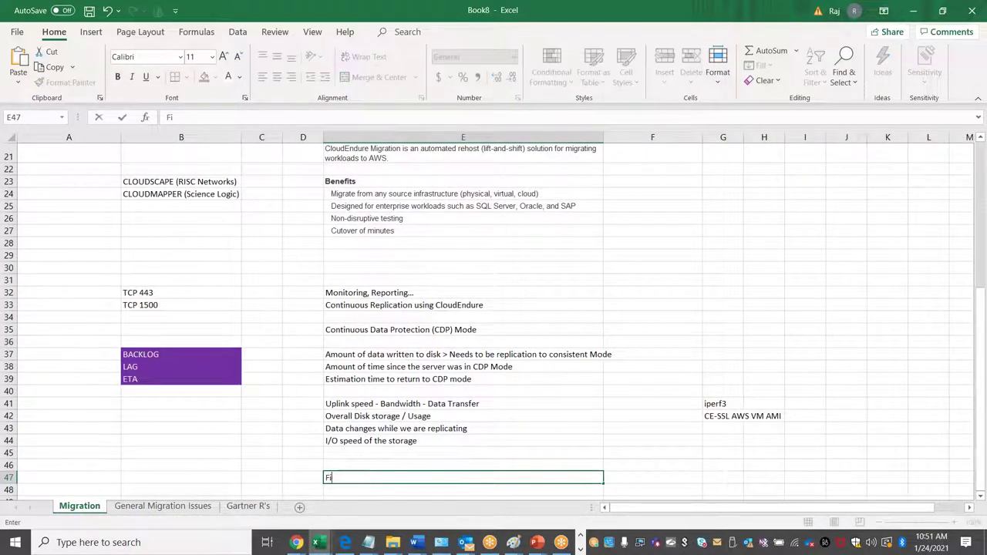
text(rewall Rules Created)
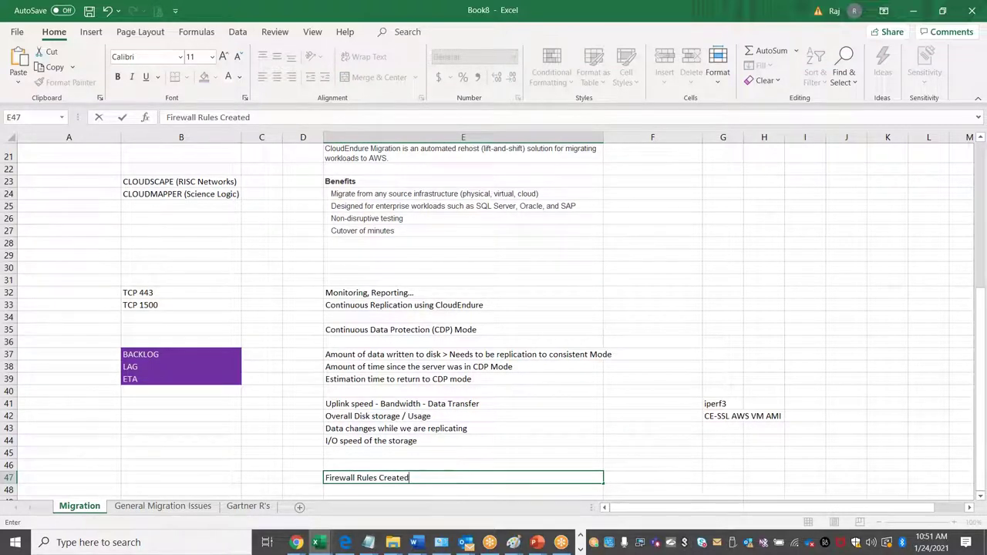
key(Return)
text(Replic)
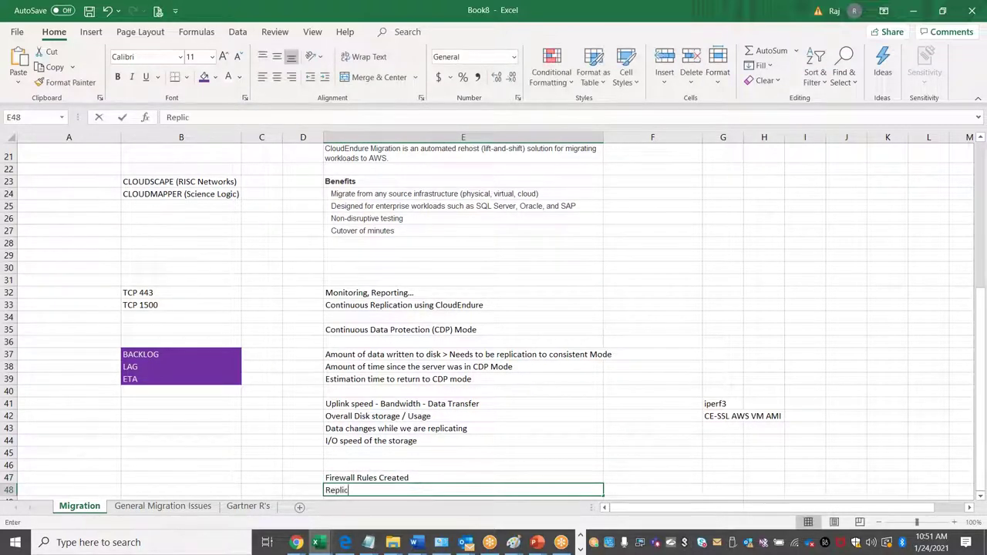
text(ation server stat)
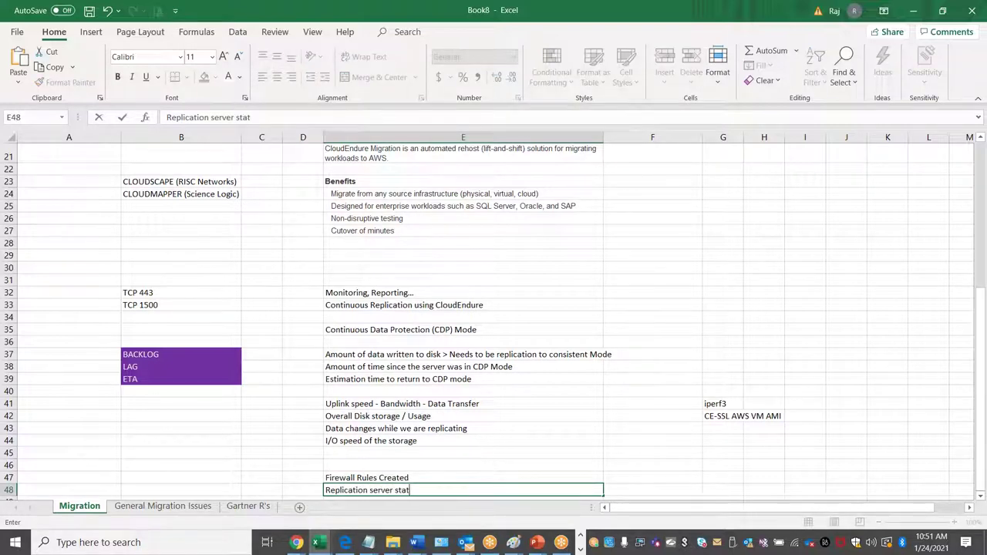
text(us)
key(Return)
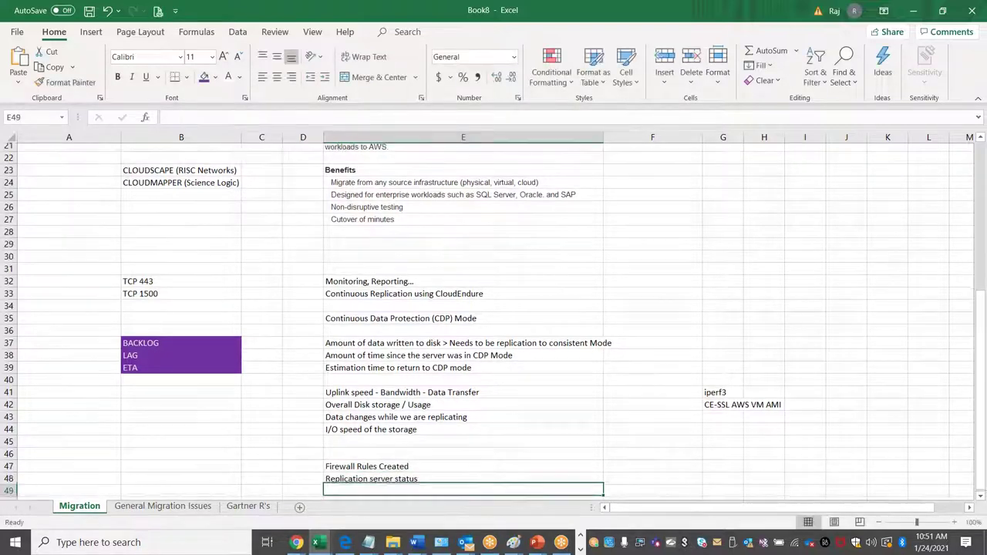
Add 'Replication server boot status' and 'Authentication > Issues' in E49:E50.
text(Replication server)
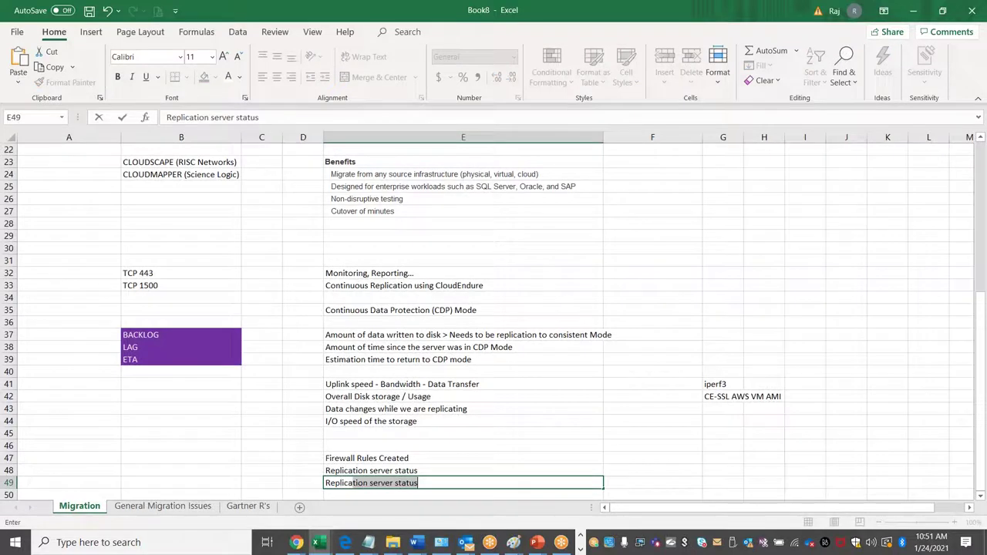
text( st)
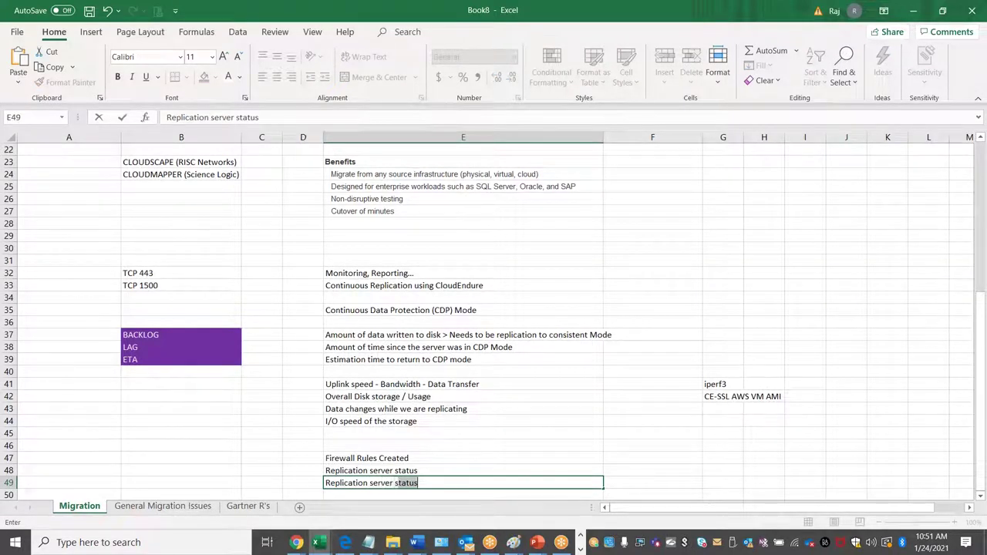
key(BackSpace)
key(BackSpace)
key(BackSpace)
text(boot status)
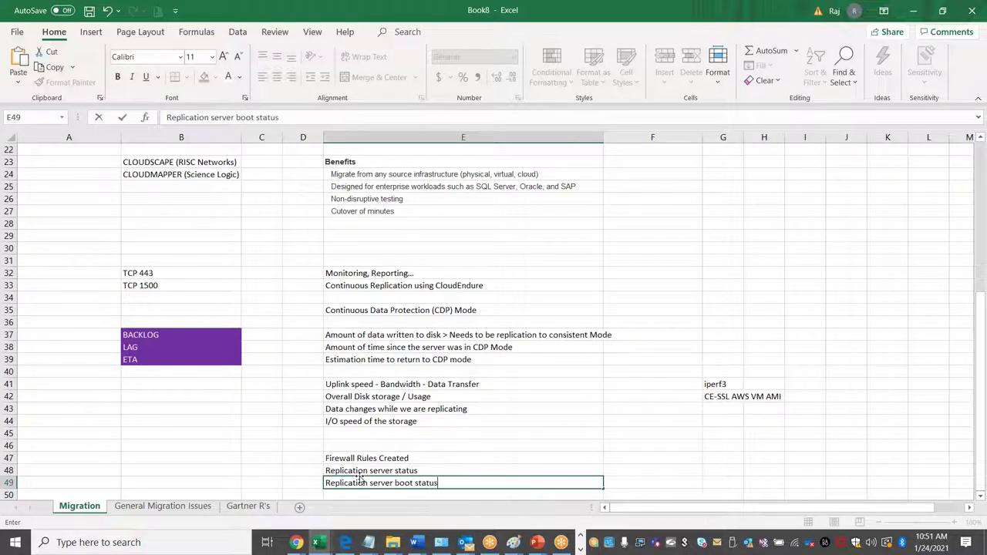
key(Return)
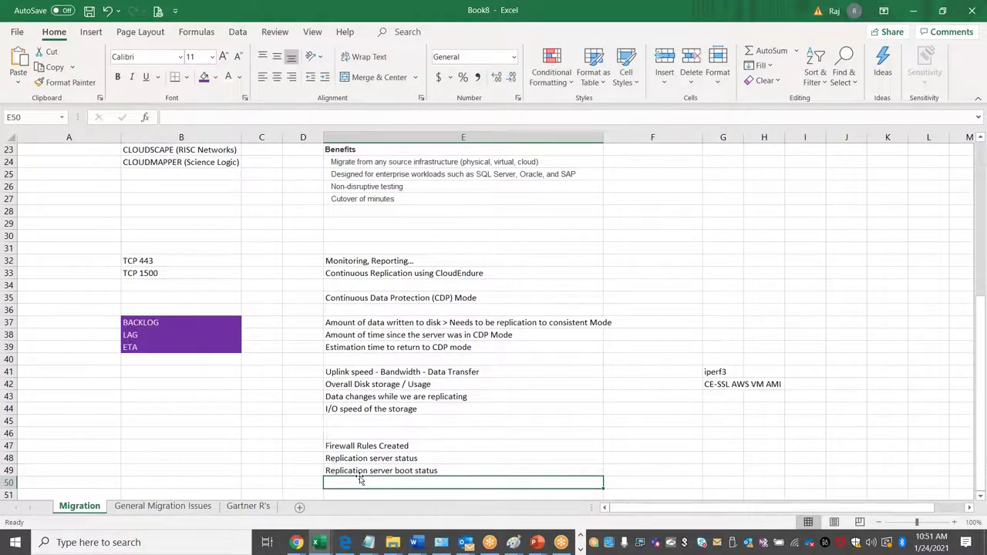
text(Authenticati)
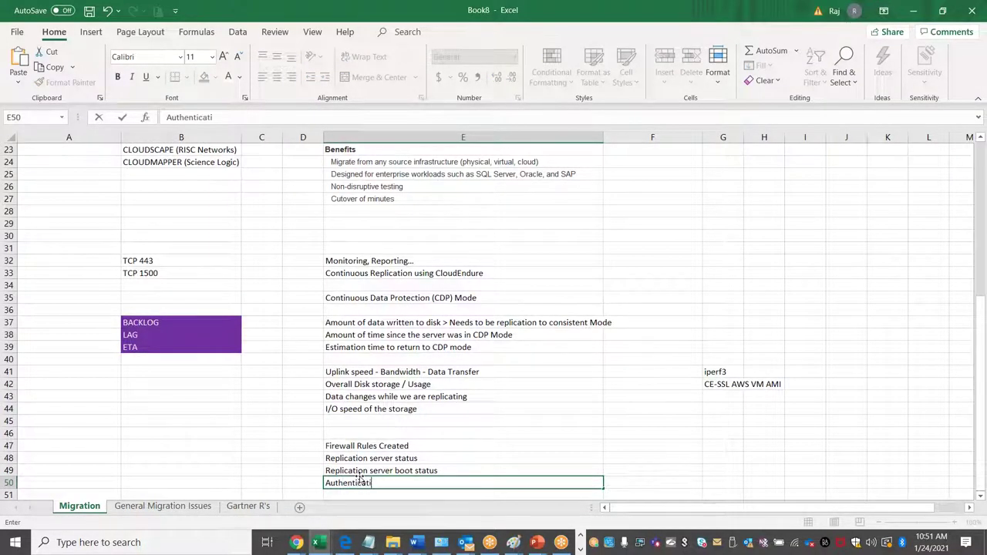
text(on > Issues)
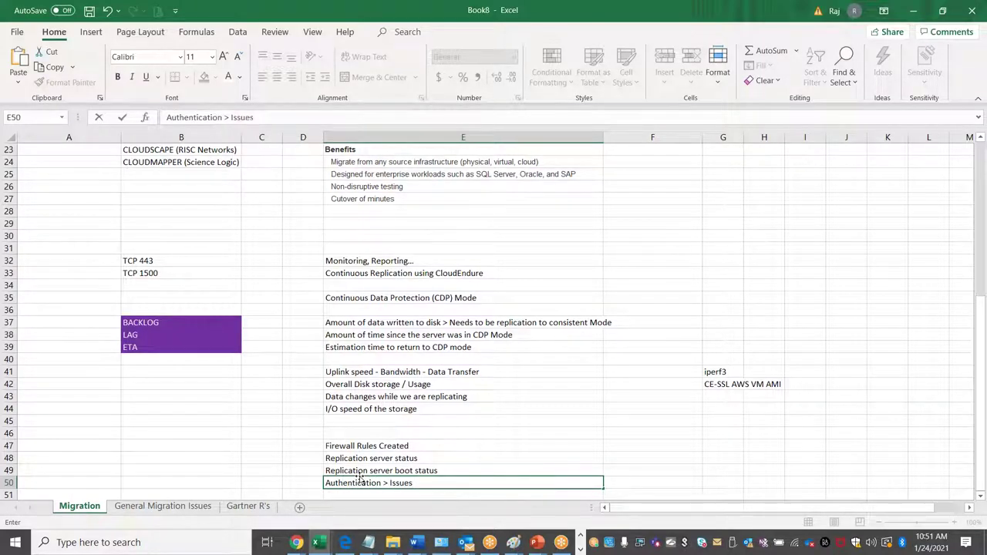
key(Return)
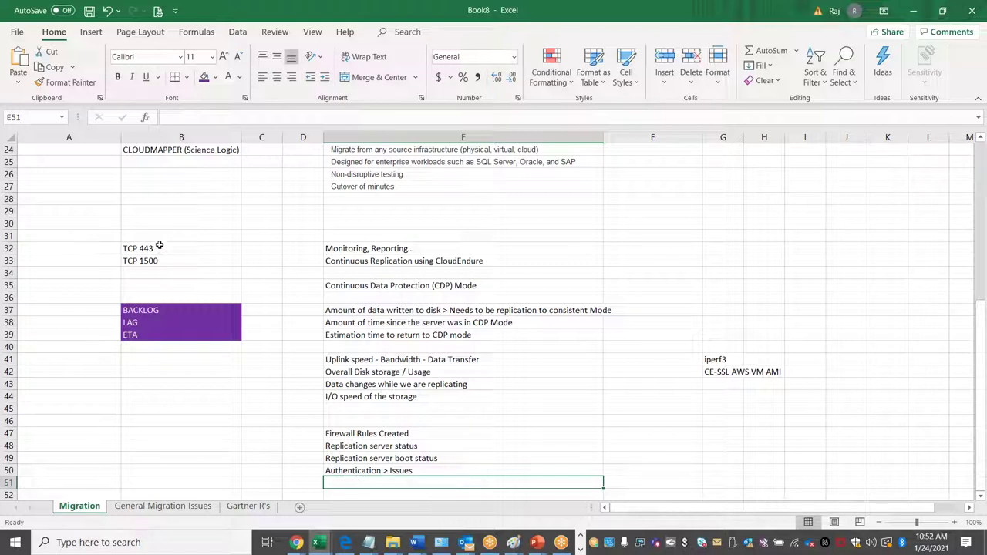
Review the TCP 443 and TCP 1500 port notes in rows 32–33.
drag(159, 245, 367, 264)
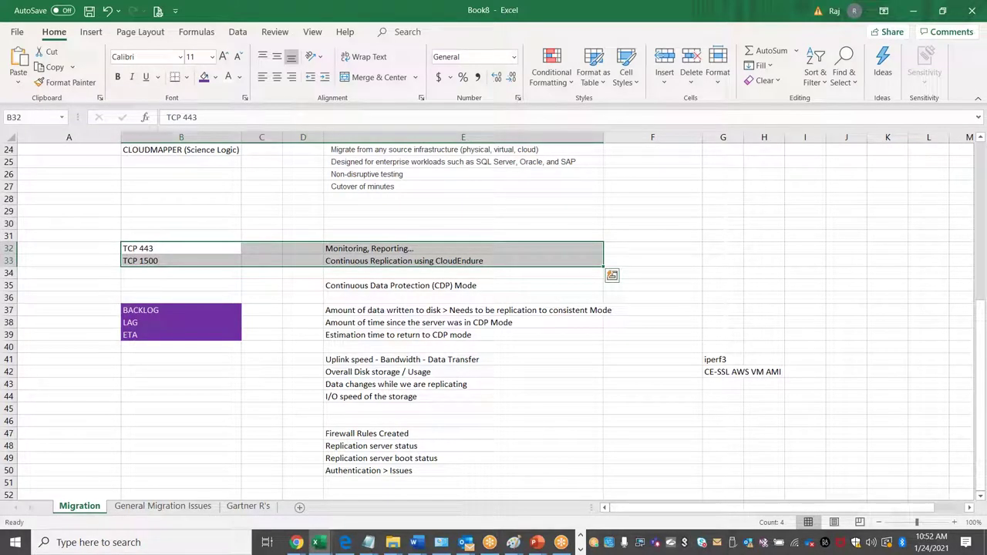
click(174, 263)
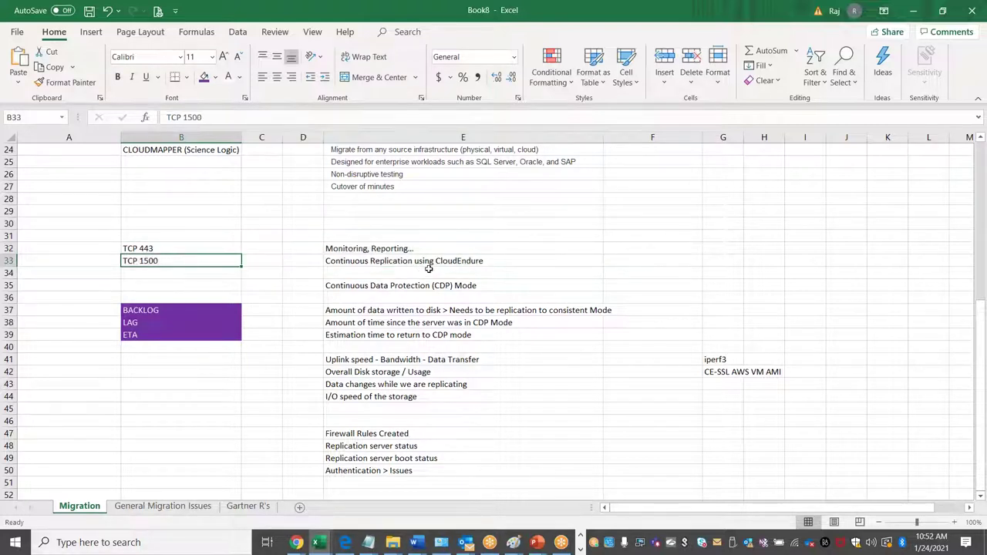
click(200, 250)
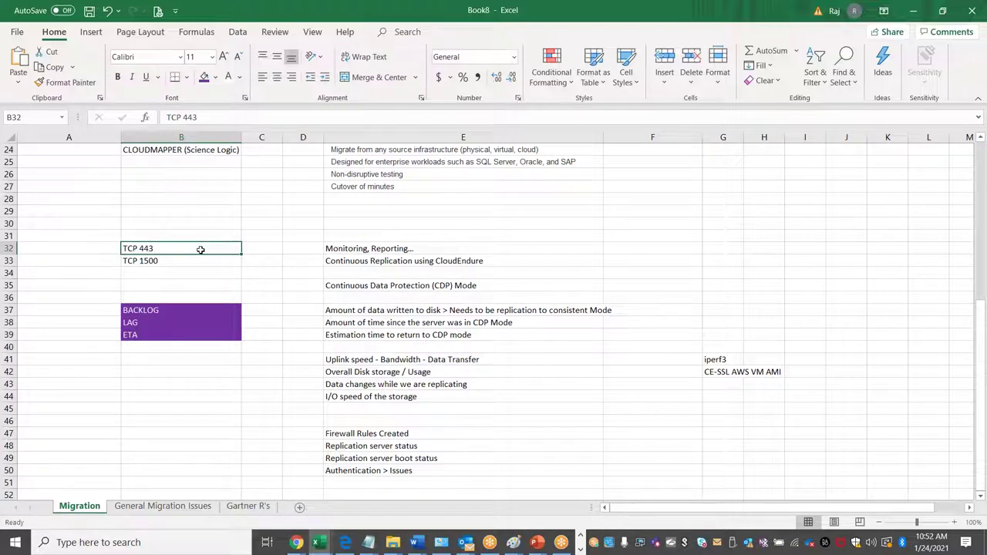
Note 'Encrypted through TLS' in E52, then return to the General Migration Issues sheet.
click(358, 493)
text(Encrypt)
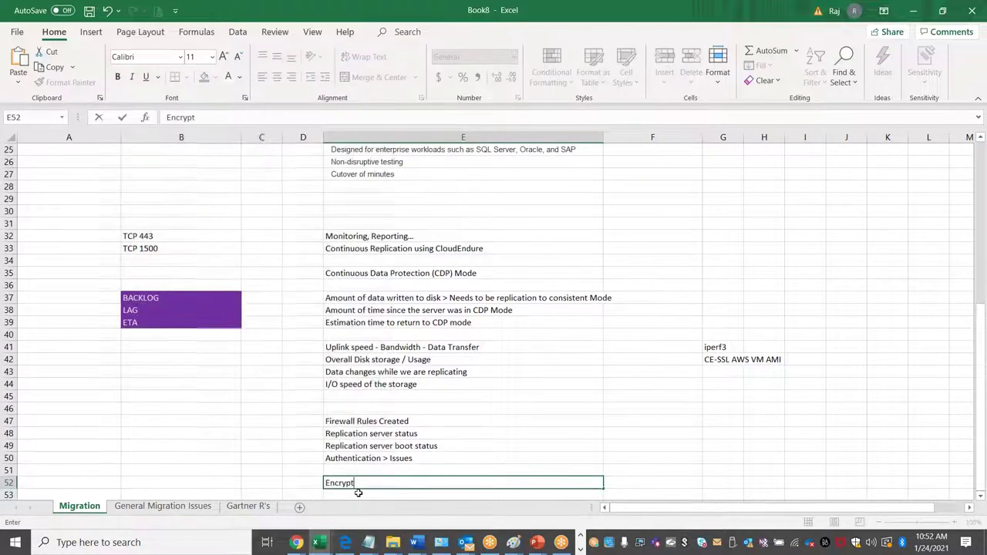
text(ed through TLS)
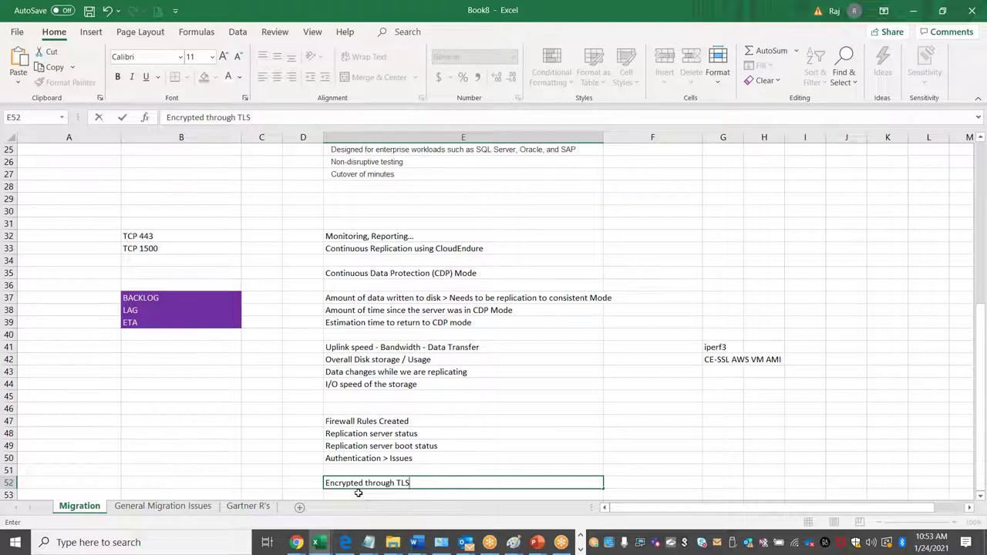
click(162, 506)
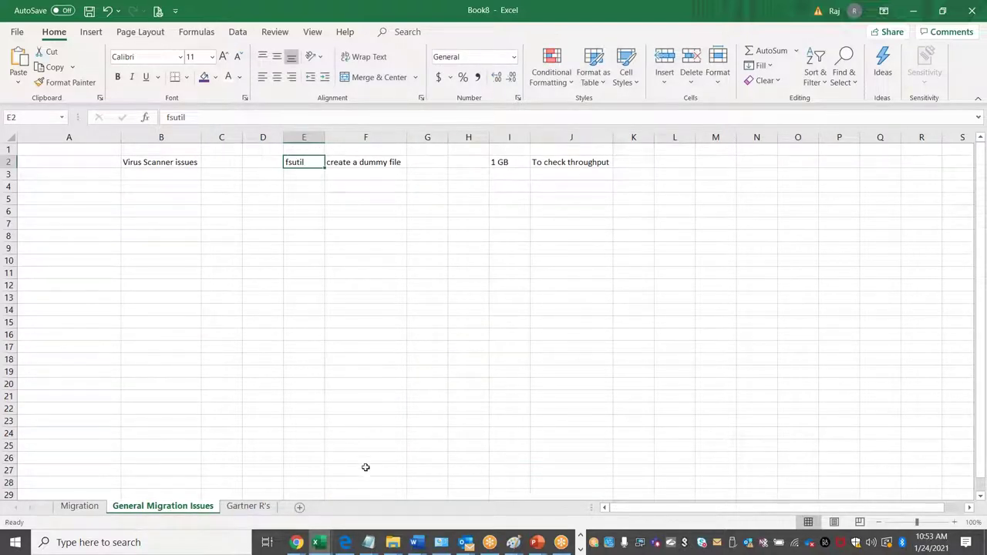
Return to the Migration sheet and select the assessment tools list, ending on Device 42.
click(91, 509)
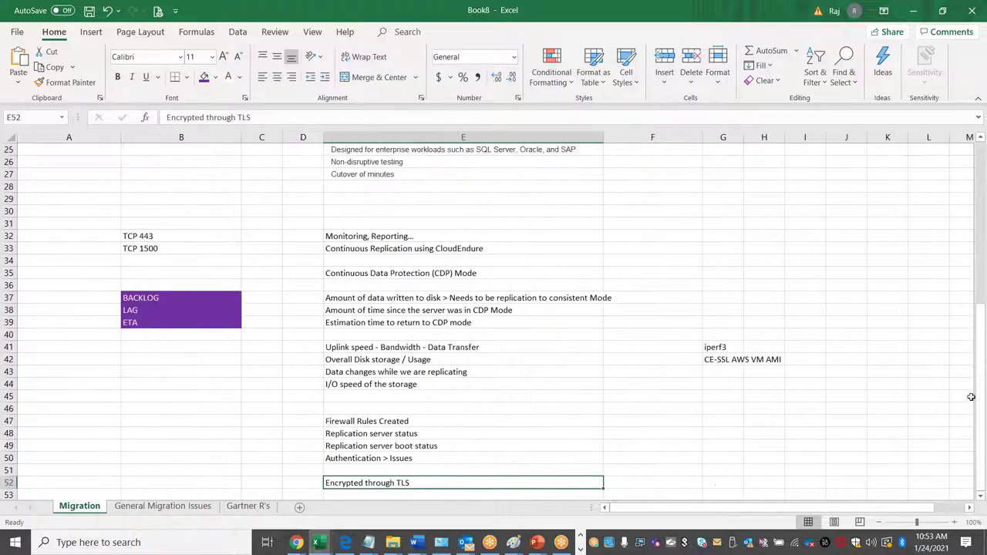
scroll(982, 396, up, 8)
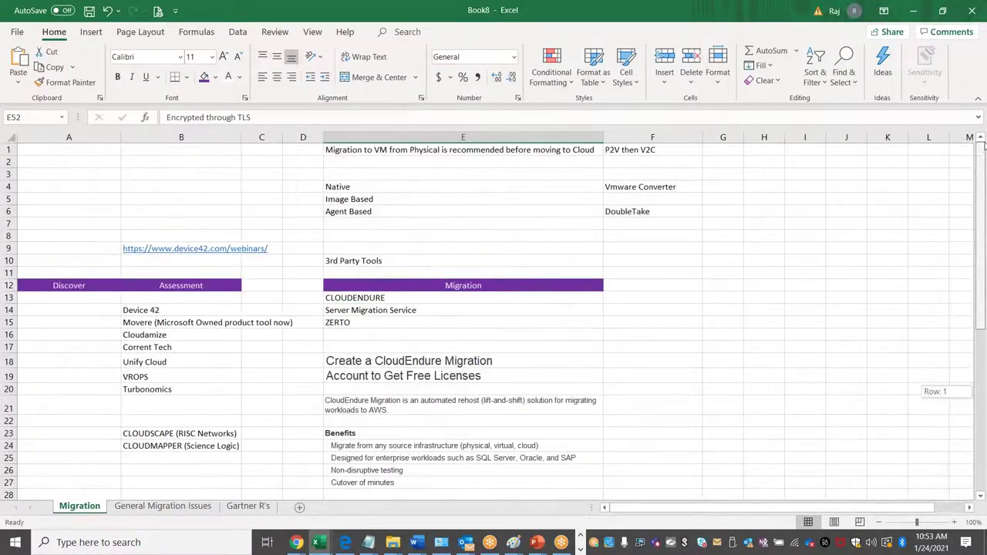
drag(176, 312, 159, 391)
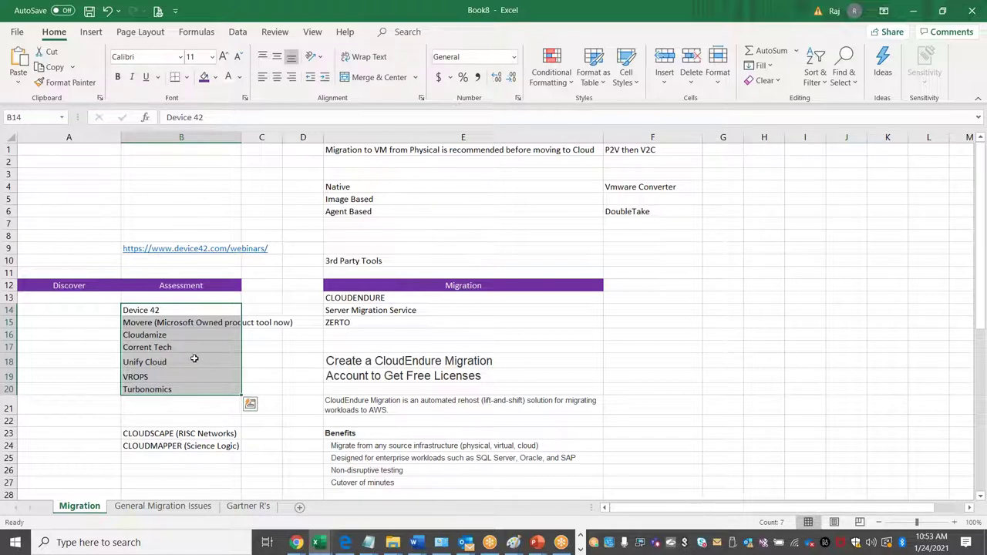
click(179, 312)
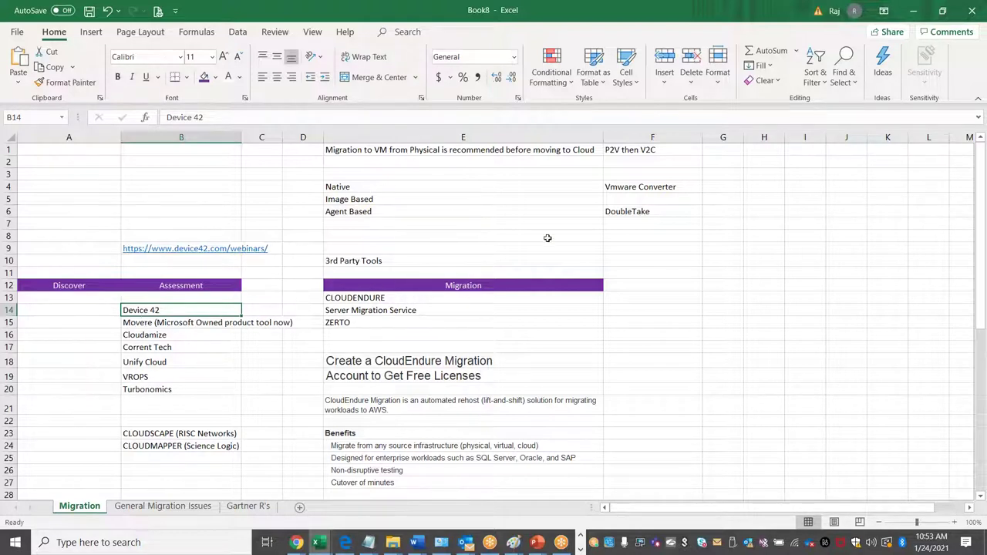
Review the column E migration notes from the CLOUDENDURE entry down to Encrypted through TLS.
click(363, 297)
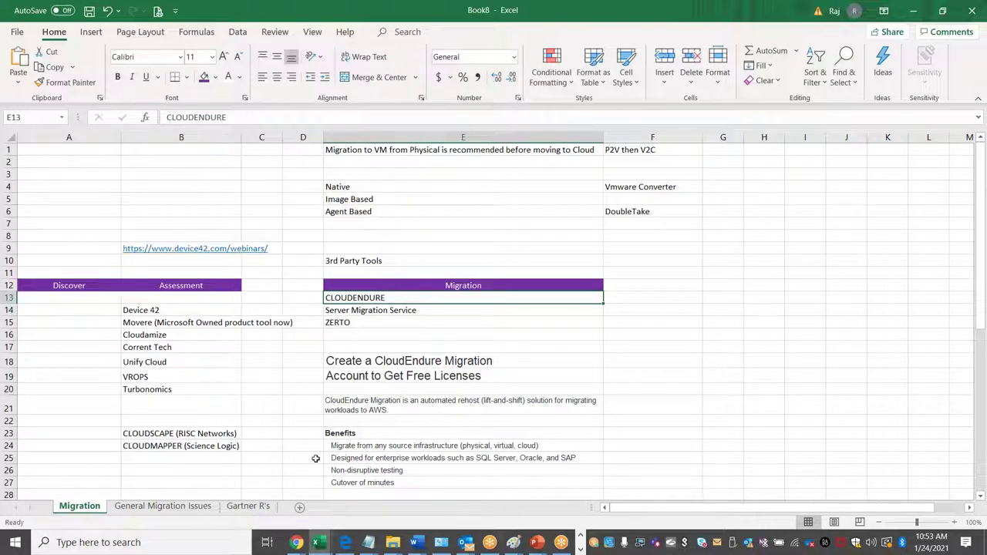
key(Down)
key(Down)
key(Down)
key(Down)
key(Down)
key(Down)
key(Down)
key(Down)
key(Down)
key(Down)
key(Down)
key(Down)
key(Down)
key(Down)
key(Down)
key(Down)
key(Down)
key(Down)
key(Down)
key(Down)
key(Down)
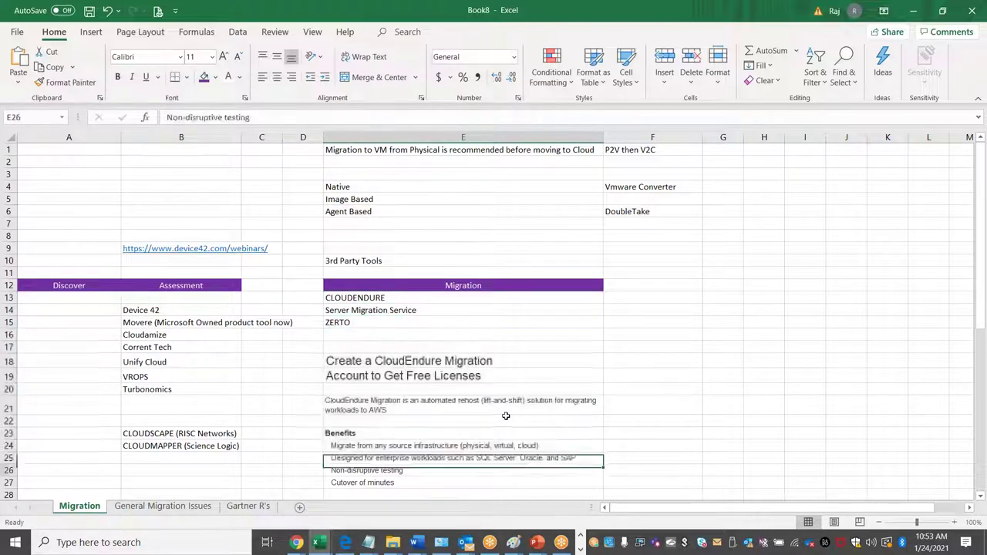
key(Down)
key(Down)
key(Down)
key(Down)
key(Down)
key(Down)
key(Down)
key(Down)
key(Down)
key(Down)
key(Down)
key(Down)
key(Down)
key(Down)
key(Down)
key(Down)
key(Down)
key(Down)
key(Down)
key(Down)
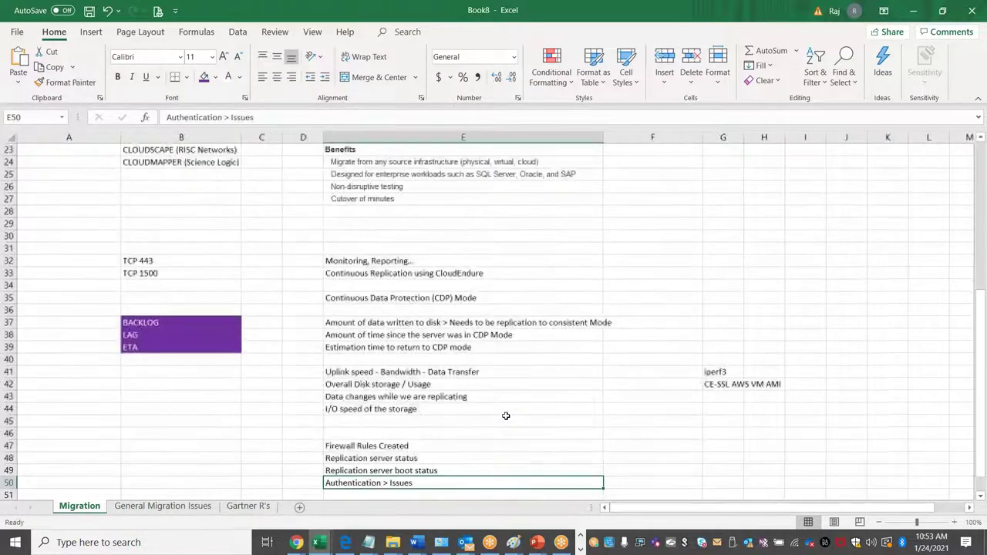
key(Down)
key(Down)
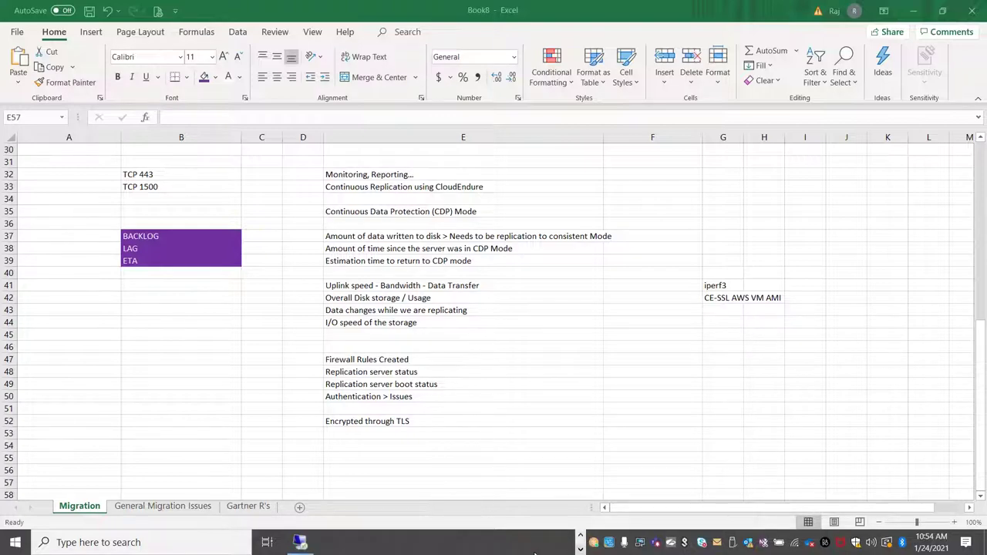
click(305, 543)
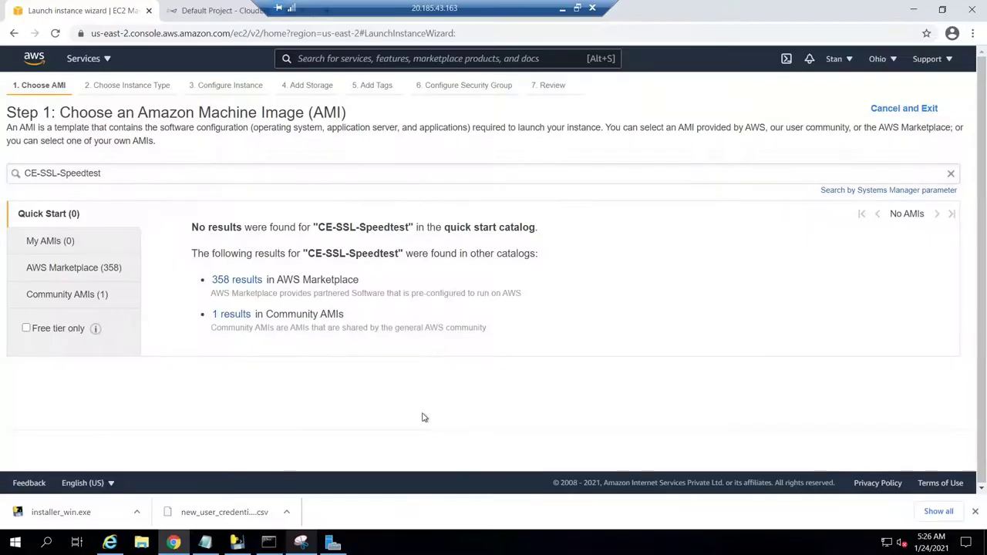
click(175, 11)
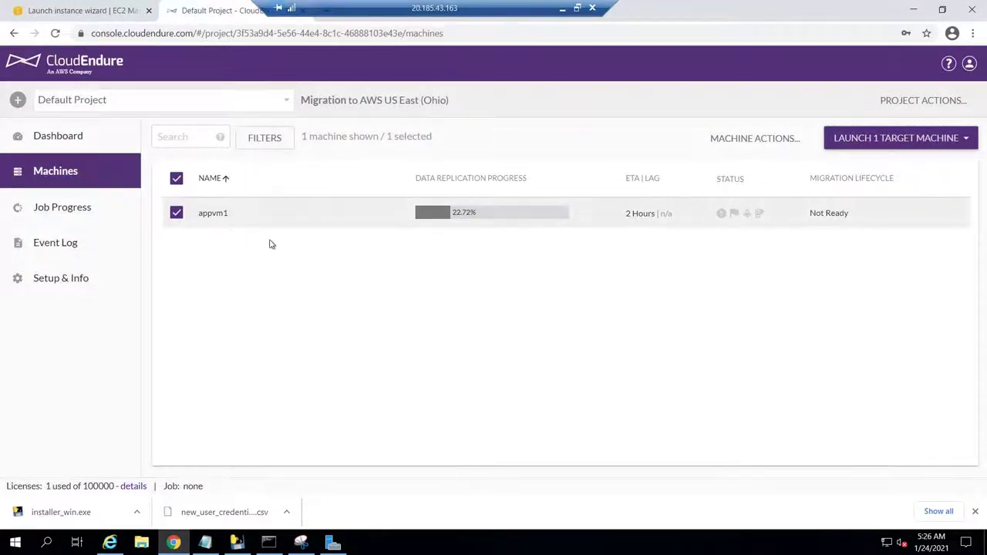
click(562, 9)
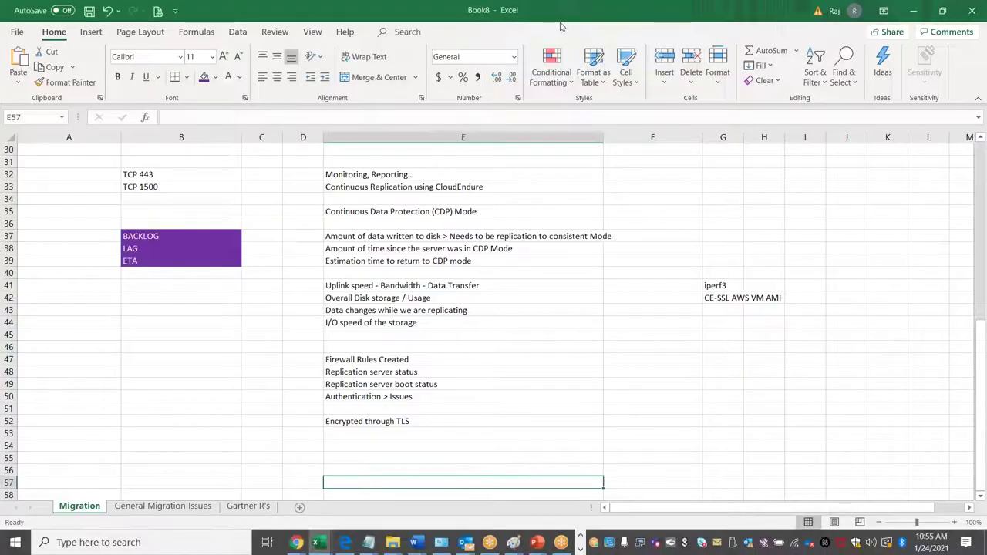
click(172, 374)
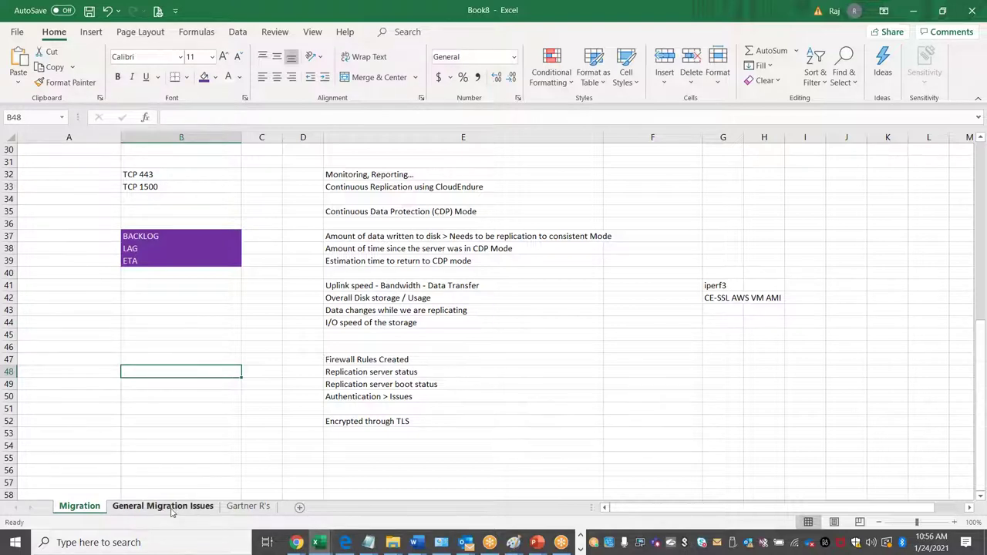
Open the General Migration Issues sheet showing the Virus Scanner and fsutil notes.
scroll(162, 417, up, 10)
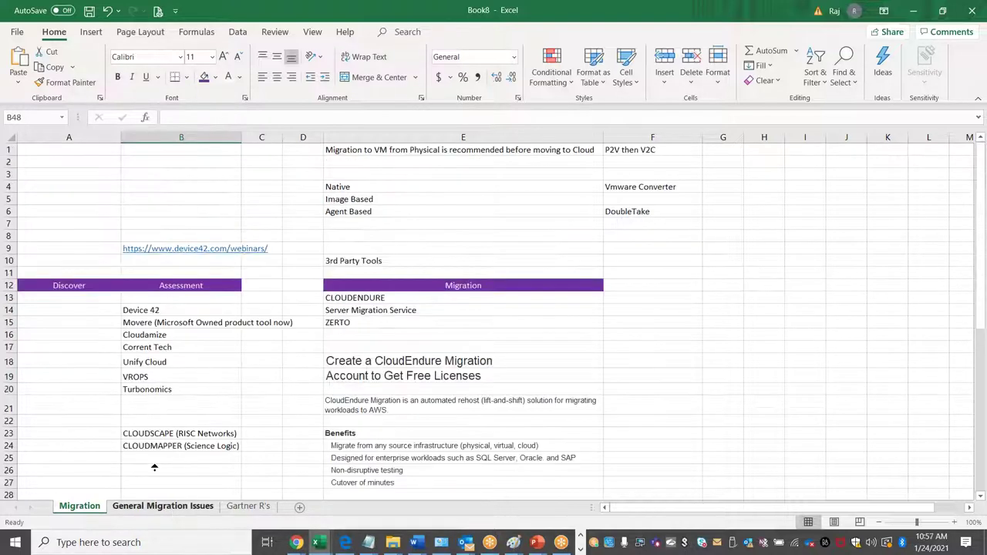
click(144, 508)
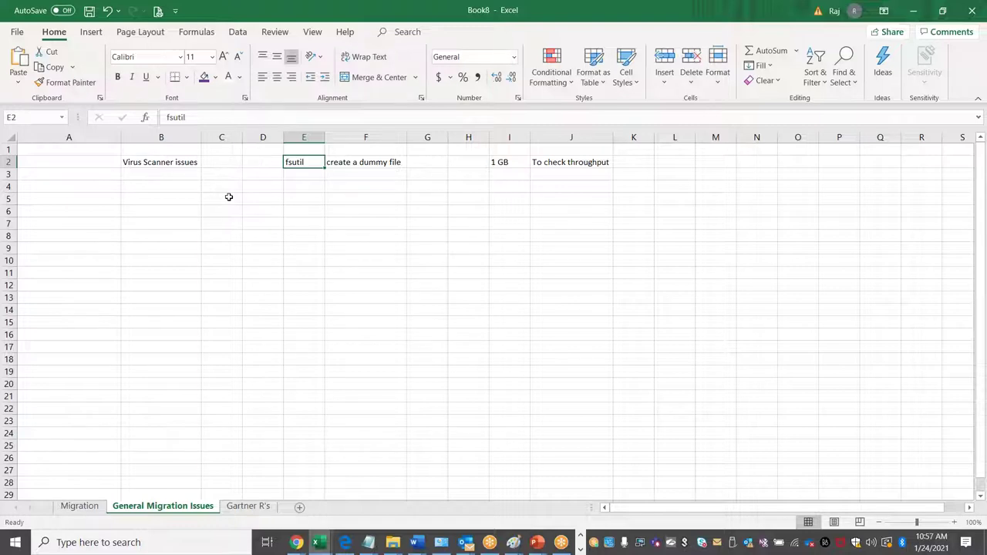
Show slide 19 of AWS_MIGRATION_24JAN2021, the Zerto versus AWS CloudEndure Estimated Cost (ROM) table.
key(alt+Tab)
key(alt+Tab)
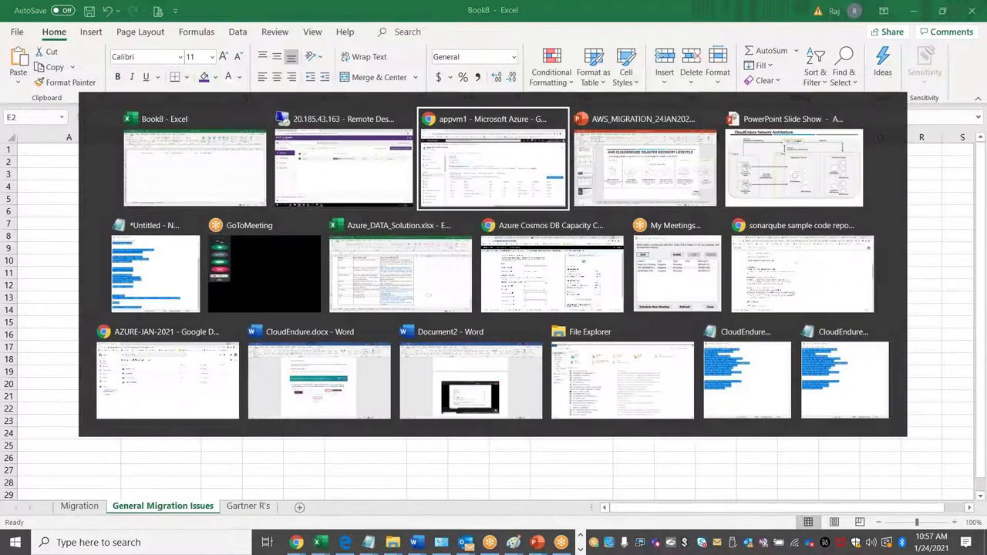
key(alt+Tab)
drag(141, 188, 145, 378)
click(74, 284)
click(74, 353)
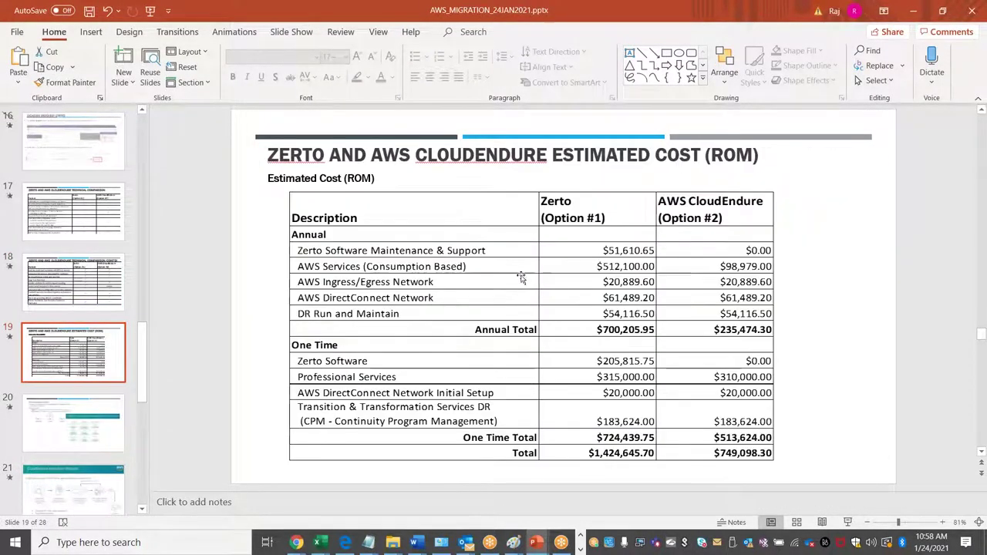
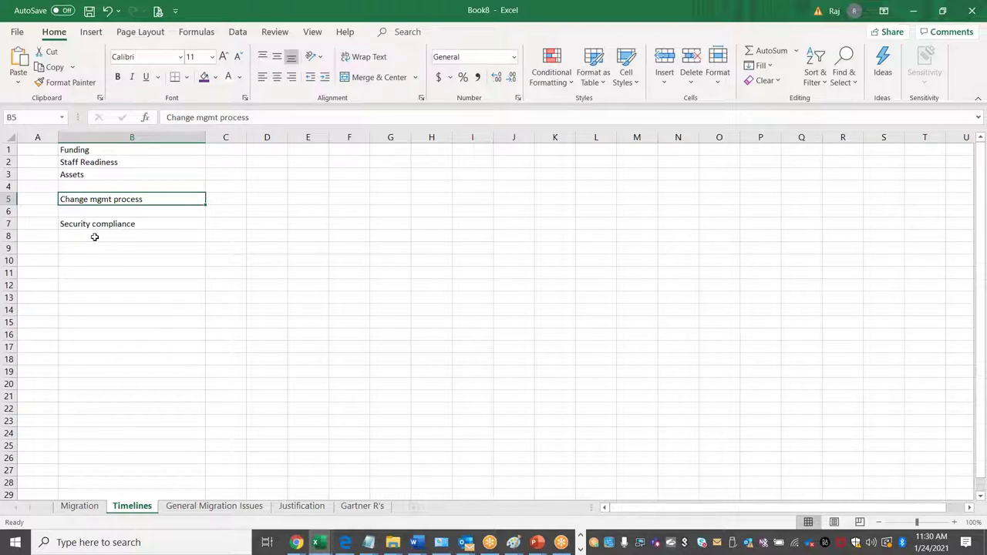
Switch from Excel to the Remote Desktop session running the migration console.
key(alt+Tab)
key(alt+Tab)
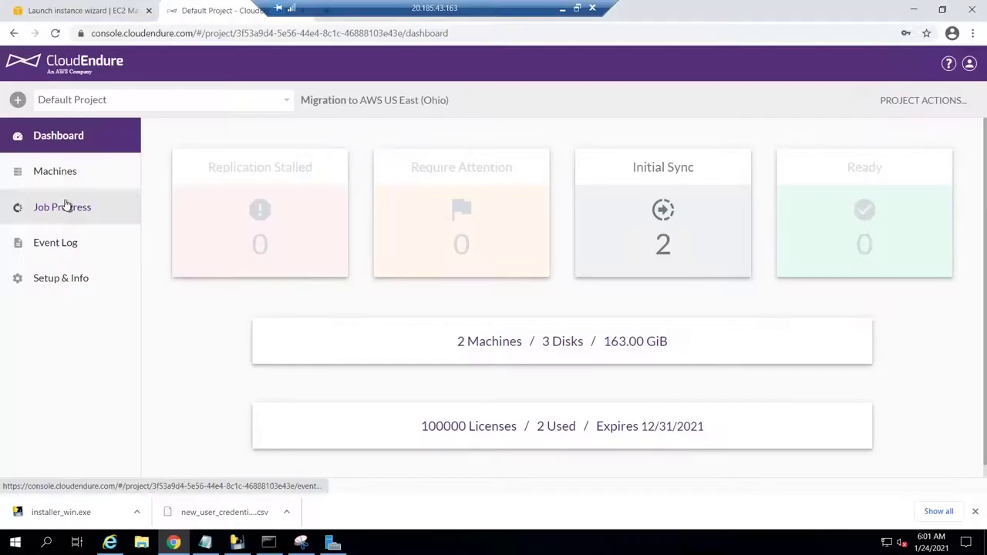
Open the ubuntu machine's Replication Settings and highlight the Network Bandwidth Throttling description.
click(60, 181)
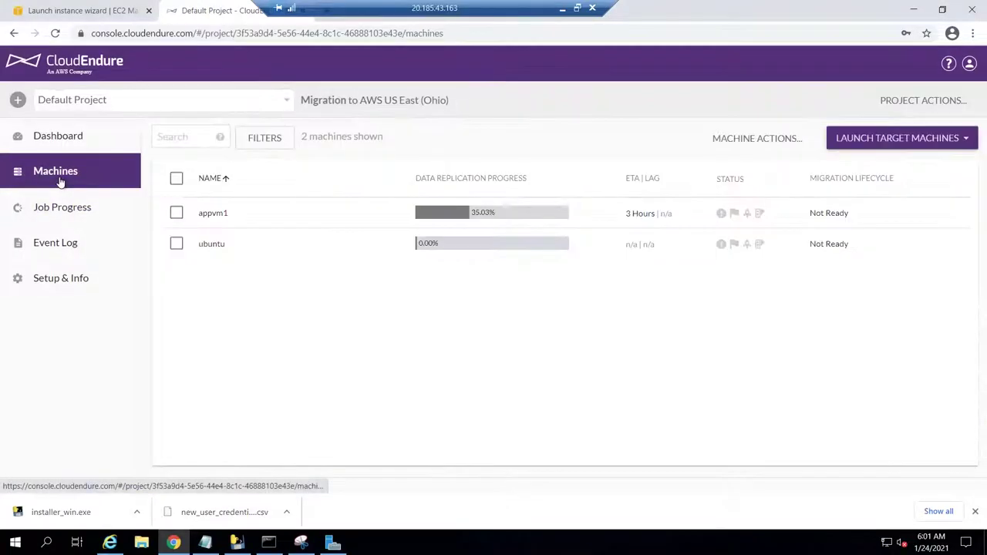
click(207, 244)
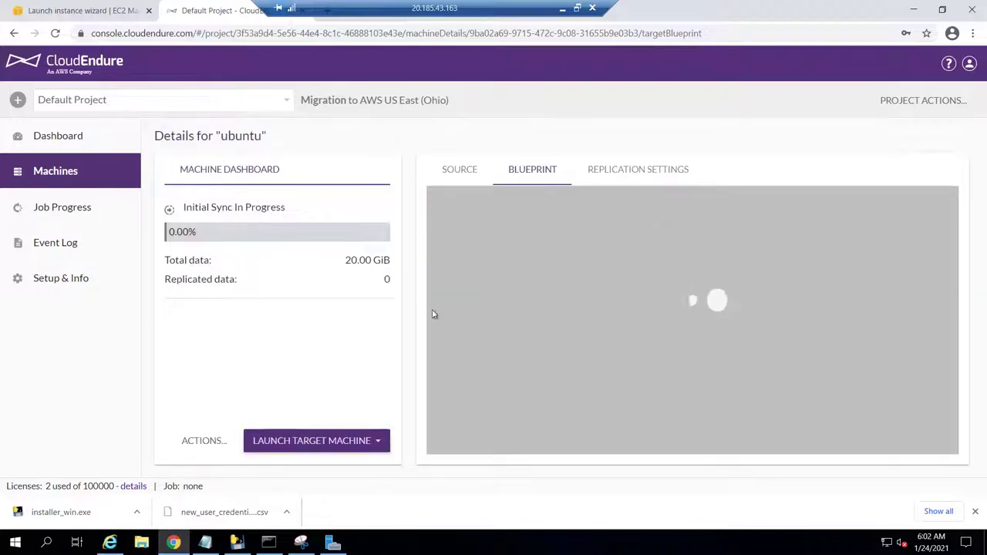
click(654, 169)
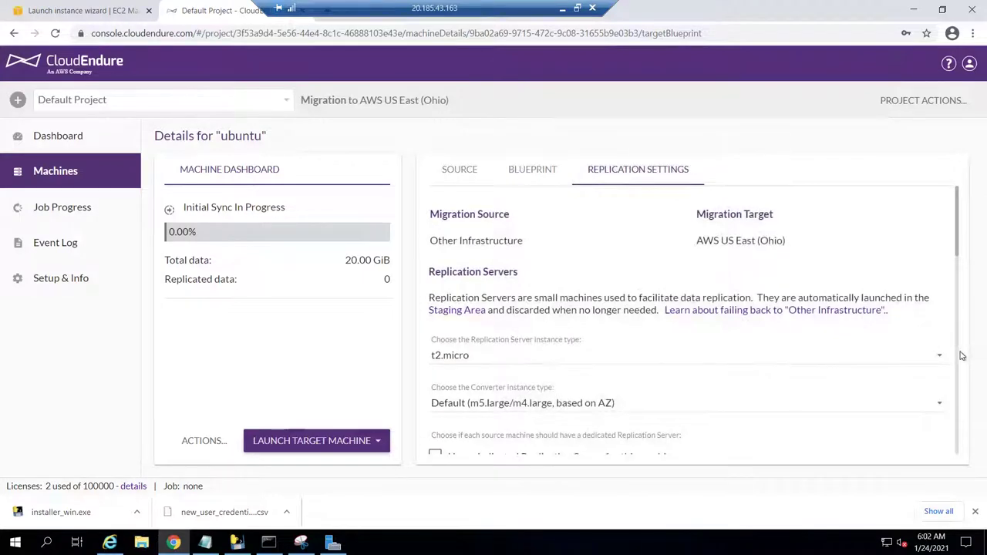
scroll(954, 359, down, 10)
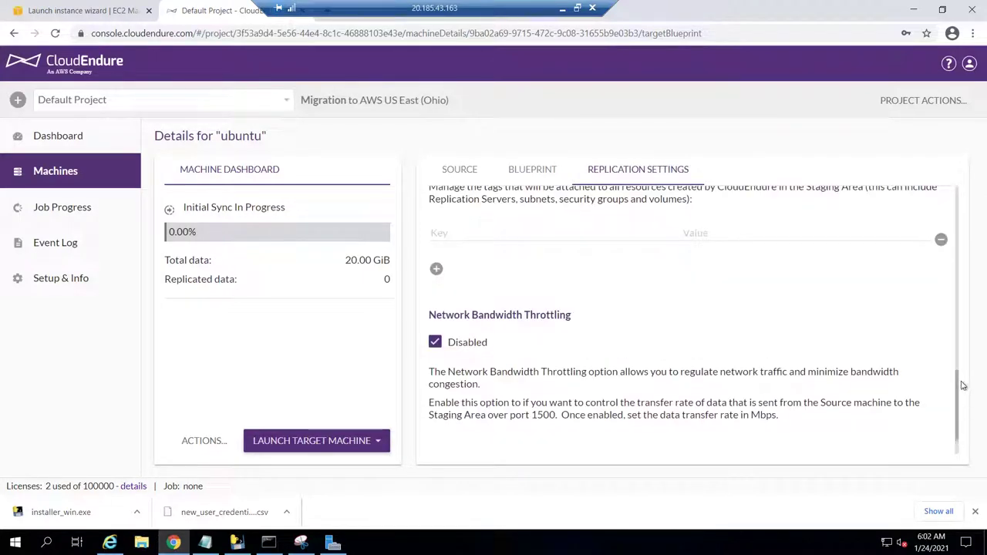
drag(958, 395, 899, 185)
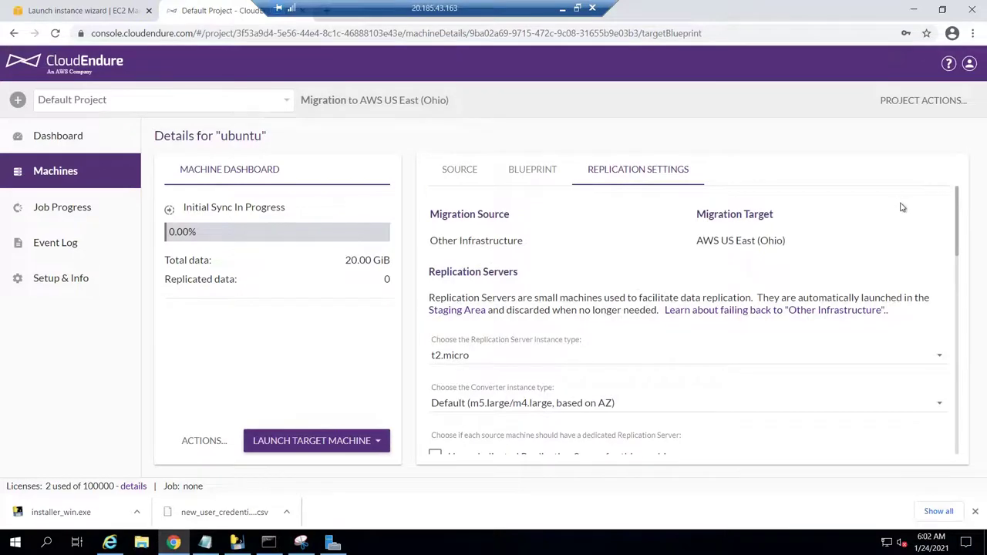
scroll(902, 206, down, 10)
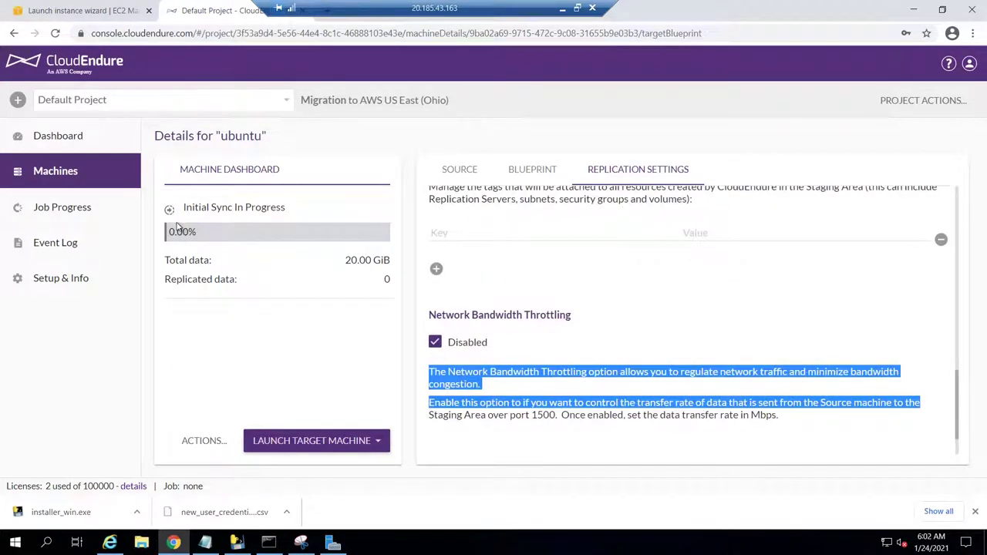
Look at the machine's Remove and Stop Data Replication actions, cancelling both.
click(196, 440)
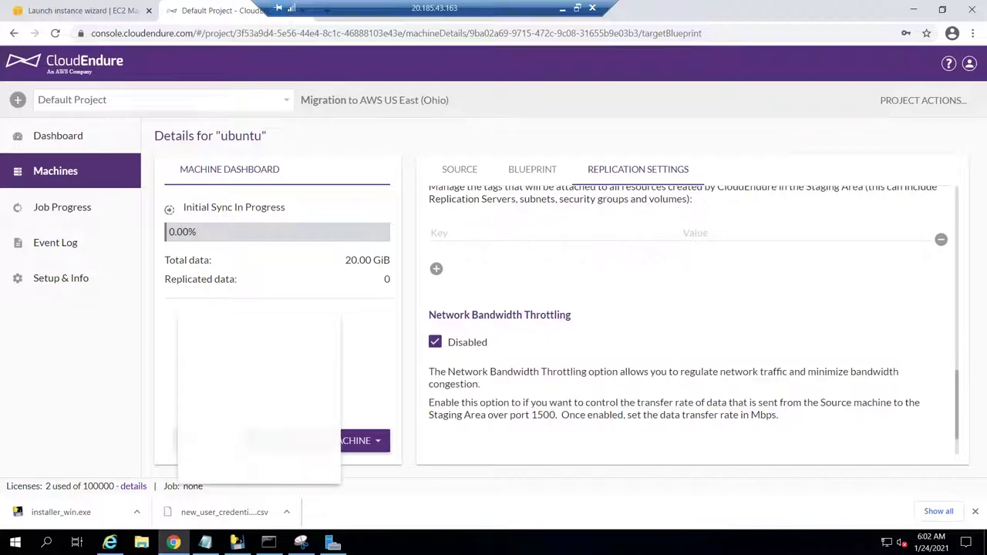
click(186, 443)
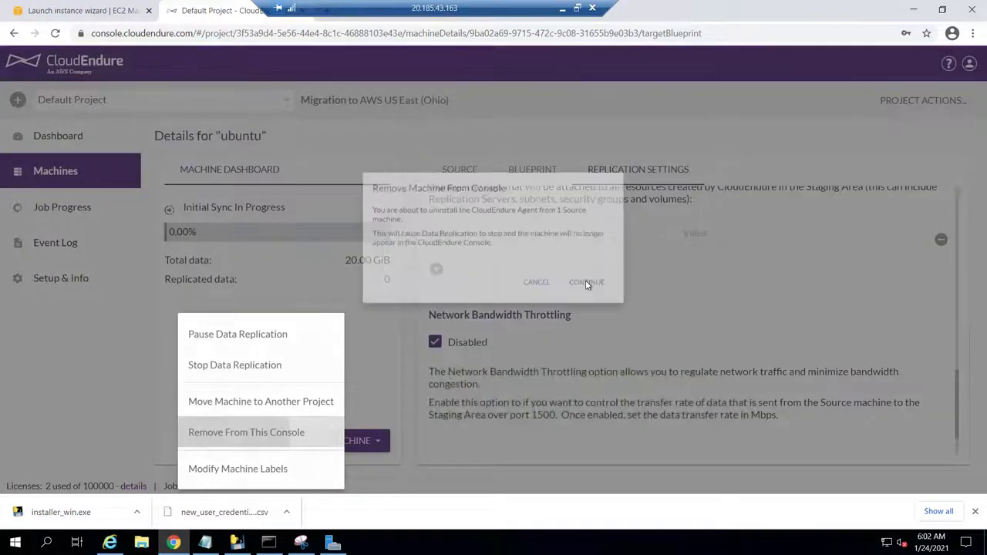
click(550, 296)
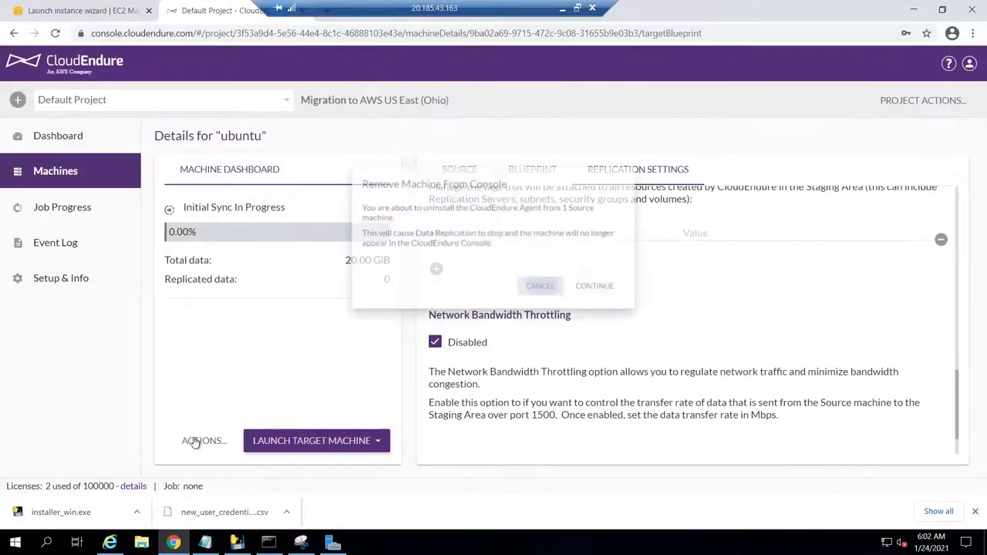
click(198, 440)
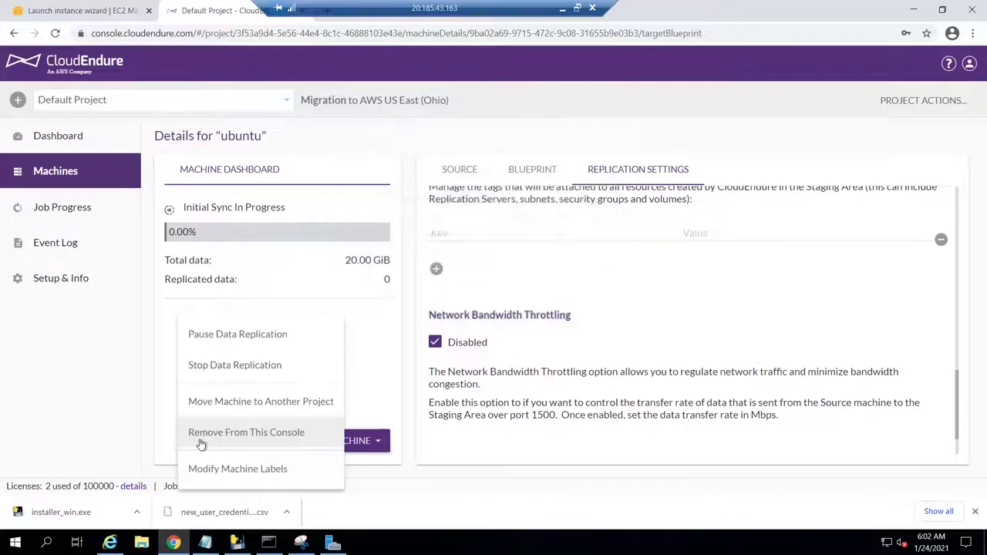
click(241, 368)
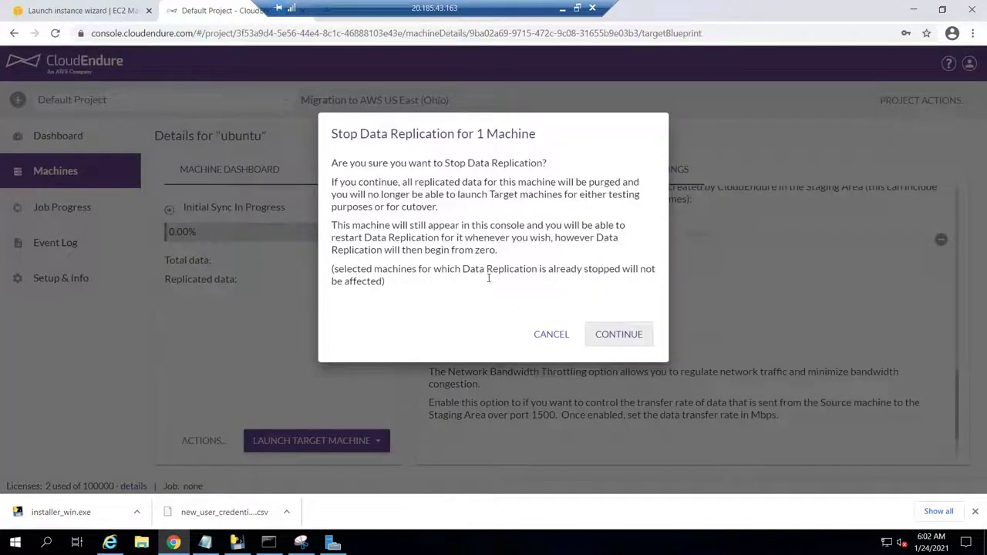
click(562, 337)
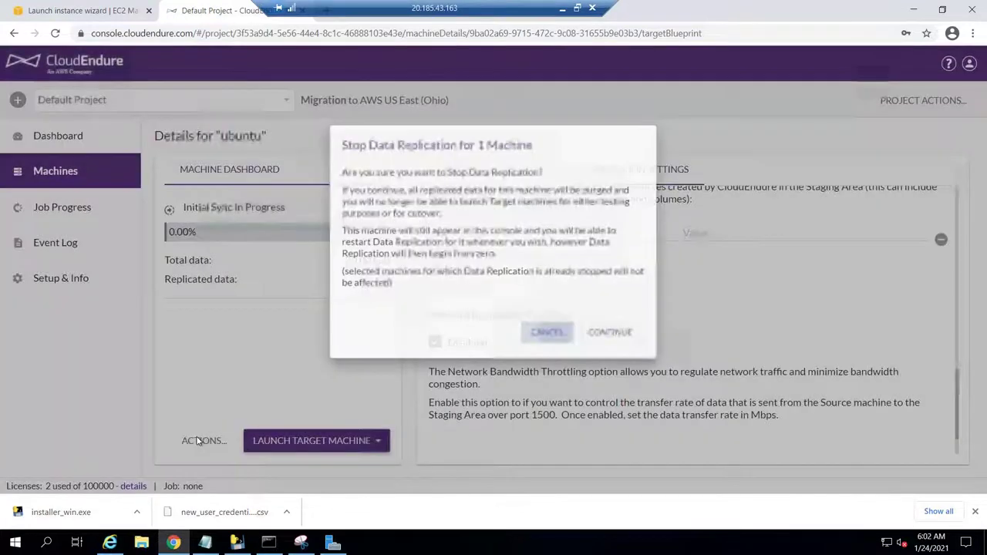
Pause the ubuntu machine's data replication, resume it, and return to the Machines list.
click(199, 442)
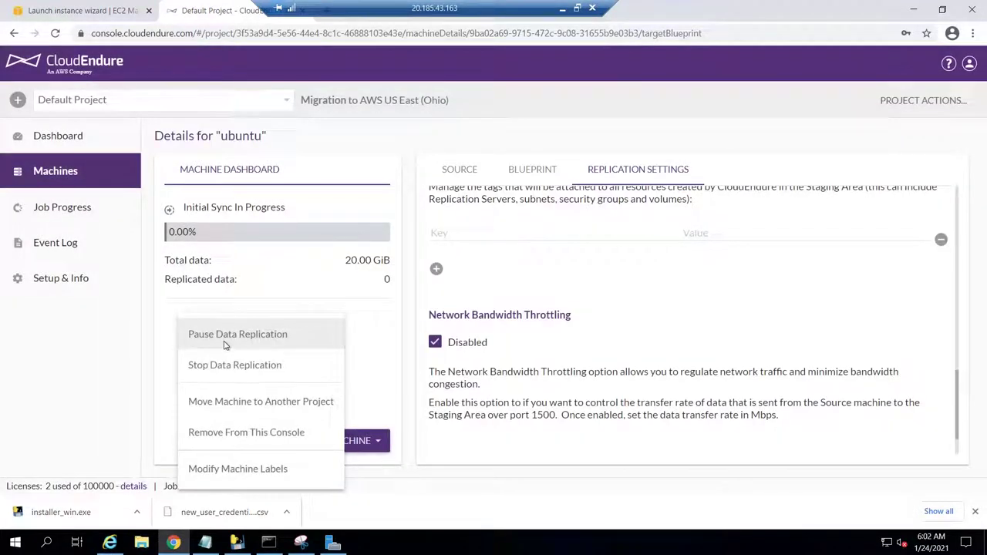
click(224, 343)
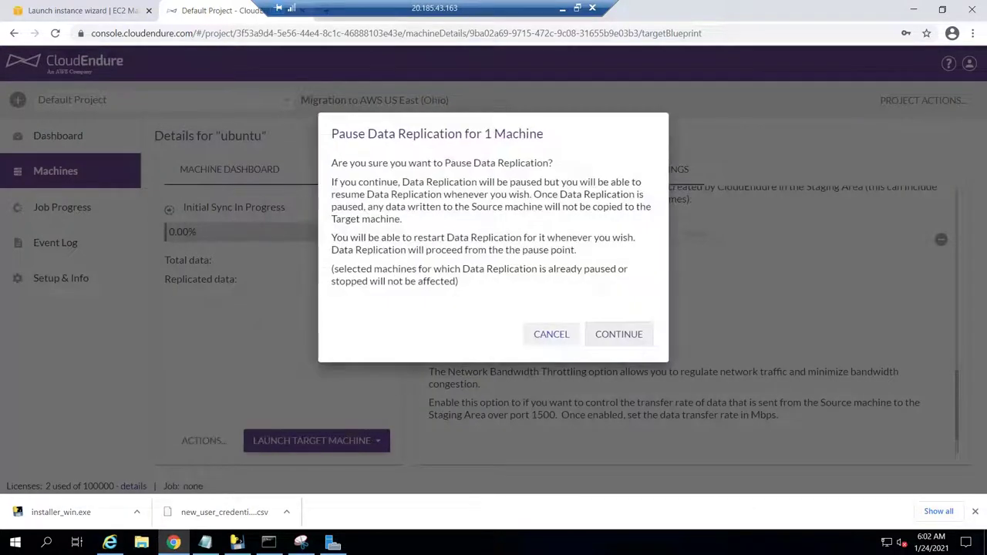
click(622, 336)
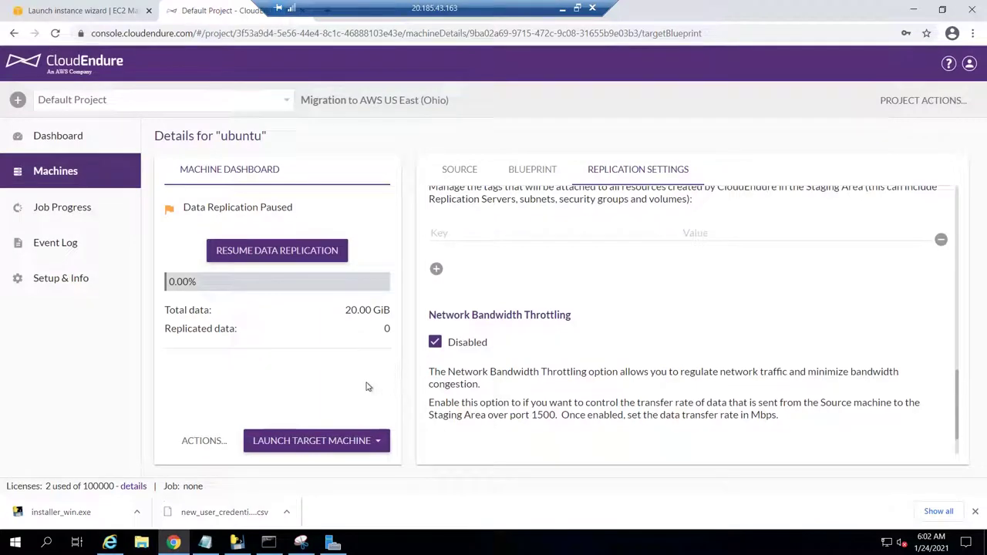
click(276, 253)
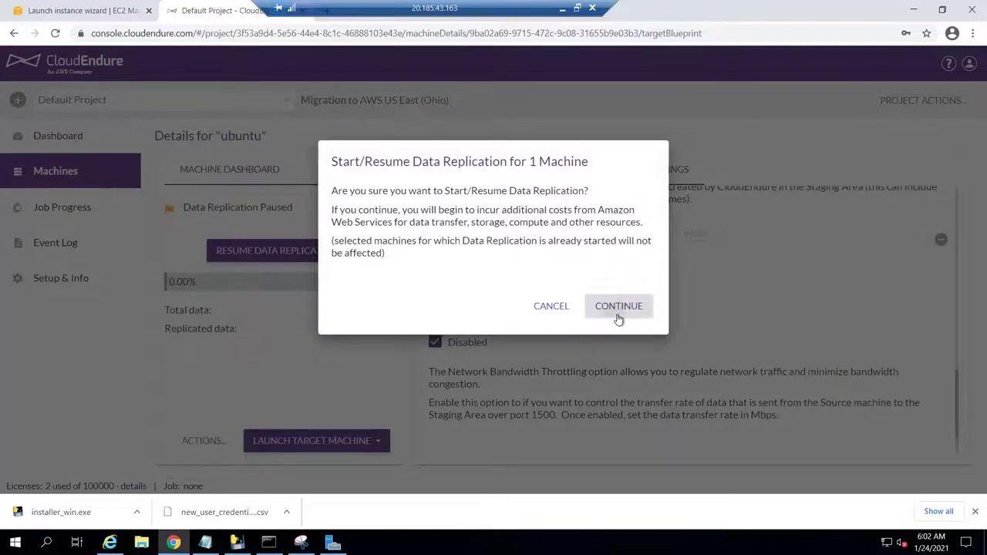
click(619, 306)
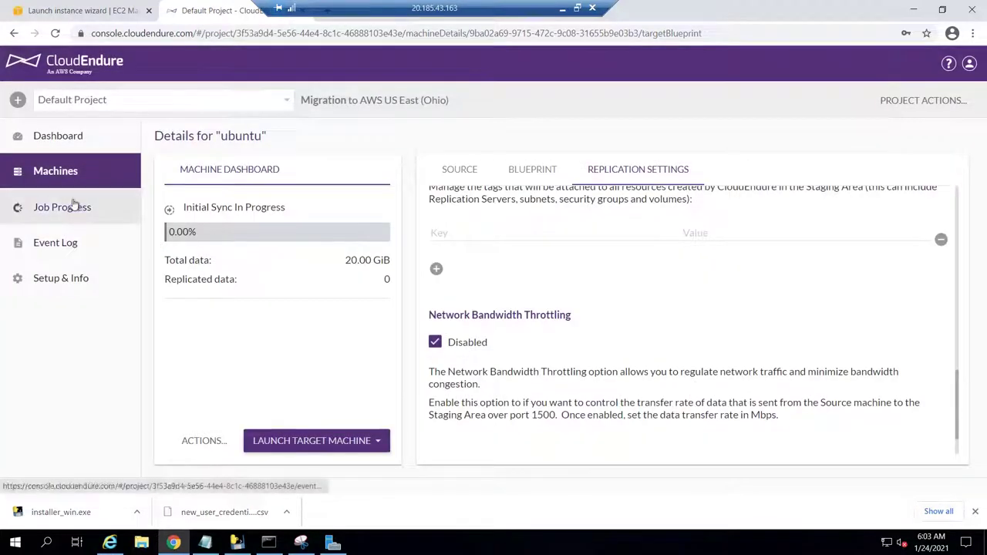
click(74, 178)
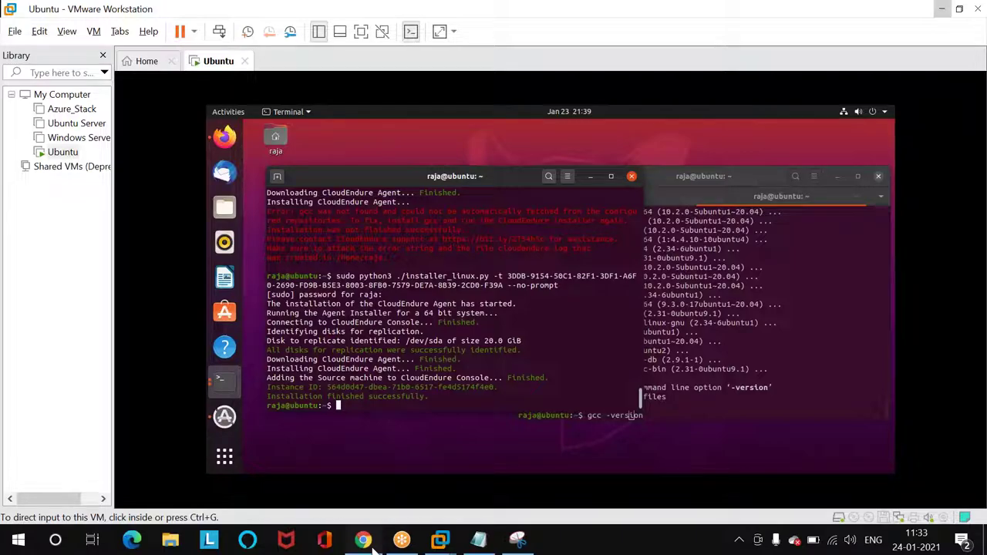
Load fast.com in Chrome to run a speed test, which reads 13 Mbps.
click(363, 540)
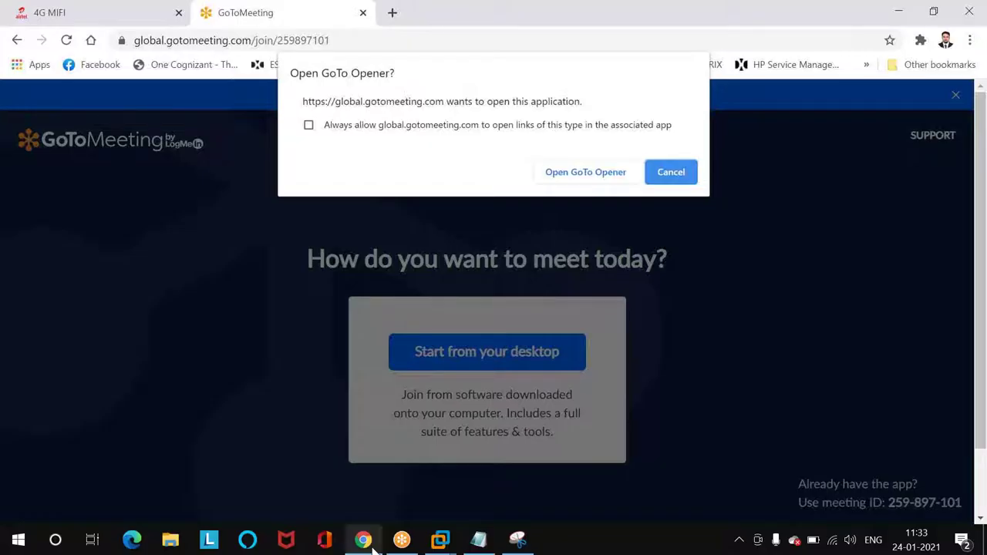
click(197, 40)
text(fast.com)
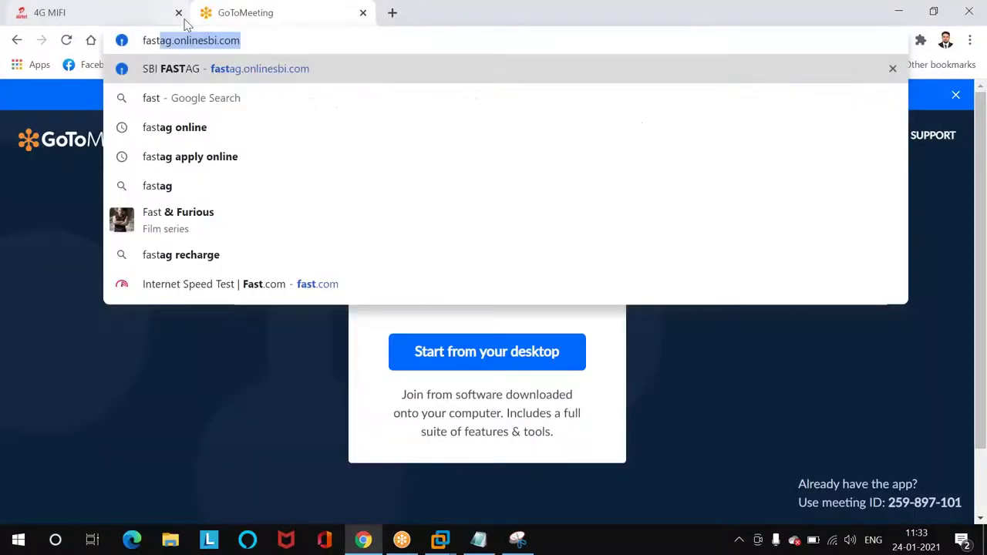
key(Return)
mouse_move(442, 549)
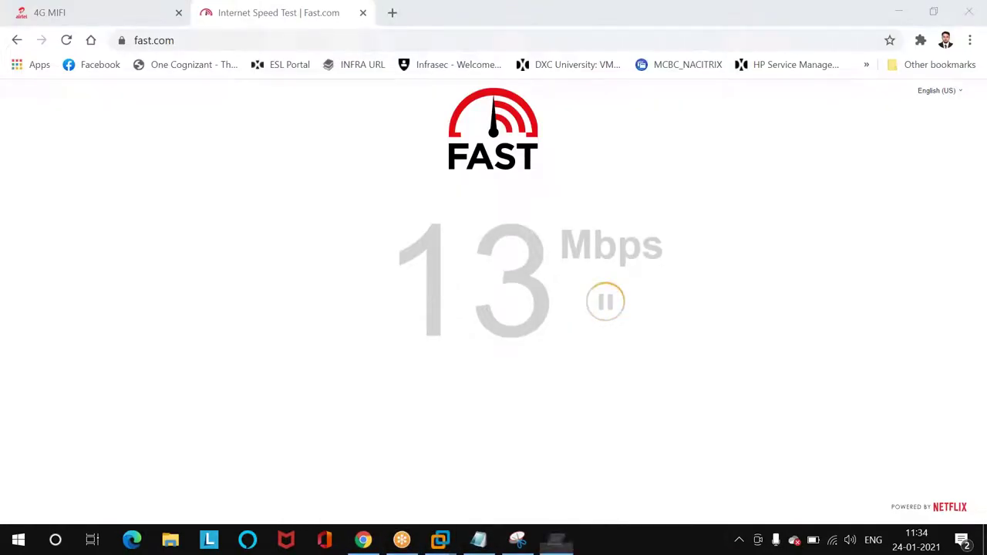
Show the Wi-Fi connection details with IPv4 192.168.1.100 and gateway 192.168.1.1.
key(super+r)
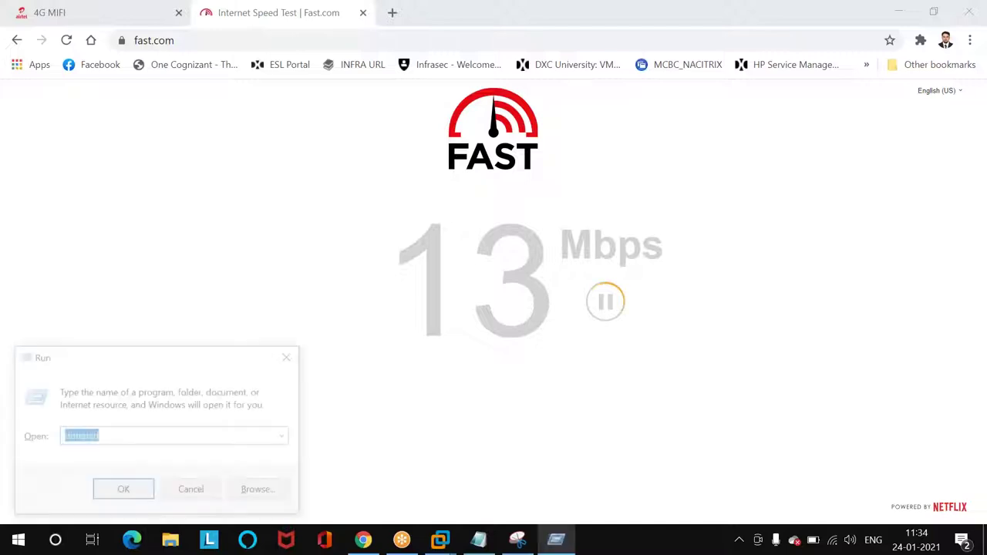
text(n)
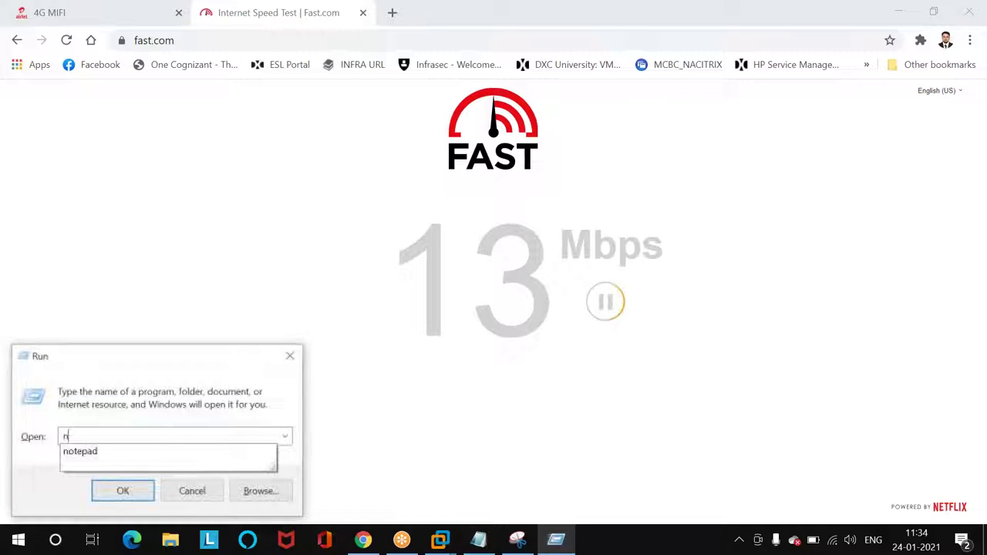
click(289, 355)
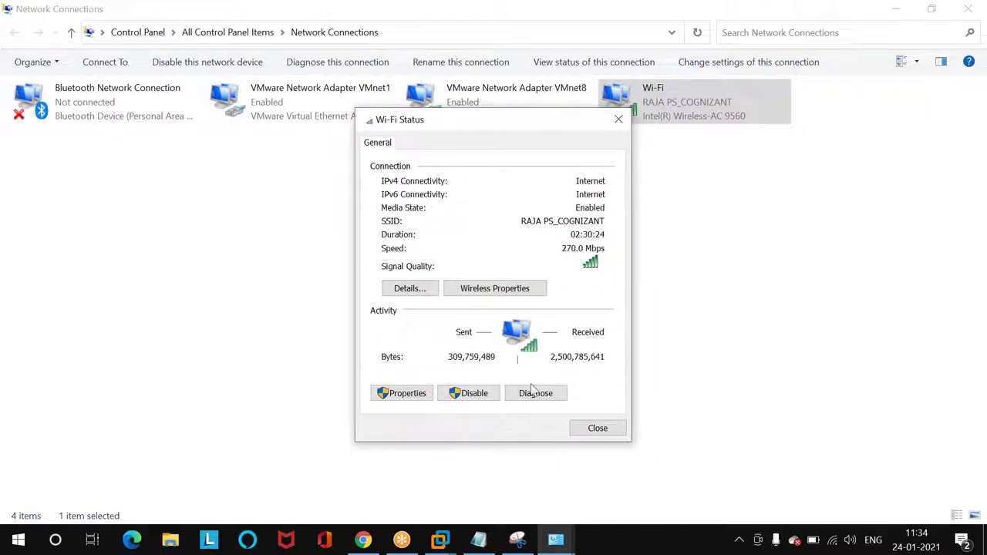
click(422, 291)
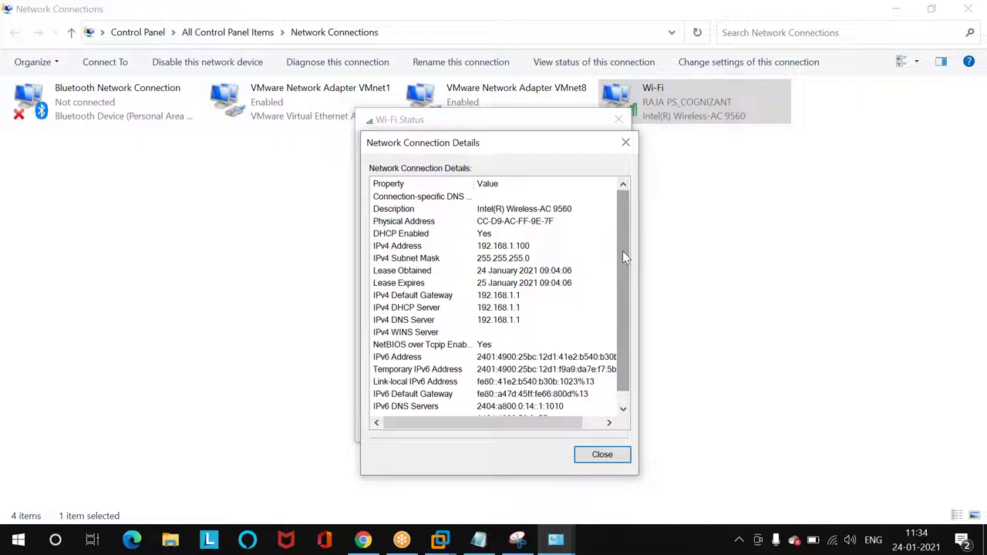
drag(625, 257, 624, 293)
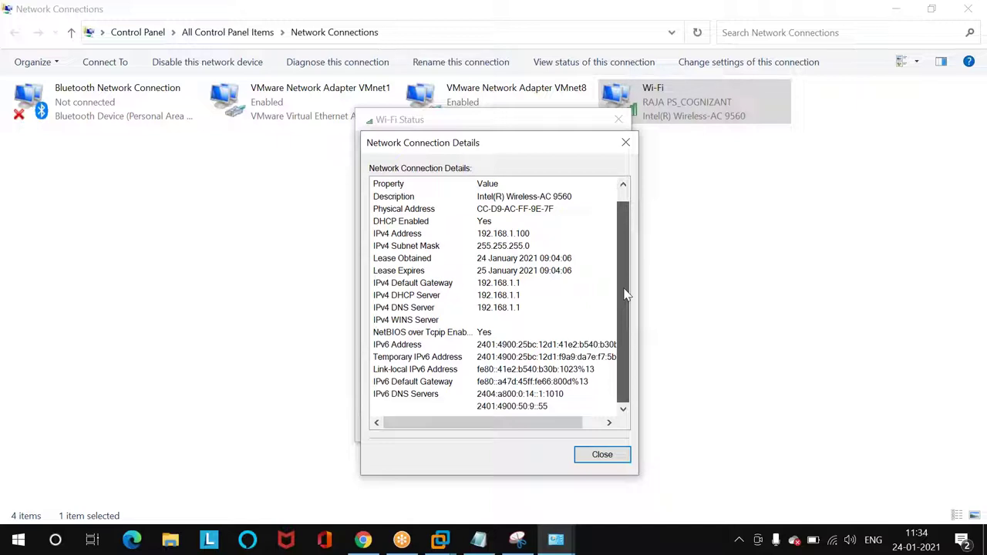
drag(493, 143, 194, 156)
scroll(280, 295, up, 1)
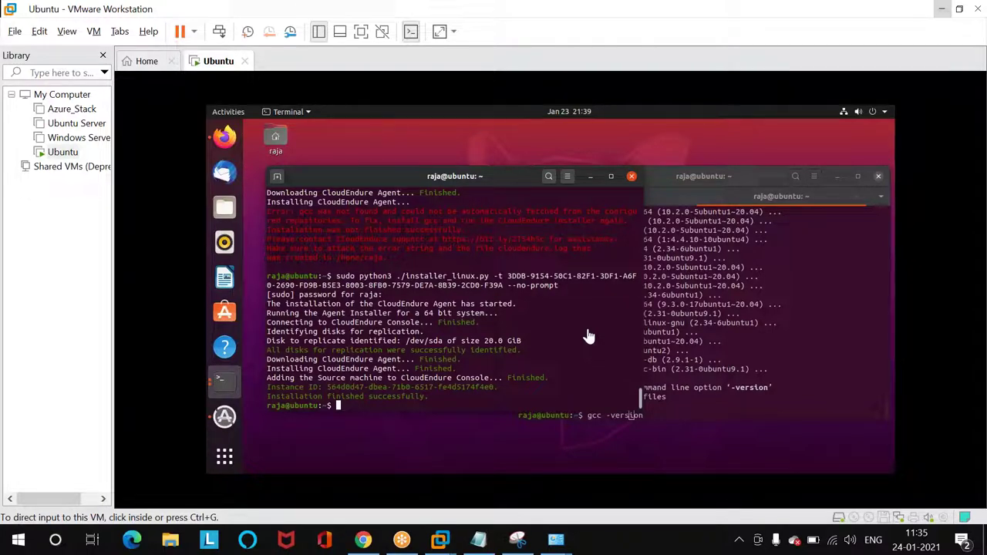
Restart the Ubuntu guest with Power > Restart Guest from the Library, waiting for its login screen.
click(479, 186)
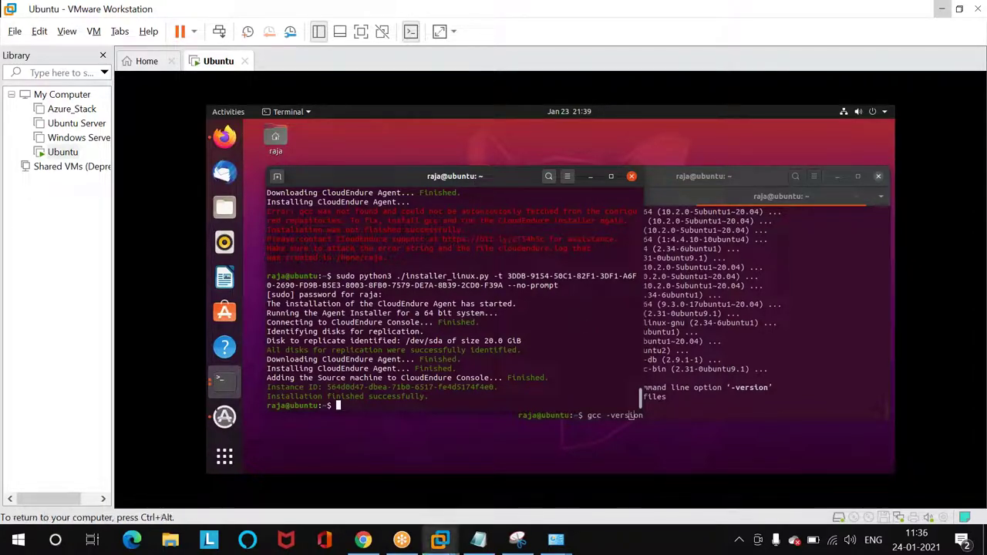
key(ctrl+alt)
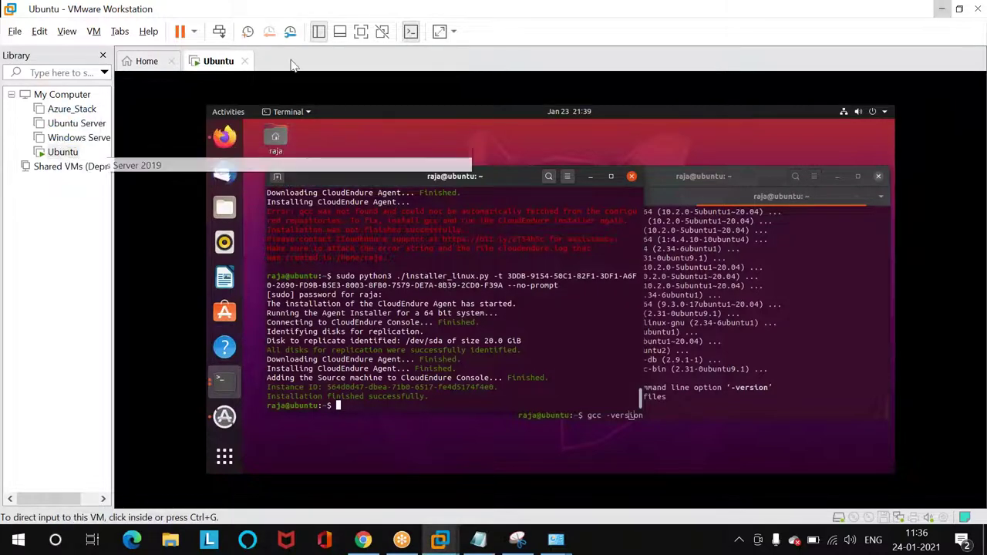
right_click(67, 154)
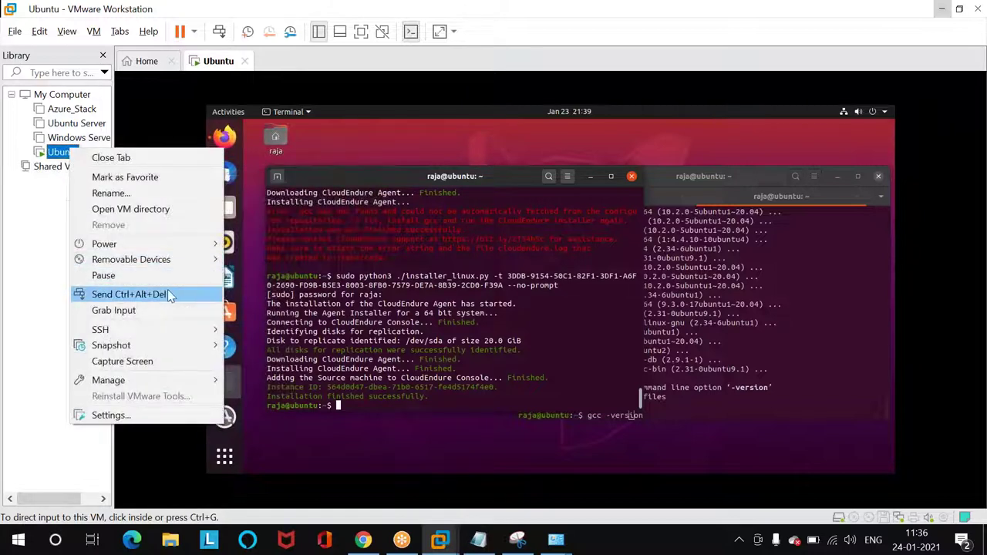
click(129, 294)
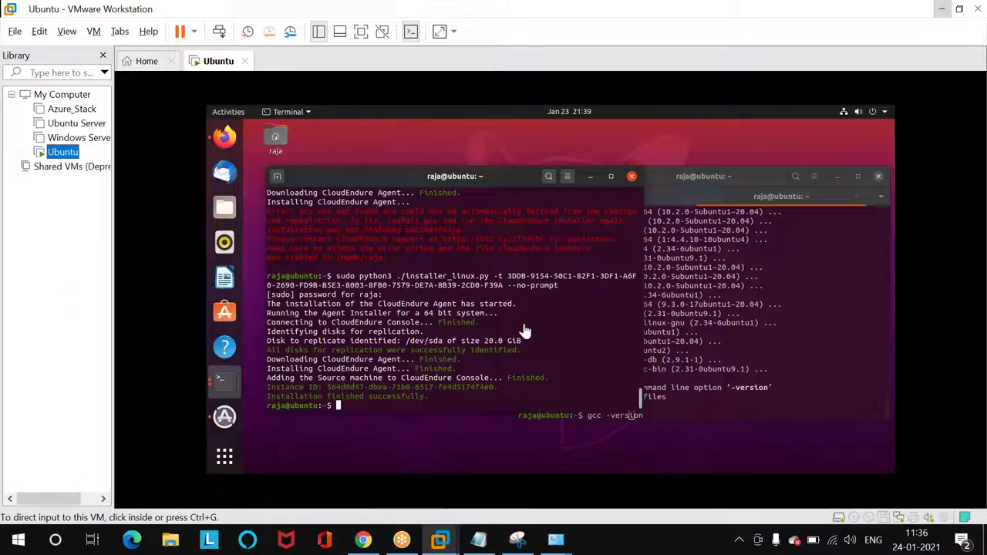
click(604, 378)
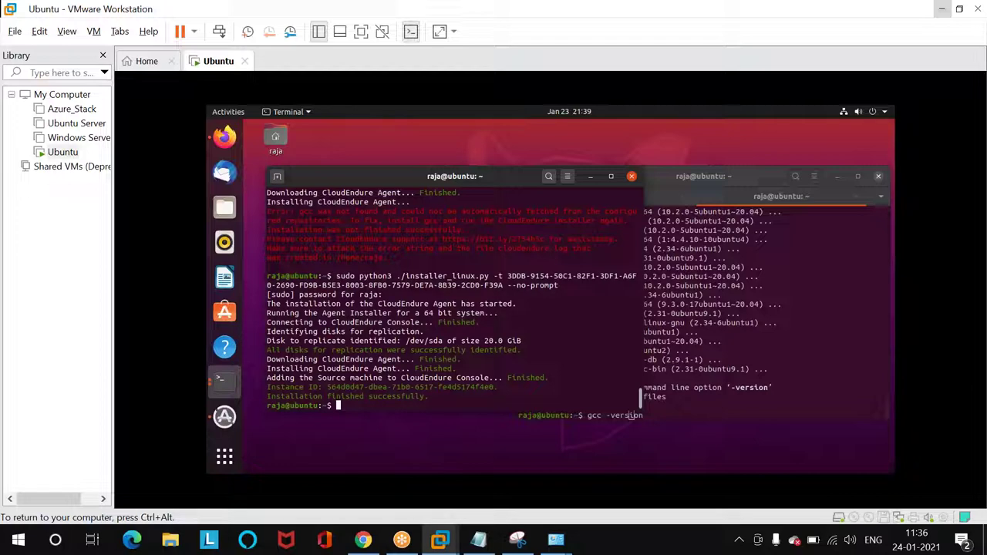
right_click(64, 156)
mouse_move(193, 250)
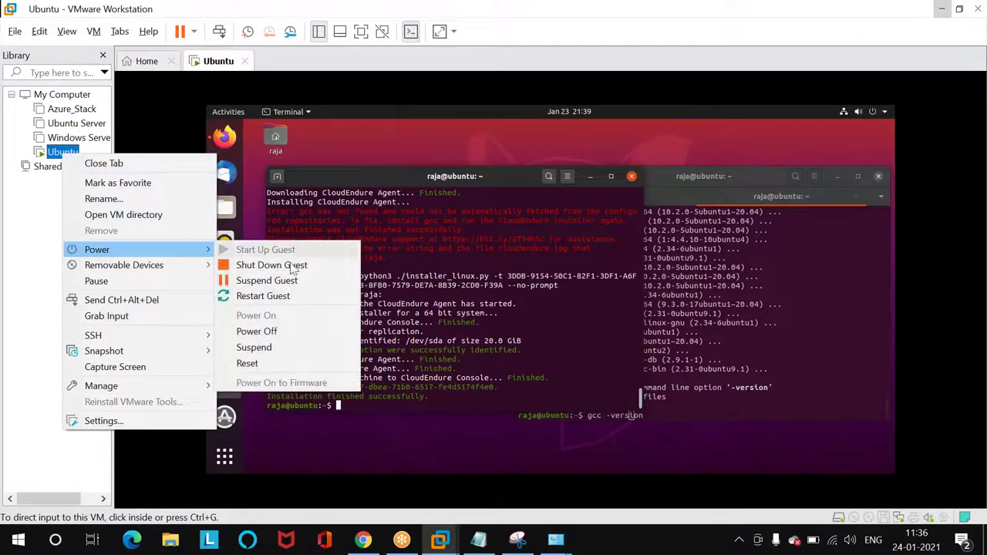
click(263, 296)
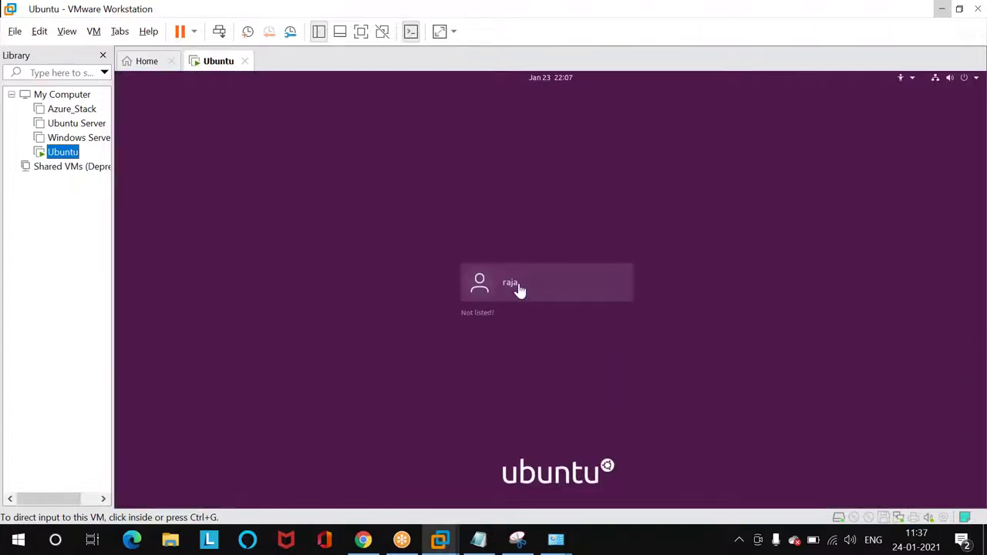
click(517, 287)
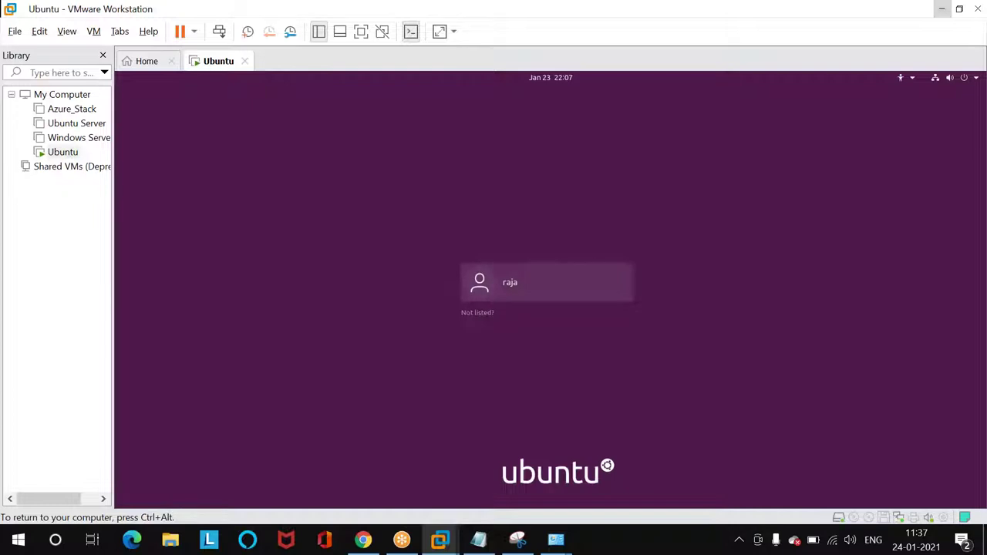
Select the user tile and enter the account password to log in to Ubuntu.
click(588, 262)
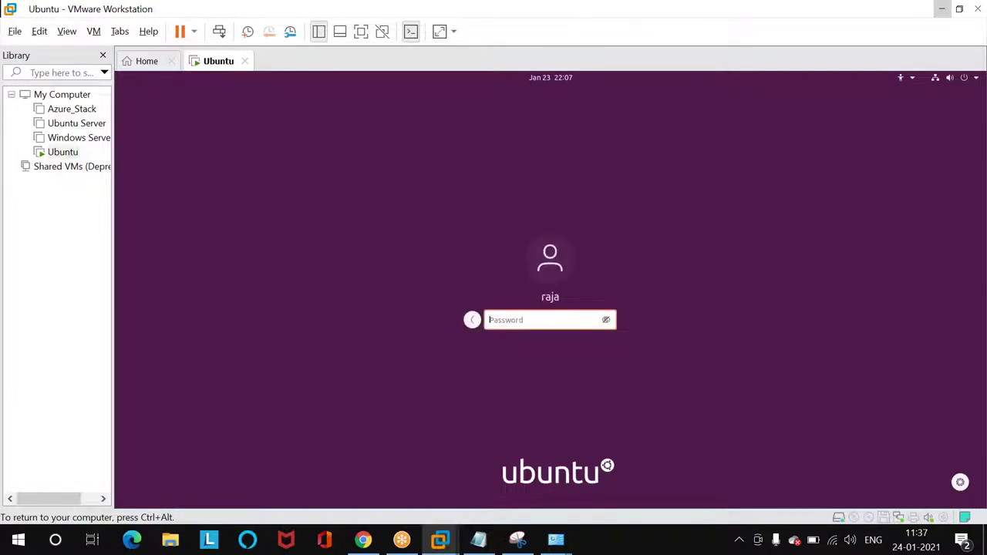
text(********)
key(Return)
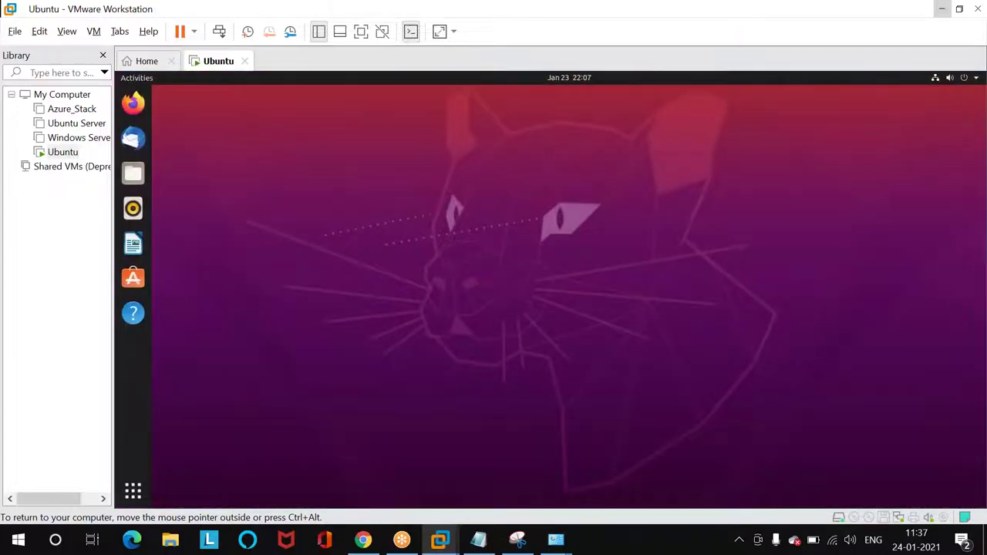
Open a terminal on the Ubuntu desktop, run nstat, and maximize it to scroll the output.
right_click(419, 187)
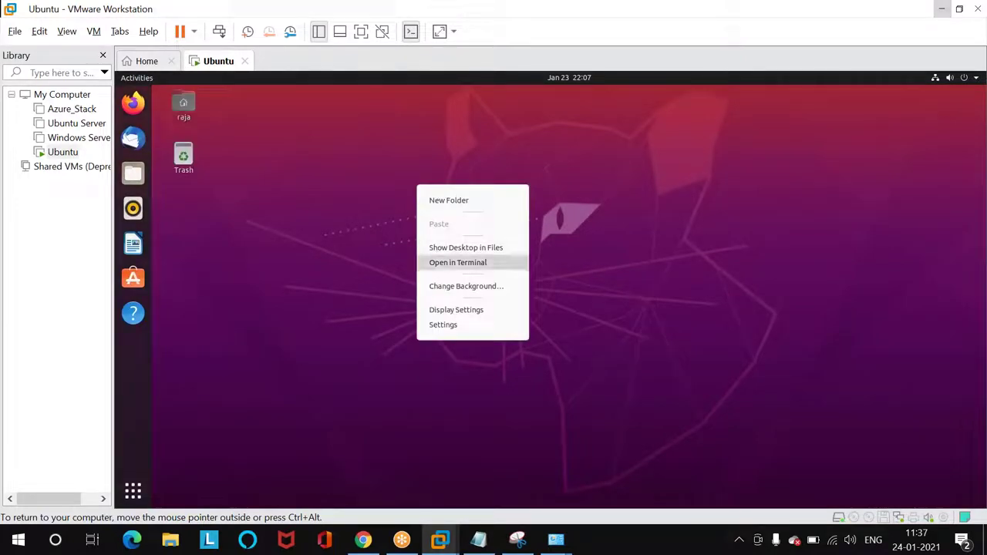
key(Escape)
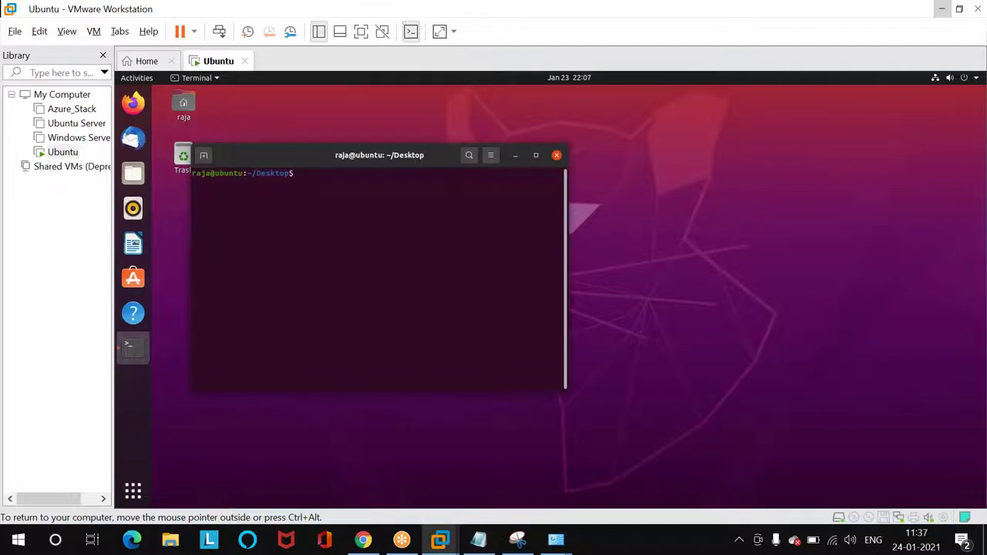
text(netsta)
key(BackSpace)
key(BackSpace)
key(BackSpace)
key(BackSpace)
key(BackSpace)
text(stat)
key(Return)
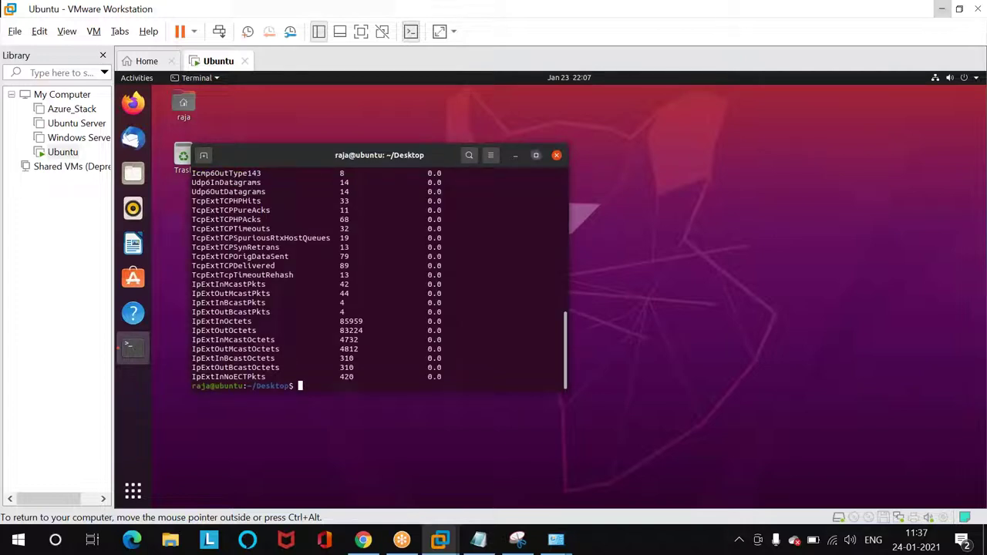
click(536, 155)
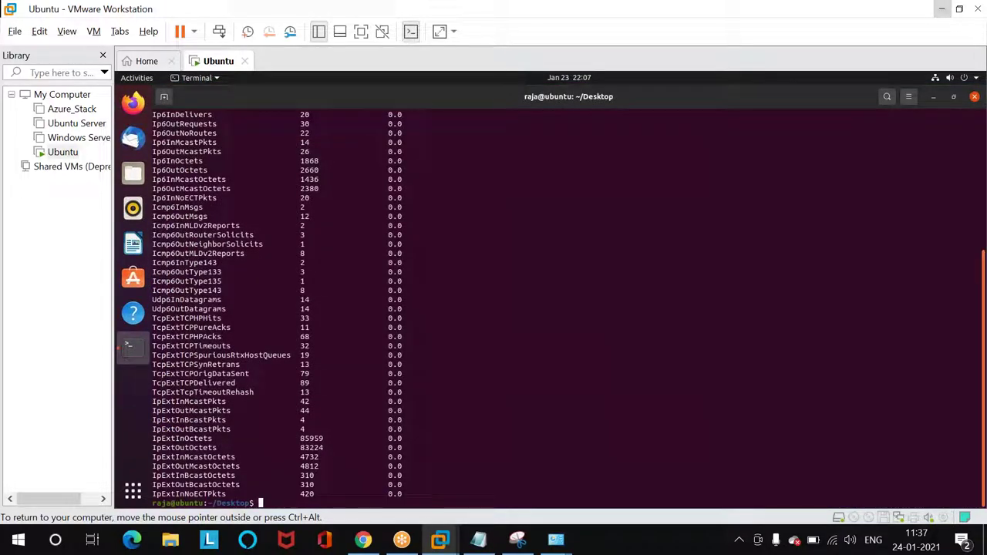
scroll(493, 309, up, 1)
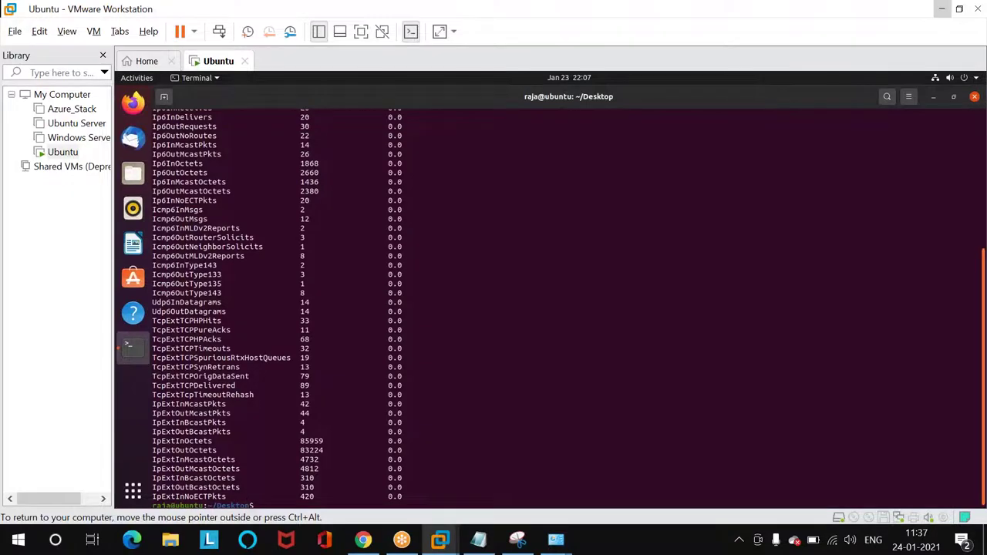
scroll(494, 309, up, 15)
scroll(494, 309, down, 15)
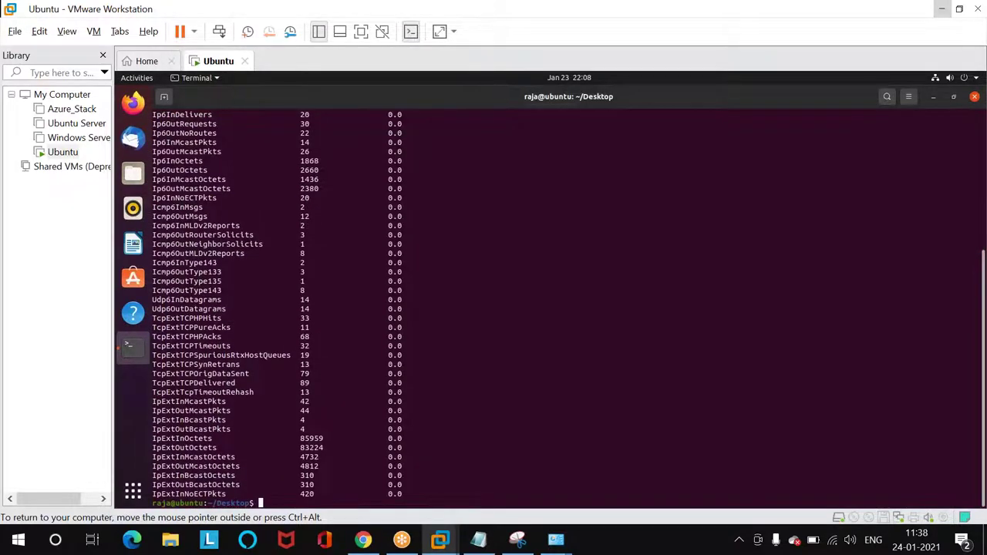
Re-maximize the terminal and run 'nstat | more' to page the fresh network counters.
key(super+Down)
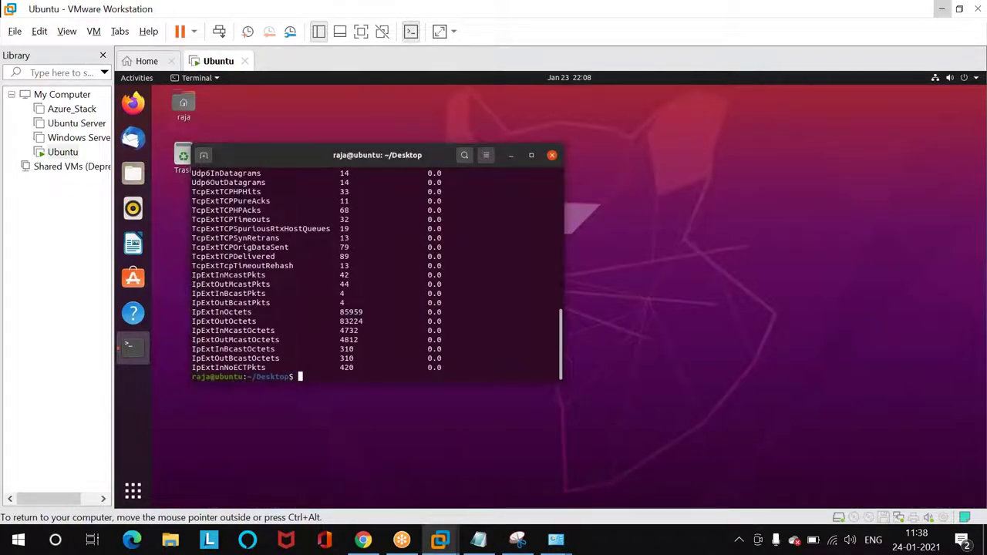
scroll(371, 270, up, 1)
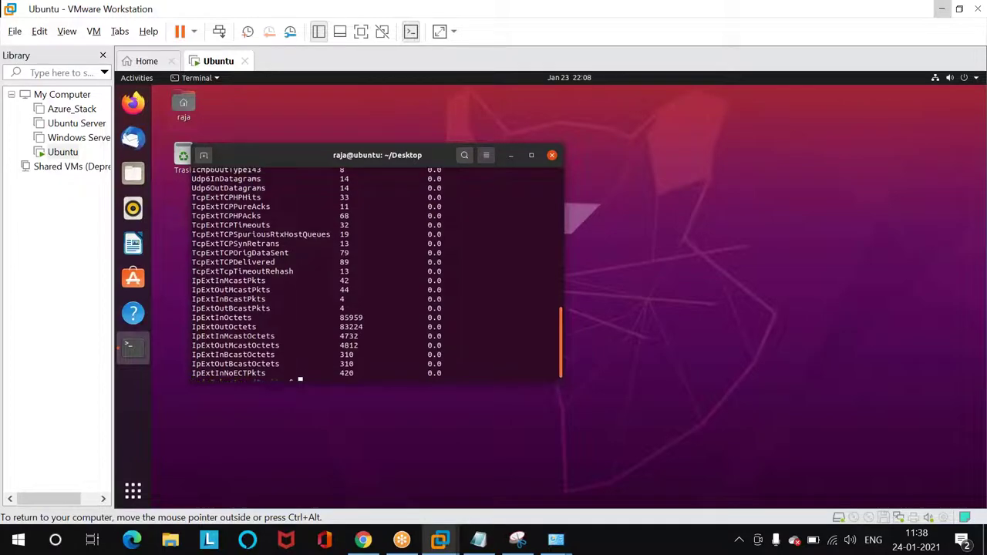
scroll(376, 274, up, 15)
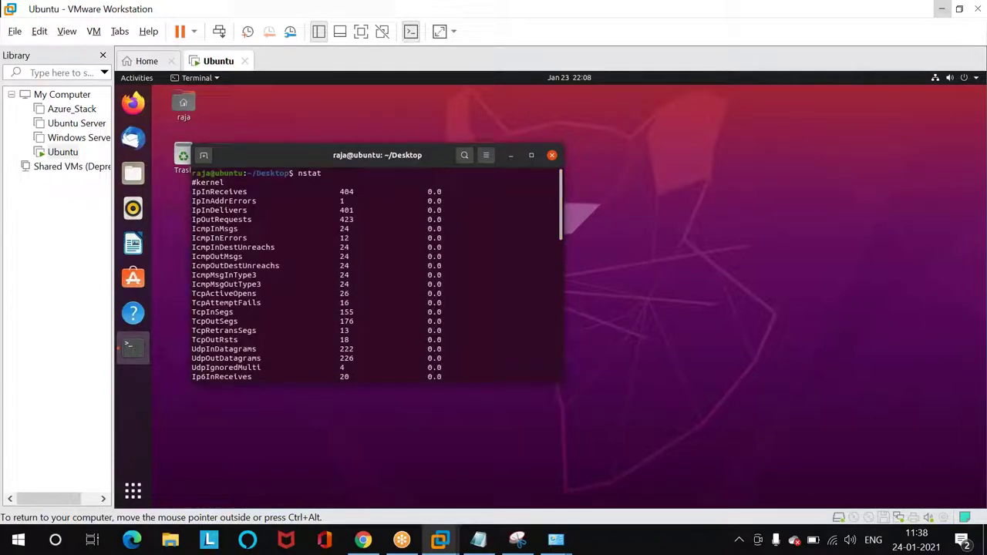
key(Up)
key(BackSpace)
key(BackSpace)
key(BackSpace)
key(BackSpace)
key(BackSpace)
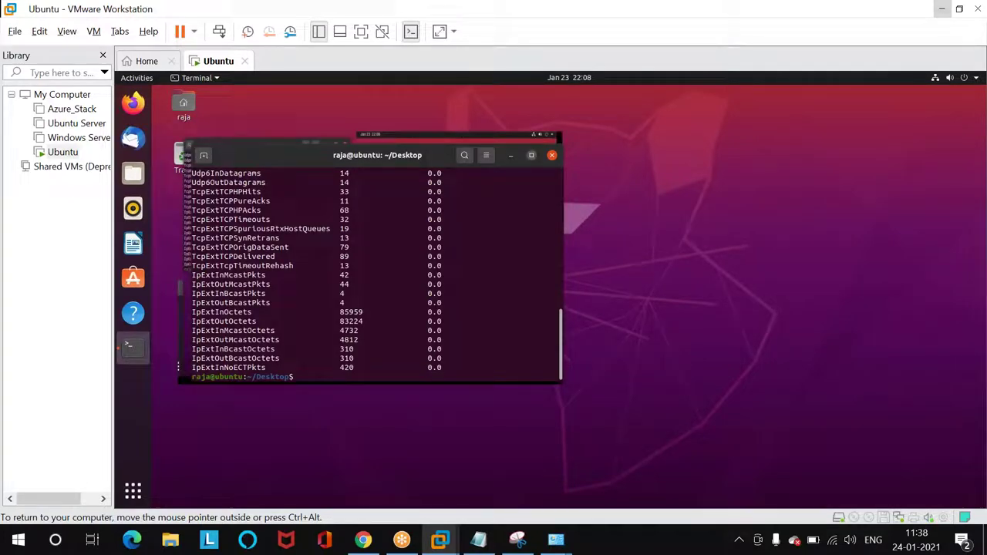
click(531, 155)
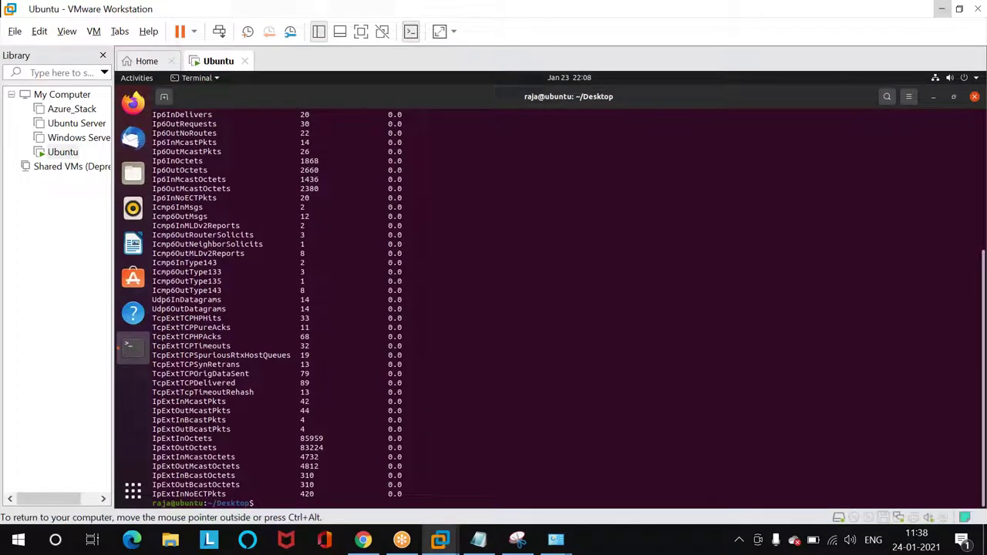
text(nstat | more)
key(Return)
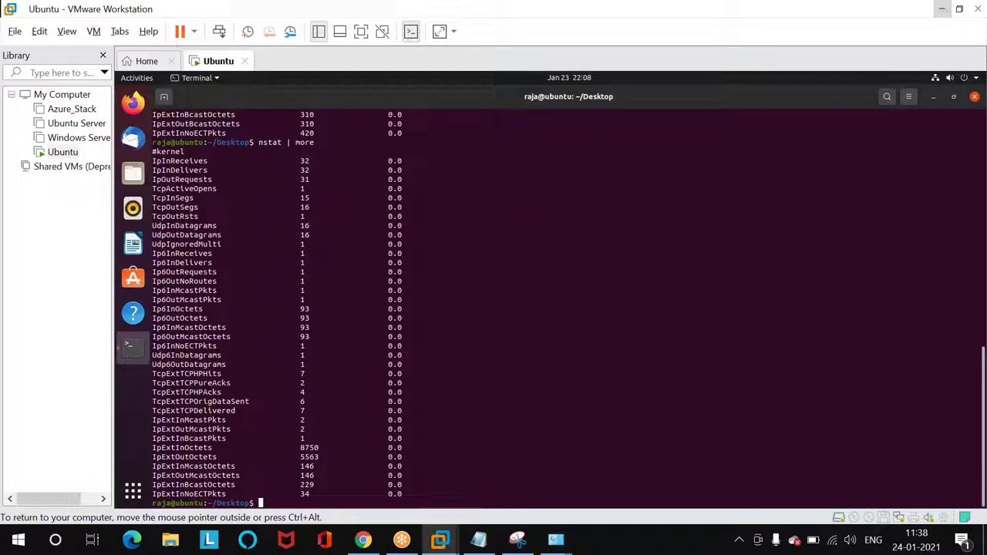
Run ss and highlight the established TCP connection to 52.72.172.158 over https.
text(ss)
key(Return)
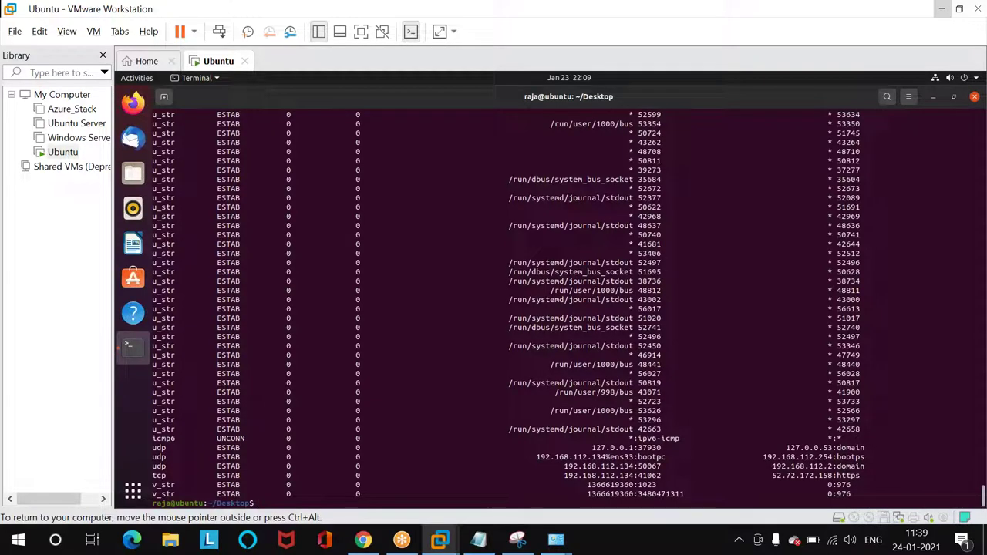
drag(791, 475, 834, 484)
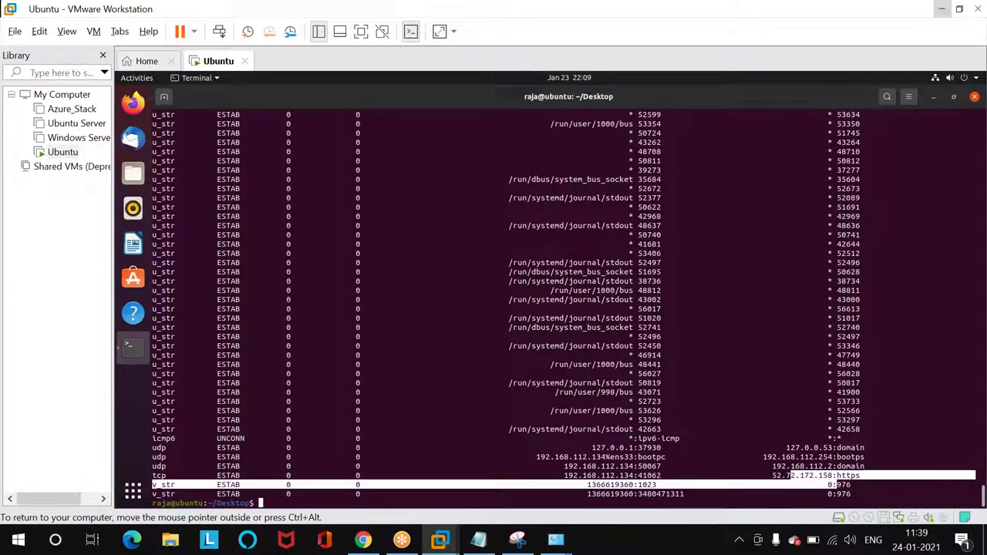
drag(588, 457, 864, 494)
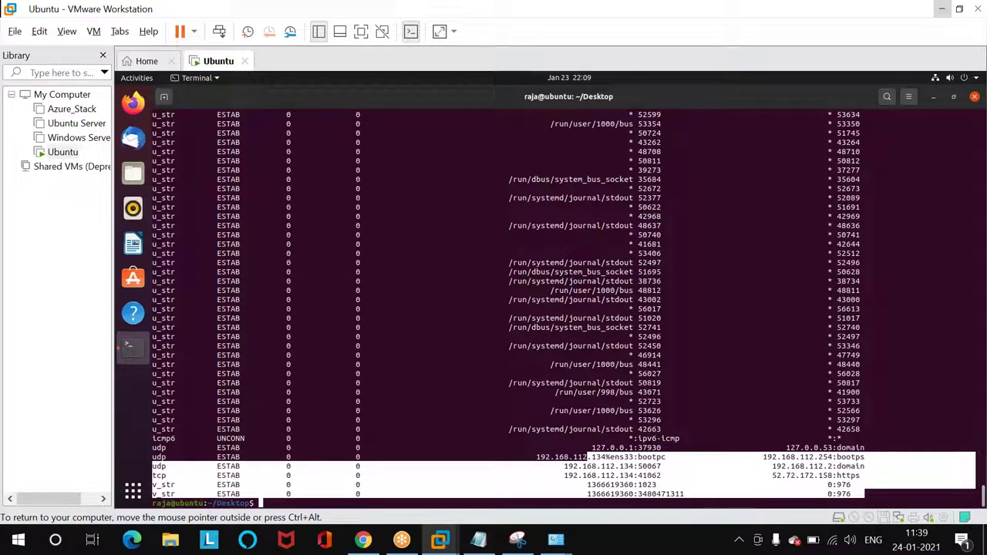
click(261, 503)
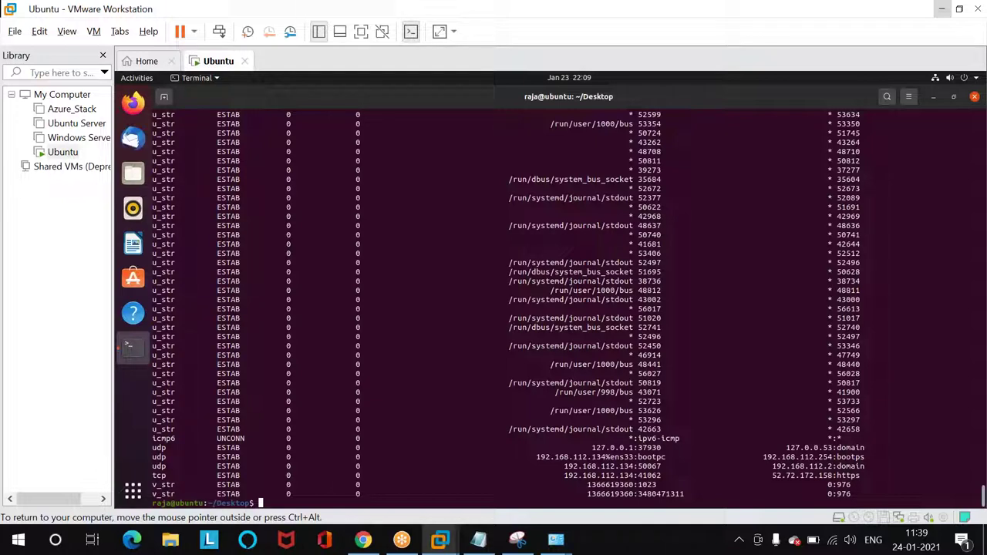
Release the keyboard and mouse from the Ubuntu VM with Ctrl+Alt.
key(ctrl+alt)
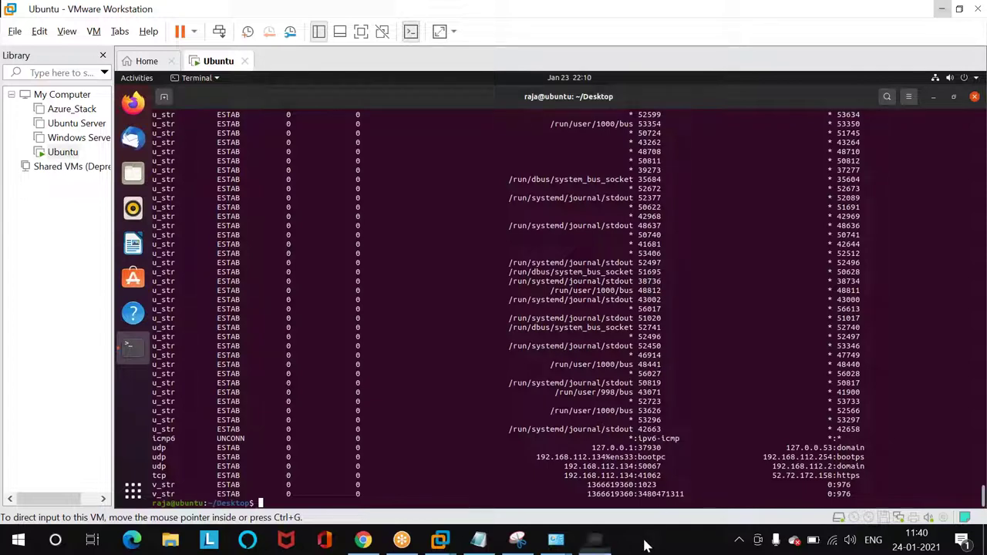
Launch the Windows command prompt and list active connections with netstat.
key(super+r)
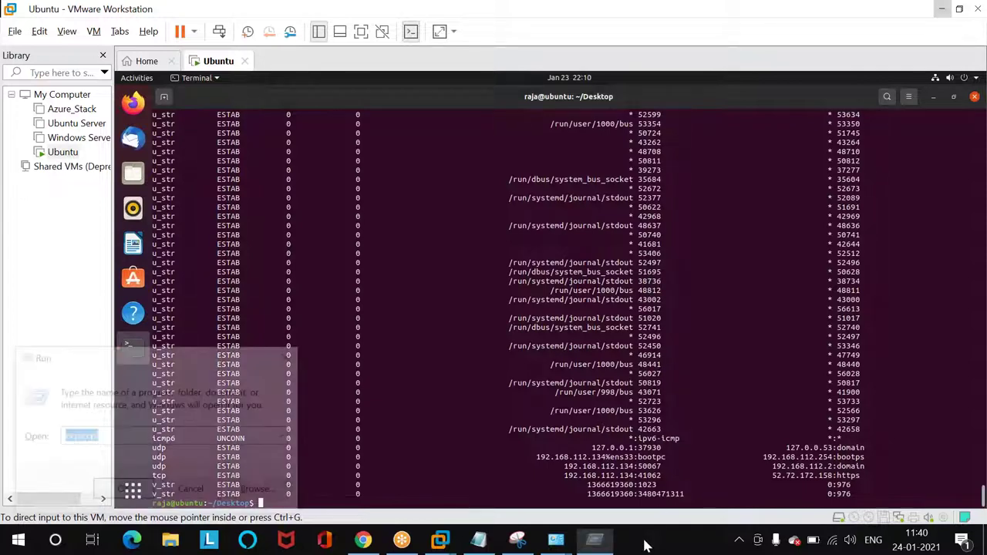
text(cmd)
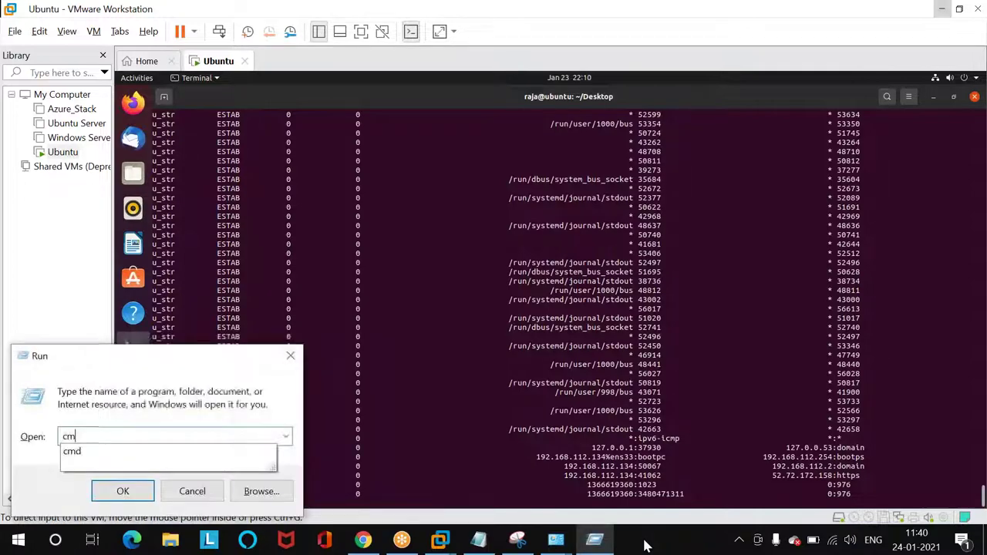
key(Return)
text(net)
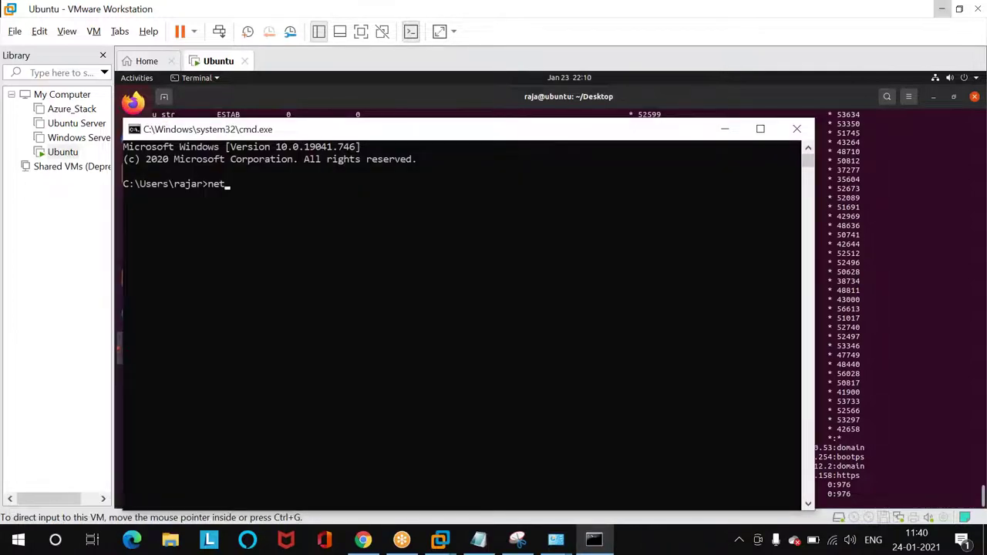
text(stat)
key(Return)
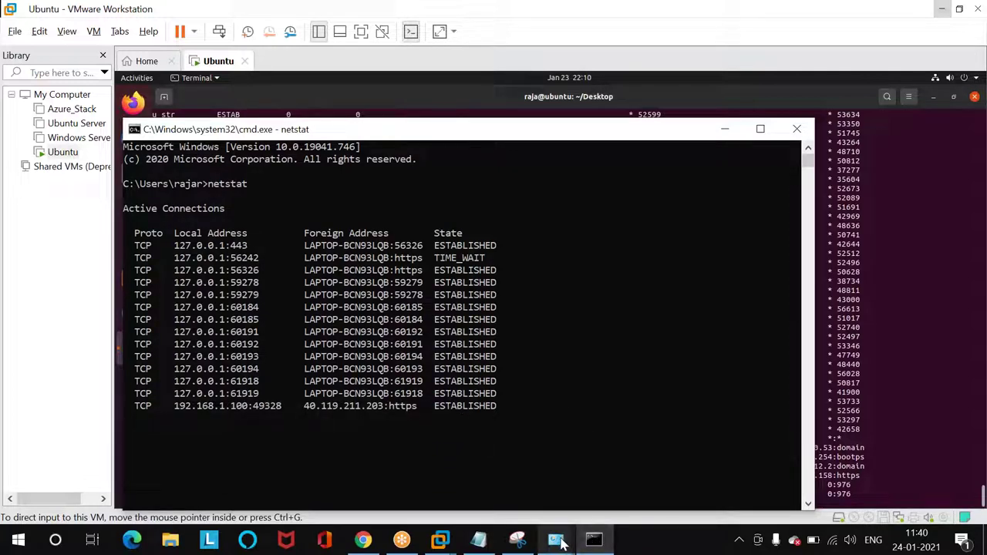
Check the Wi-Fi status window, then highlight the 52.114.128.70 address in the netstat list.
mouse_move(561, 544)
mouse_move(630, 475)
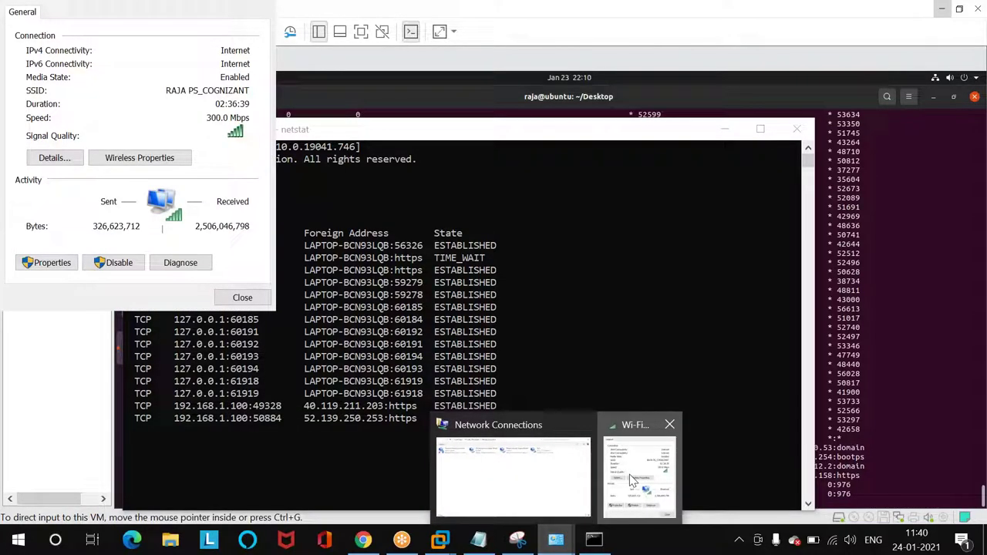
click(630, 474)
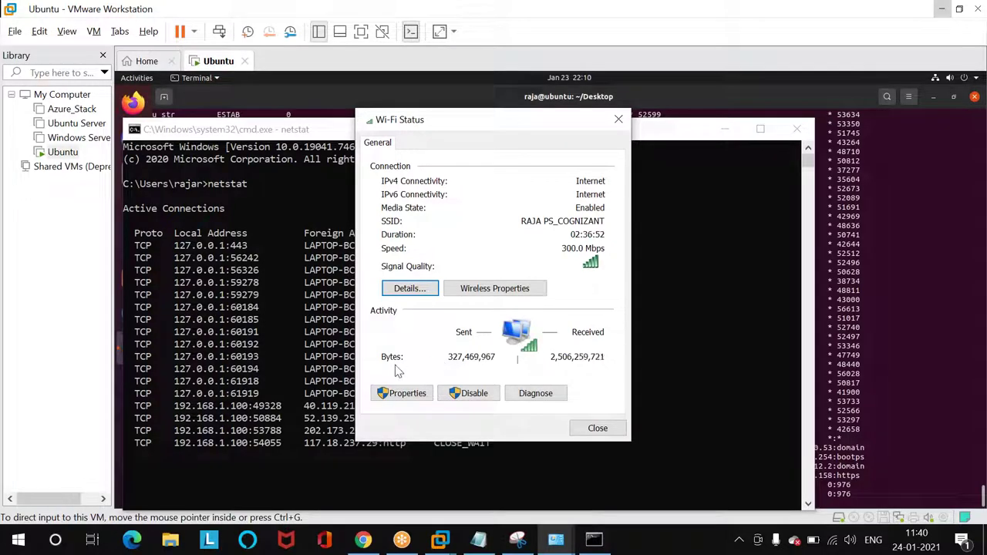
click(332, 374)
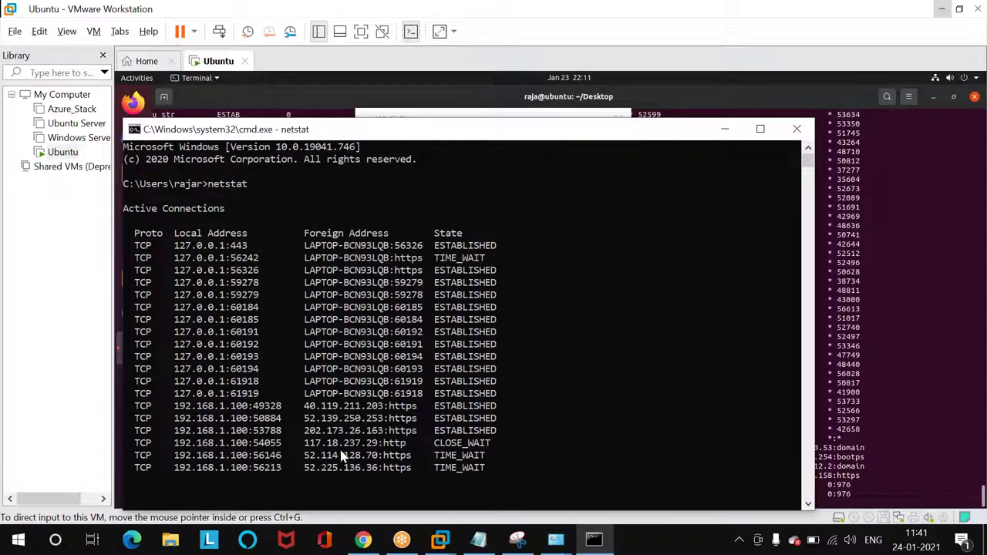
drag(344, 455, 517, 465)
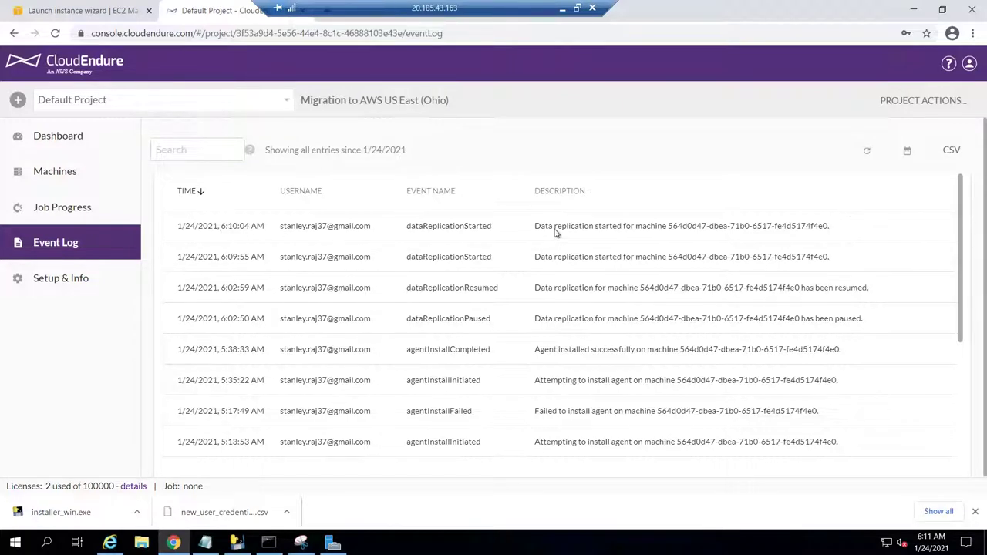
Highlight the dataReplicationStarted event, view the dashboard, then show the EC2 launch wizard and minimize the remote session.
drag(534, 231, 698, 228)
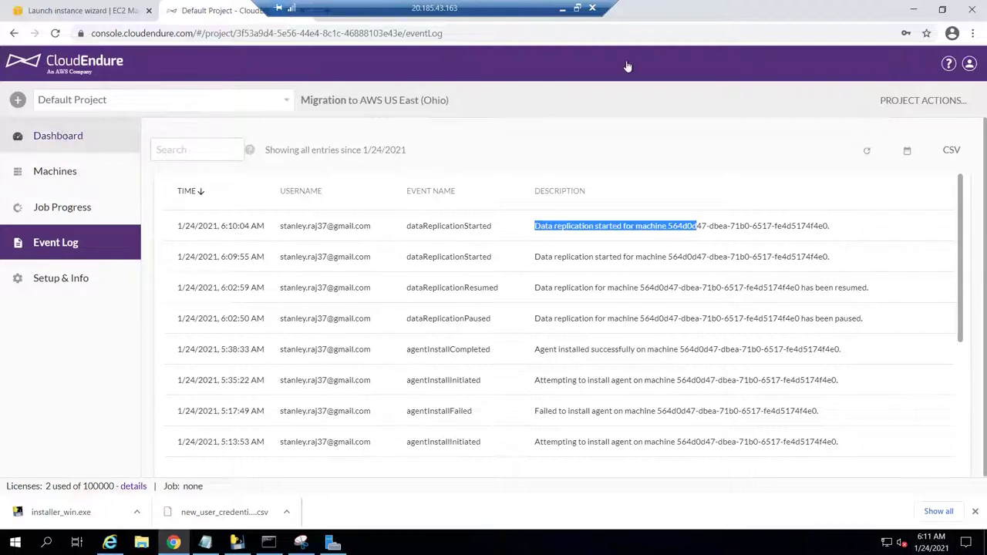
click(85, 136)
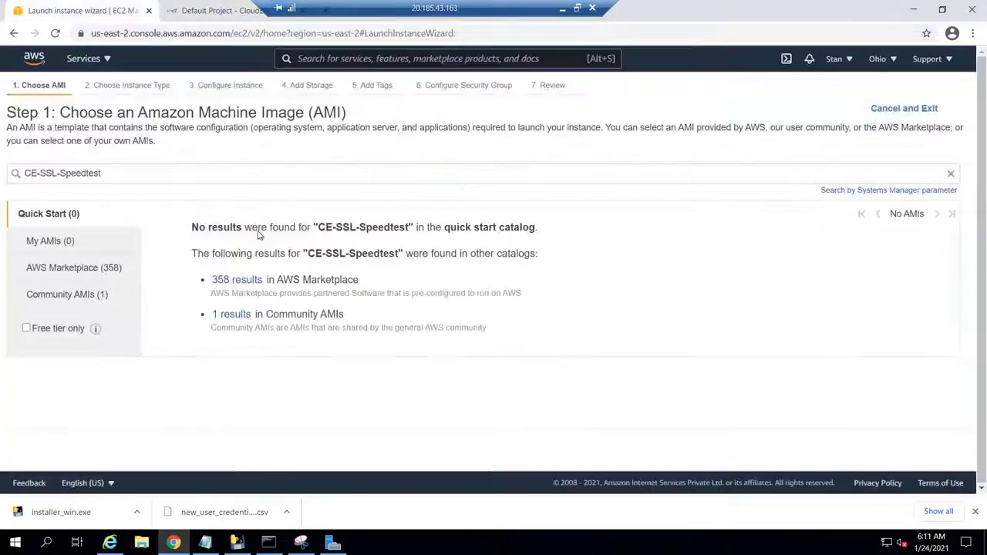
key(ctrl+shift+Tab)
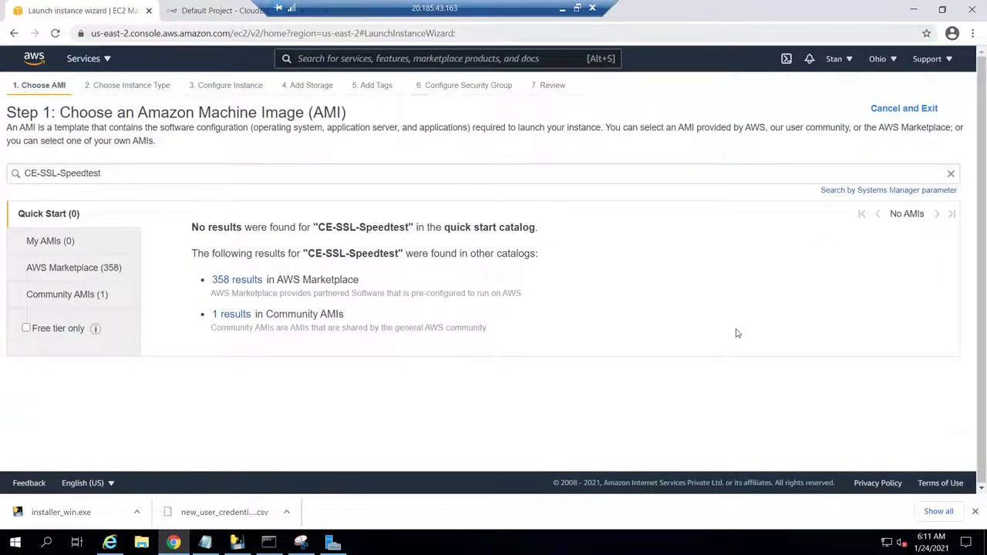
click(562, 10)
Switch to the AWS_MIGRATION_24JAN2021 deck and show slide 23 on CloudEndure account registration.
click(262, 395)
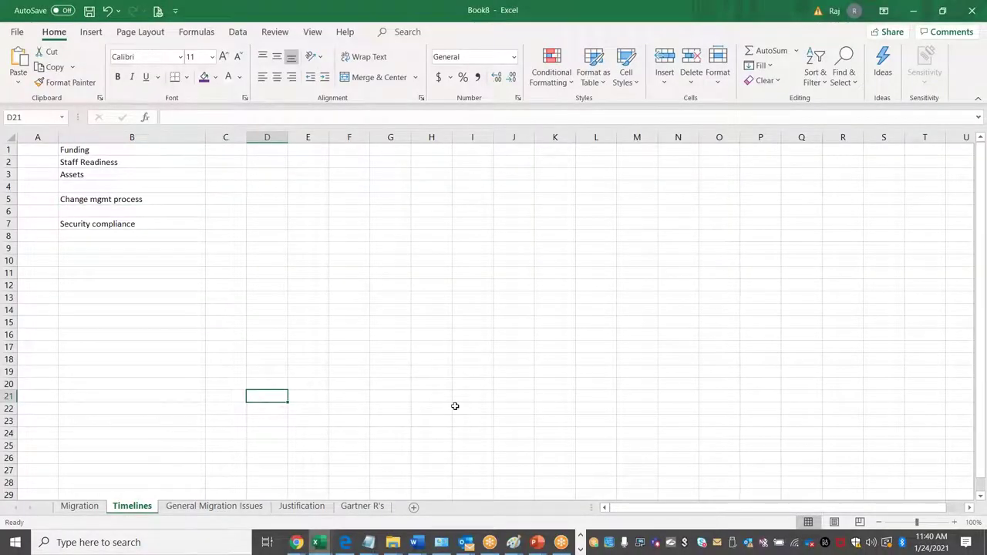
key(alt+Tab)
key(alt+Tab)
key(alt+Tab)
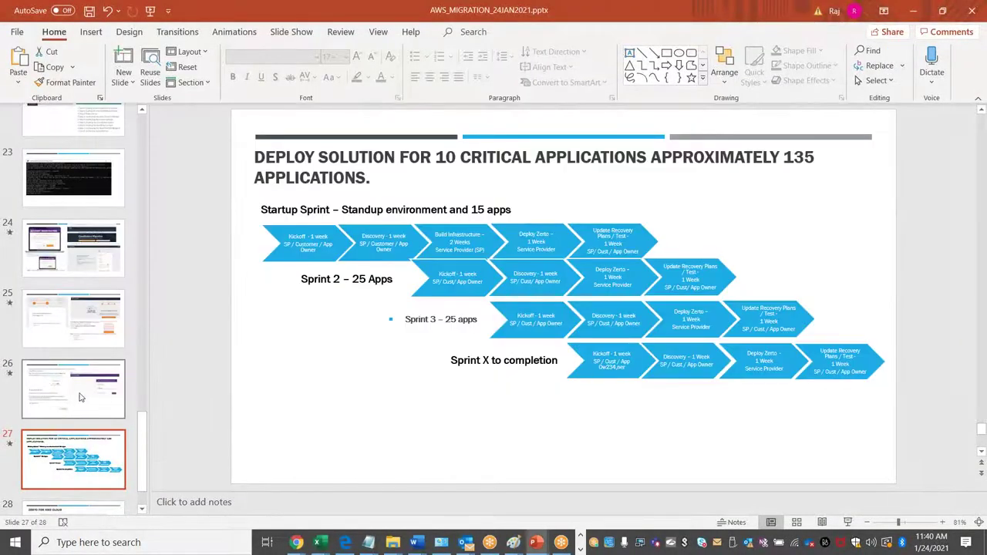
click(81, 398)
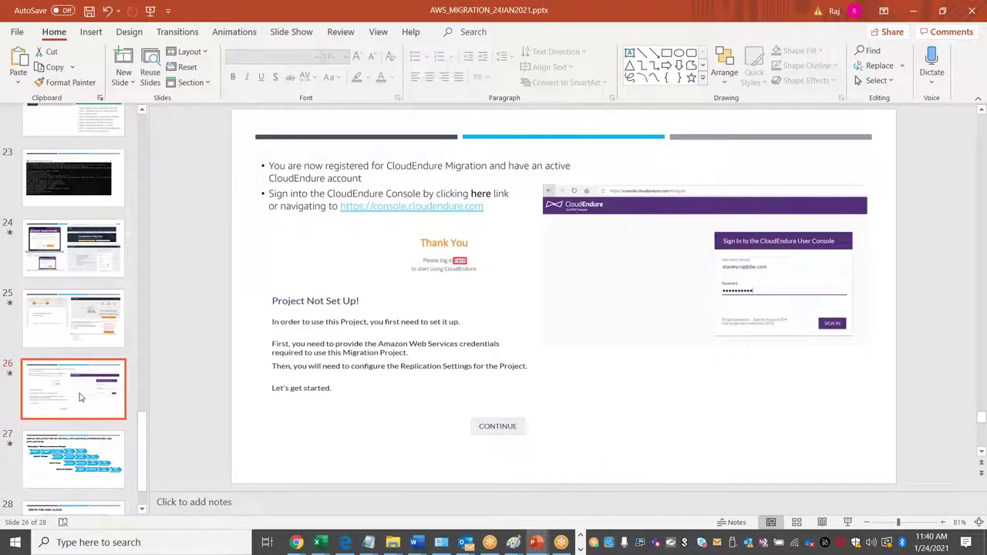
key(Up)
key(Up)
key(Up)
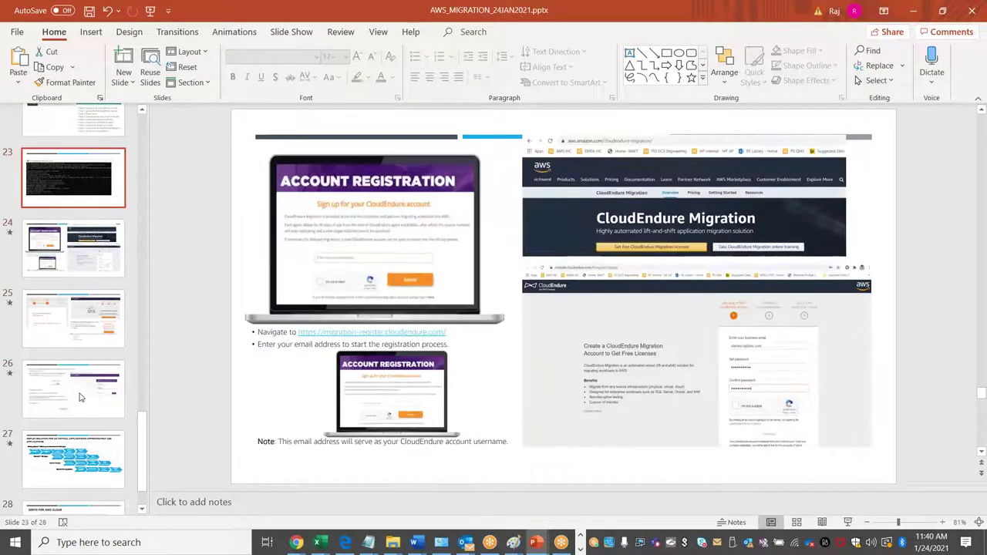